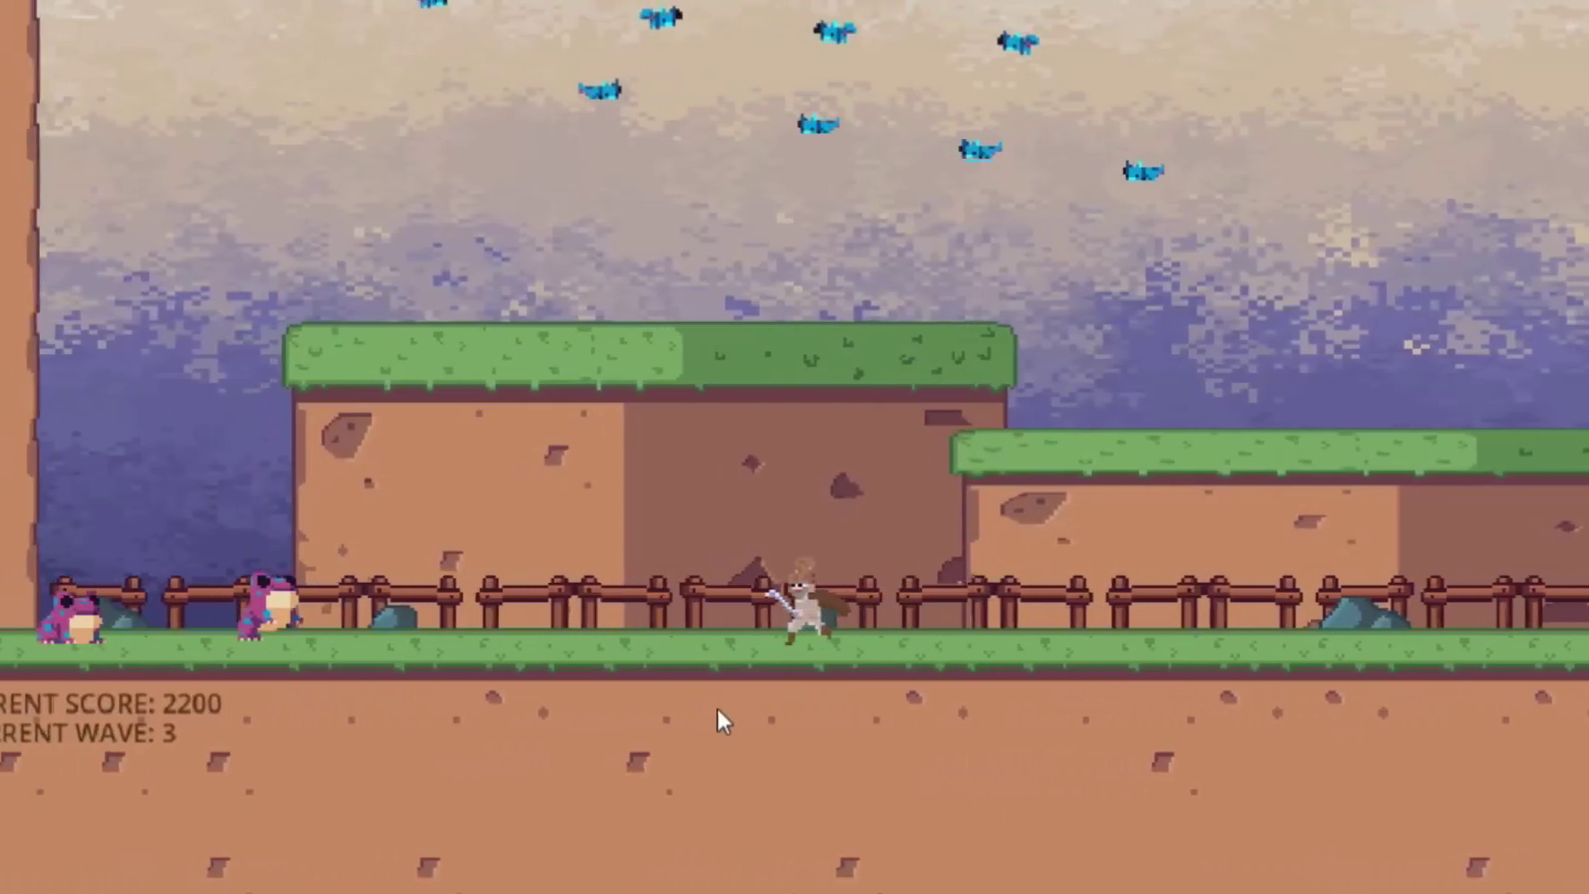
Step: Fight the wave 3 frogs, moving back and forth and slashing until they fall
key(a)
click(558, 733)
key(d)
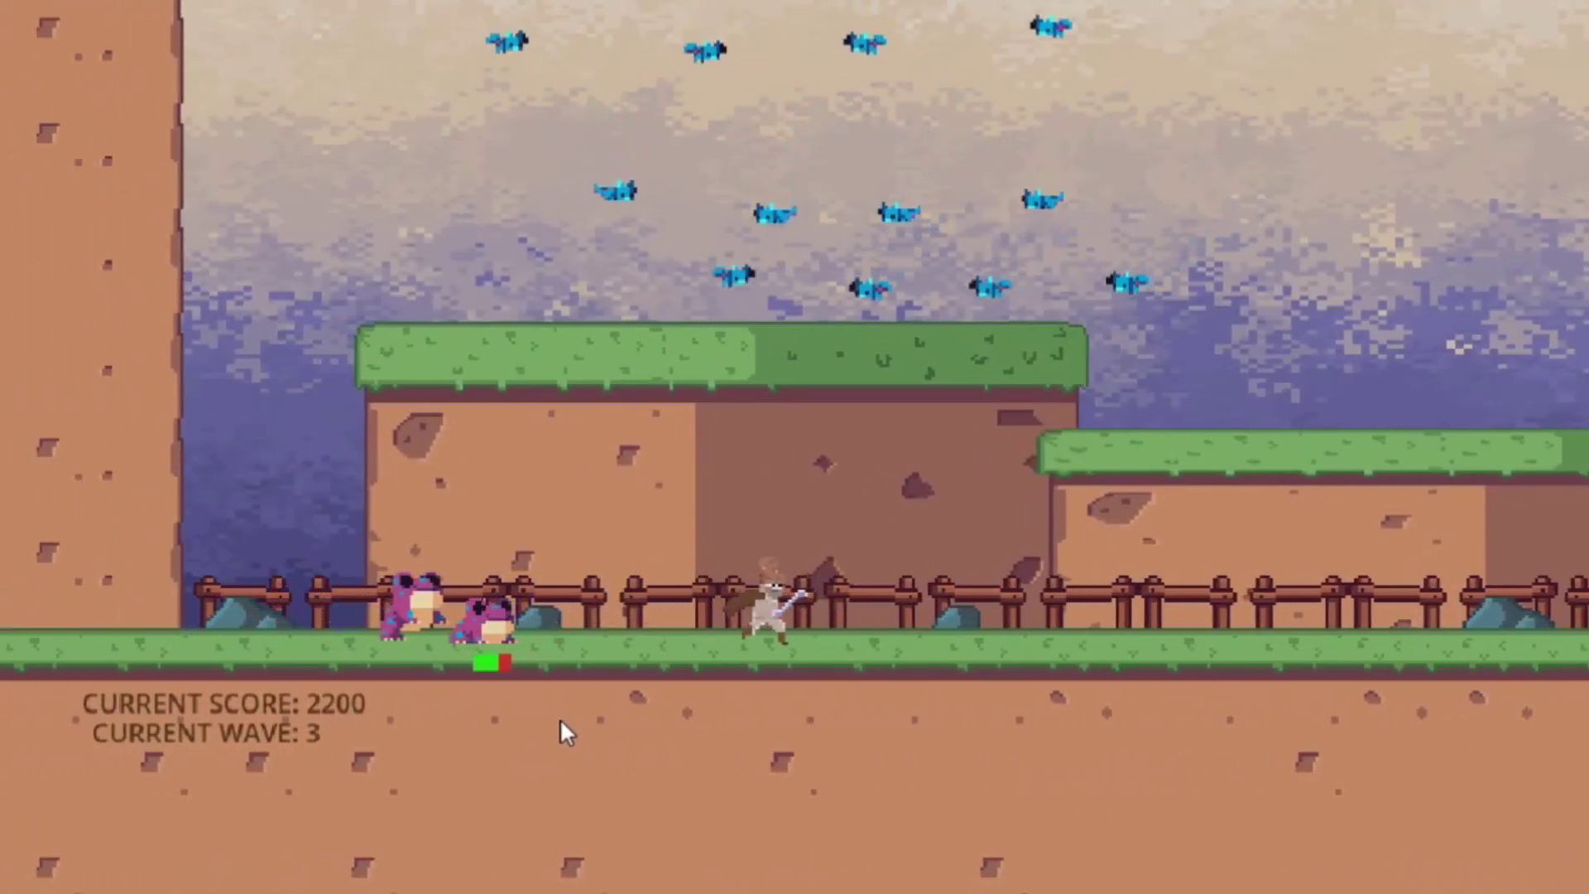
key(a)
click(560, 722)
click(566, 714)
key(d)
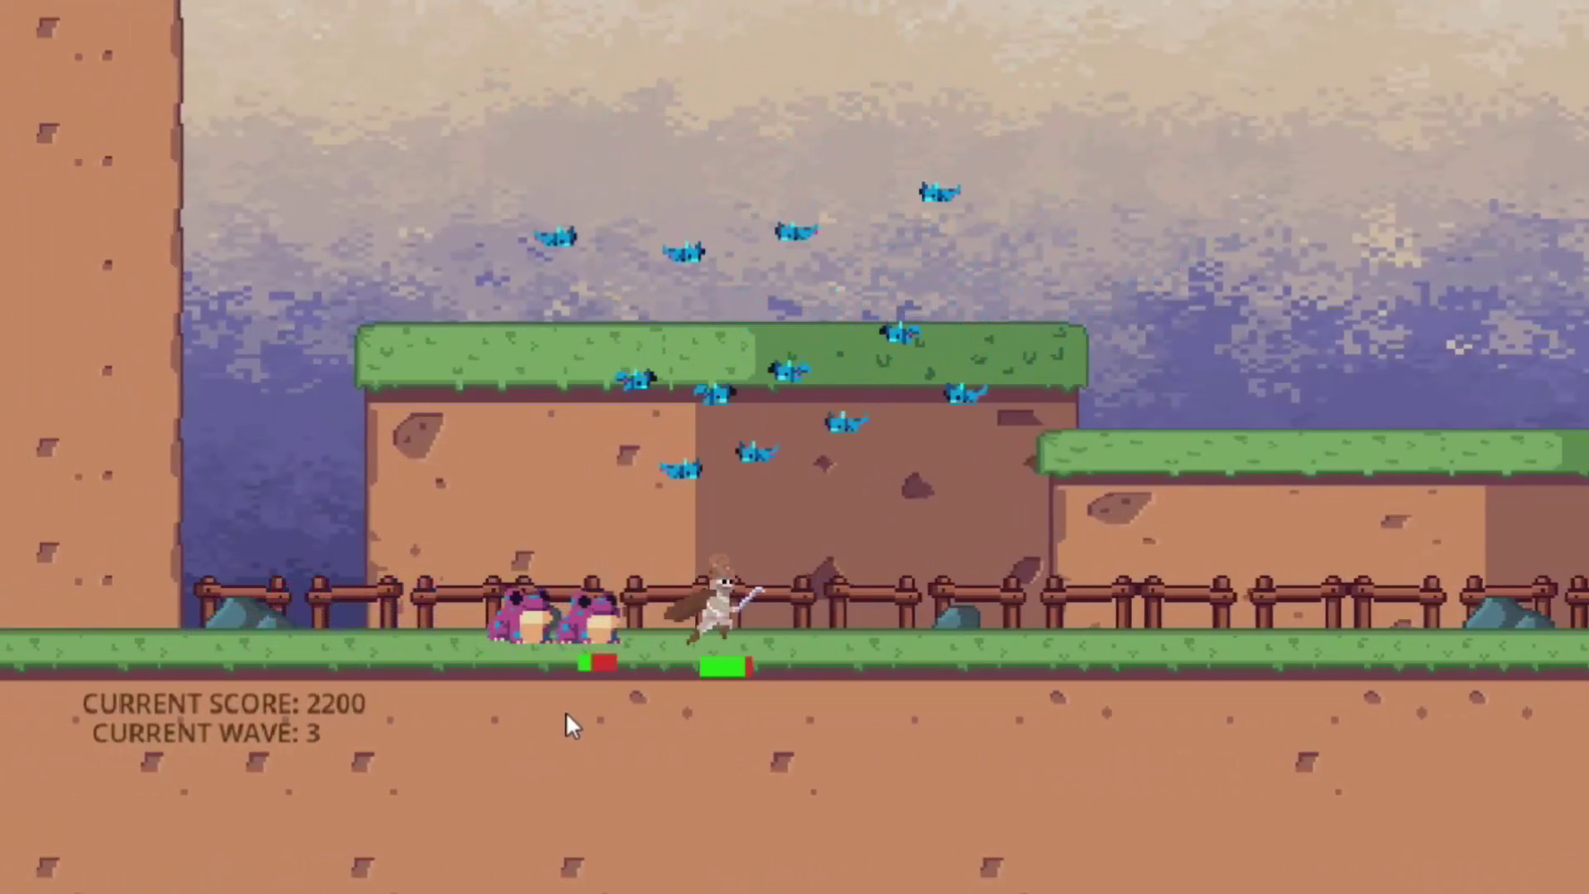
key(a)
click(567, 712)
click(566, 712)
Step: Run right, jump, and slash through the bats in mid-air
key(d)
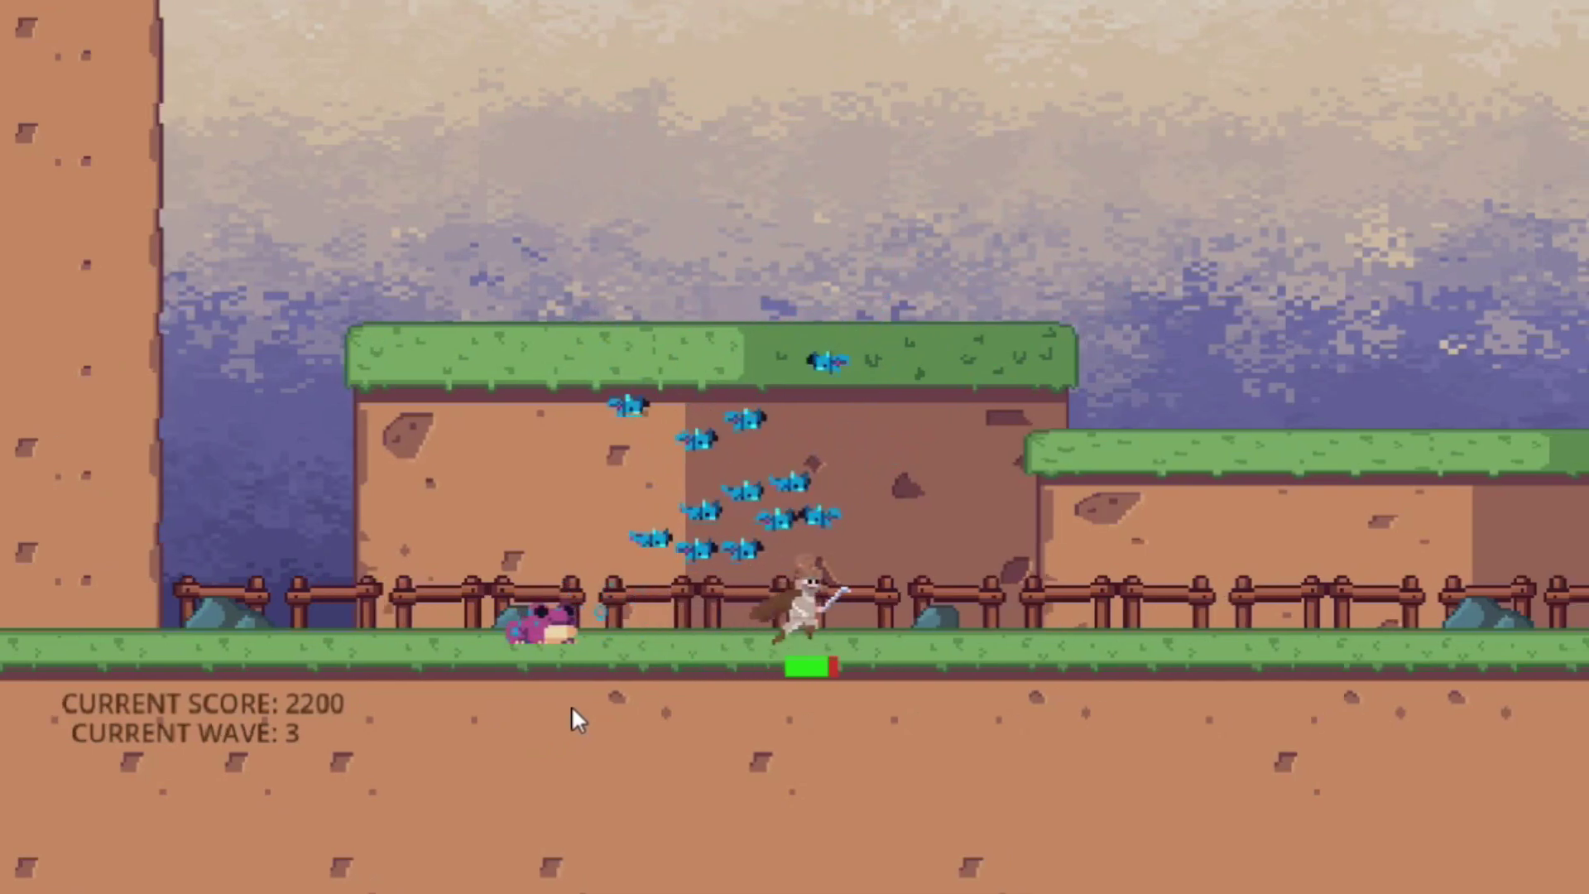
key(space)
key(a)
click(579, 704)
Step: Run and jump around the lobby, then drop off the ledge to start wave 1
key(d)
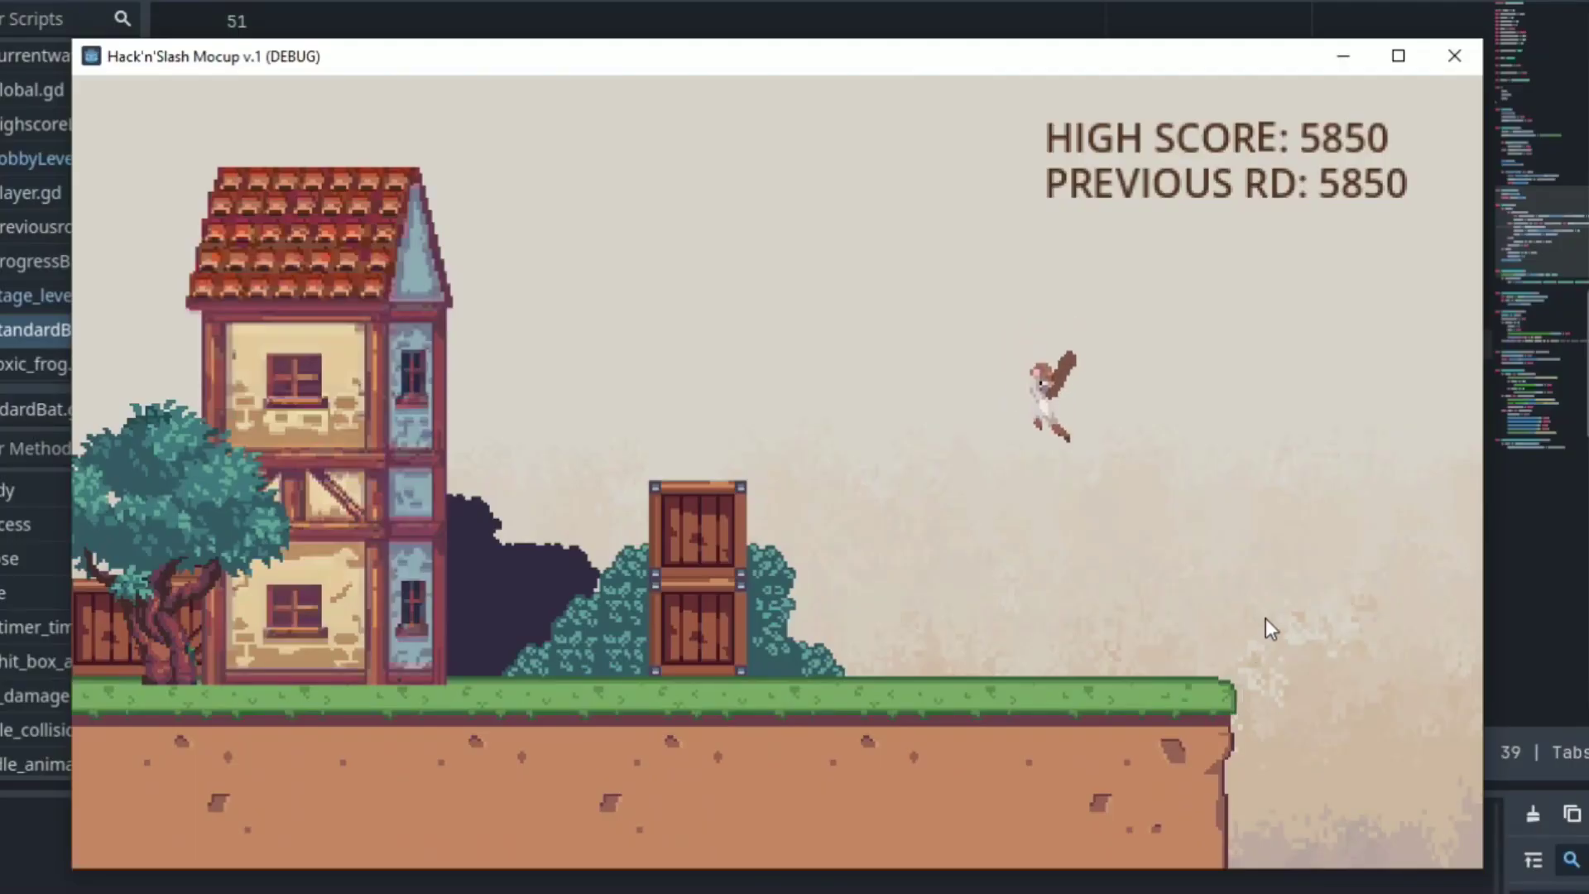
key(d)
key(w)
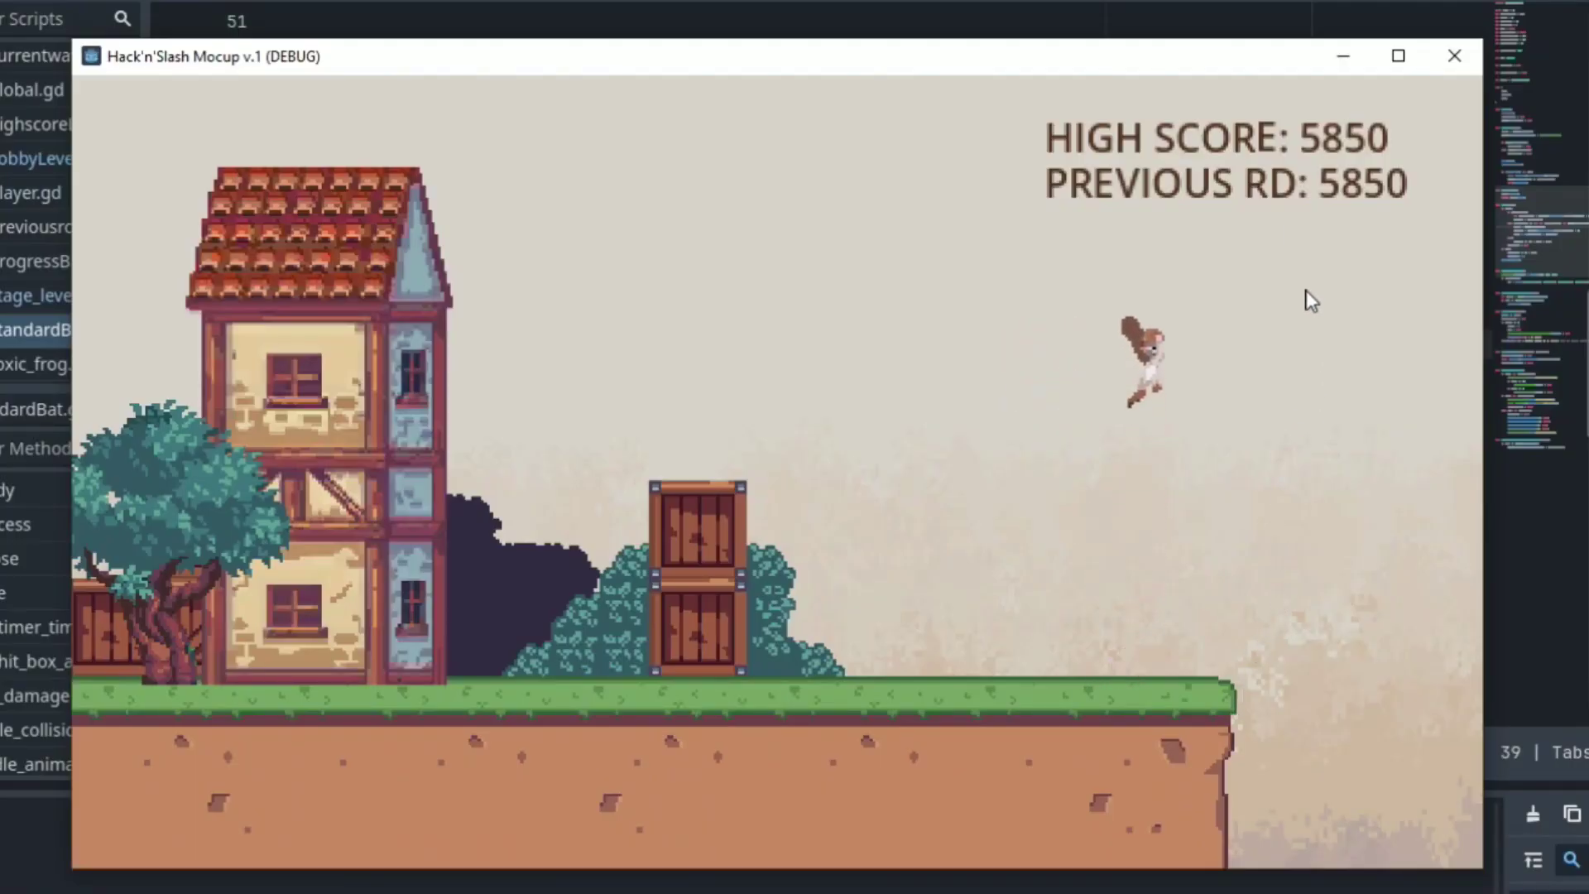
key(a)
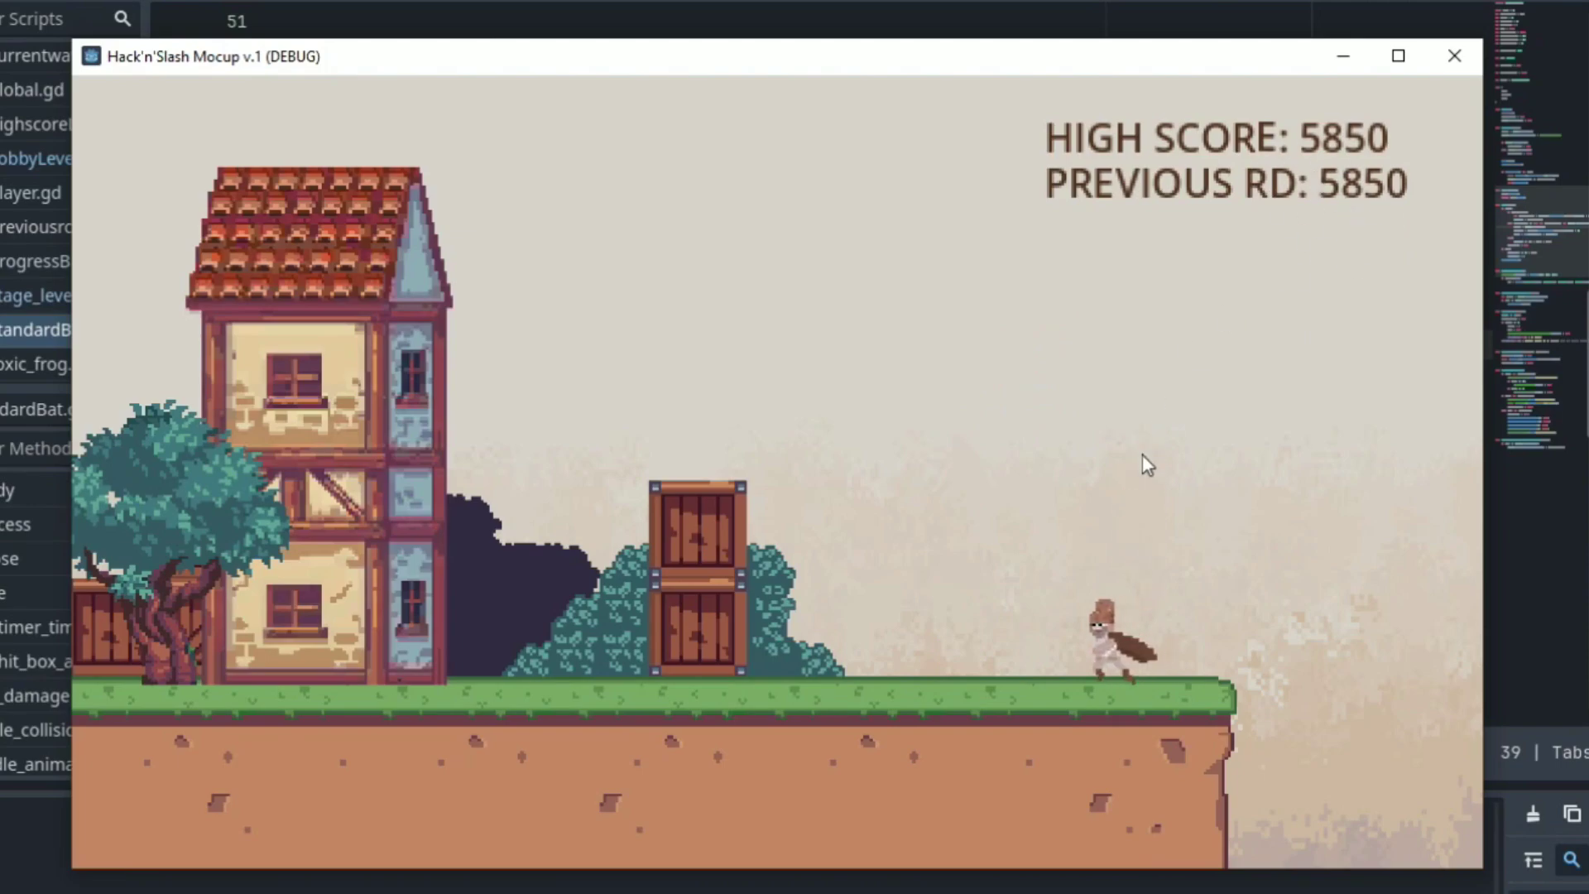
key(d)
key(w)
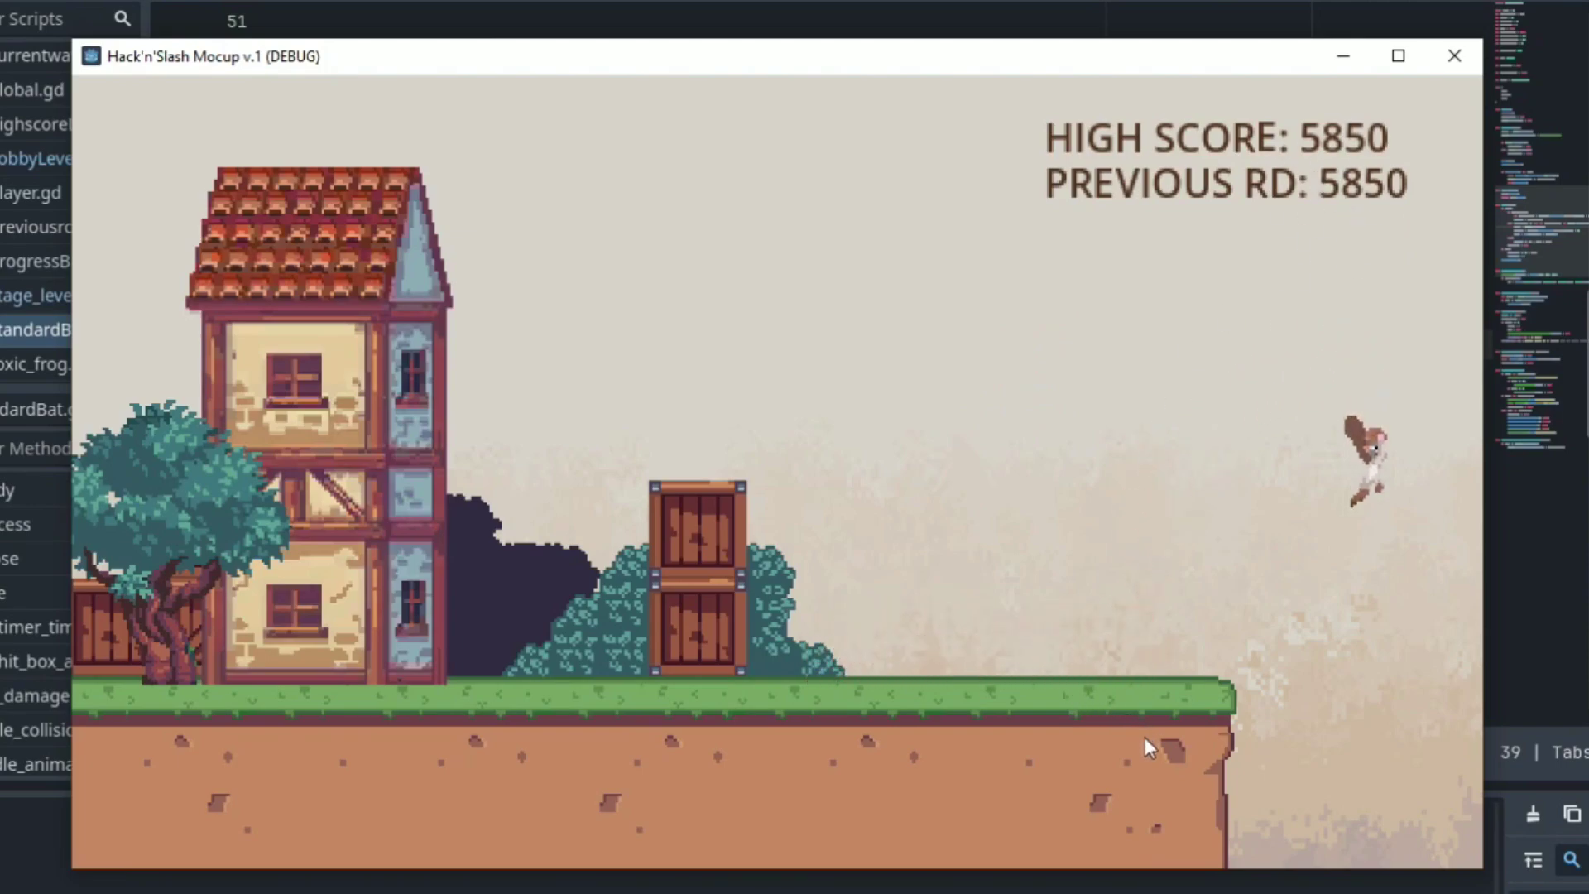
key(d)
Step: Jump and slash at the descending bats in wave 1
key(a)
key(d)
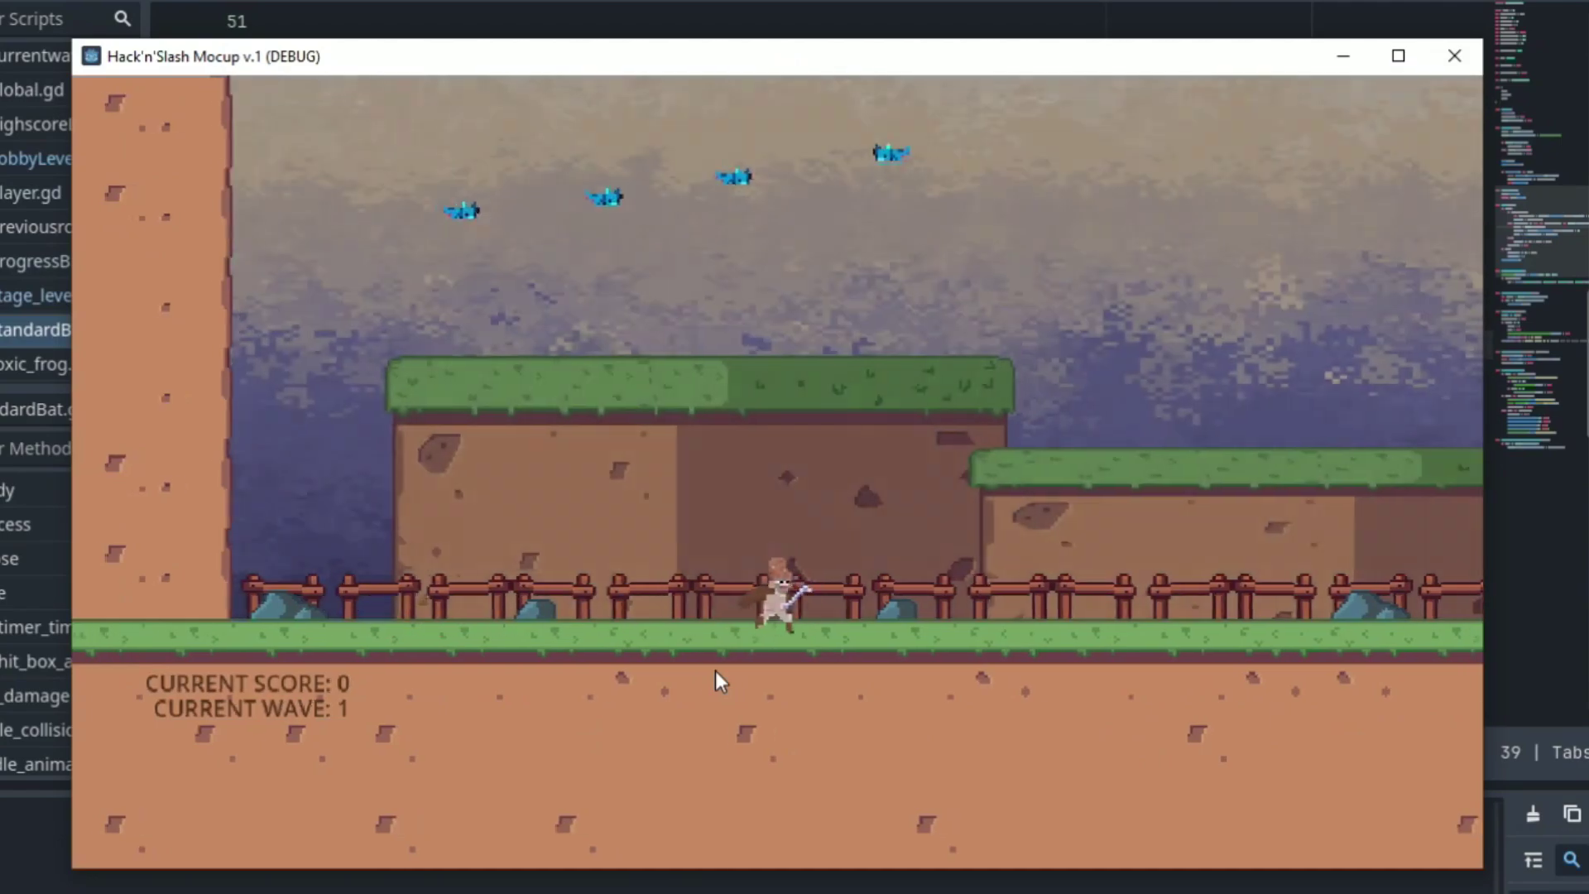
key(a)
key(w)
click(692, 627)
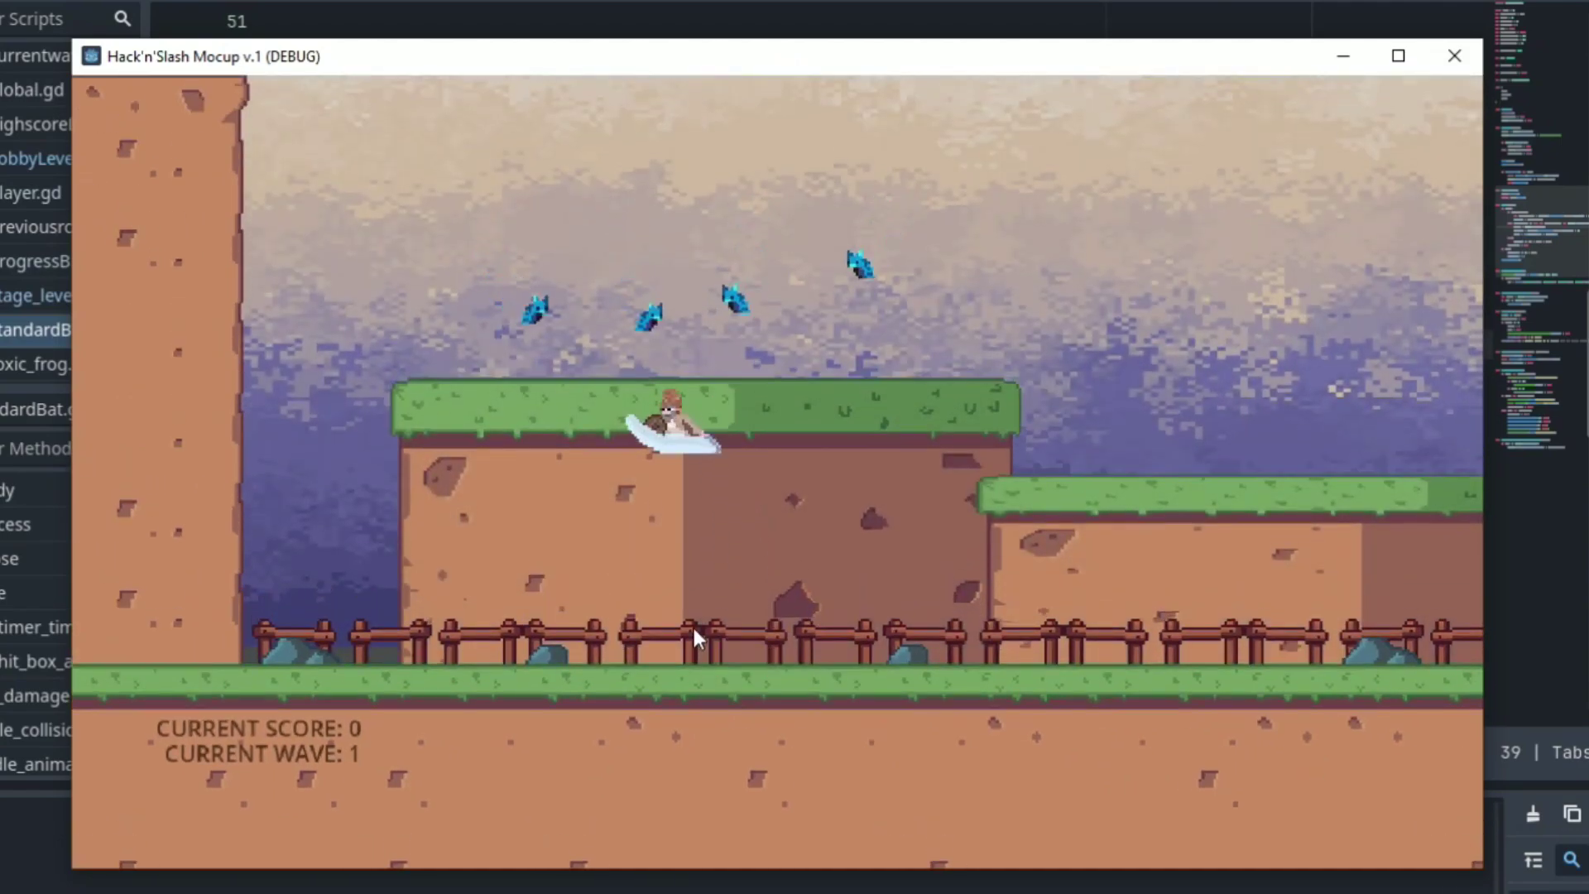
key(w)
click(692, 627)
key(d)
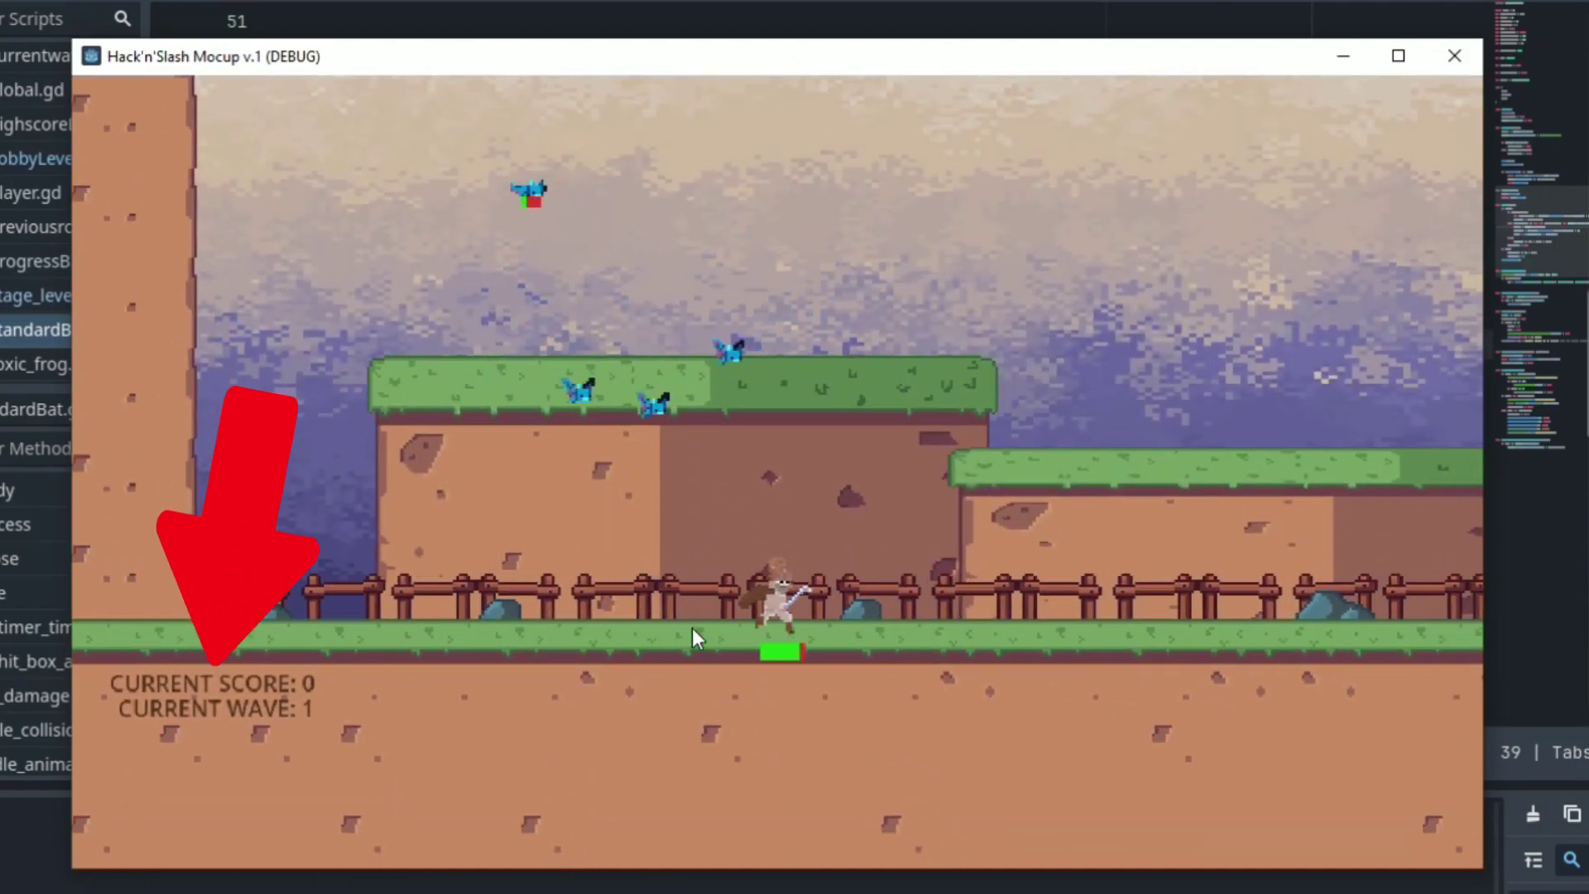
key(w)
key(a)
click(692, 628)
key(d)
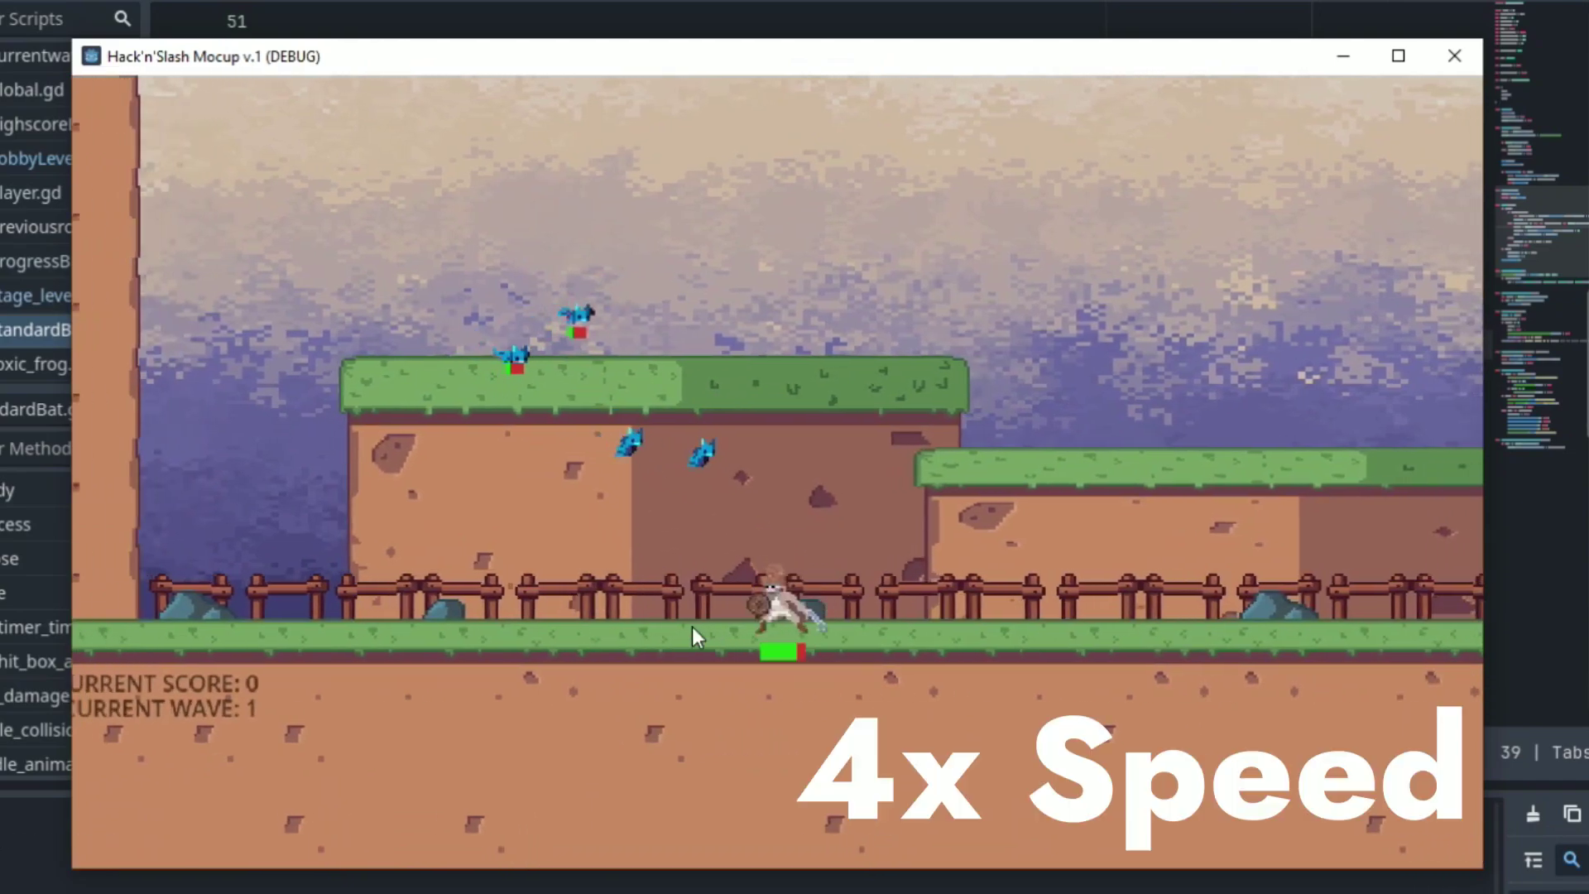
click(692, 627)
key(a)
click(692, 624)
Step: Jump onto the raised platform and slash the last wave 1 enemies as wave 2 spawns
key(d)
key(d)
key(w)
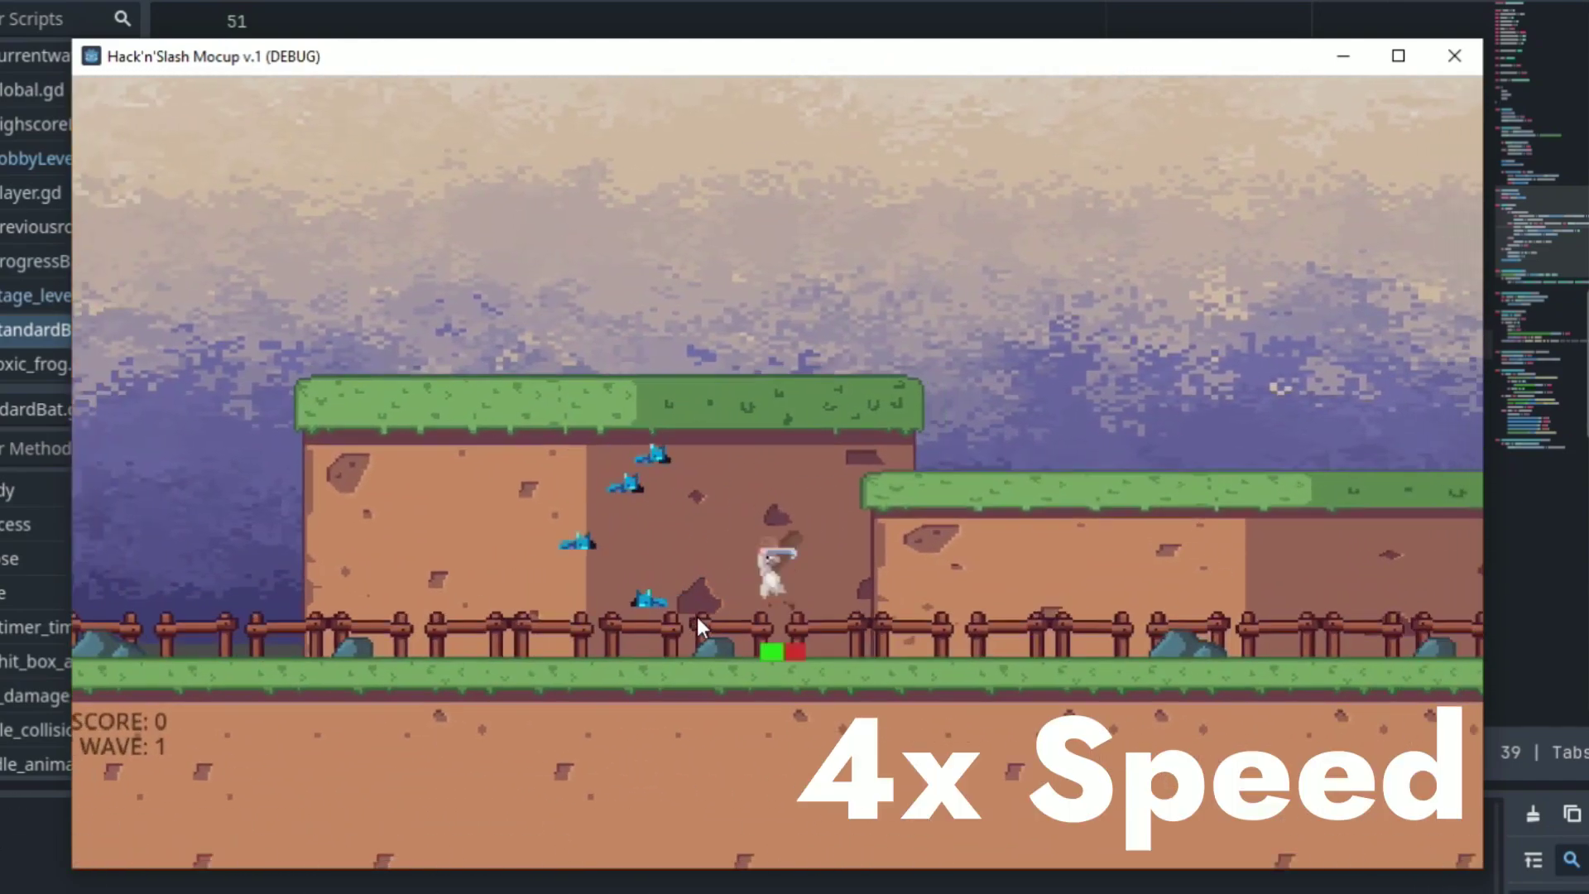
key(a)
key(w)
key(d)
click(697, 611)
click(553, 655)
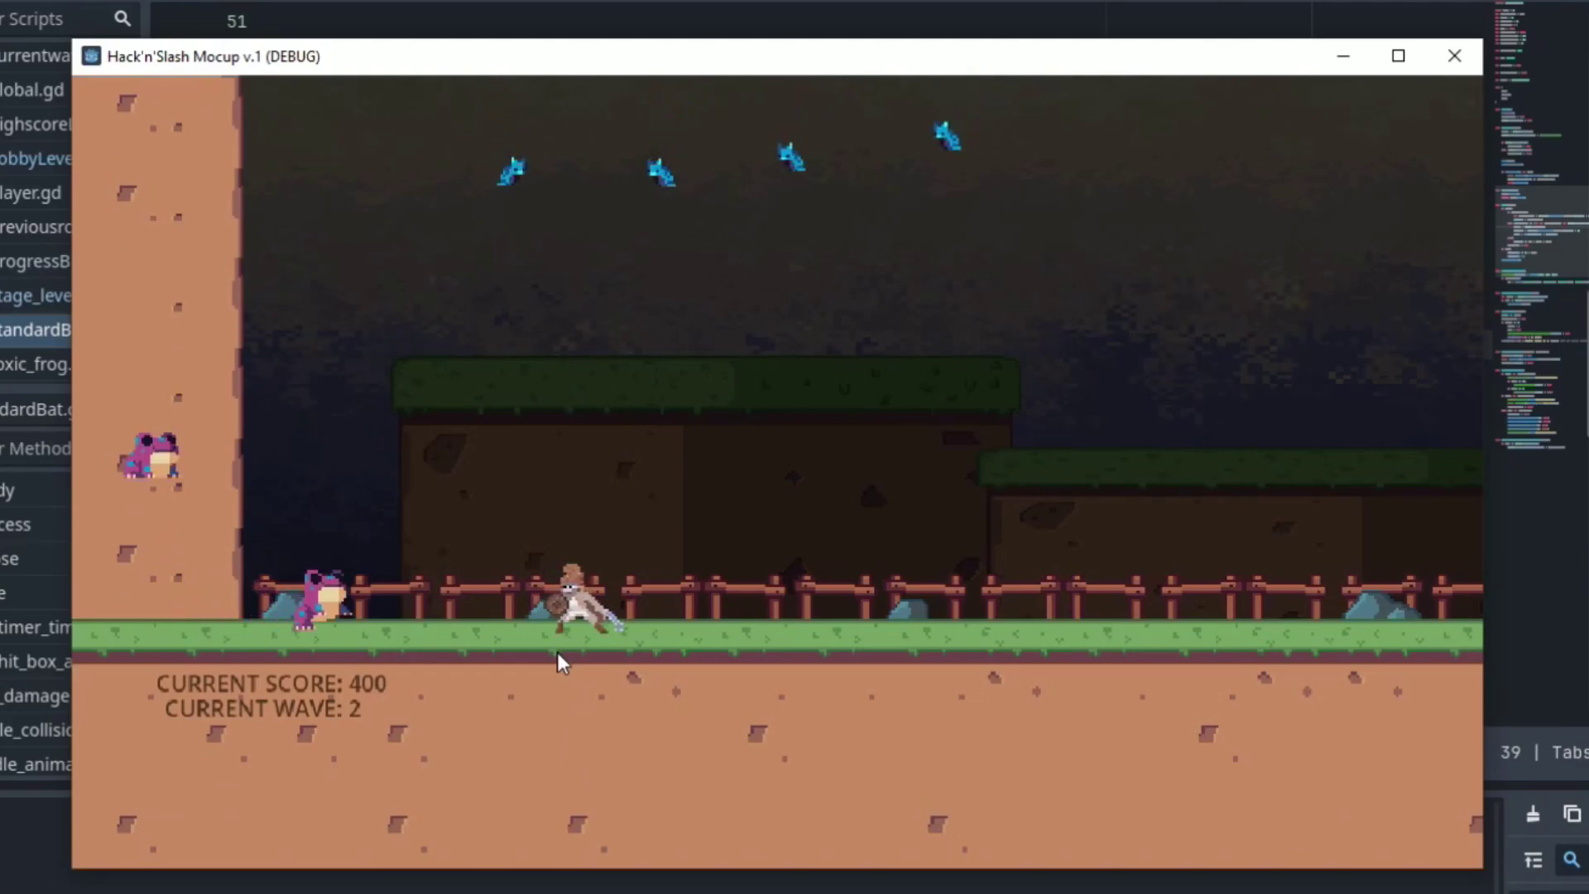
click(558, 652)
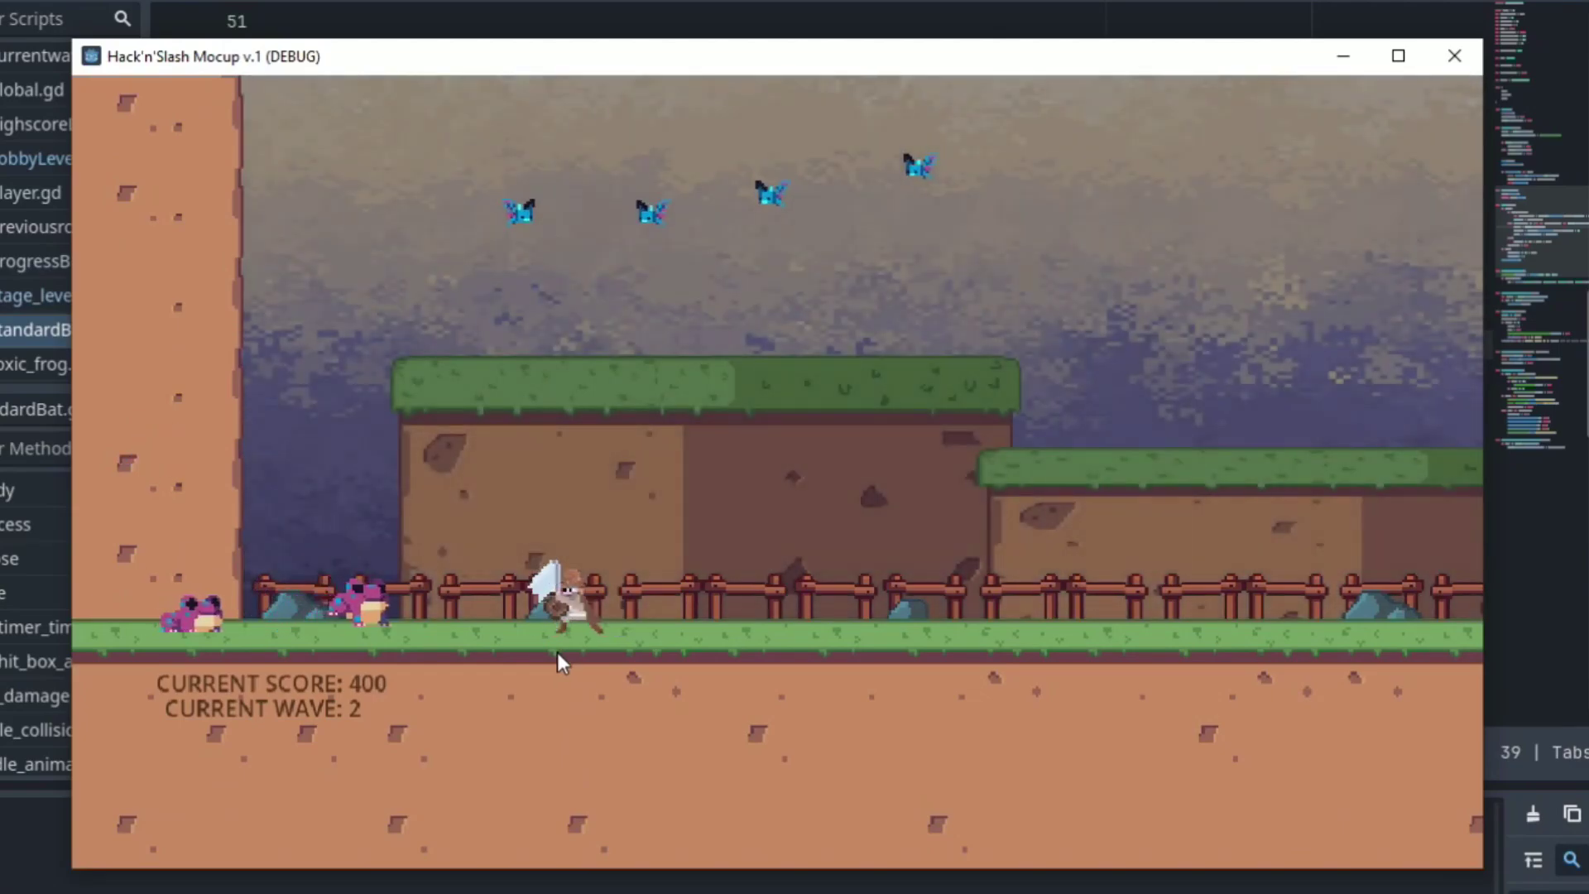
key(d)
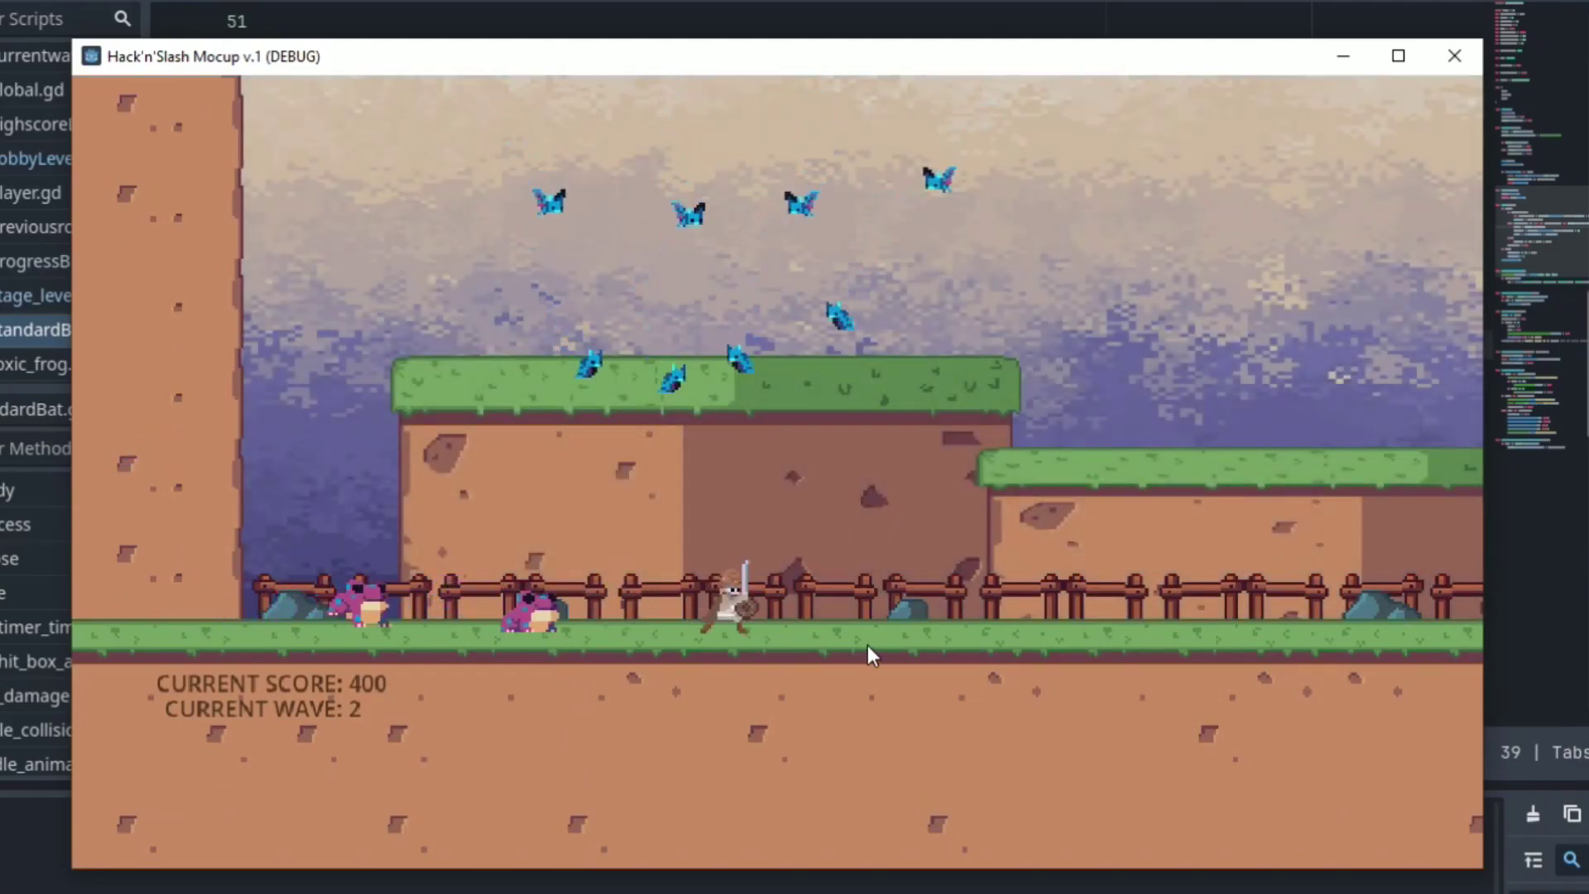
Step: Hop onto the raised grass platform, drop down and run toward the crate tower
key(w)
key(d)
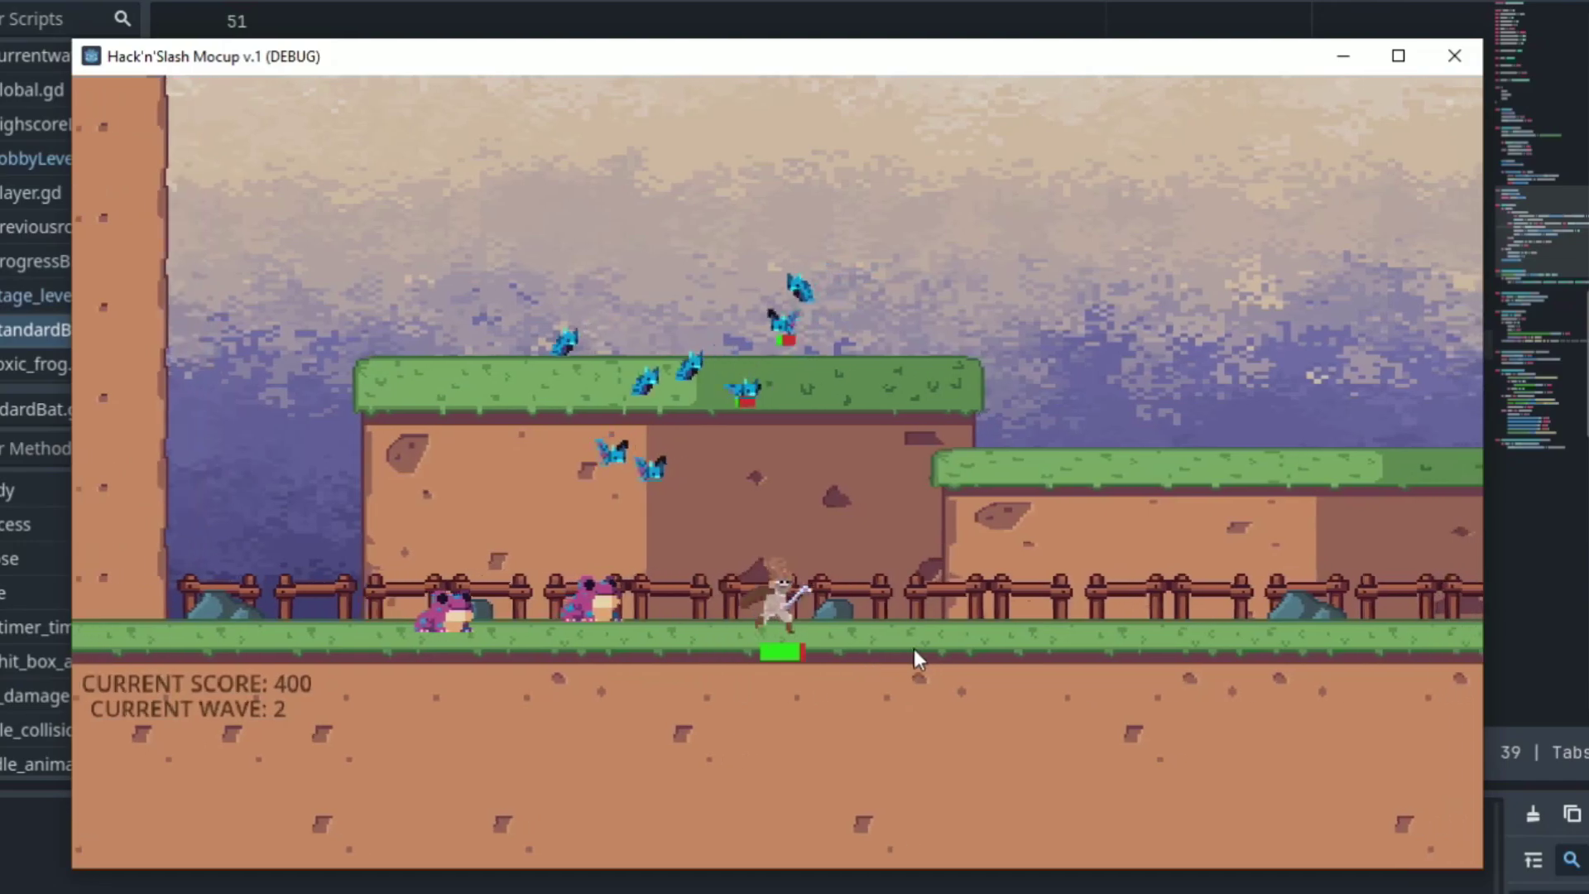
key(w)
key(s)
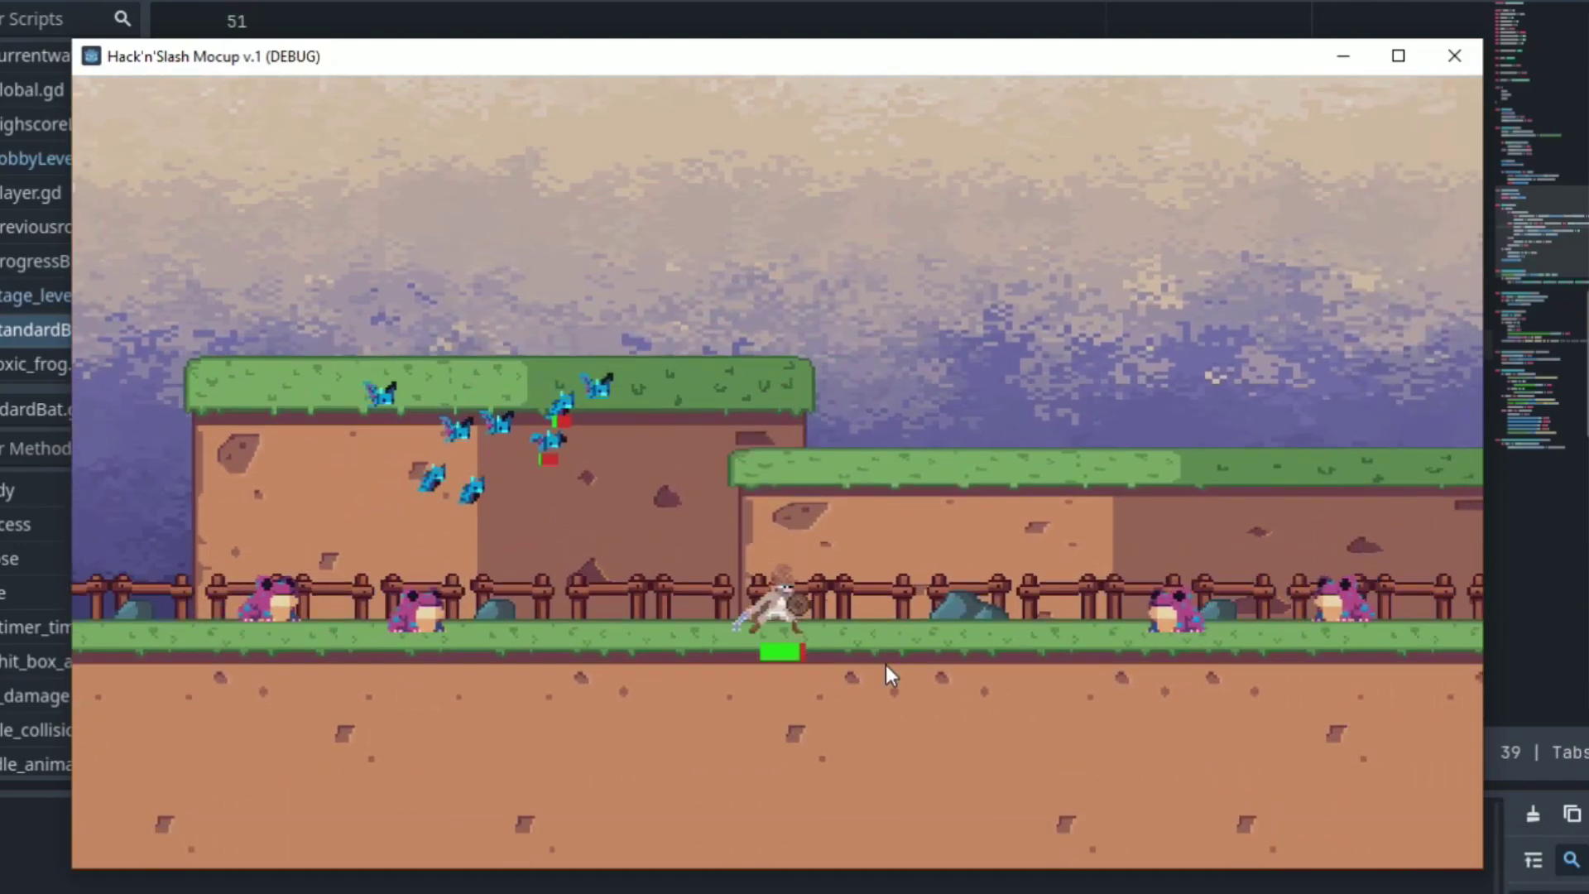
key(d)
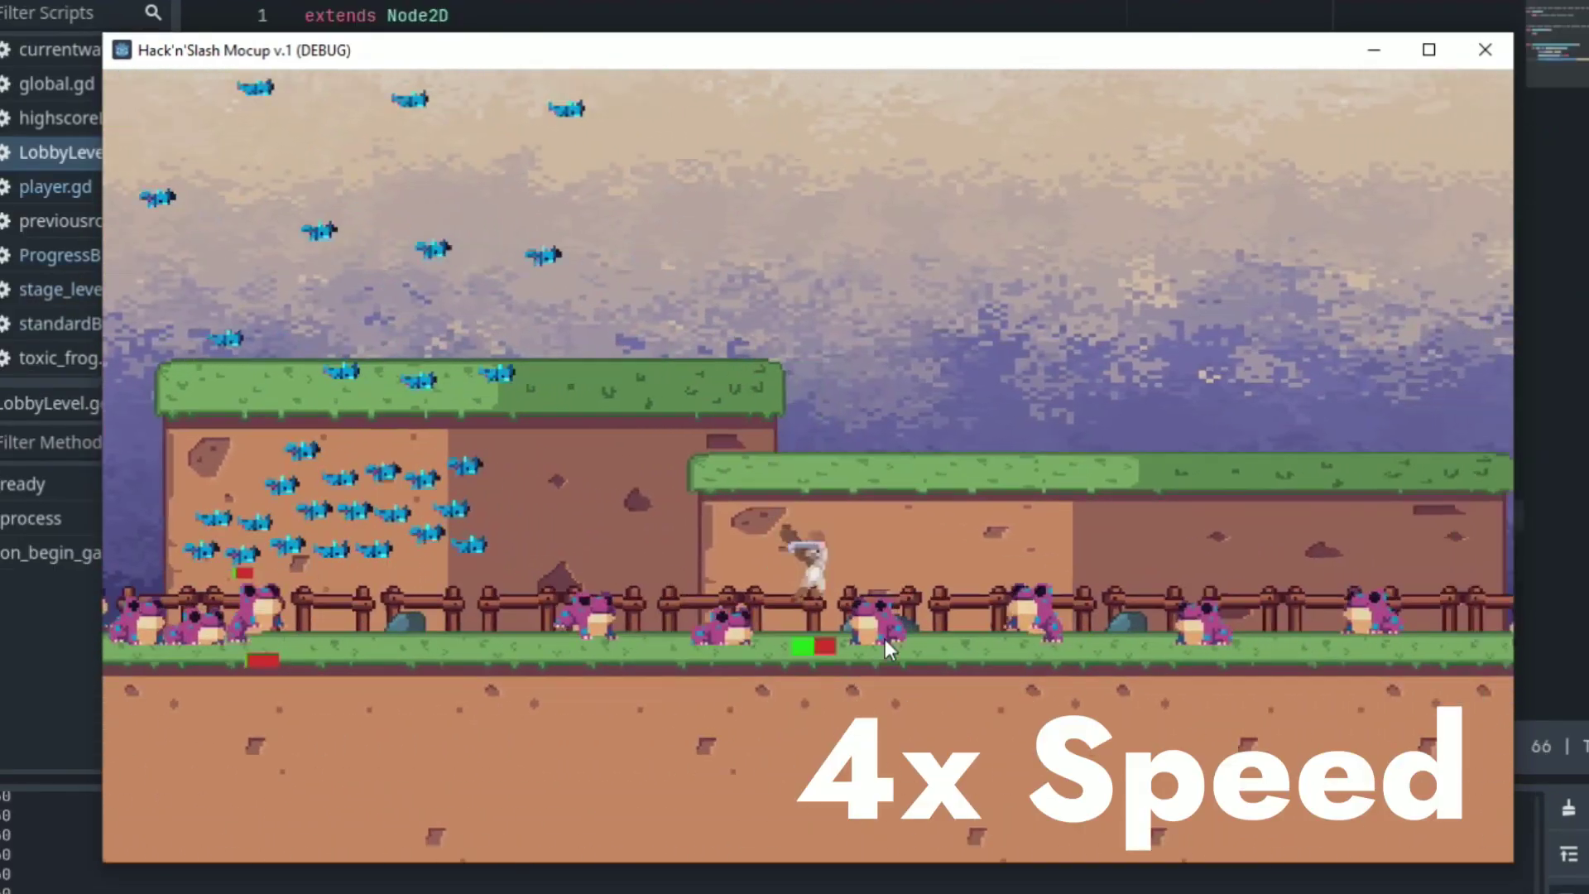
key(w)
key(d)
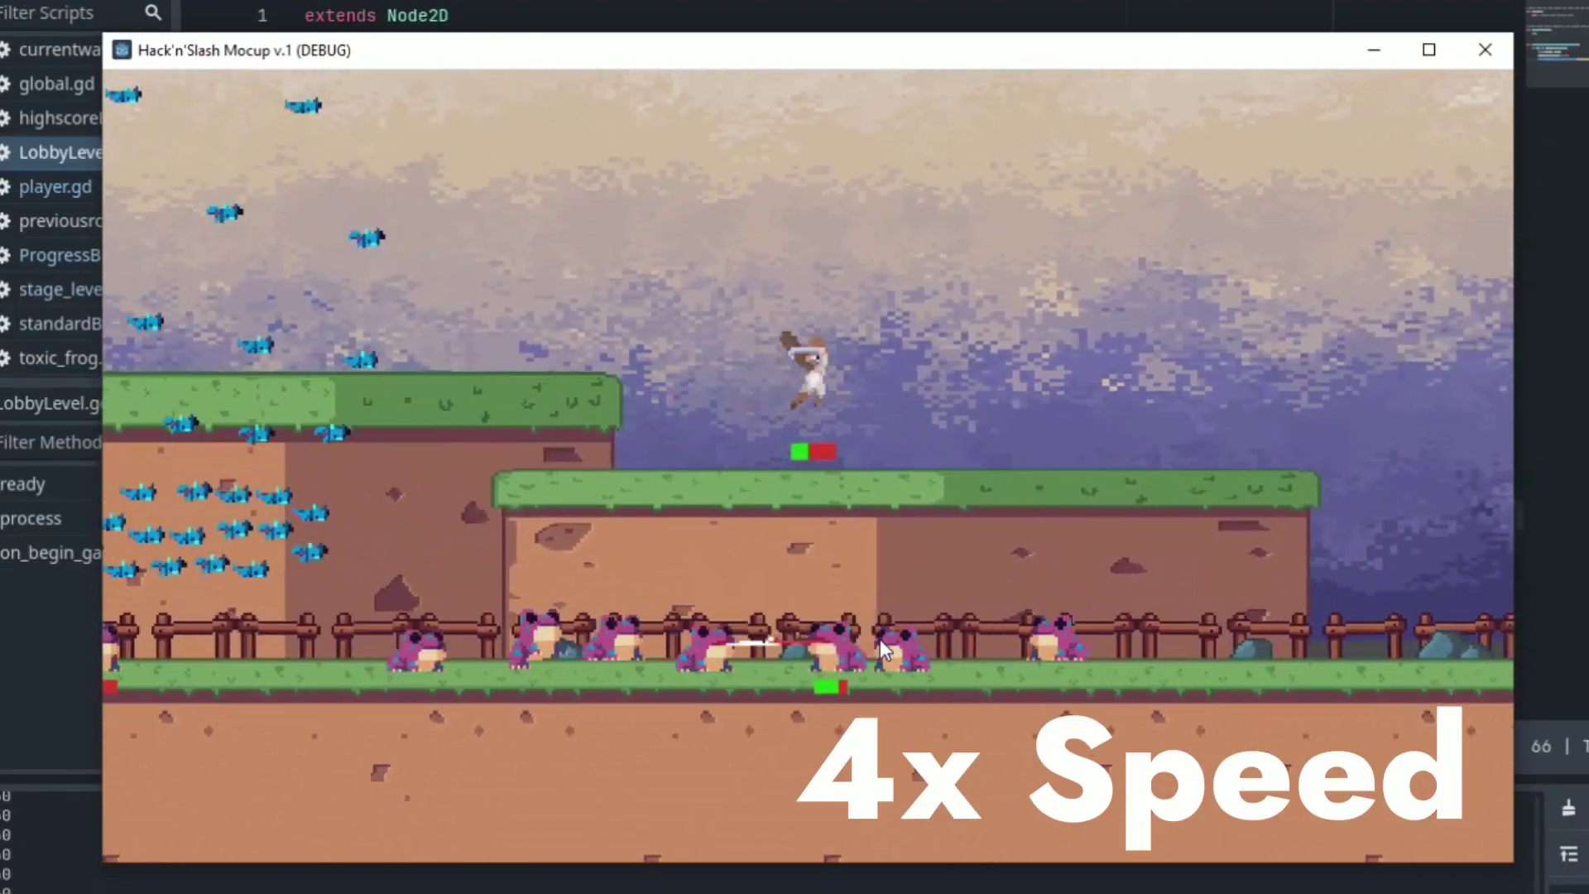
Step: Slash the frogs and birds until the run ends with a 14700 high score
click(538, 652)
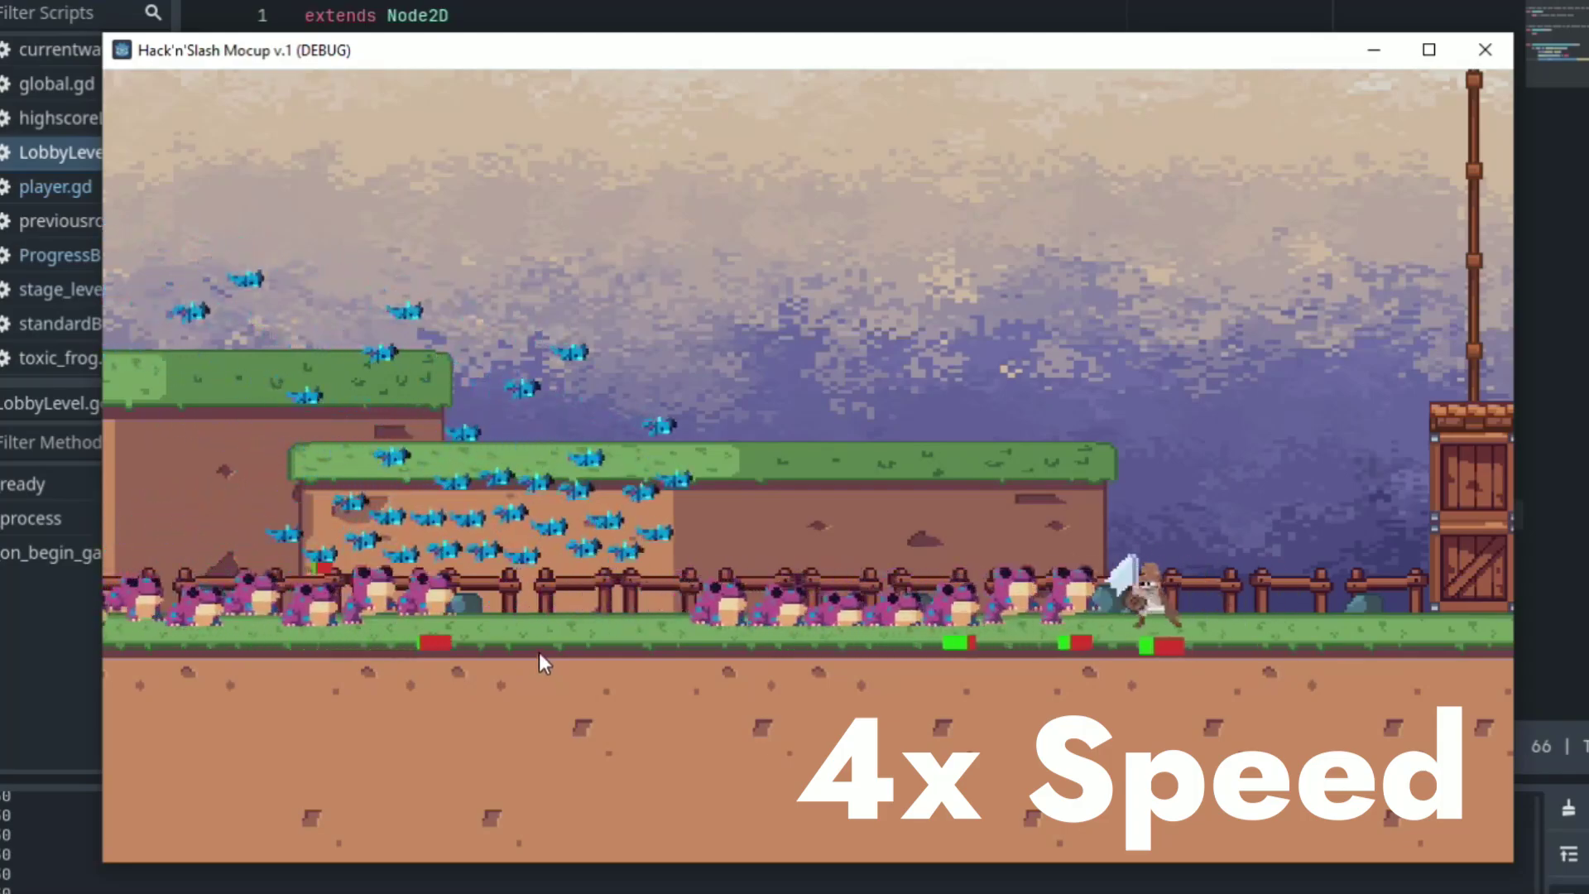
key(w)
key(a)
click(447, 652)
key(a)
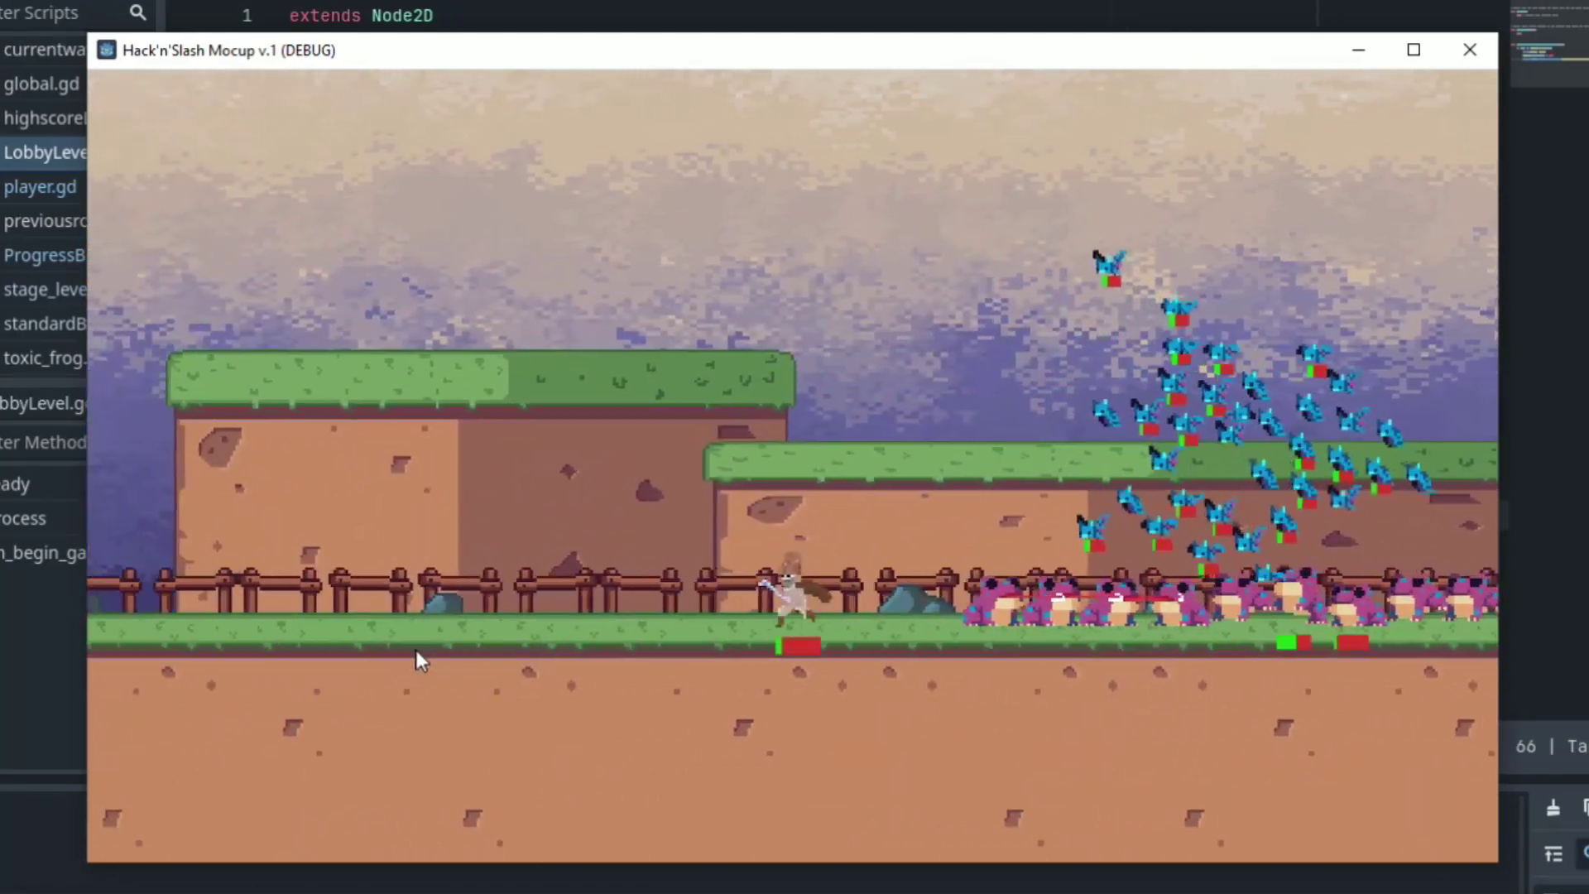
key(d)
scroll(540, 582, up, 3)
click(539, 583)
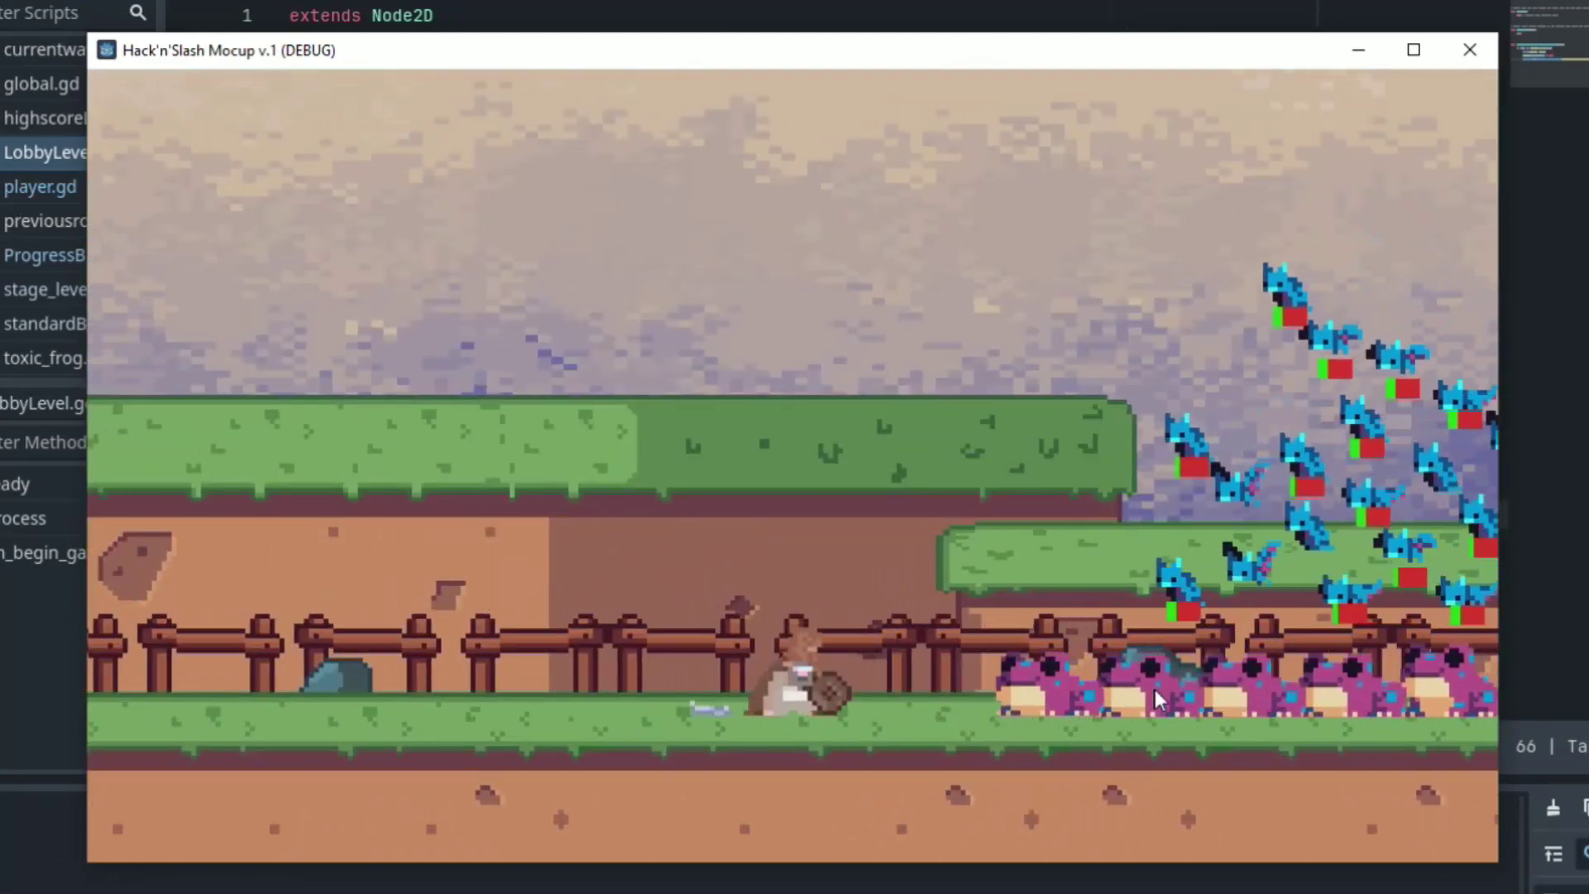
click(1159, 690)
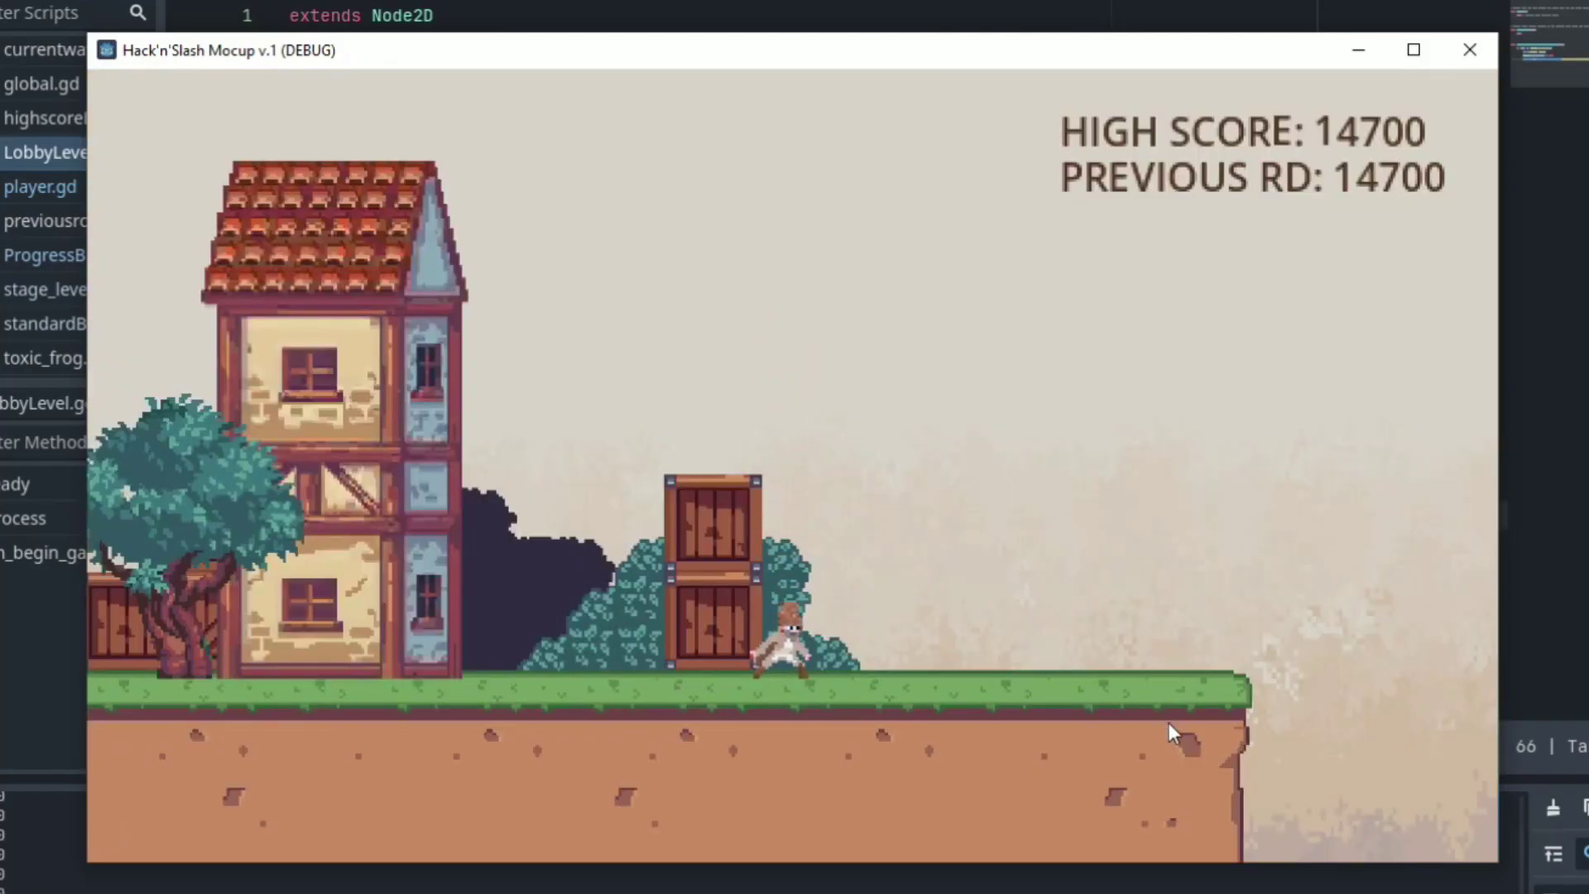
Step: Slash repeatedly at the advancing frogs, then leap over them to the right
key(d)
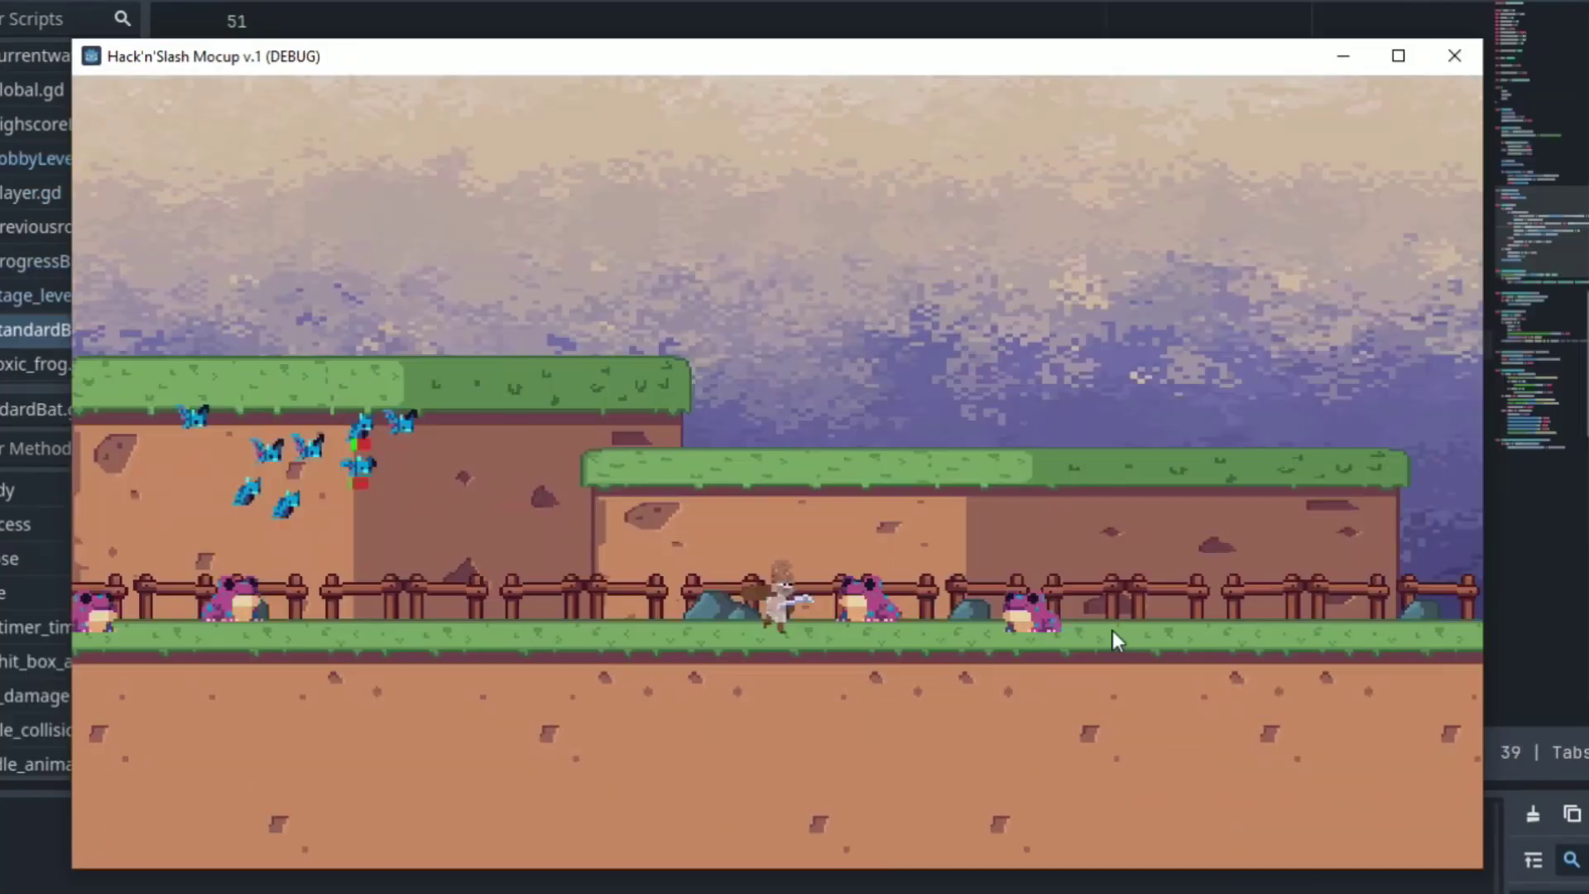
click(1106, 633)
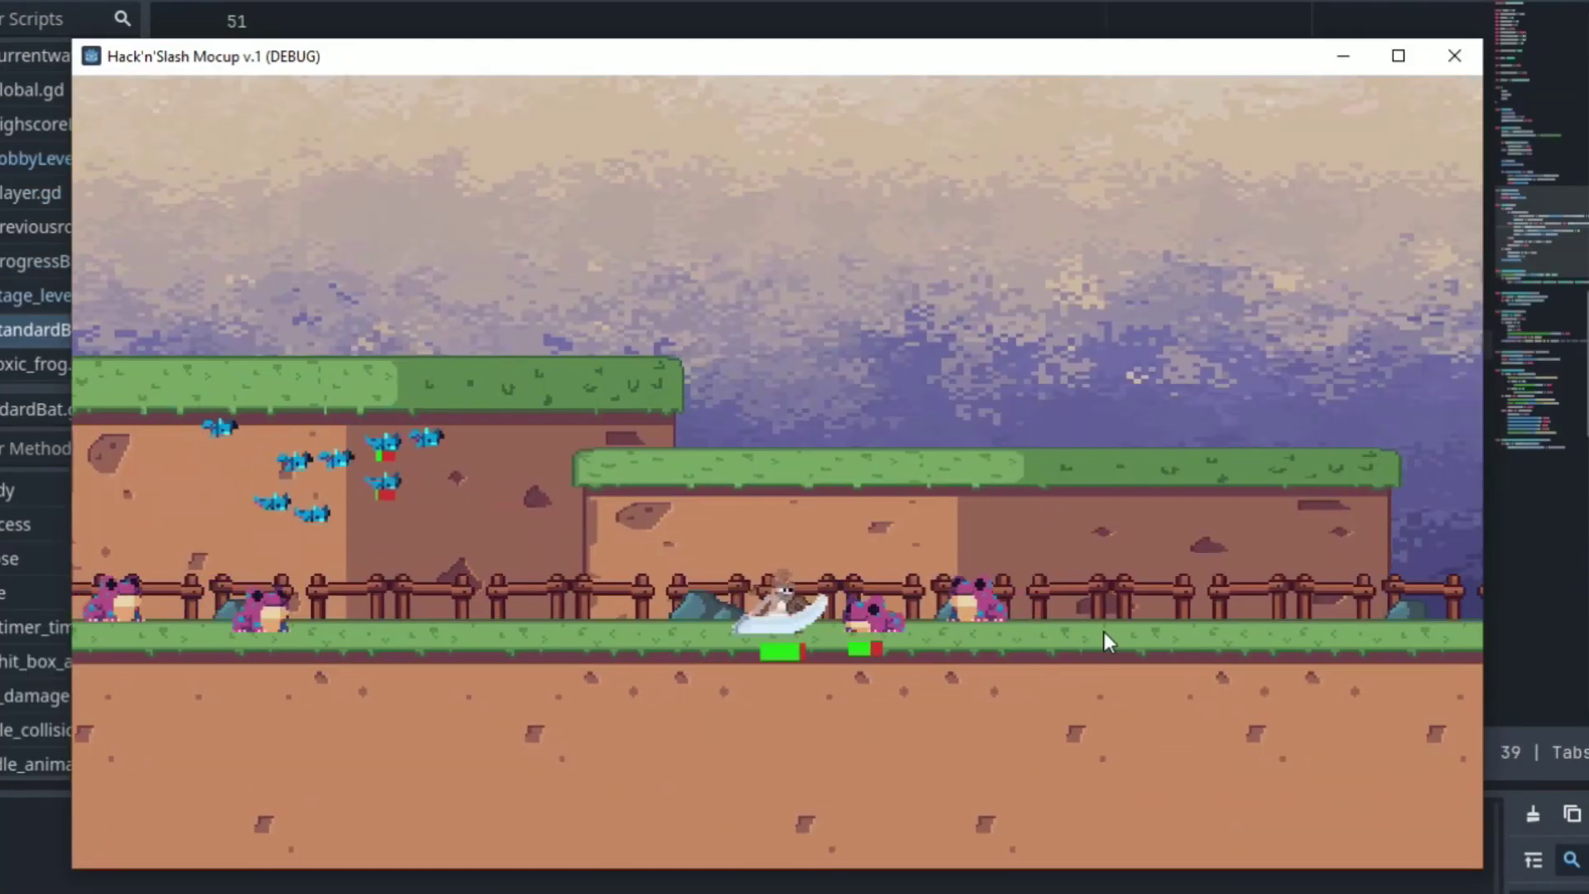
click(1103, 635)
click(1099, 637)
click(1099, 637)
click(1099, 638)
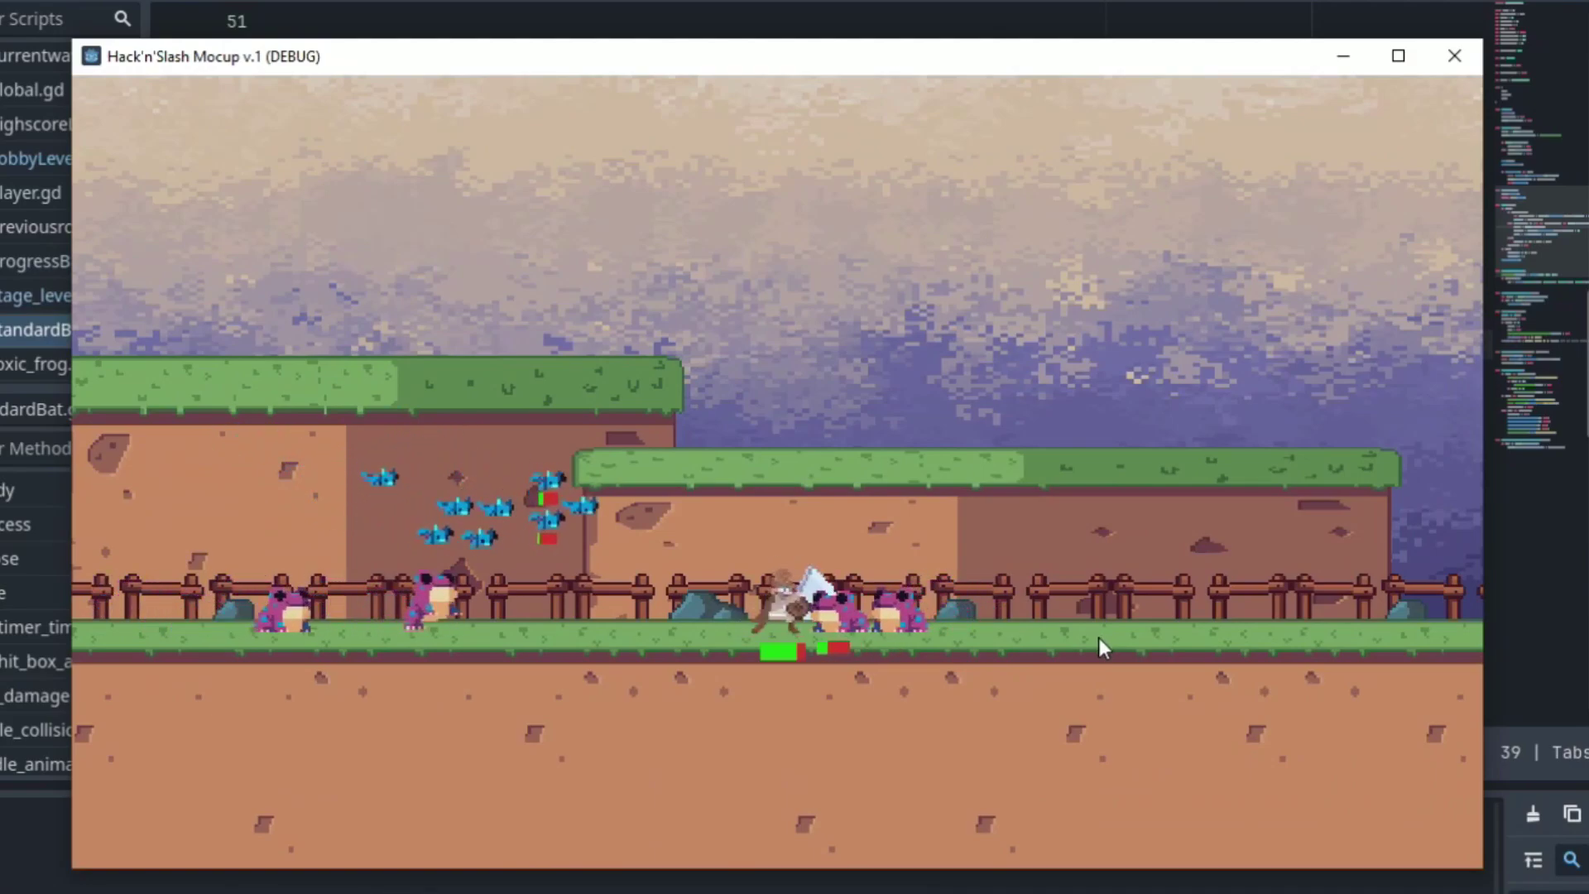
click(1099, 638)
click(1099, 638)
click(1099, 638)
click(1100, 637)
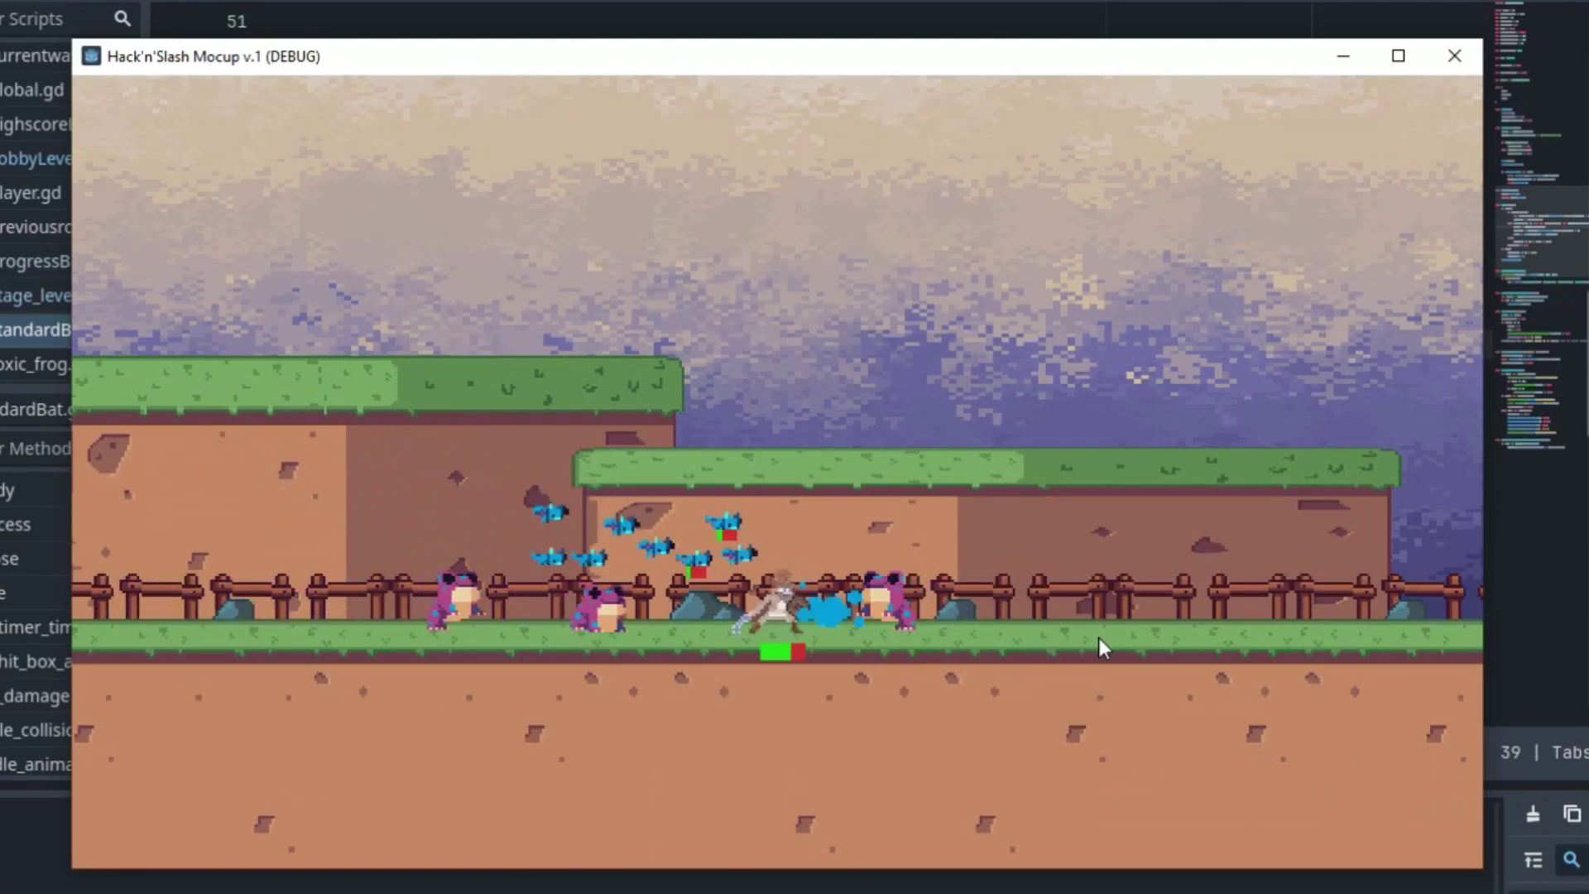
key(space)
key(d)
Step: Keep slashing the frogs and bats crowding beside the character
click(424, 662)
click(423, 662)
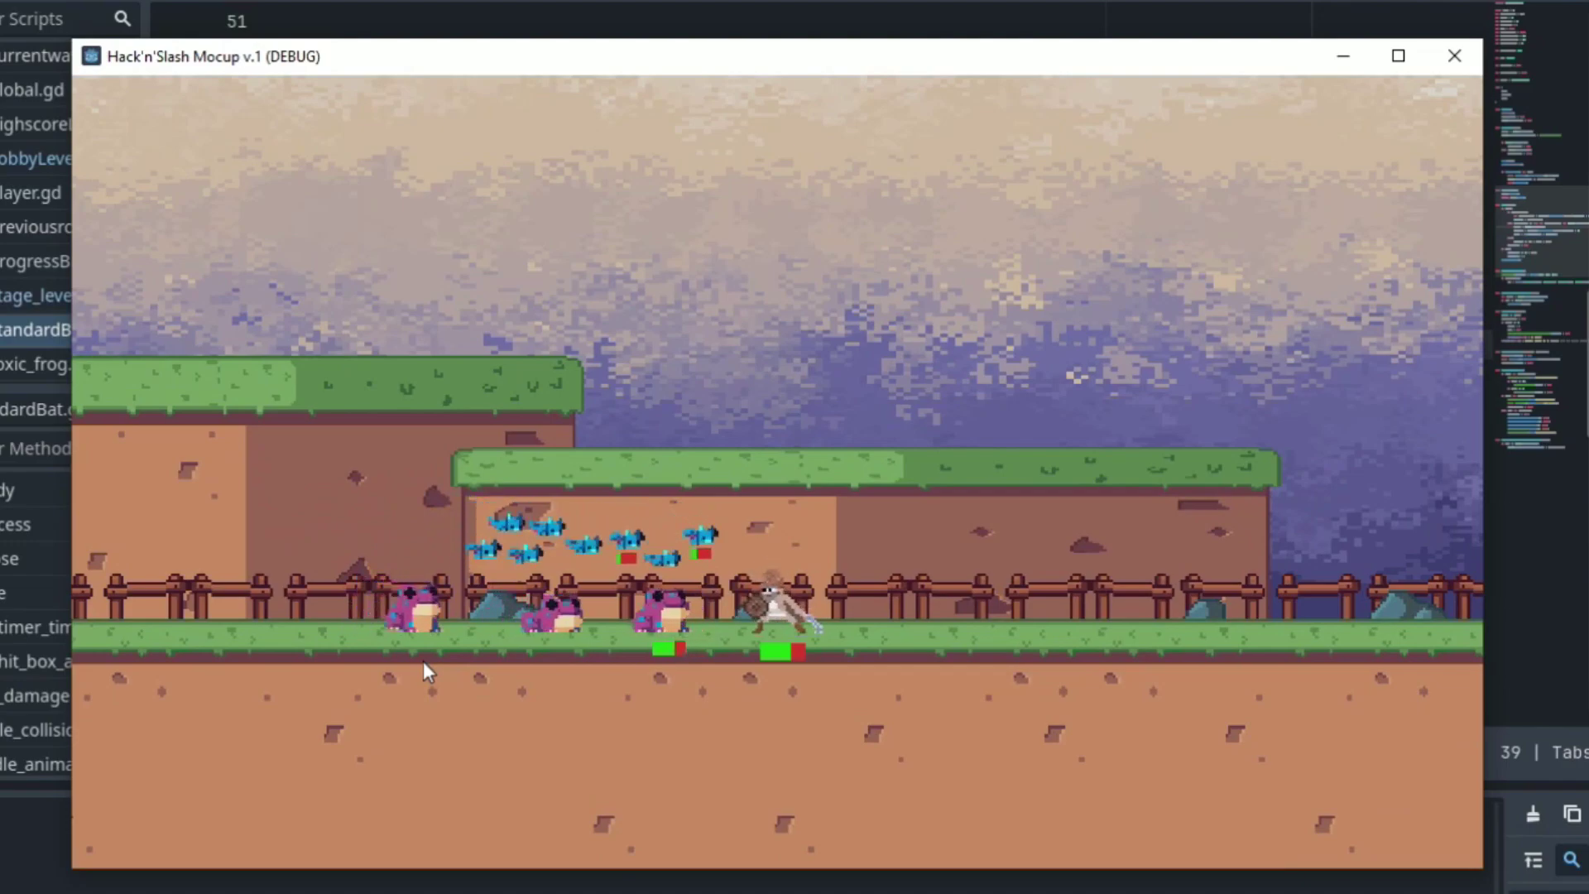
click(424, 662)
click(421, 650)
click(422, 651)
click(423, 650)
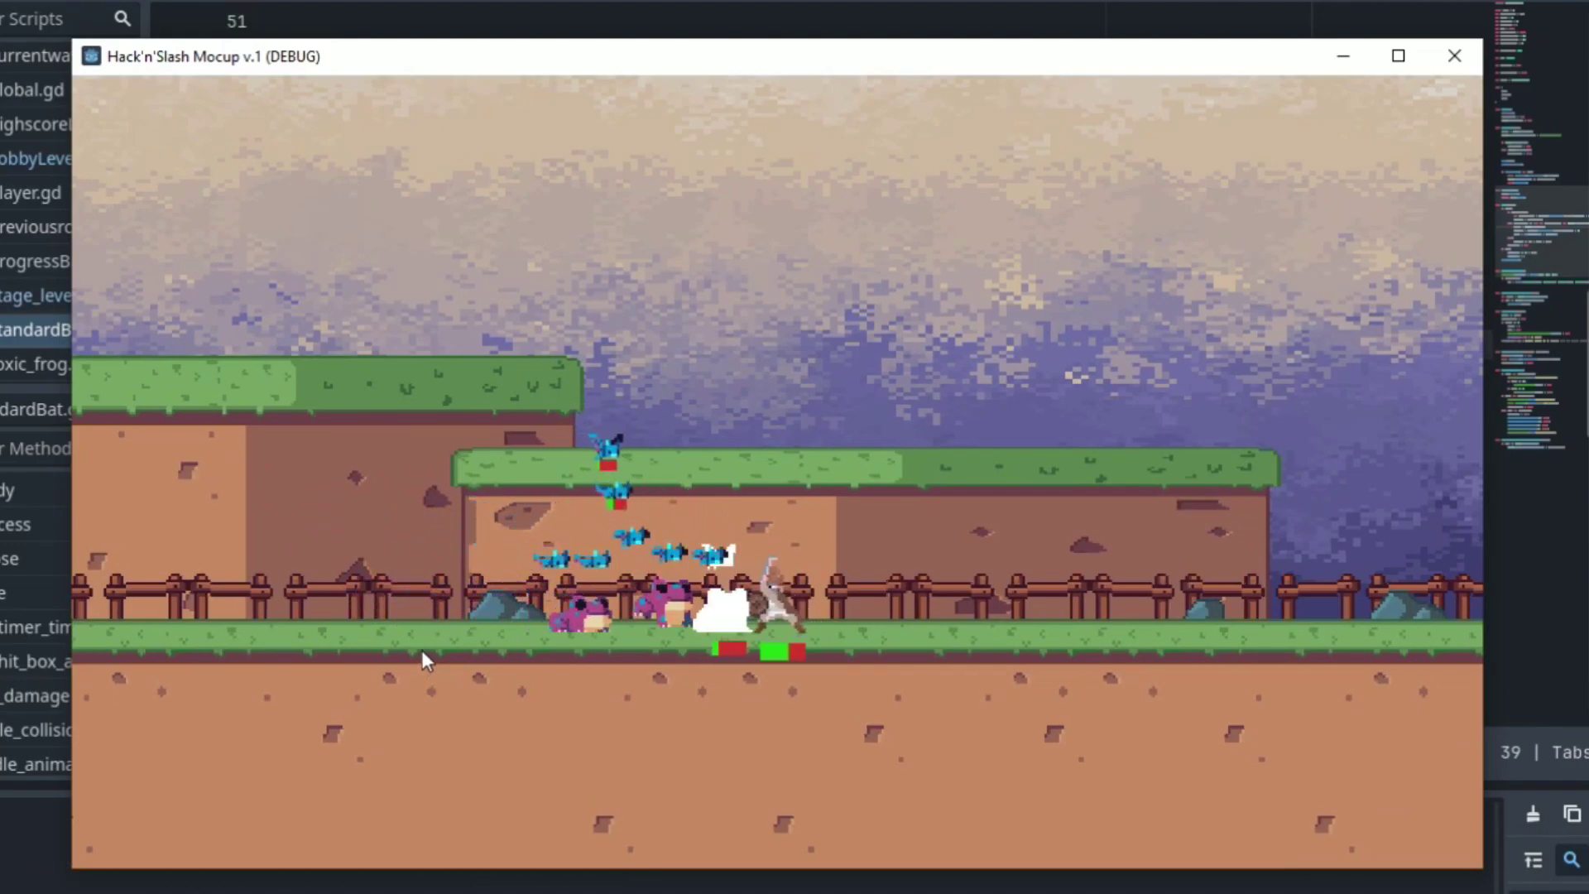
click(424, 649)
click(425, 644)
key(d)
key(a)
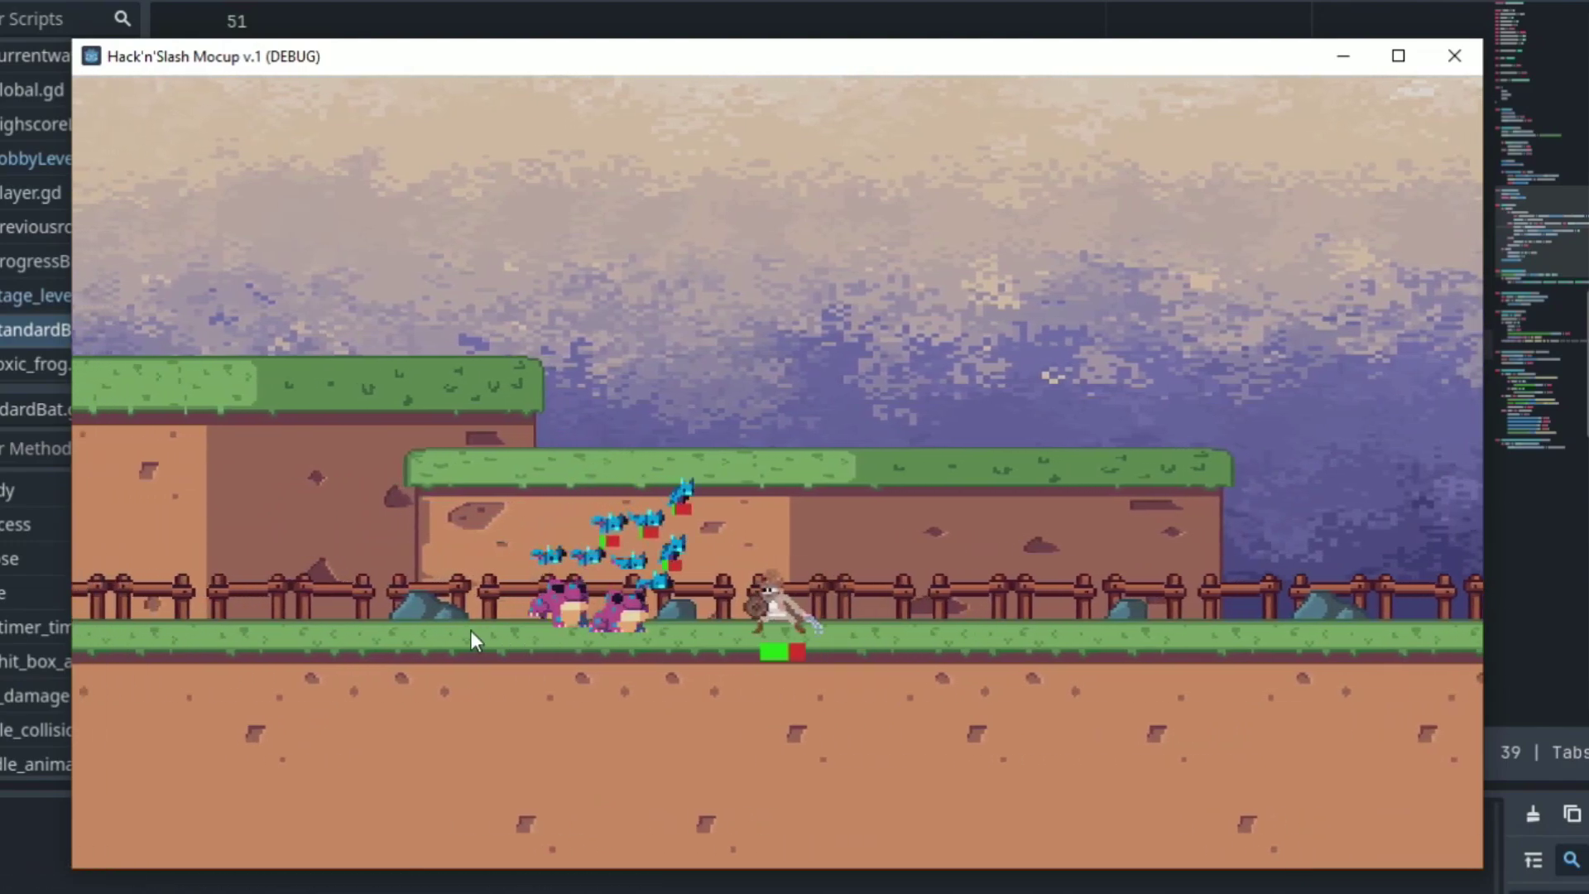
click(474, 637)
click(473, 637)
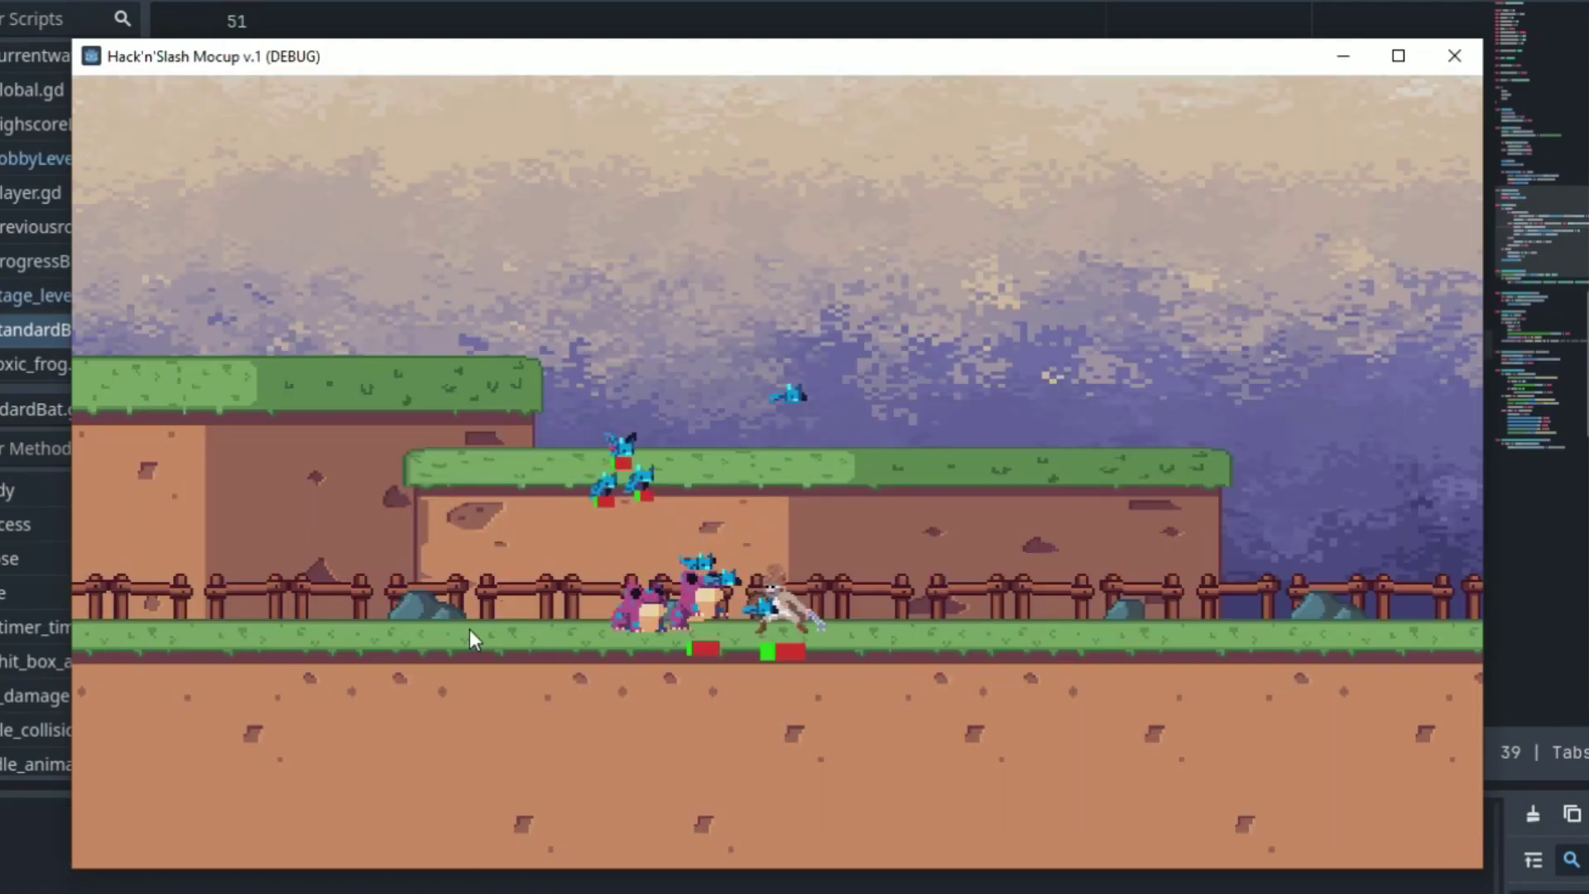
Step: Keep attacking the frog and bats, then run the warrior right toward the crate tower
key(d)
key(a)
click(473, 638)
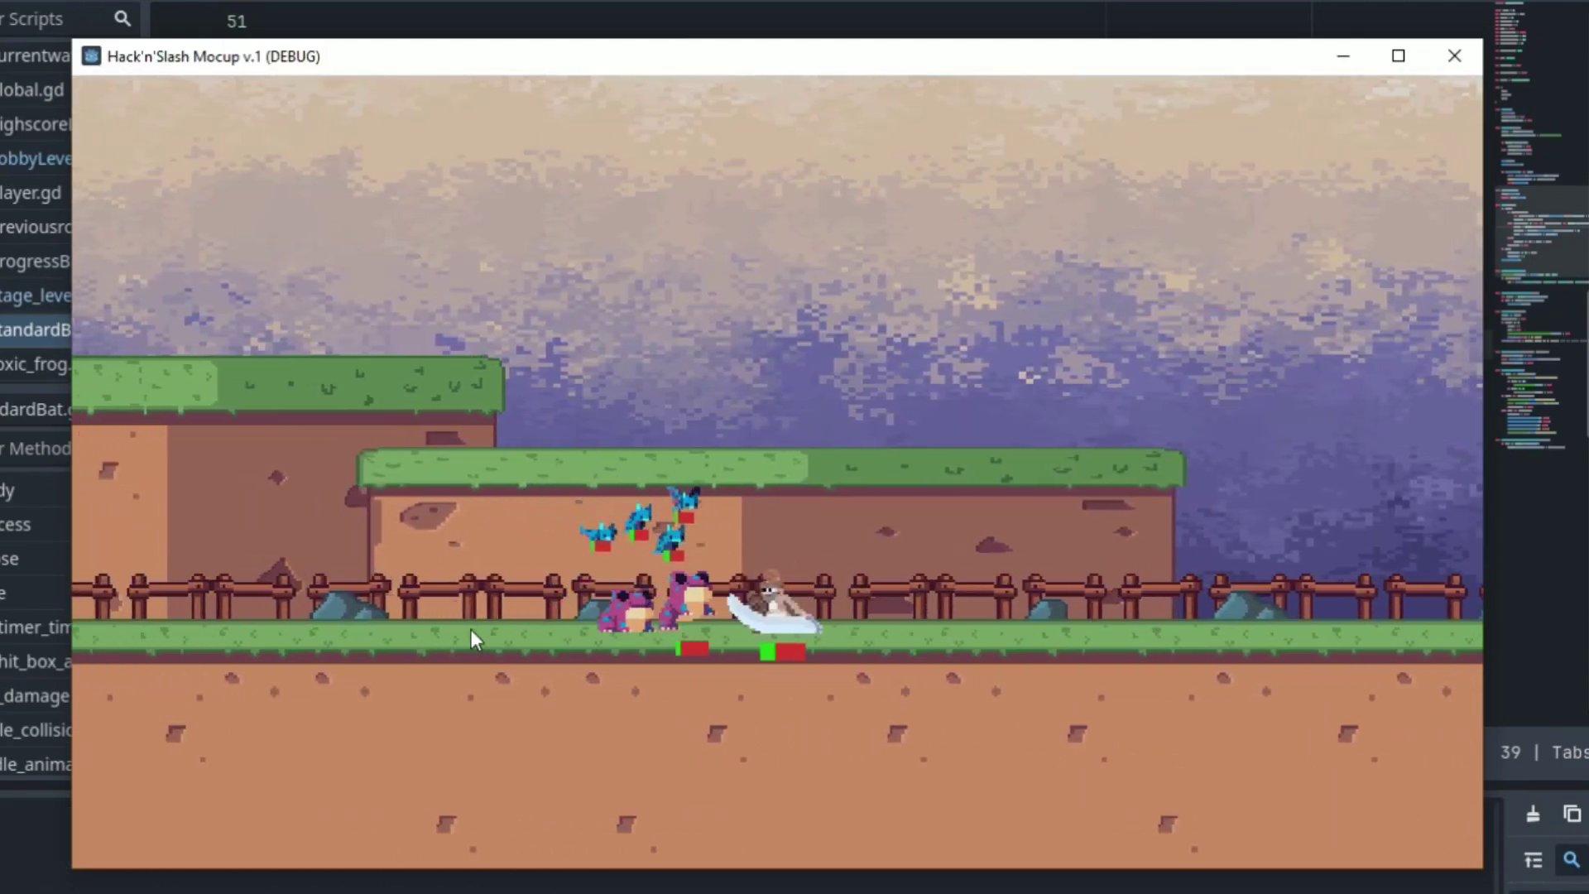
click(473, 637)
click(475, 637)
key(d)
key(a)
click(484, 628)
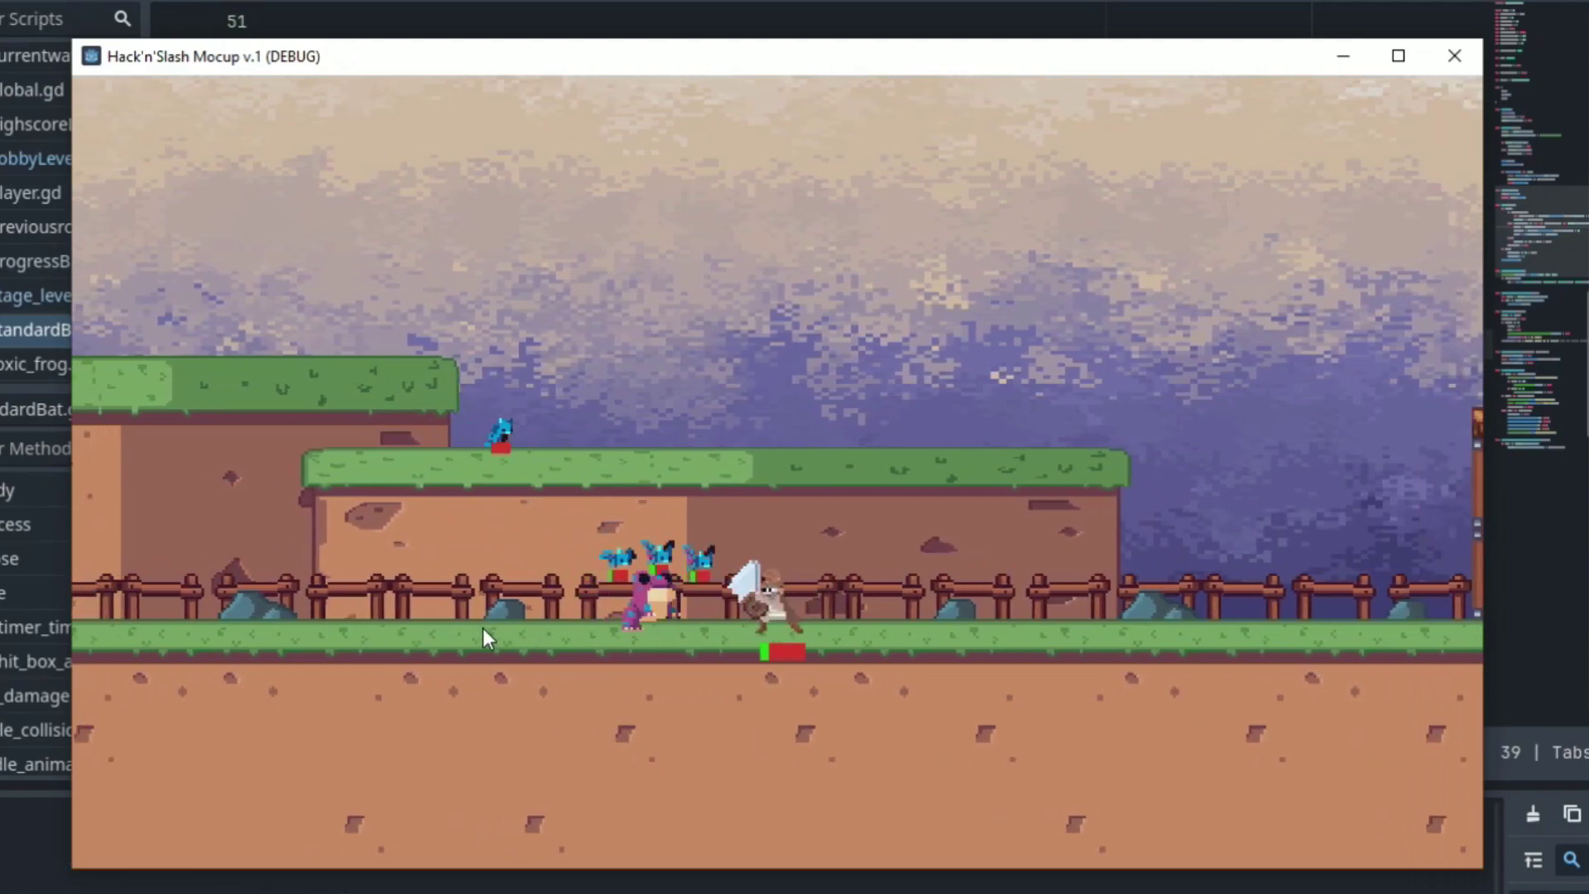
click(483, 628)
click(483, 628)
click(483, 628)
click(484, 626)
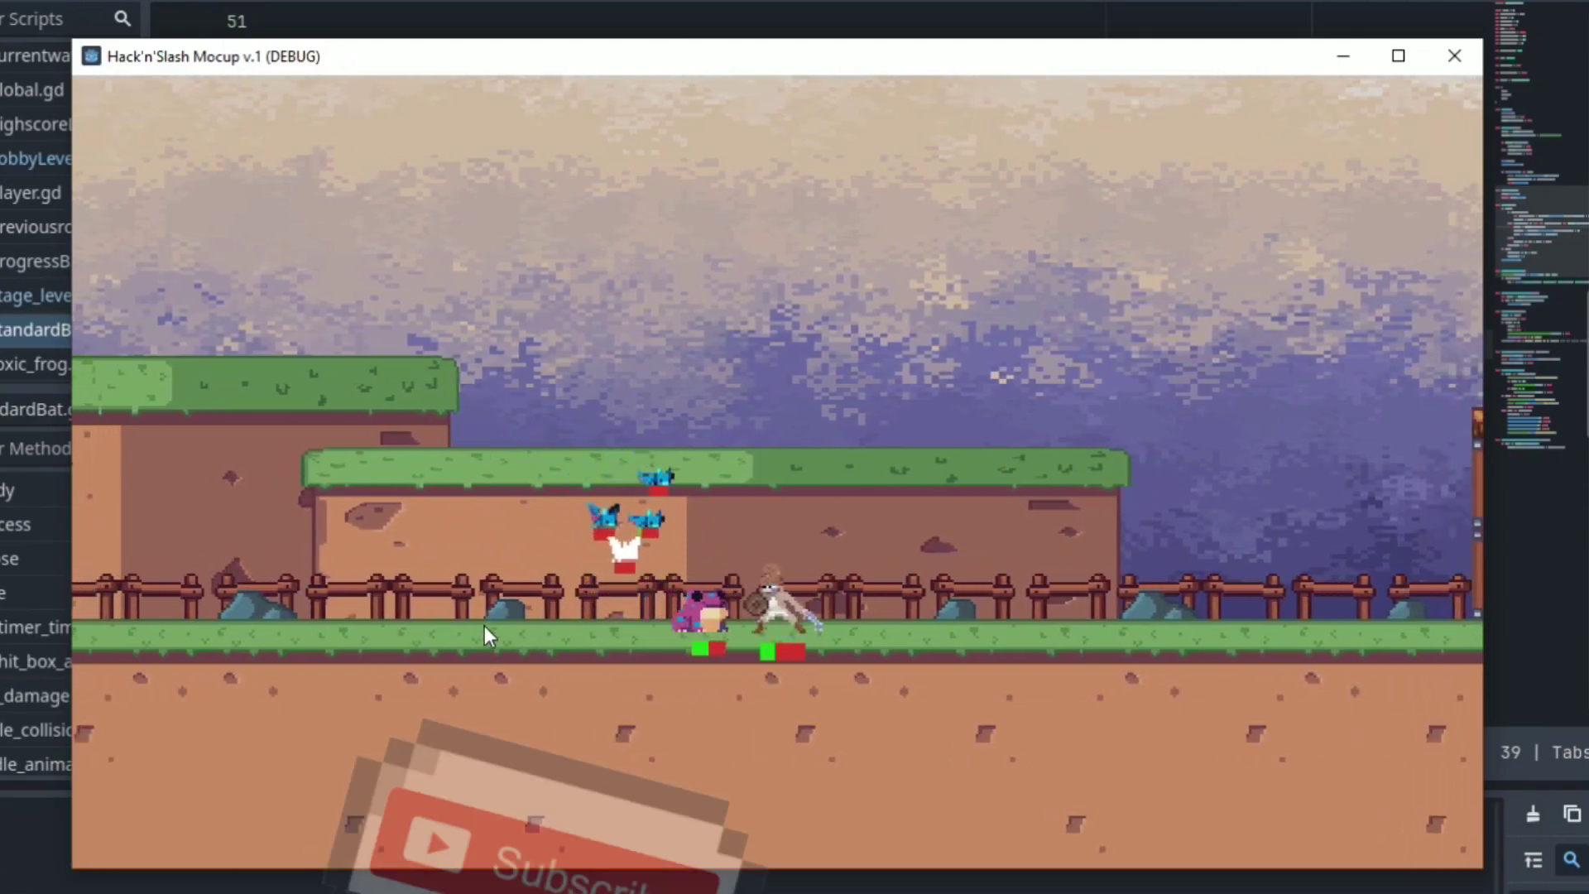
click(485, 625)
click(486, 624)
click(487, 620)
key(d)
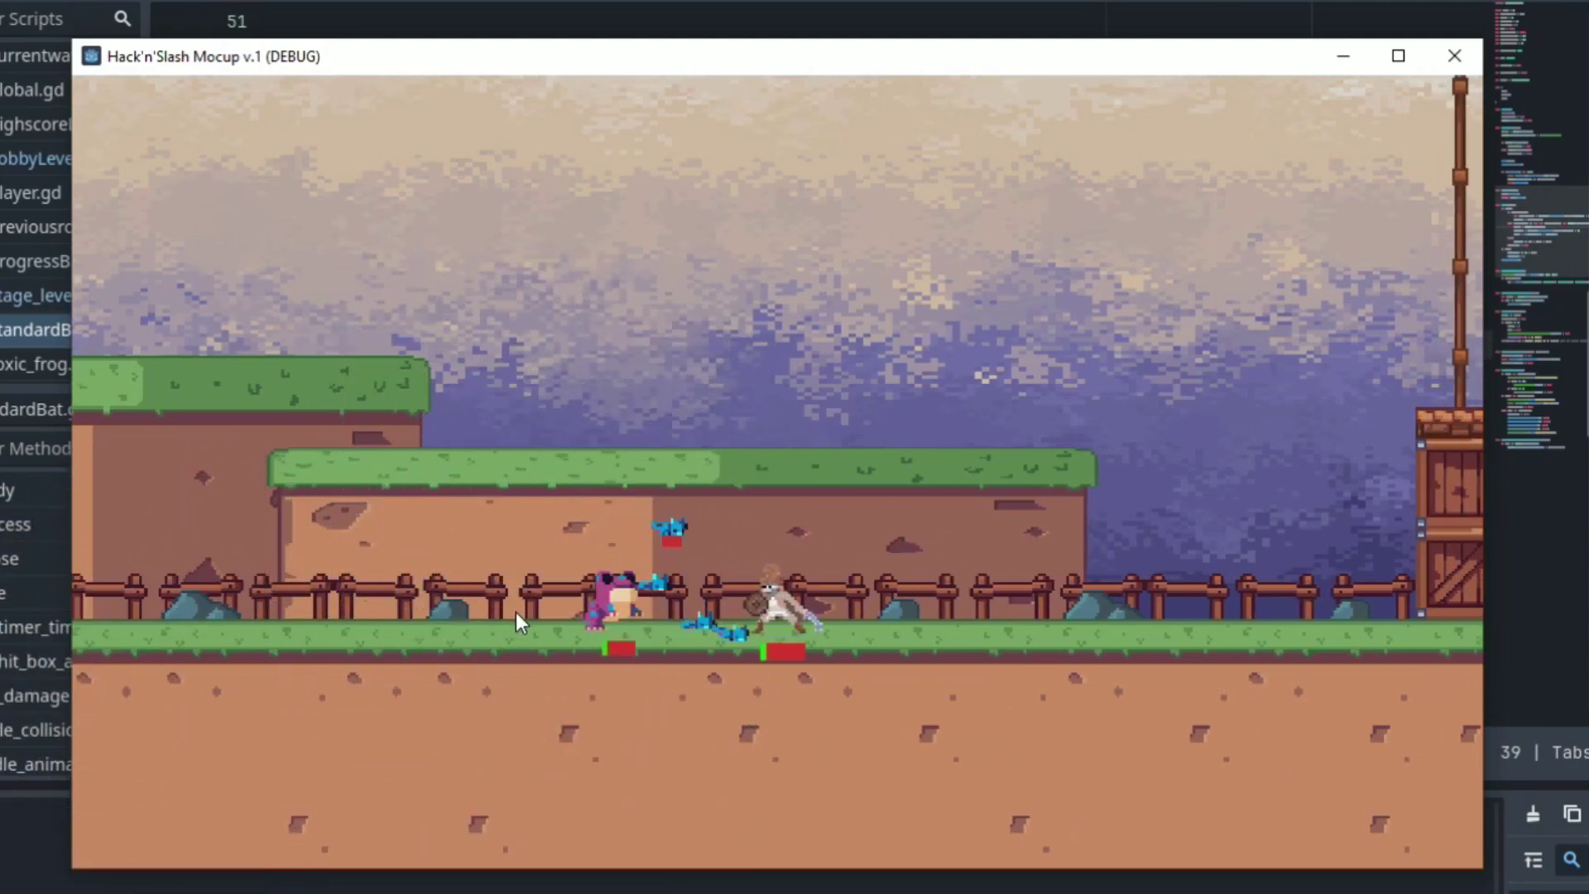
key(d)
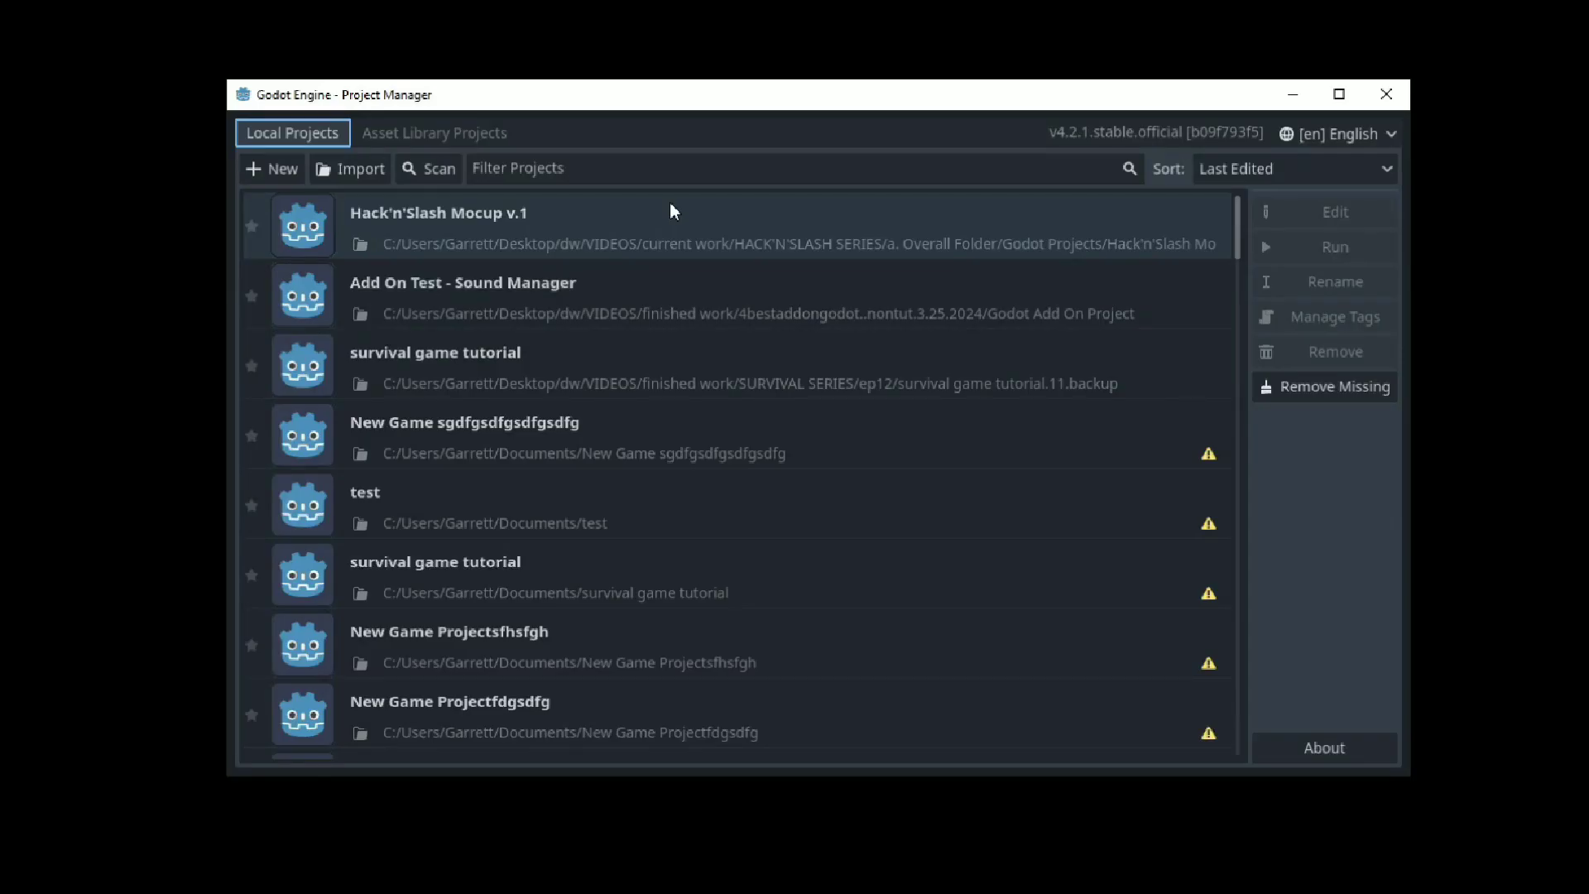
Step: Start a new project, replace its name with Hack'n'Slash, and browse for the project path
click(291, 168)
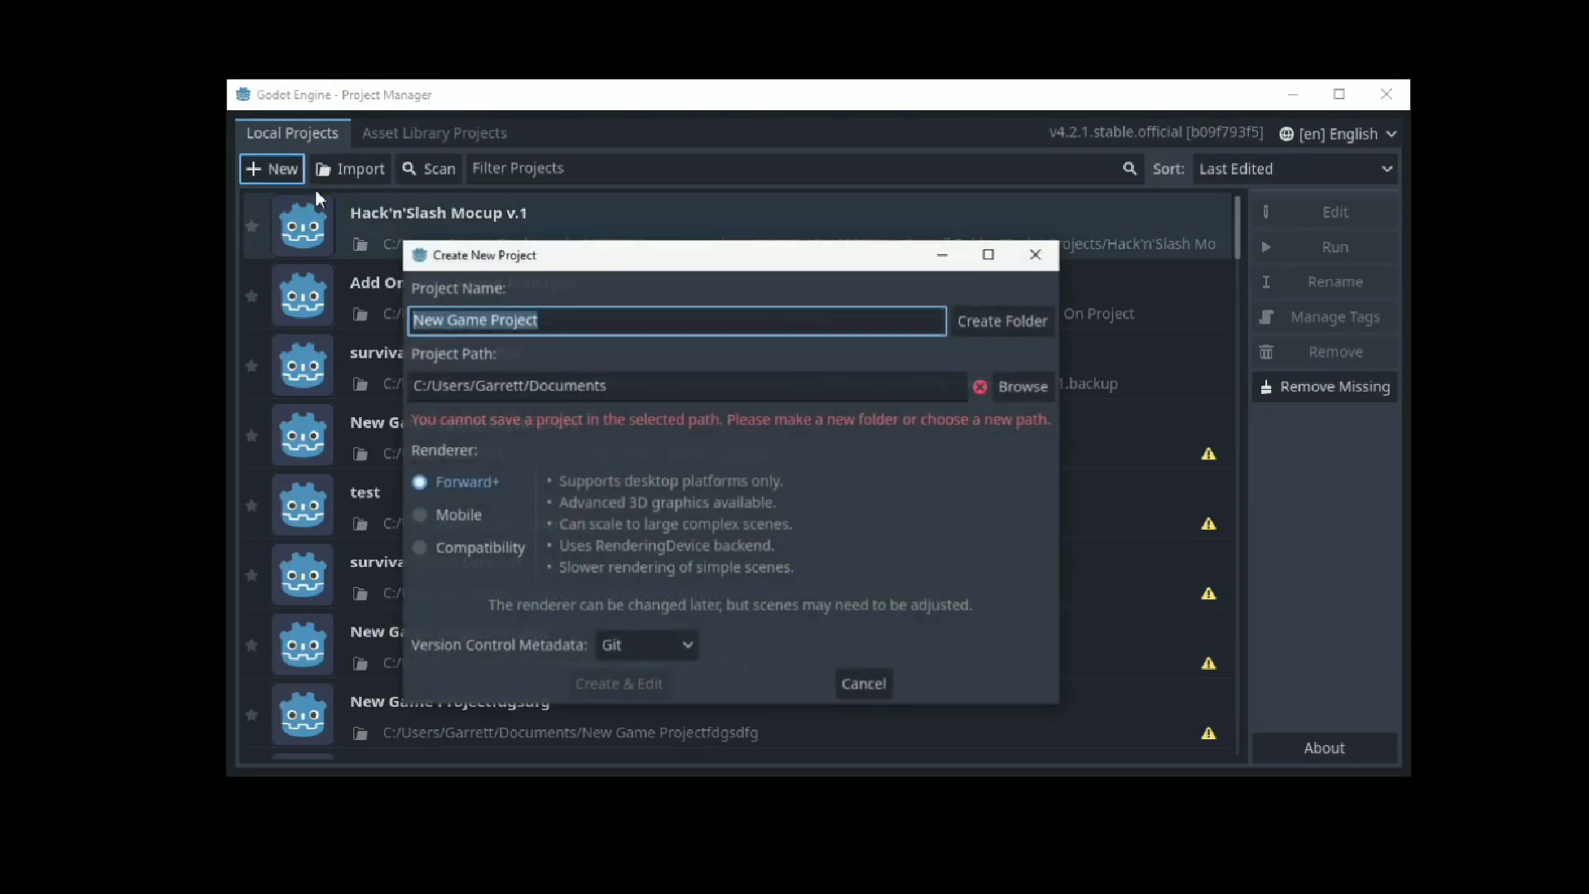
click(607, 321)
key(ctrl+a)
text(Ha)
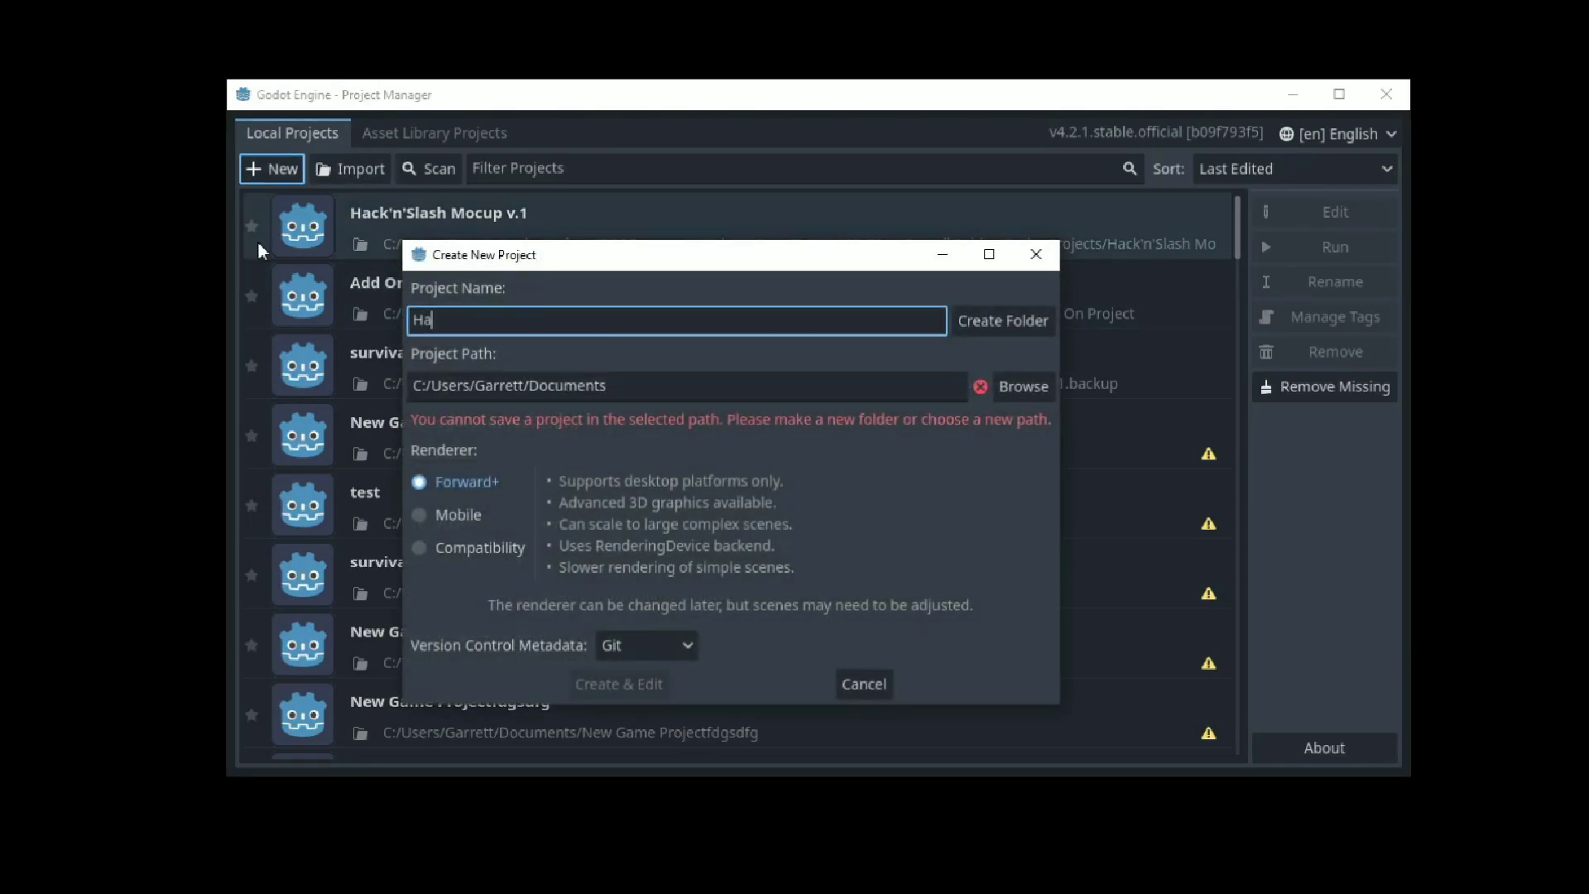
text(ck'n'Slash)
click(1024, 387)
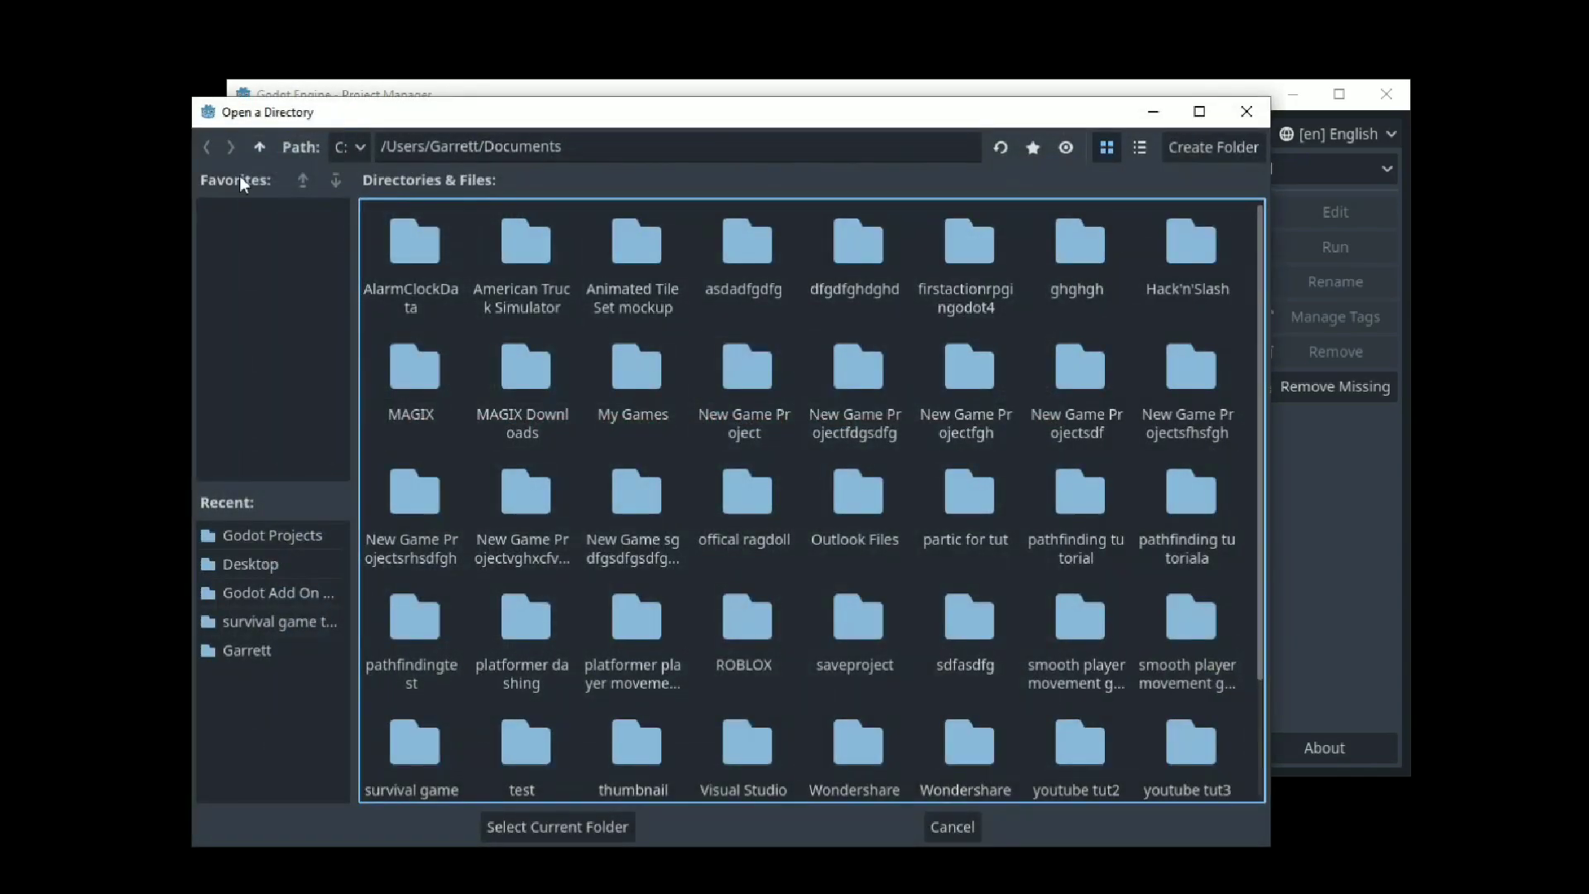
Step: Put the project in a new Hack'n'Slash folder on the Desktop, then Create & Edit
click(259, 147)
double_click(1073, 290)
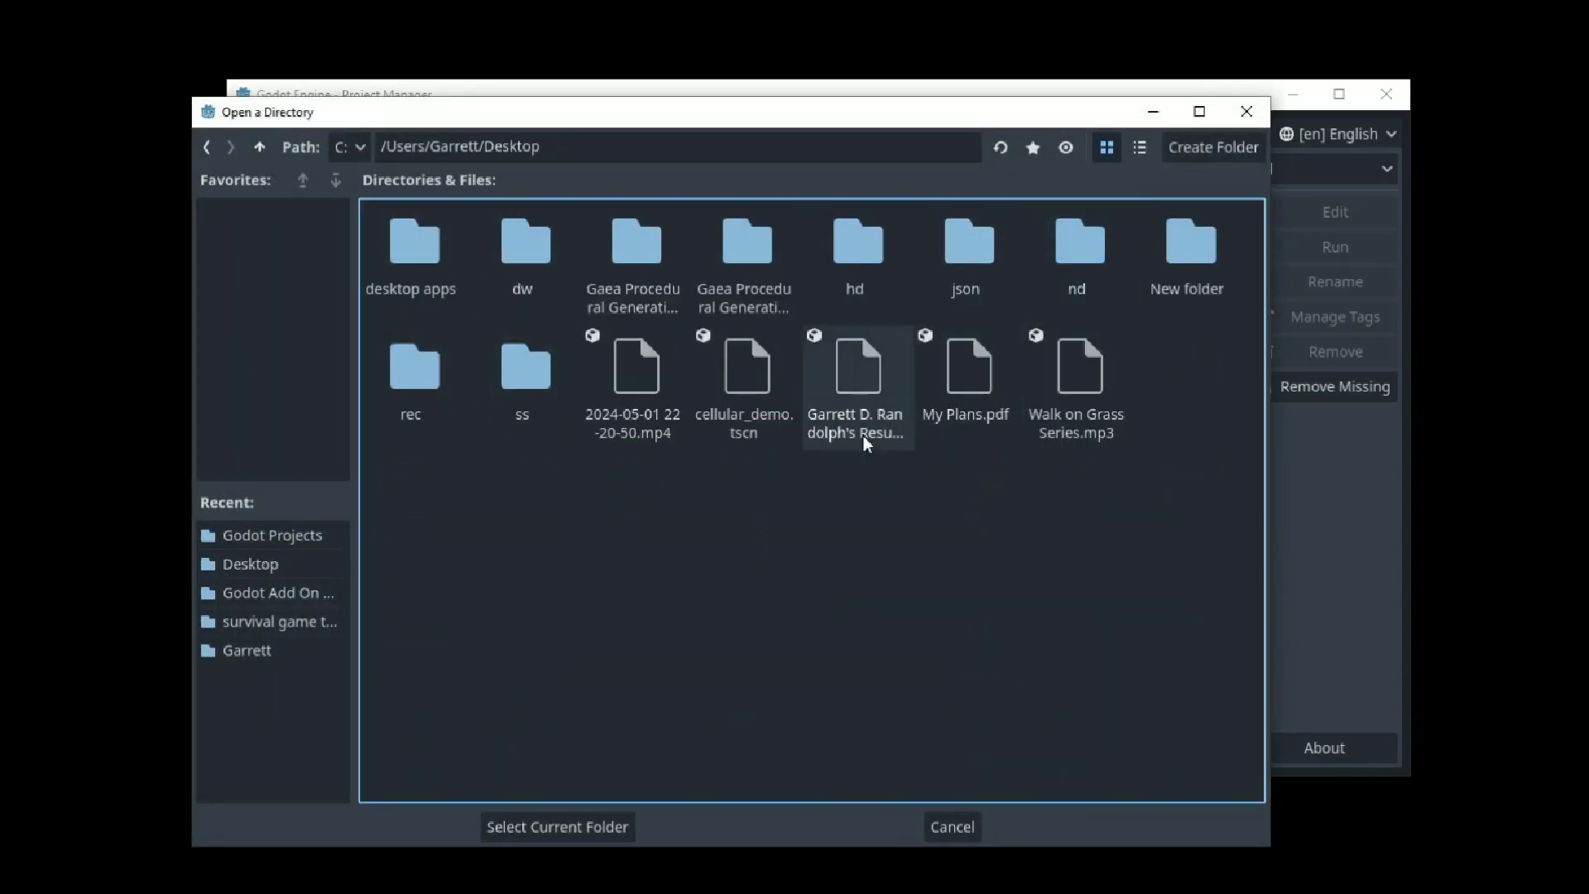
click(540, 824)
click(1011, 326)
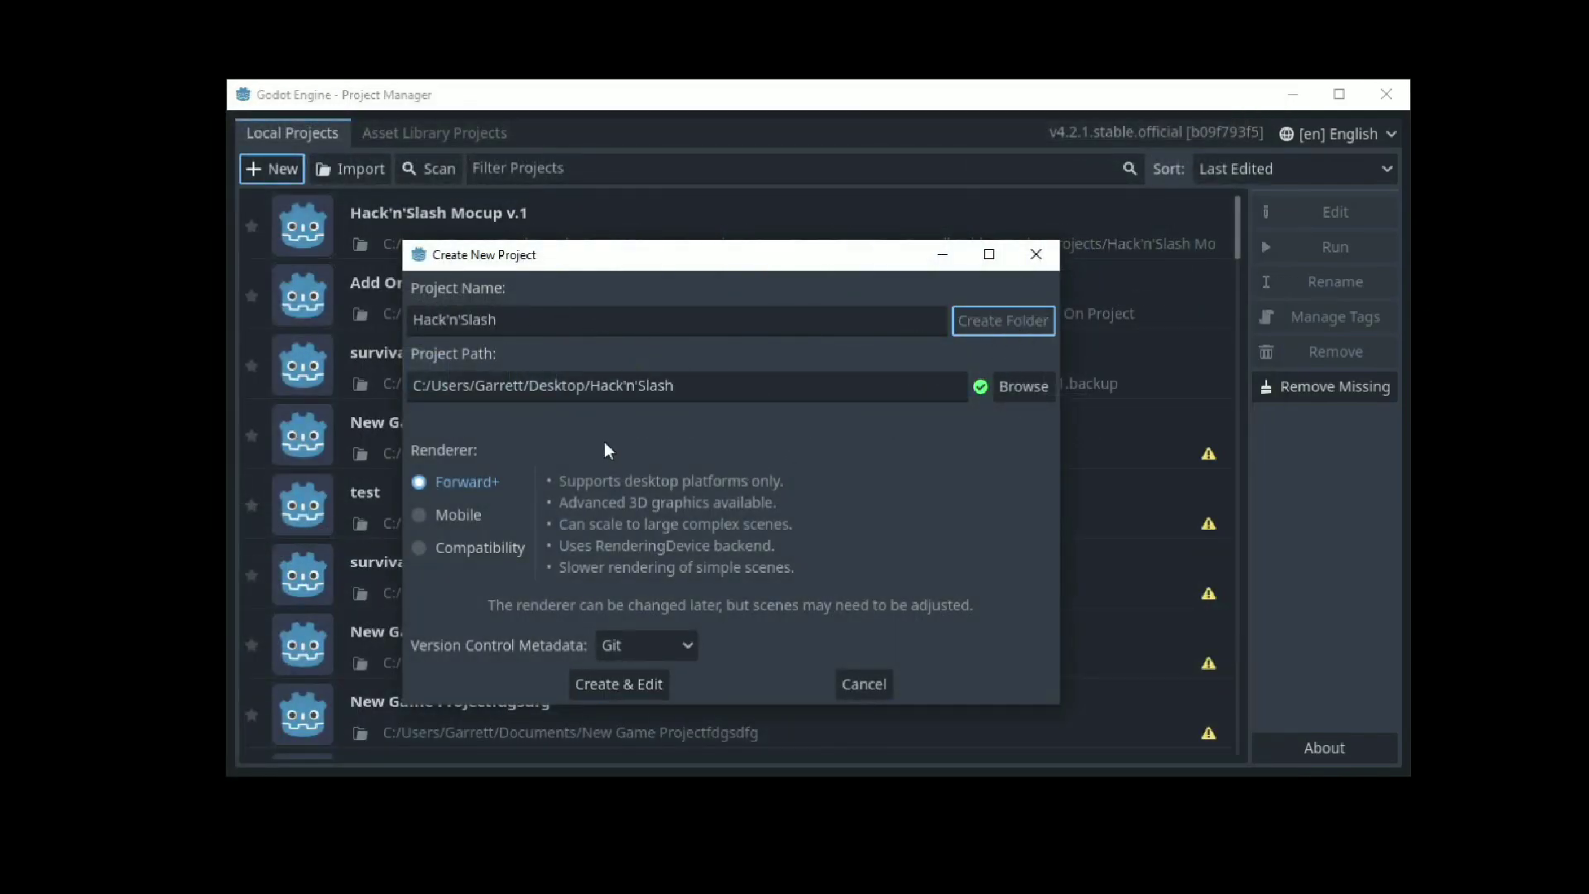
click(618, 684)
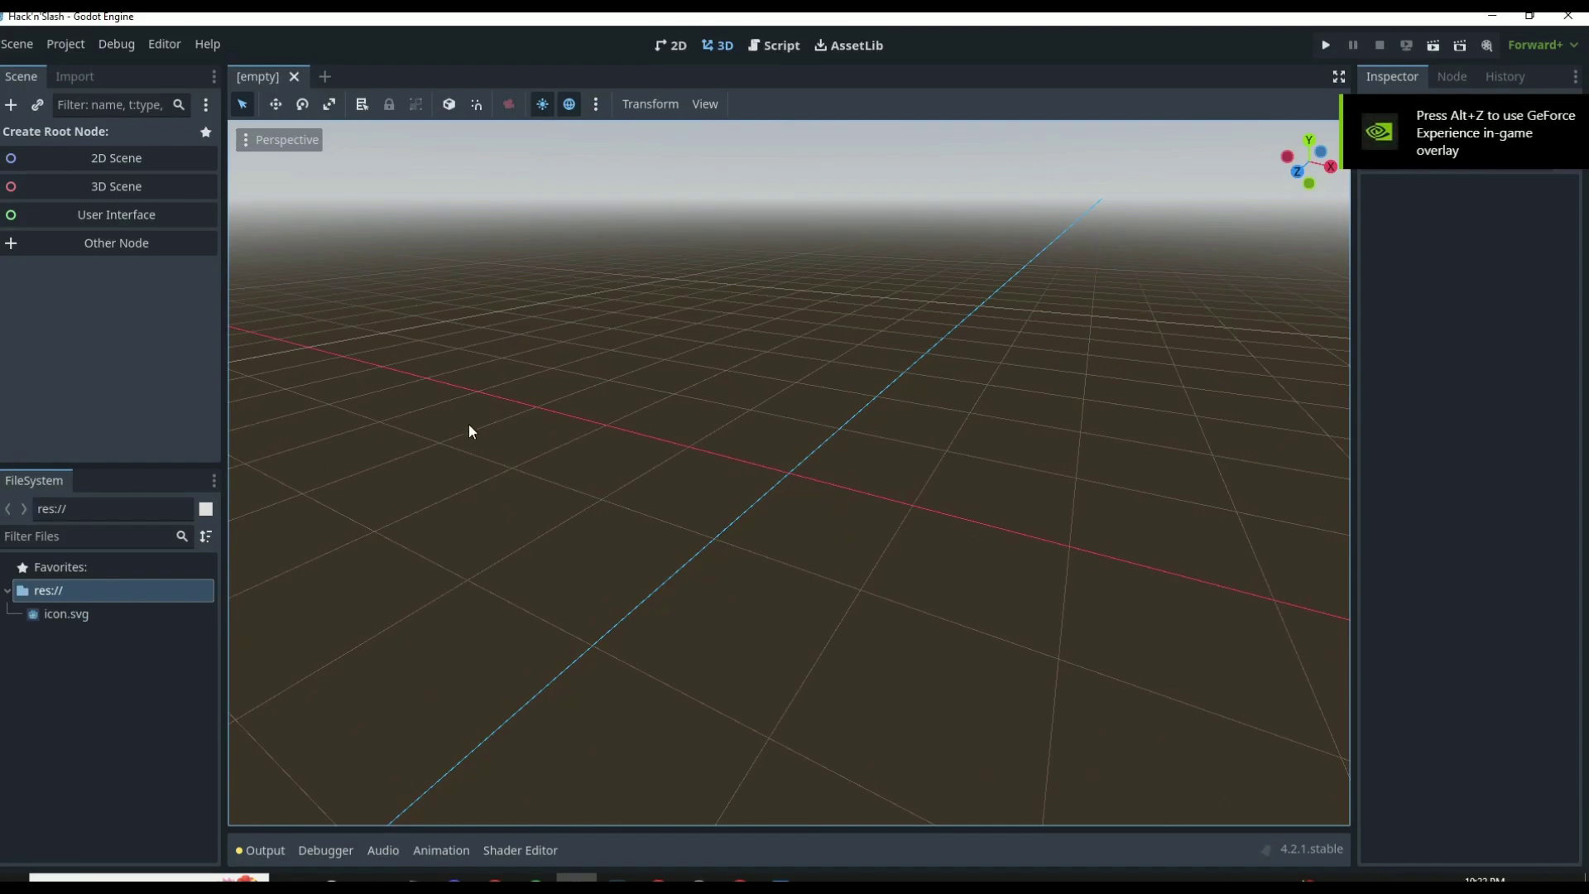
Step: Create an 'art' folder in the FileSystem root
right_click(132, 672)
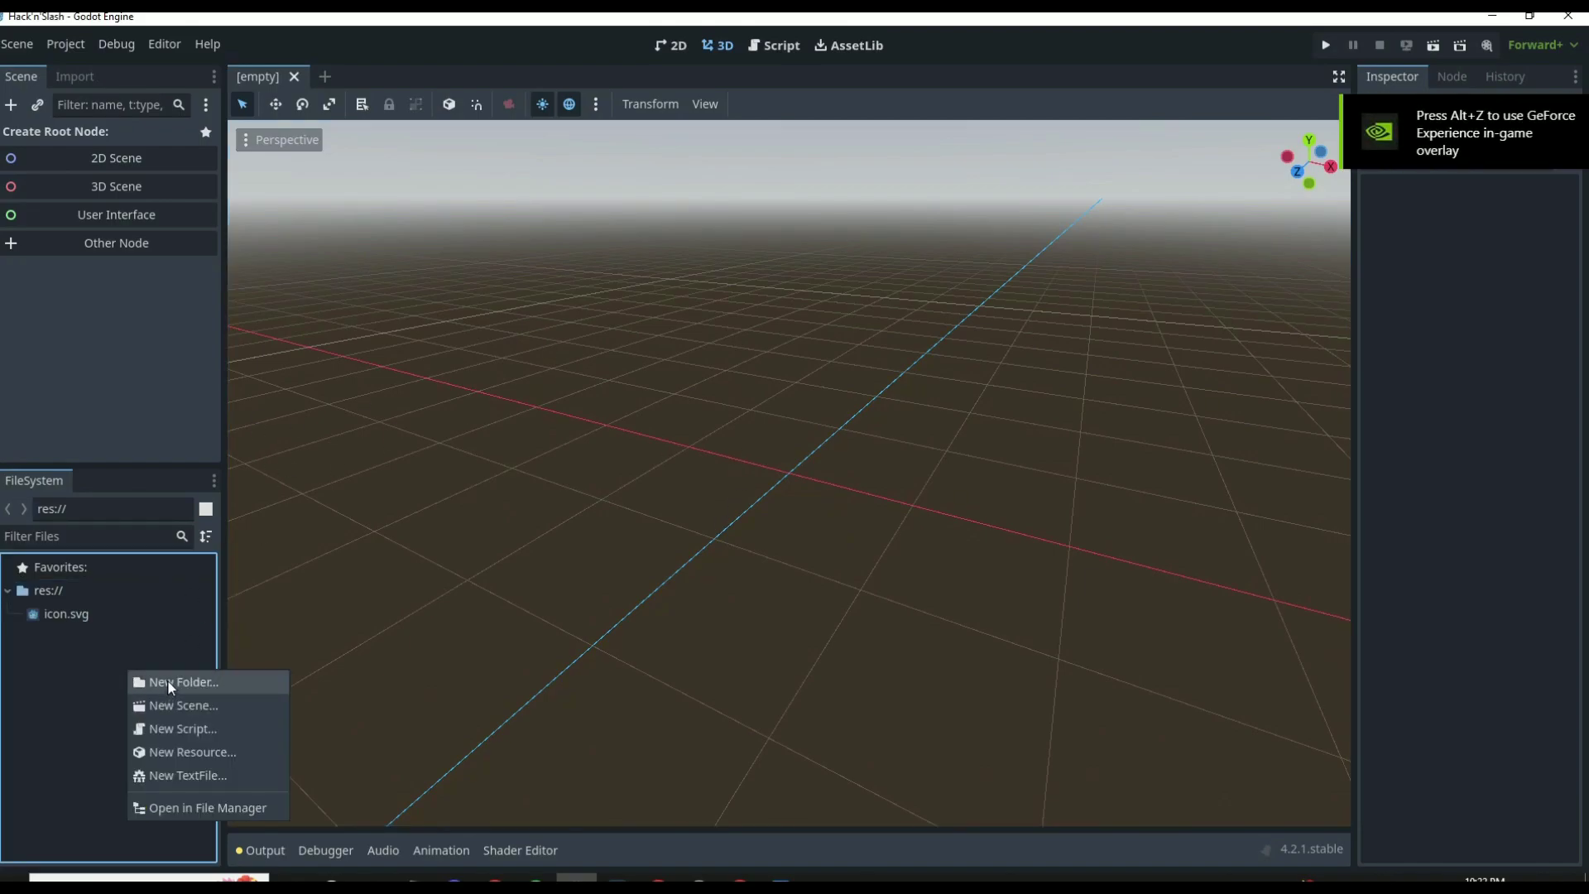
click(166, 681)
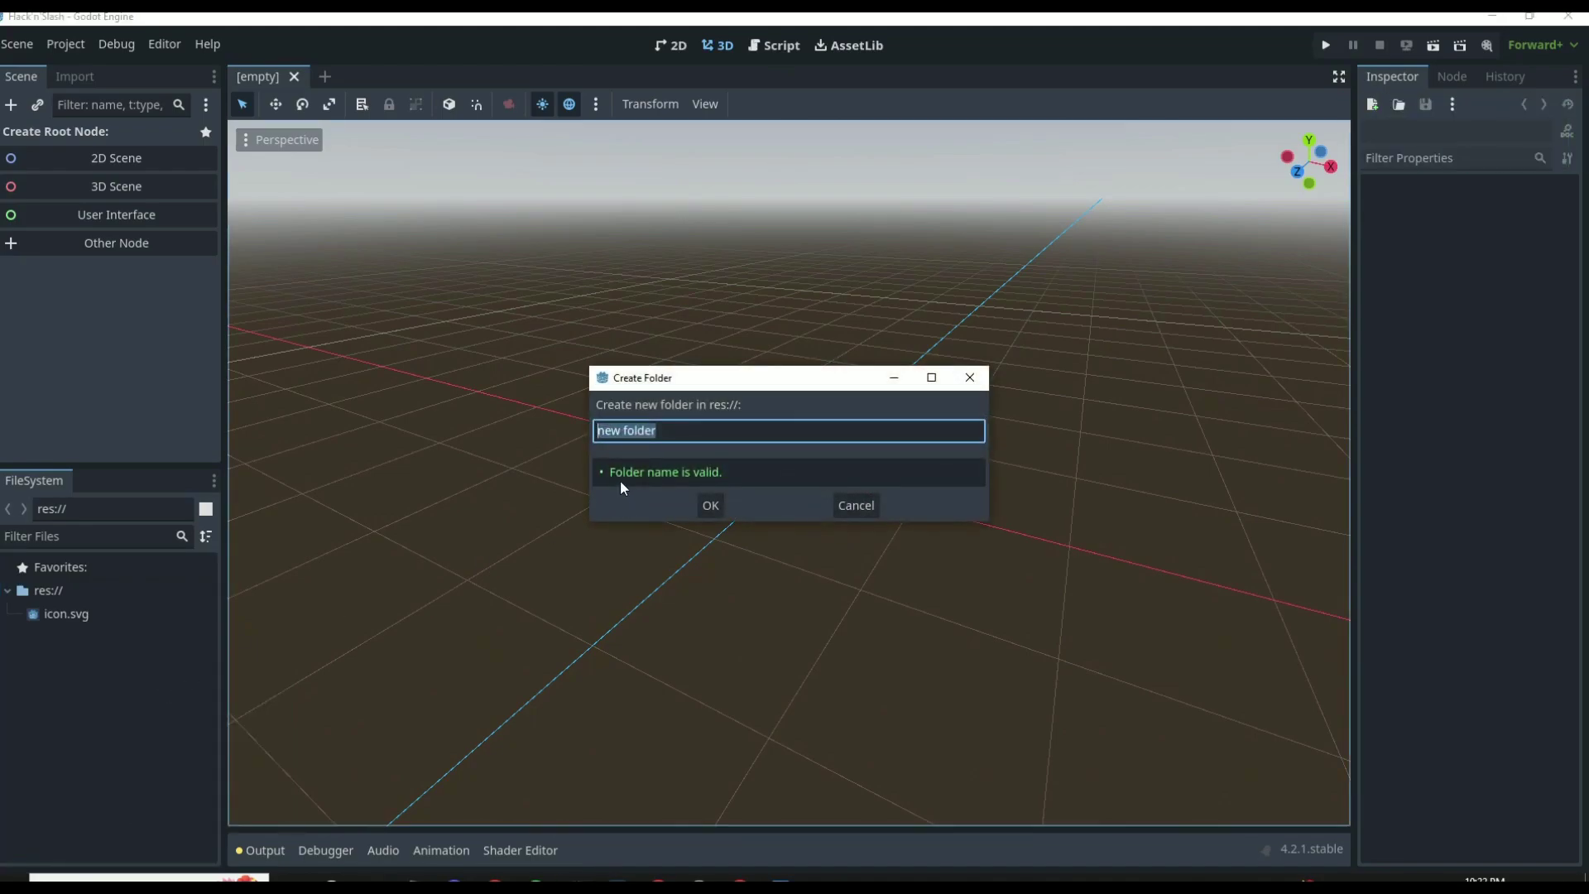
text(art)
key(Return)
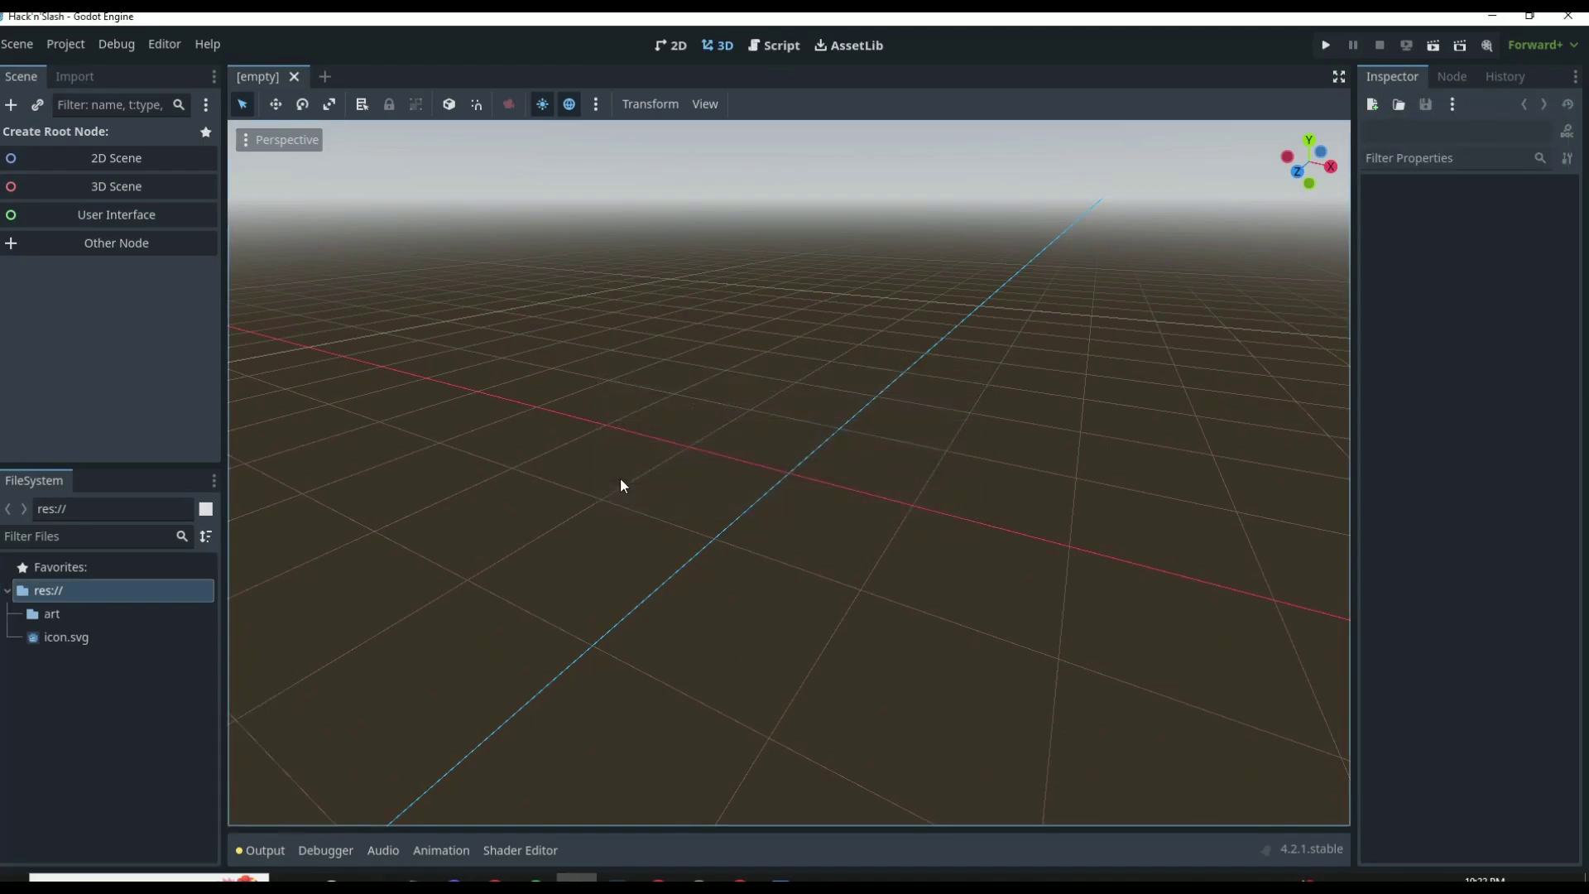
click(94, 677)
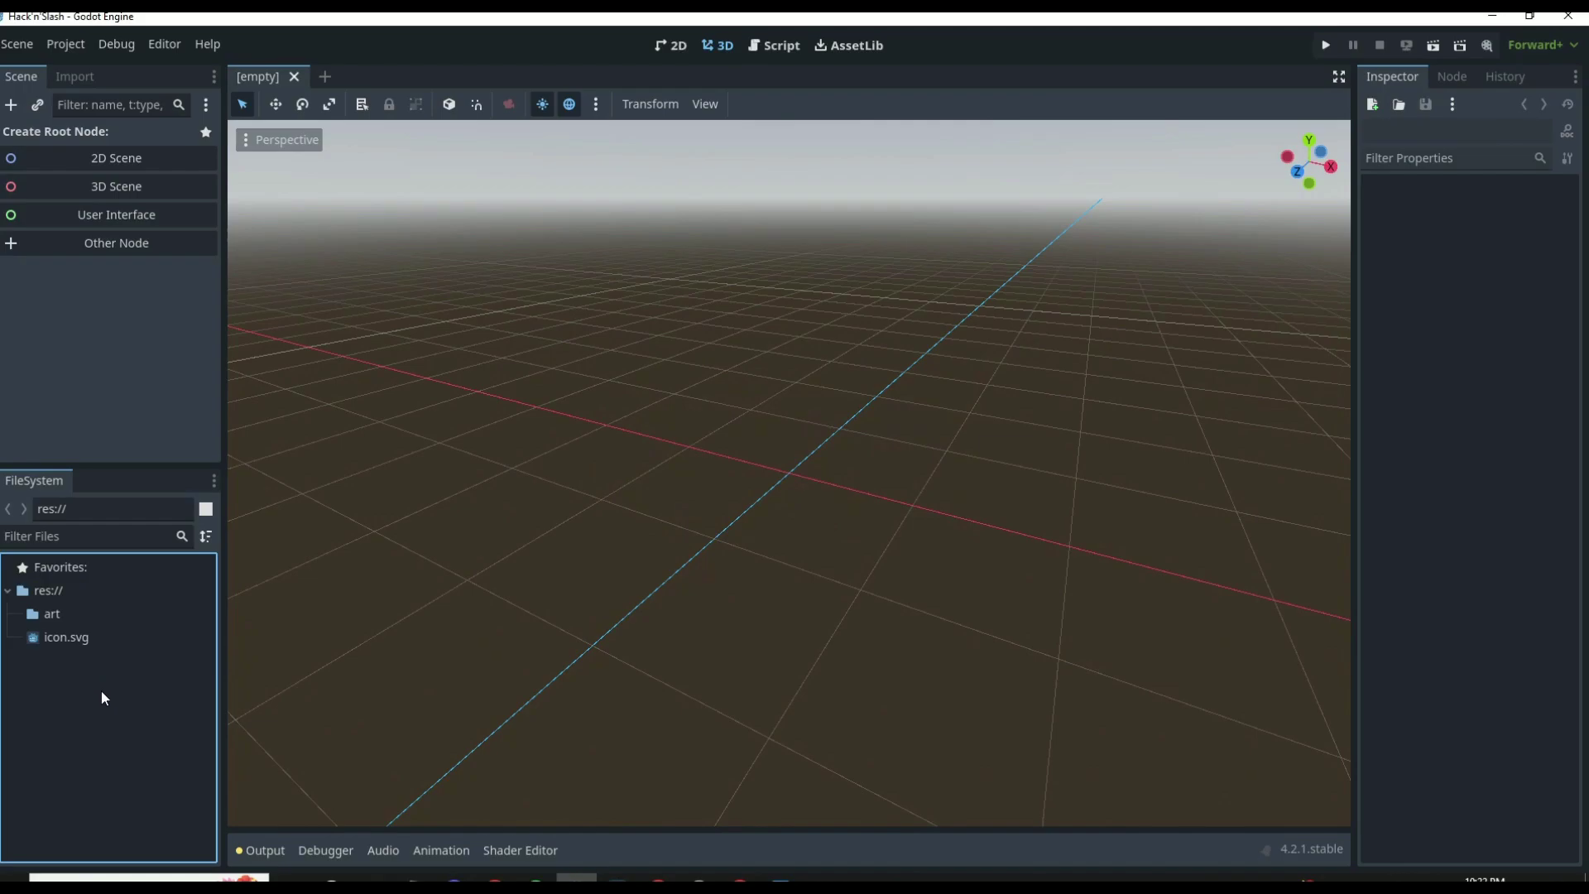
Step: Create a 'scene' folder
right_click(101, 691)
click(129, 697)
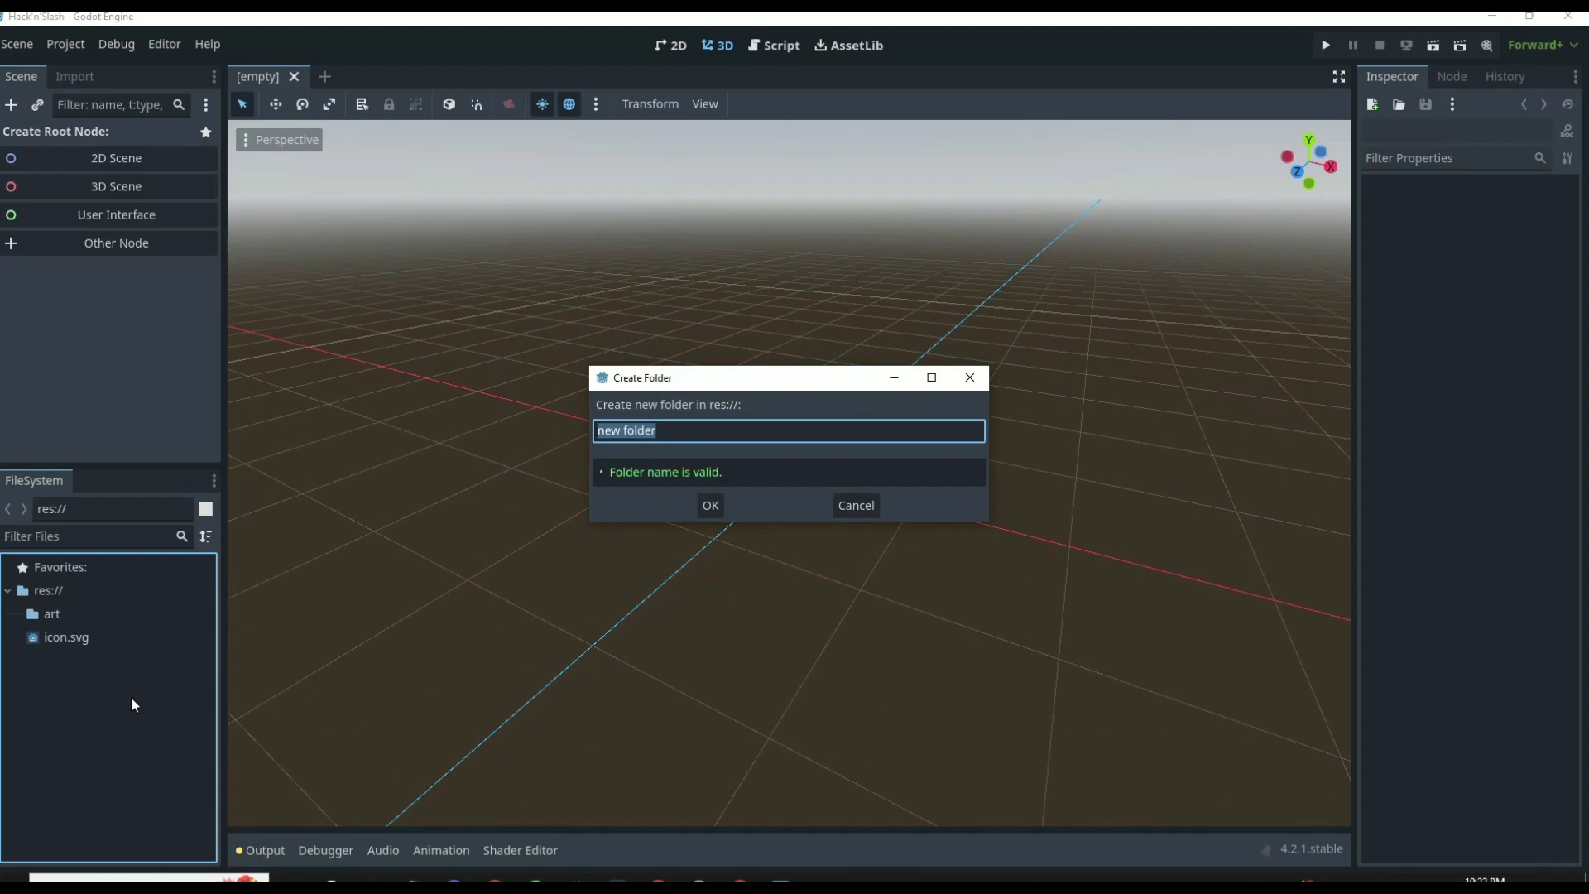
text(scene)
key(Return)
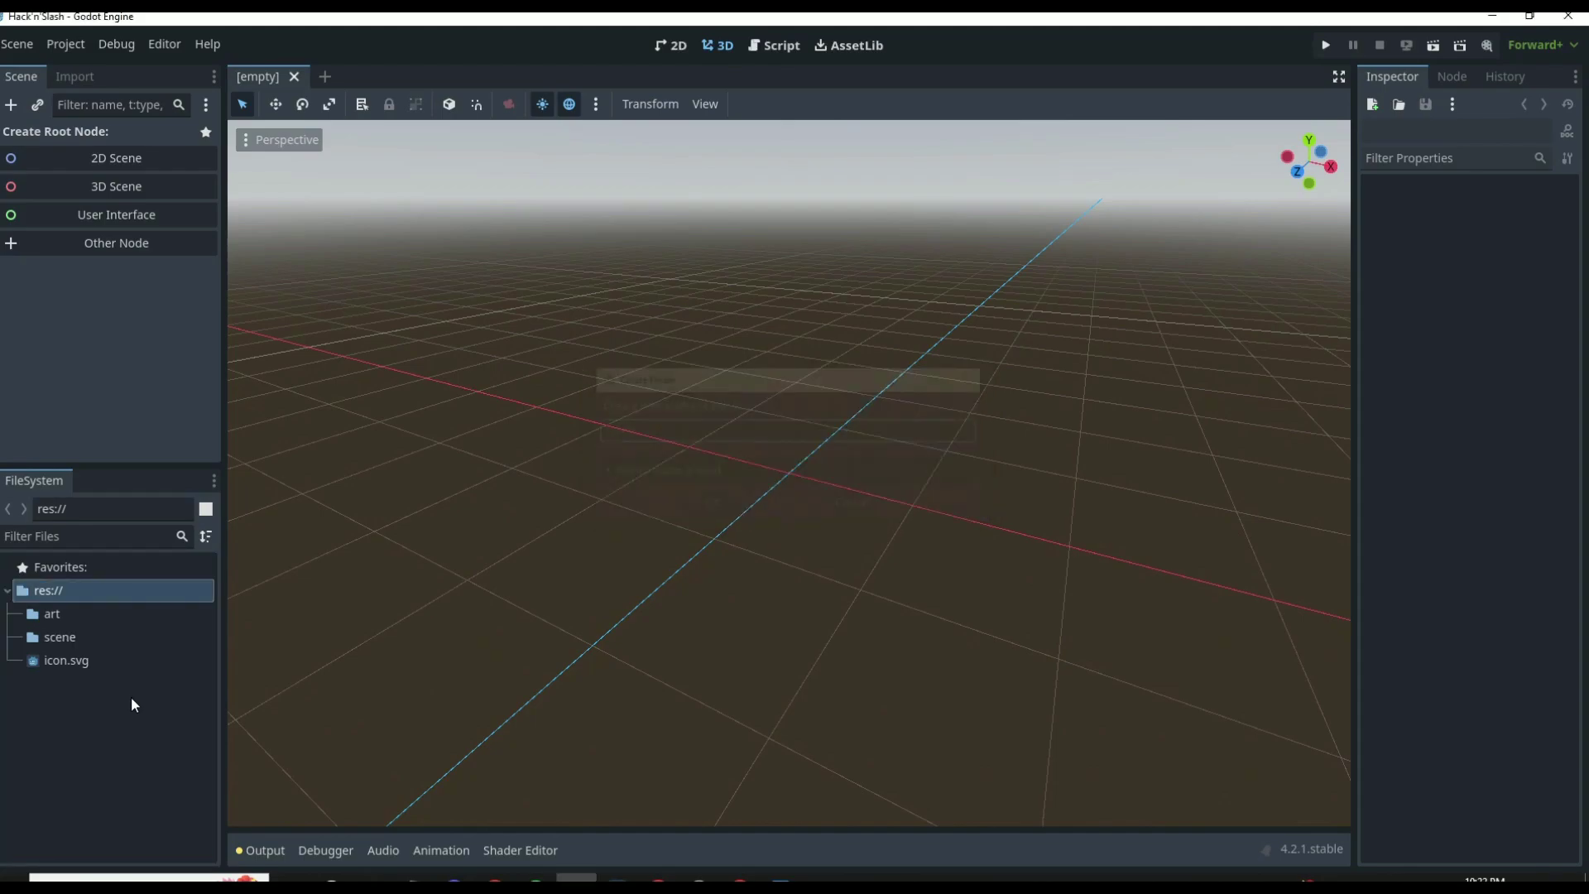
Step: Create a 'script' folder
right_click(171, 722)
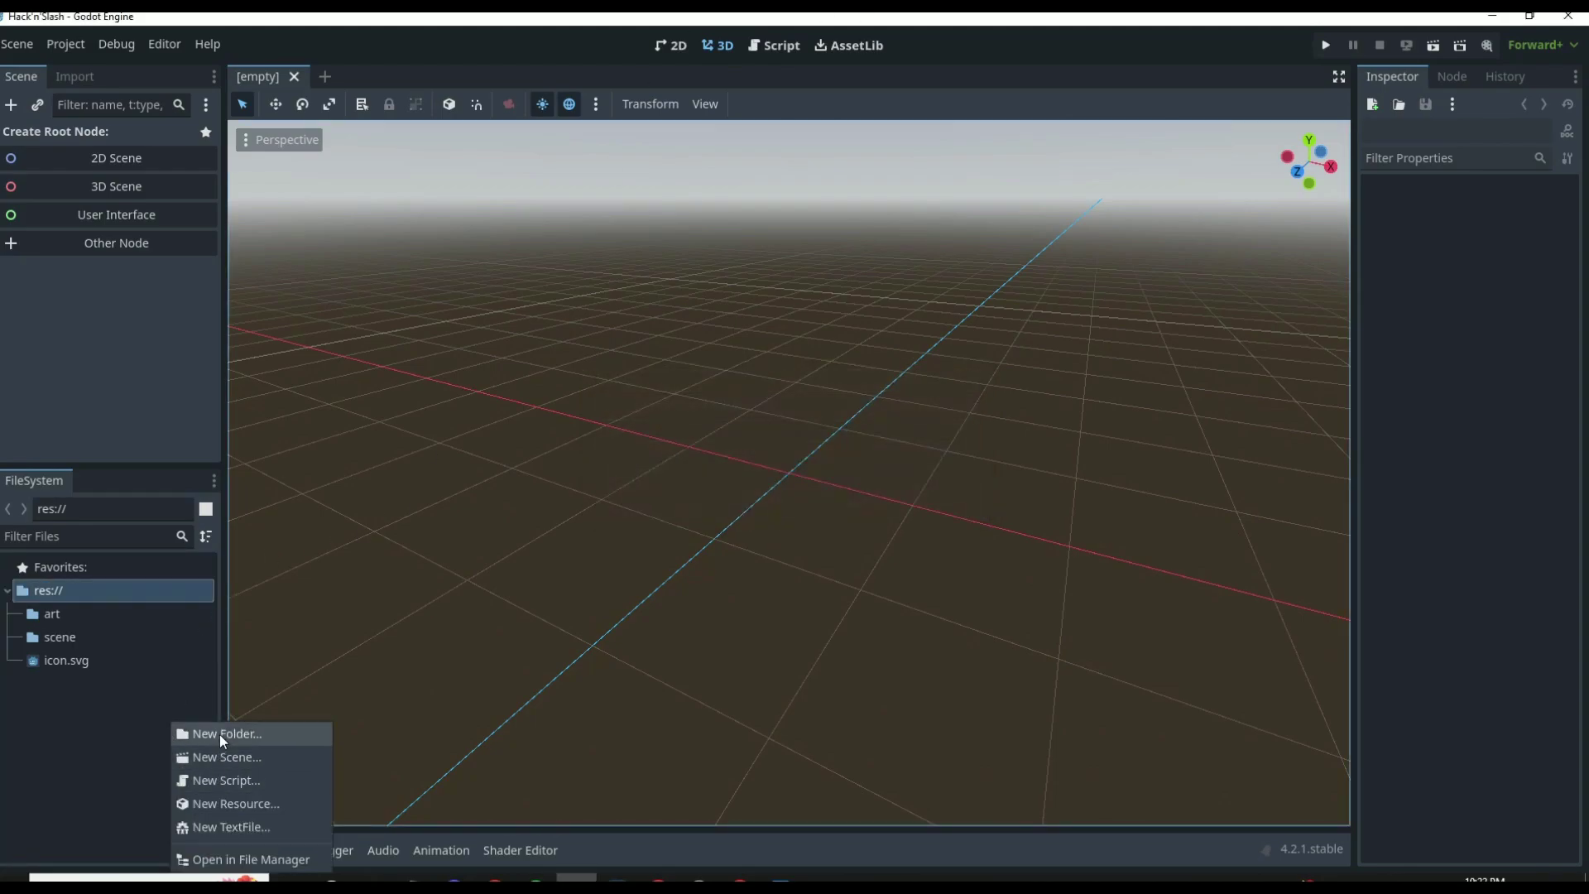
click(220, 731)
text(script)
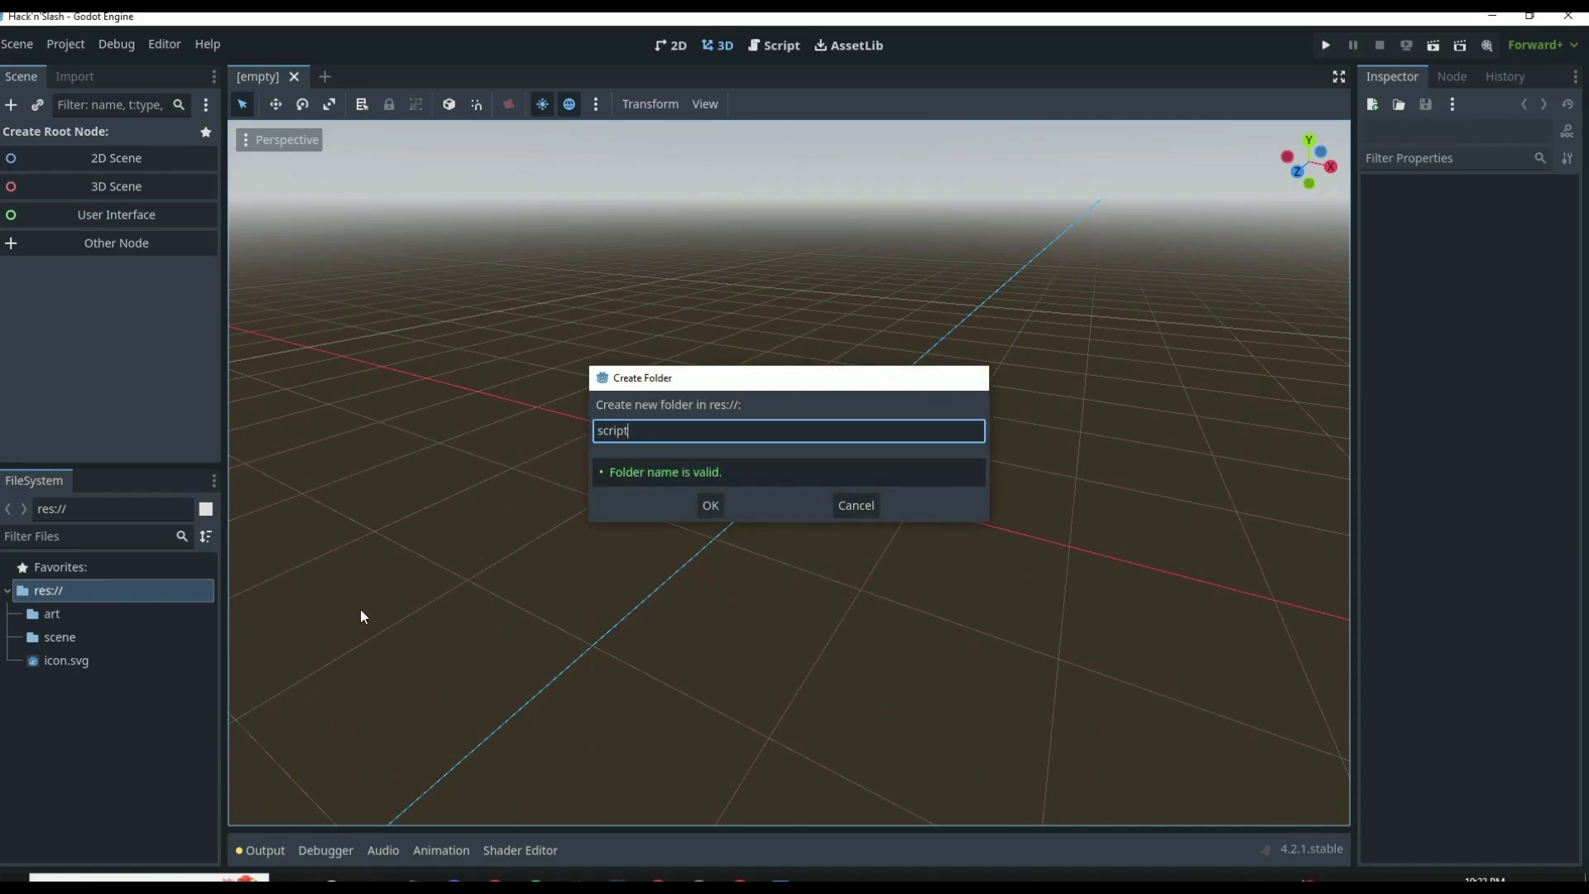
key(Return)
click(103, 807)
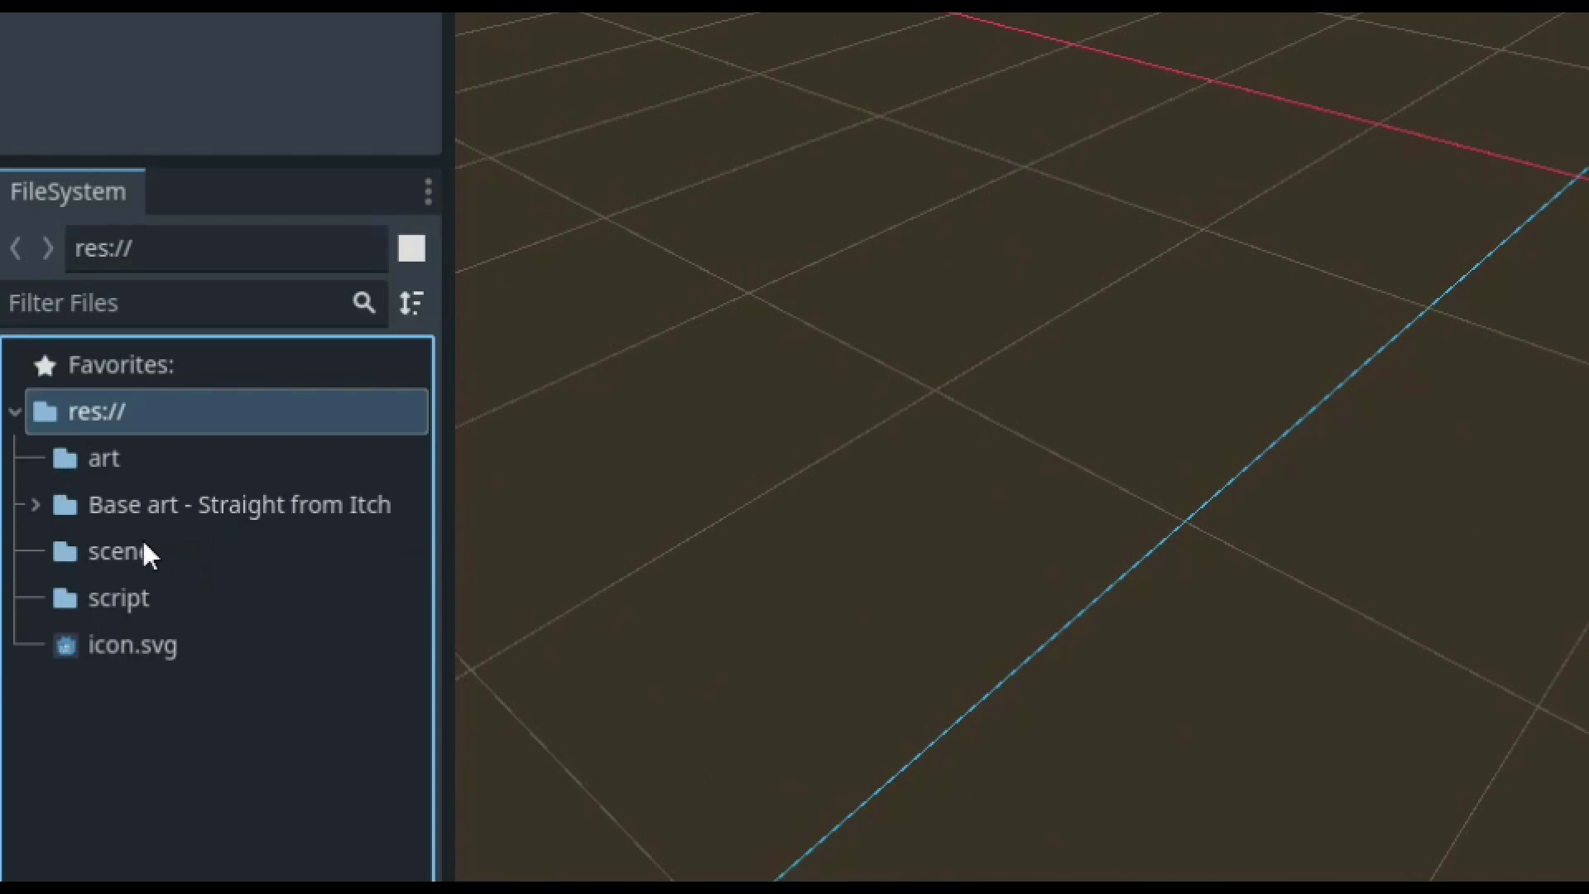
Step: Expand the imported Base art - Straight from Itch folder and peek into its Bat Enemy, background and player subfolders
click(36, 505)
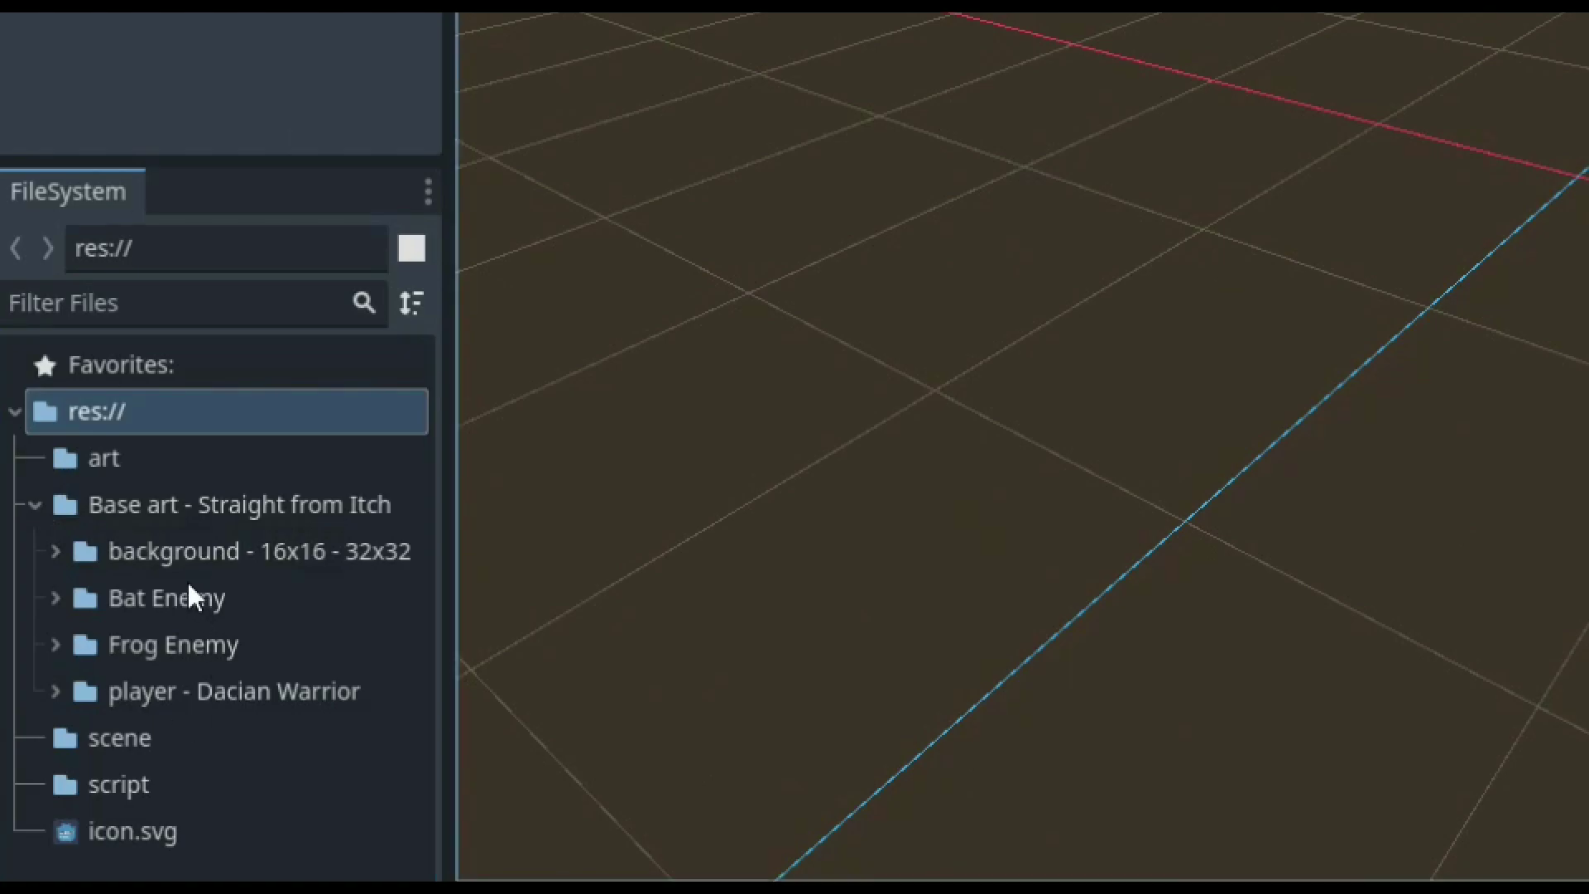
click(57, 598)
scroll(83, 604, down, 5)
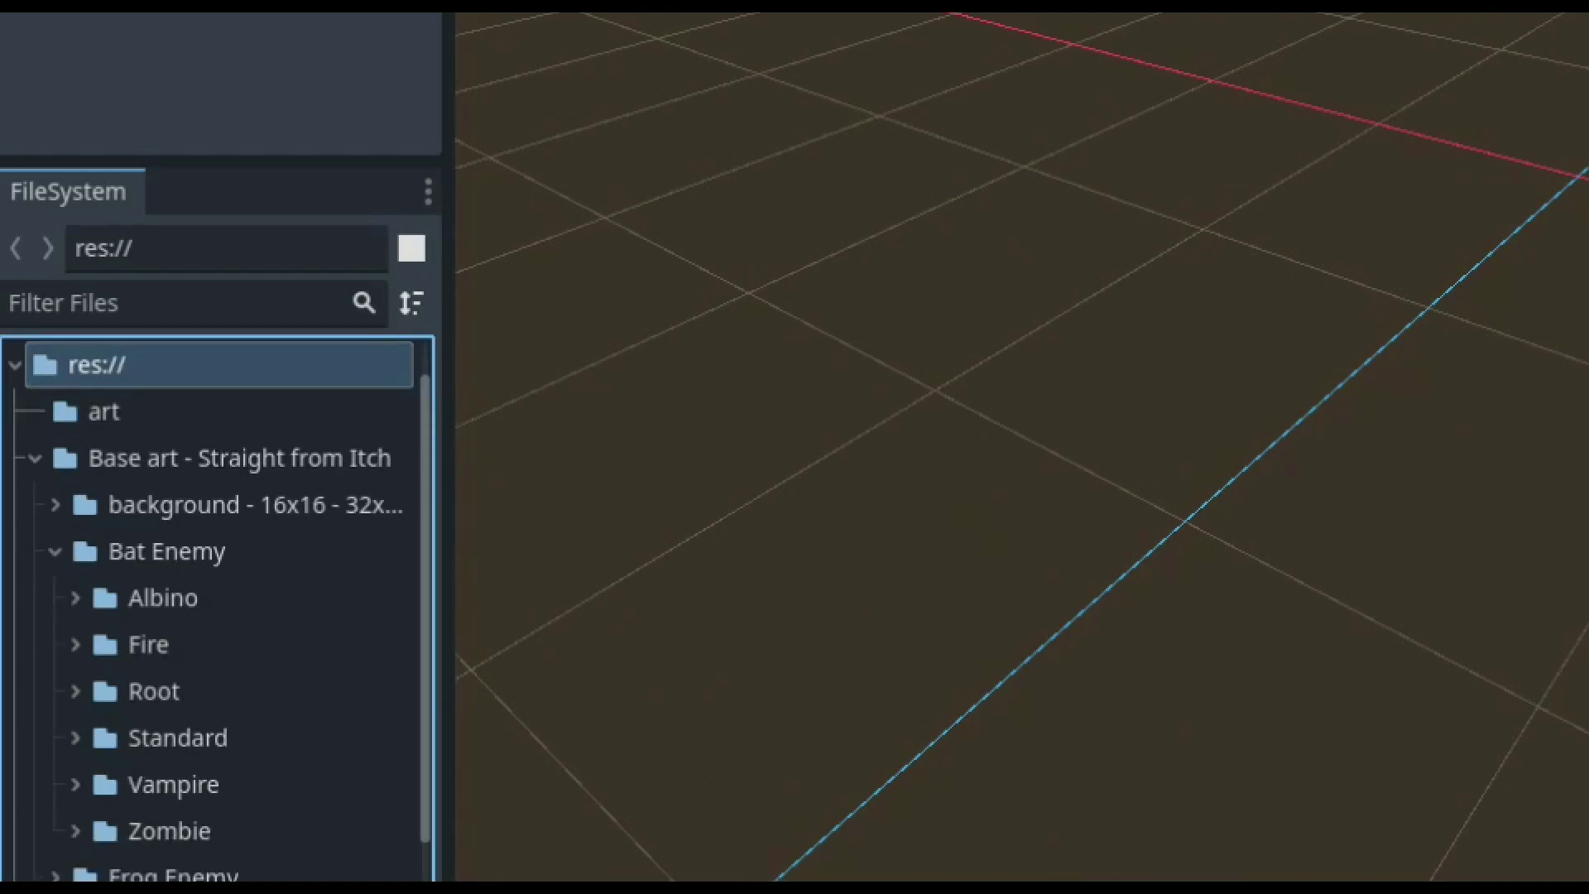
click(74, 593)
click(75, 593)
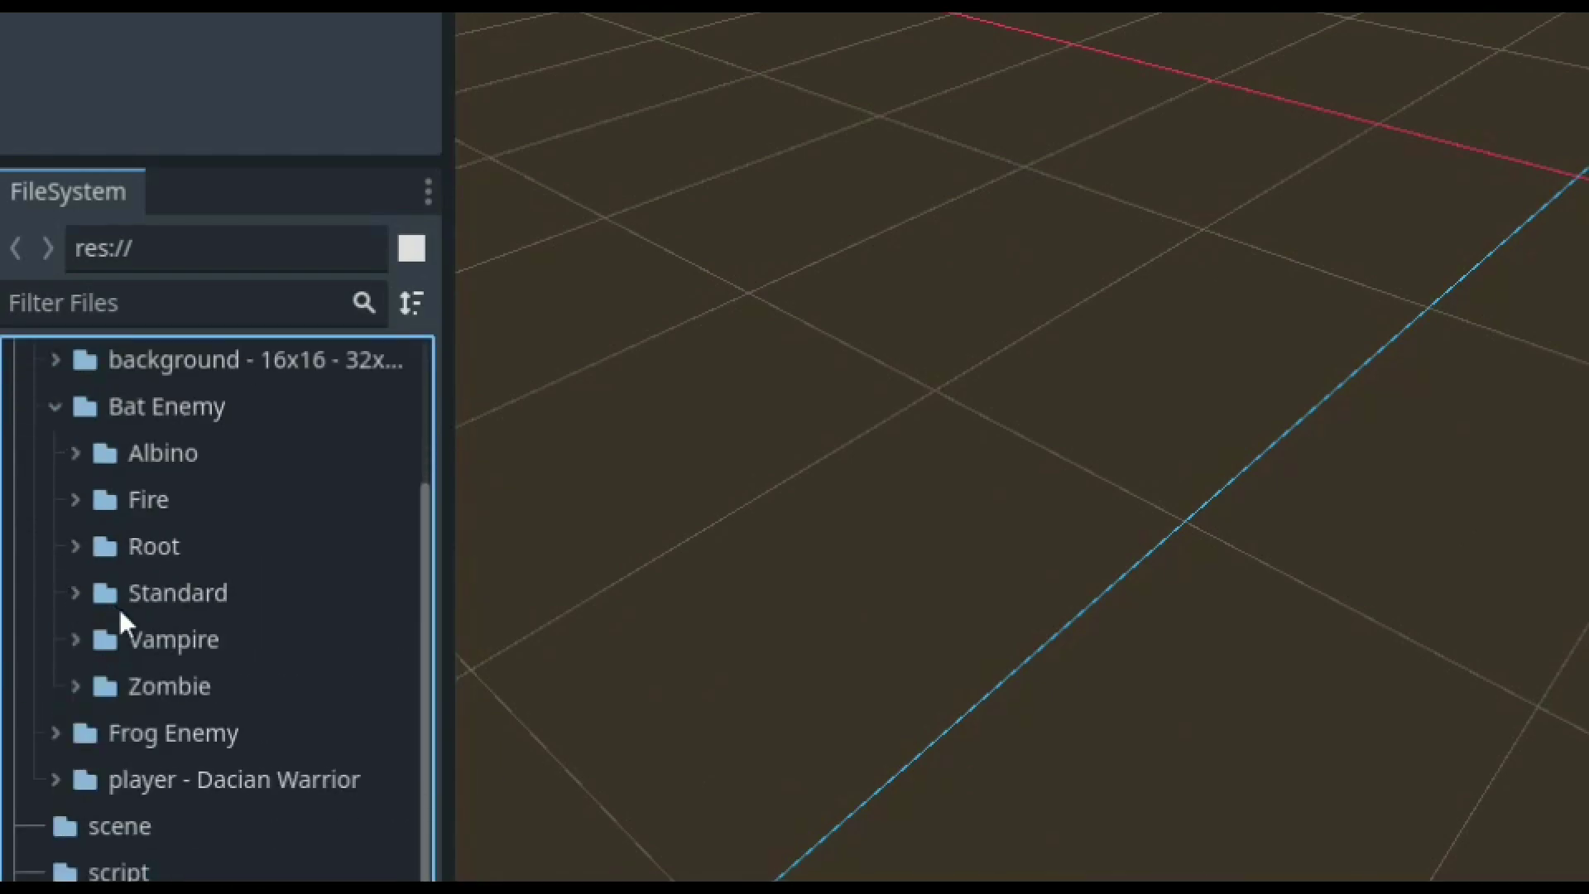
scroll(68, 596, up, 5)
click(56, 597)
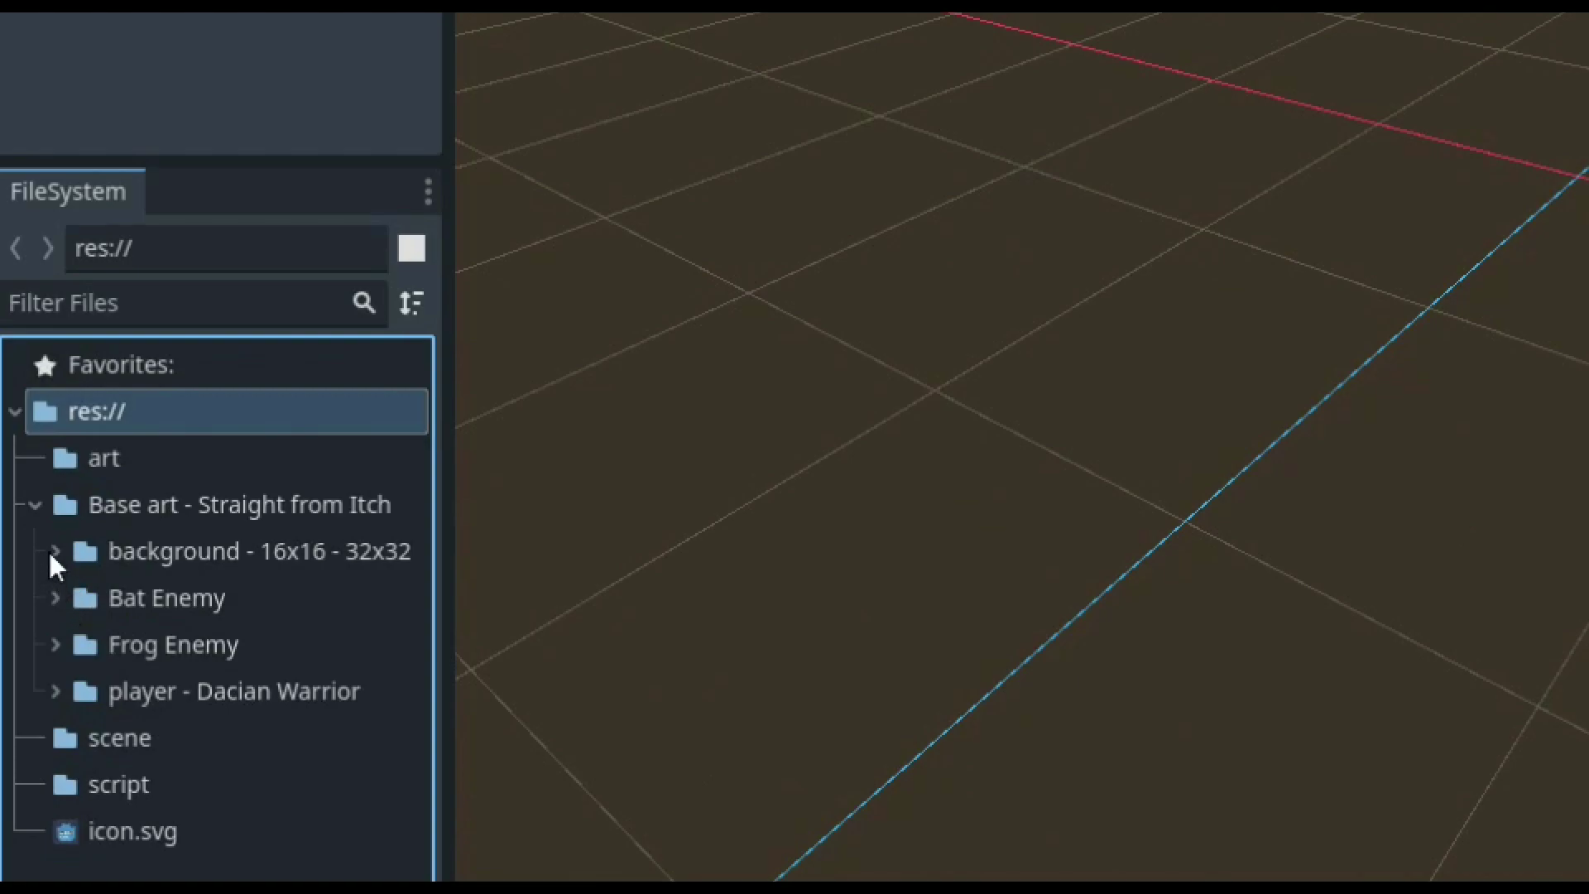
click(51, 551)
click(50, 553)
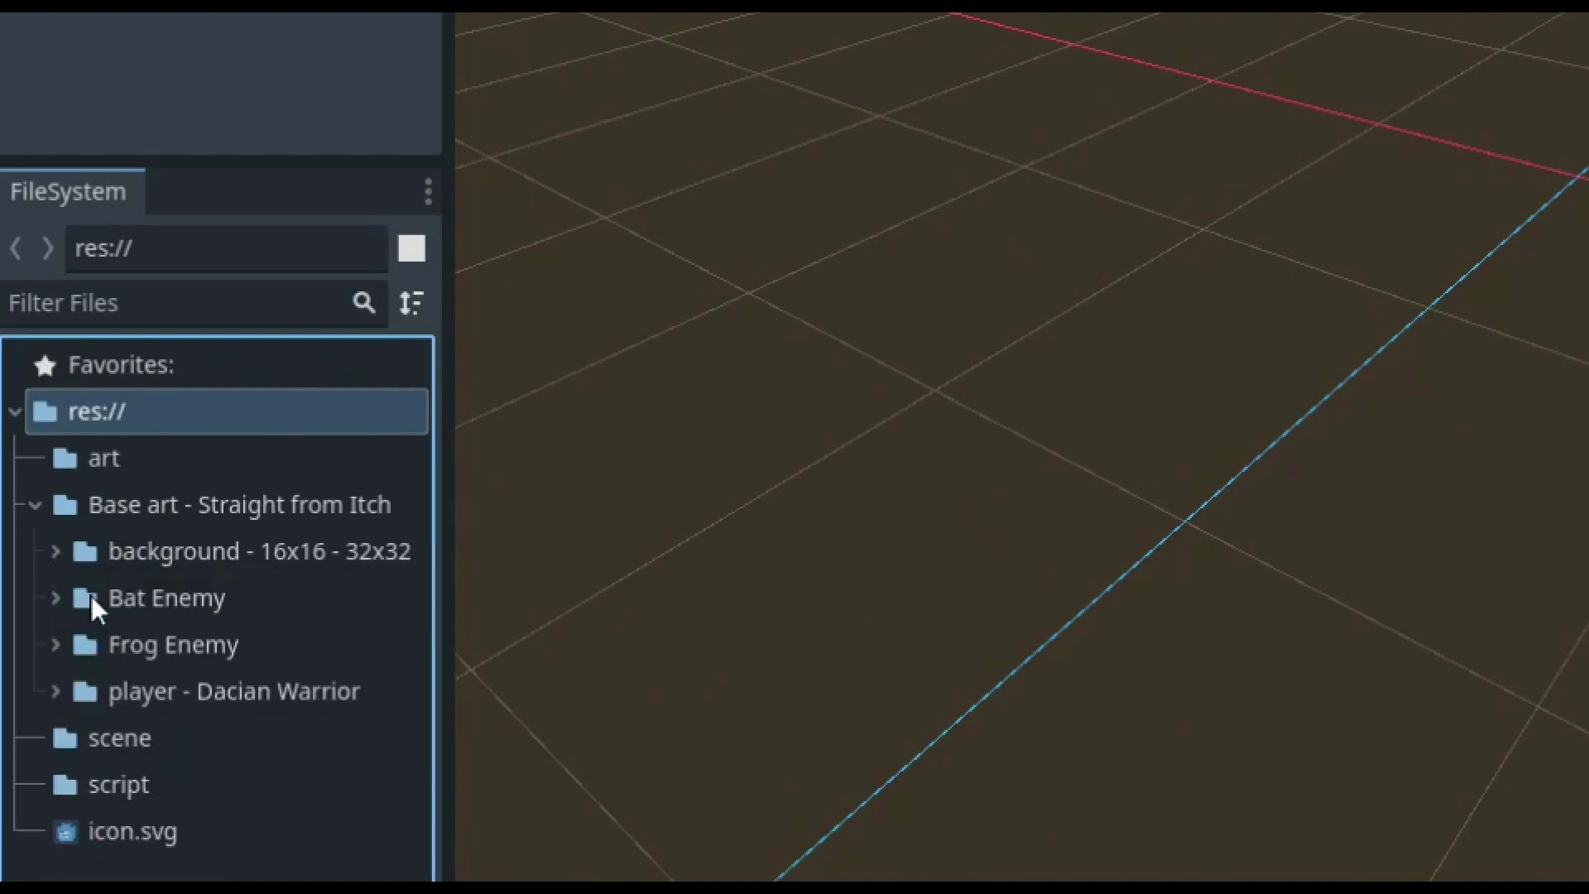
click(53, 692)
scroll(57, 701, down, 4)
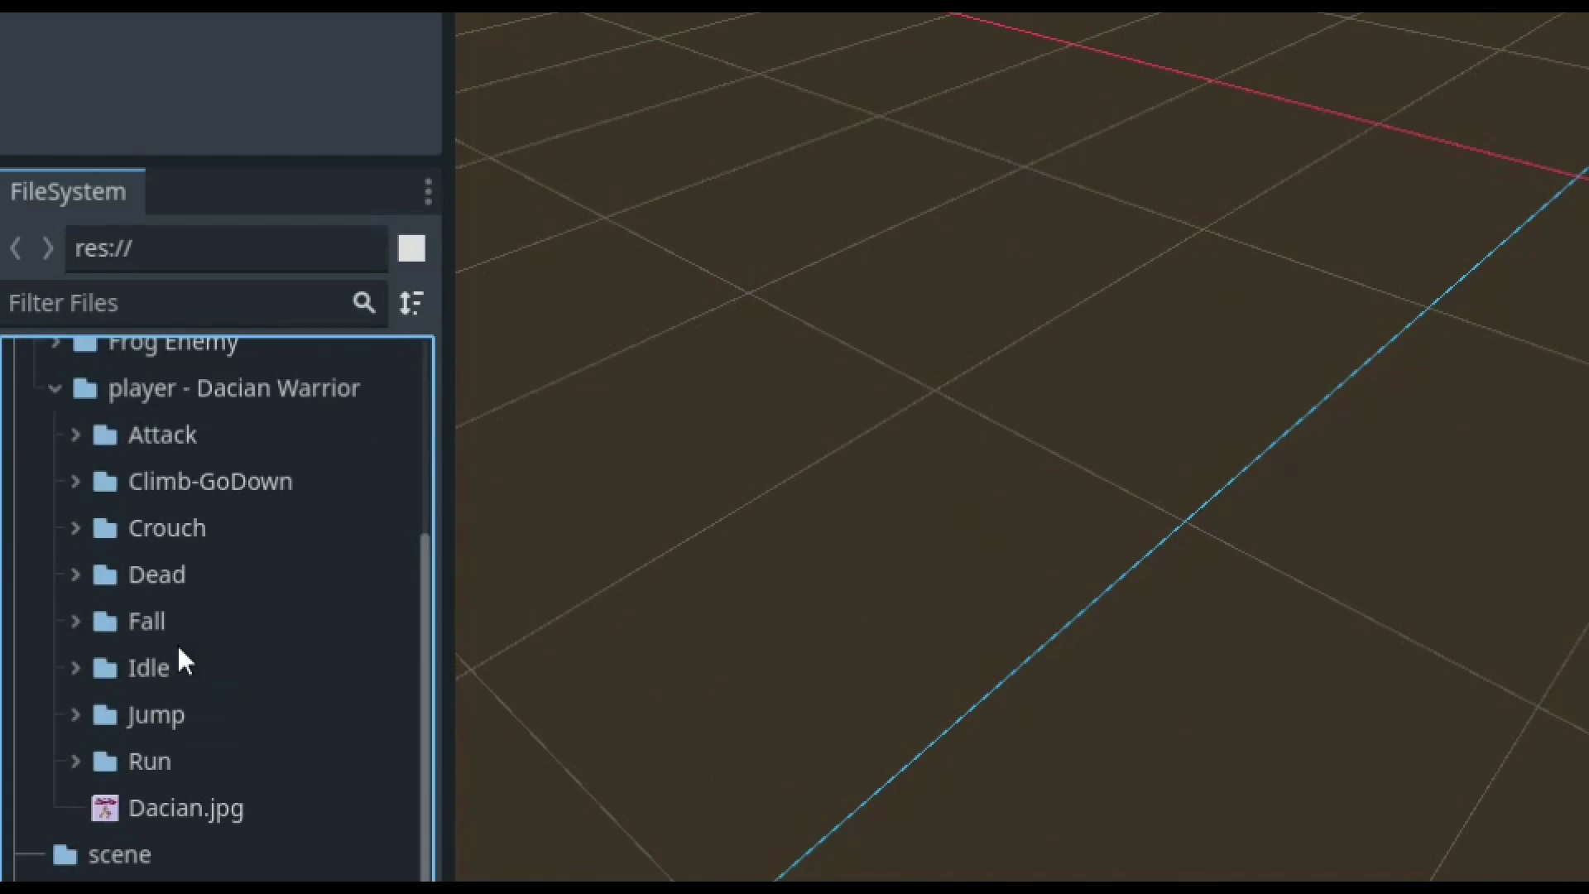
scroll(175, 648, up, 3)
click(55, 544)
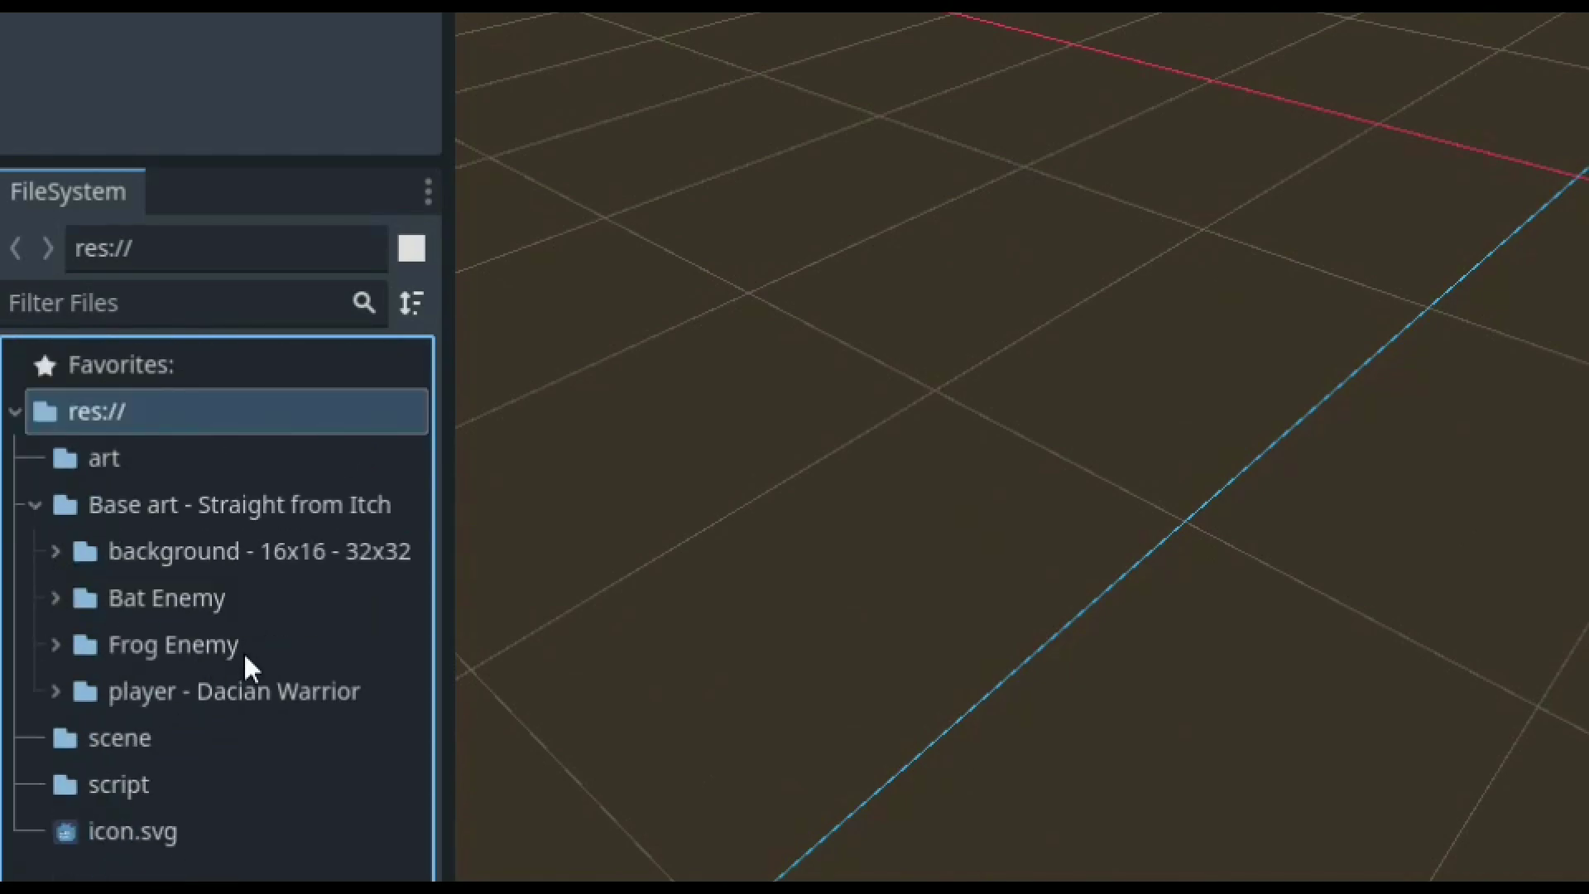
Step: Select the player, Frog Enemy, Bat Enemy and background subfolders in turn
click(244, 674)
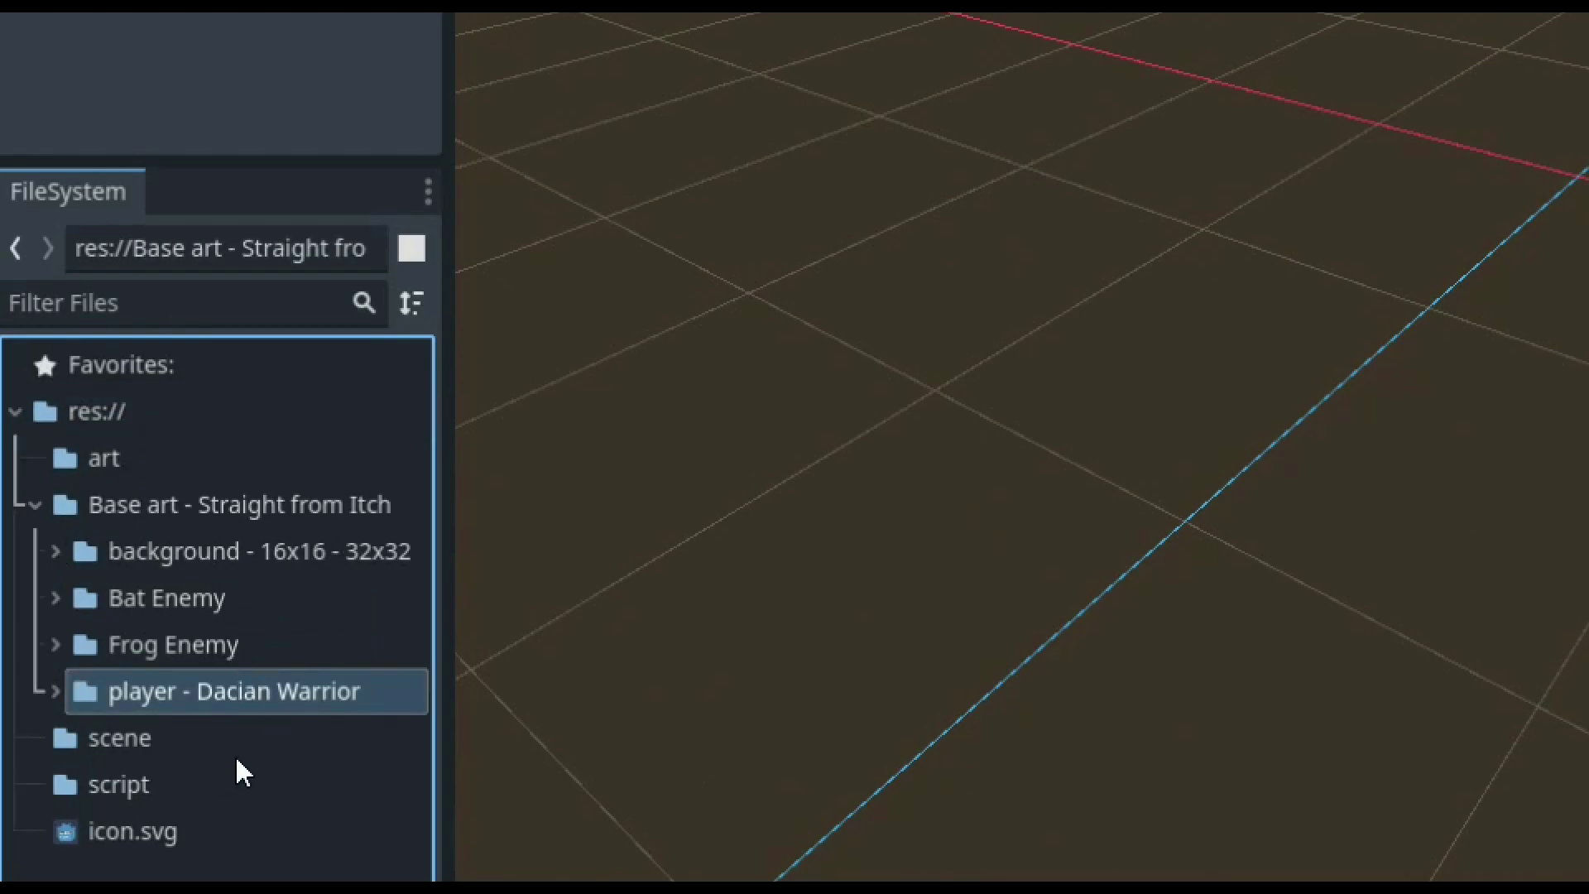
click(228, 661)
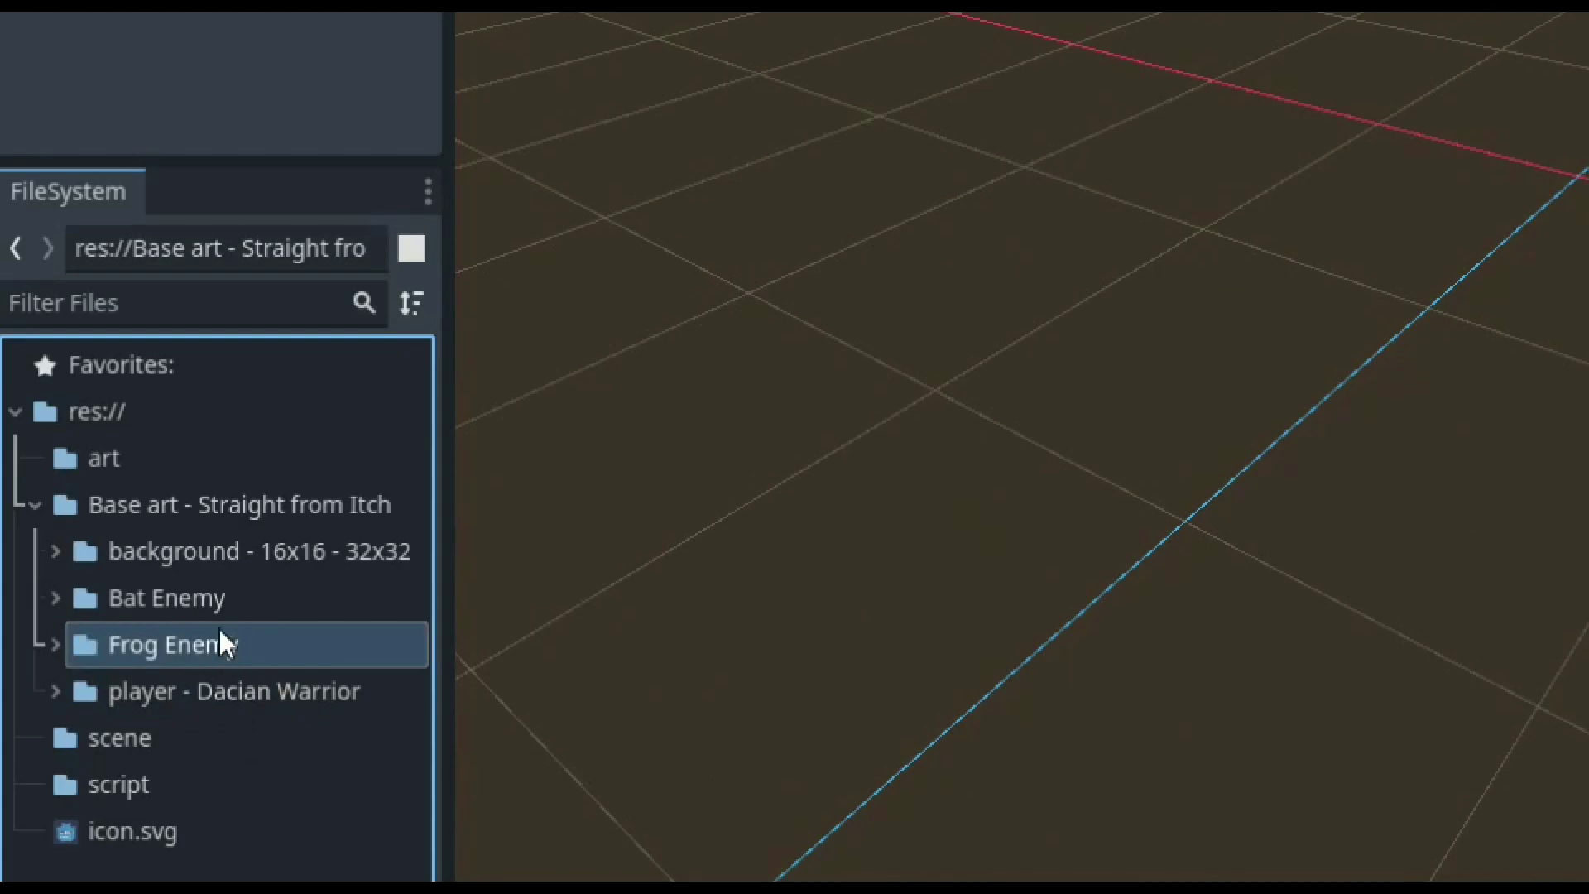
click(240, 603)
click(216, 559)
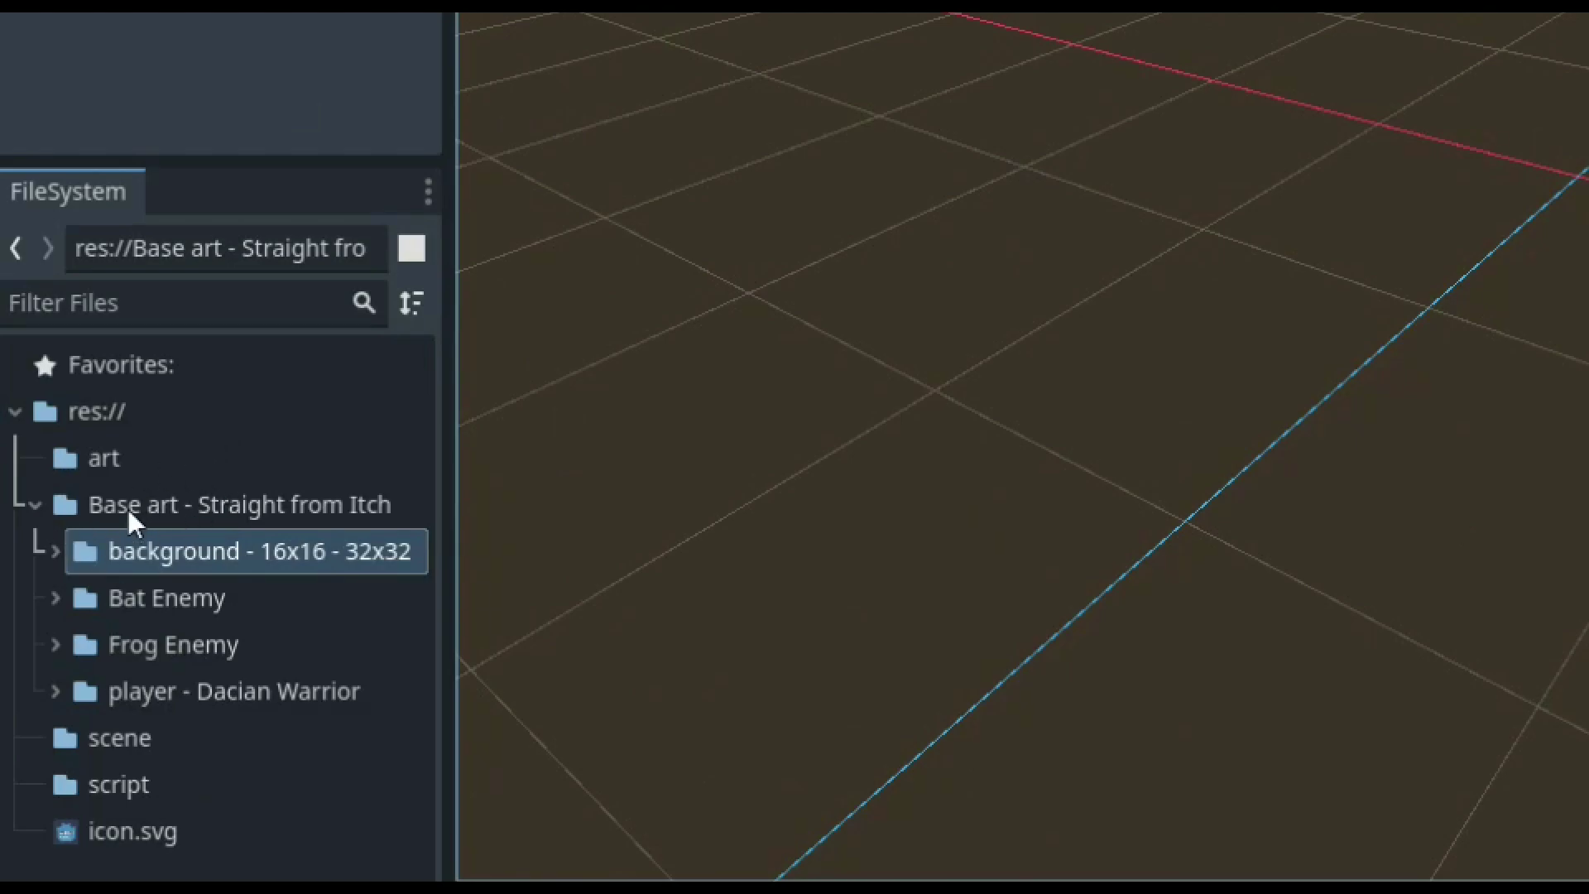
click(152, 507)
click(143, 566)
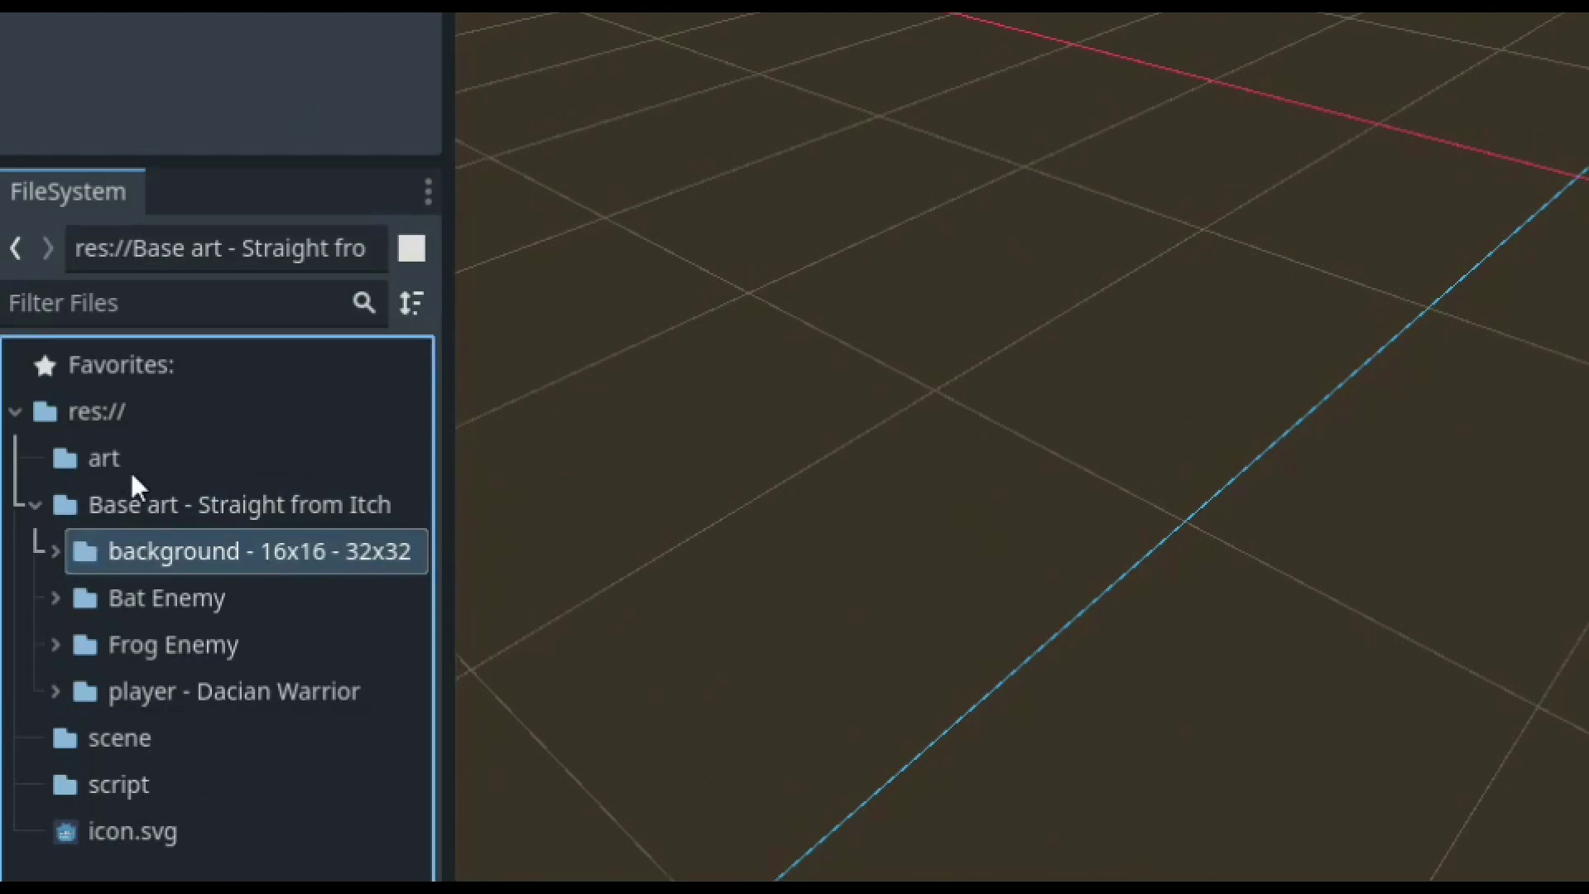
Step: Move background, Bat Enemy, Frog Enemy and player into art, then remove the empty Base art folder
shift+click(173, 681)
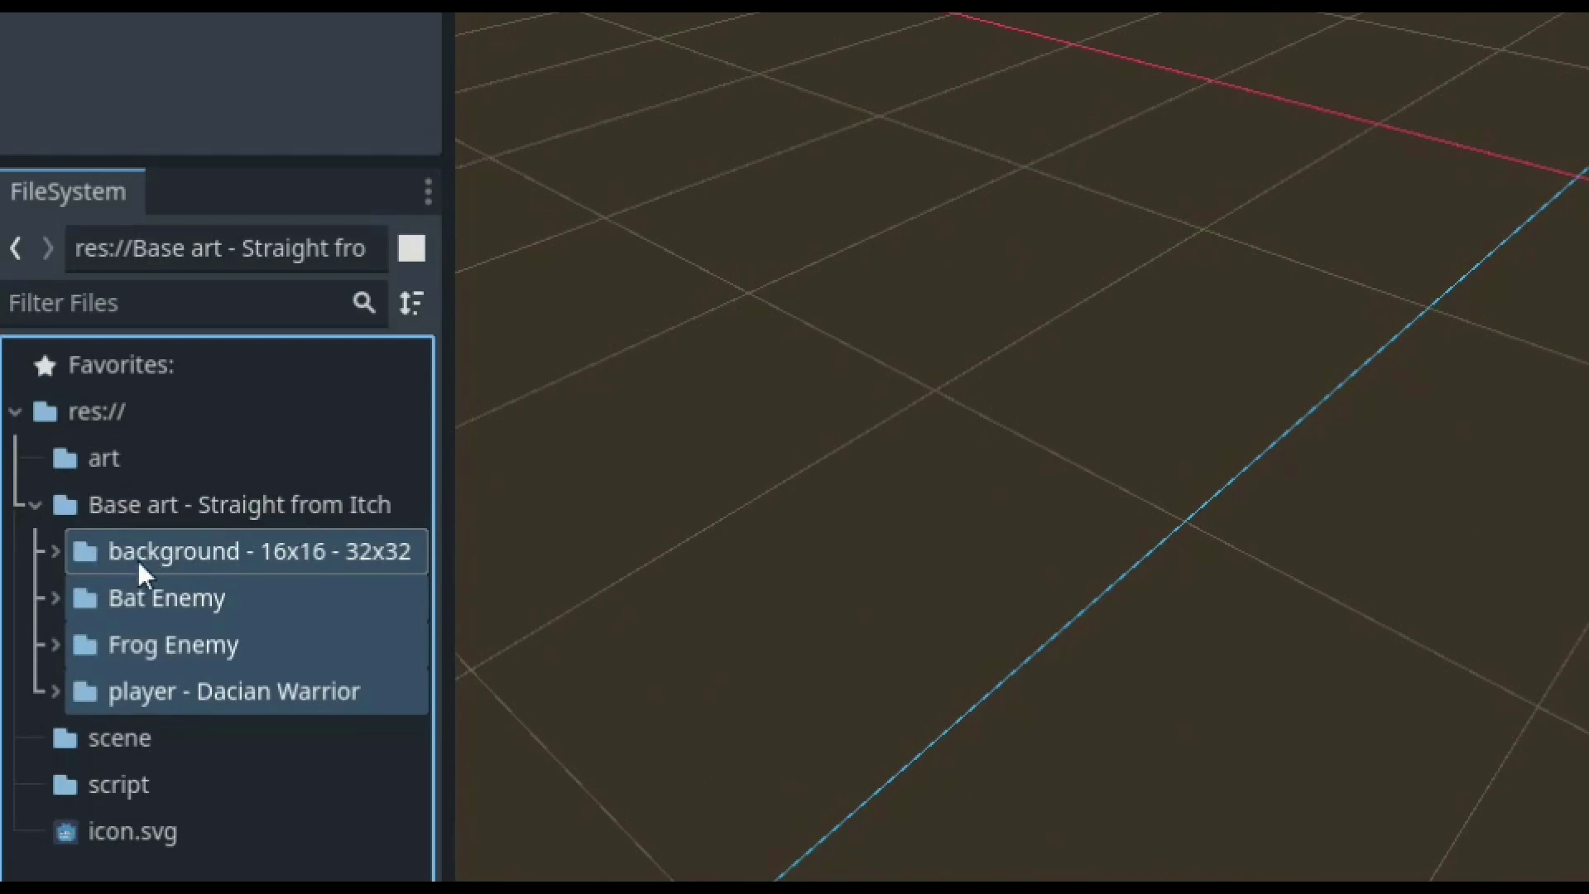
drag(139, 568, 157, 457)
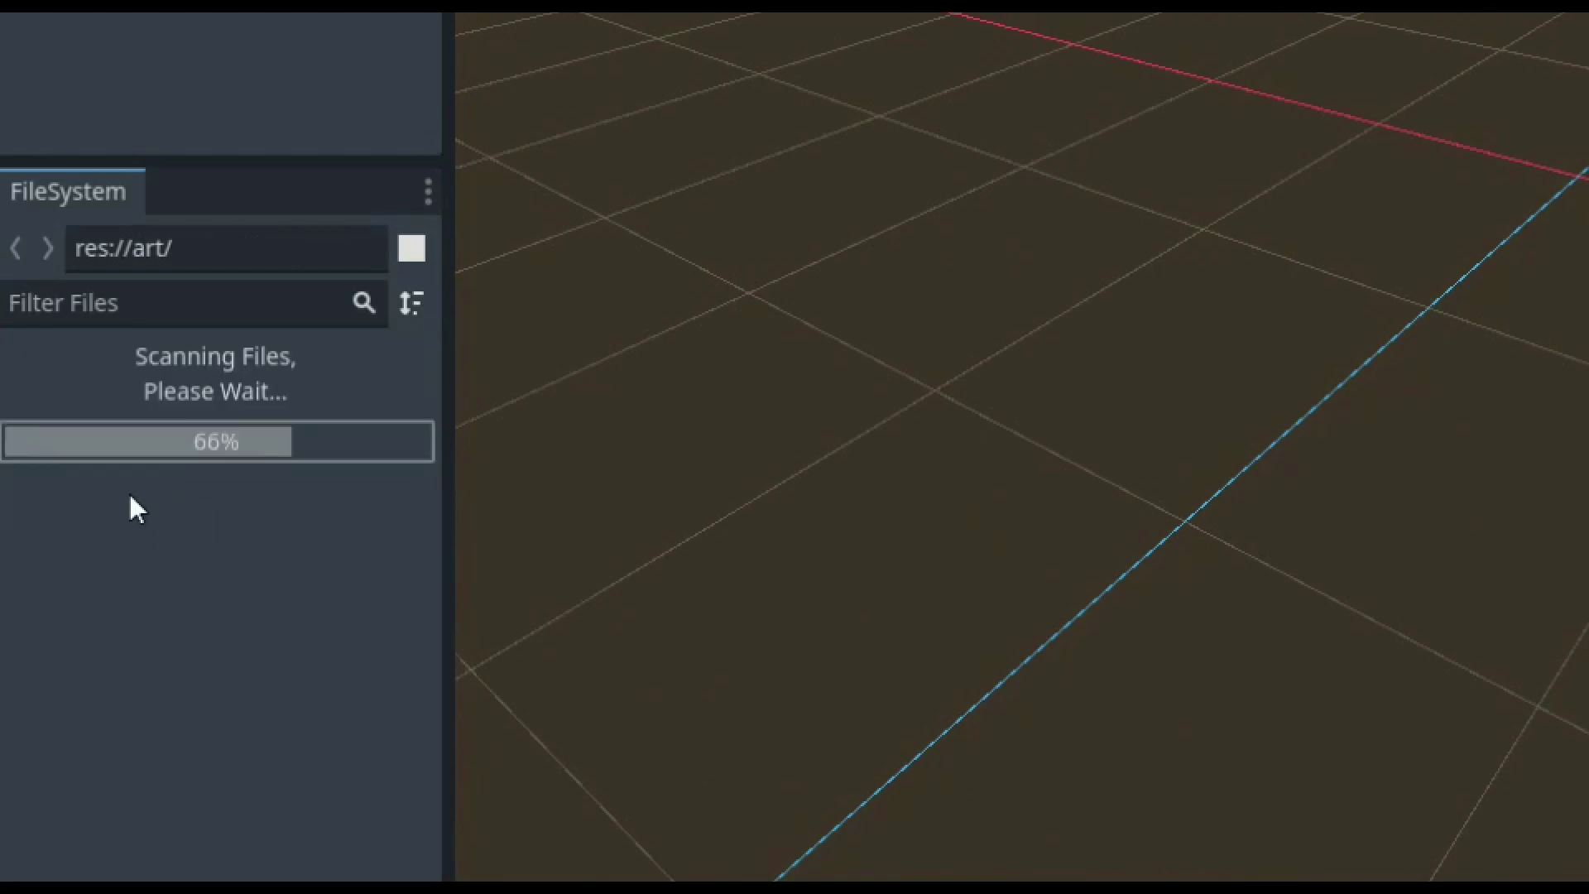
click(176, 510)
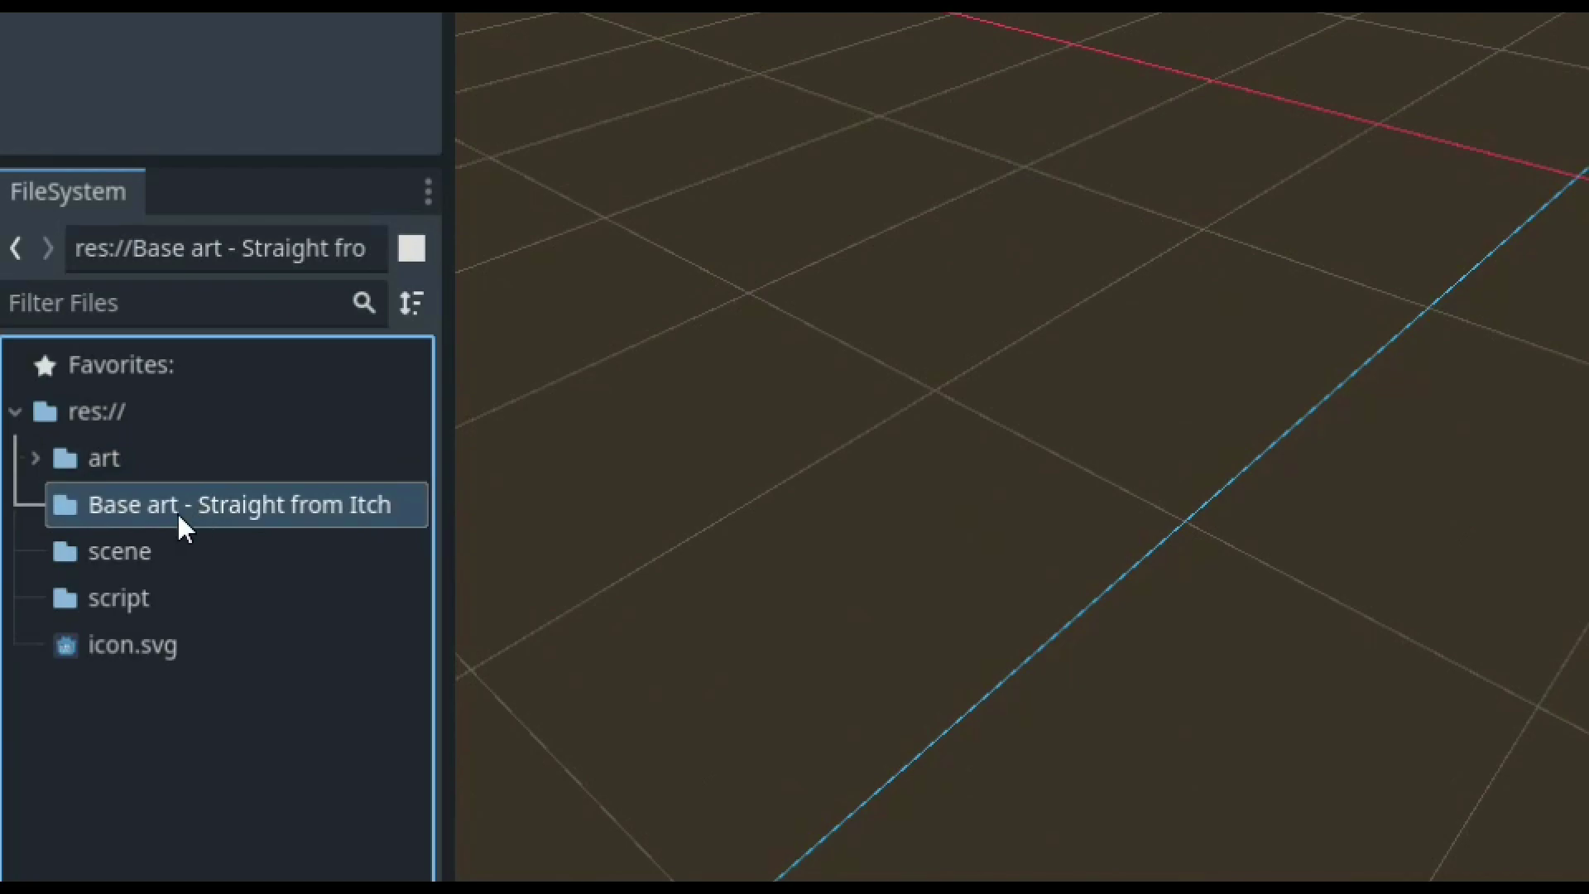
key(Delete)
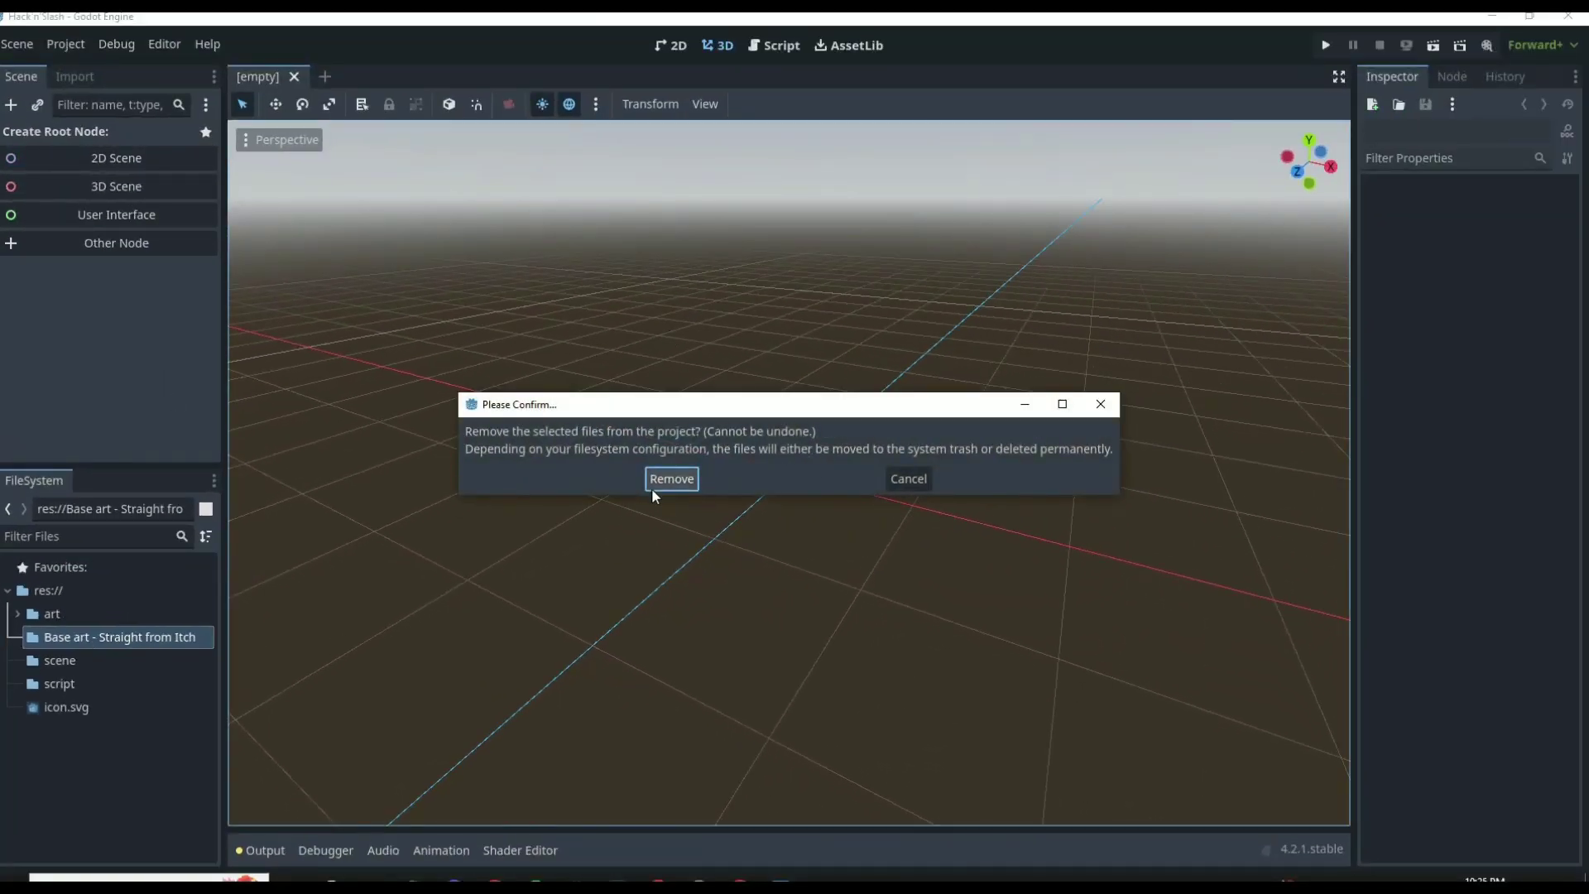
click(670, 479)
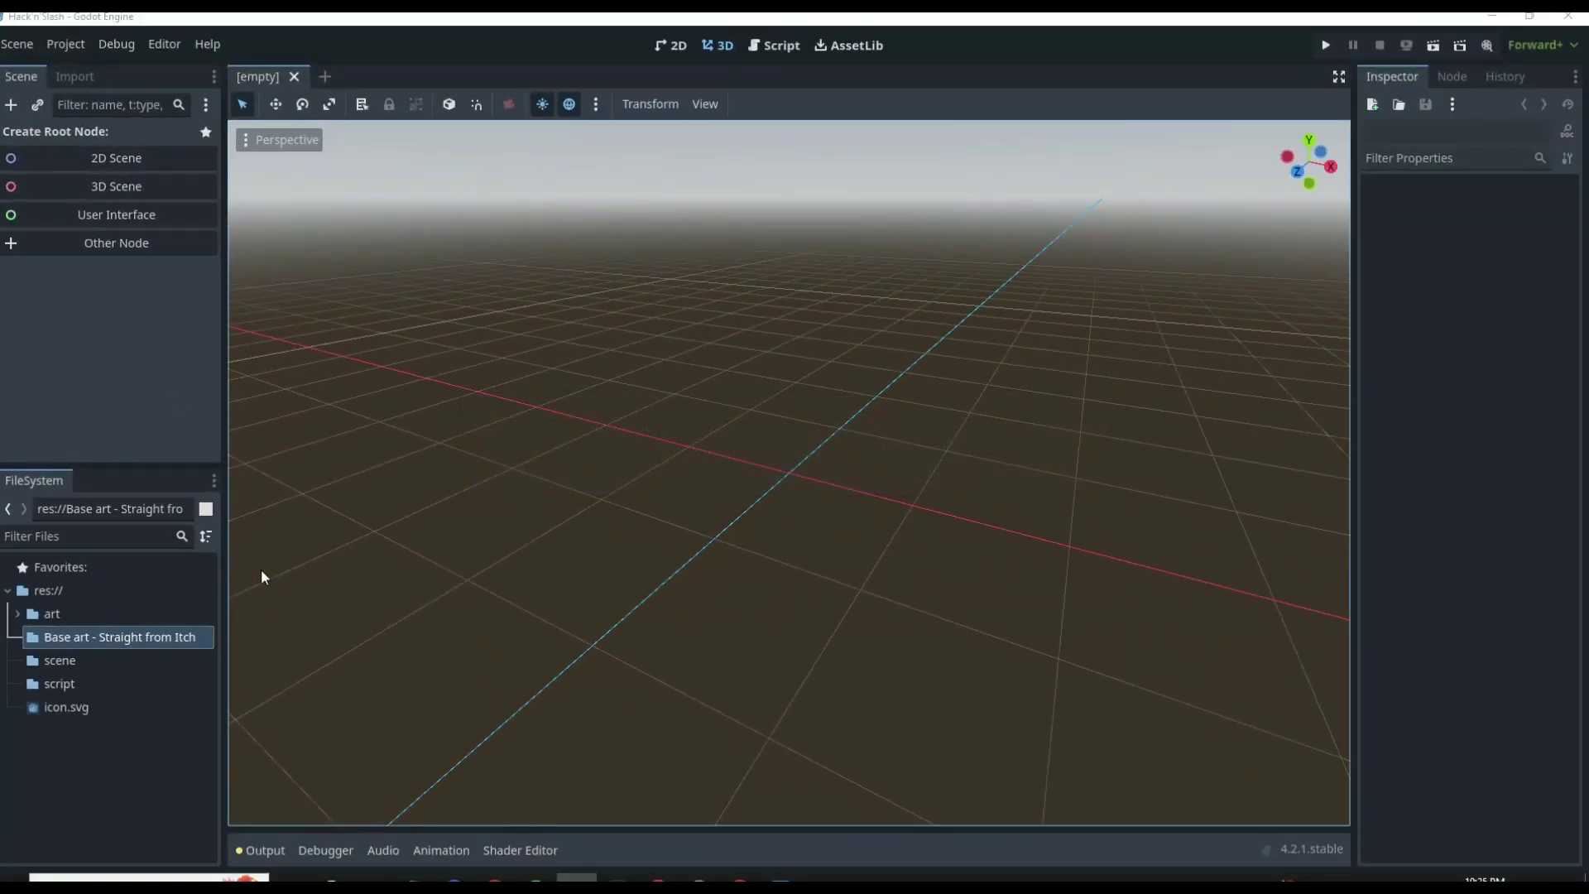
click(18, 613)
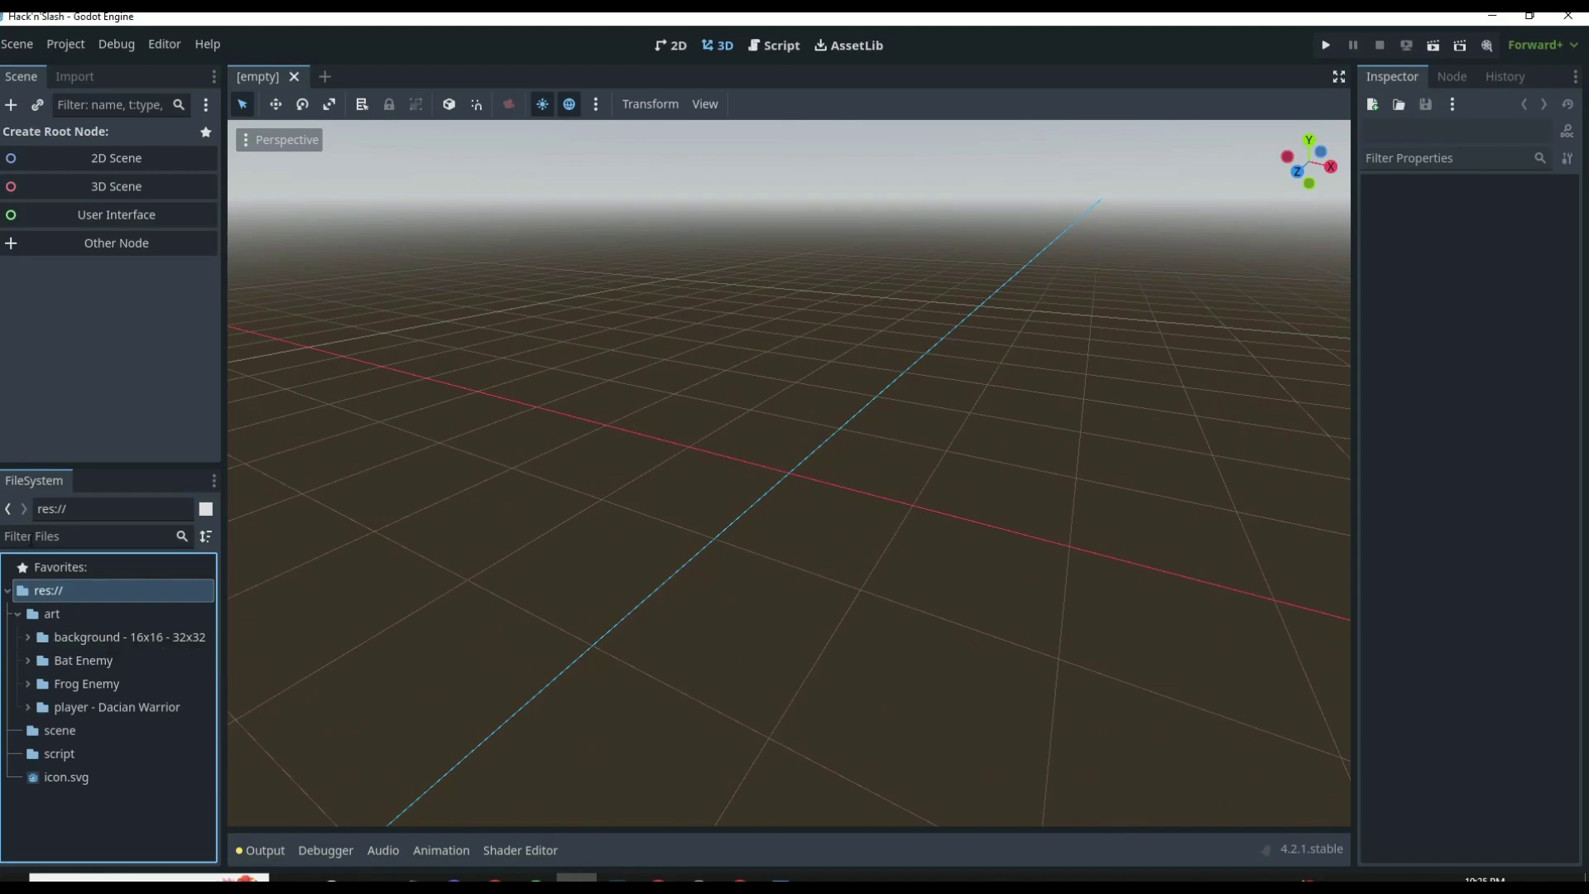
click(17, 613)
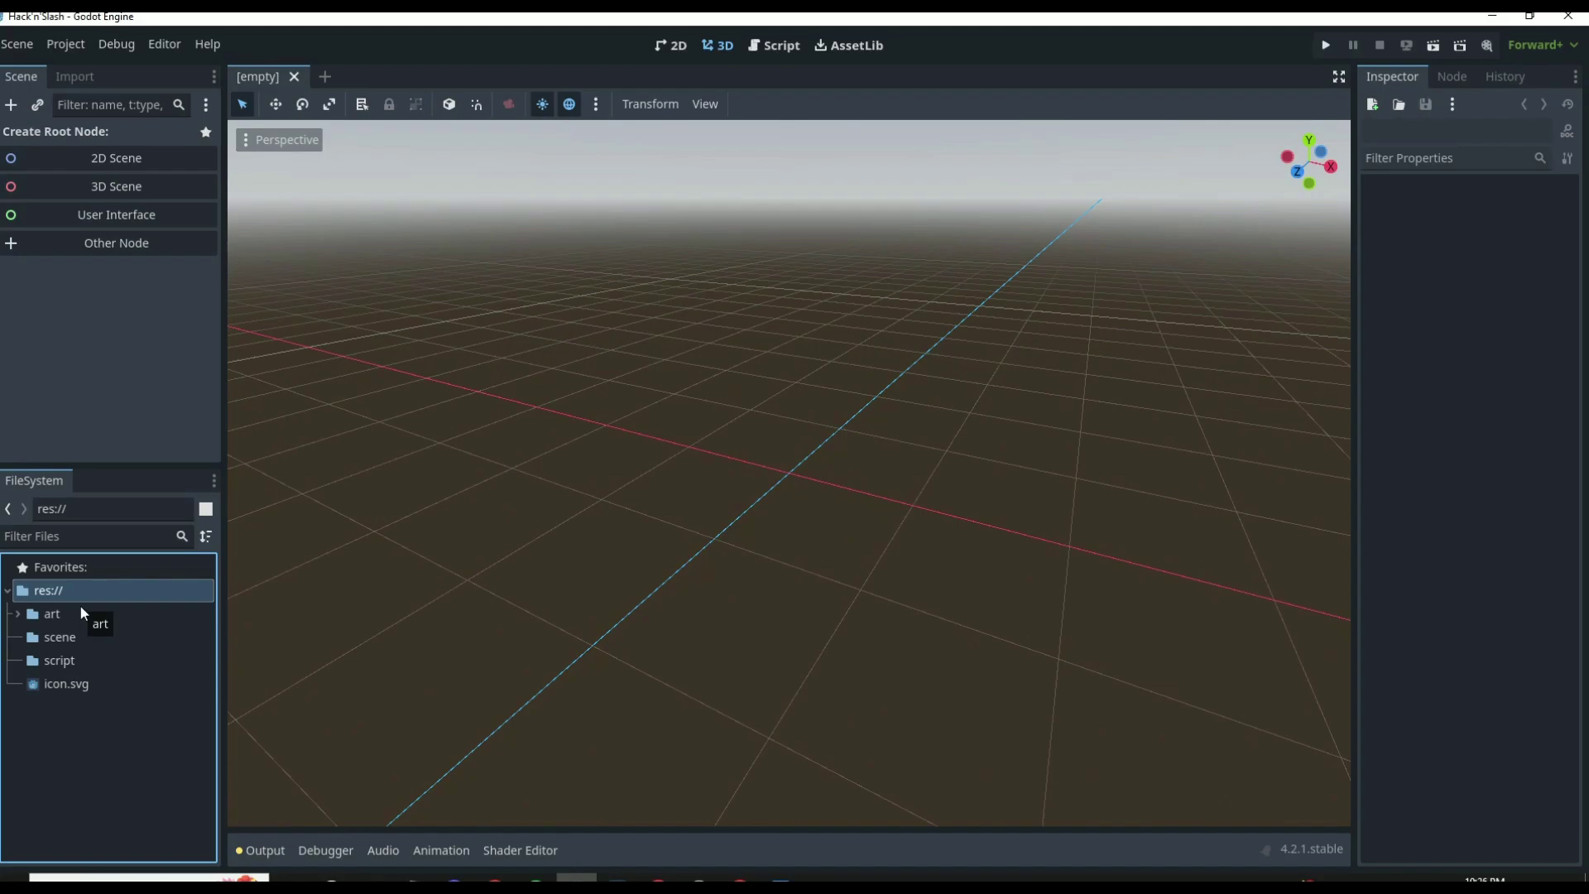
Step: Create a 2D Scene and rename its Node2D root to LobbyLevel
click(136, 156)
double_click(128, 137)
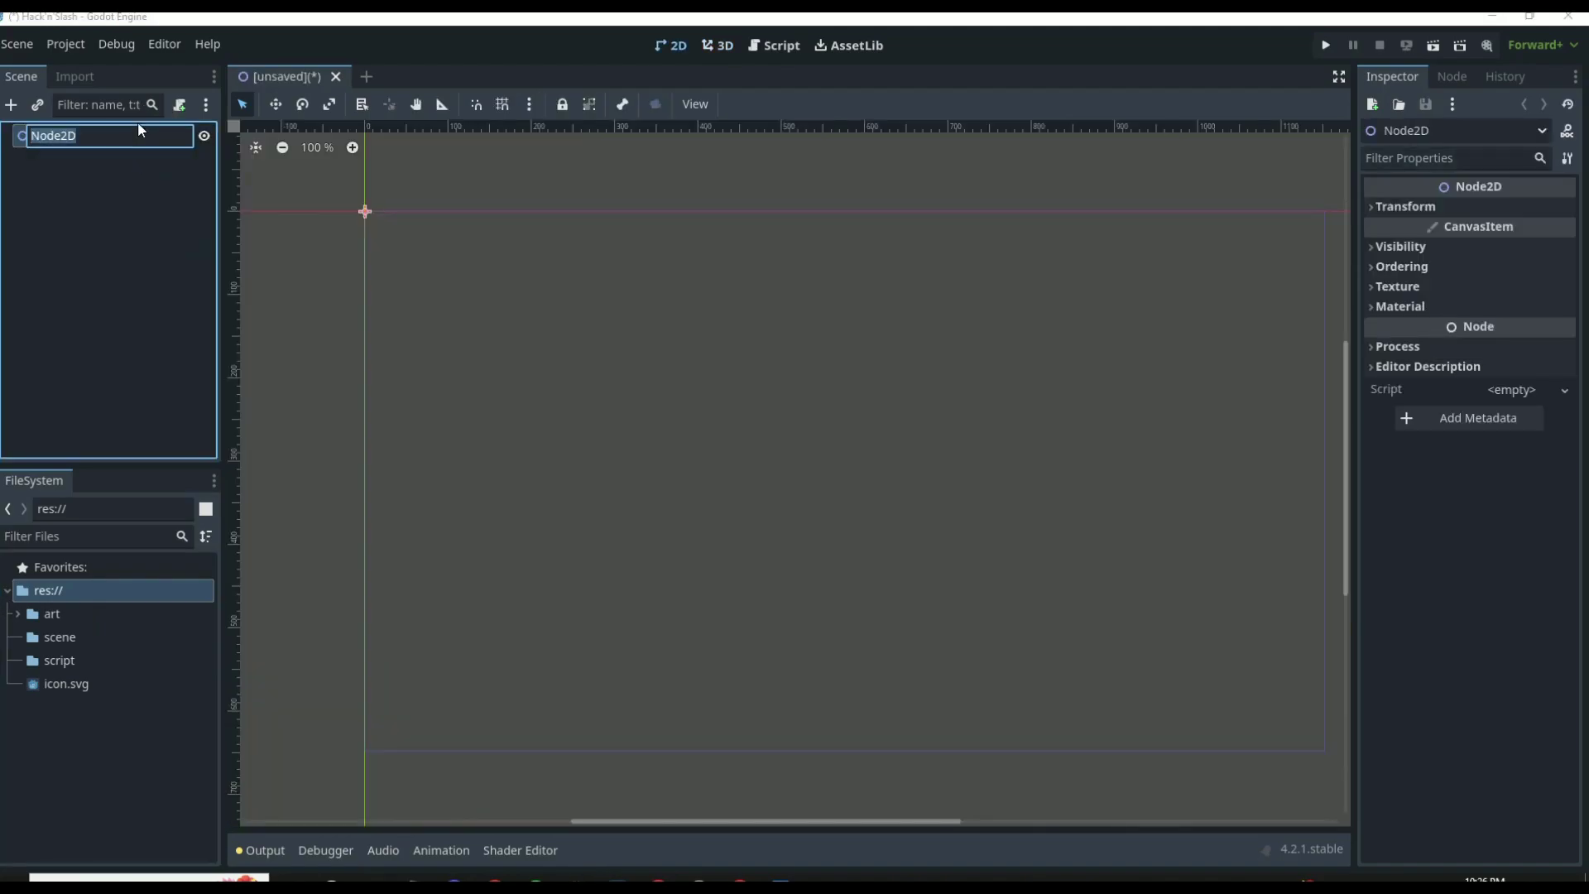
text(LobbyLee)
text(el)
key(Return)
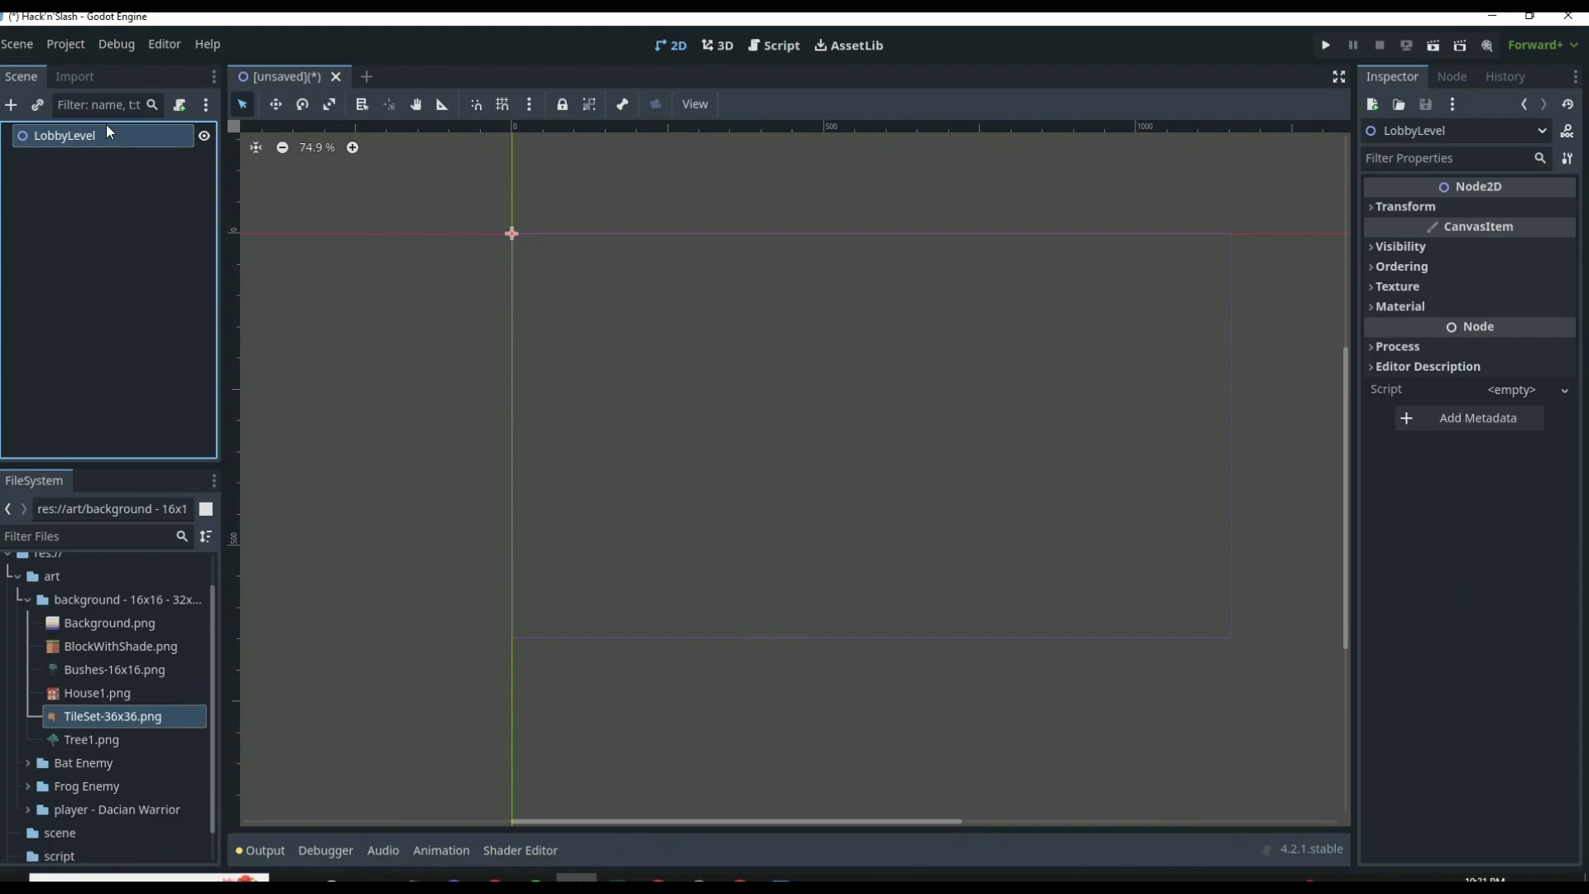
Step: Add a TileMap child node under LobbyLevel
click(12, 104)
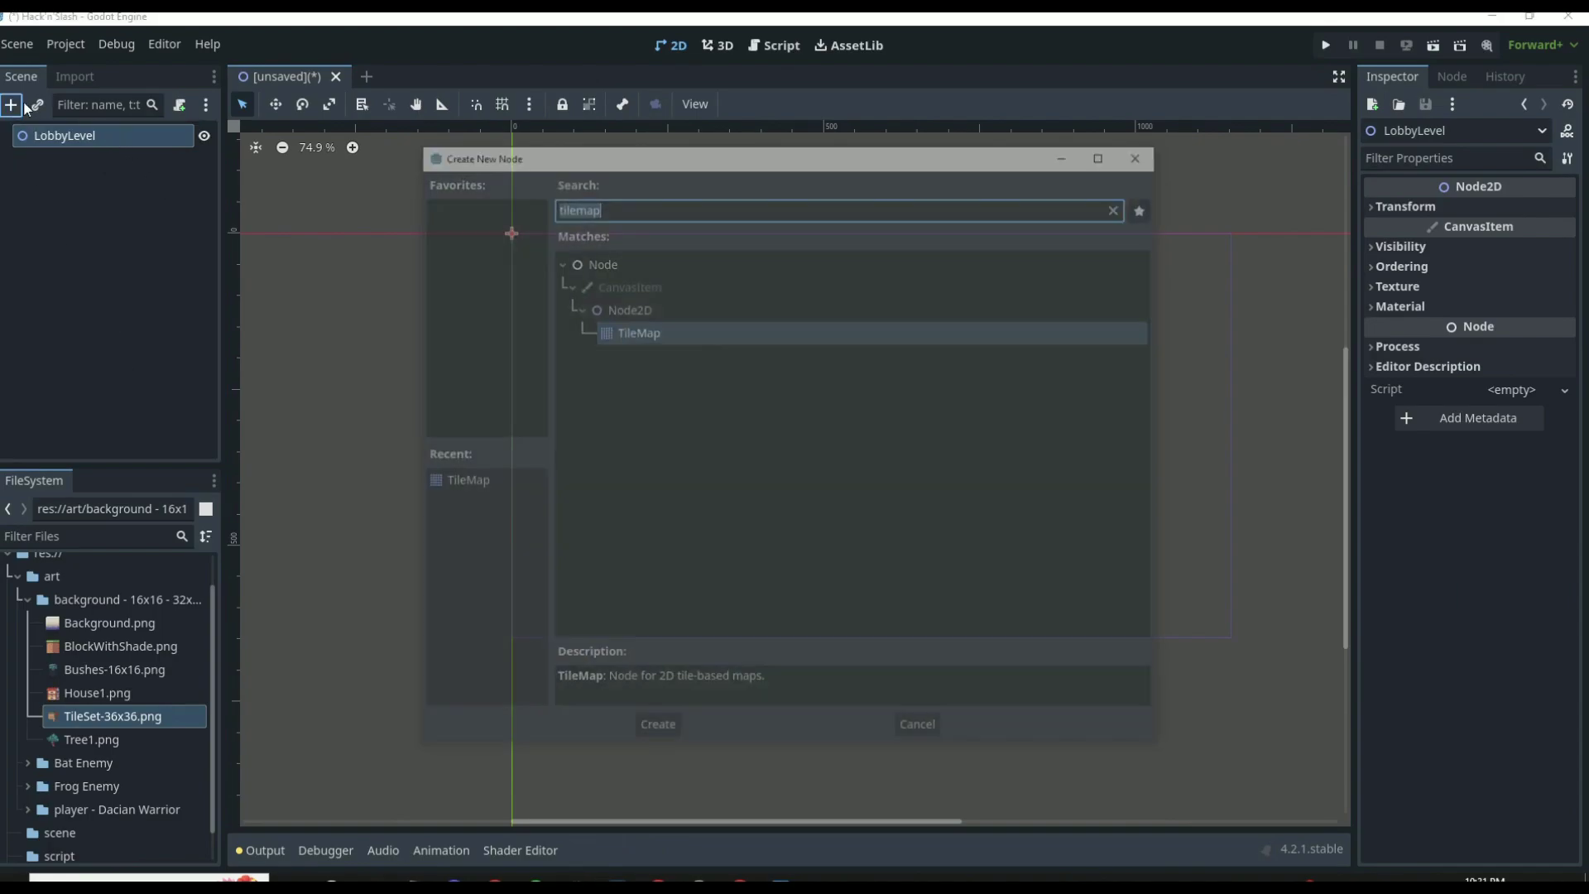
text(tilemap)
key(Return)
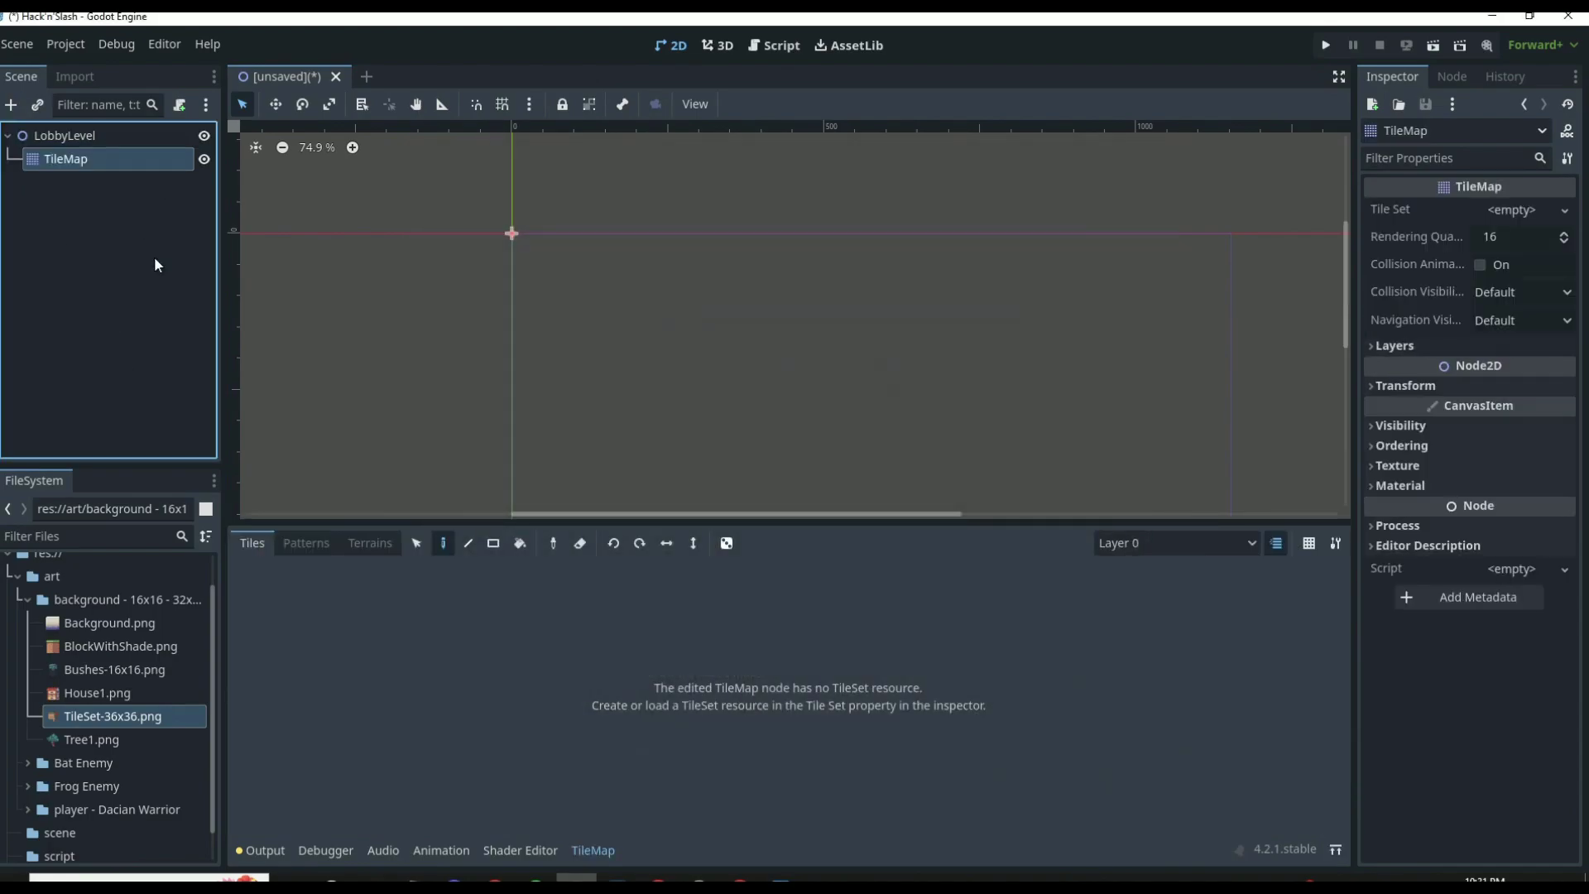
Step: Give the TileMap a new TileSet with a 32×32 px tile size and show the TileSet editor
click(1515, 212)
click(1505, 236)
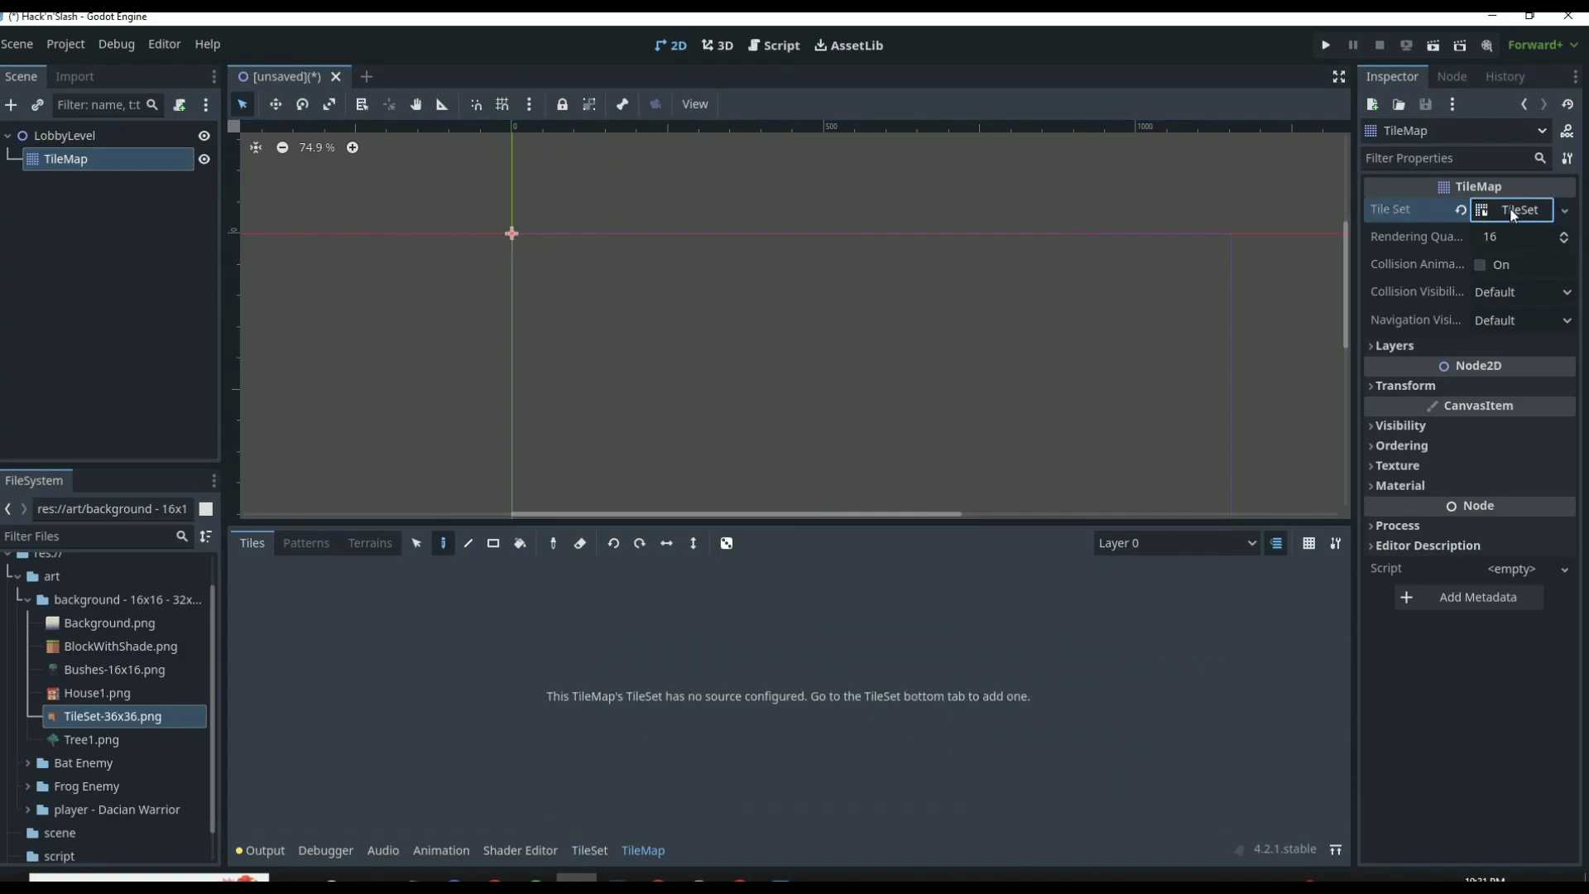
click(1511, 209)
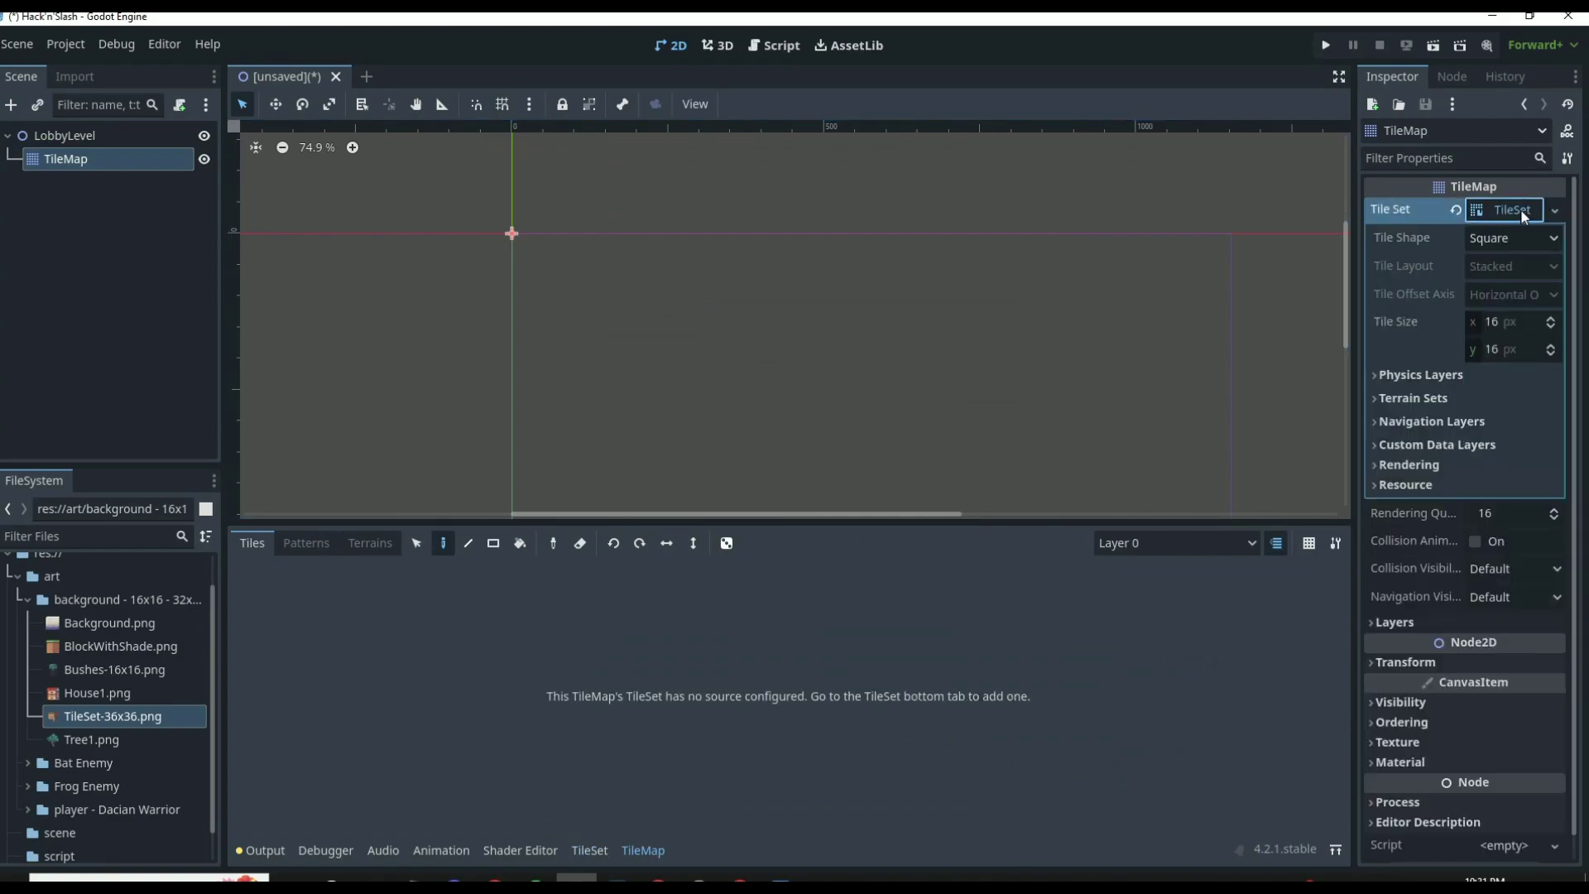
click(1512, 328)
text(32)
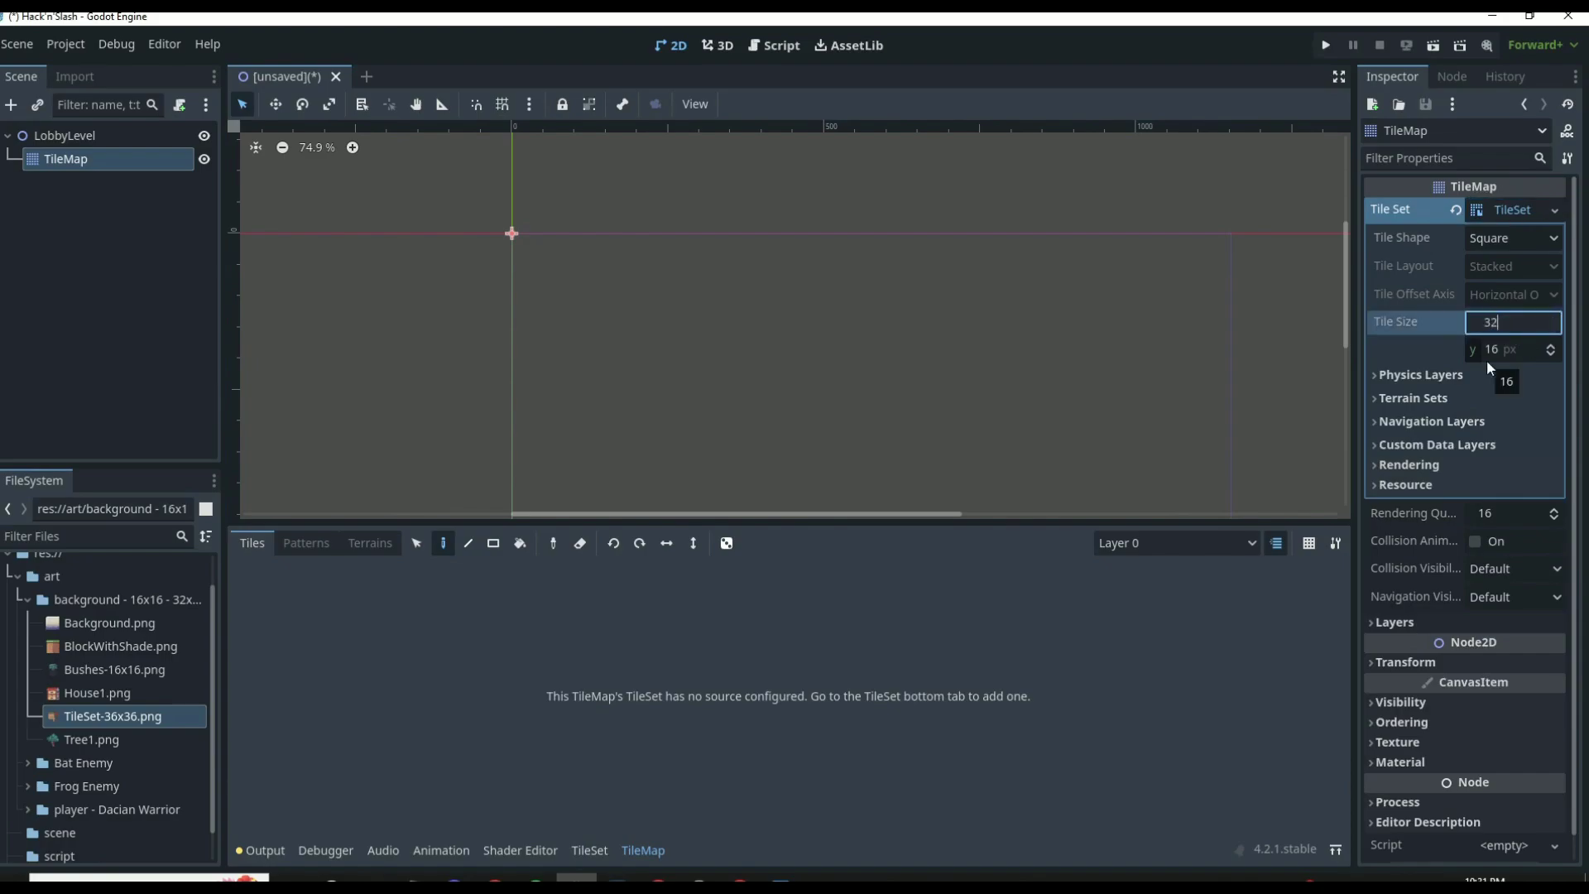
key(Return)
click(1485, 356)
text(32)
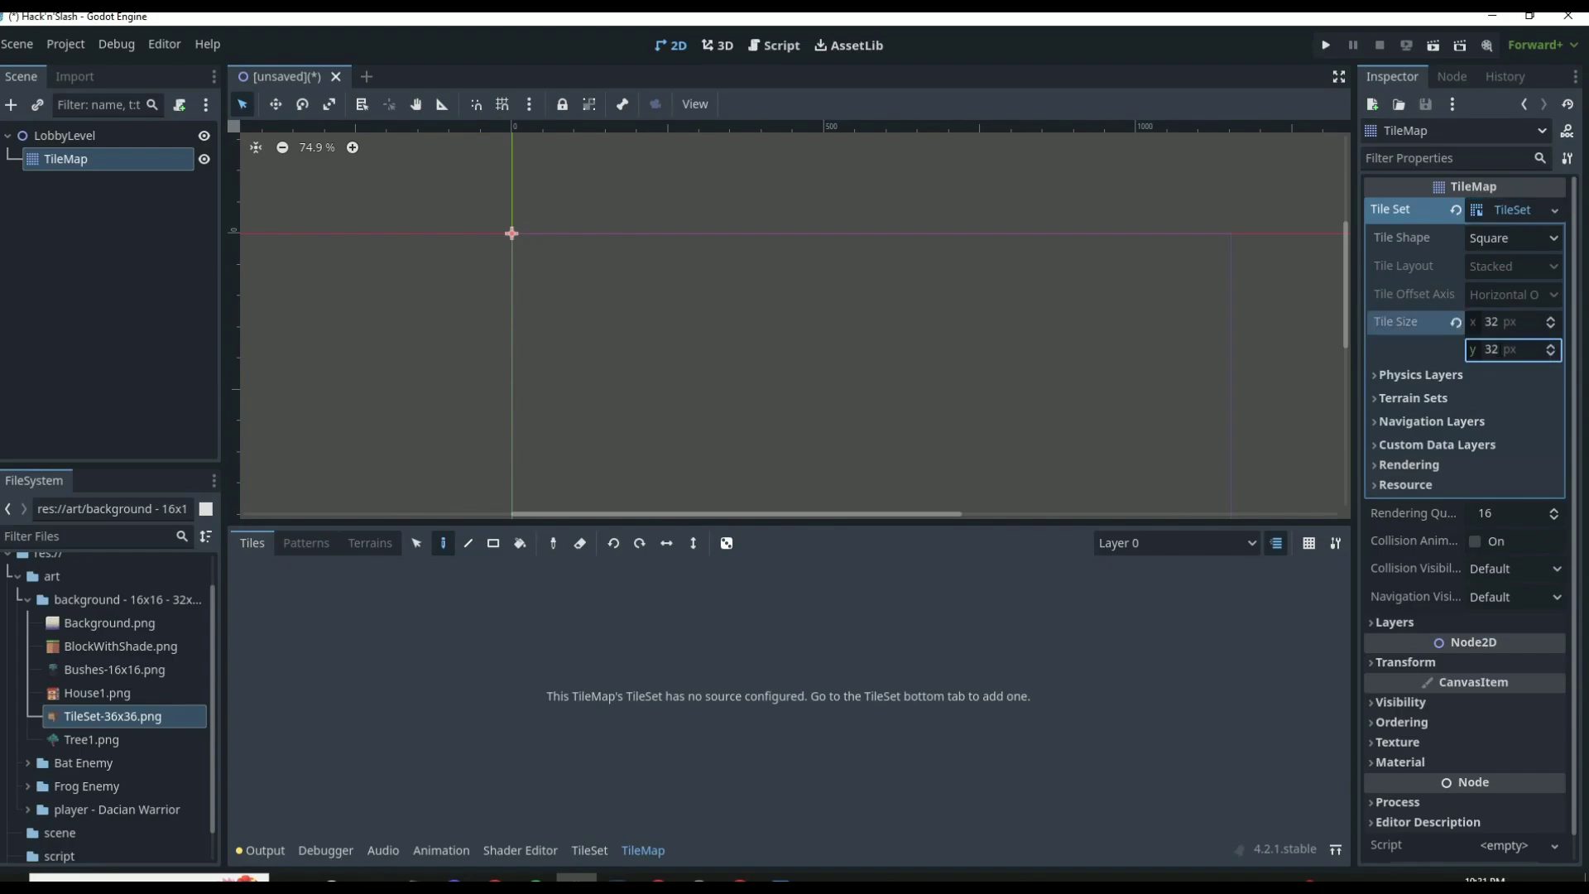
key(Return)
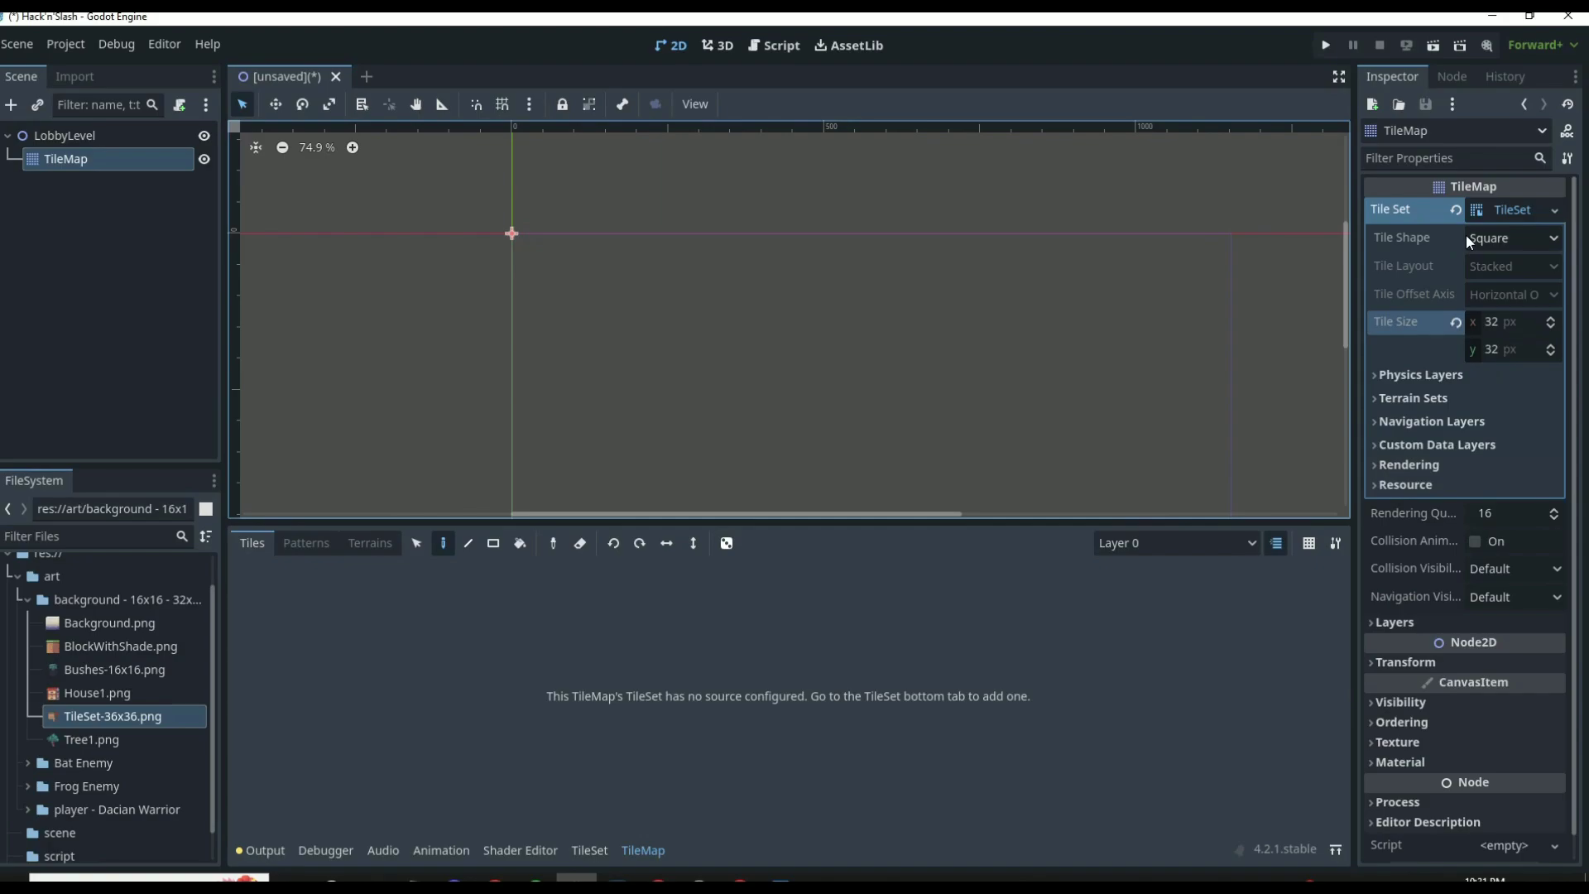
click(588, 851)
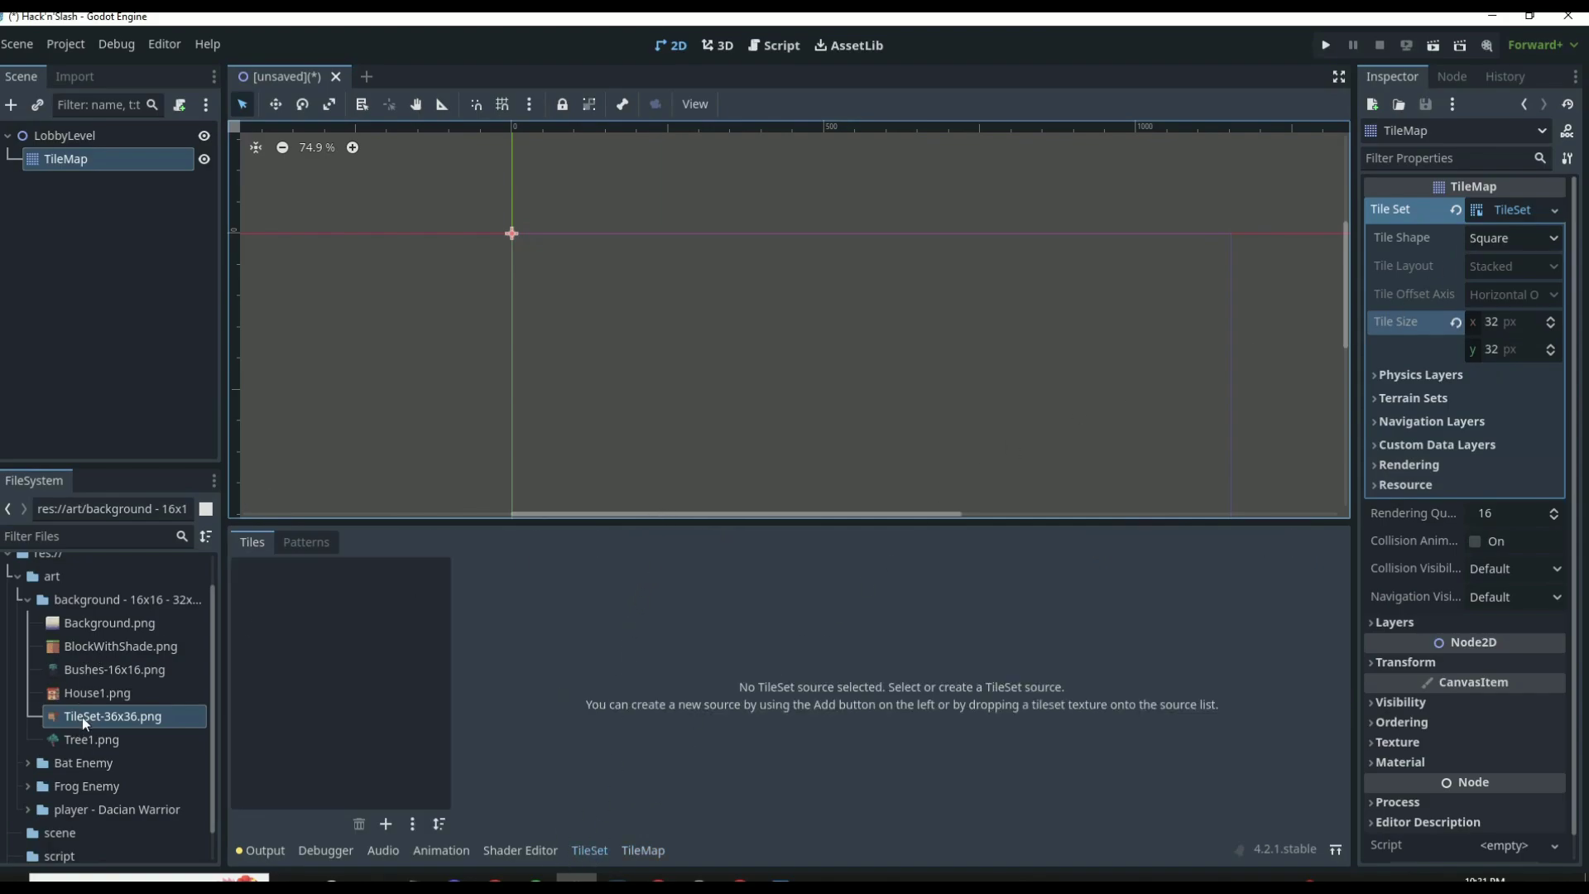
Step: Add TileSet-36x36.png as an atlas source and accept auto-creating its tiles
drag(82, 717, 331, 654)
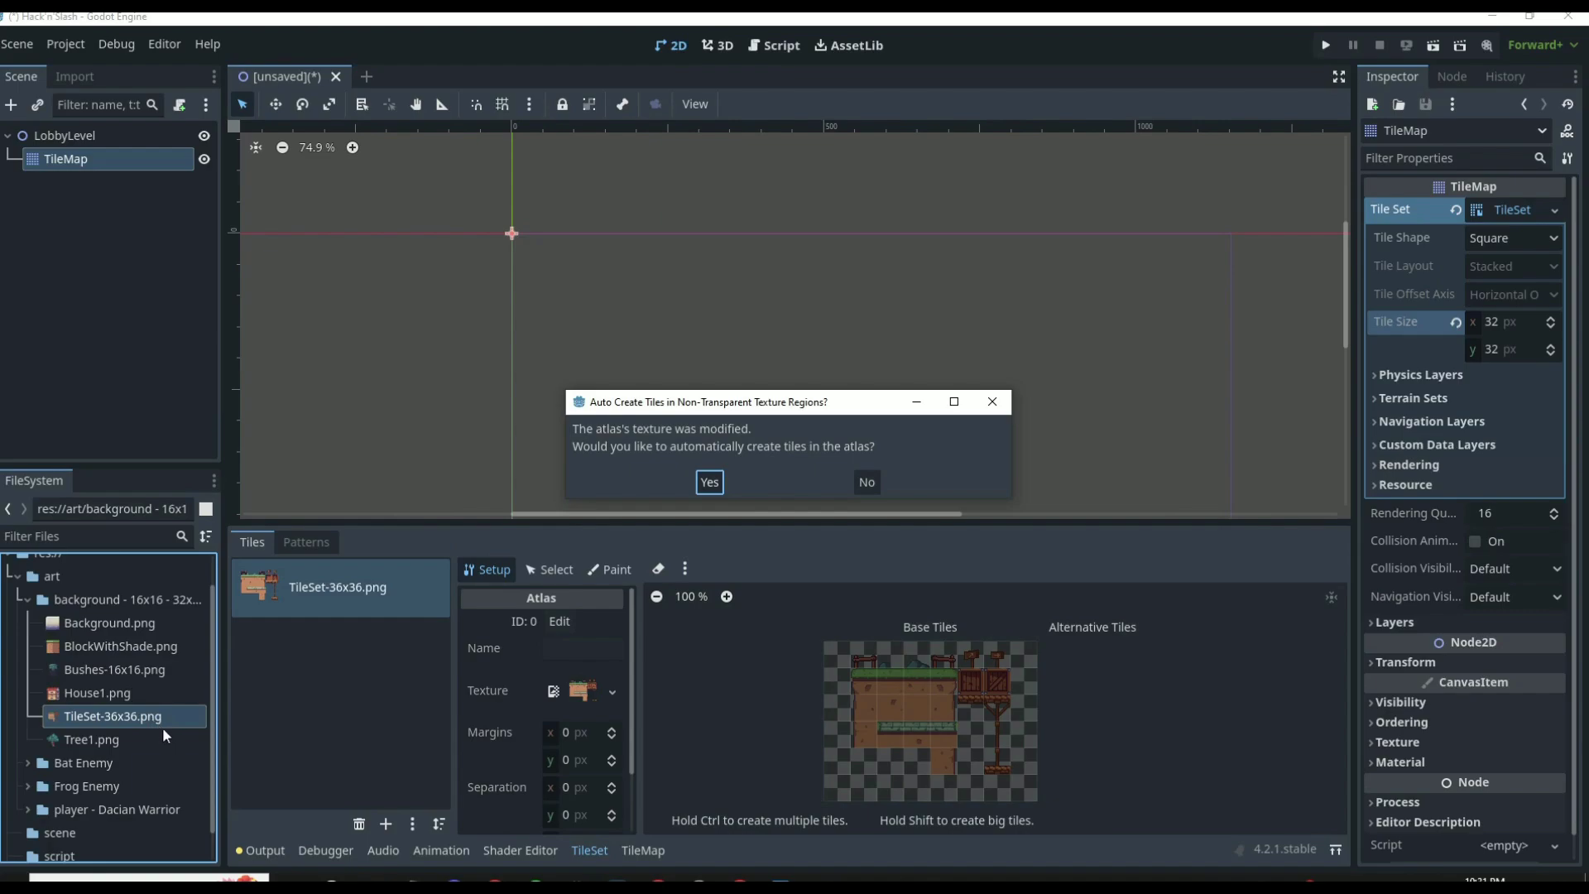
click(710, 483)
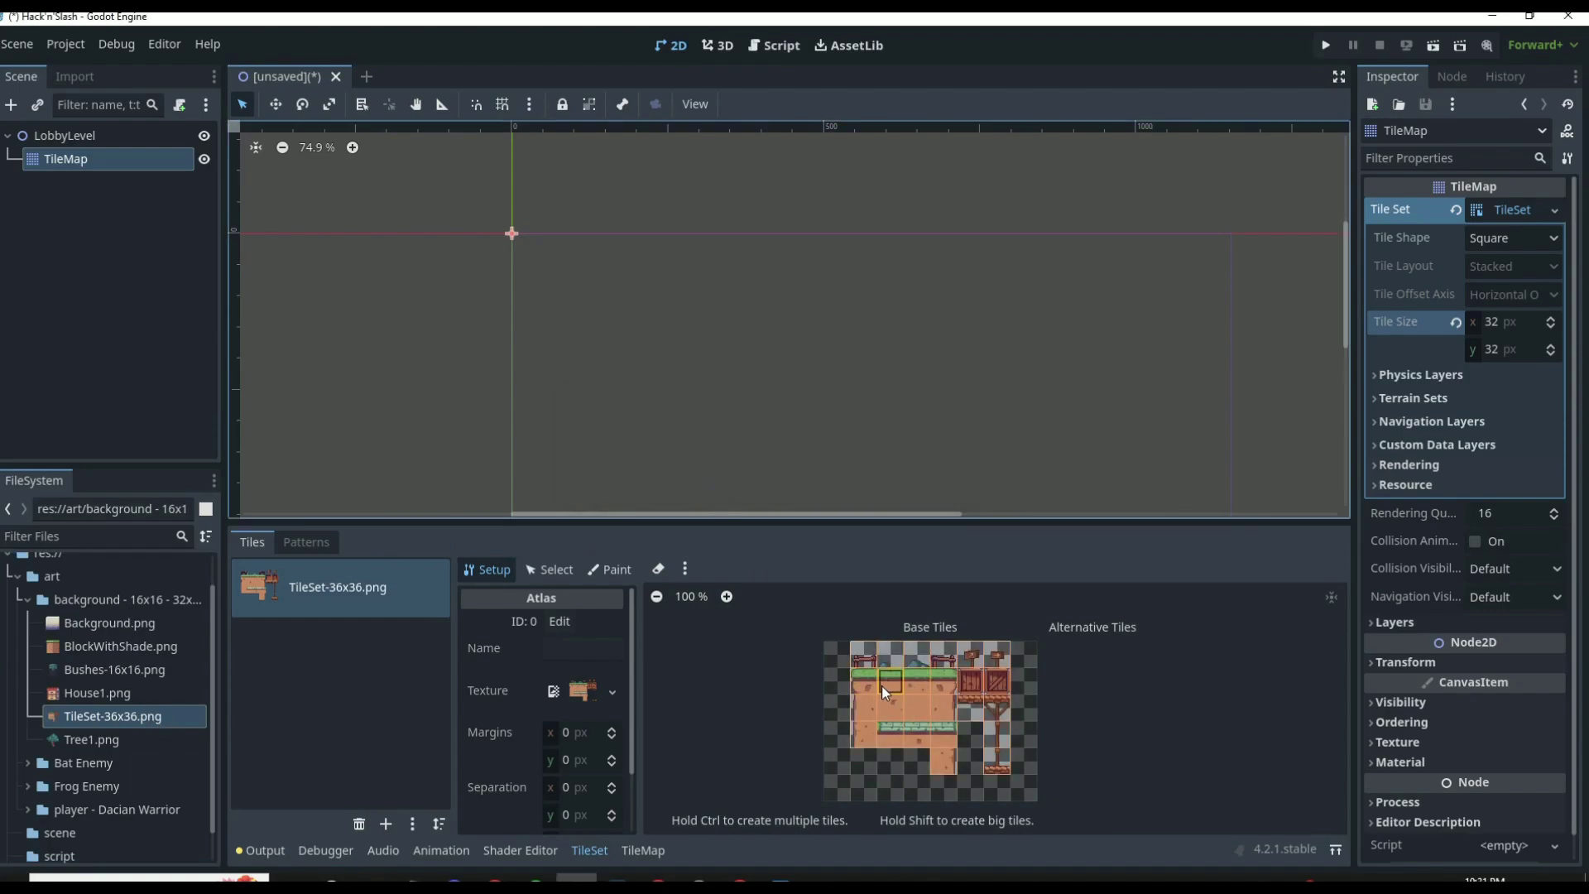
Step: Select the grass-topped ground tile in the TileMap atlas and paint it on the canvas
click(645, 851)
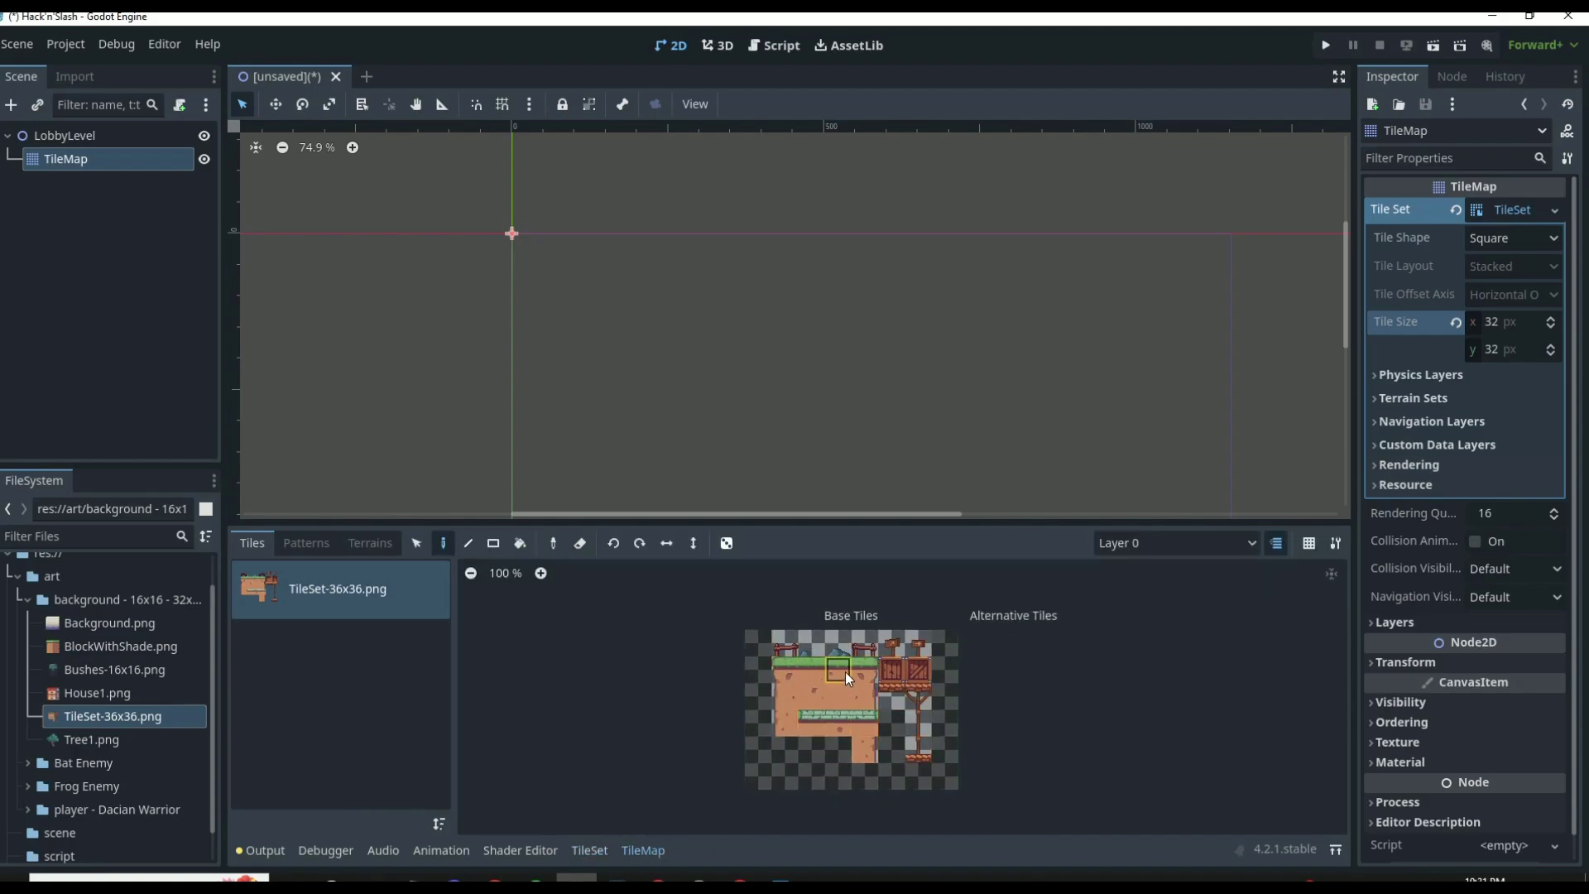
click(812, 671)
click(661, 324)
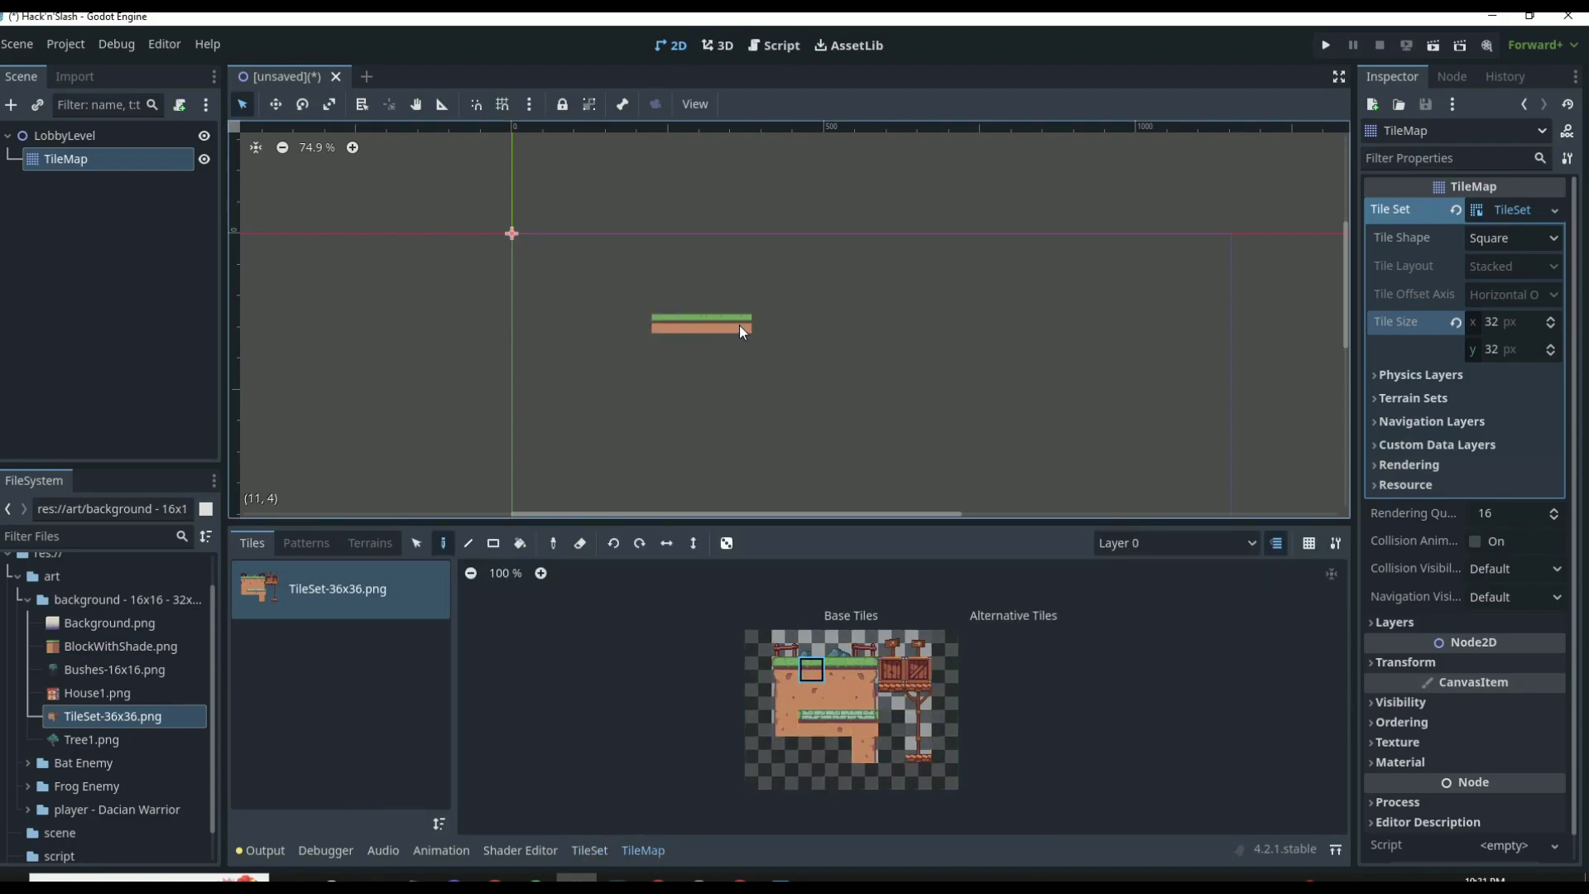
scroll(672, 341, up, 8)
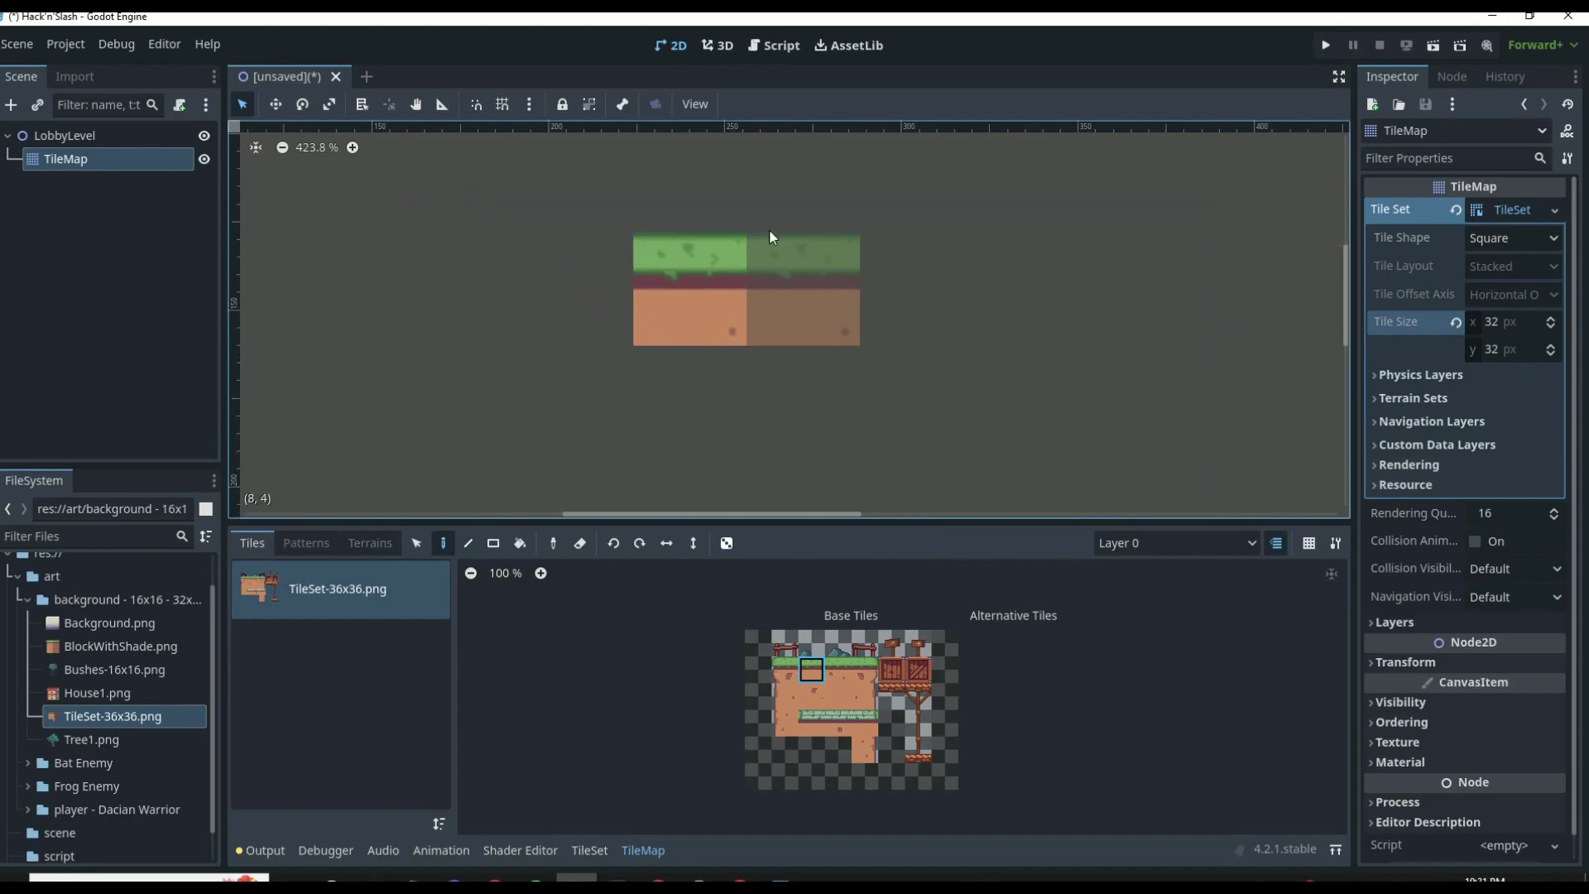
click(78, 46)
Step: Set Rendering > Textures > Default Texture Filter to Nearest in Project Settings
click(78, 73)
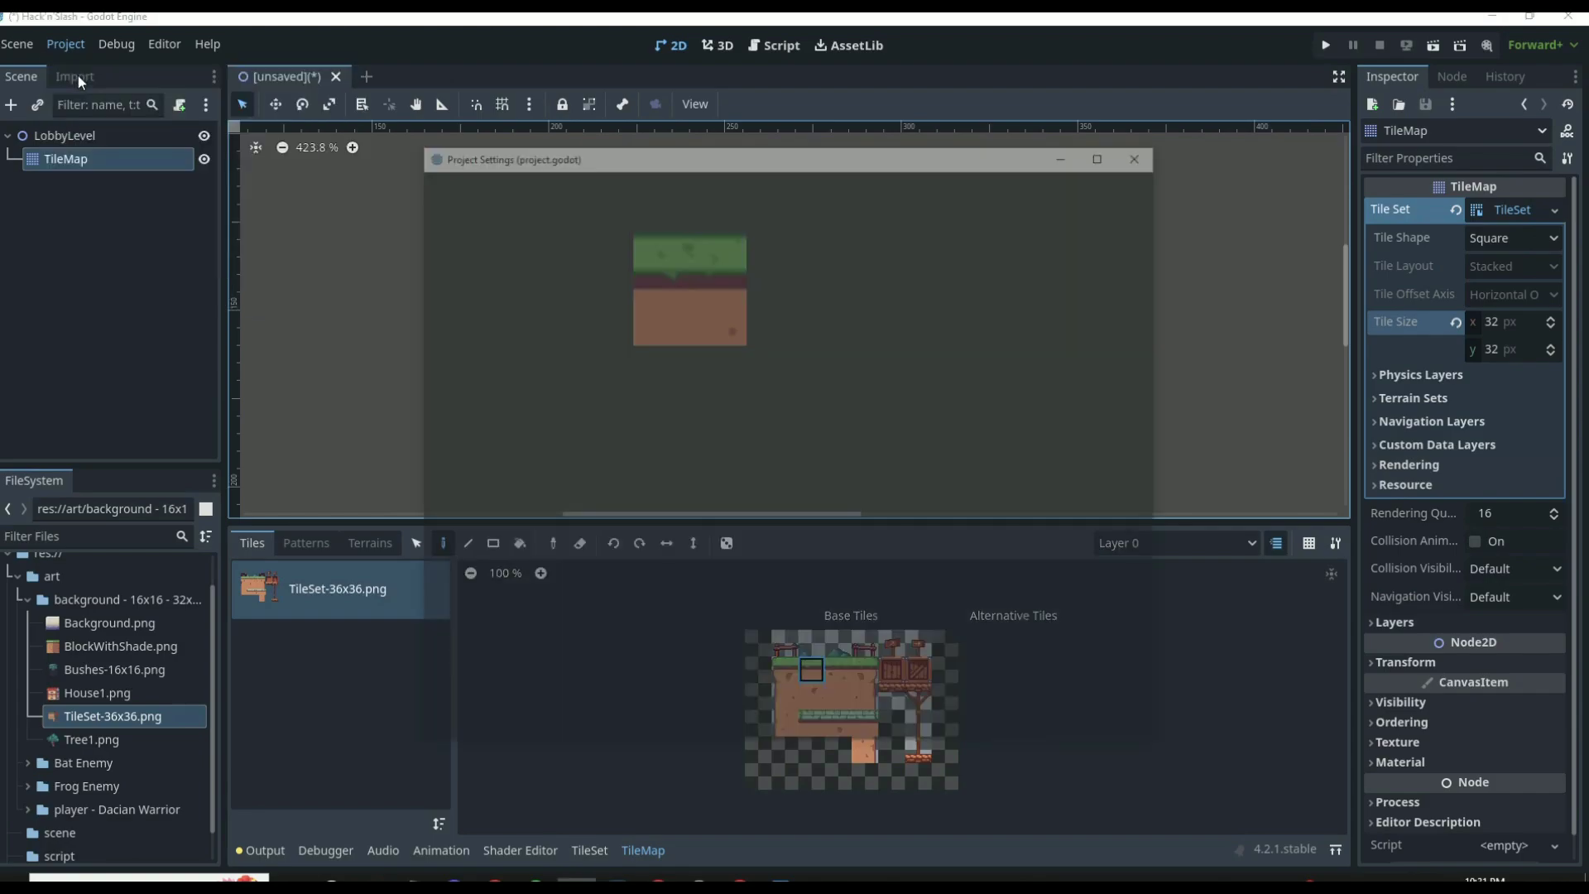
scroll(491, 590, down, 3)
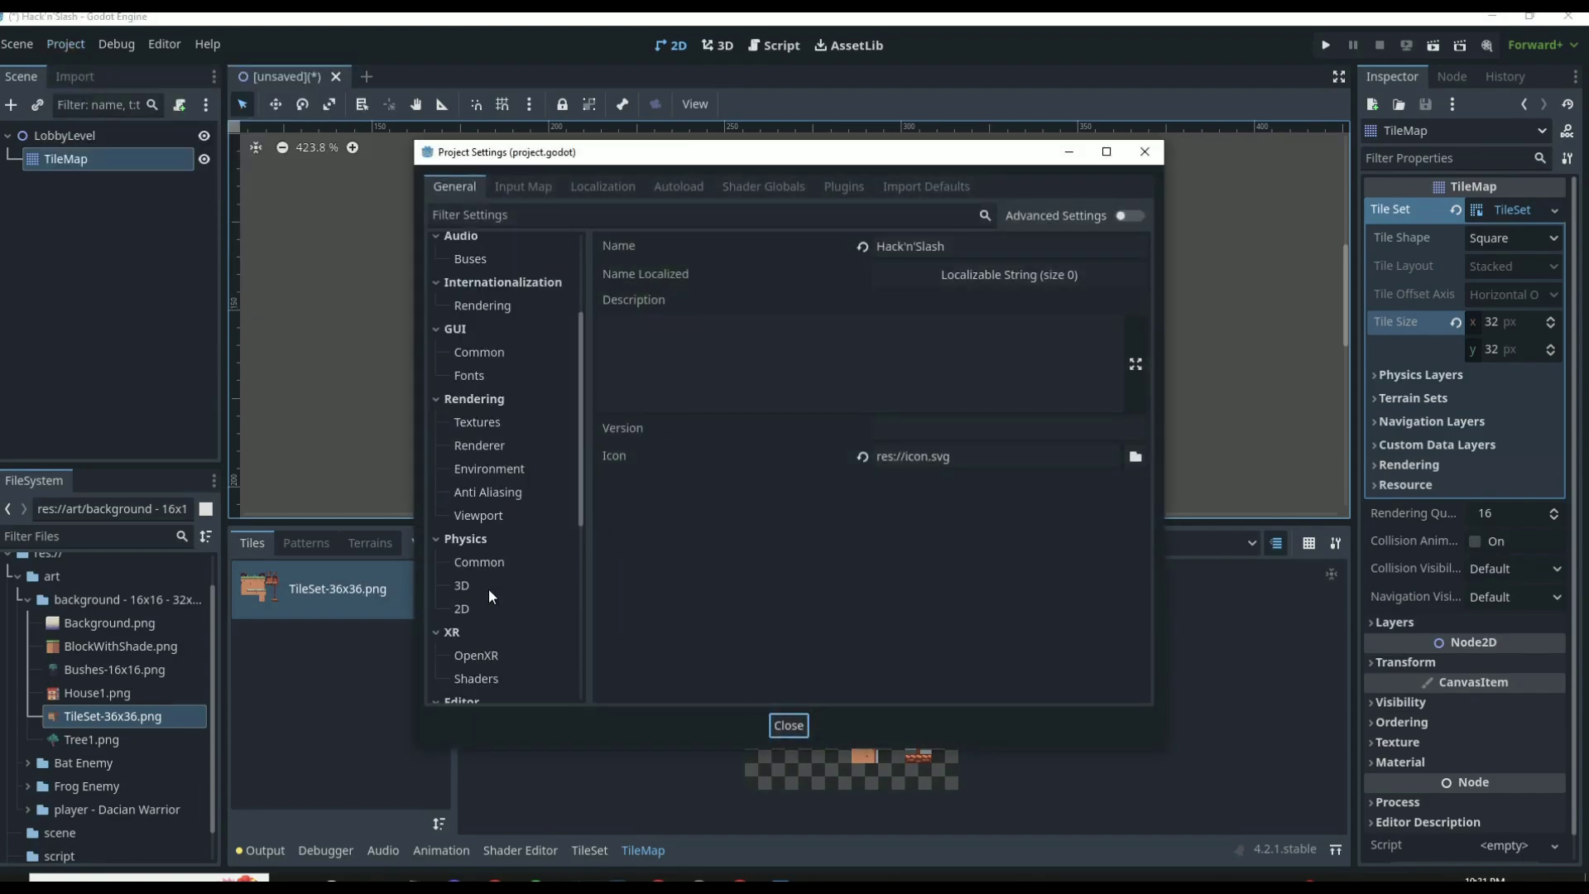
click(479, 421)
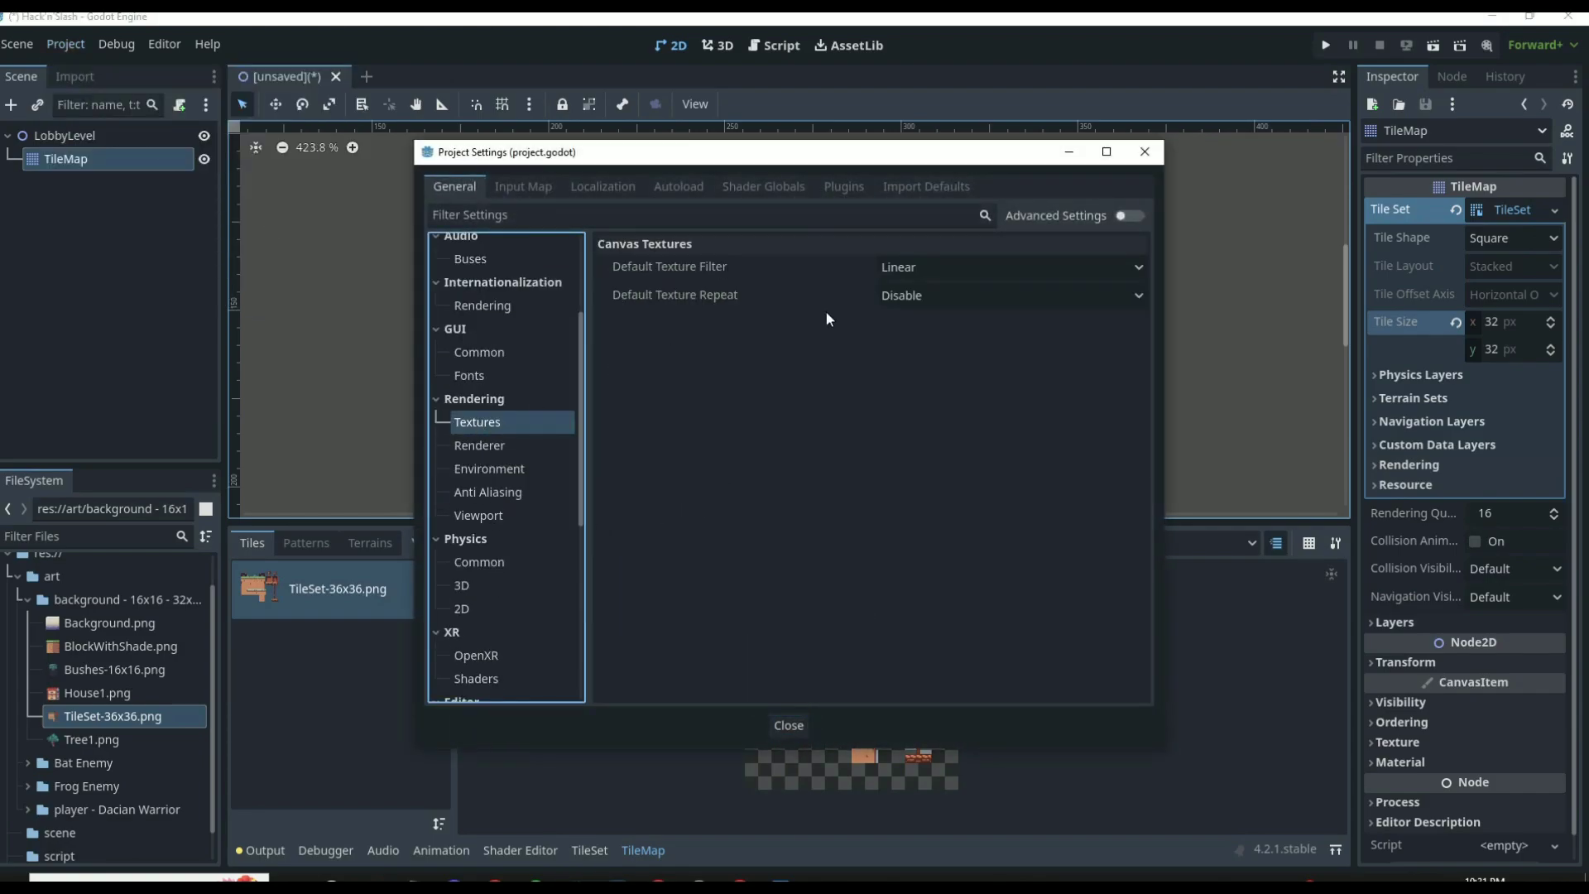
click(978, 268)
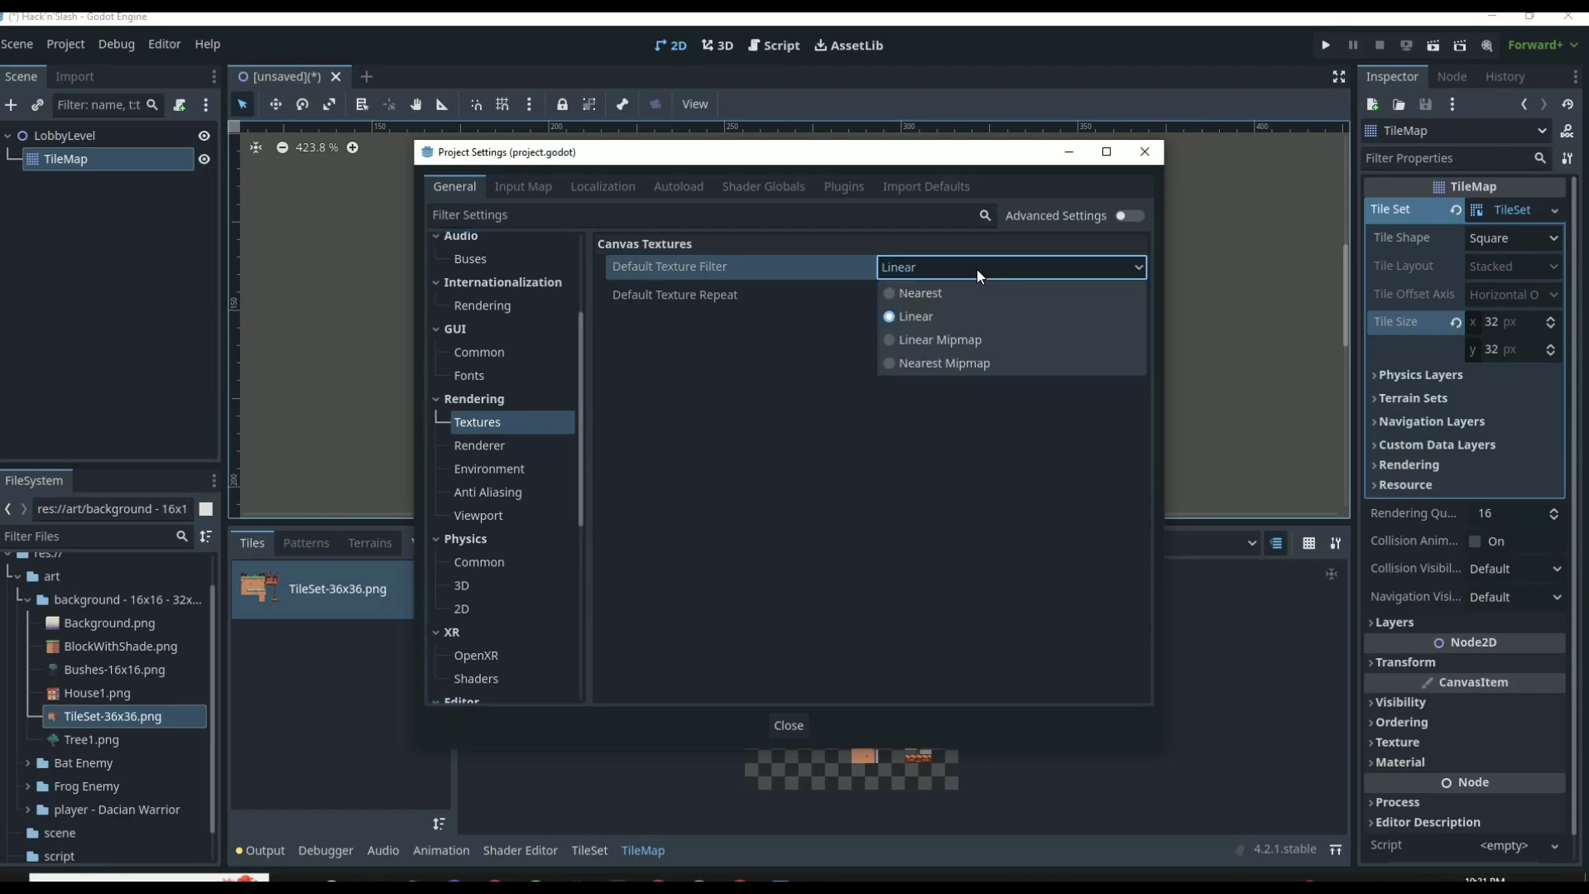
click(934, 294)
Step: Close Project Settings and place a second grass tile beside the first, redoing a misplaced one
click(786, 725)
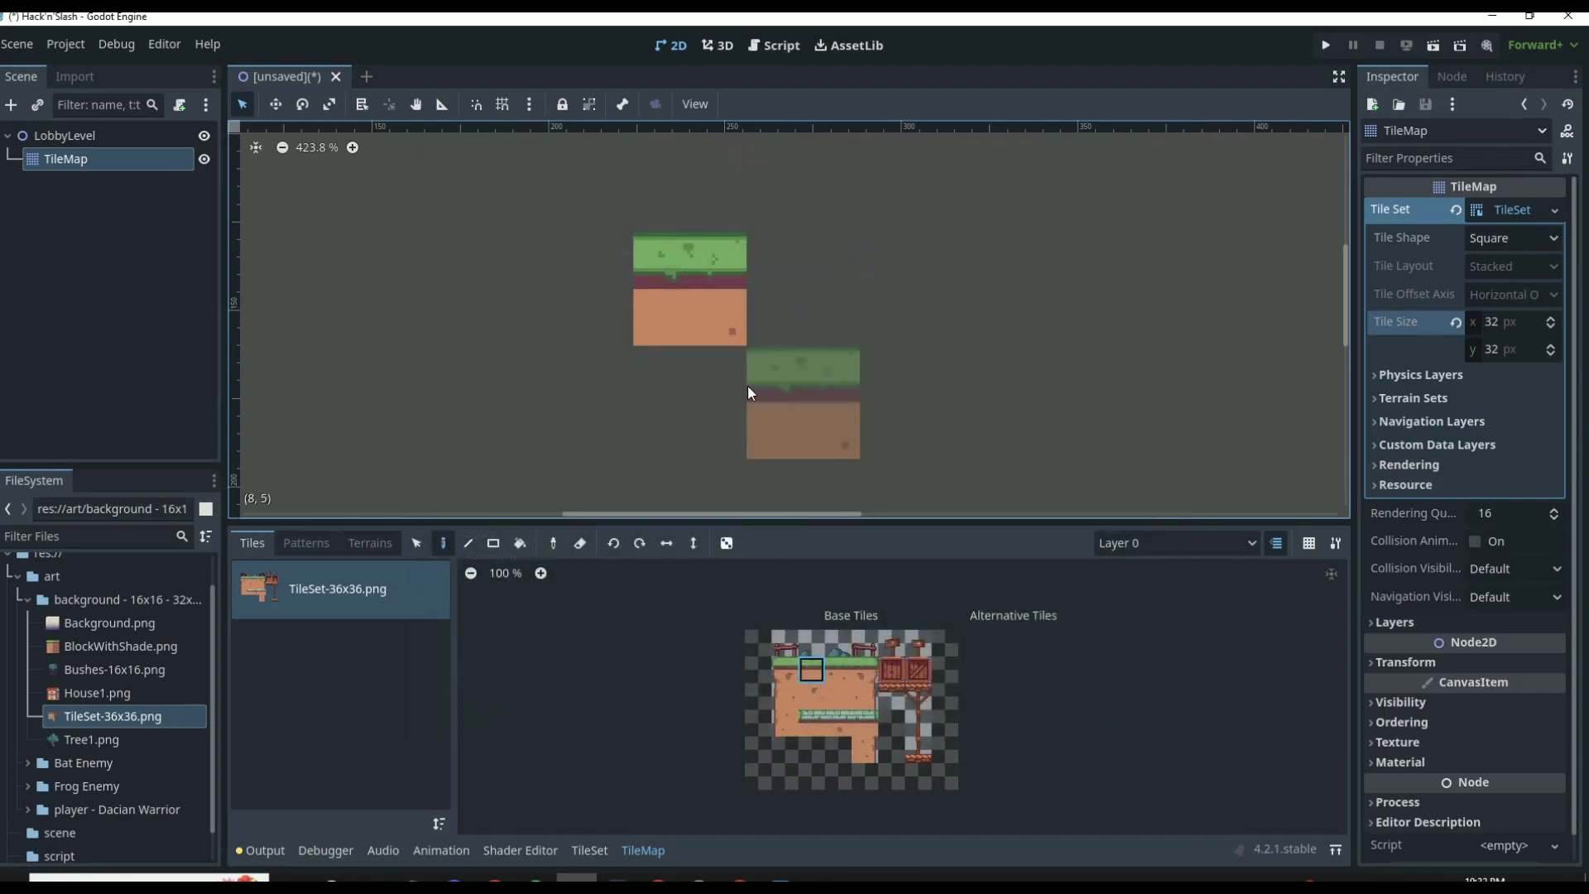
scroll(746, 323, up, 5)
scroll(1276, 380, up, 1)
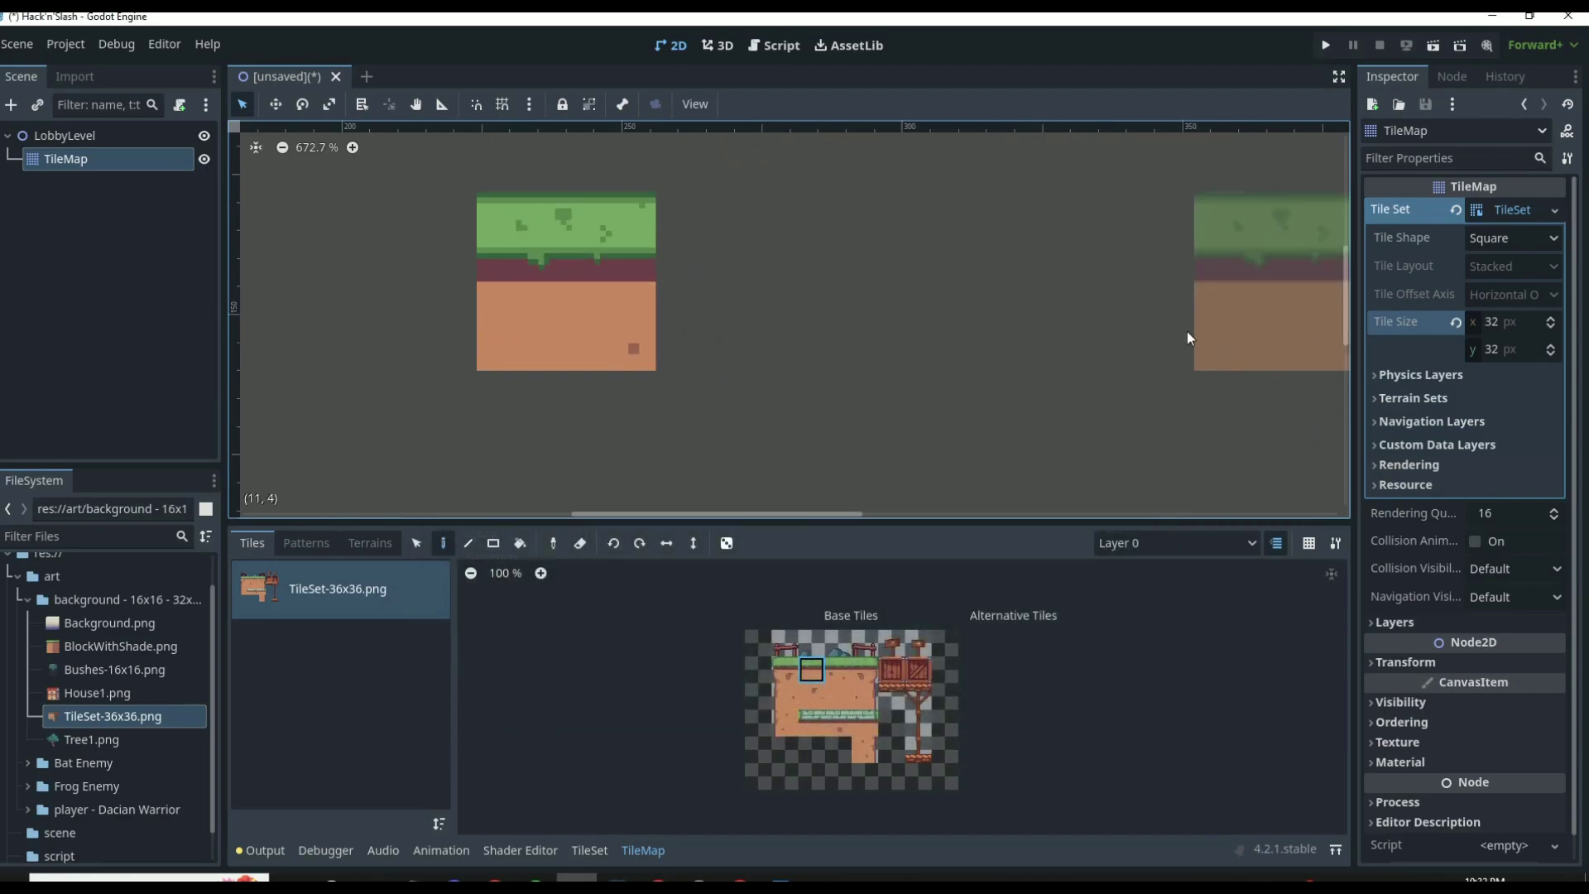
click(795, 323)
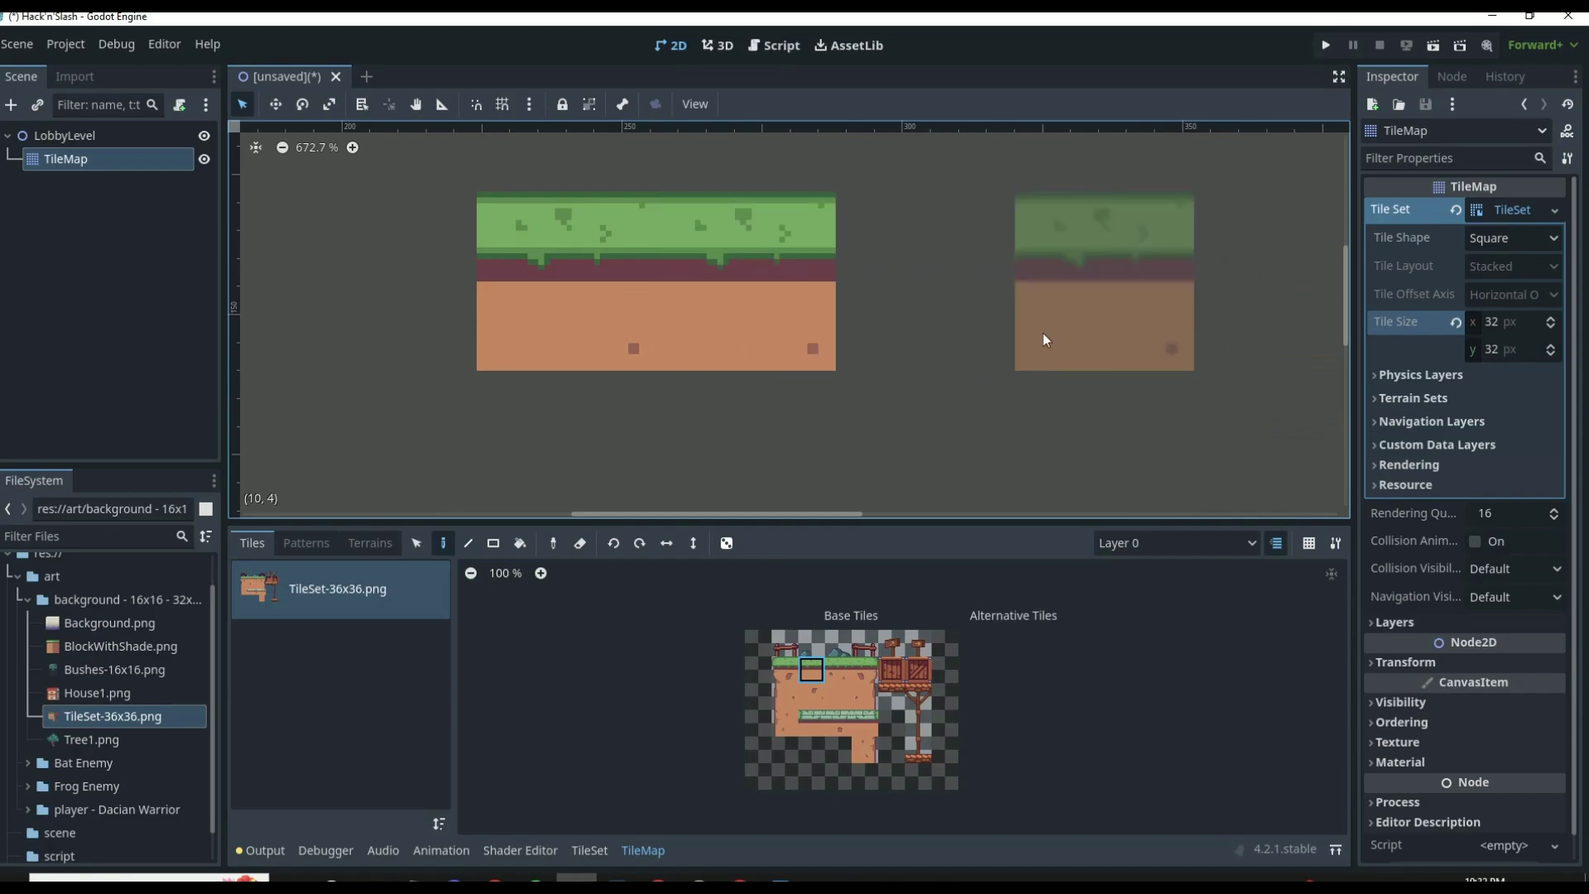
right_click(803, 299)
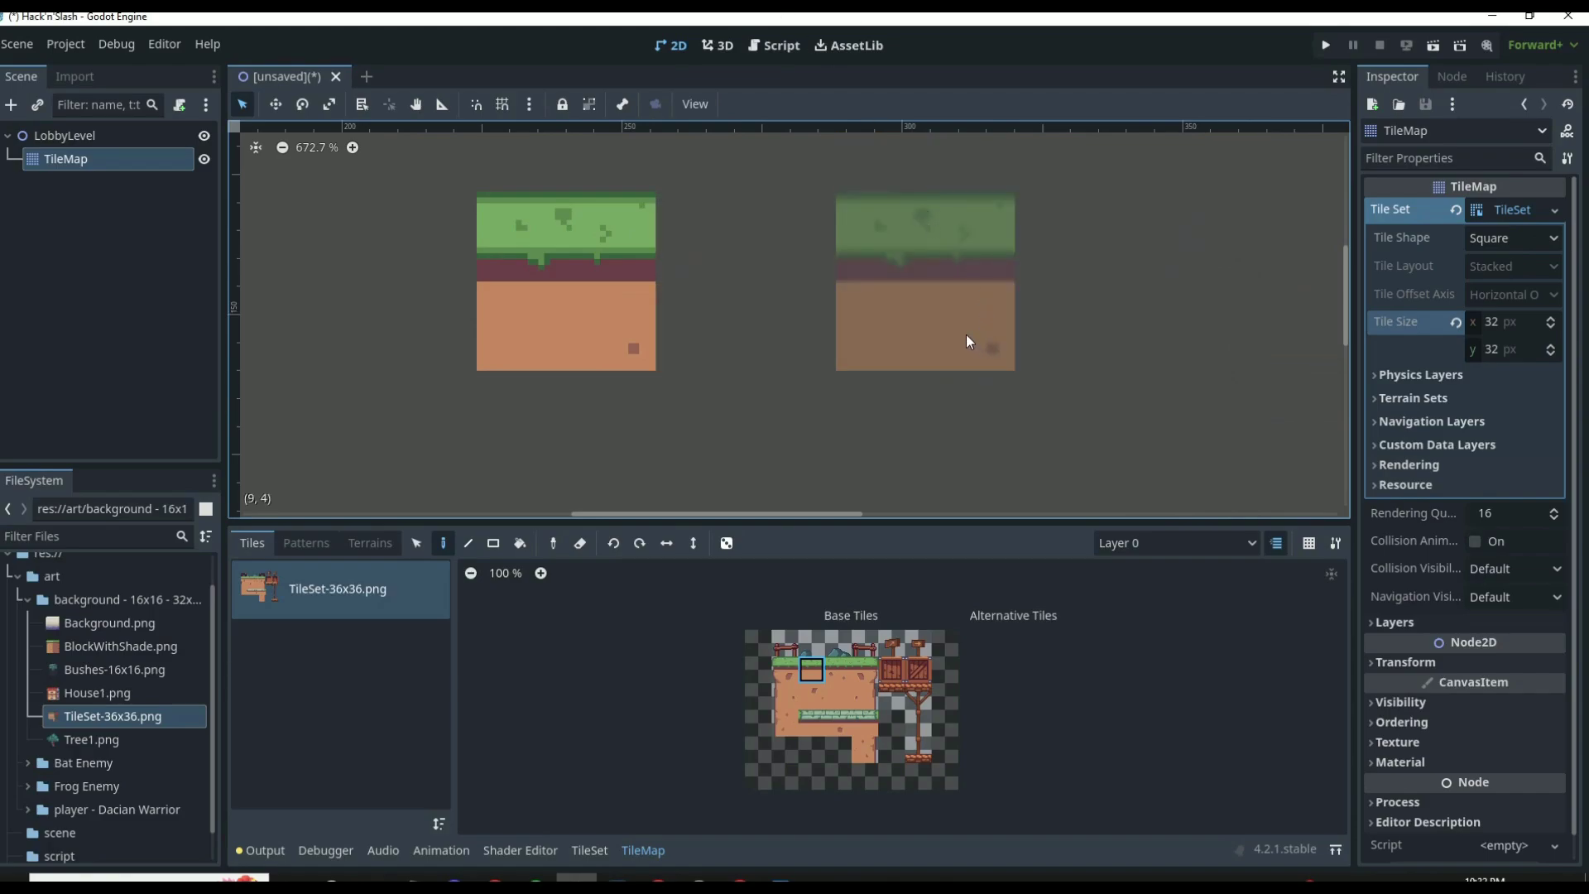
scroll(823, 307, down, 10)
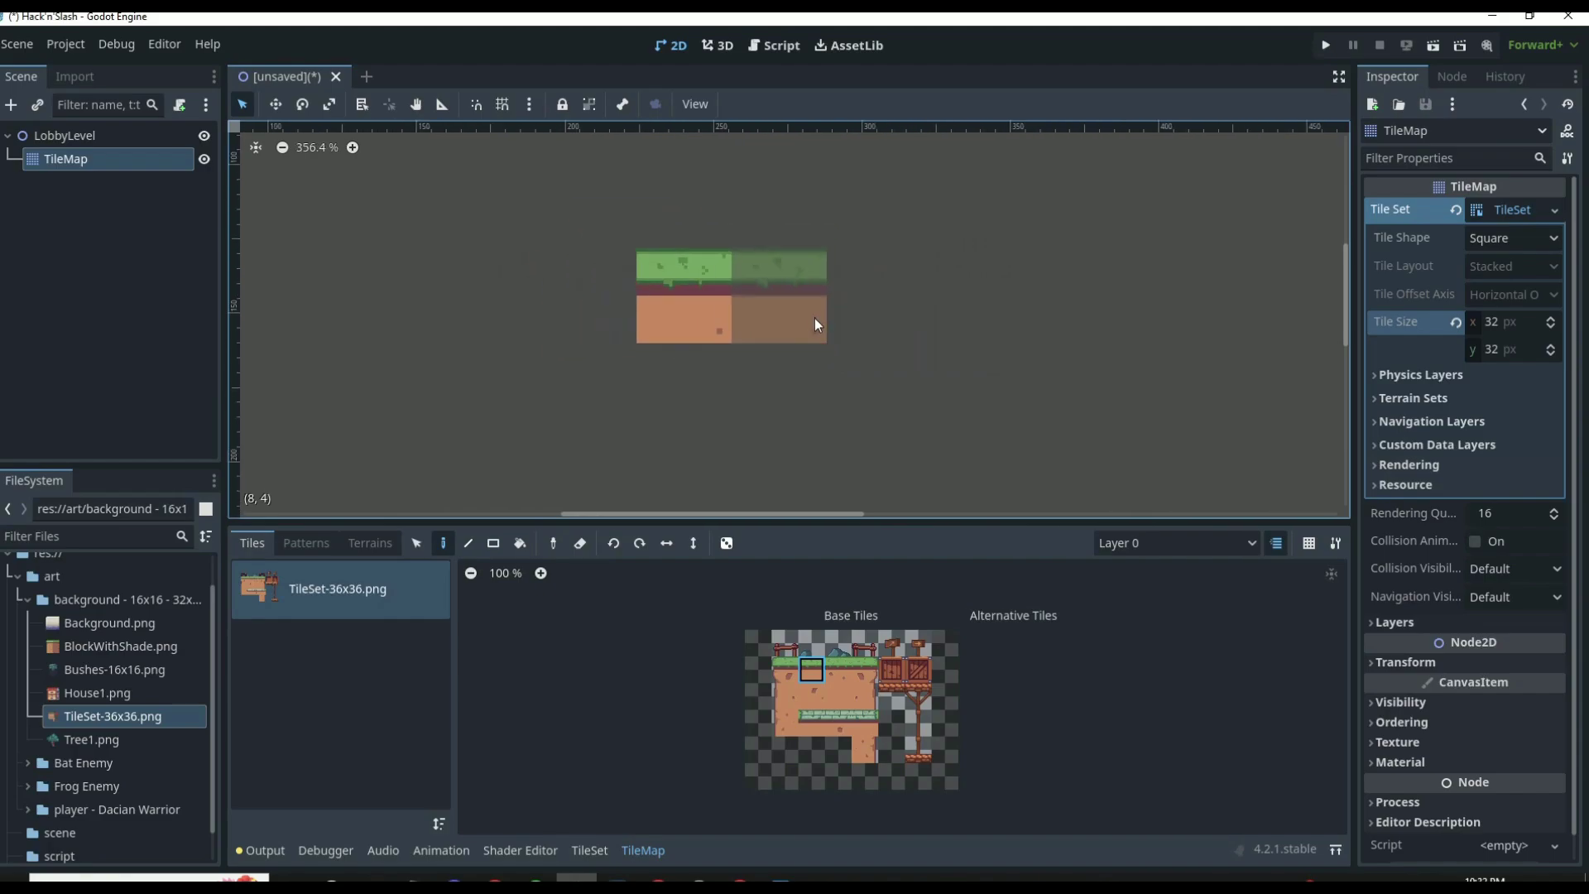
click(820, 319)
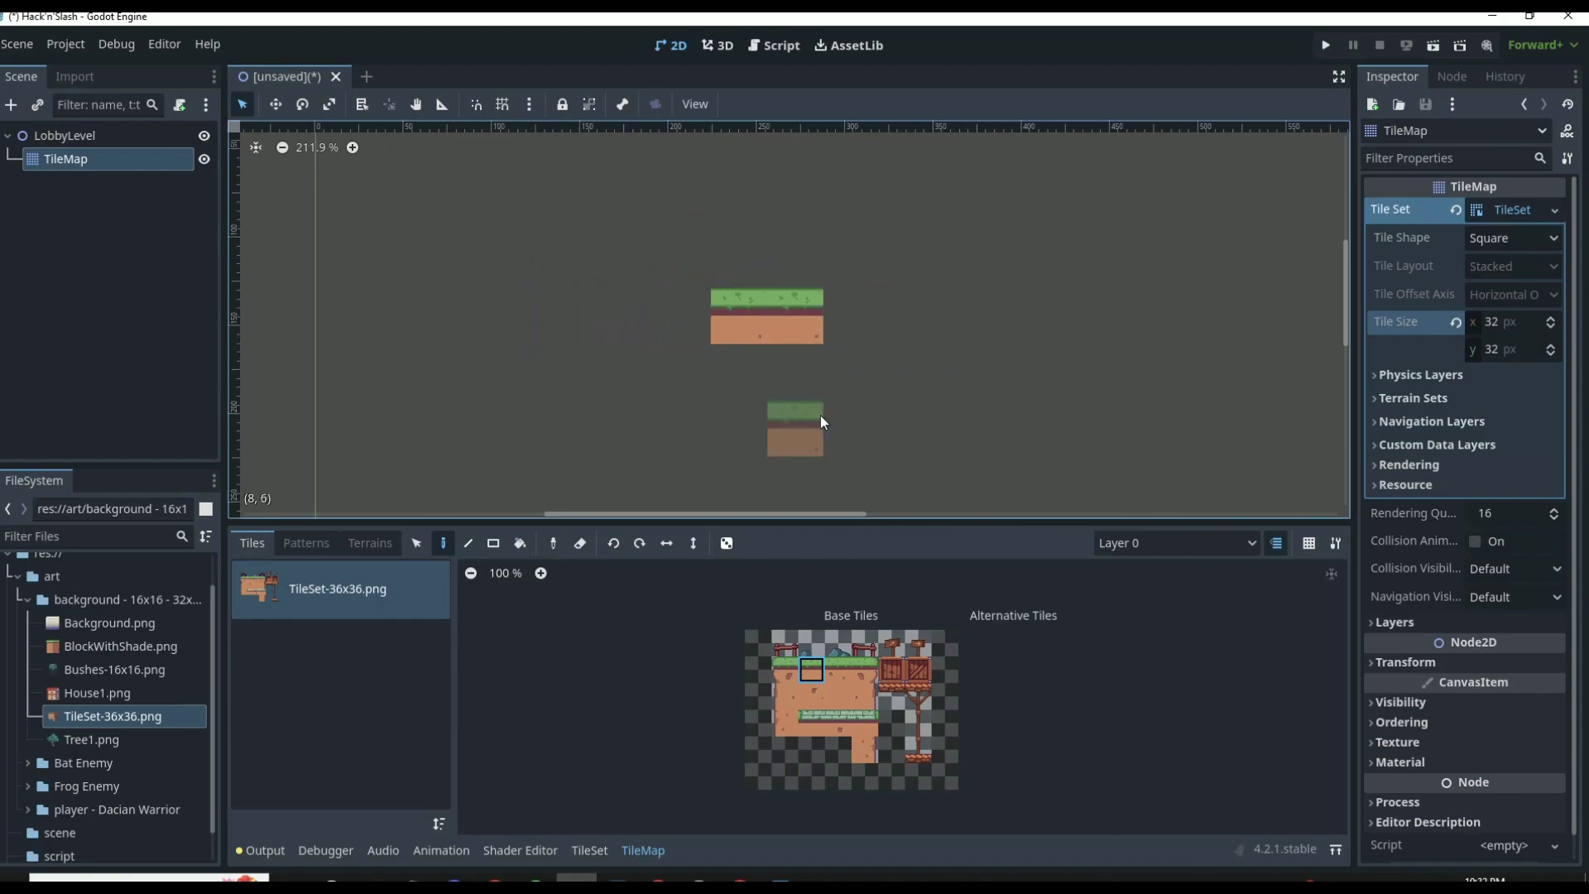
Step: Paint a trial grass row with dirt beneath, erase it, and select the grass-corner tile
click(837, 670)
click(861, 312)
click(865, 671)
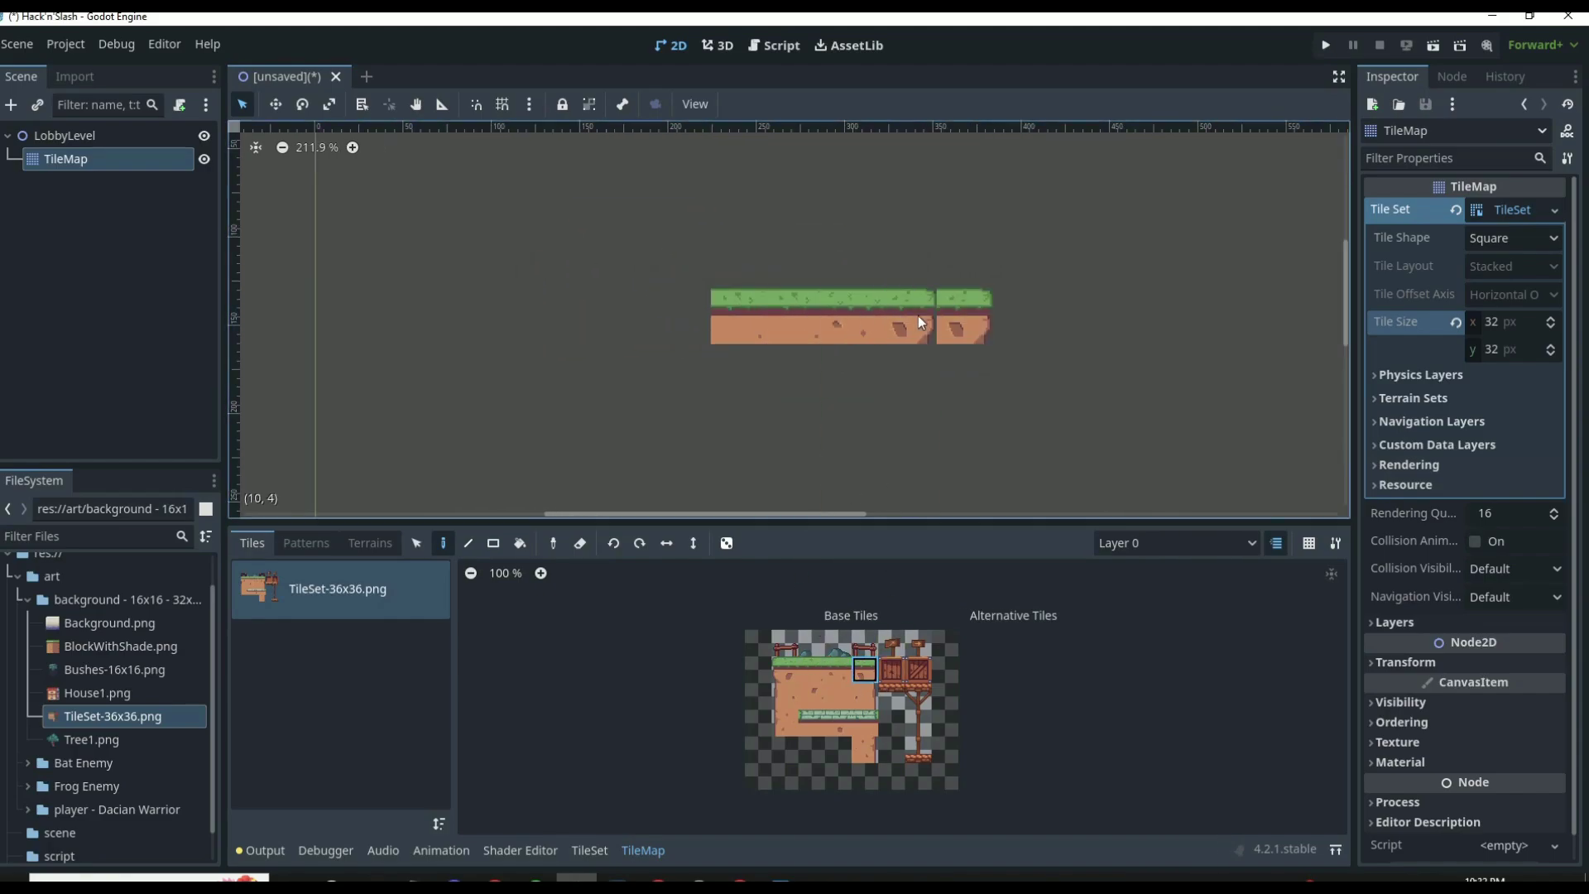
click(865, 694)
drag(910, 372, 914, 426)
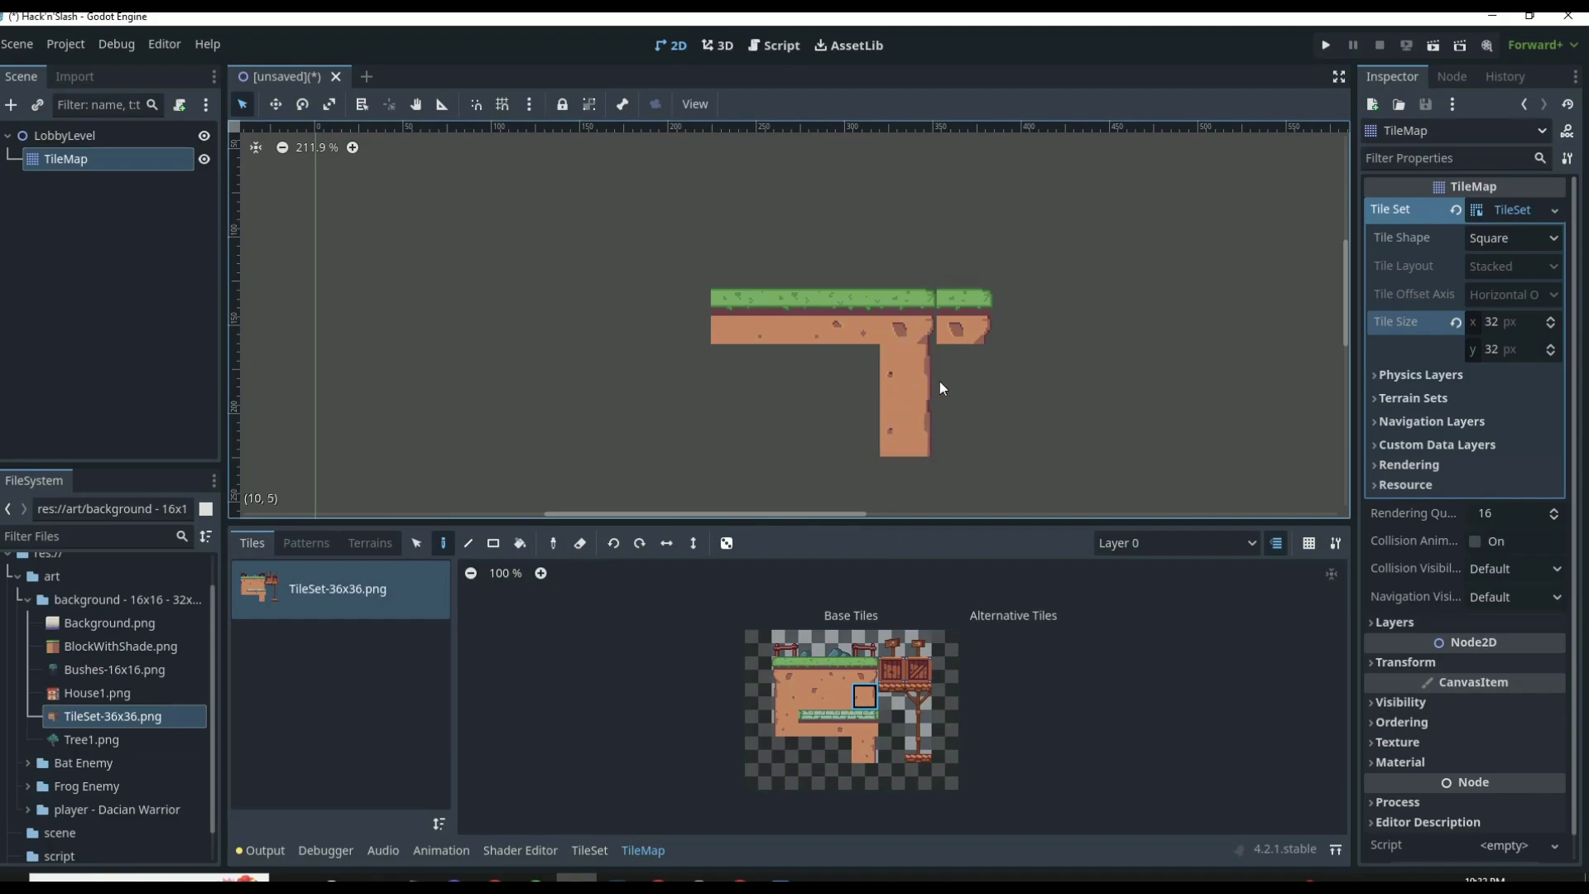
mouse_move(944, 364)
right_down()
mouse_move(760, 306)
mouse_move(910, 436)
mouse_move(894, 374)
right_up()
scroll(891, 369, down, 6)
scroll(890, 369, down, 6)
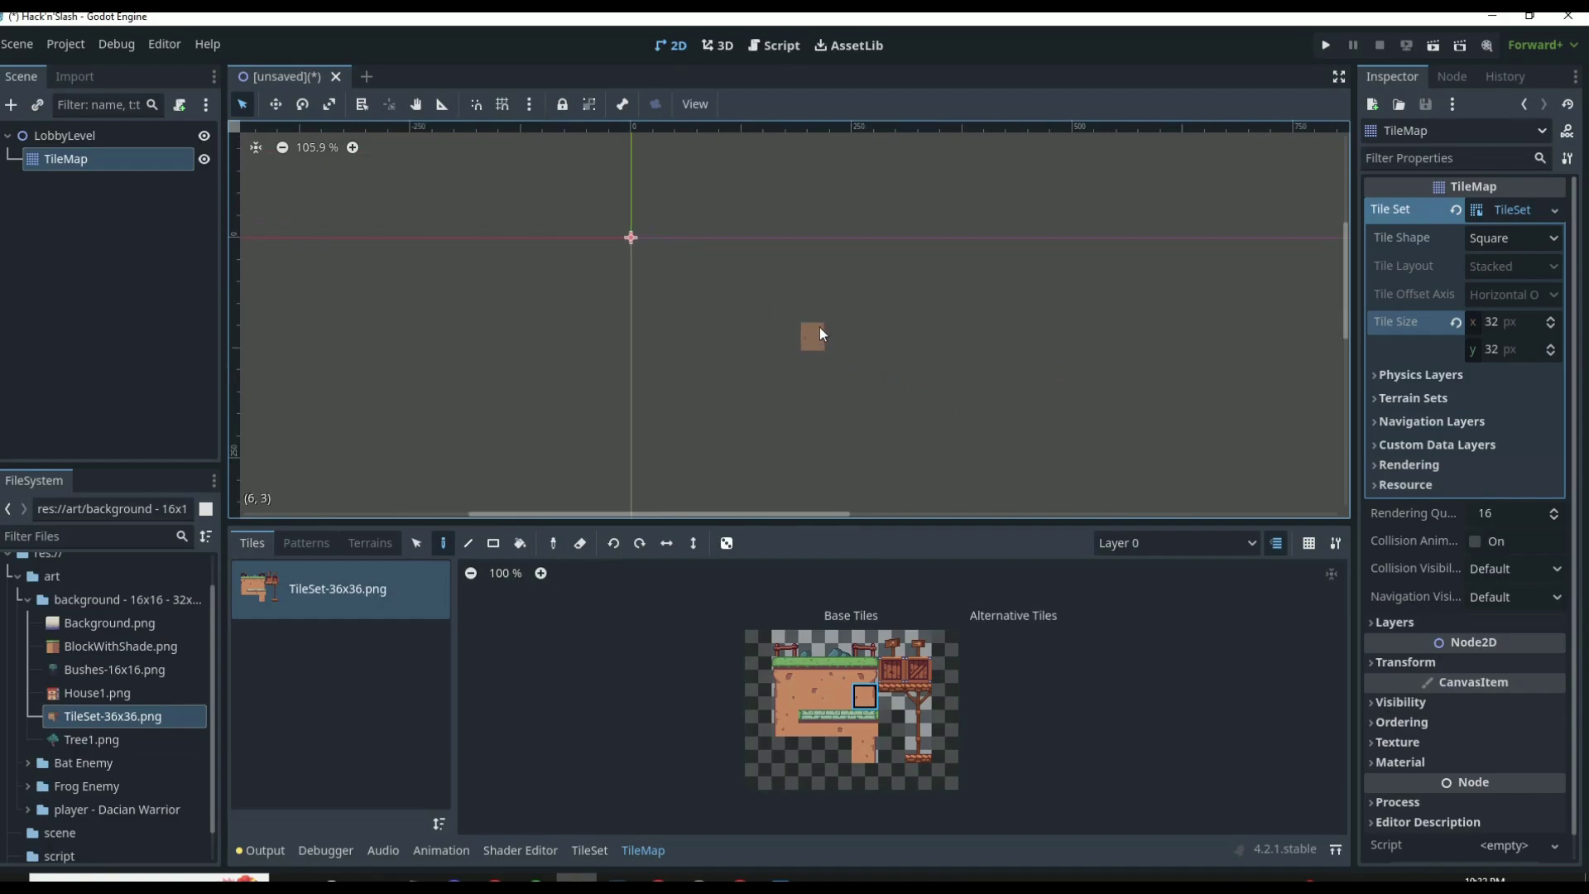
click(785, 670)
scroll(603, 236, up, 2)
Step: Paint the grass corner and a long grass-topped strip running right of the origin
scroll(589, 254, down, 3)
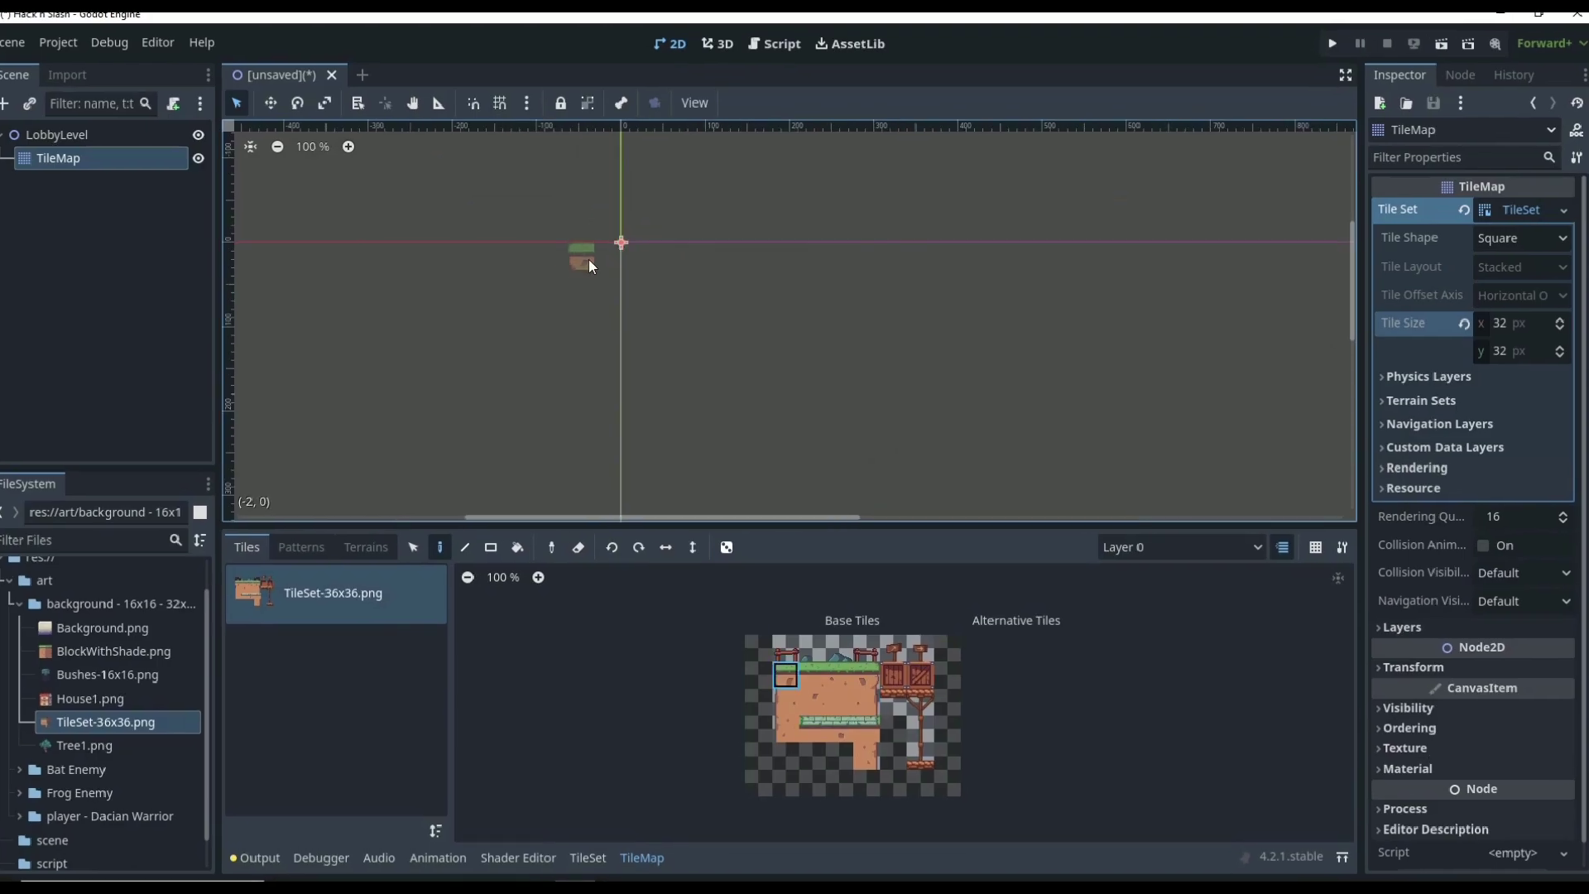
scroll(590, 261, up, 4)
click(625, 455)
scroll(654, 438, down, 3)
scroll(649, 476, up, 5)
click(786, 732)
scroll(728, 356, down, 2)
click(650, 487)
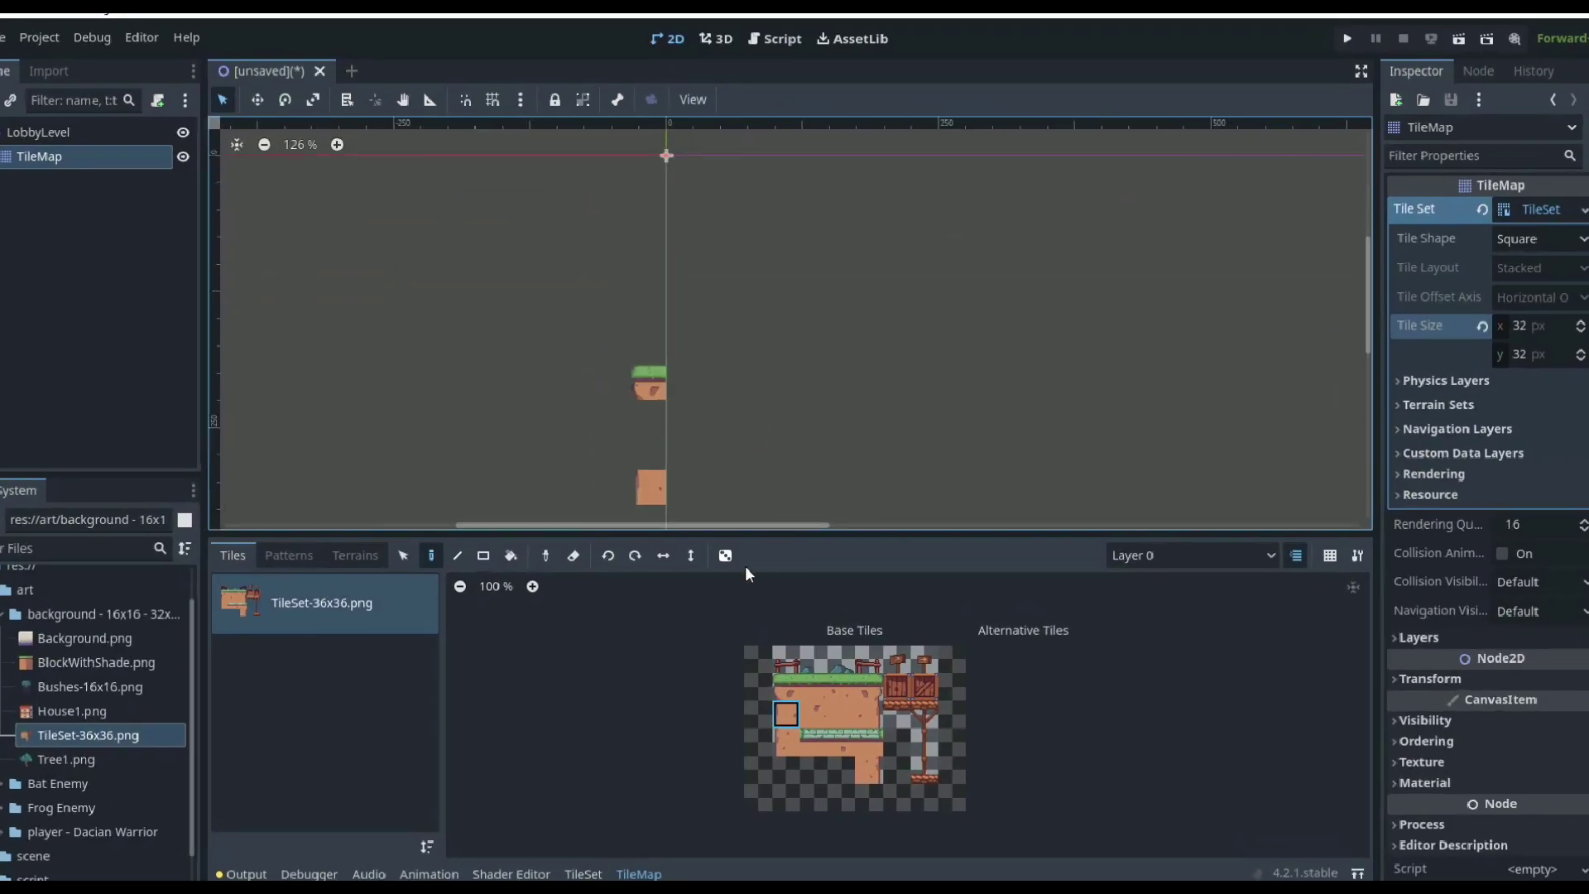
click(786, 705)
drag(657, 454, 654, 421)
click(814, 692)
drag(682, 384, 718, 384)
click(841, 692)
click(928, 383)
click(815, 692)
drag(818, 379, 789, 381)
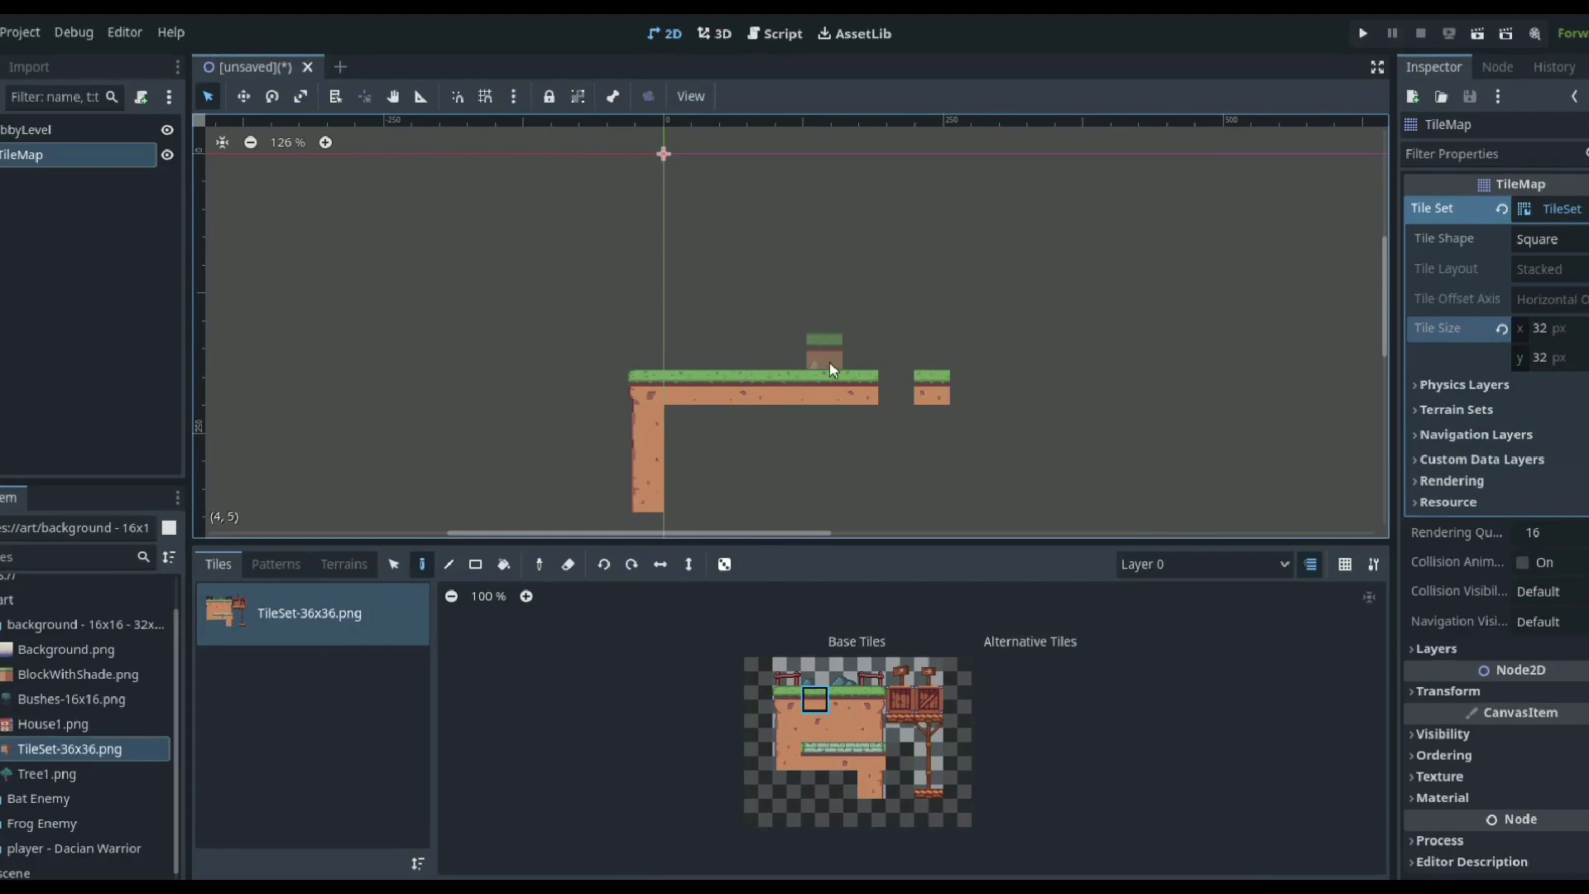
click(870, 692)
click(842, 704)
click(898, 389)
click(967, 389)
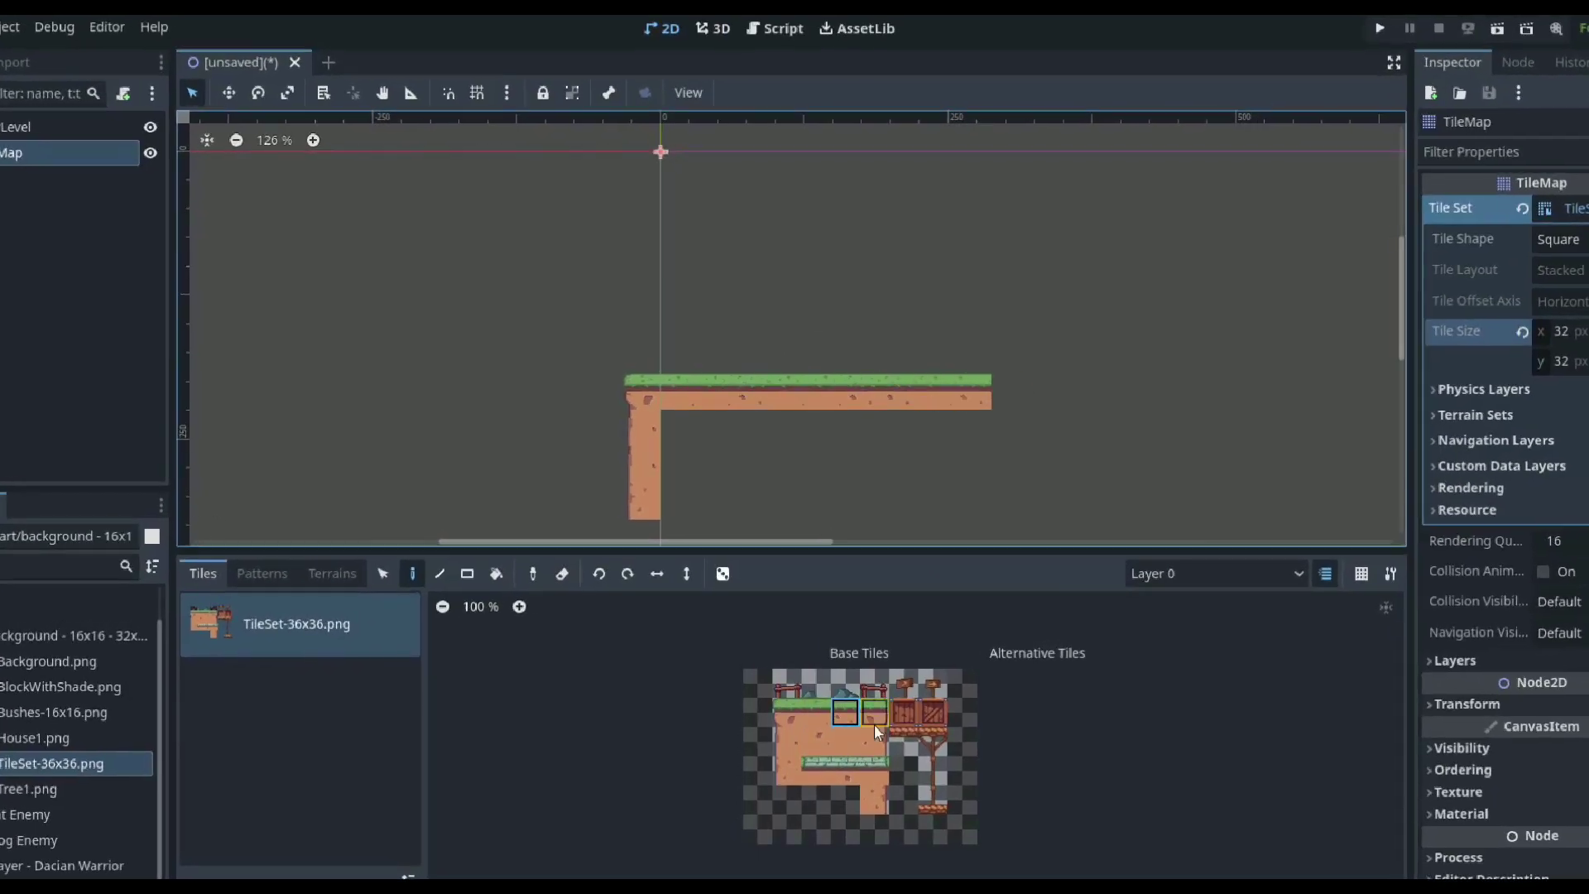
click(873, 707)
click(1076, 389)
click(843, 705)
click(1039, 390)
click(1012, 396)
Step: Fill the right dirt edge and plain and rocky dirt rows beneath the grass
click(876, 745)
click(1085, 431)
click(1085, 464)
click(846, 746)
click(1049, 464)
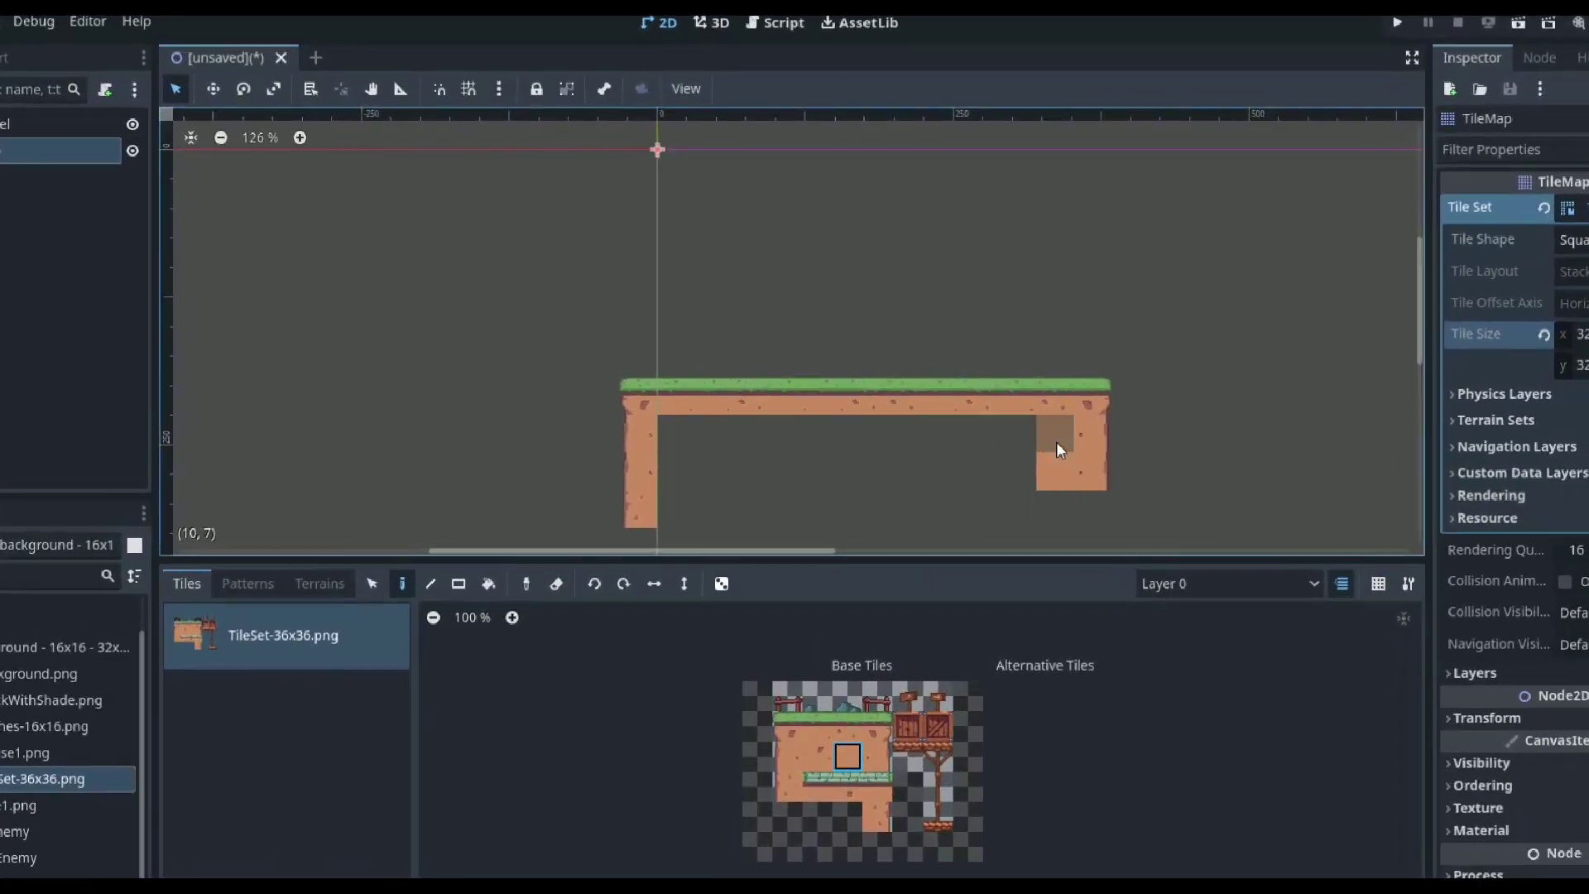
click(1050, 434)
click(817, 746)
click(988, 469)
click(846, 760)
click(1020, 472)
click(818, 760)
click(943, 437)
click(866, 437)
click(829, 470)
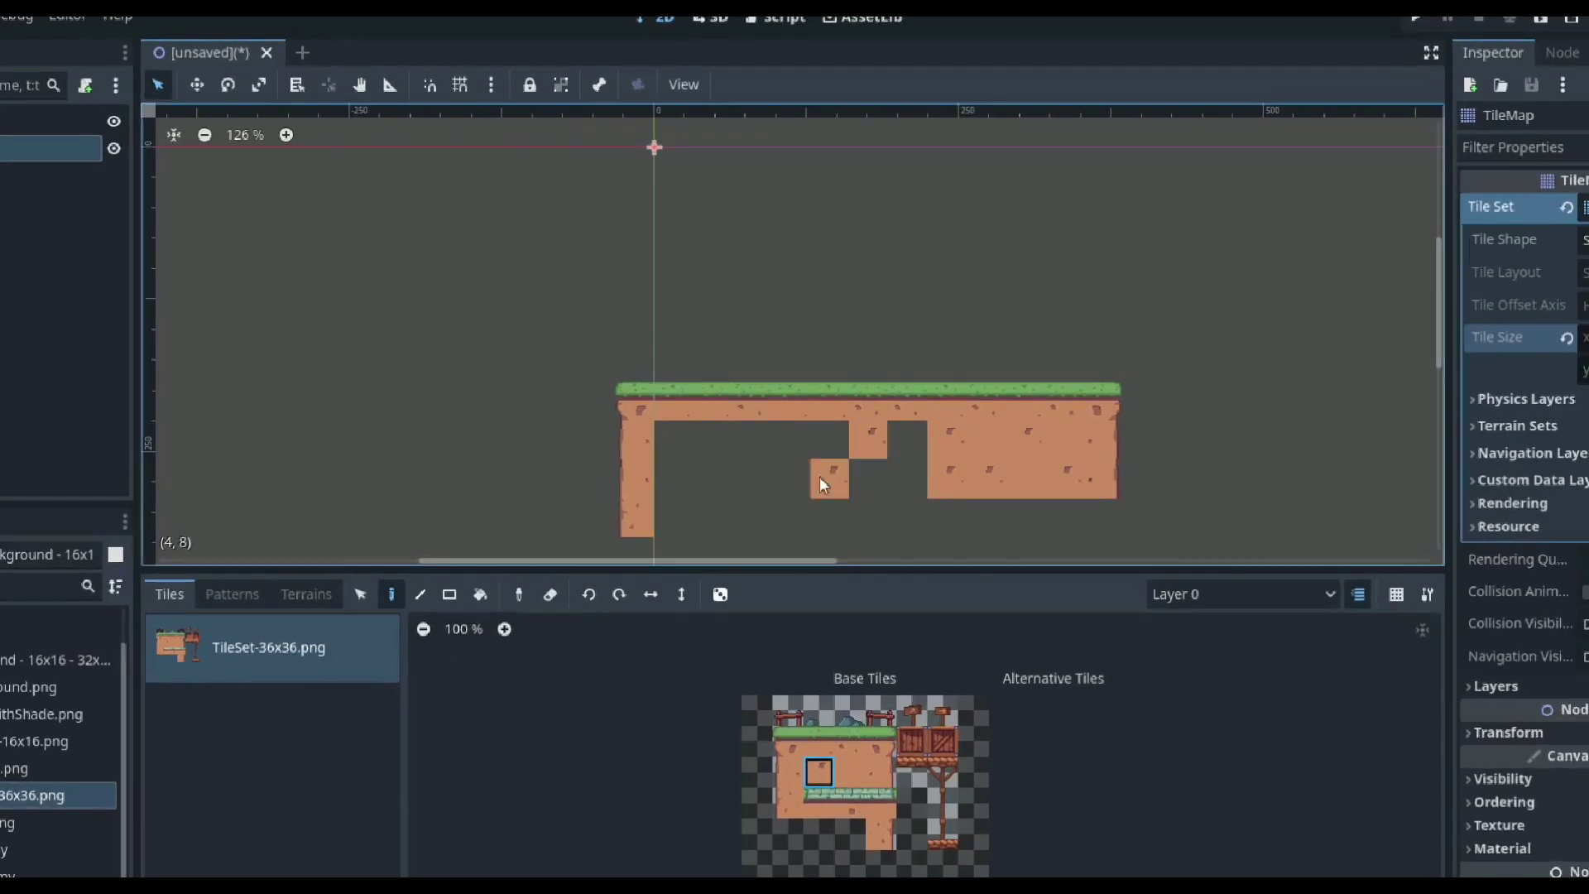
drag(752, 470, 752, 437)
click(844, 774)
drag(673, 480, 712, 515)
drag(791, 480, 830, 441)
click(899, 460)
click(821, 777)
click(1026, 515)
click(861, 515)
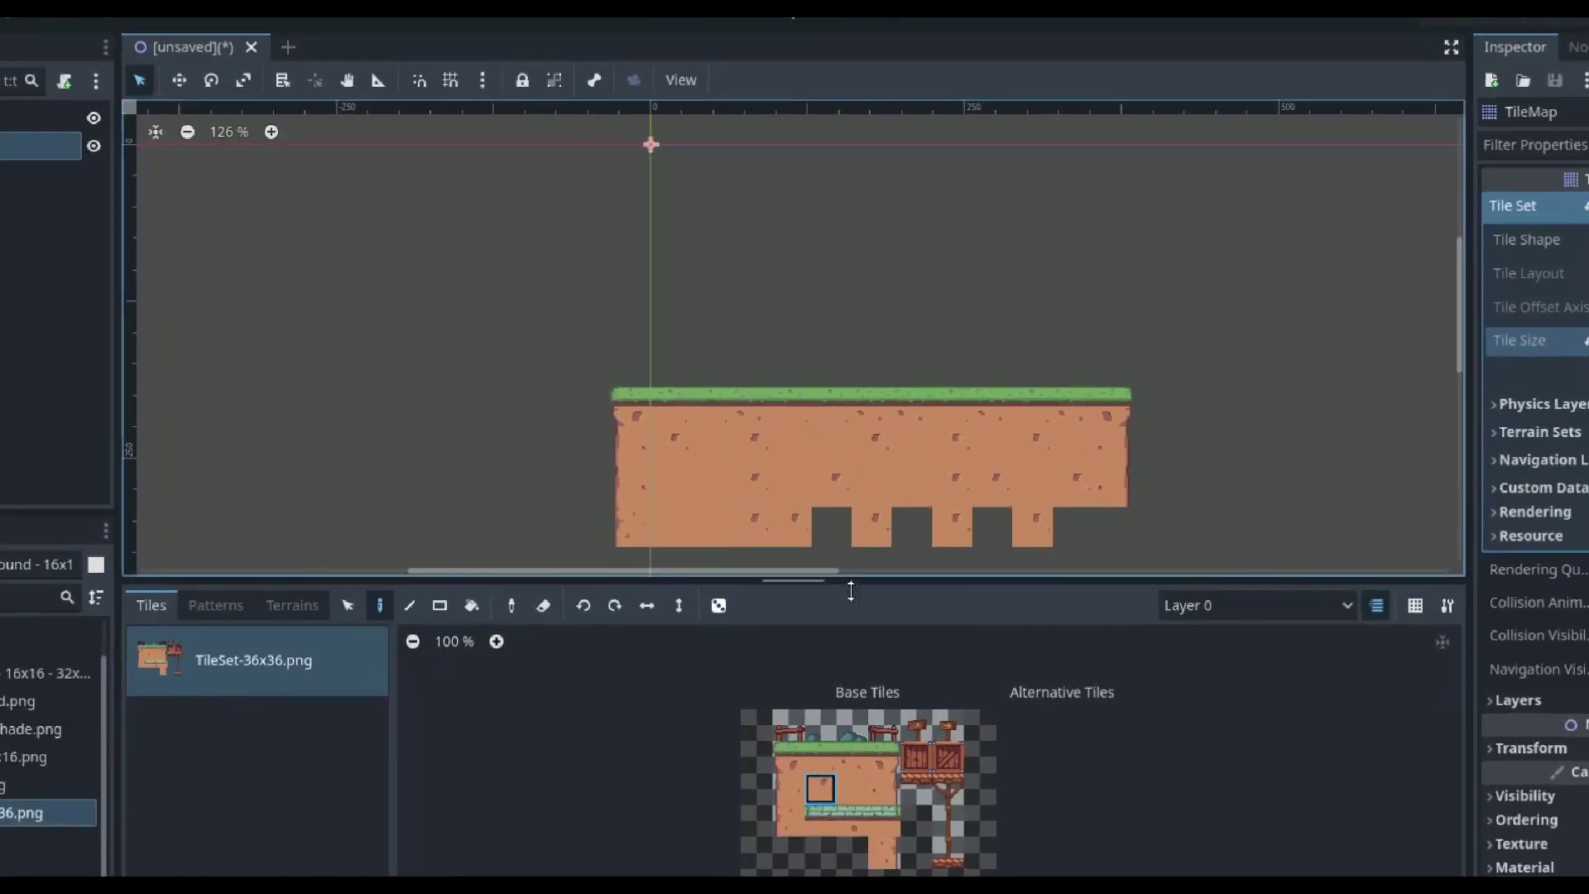
click(845, 778)
Step: Paint the dirt block stepping down at the platform's lower right end
click(884, 792)
click(1114, 526)
scroll(1104, 472, down, 6)
drag(1112, 506, 1113, 535)
click(852, 793)
click(822, 792)
click(1062, 506)
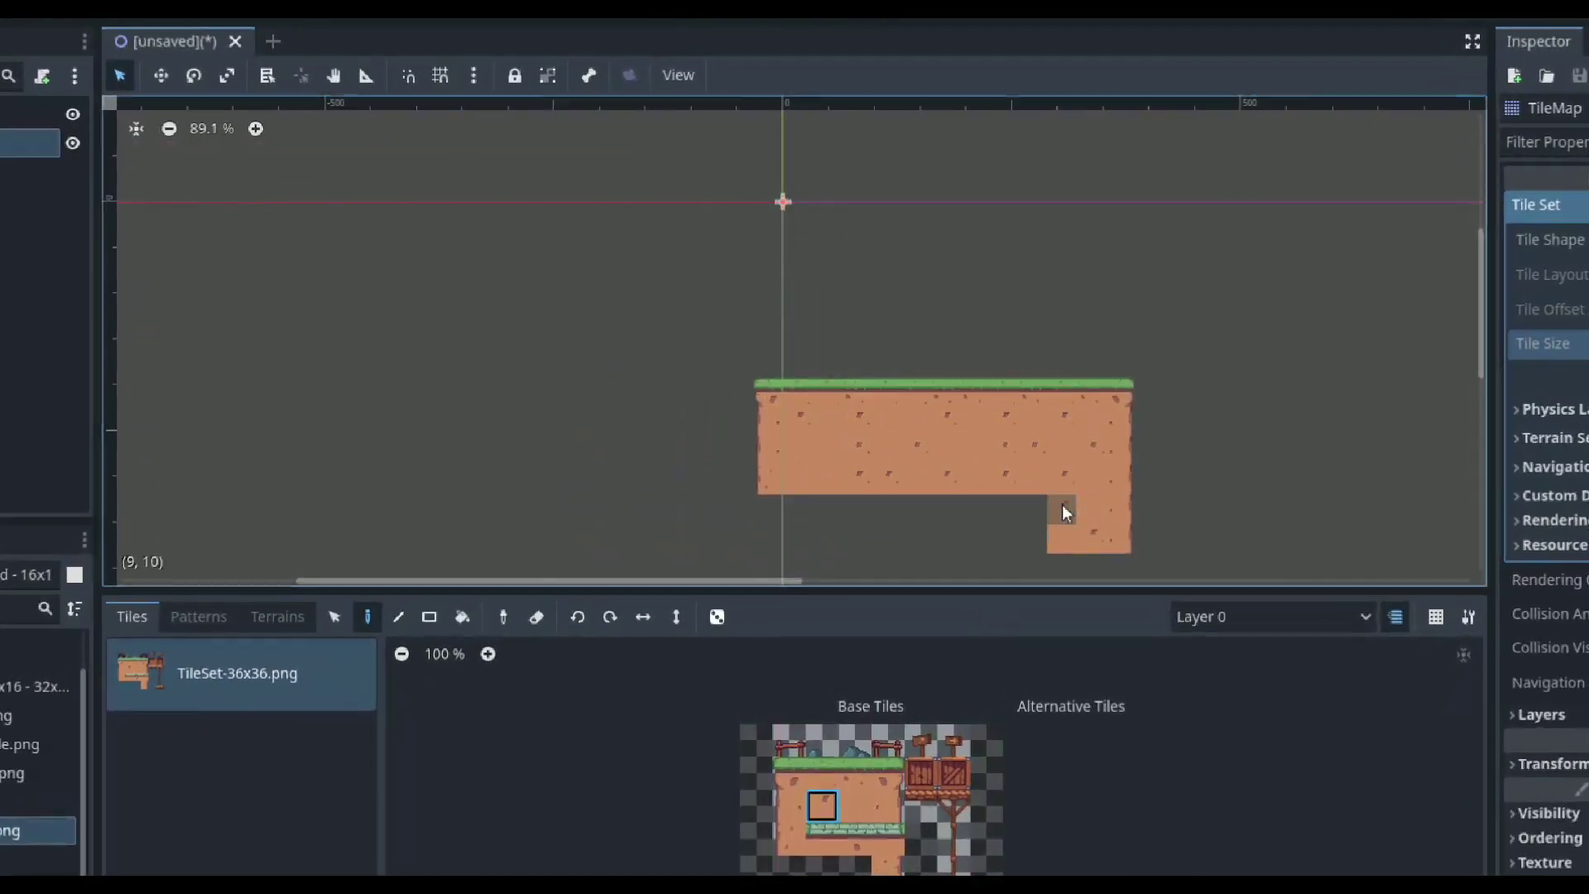
scroll(1091, 331, up, 5)
Step: Stack two wooden crates on the right of the platform, erasing a misplaced one
click(924, 778)
click(979, 346)
click(943, 382)
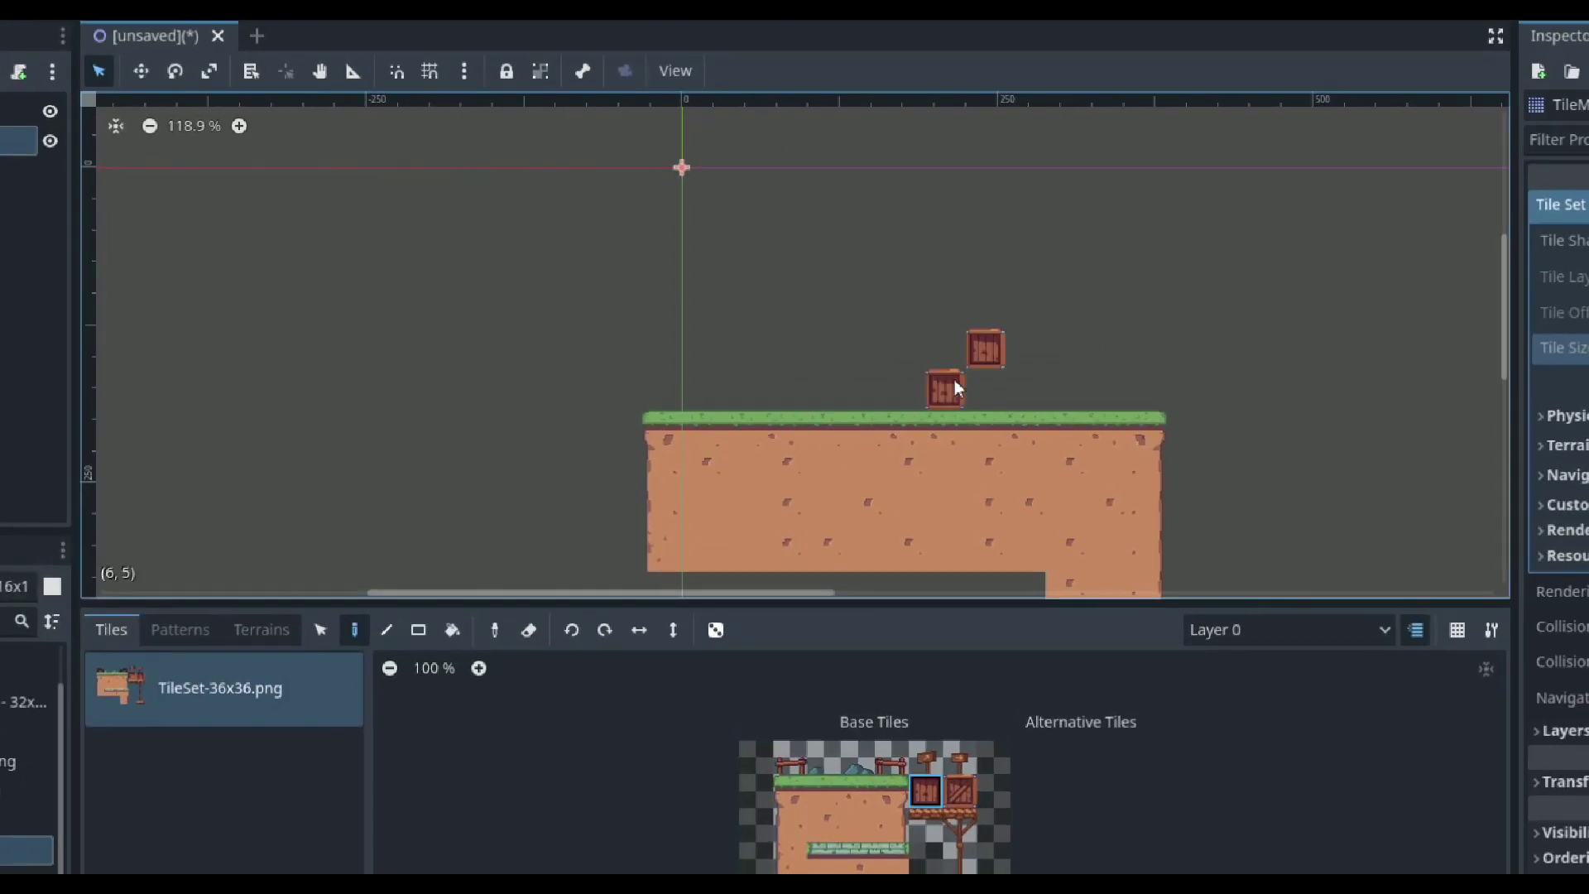
right_click(980, 346)
click(956, 779)
click(940, 347)
Step: Place a stepped group of three crates on the left side of the platform
click(702, 390)
click(741, 390)
click(741, 350)
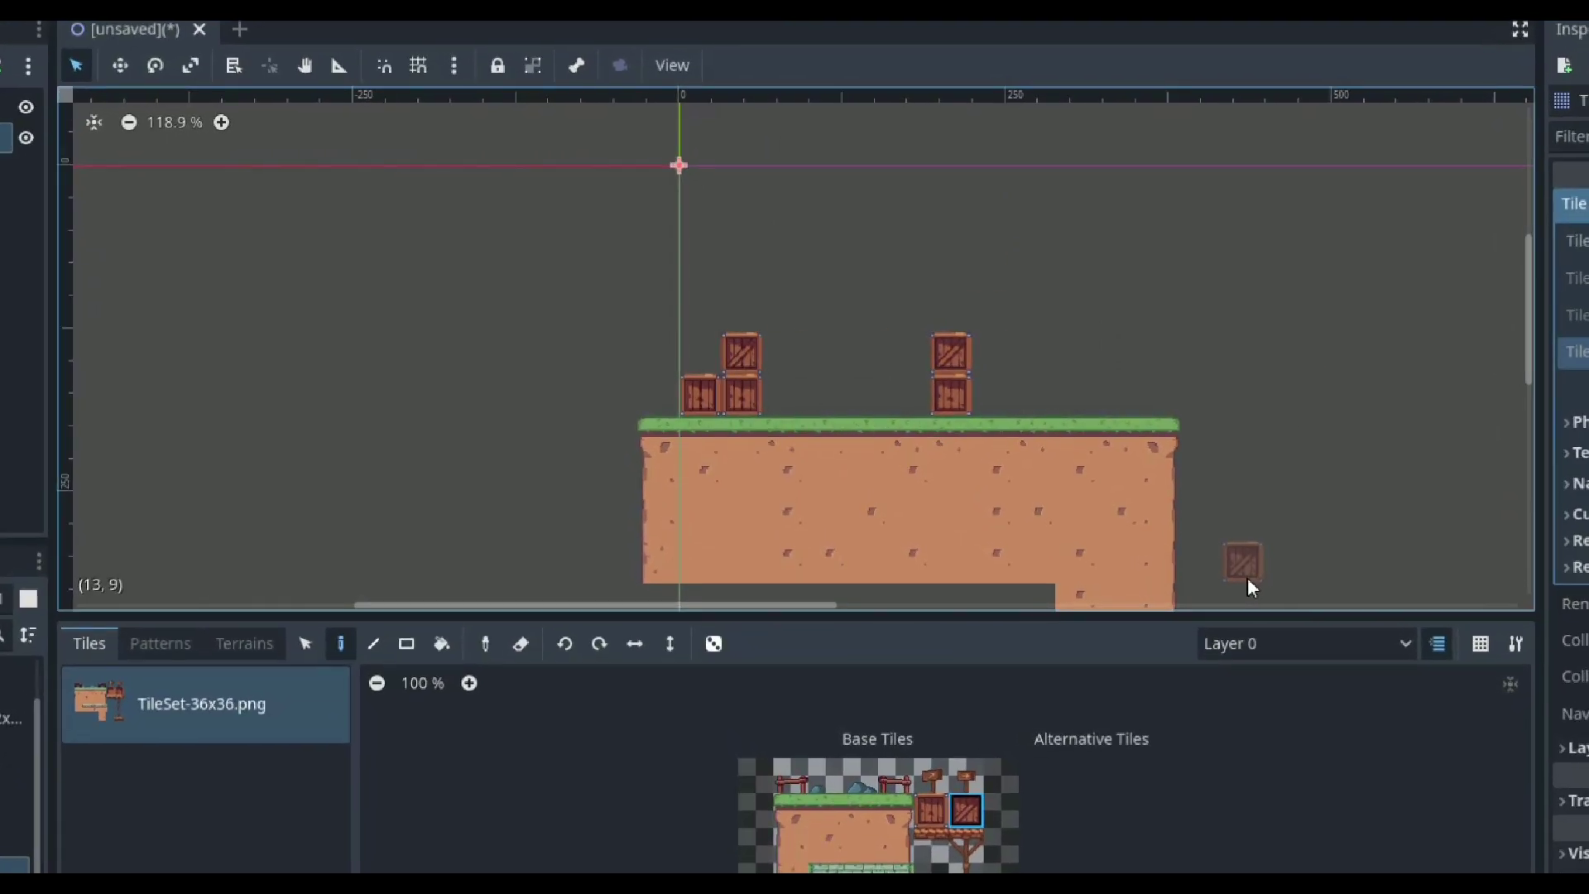
scroll(1245, 579, down, 7)
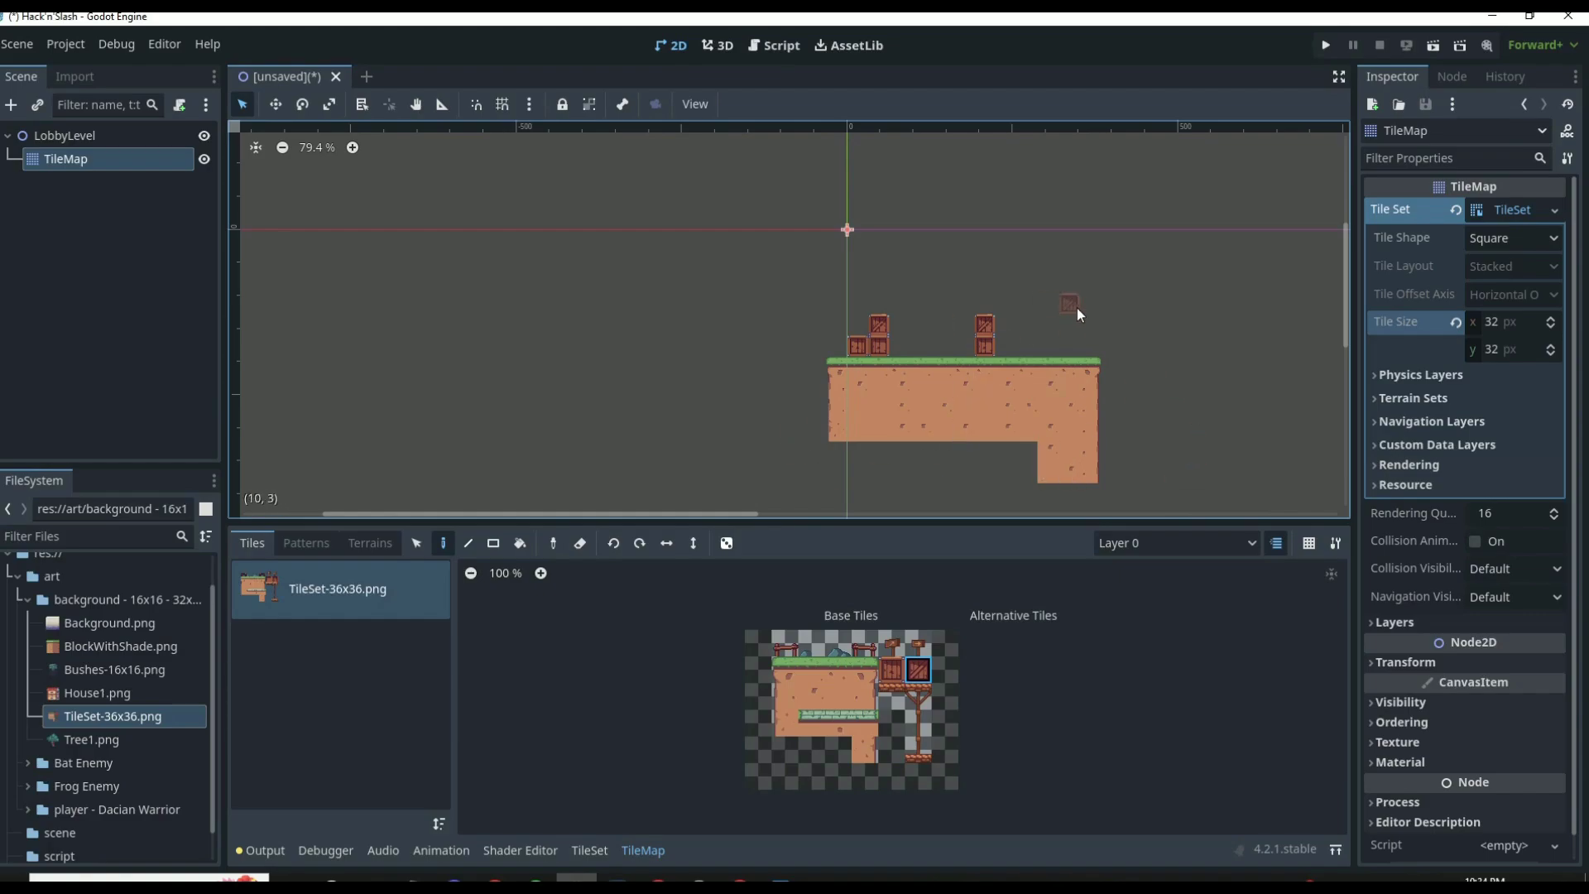
scroll(1076, 308, up, 4)
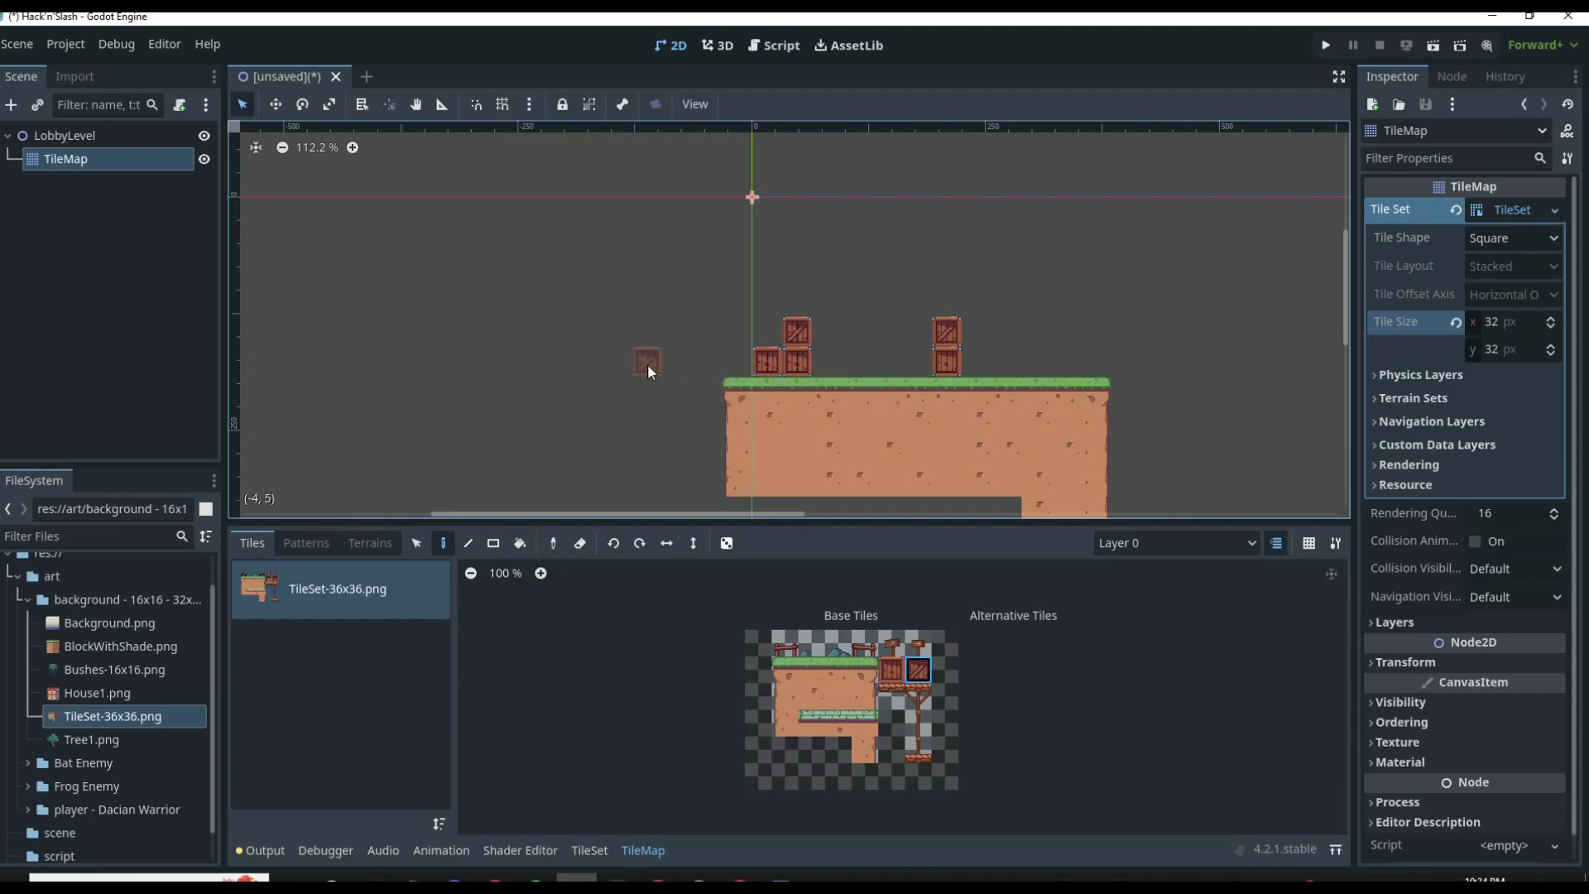
click(82, 135)
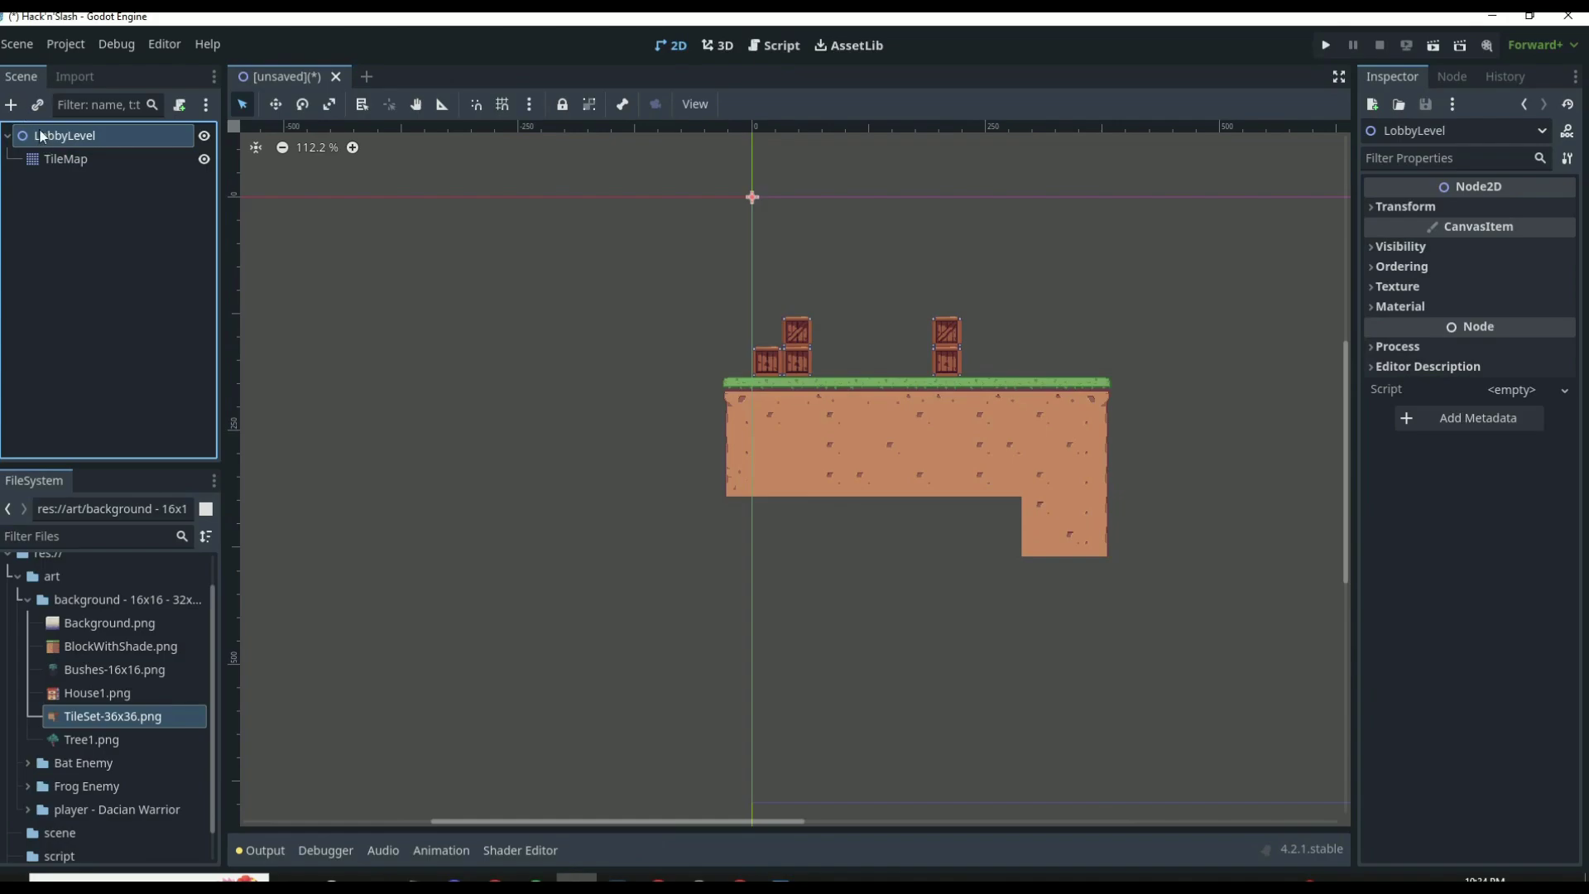
Step: Rename the painted TileMap node to GroundTileMap
double_click(53, 160)
text(Ground)
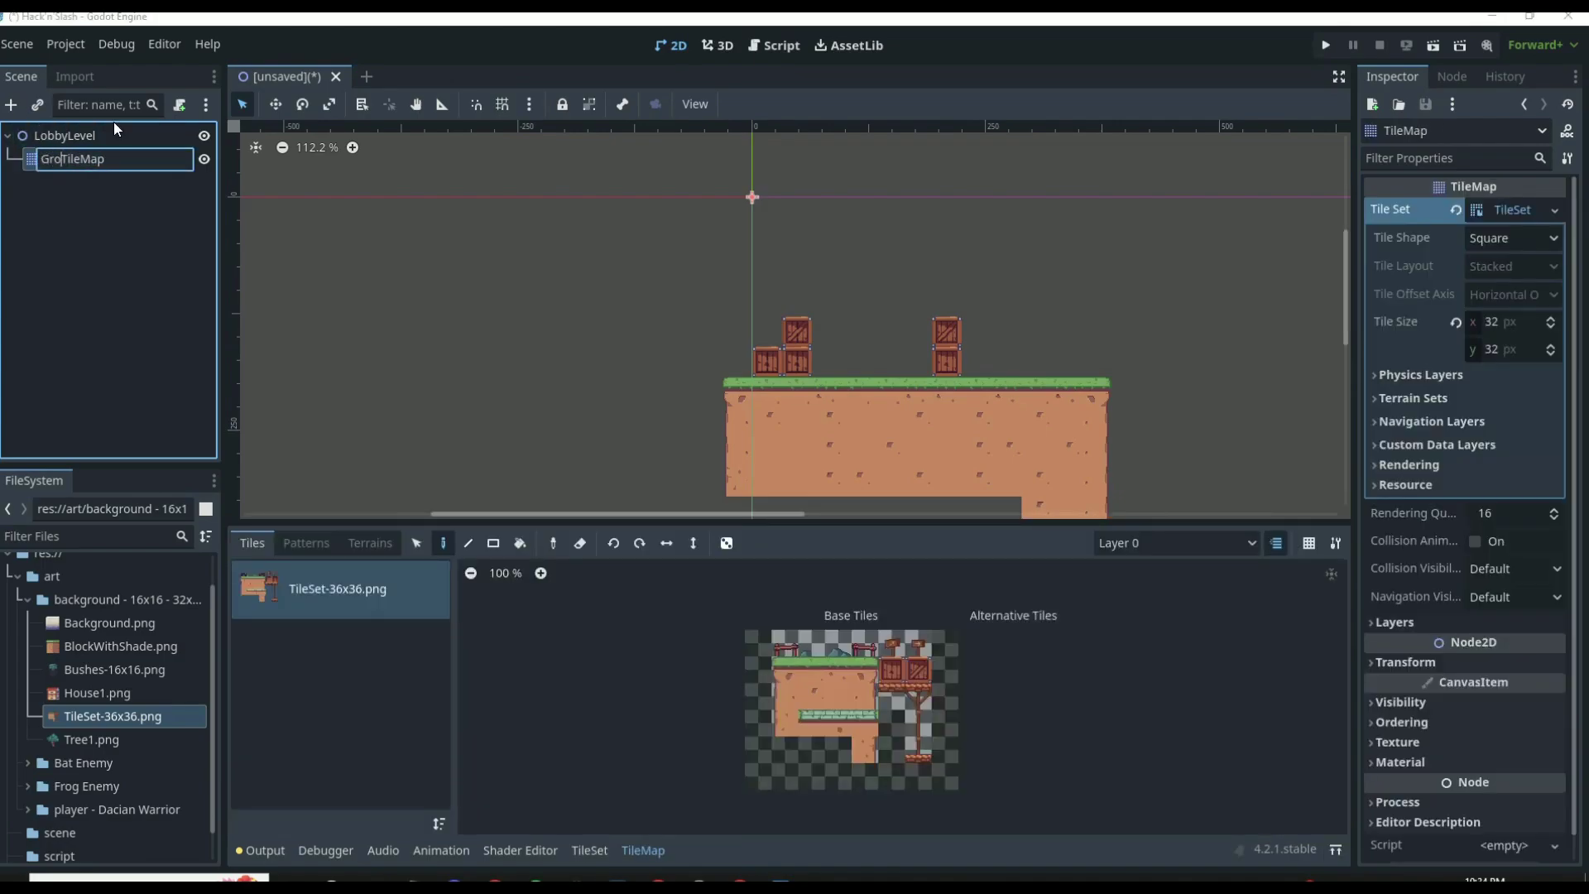
key(Return)
Step: Add a new TileMap child under LobbyLevel and name it BushTileMap
click(66, 135)
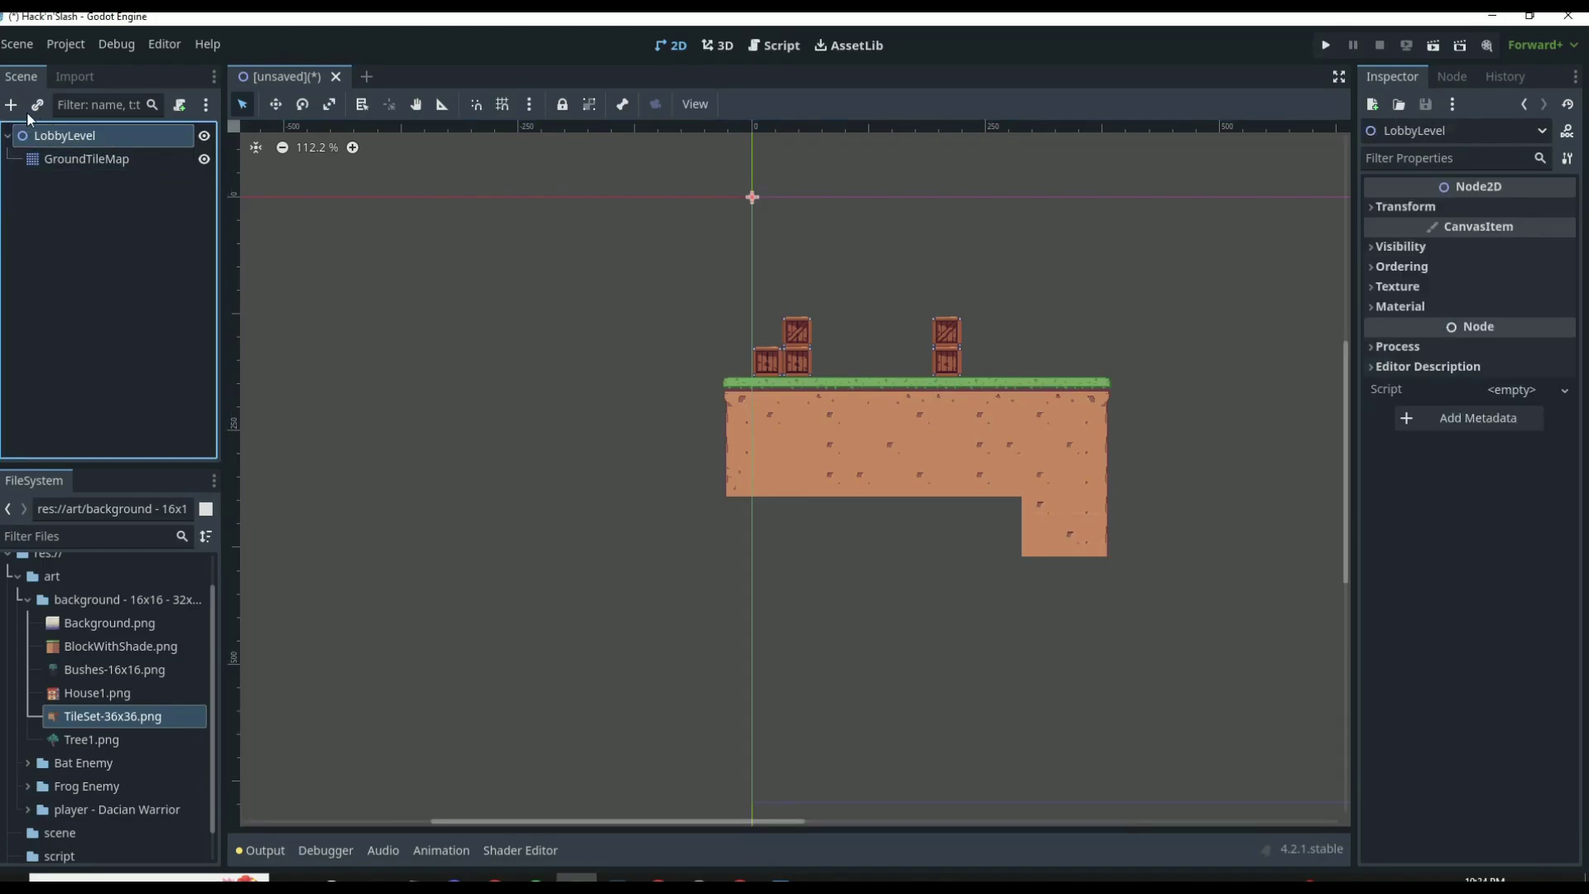
click(11, 104)
text(tilemap)
key(Return)
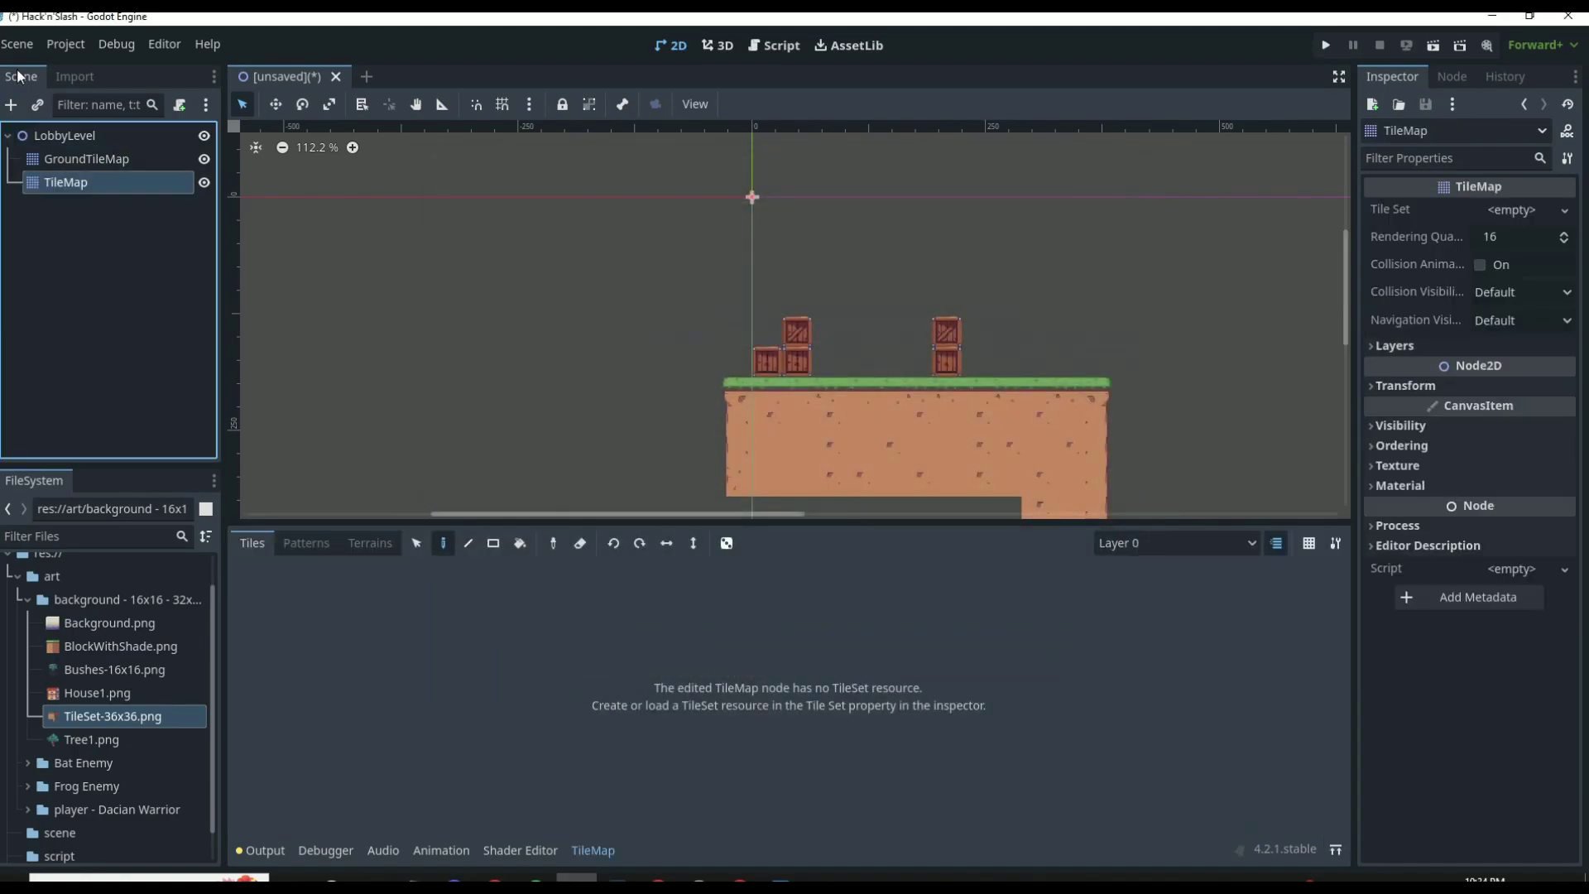
double_click(83, 183)
text(B)
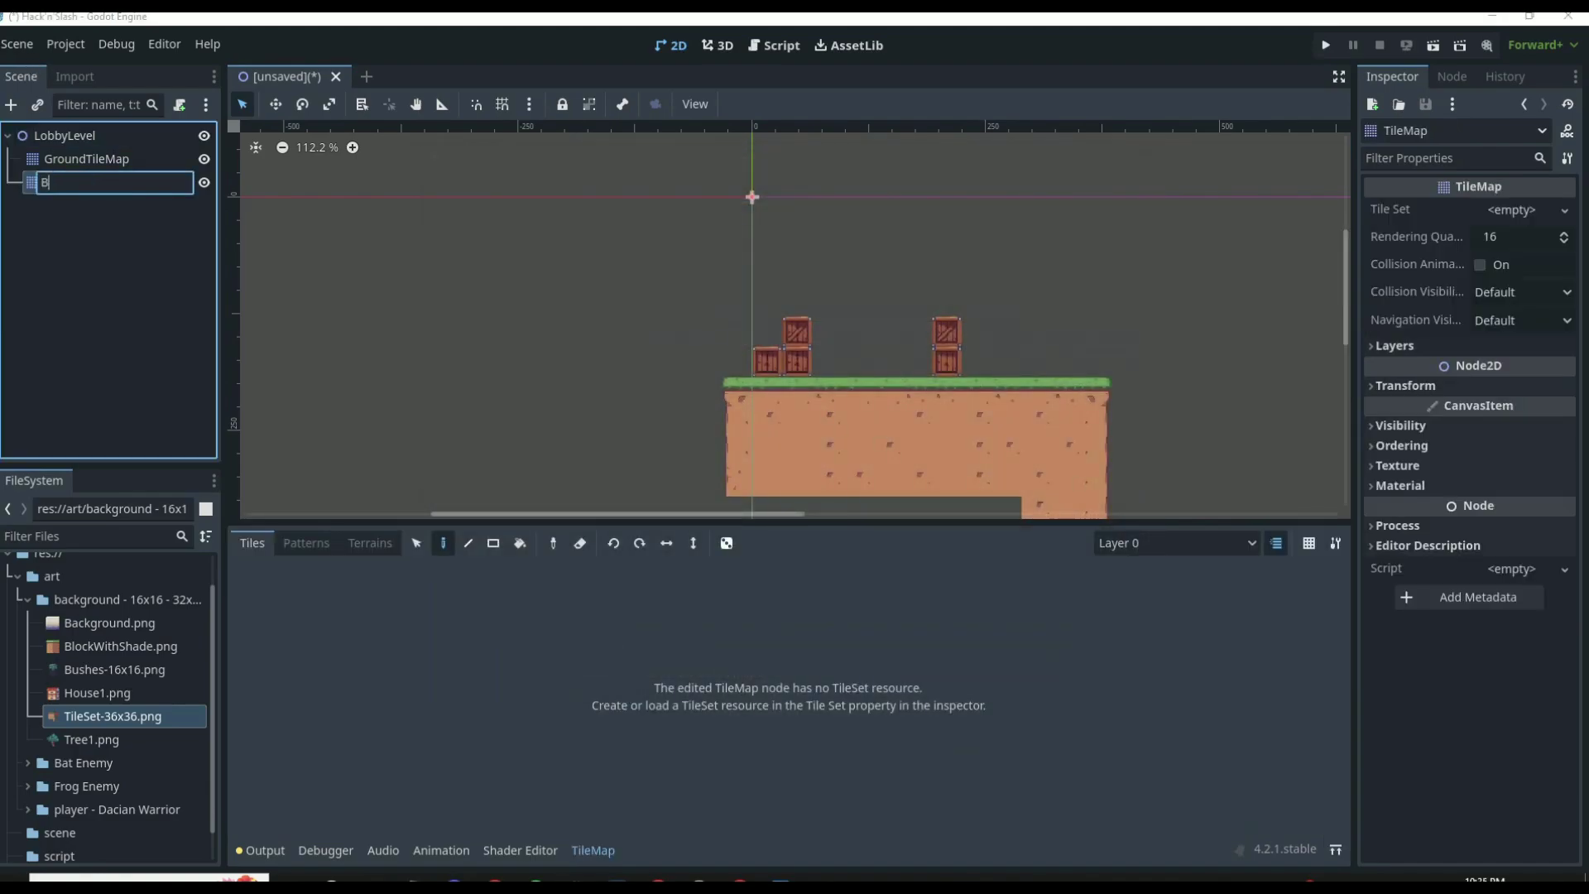
text(ushTileMap)
key(Return)
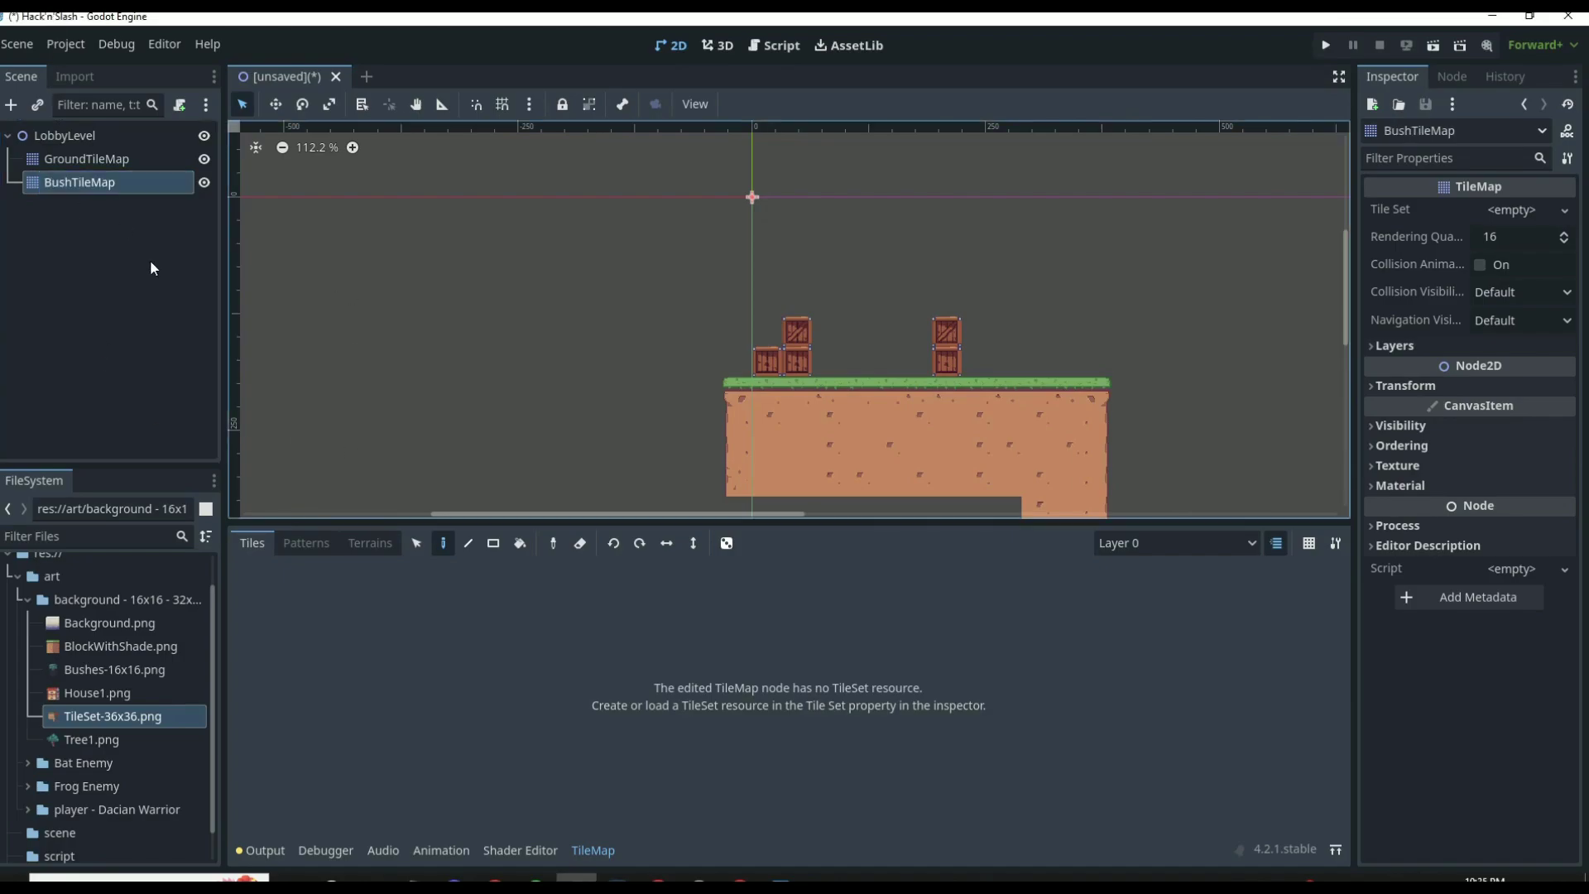
Step: Give BushTileMap a new 16 px TileSet with Bushes-16x16.png as an auto-tiled atlas source
click(1511, 210)
click(1511, 241)
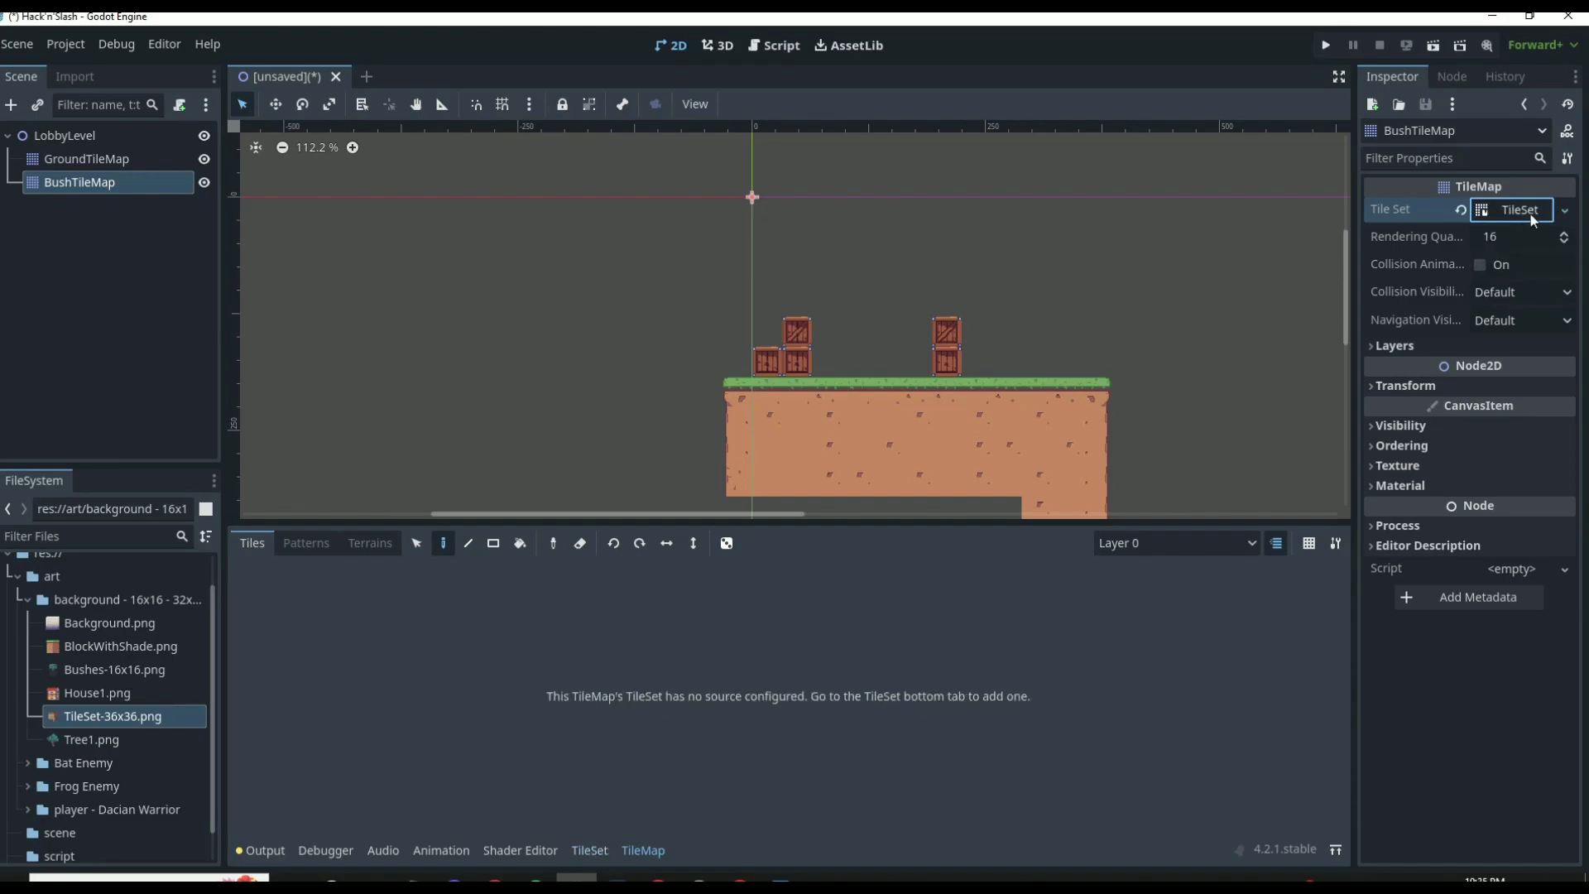
click(1528, 213)
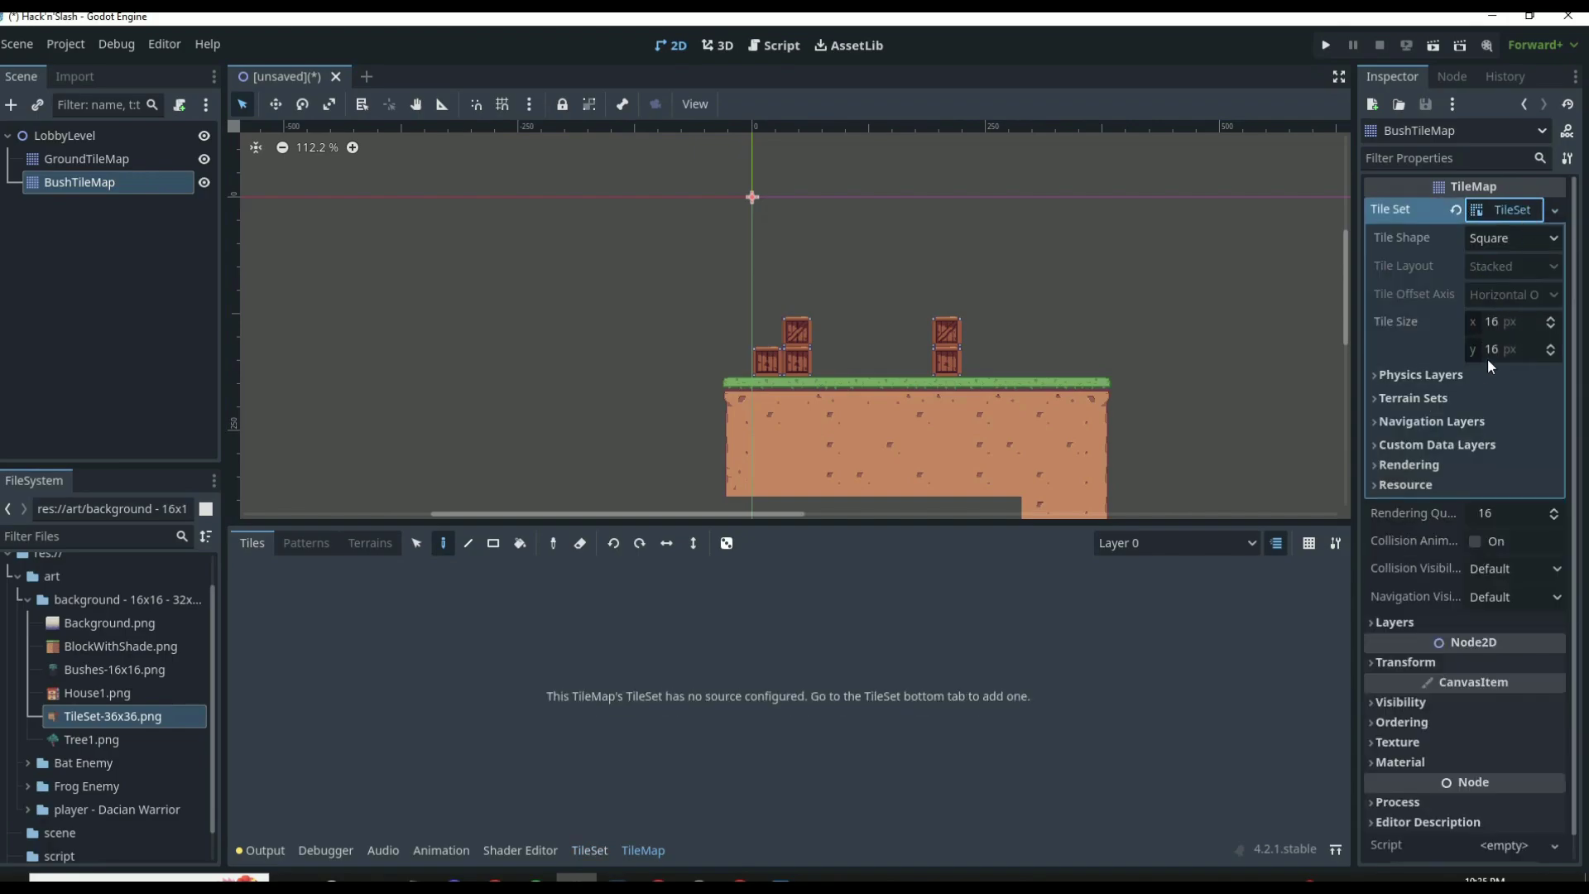
click(590, 851)
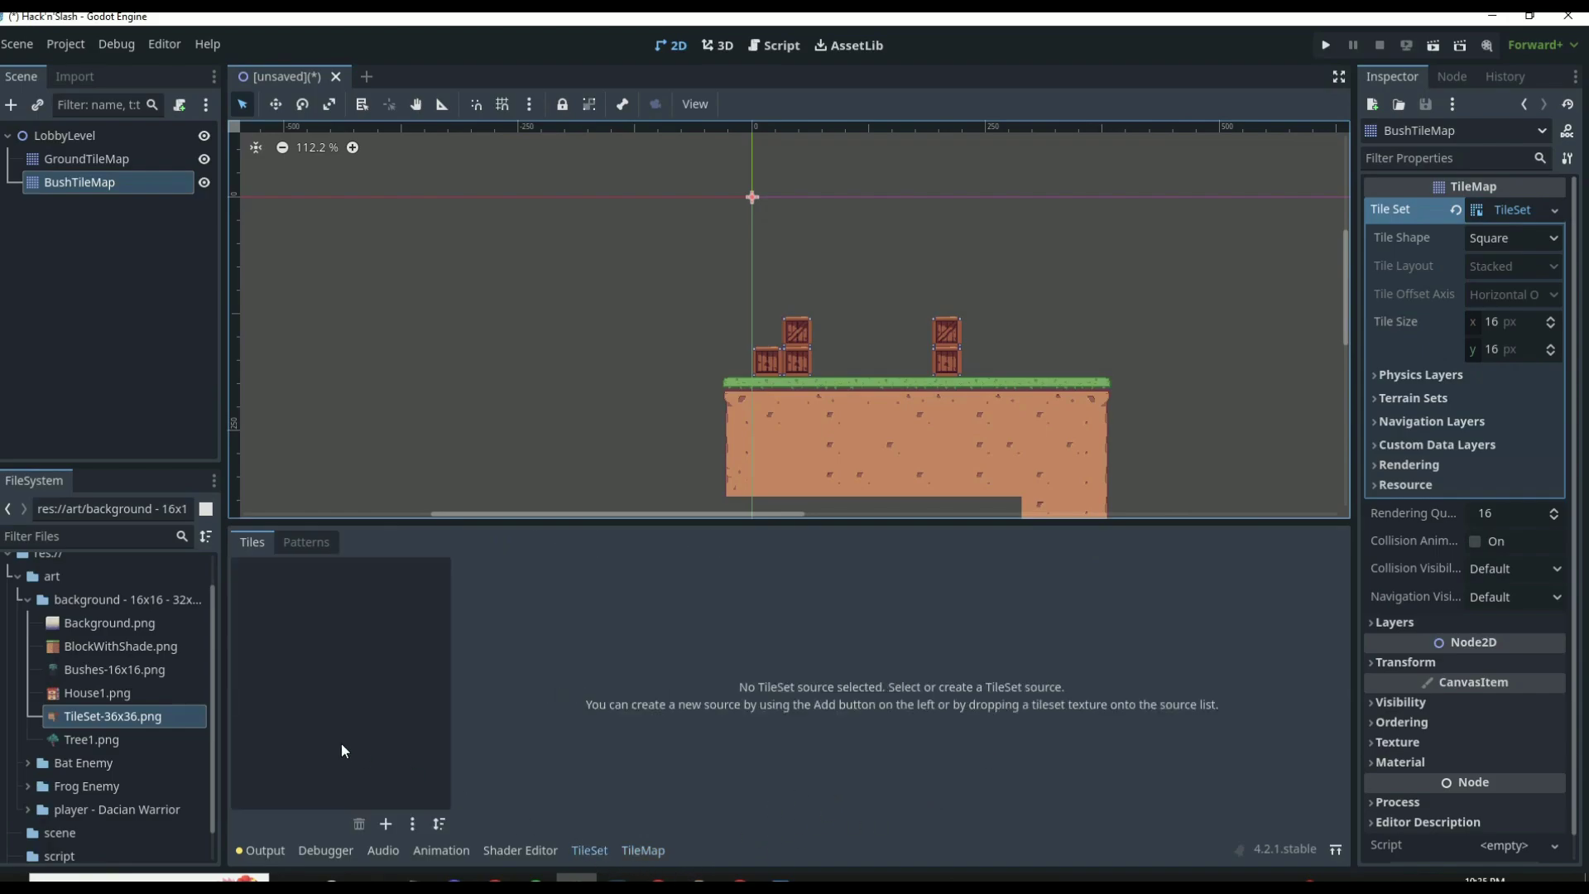
drag(76, 671, 331, 662)
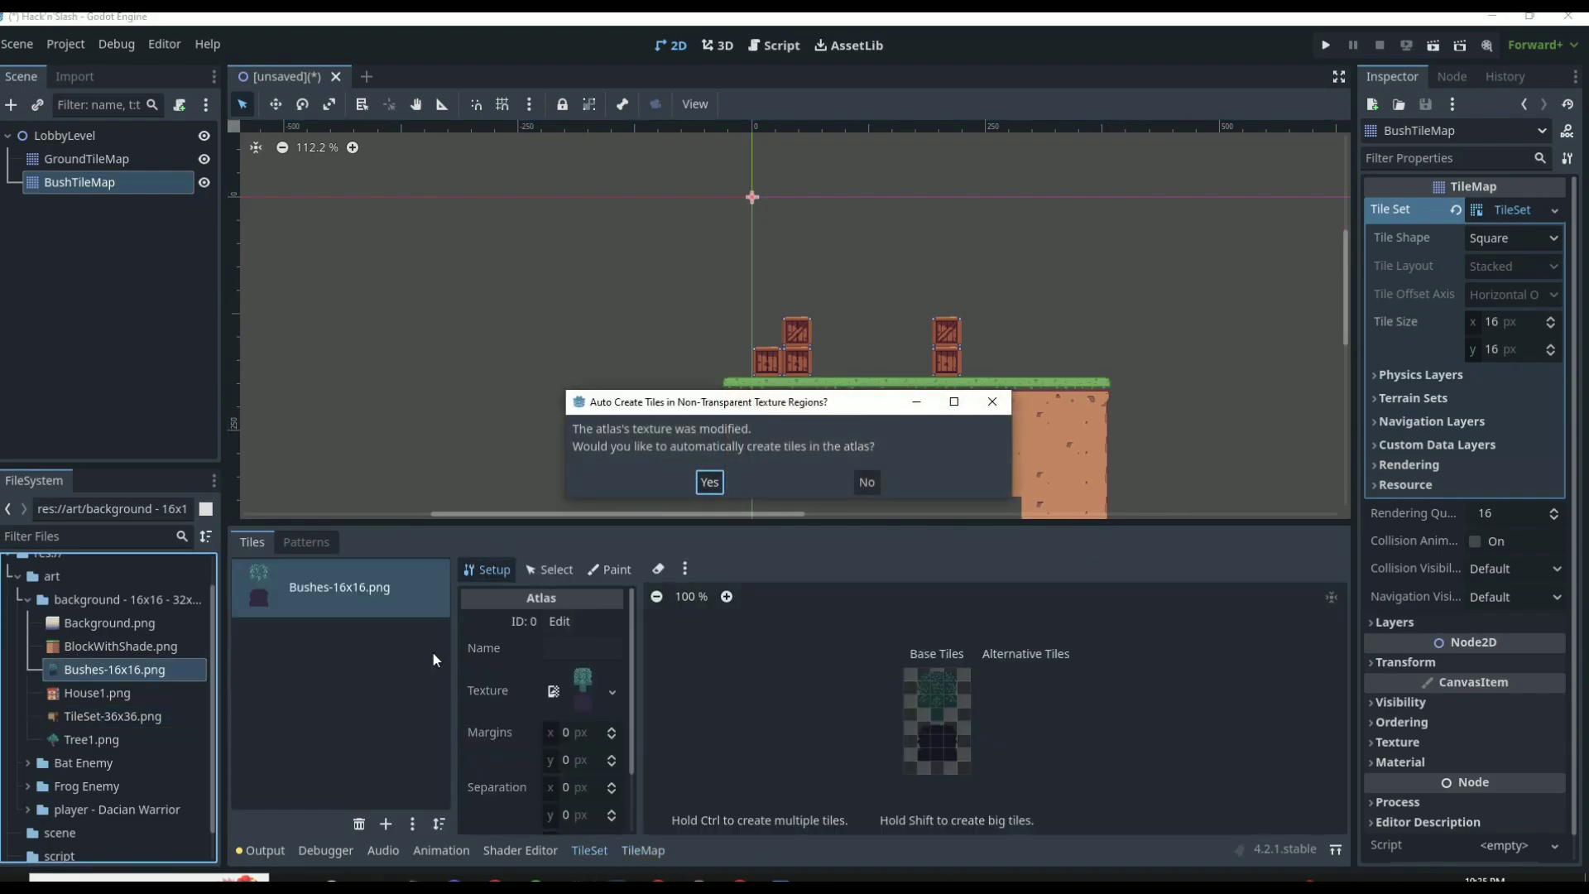
click(709, 481)
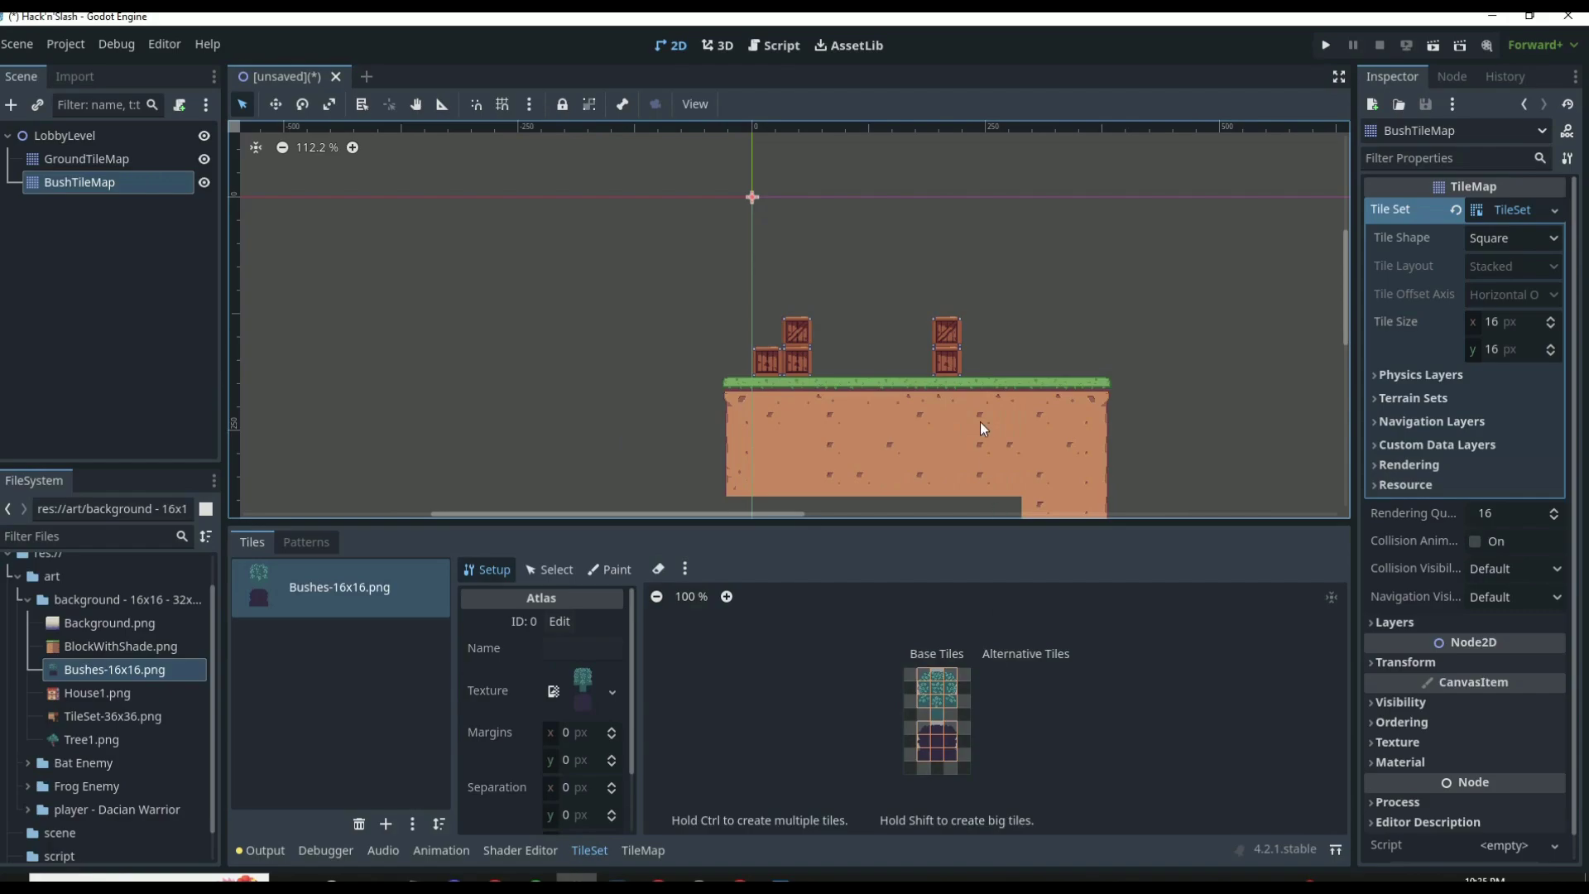
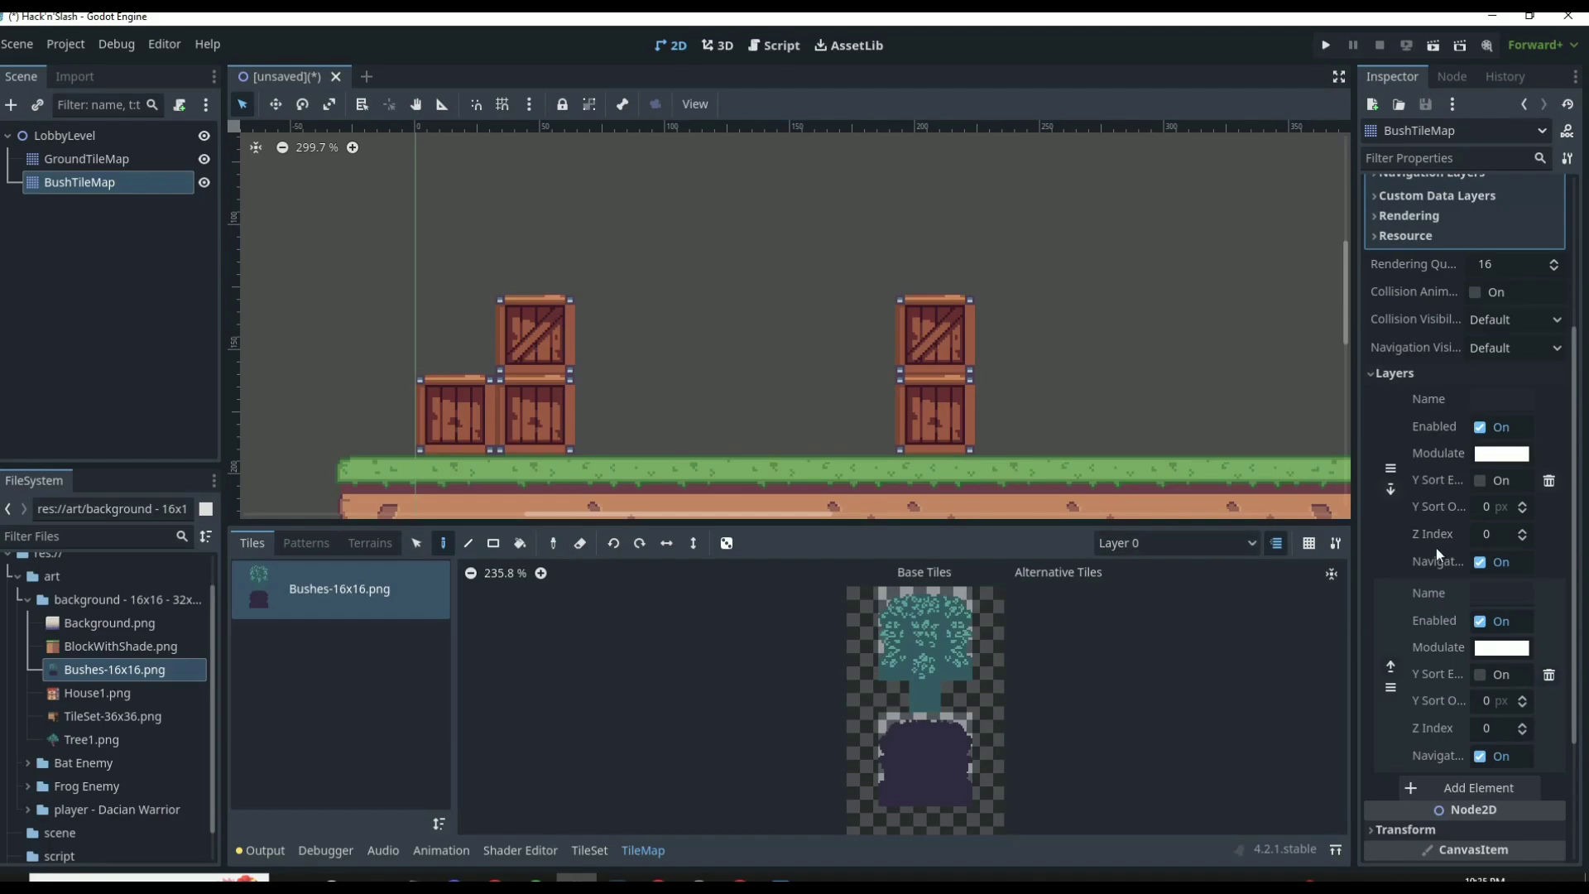
Step: Keep Layer 0 and paint the first dark bush tiles, starting at cell (8, 8) and extending left
click(1189, 544)
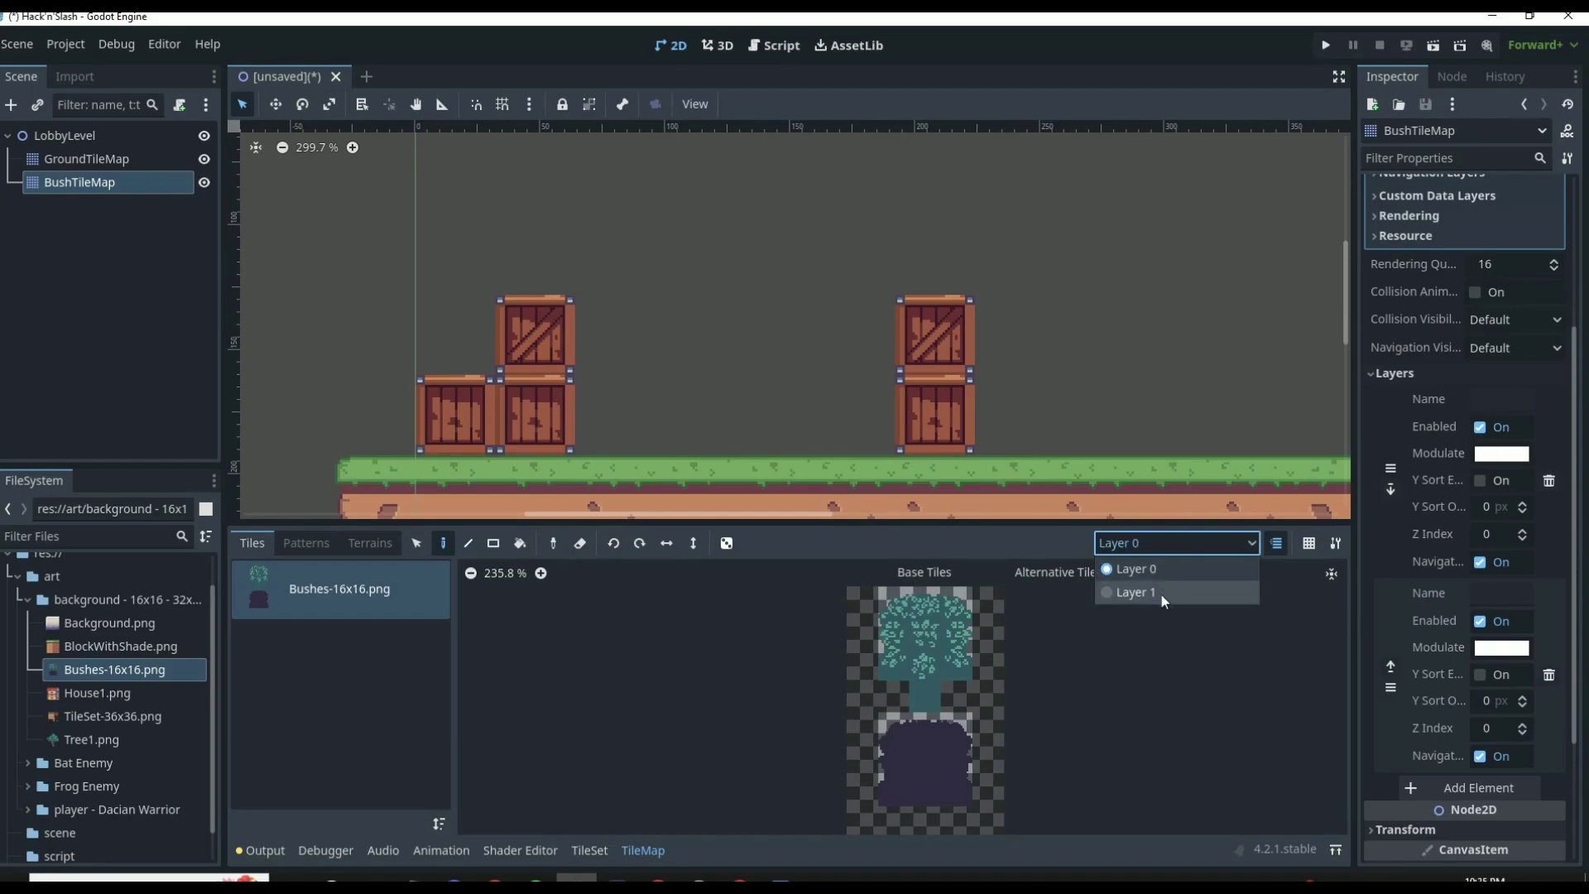
click(1160, 567)
click(1164, 547)
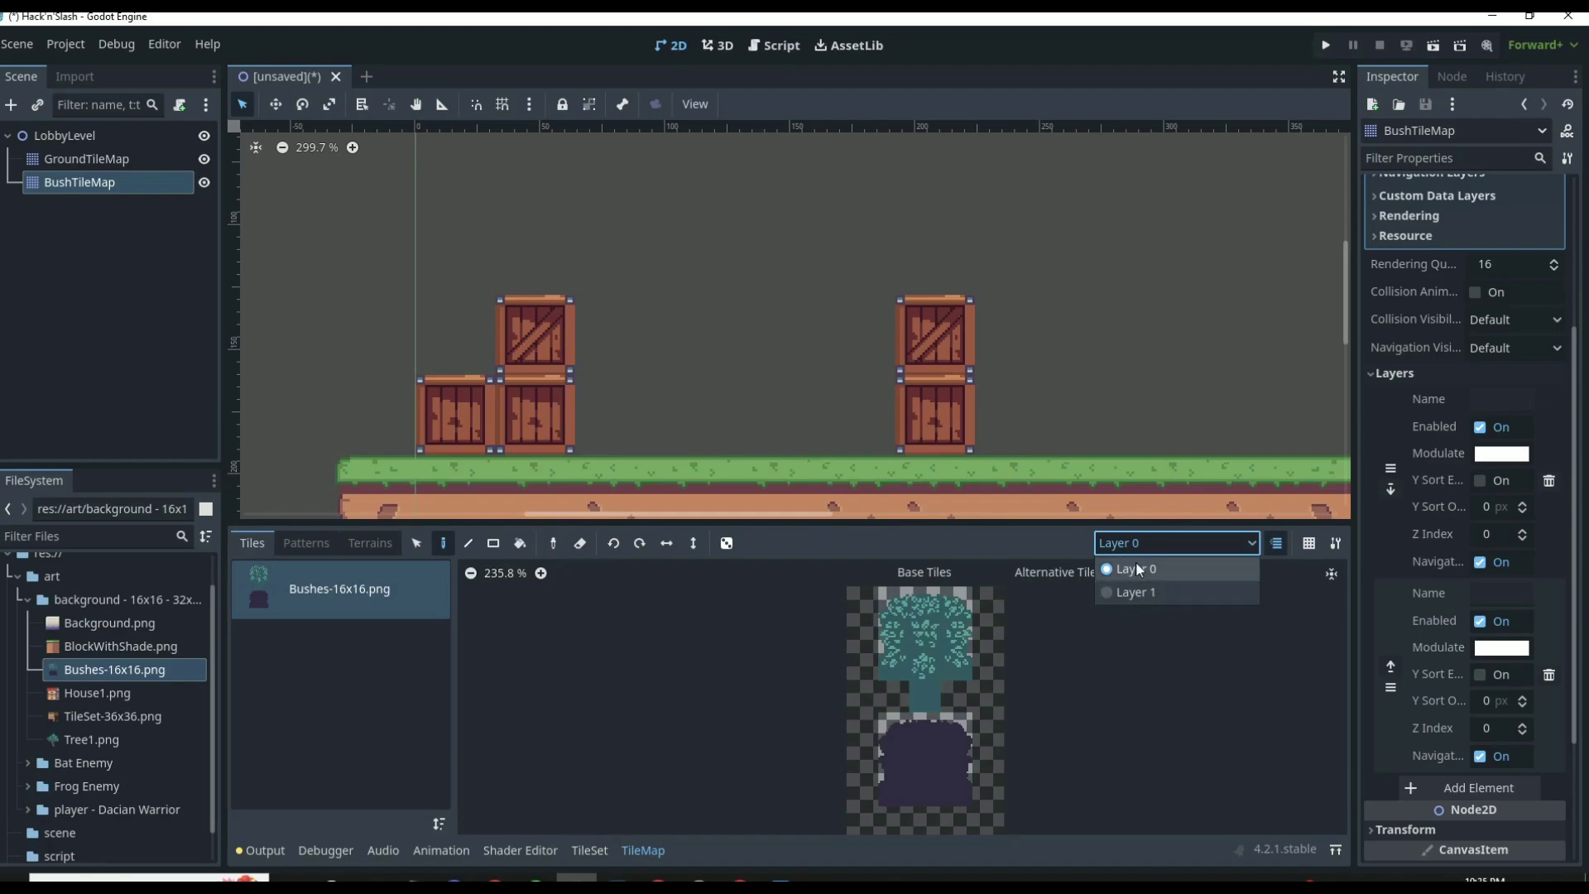
click(1158, 567)
click(954, 731)
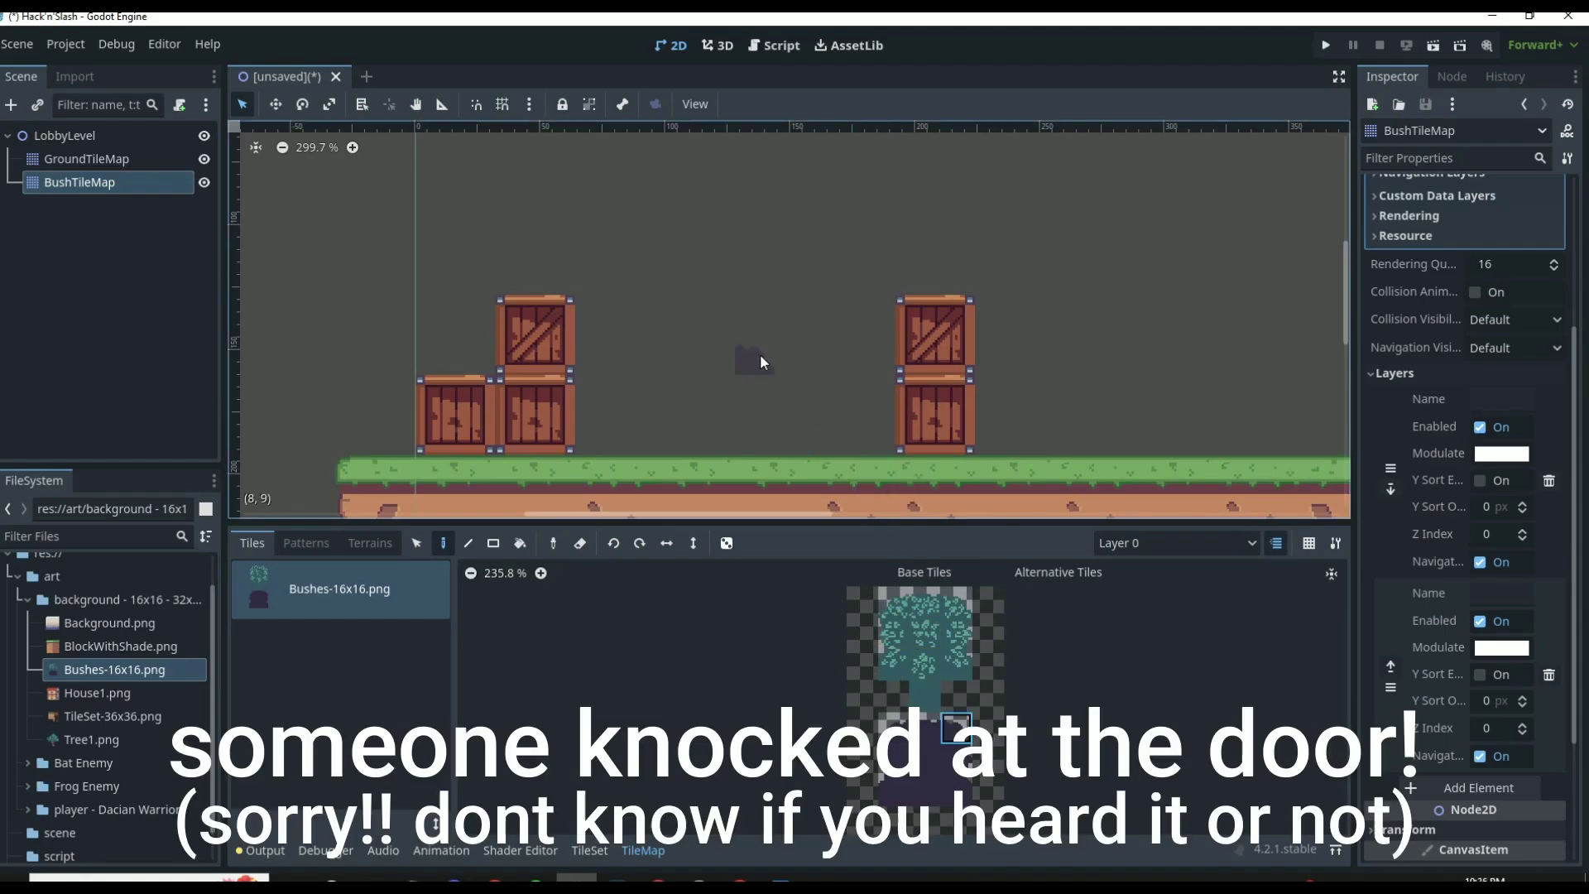
click(759, 330)
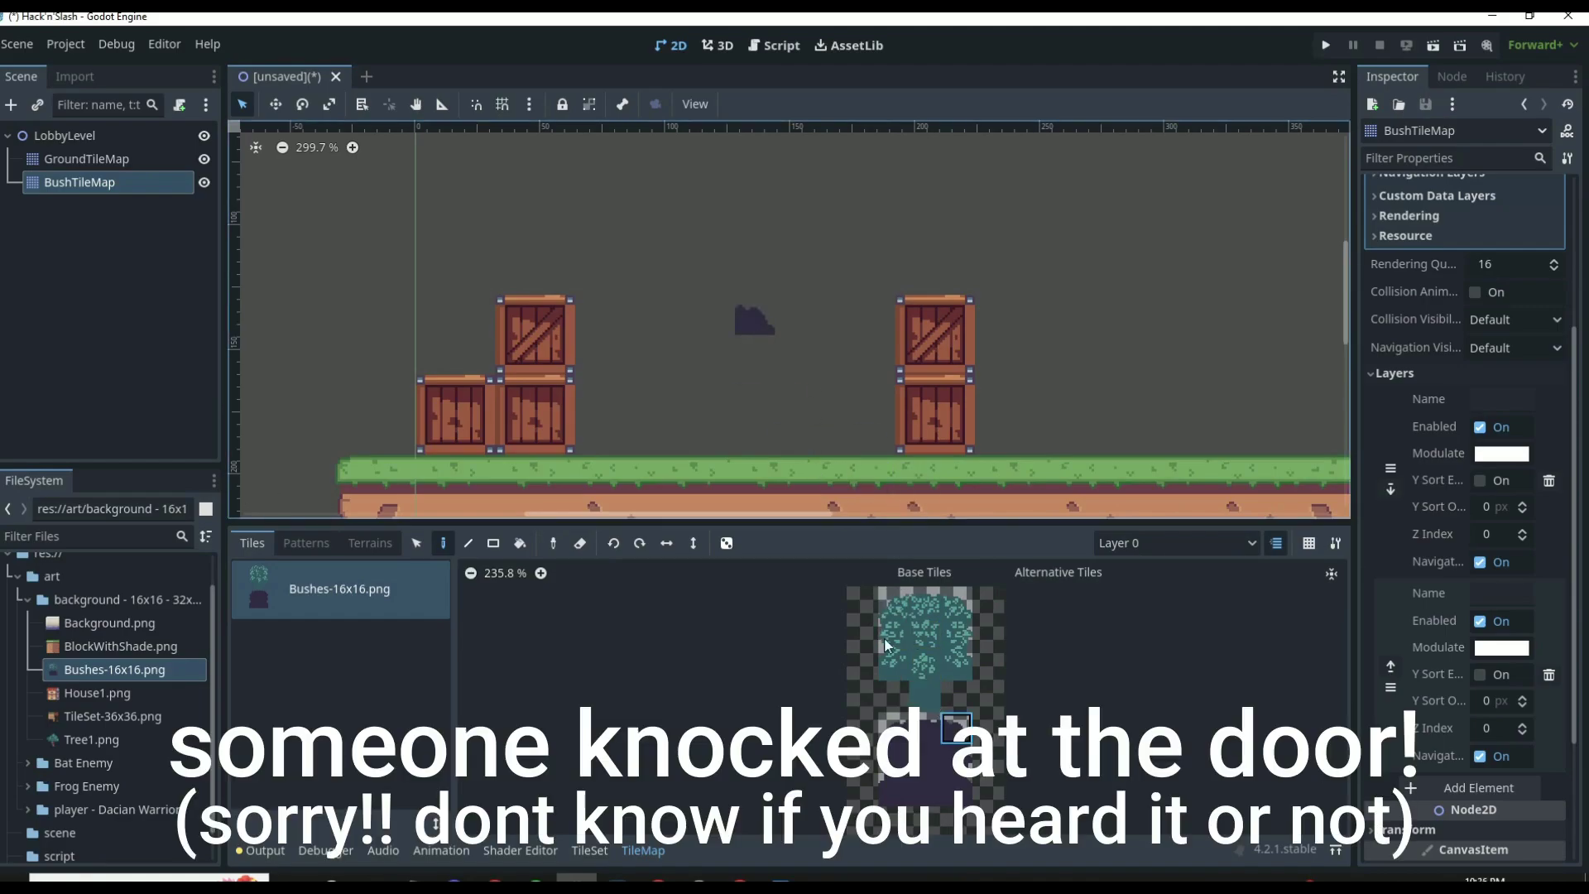
drag(695, 323, 654, 320)
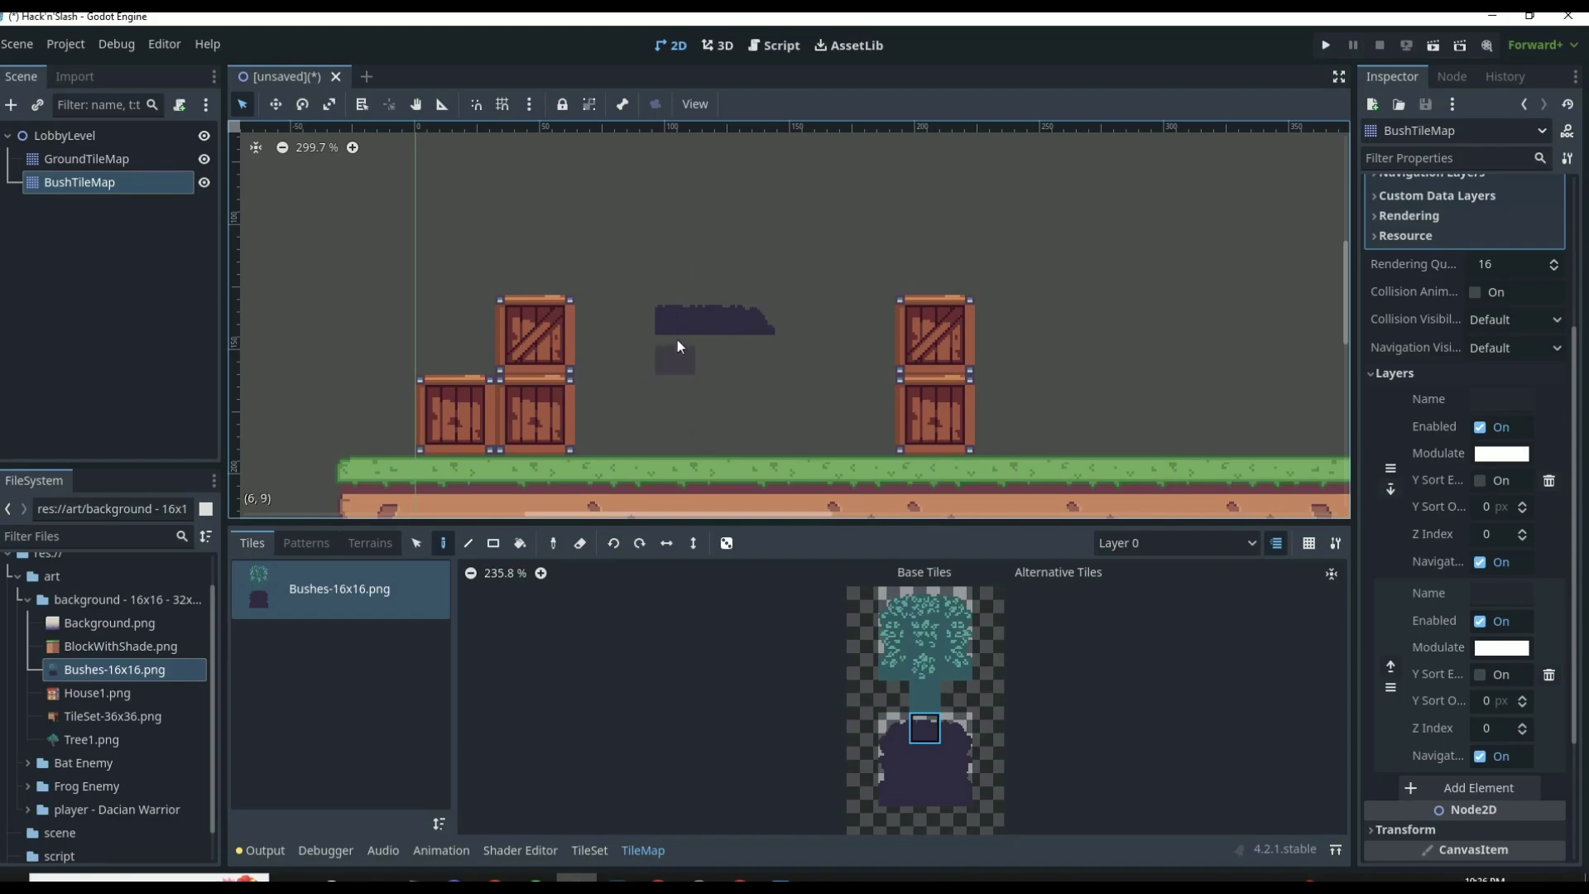
Step: Add the dark bush's edge and corner tiles and fill the remaining gaps into a solid block
click(894, 759)
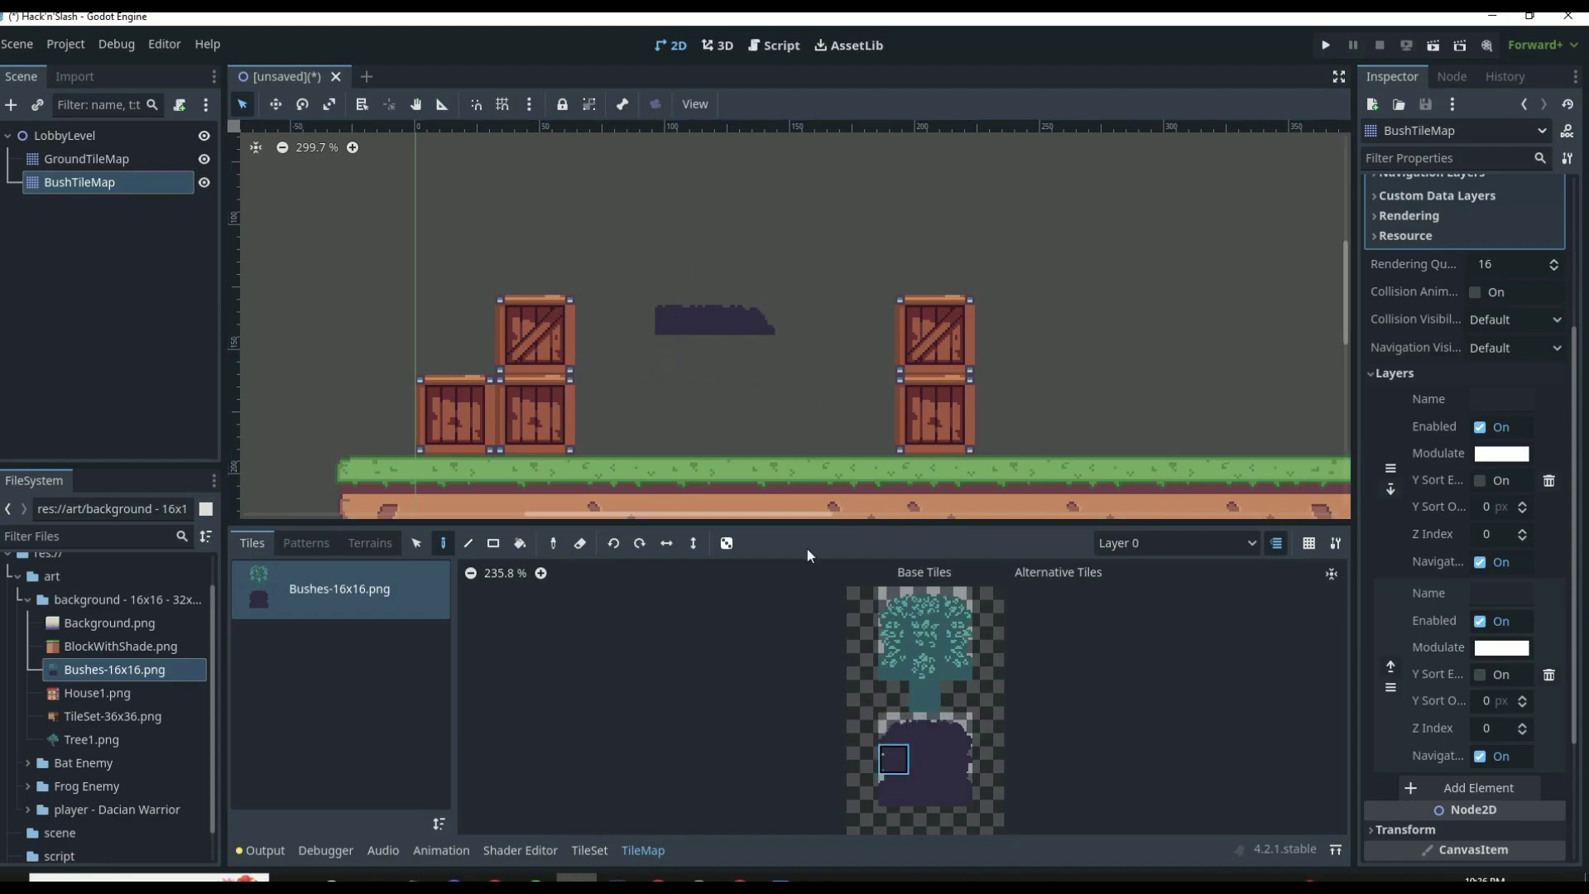
click(926, 759)
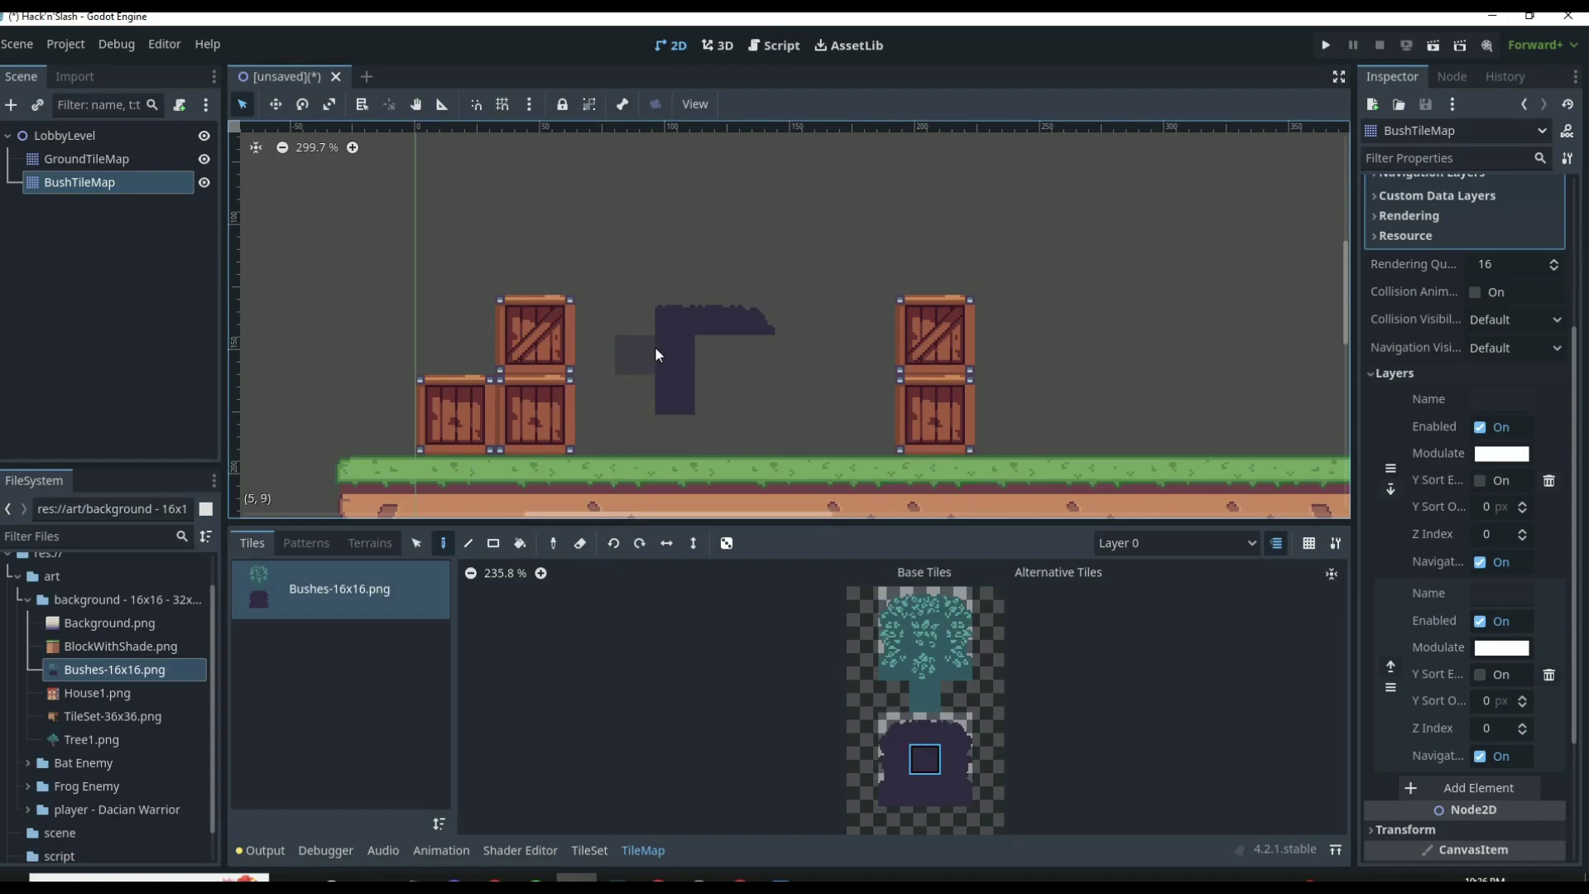
click(956, 759)
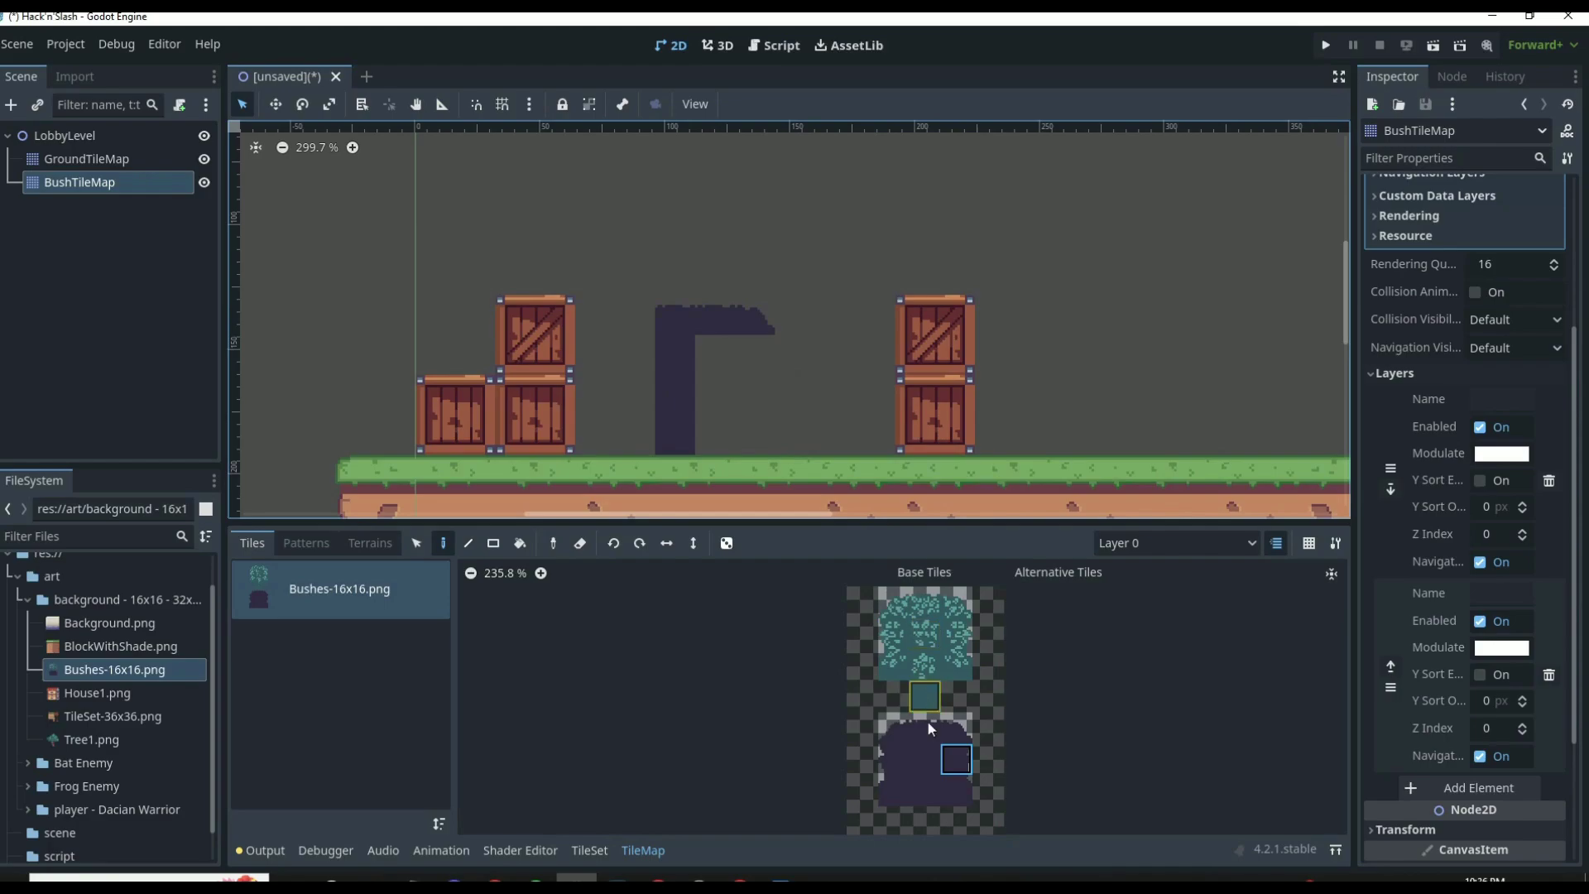
click(960, 791)
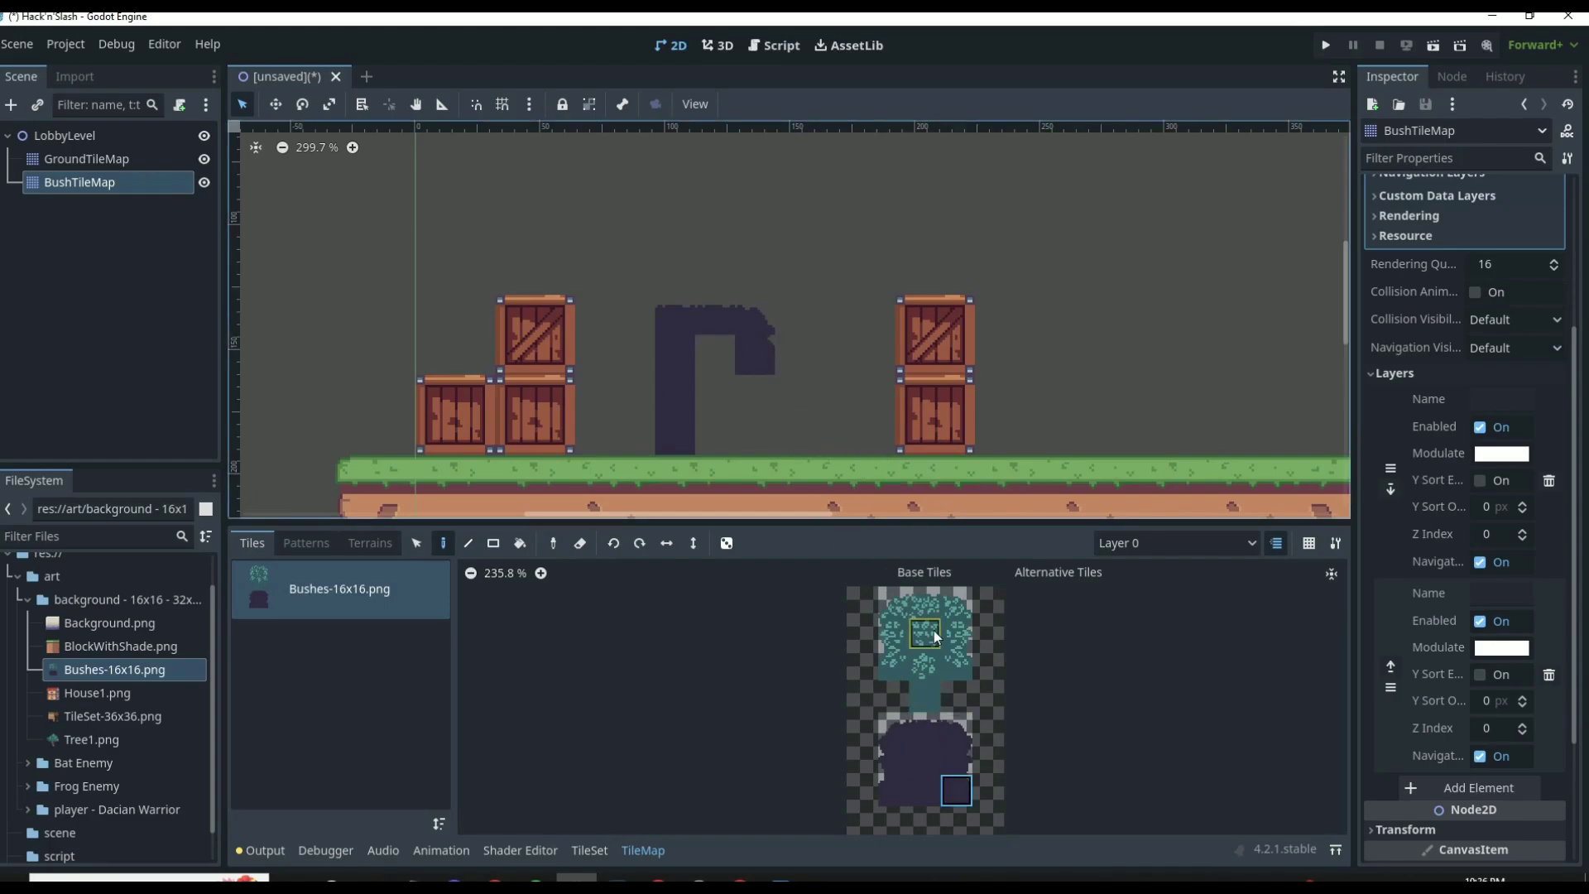
click(916, 734)
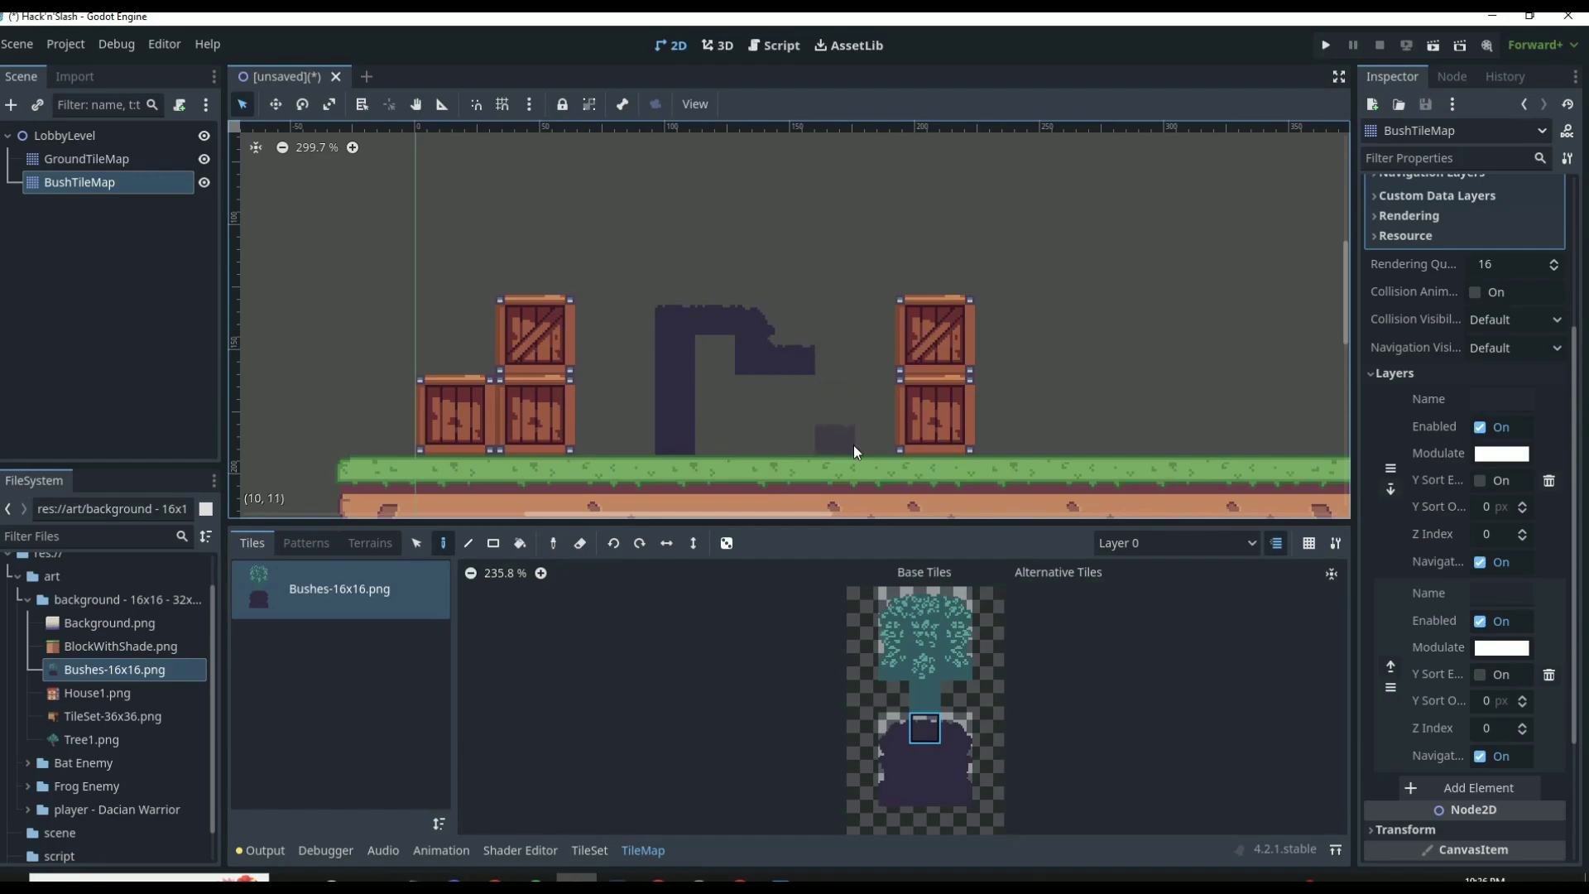
click(836, 360)
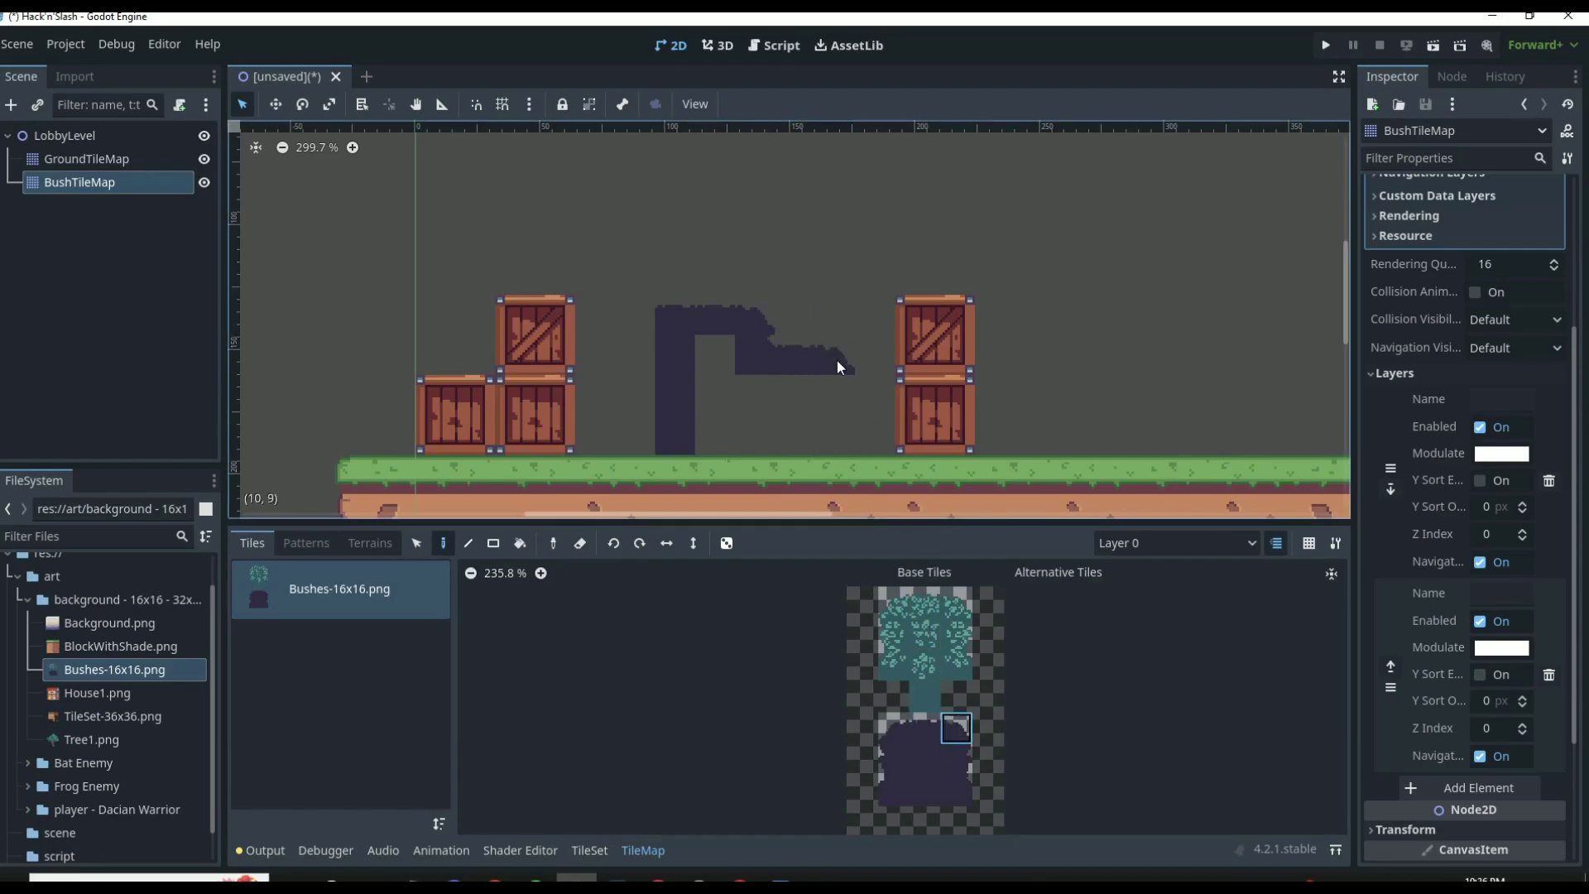
click(958, 732)
click(969, 752)
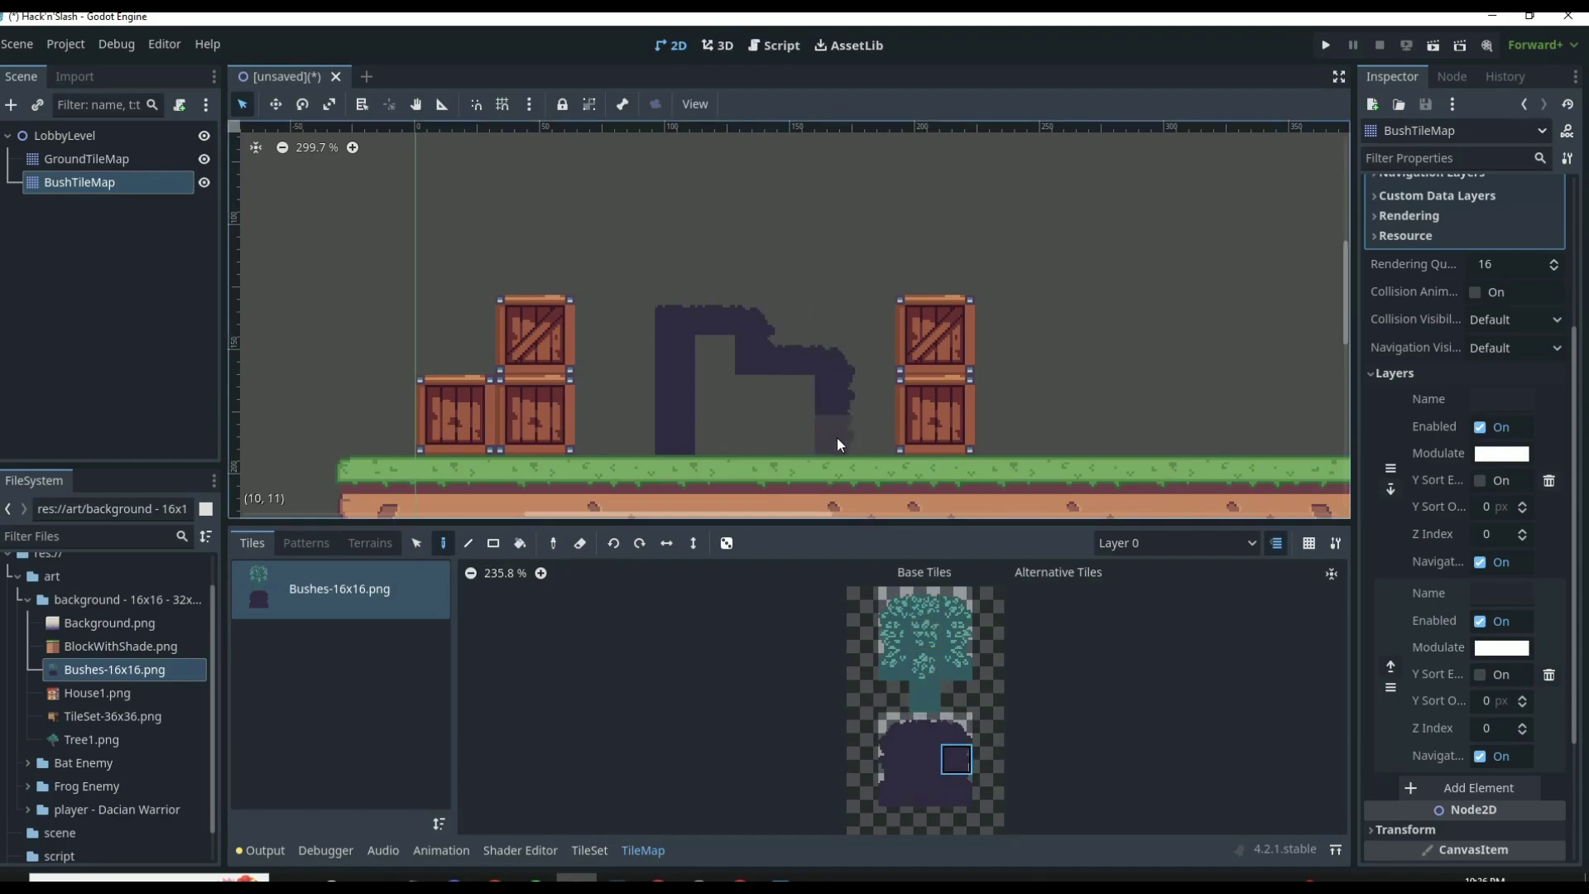
click(836, 431)
click(924, 757)
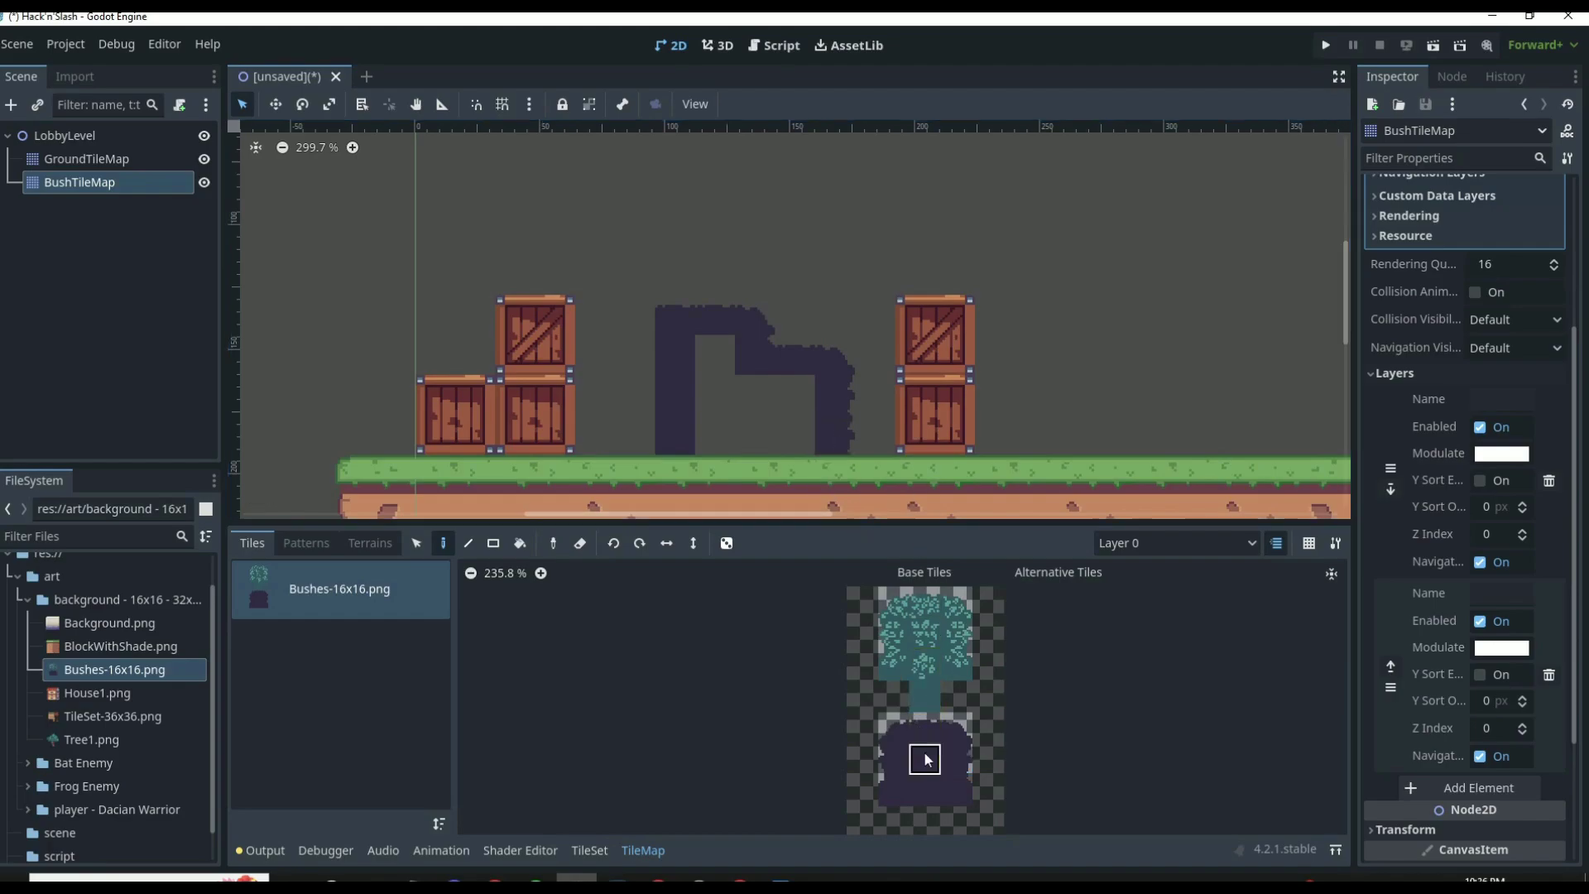
drag(712, 412, 722, 411)
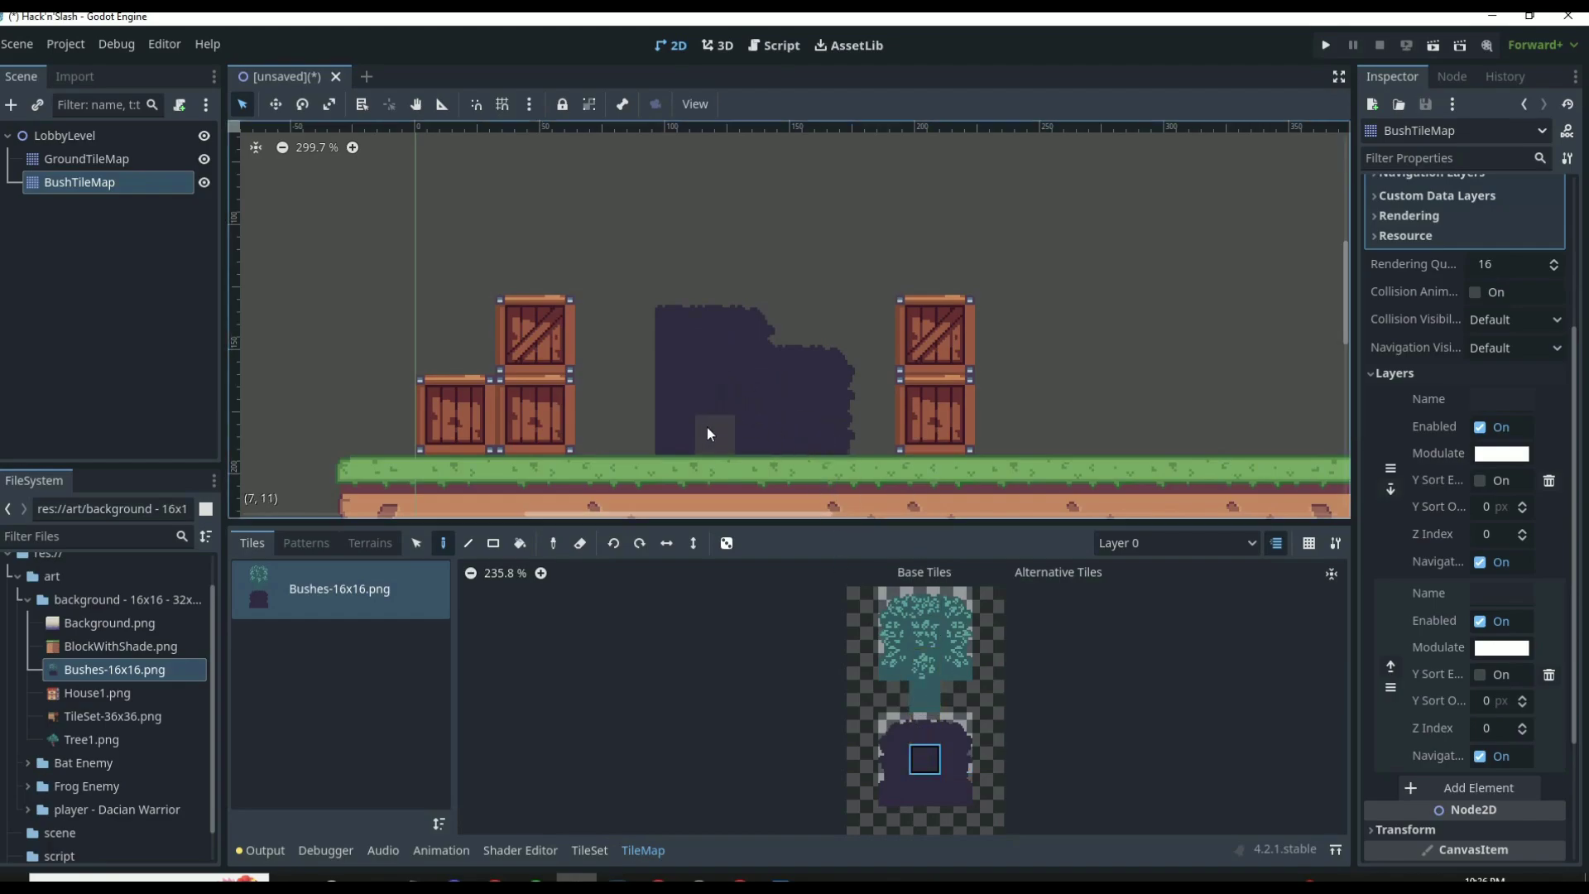
scroll(898, 355, down, 8)
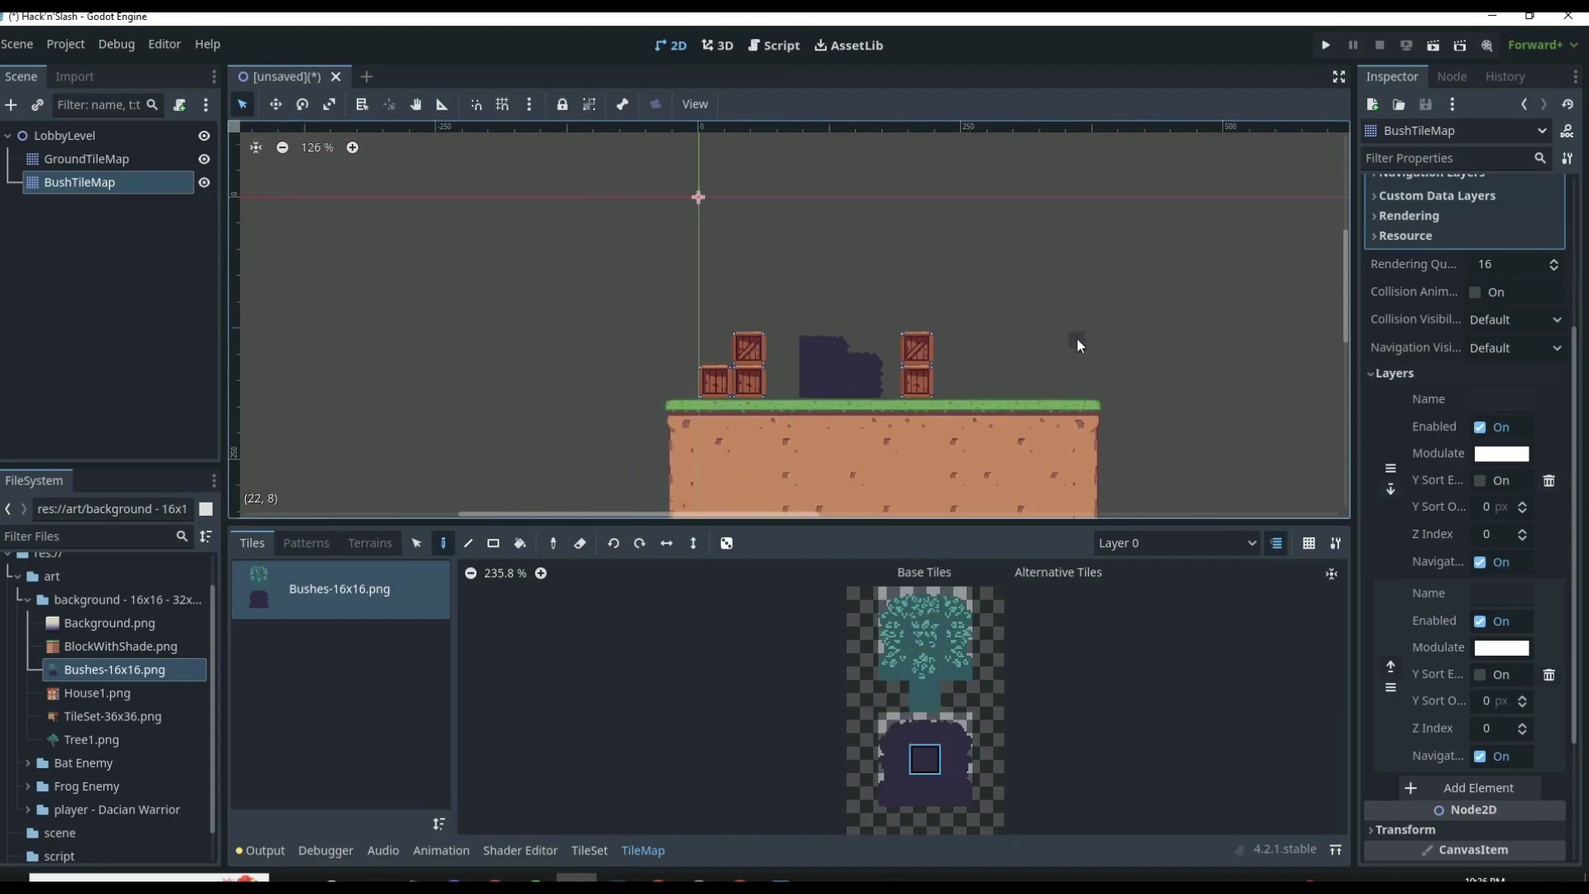
Step: Switch to Layer 1 and paint the first leafy bush tile at the dark bush's base
click(1151, 540)
click(1144, 582)
click(925, 602)
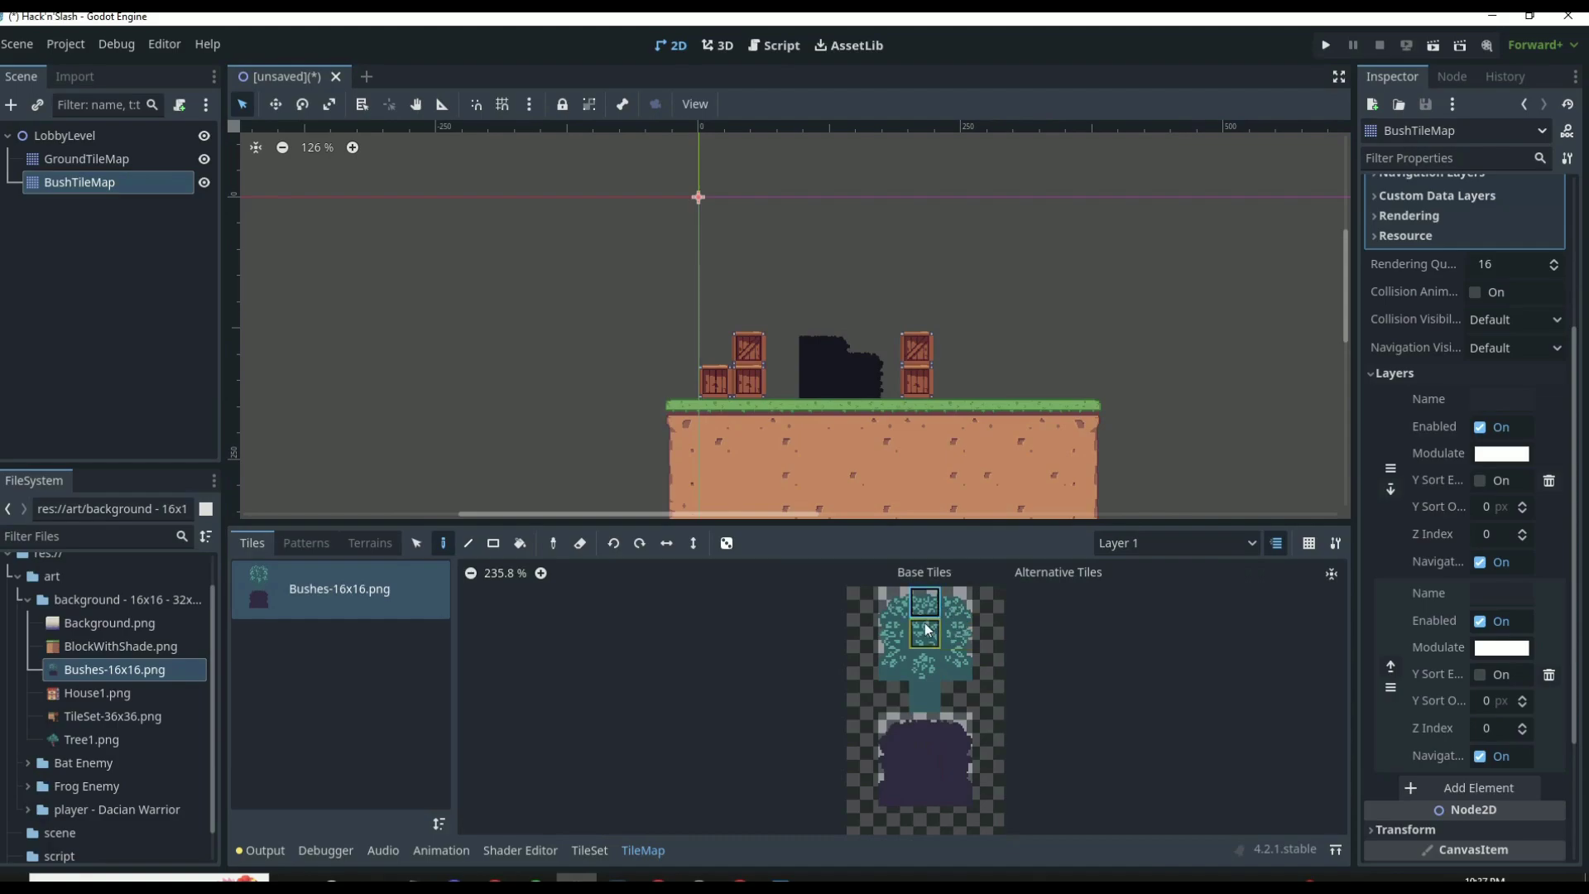
scroll(925, 475, up, 7)
click(894, 603)
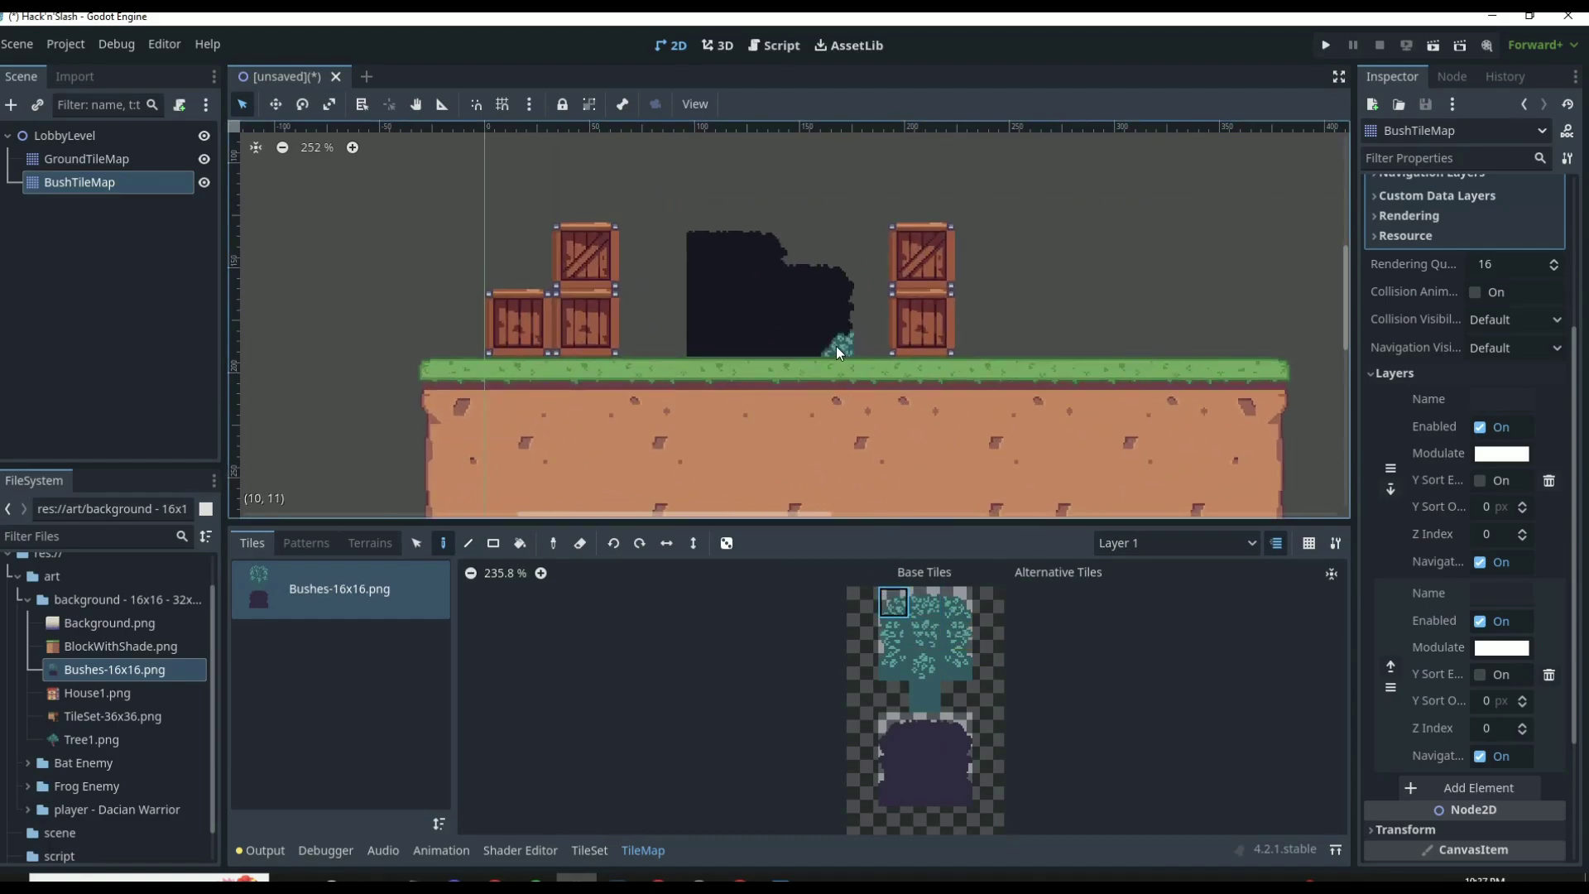
click(896, 636)
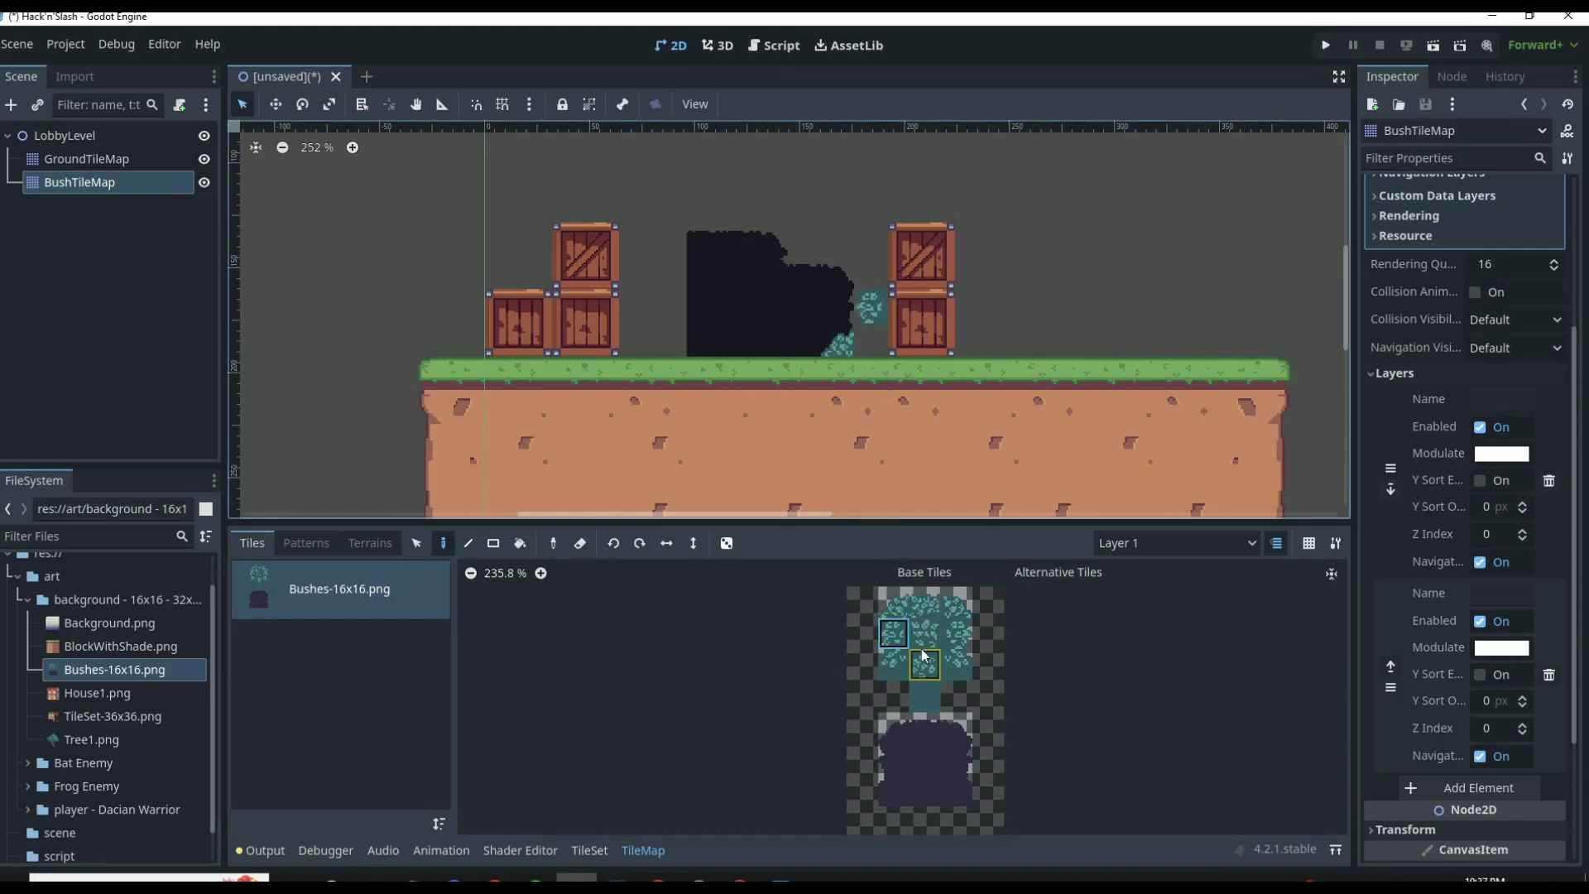
click(924, 634)
click(871, 341)
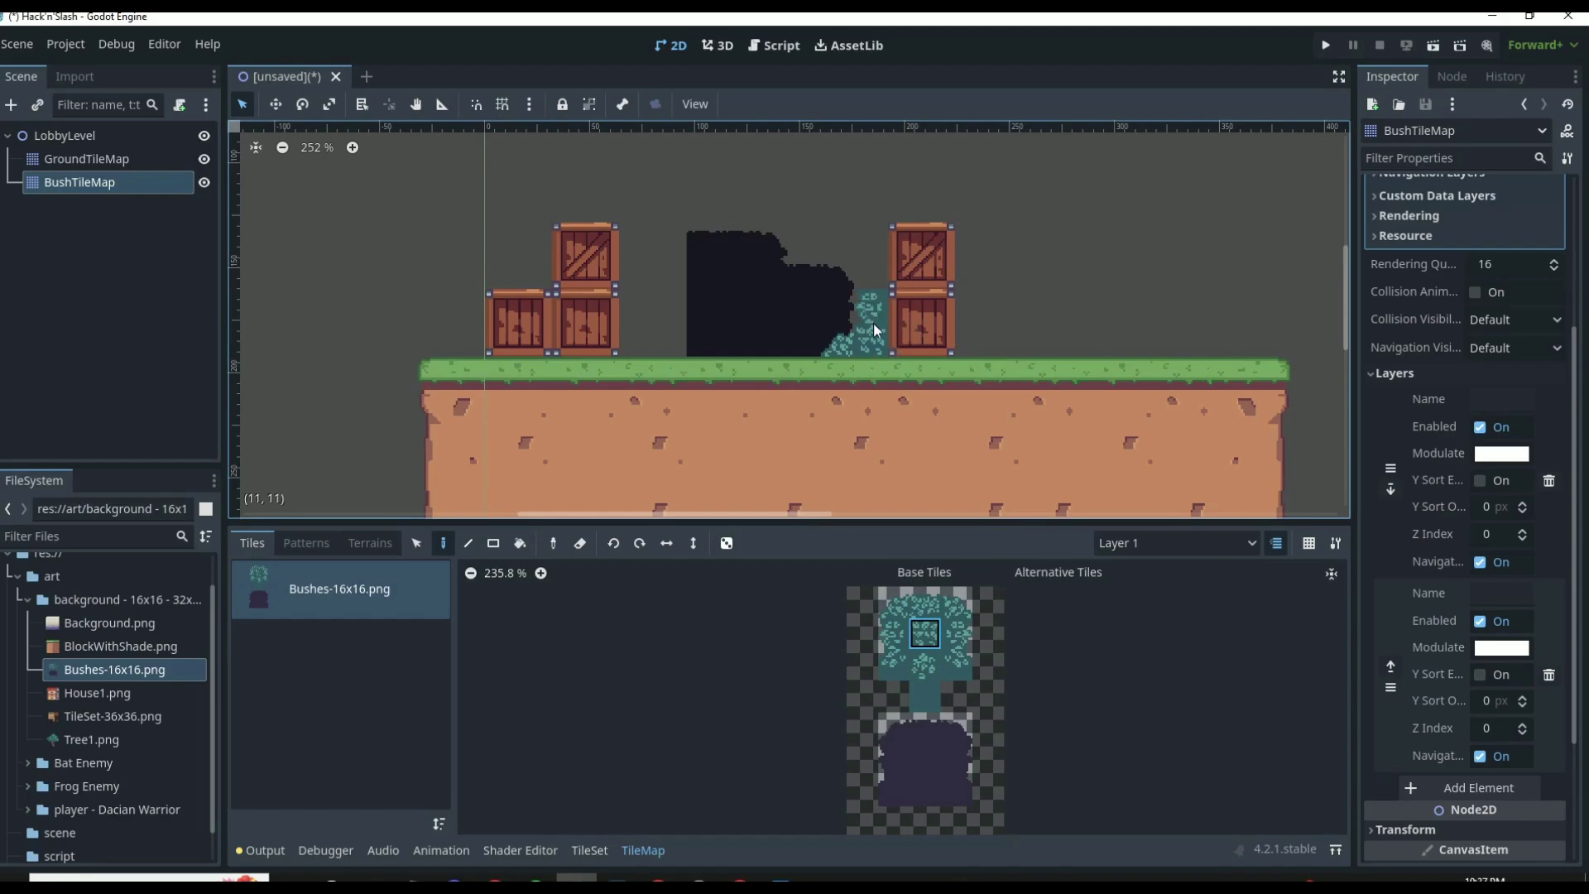
Step: Paint leafy top-left corner and left-edge tiles beside the right crate stack
click(895, 604)
click(872, 276)
click(925, 601)
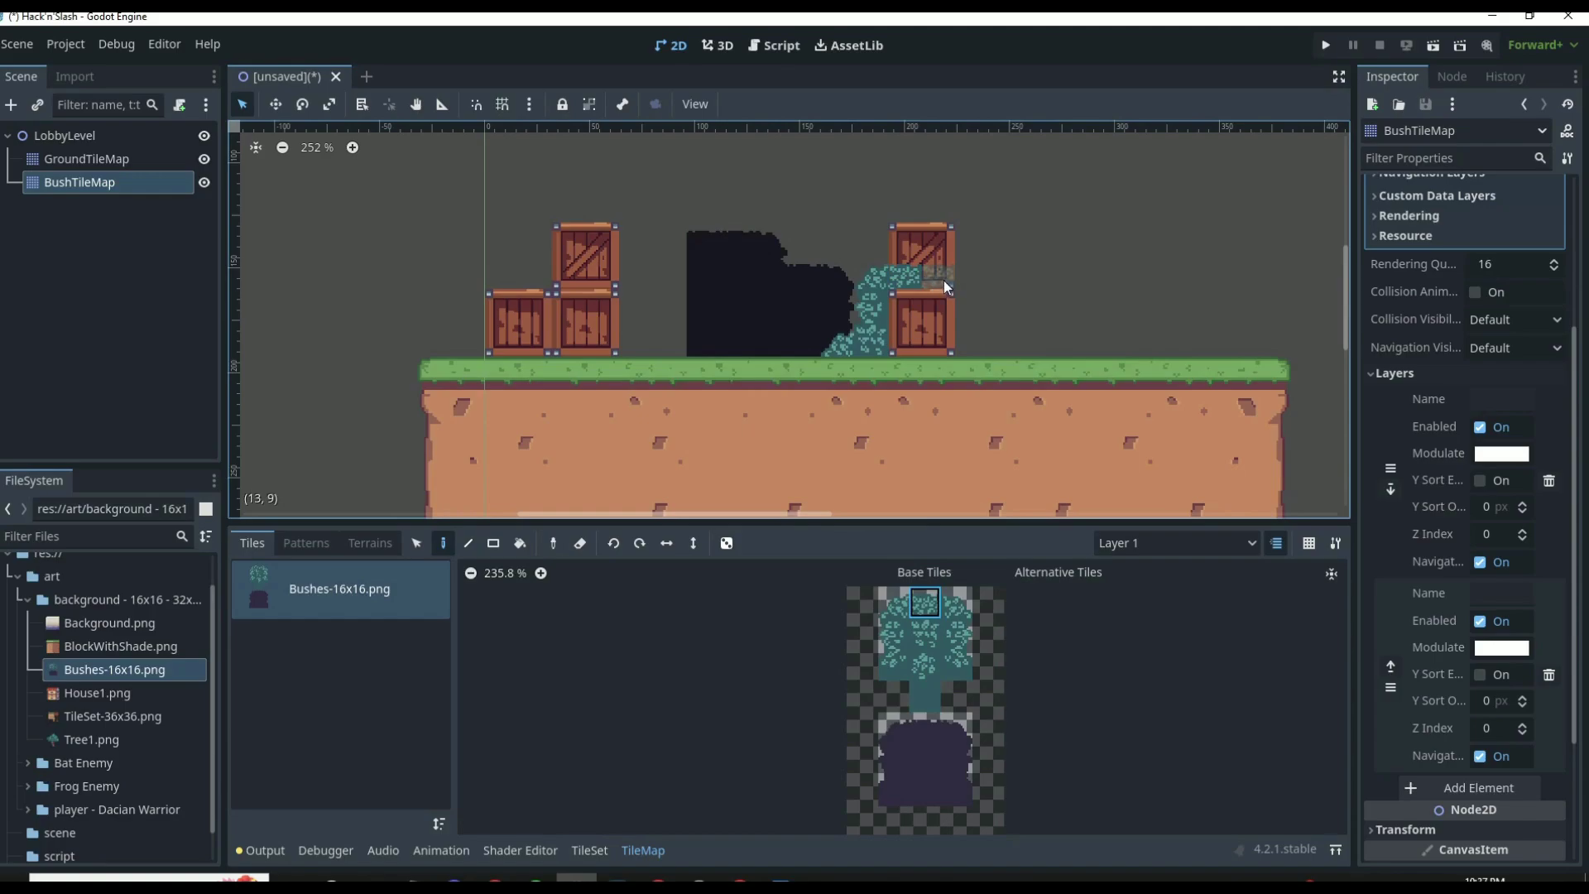
click(893, 602)
click(838, 343)
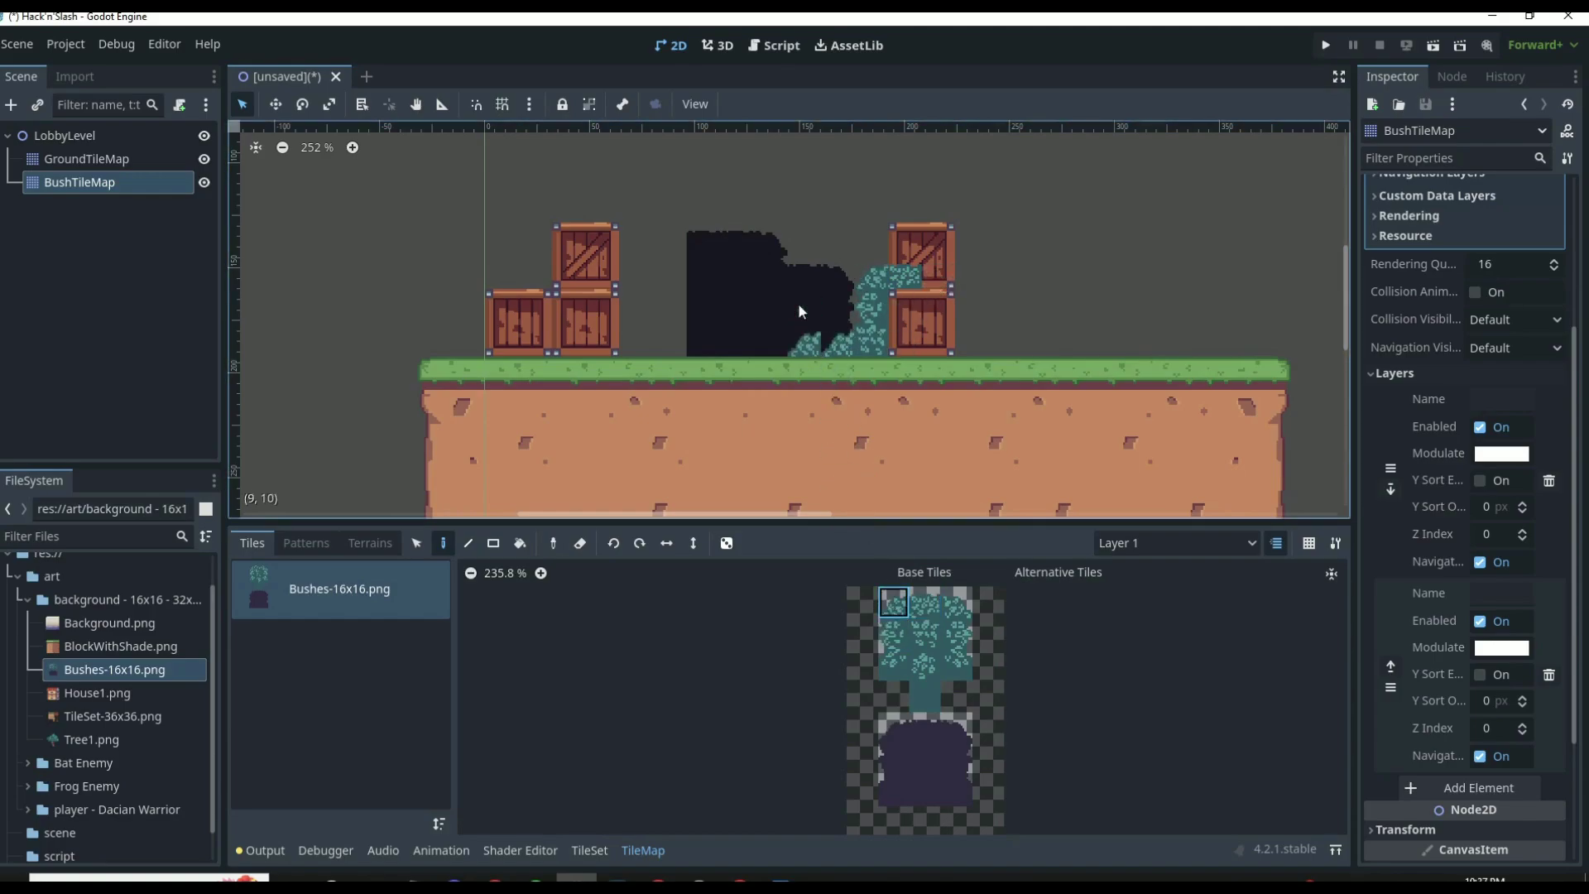
click(916, 642)
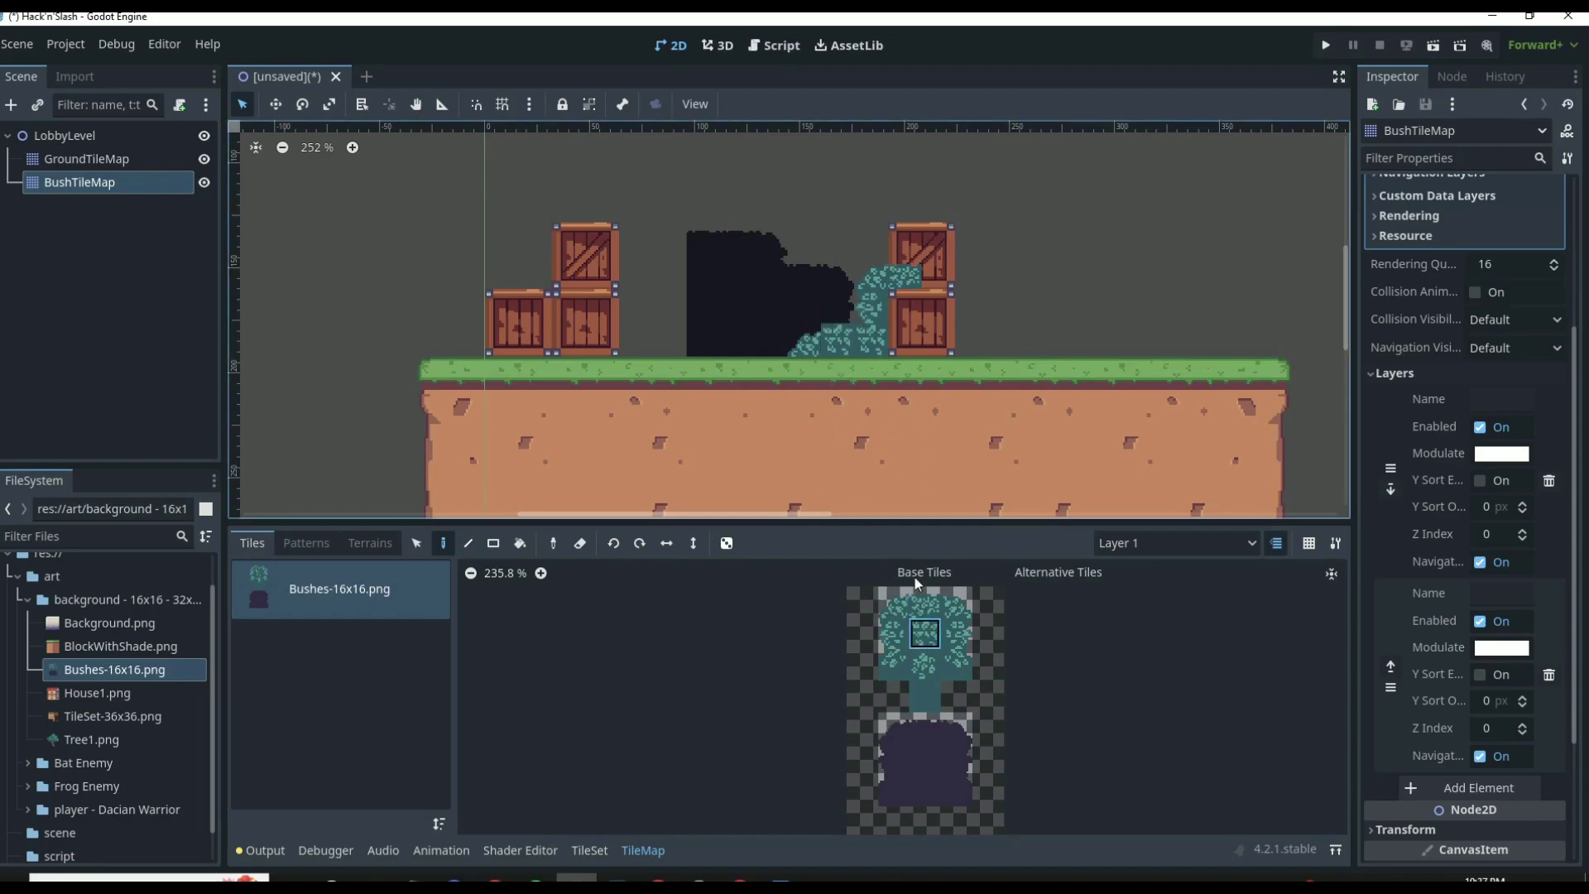
click(924, 603)
click(894, 604)
click(893, 634)
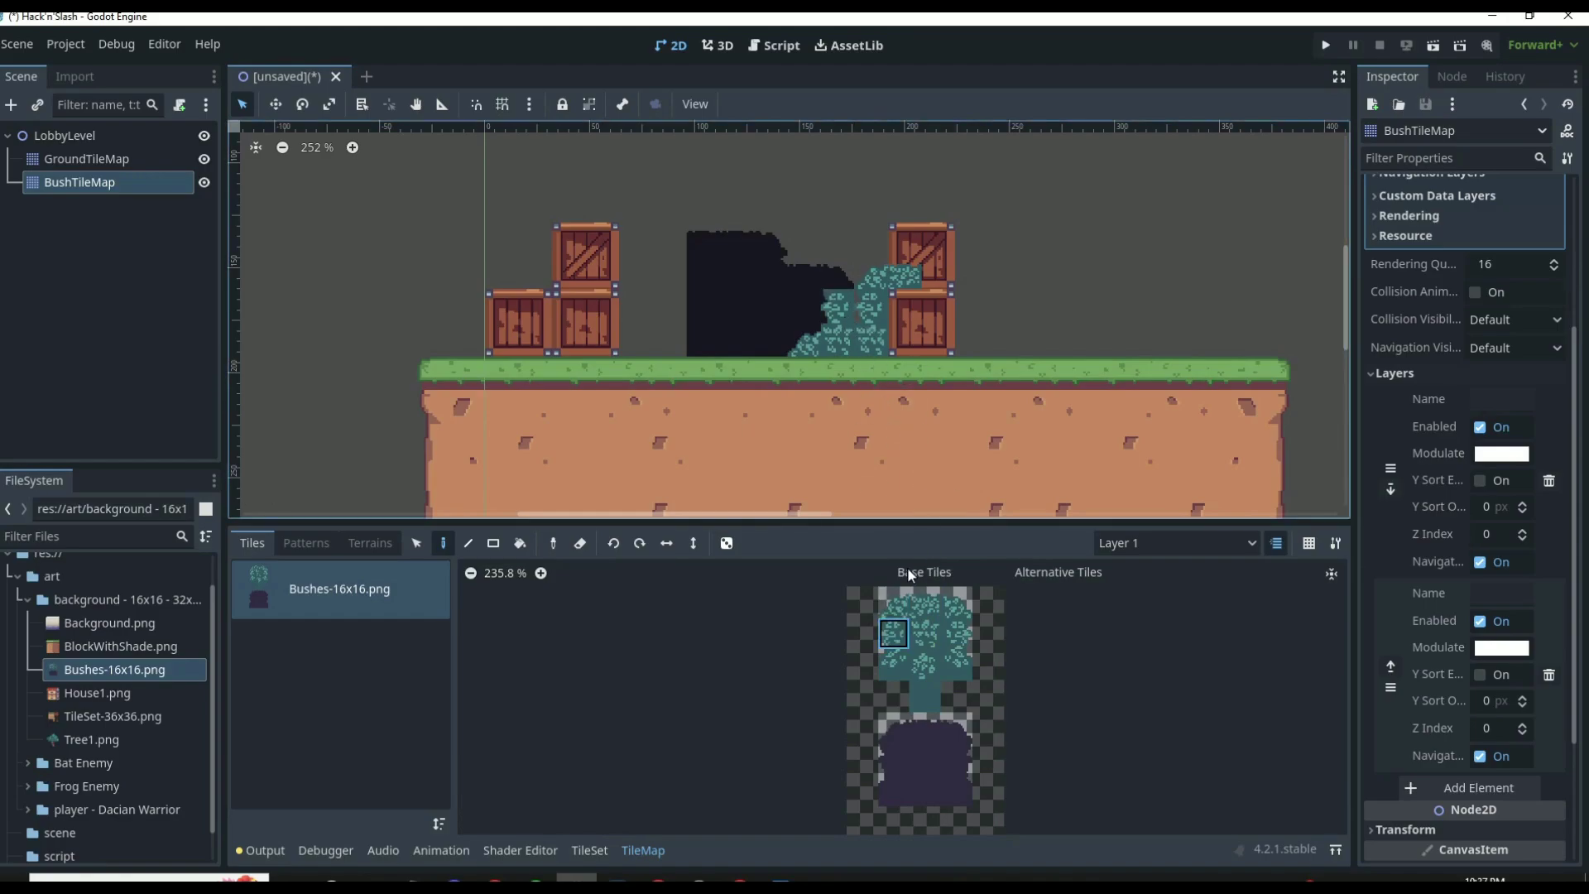
click(893, 601)
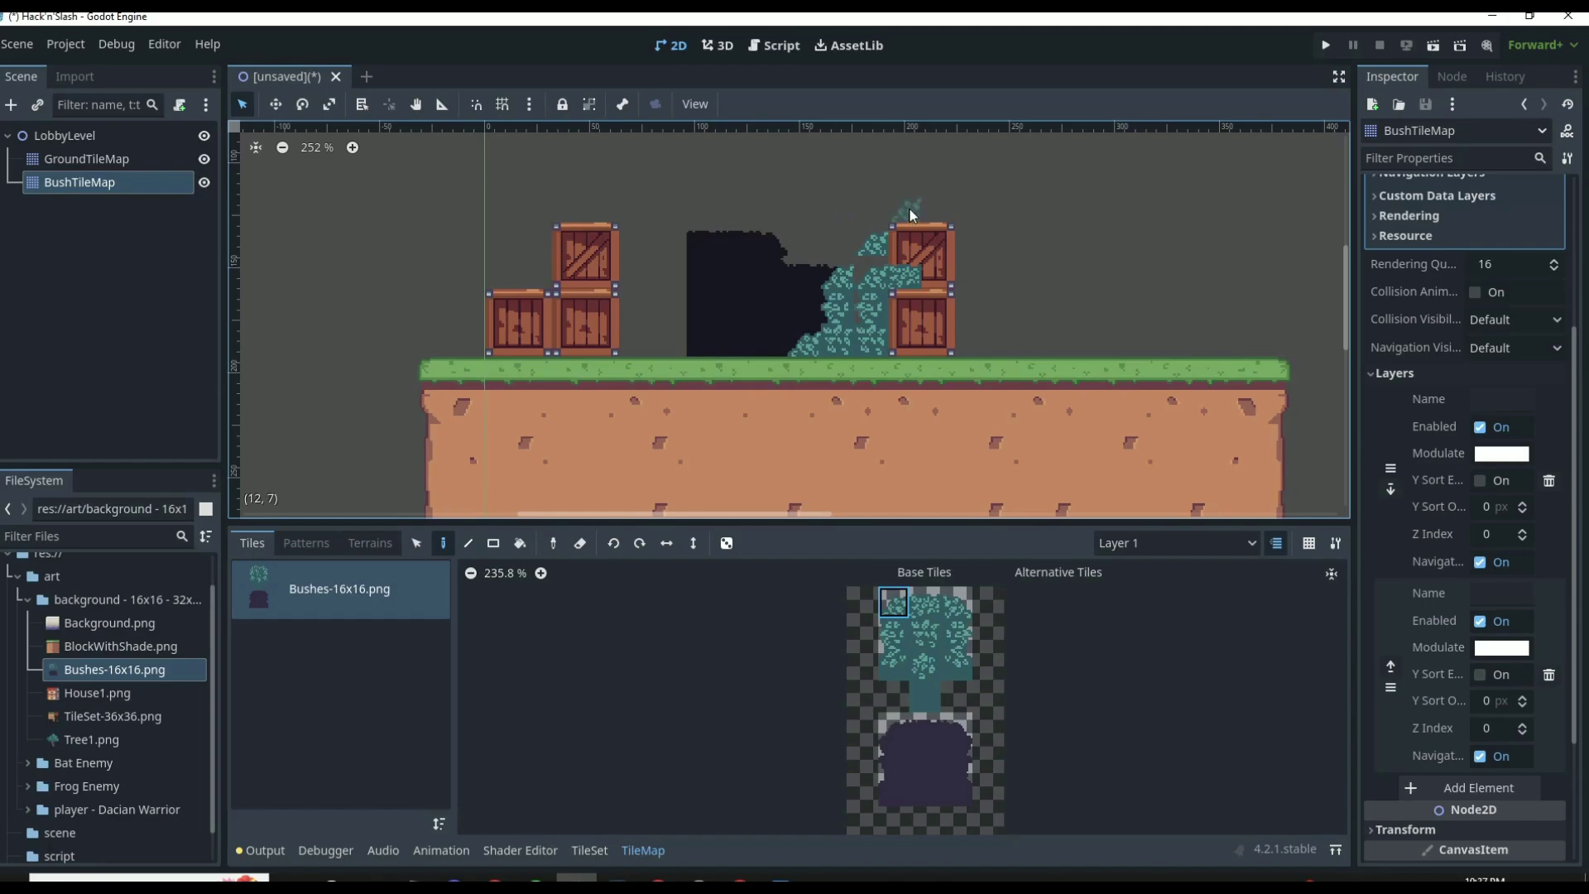
Step: Paint leafy top and right-edge tiles over the right crate stack to complete the bush
click(931, 602)
click(939, 203)
click(962, 607)
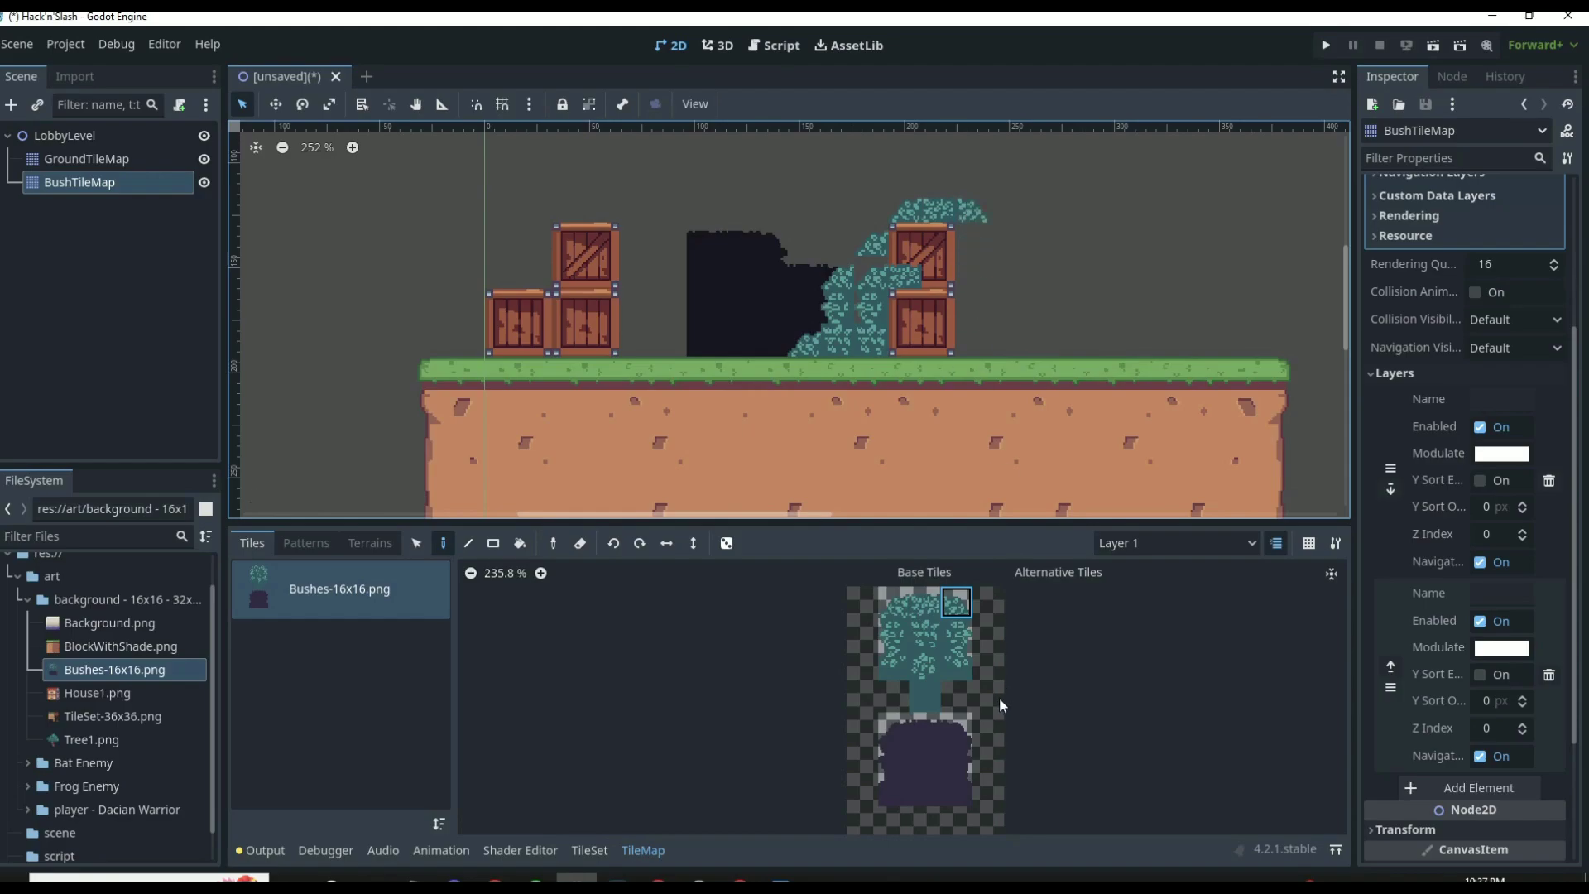
click(956, 633)
click(956, 665)
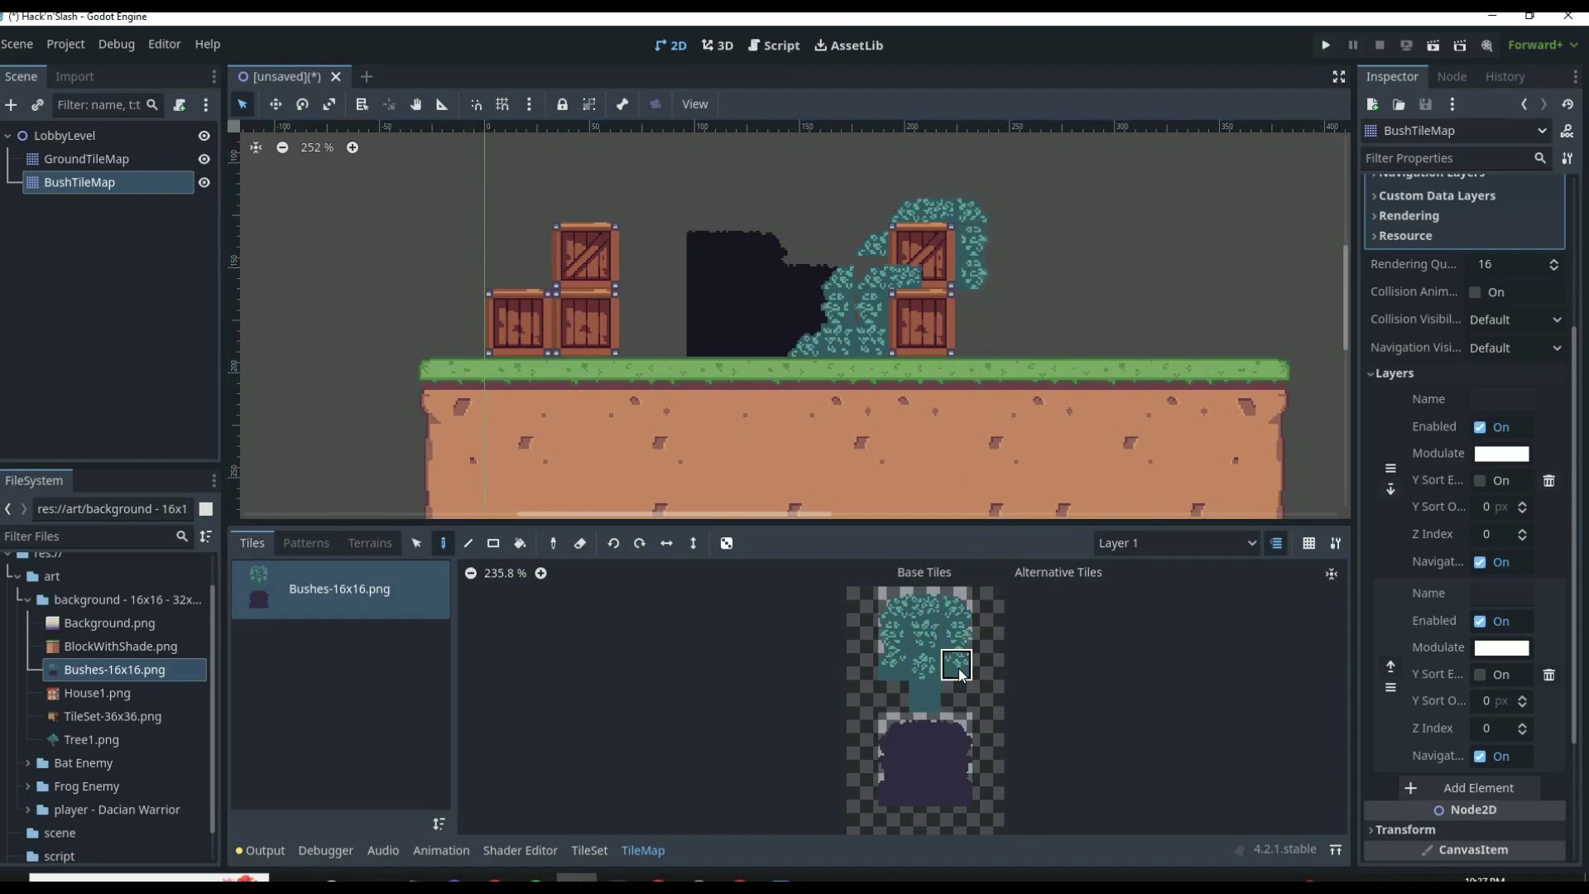
click(952, 608)
click(925, 633)
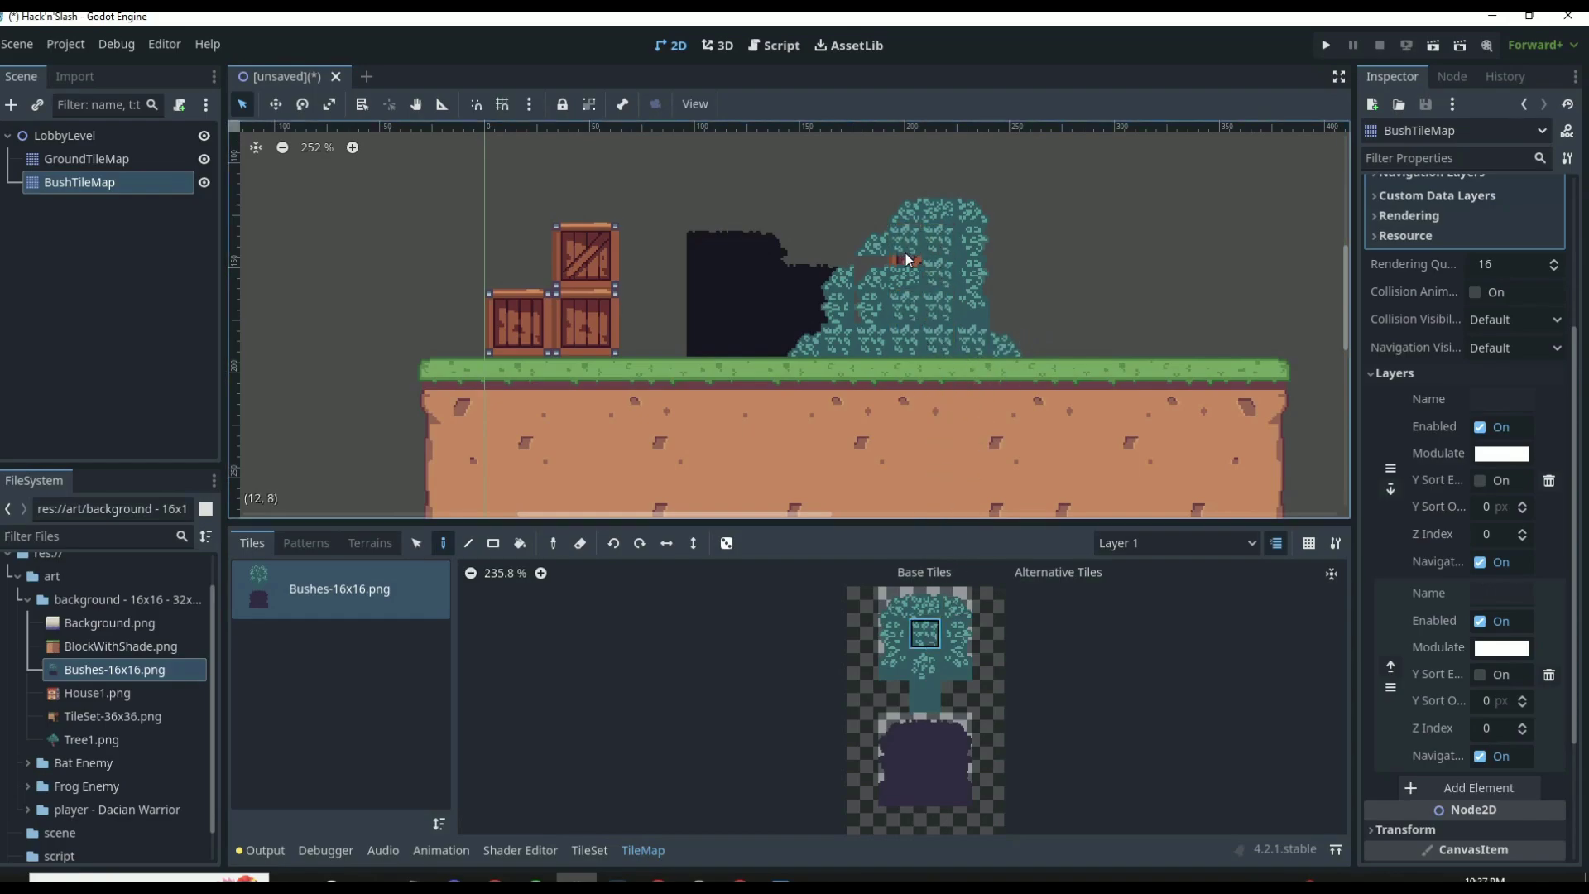
click(1021, 340)
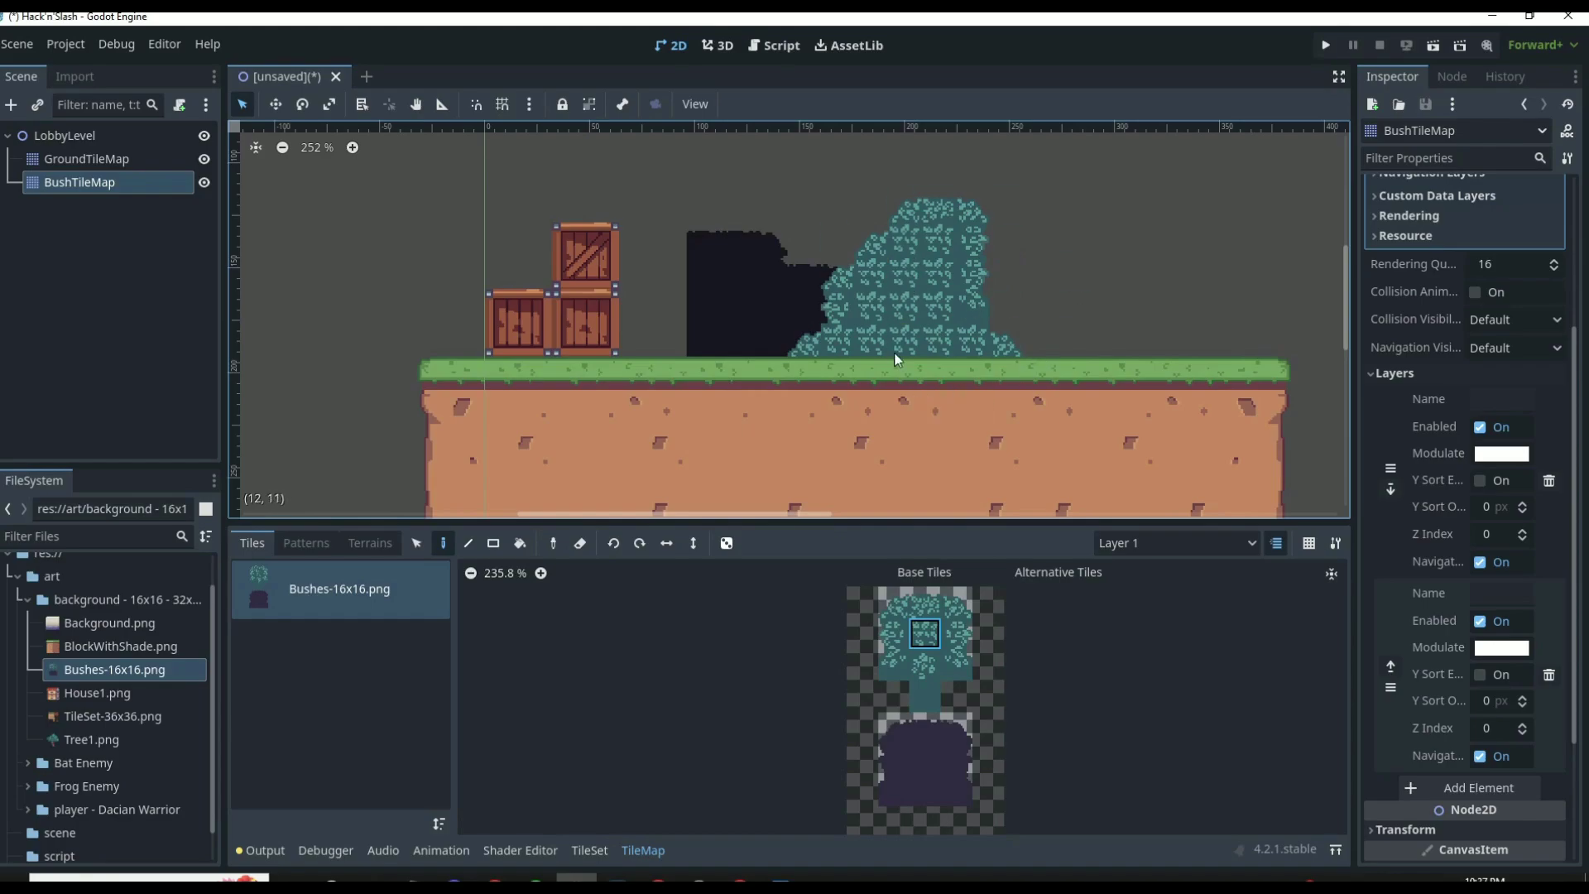
scroll(920, 368, down, 5)
scroll(925, 377, up, 3)
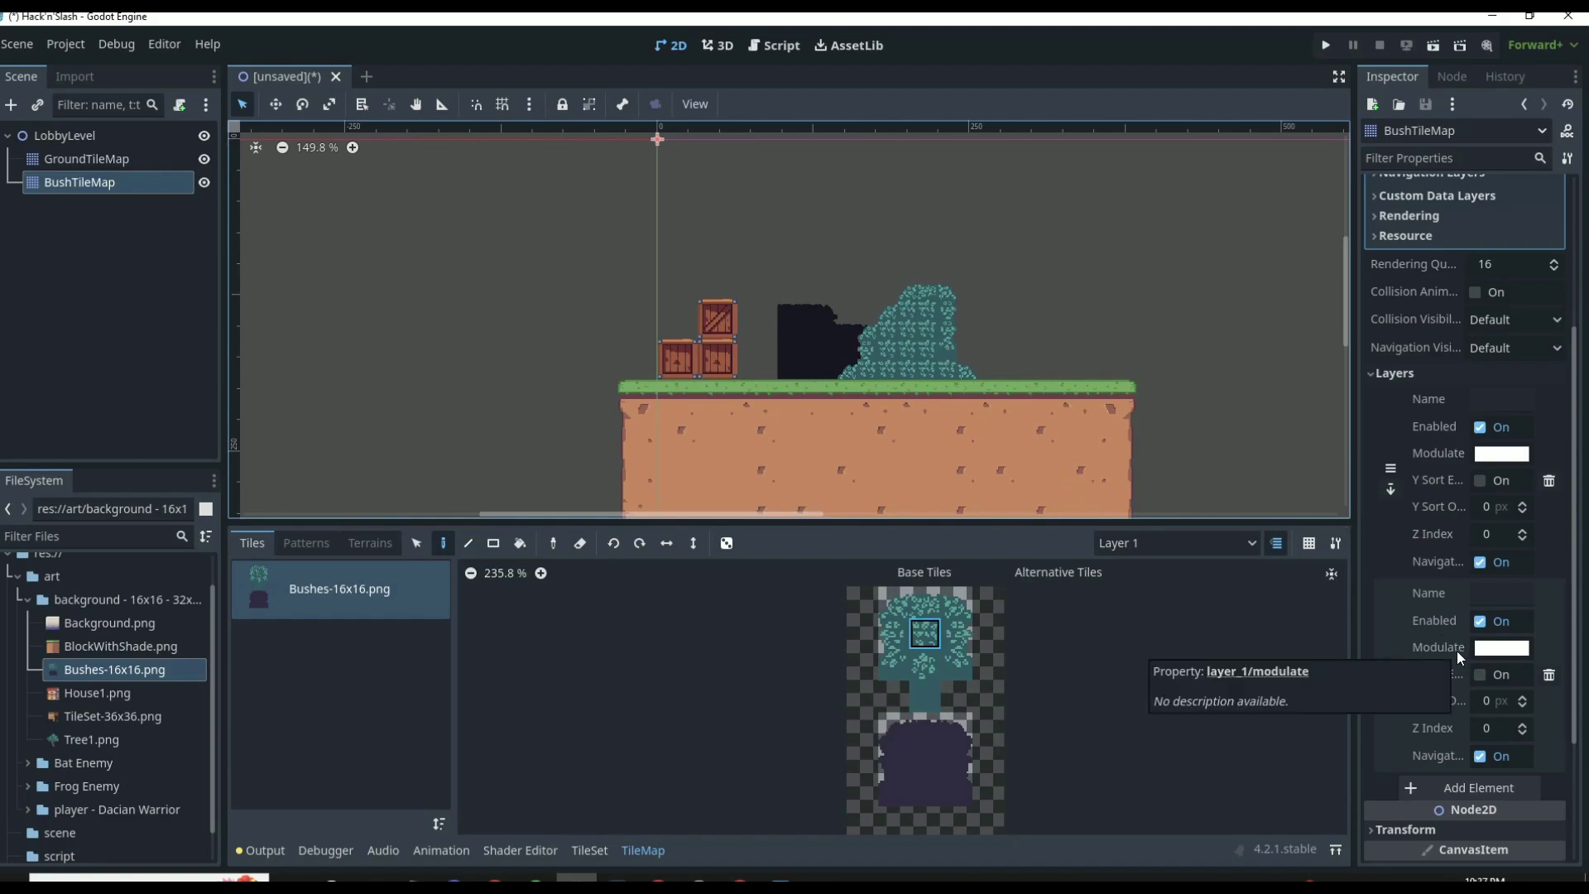
drag(66, 182, 70, 150)
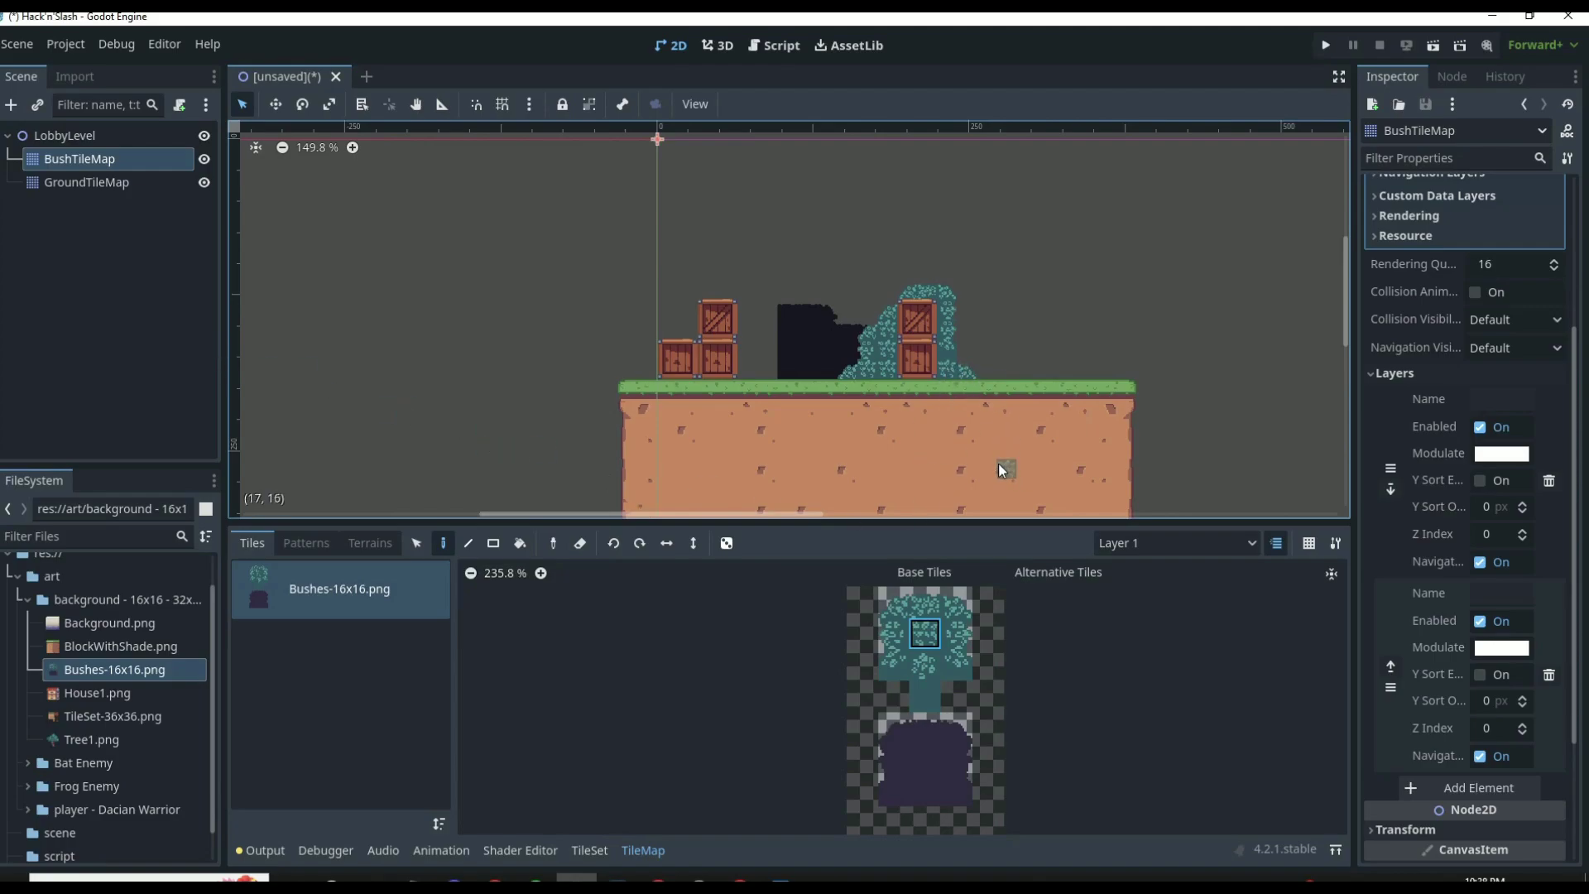
click(117, 260)
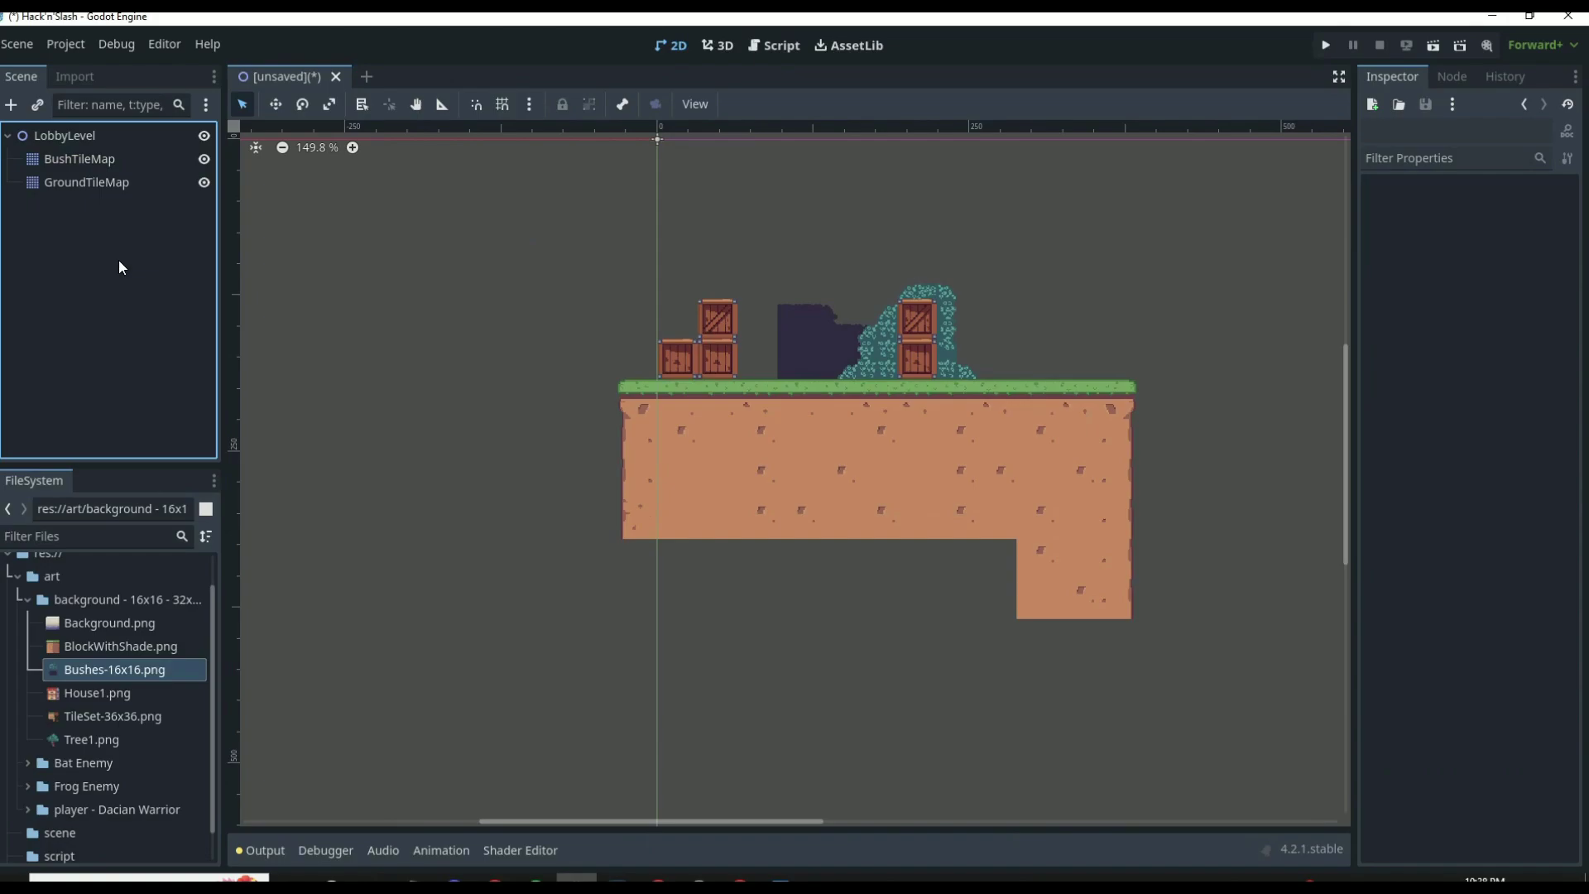
click(141, 161)
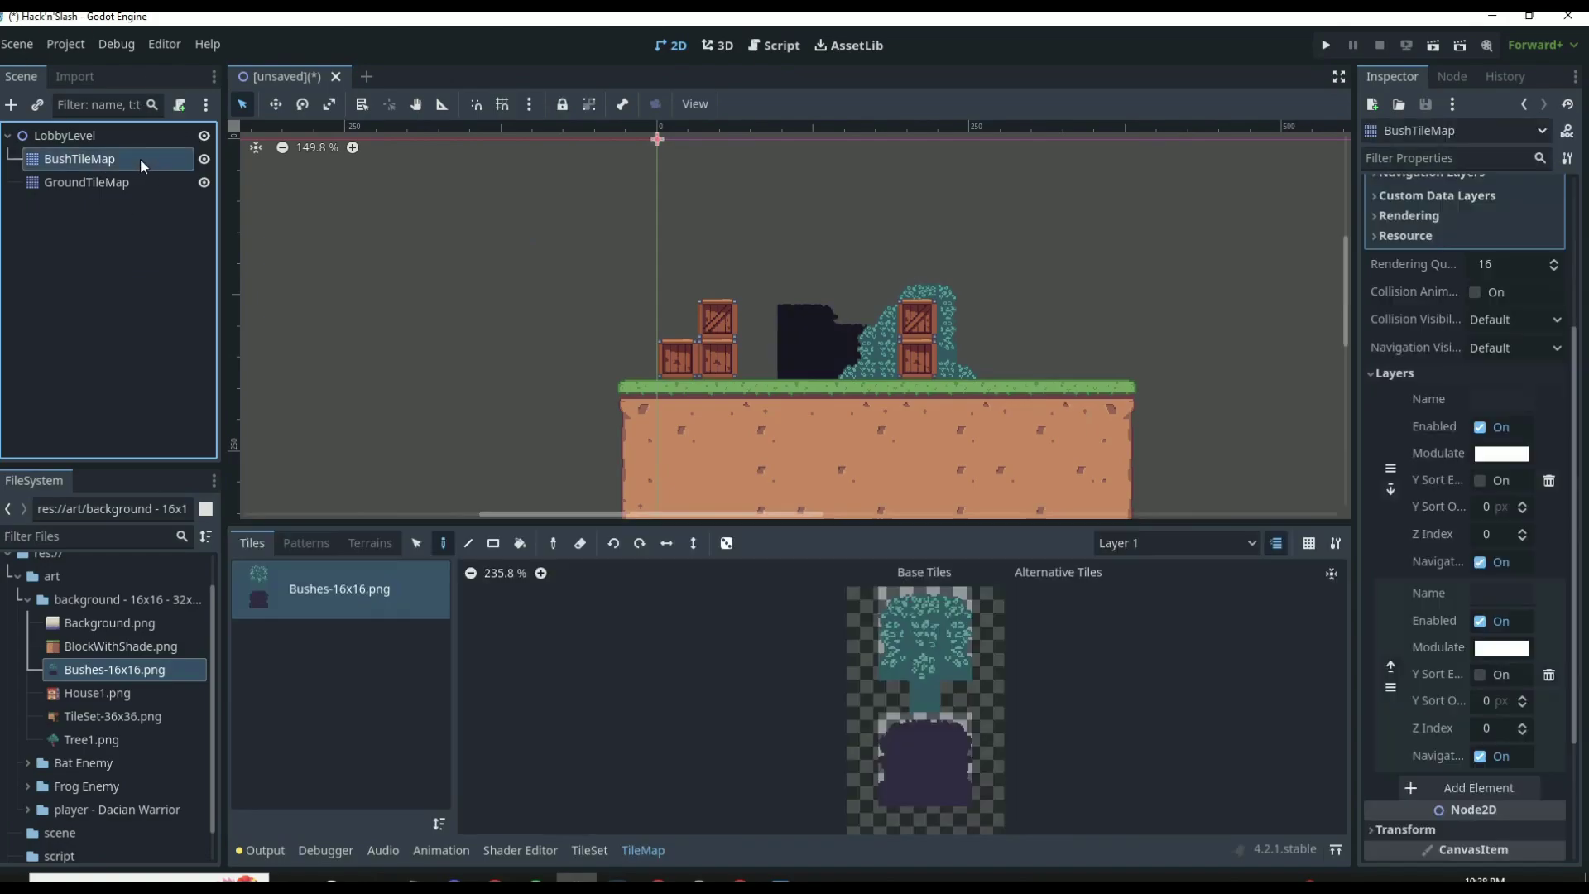
click(56, 217)
mouse_move(81, 155)
mouse_down()
mouse_move(91, 203)
mouse_move(74, 152)
mouse_up()
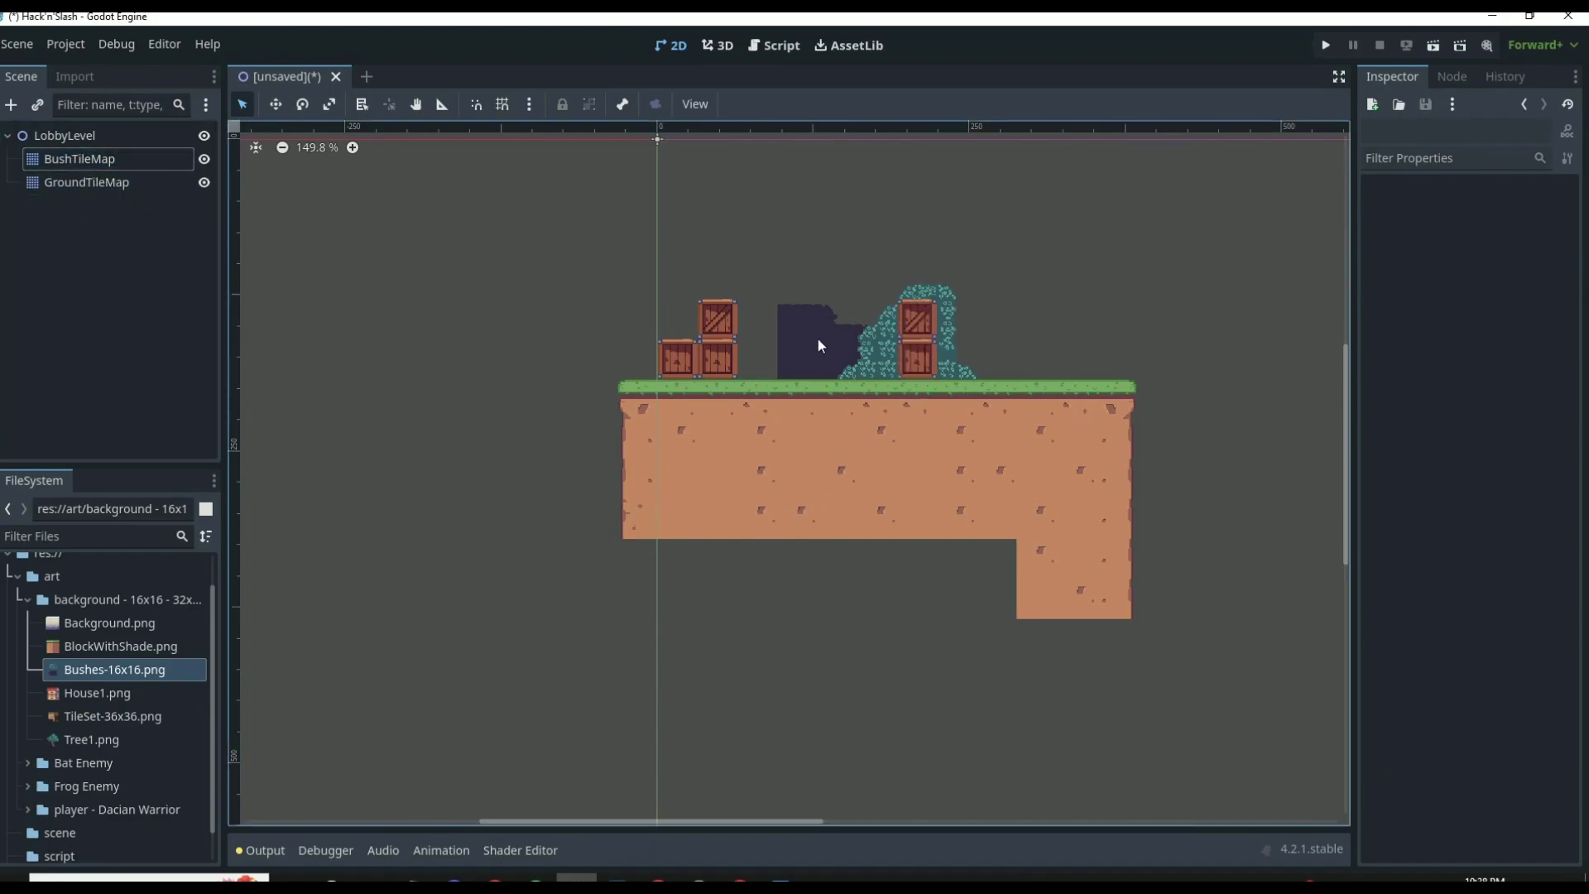
scroll(822, 349, up, 7)
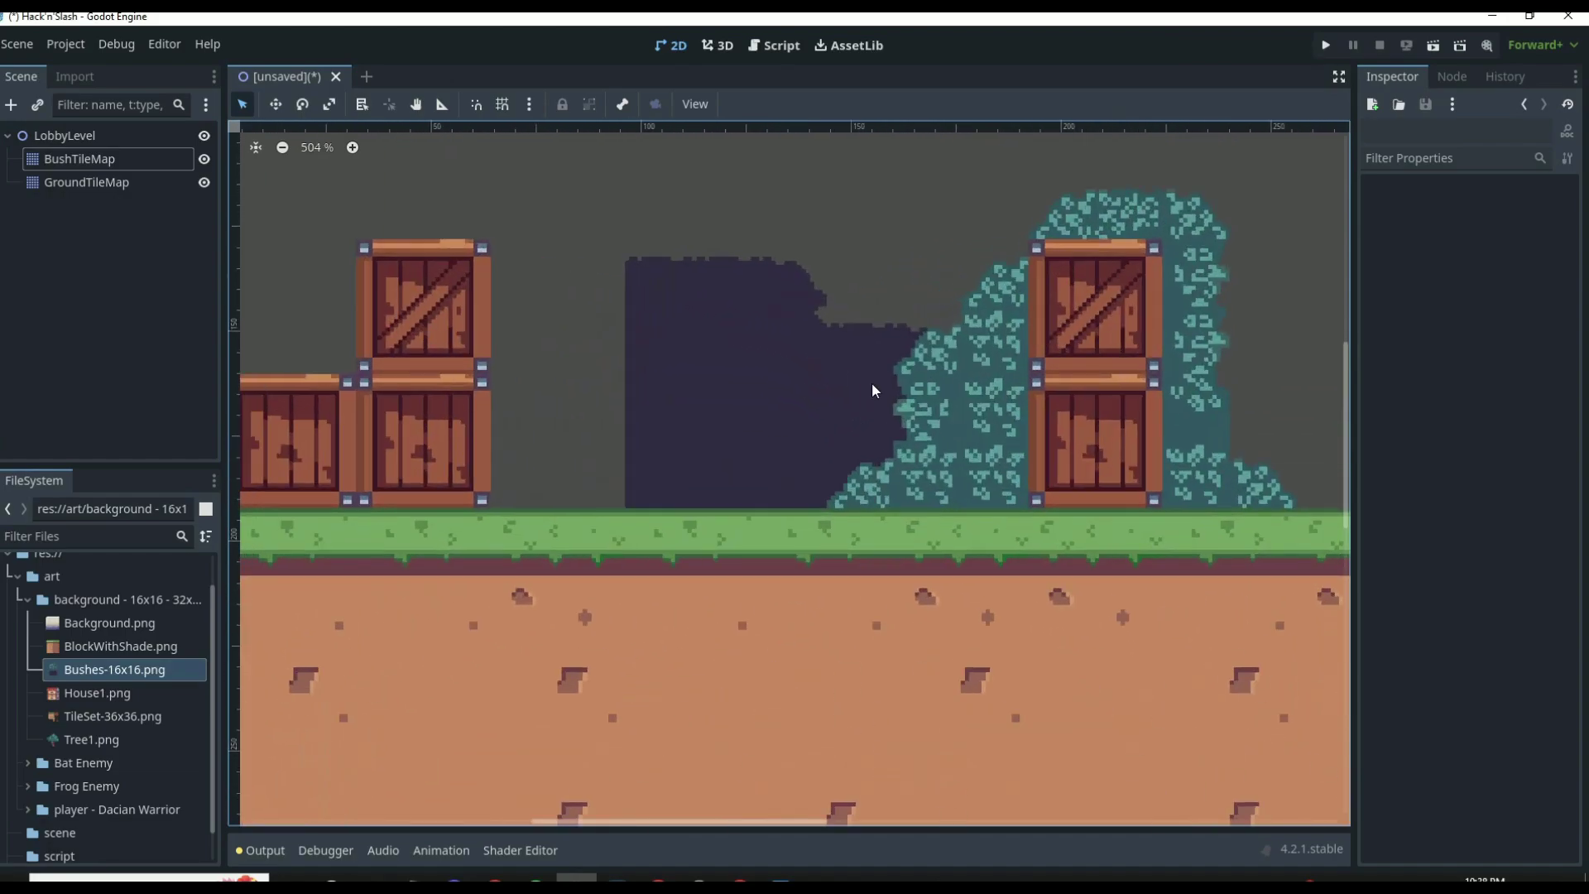
scroll(889, 381, down, 3)
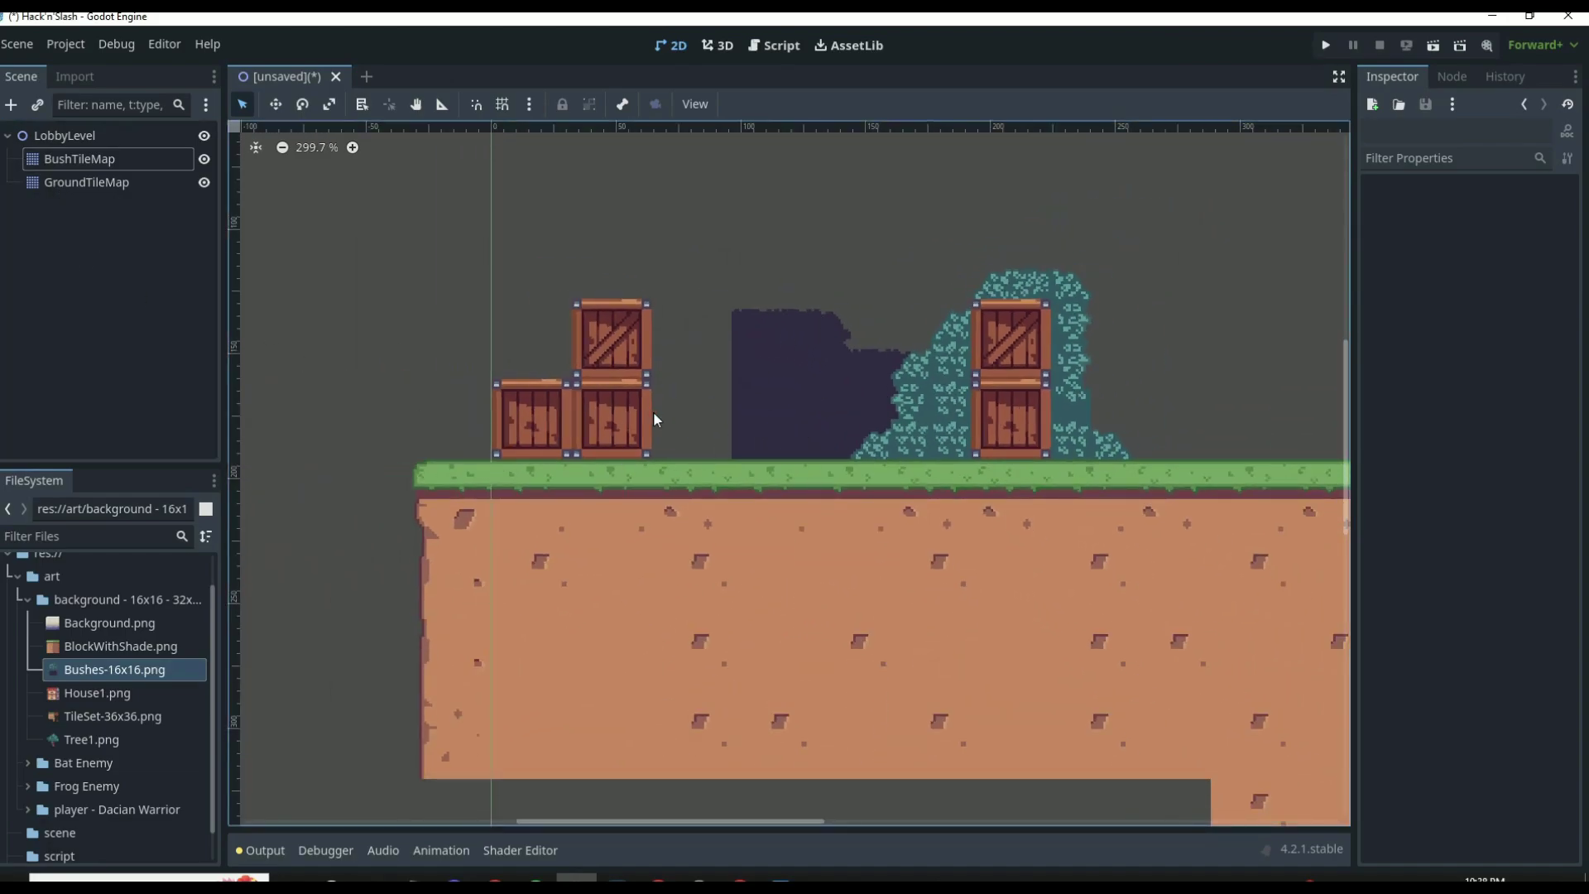
click(116, 138)
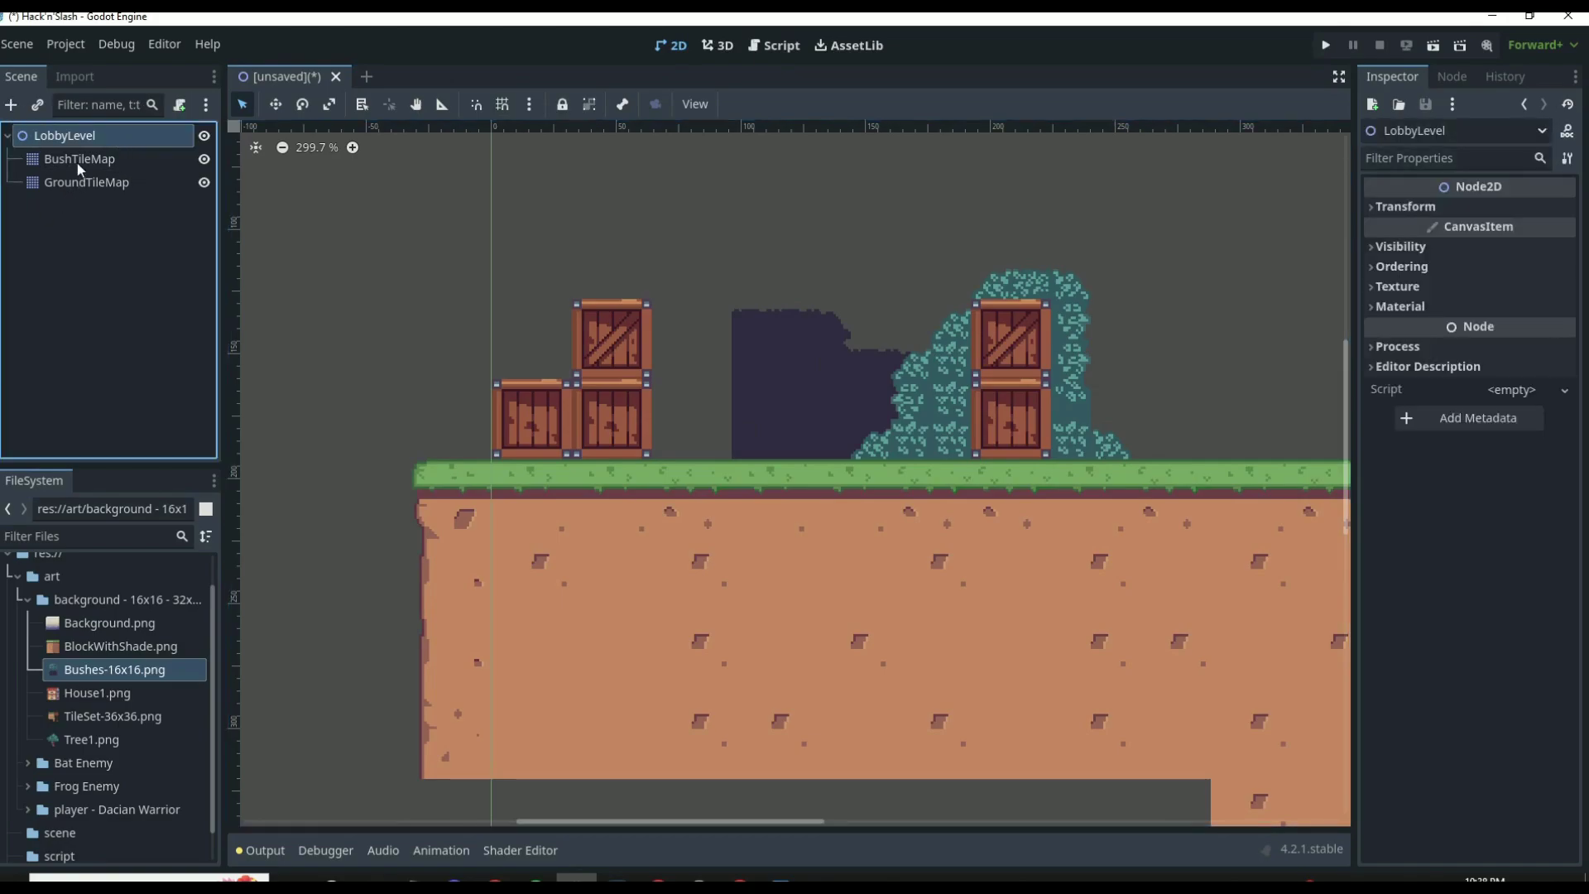
Step: Place House1.png on the ground and shift it slightly left
drag(77, 698, 743, 378)
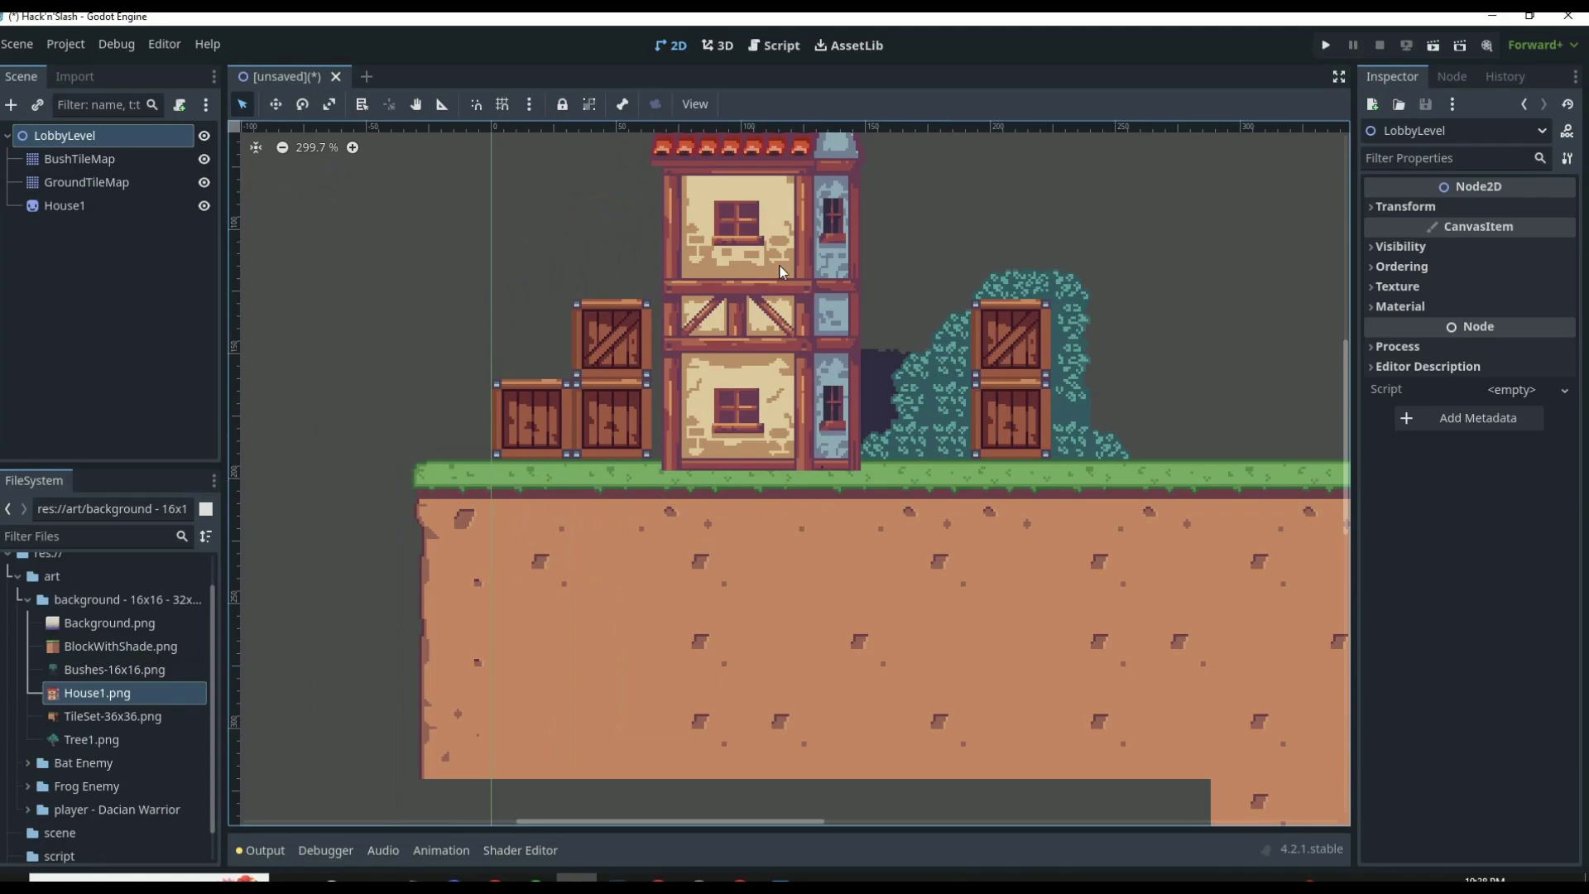
click(107, 206)
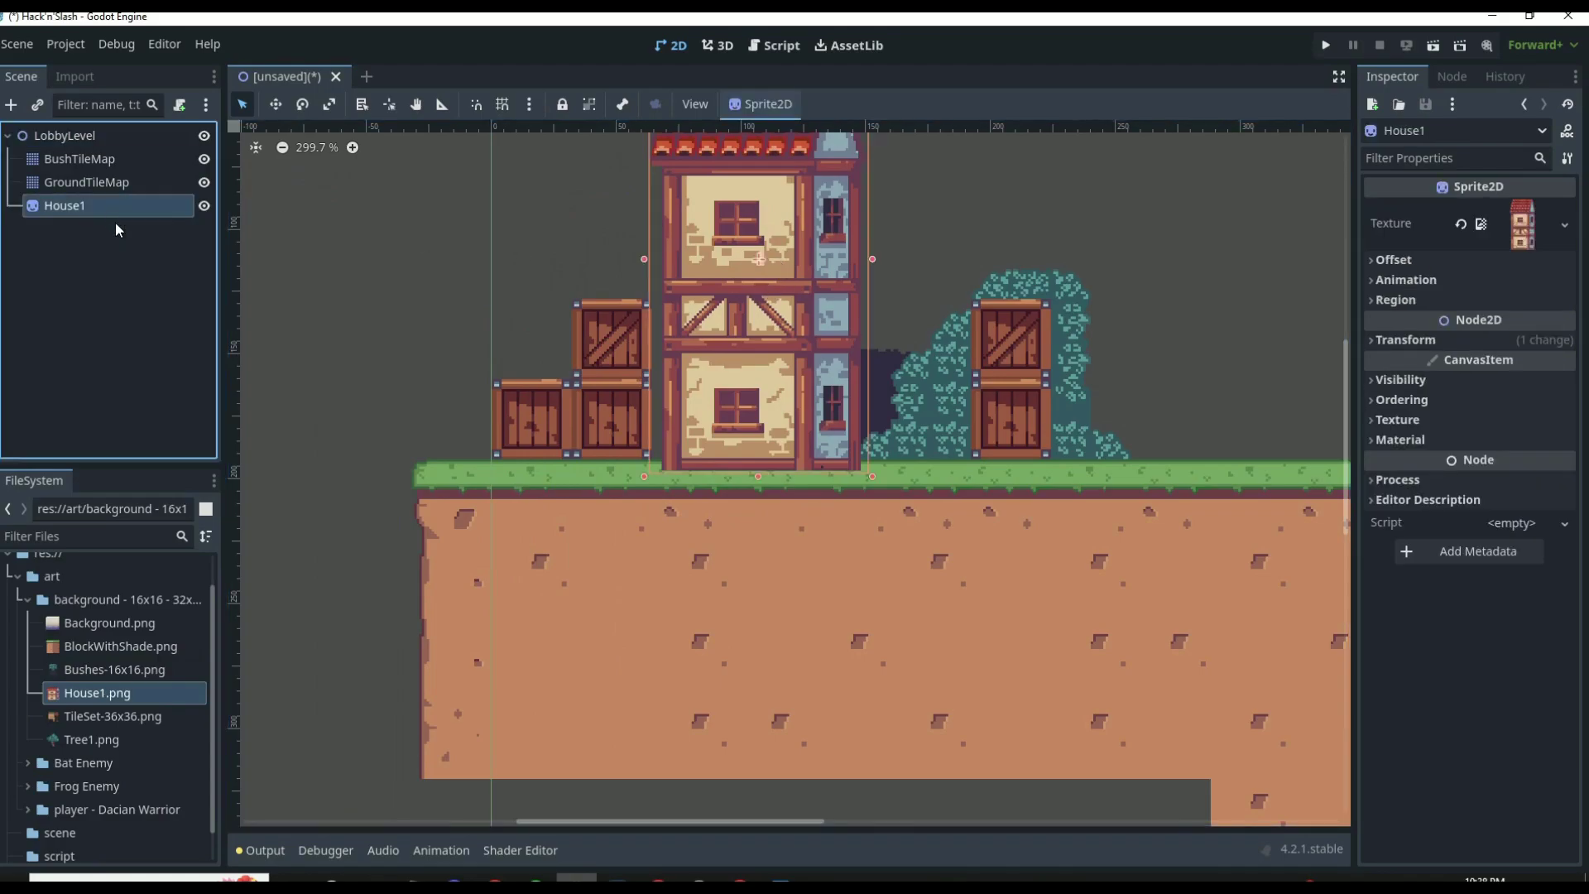
scroll(741, 571, down, 4)
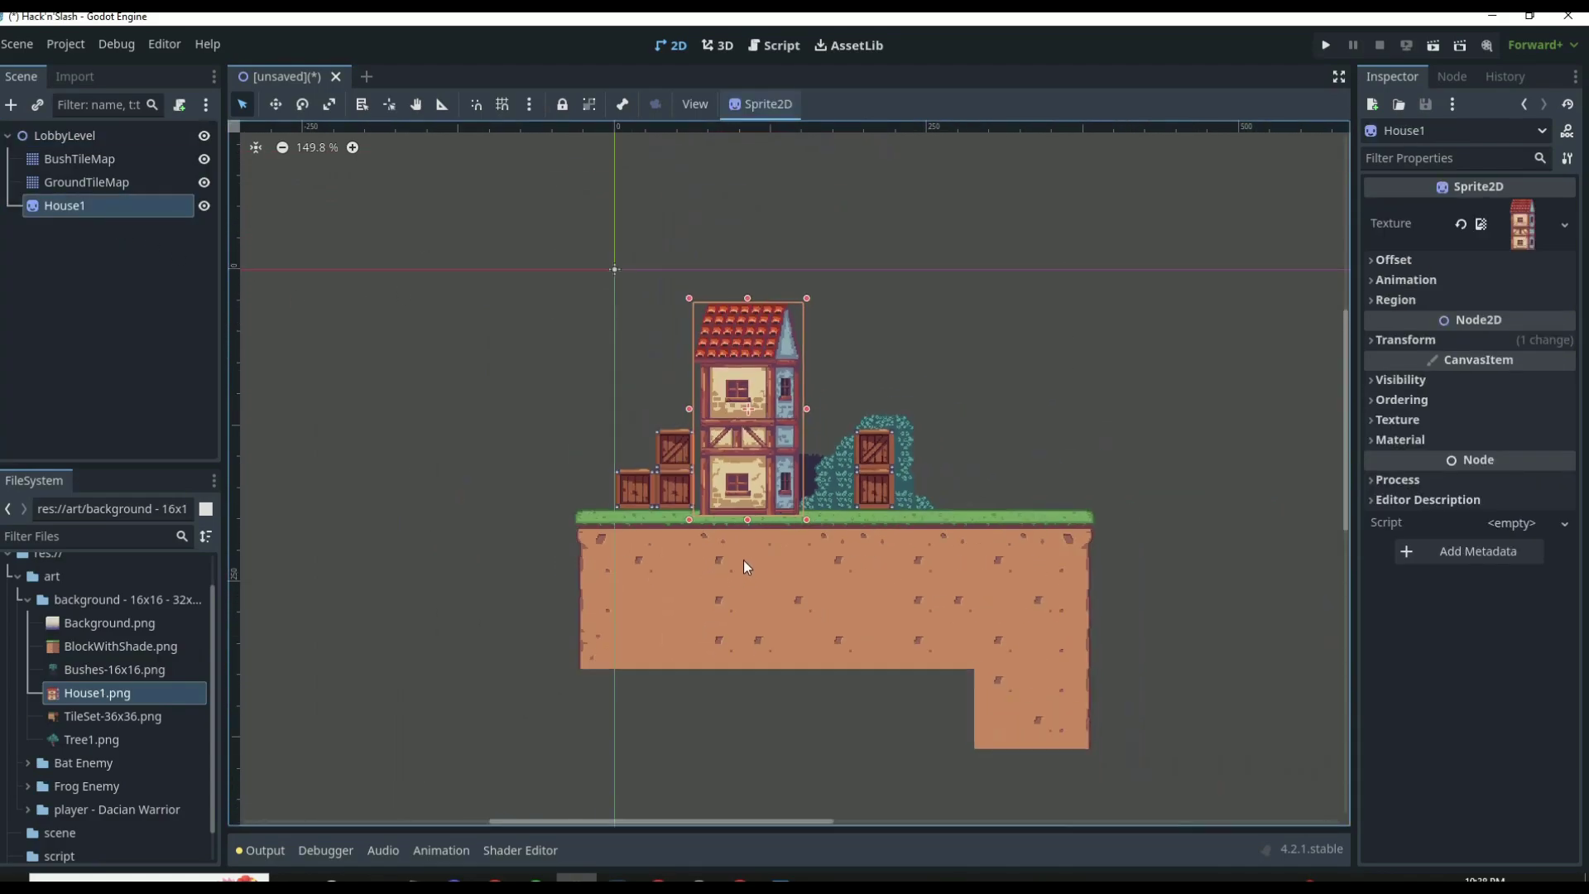
scroll(772, 402, up, 5)
drag(594, 487, 542, 478)
click(806, 439)
scroll(819, 461, down, 5)
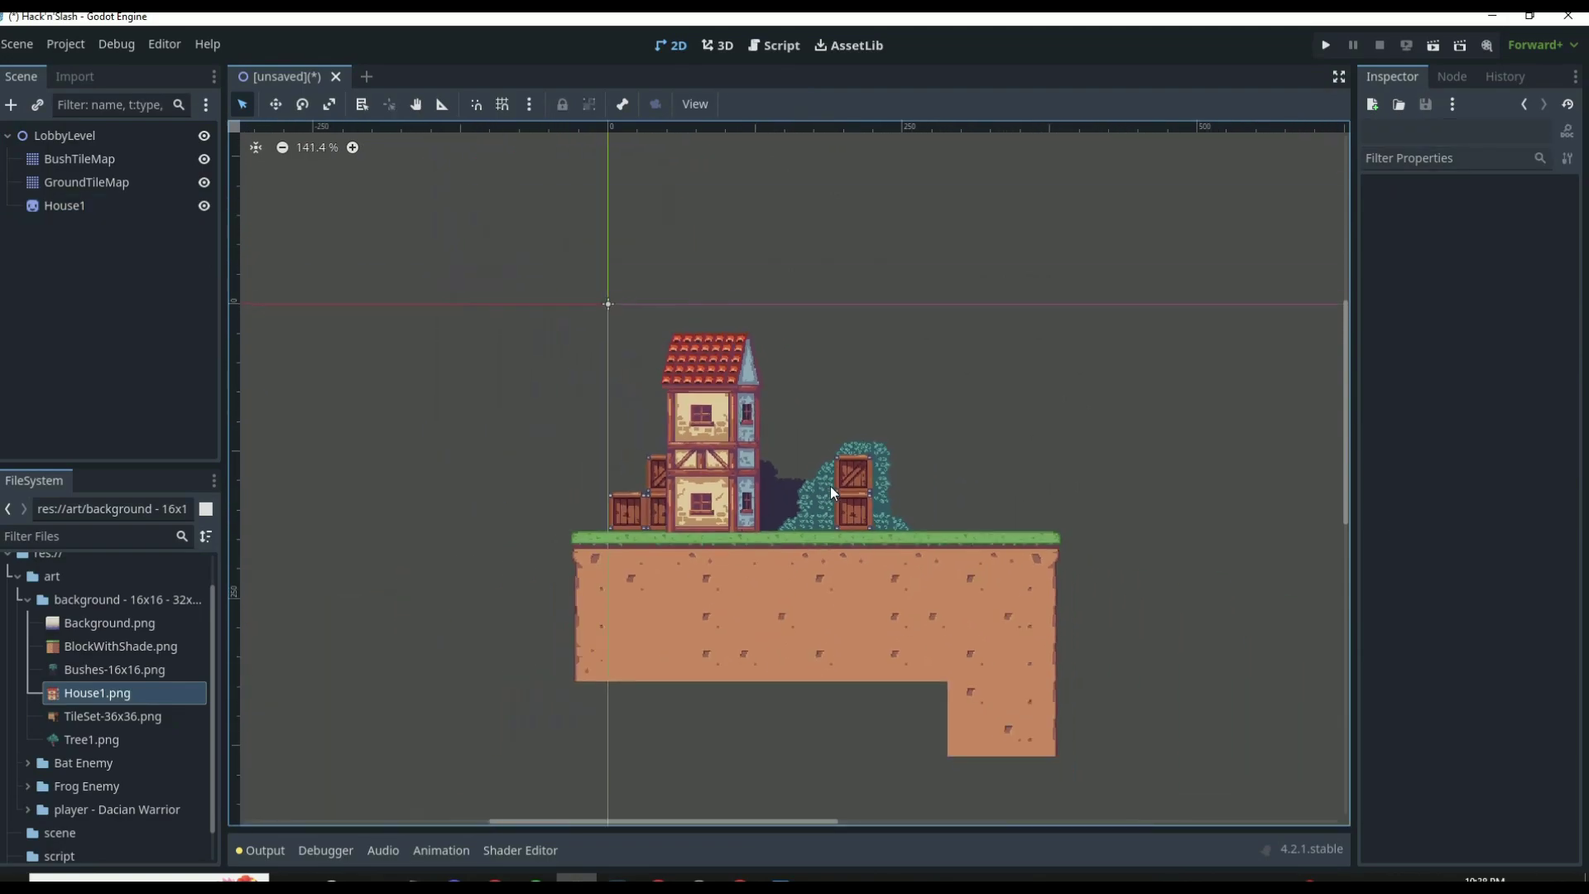
scroll(805, 517, up, 4)
click(663, 432)
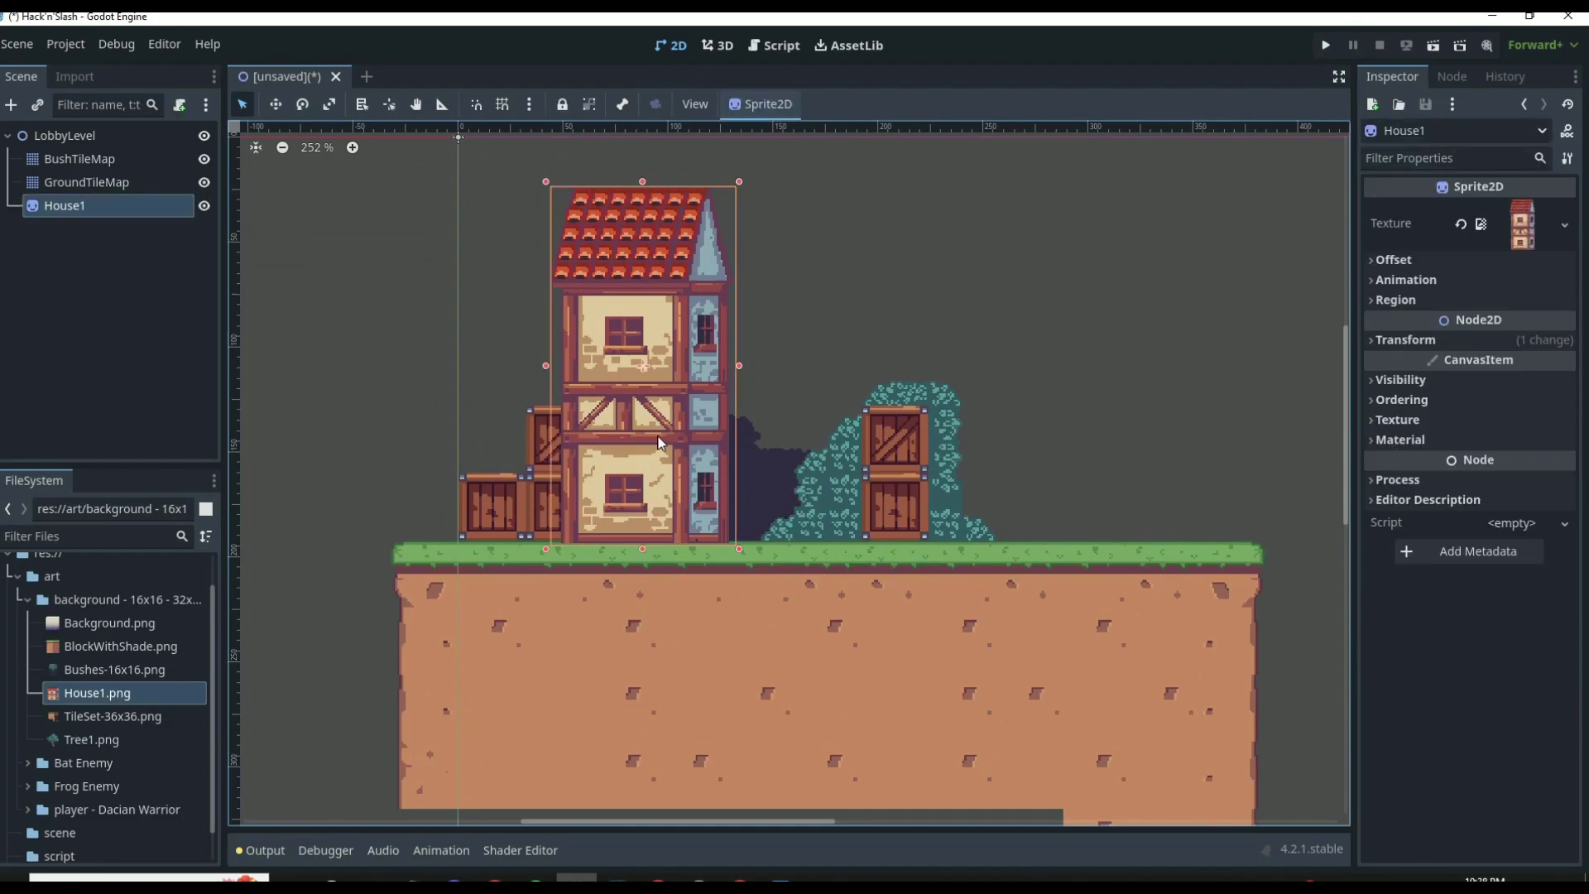
click(836, 343)
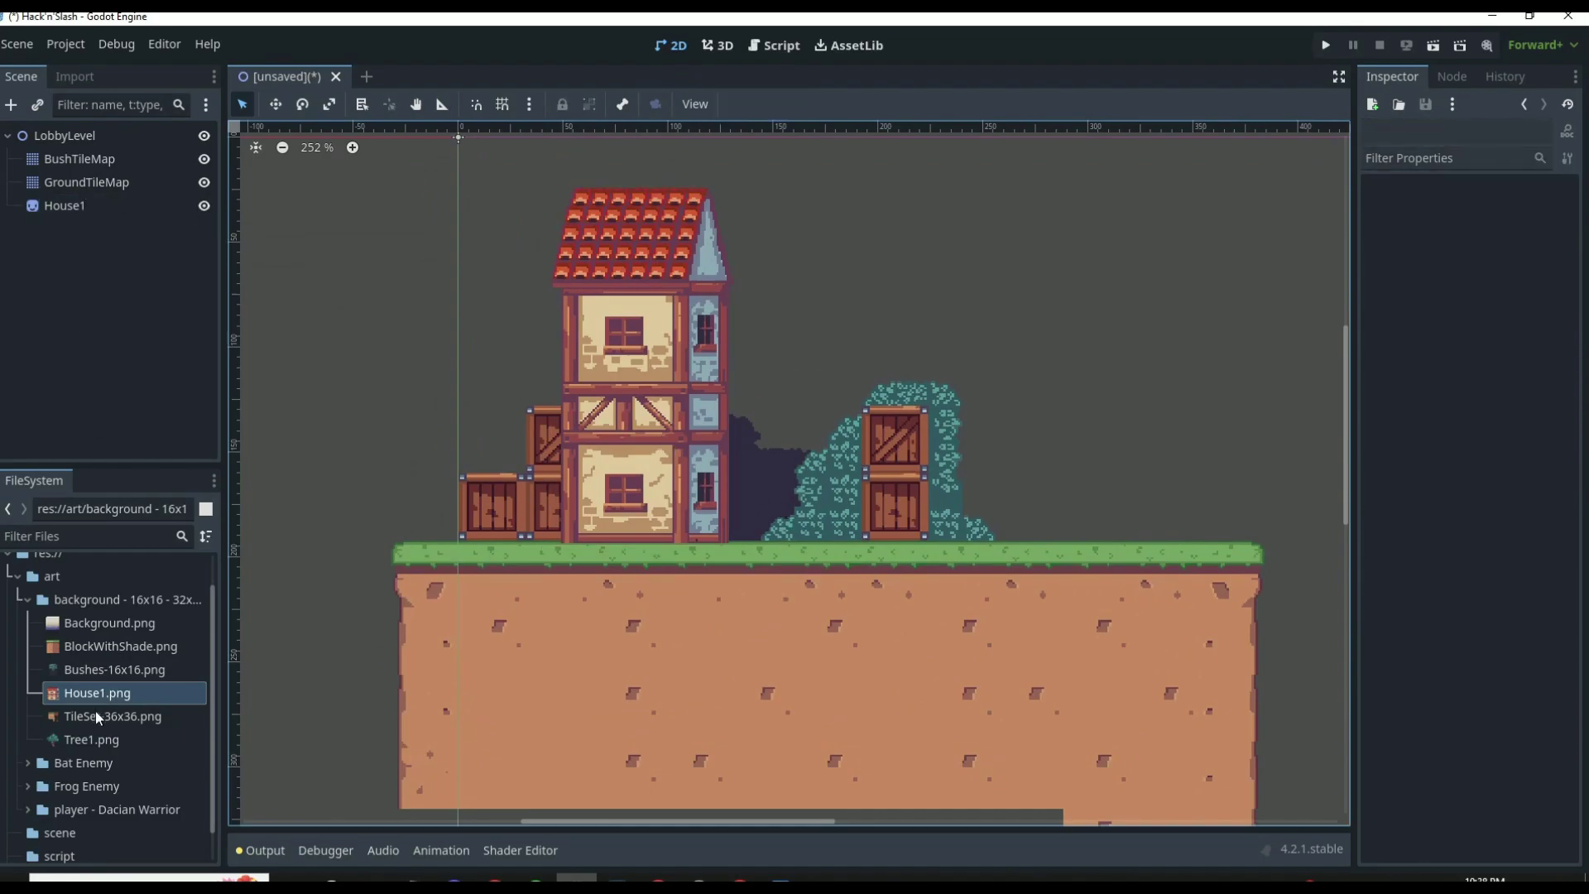
Step: Place Tree1.png in front of the house and nudge it into position
drag(96, 737, 528, 439)
scroll(544, 511, up, 3)
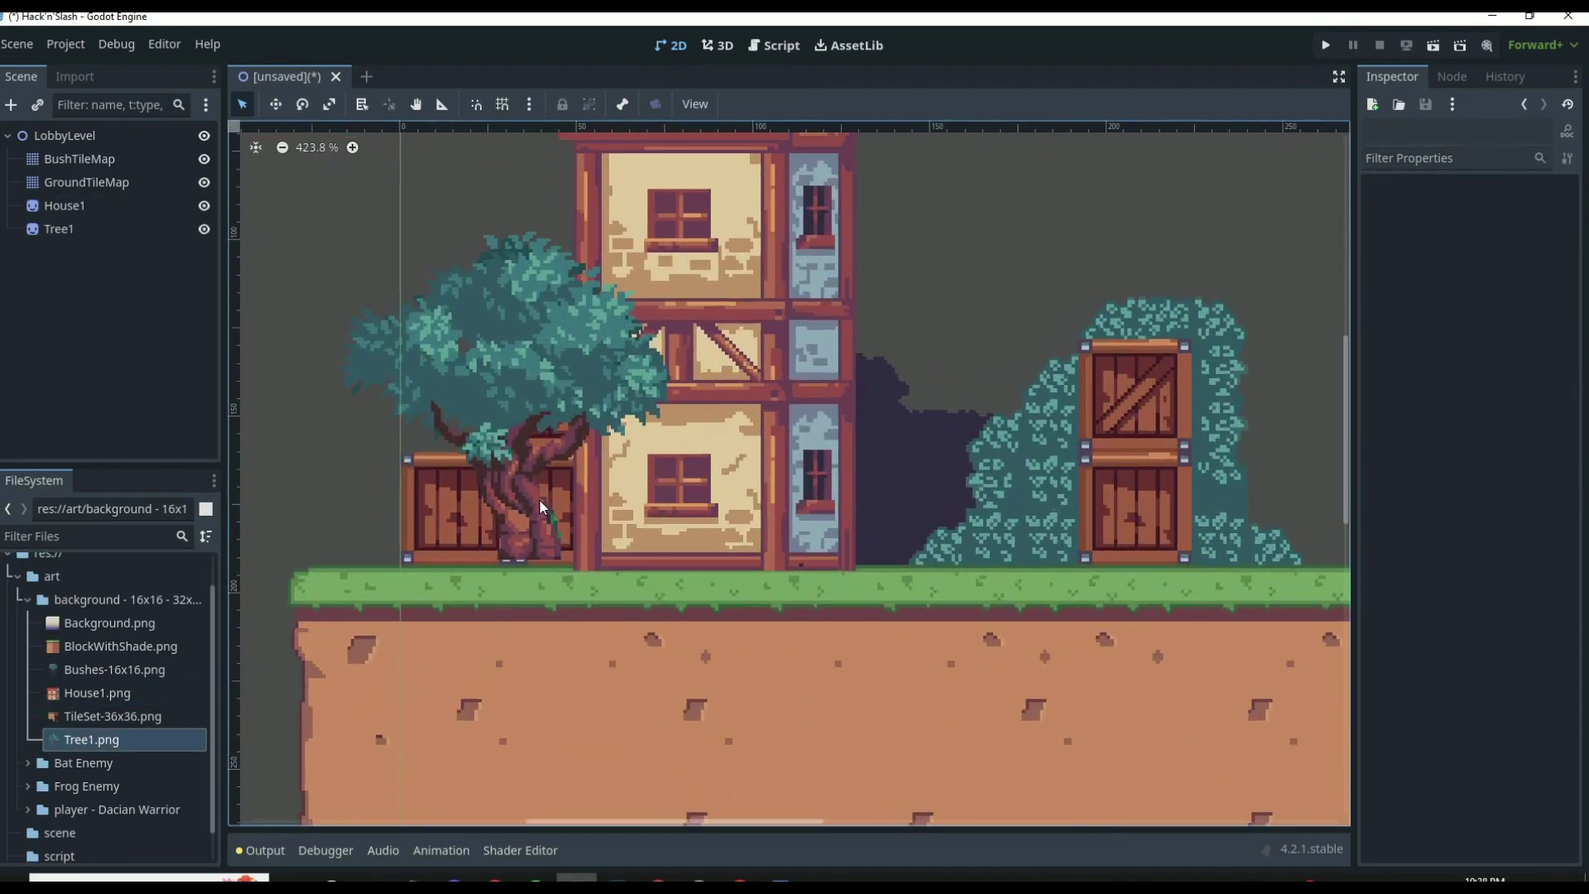
drag(538, 498, 554, 514)
click(1018, 281)
scroll(1013, 379, down, 2)
scroll(1016, 394, down, 7)
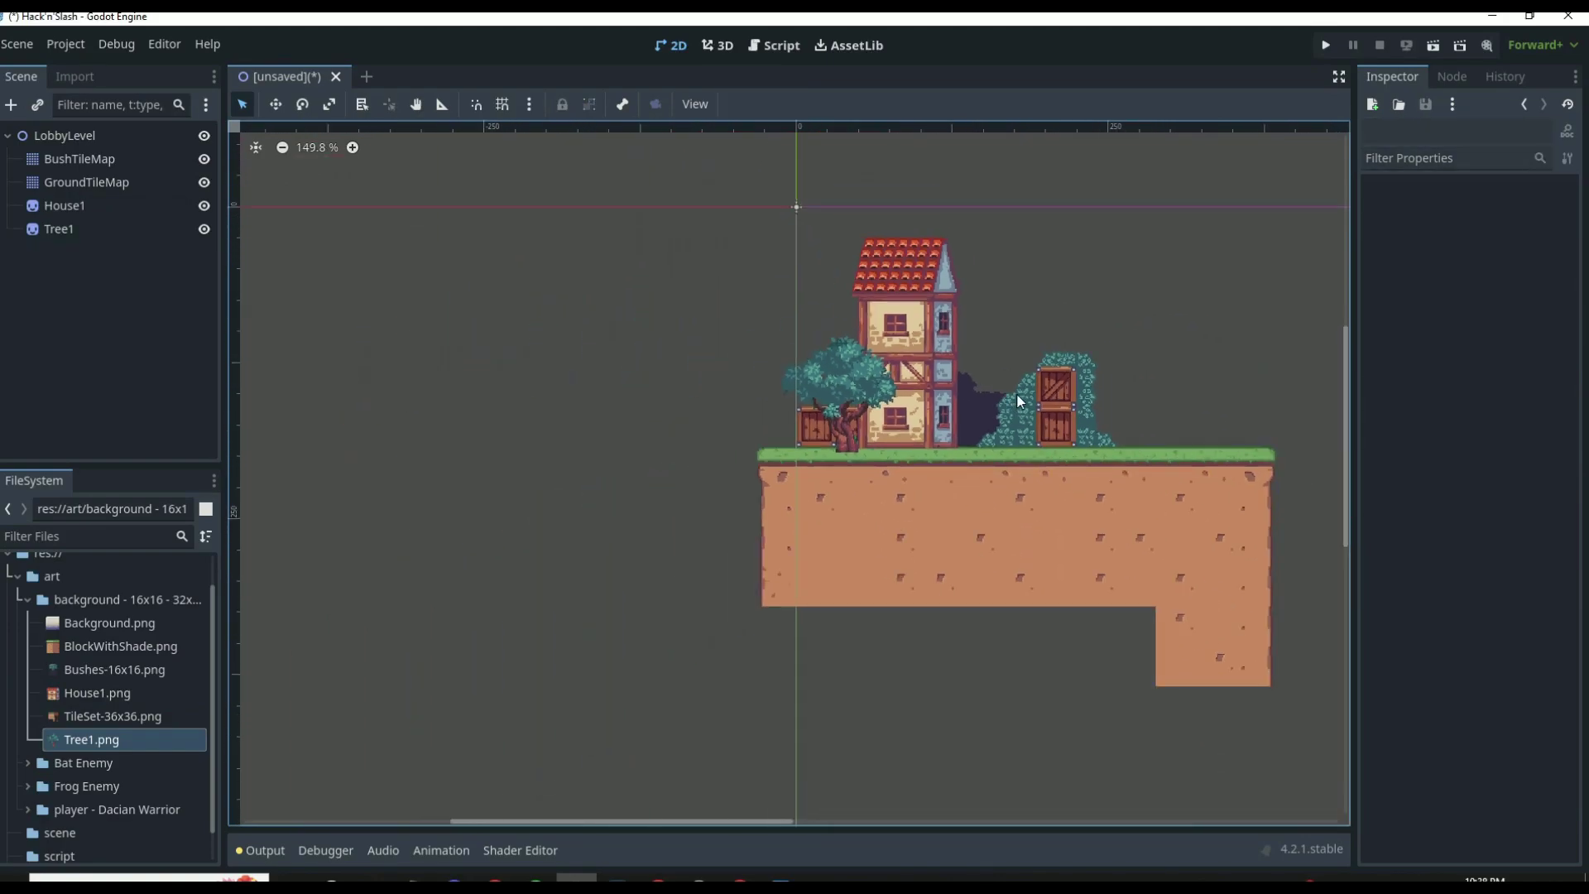
scroll(1225, 385, up, 4)
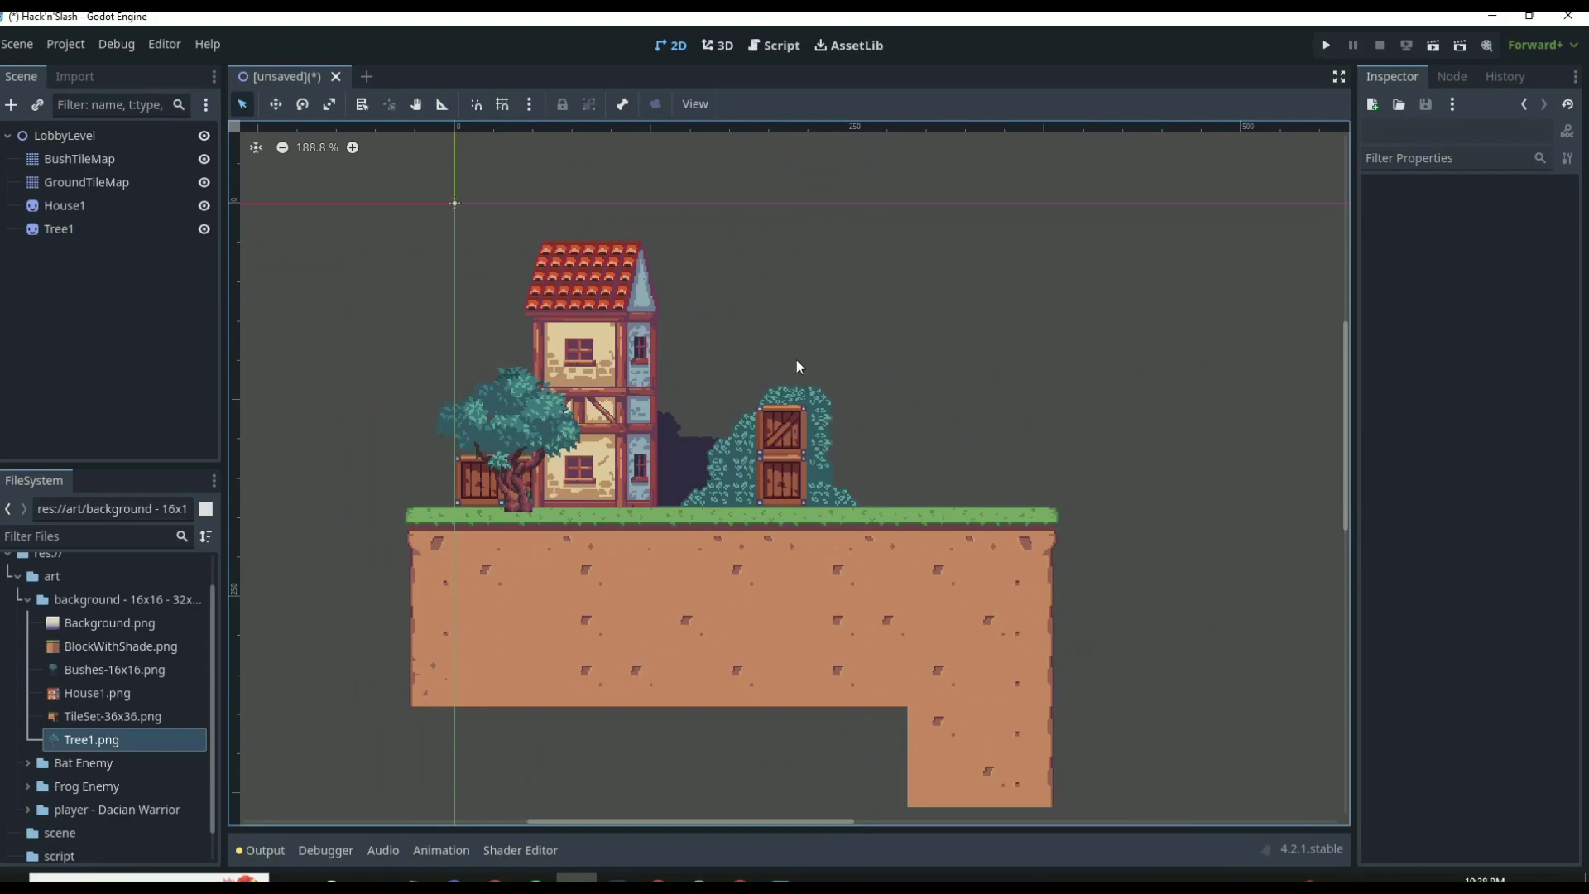
Step: Add a StaticBody2D under LobbyLevel and move BushTileMap through Tree1 inside it
click(85, 139)
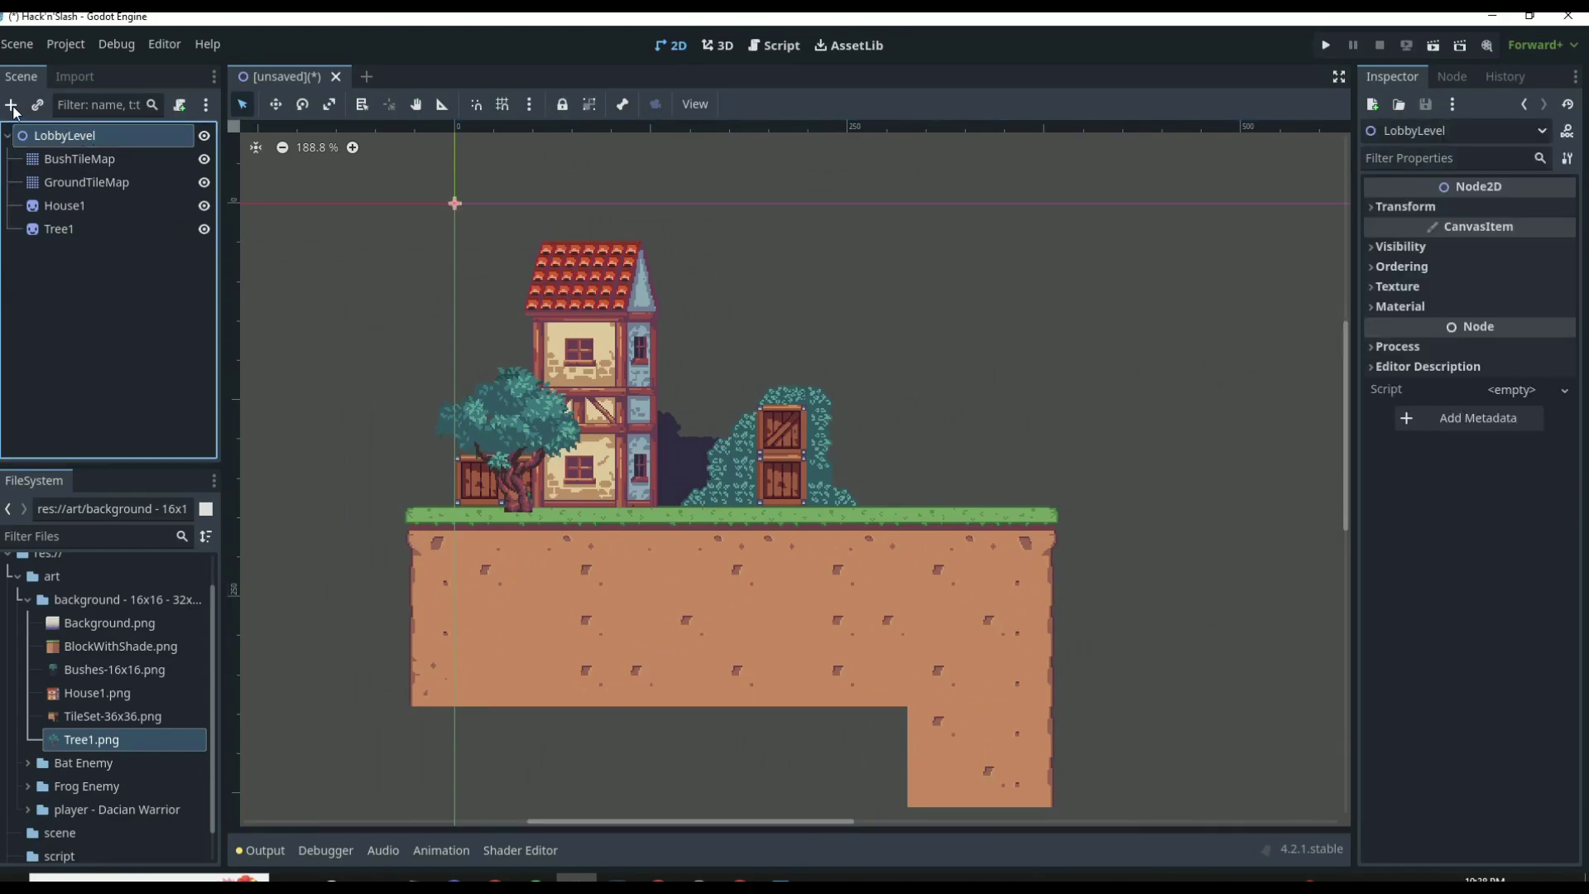
click(12, 107)
text(stta)
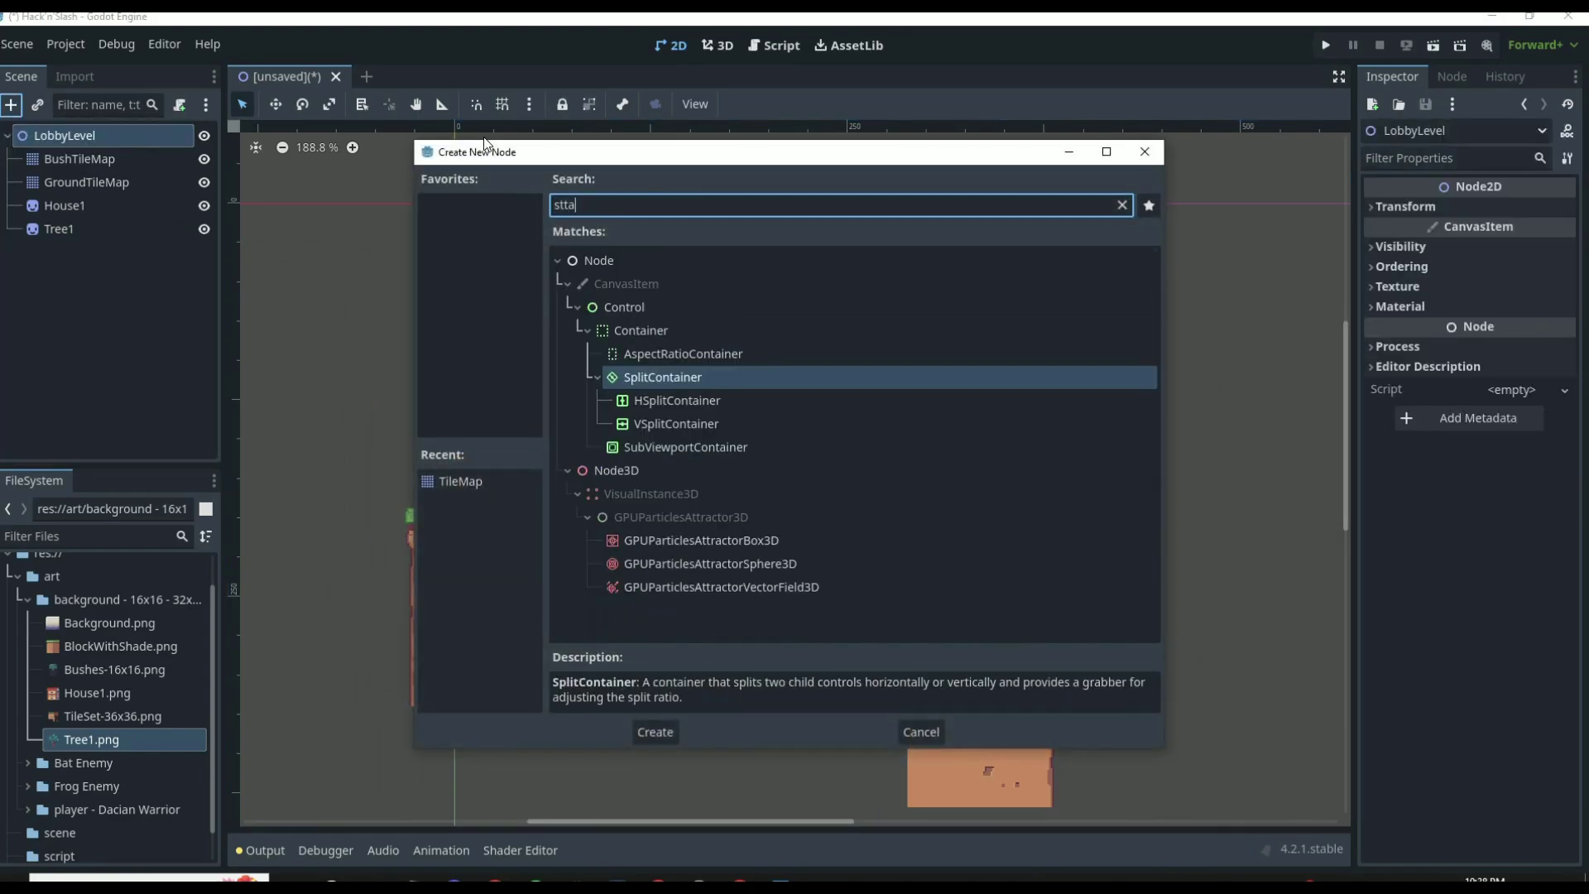
key(BackSpace)
key(BackSpace)
text(at)
key(Return)
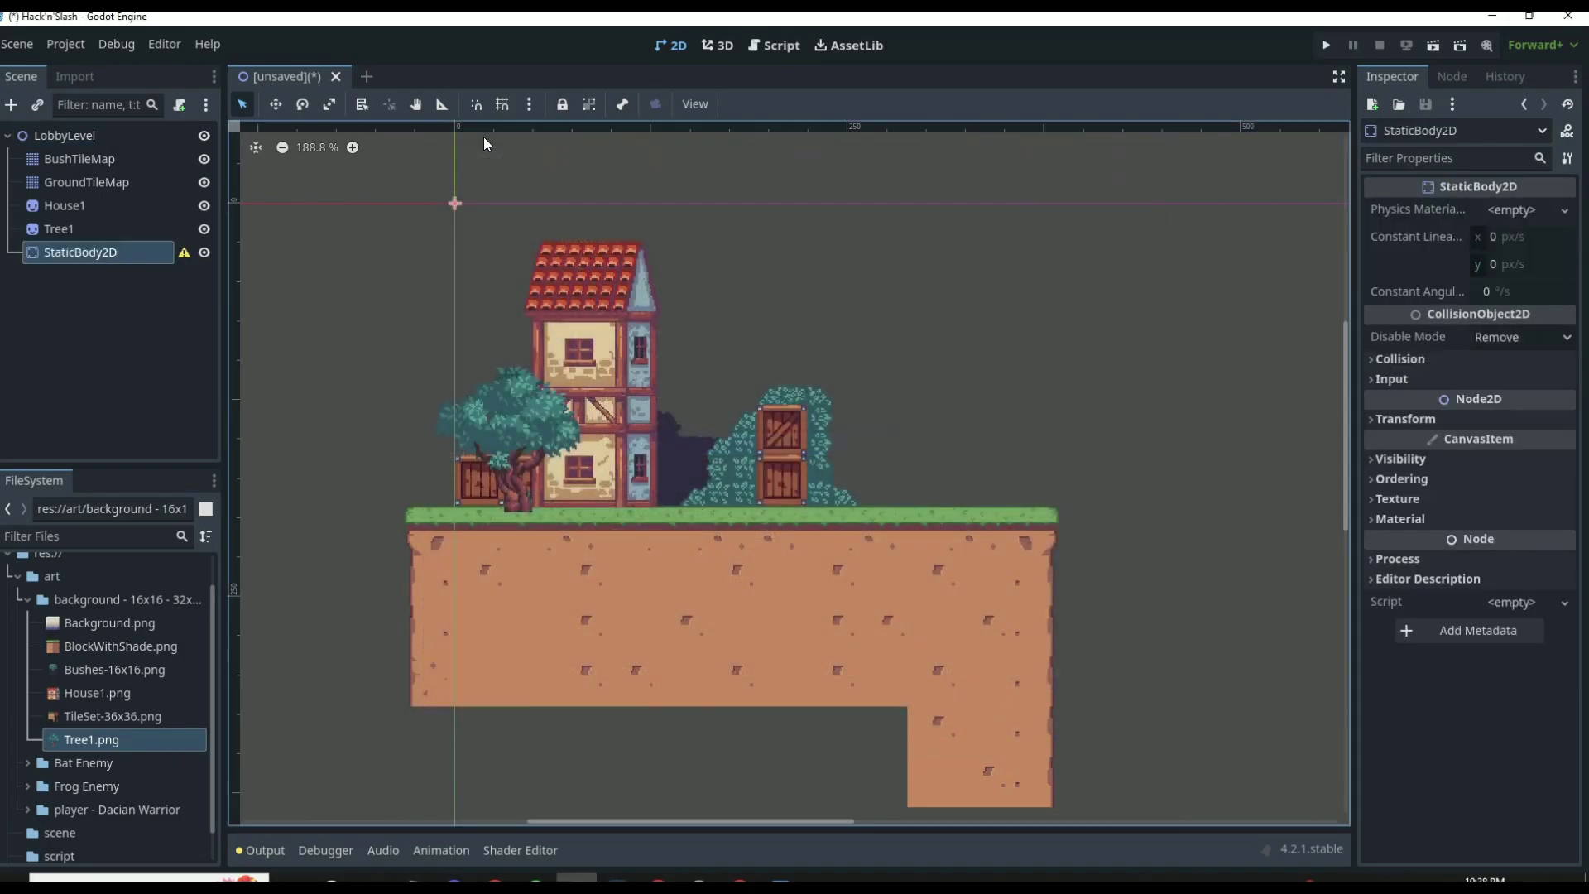
click(79, 159)
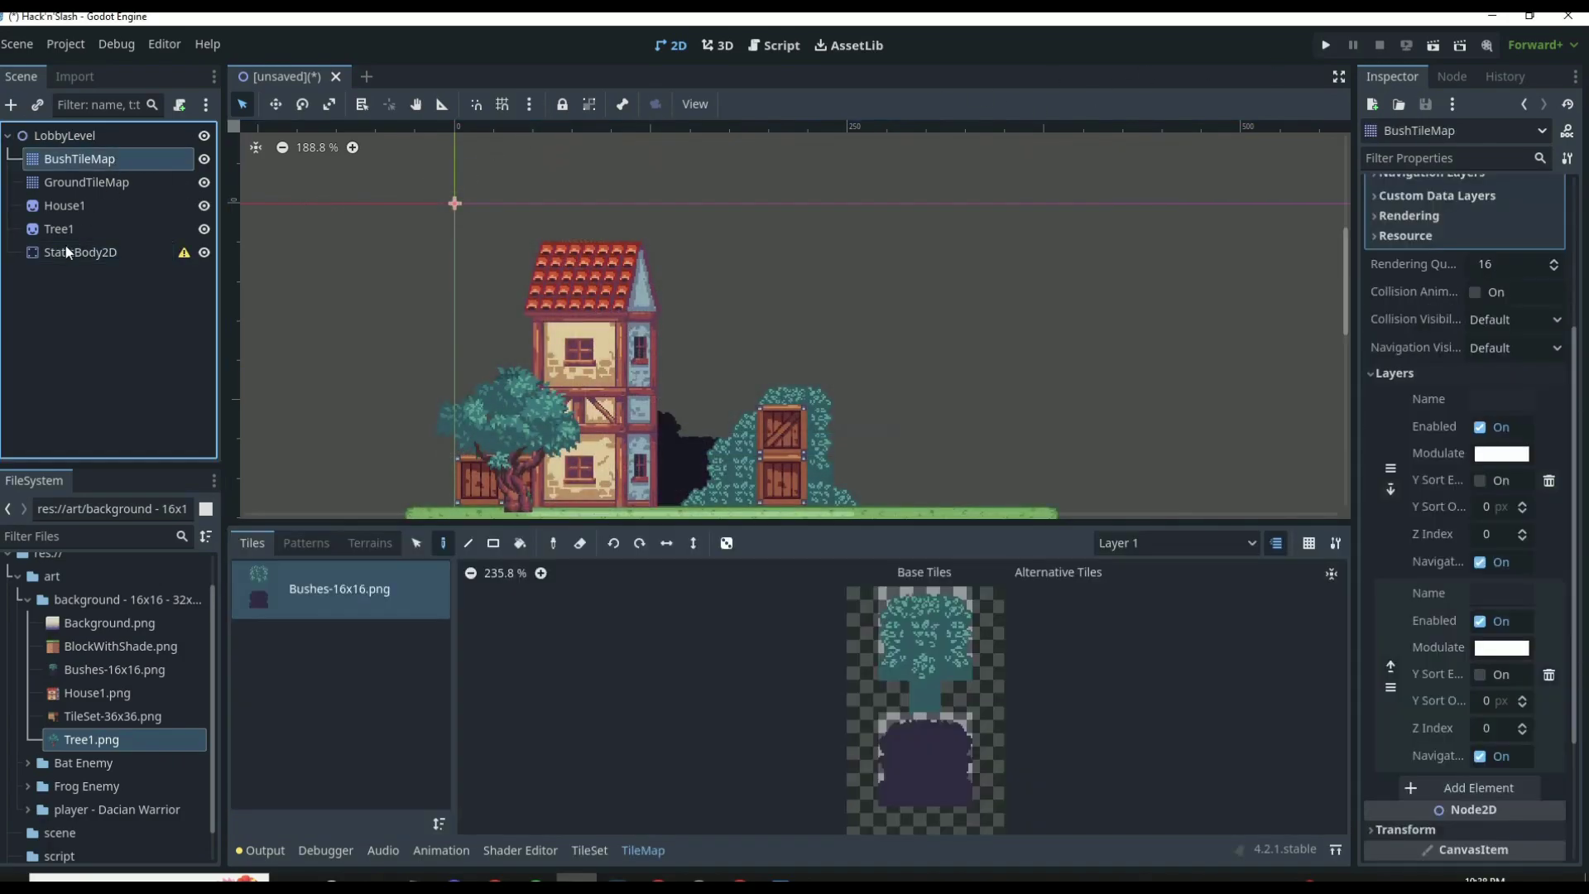
shift+click(62, 229)
drag(88, 157, 86, 251)
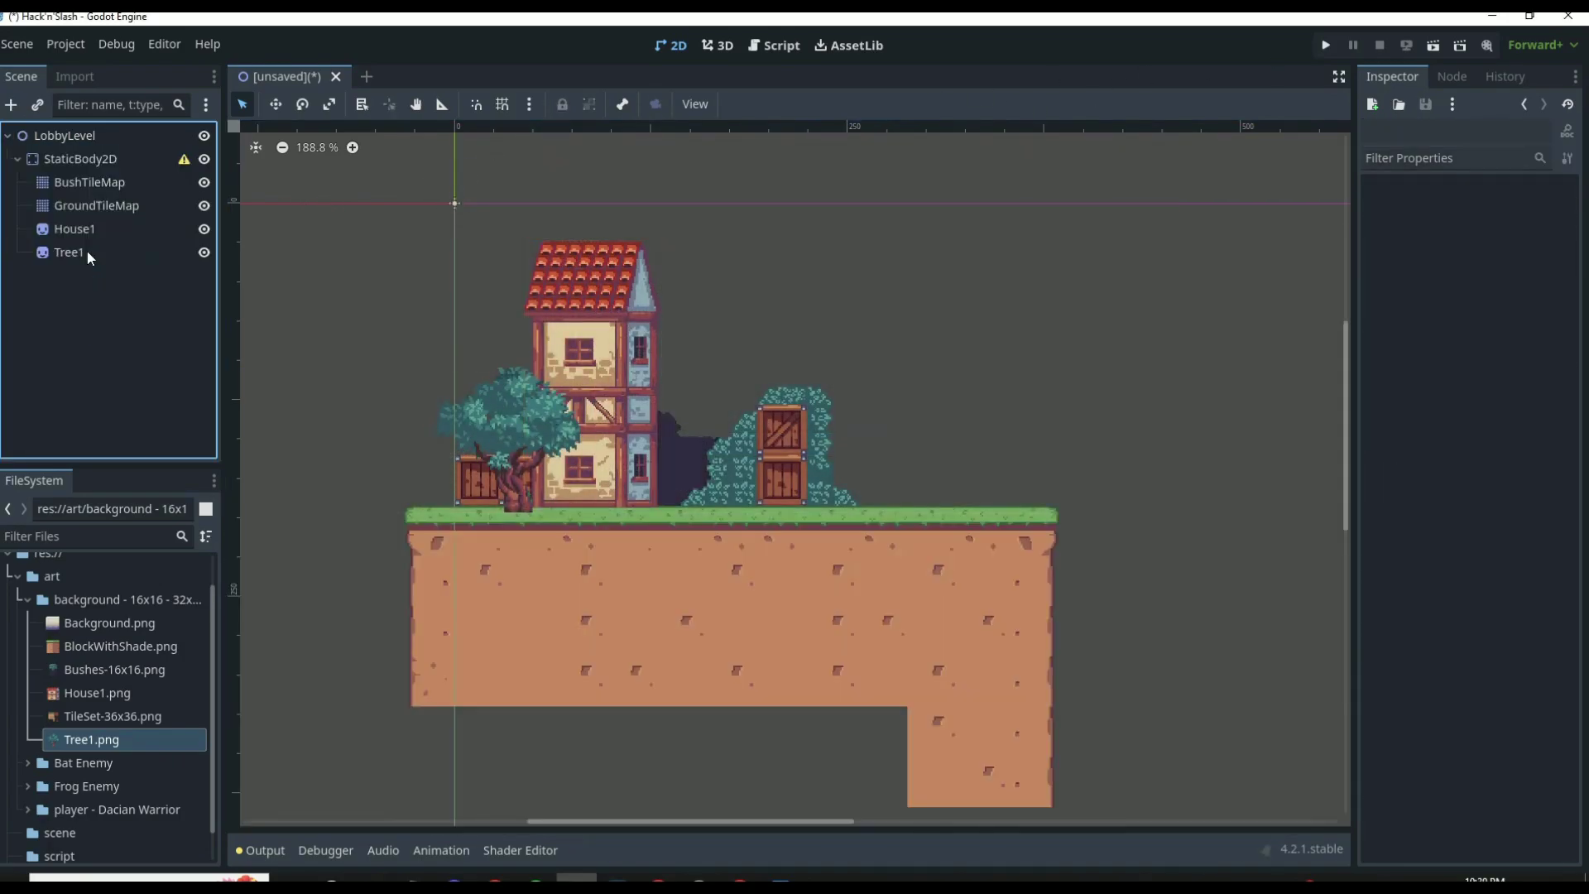
Step: Rename the static body to BackgroundSprites
double_click(101, 158)
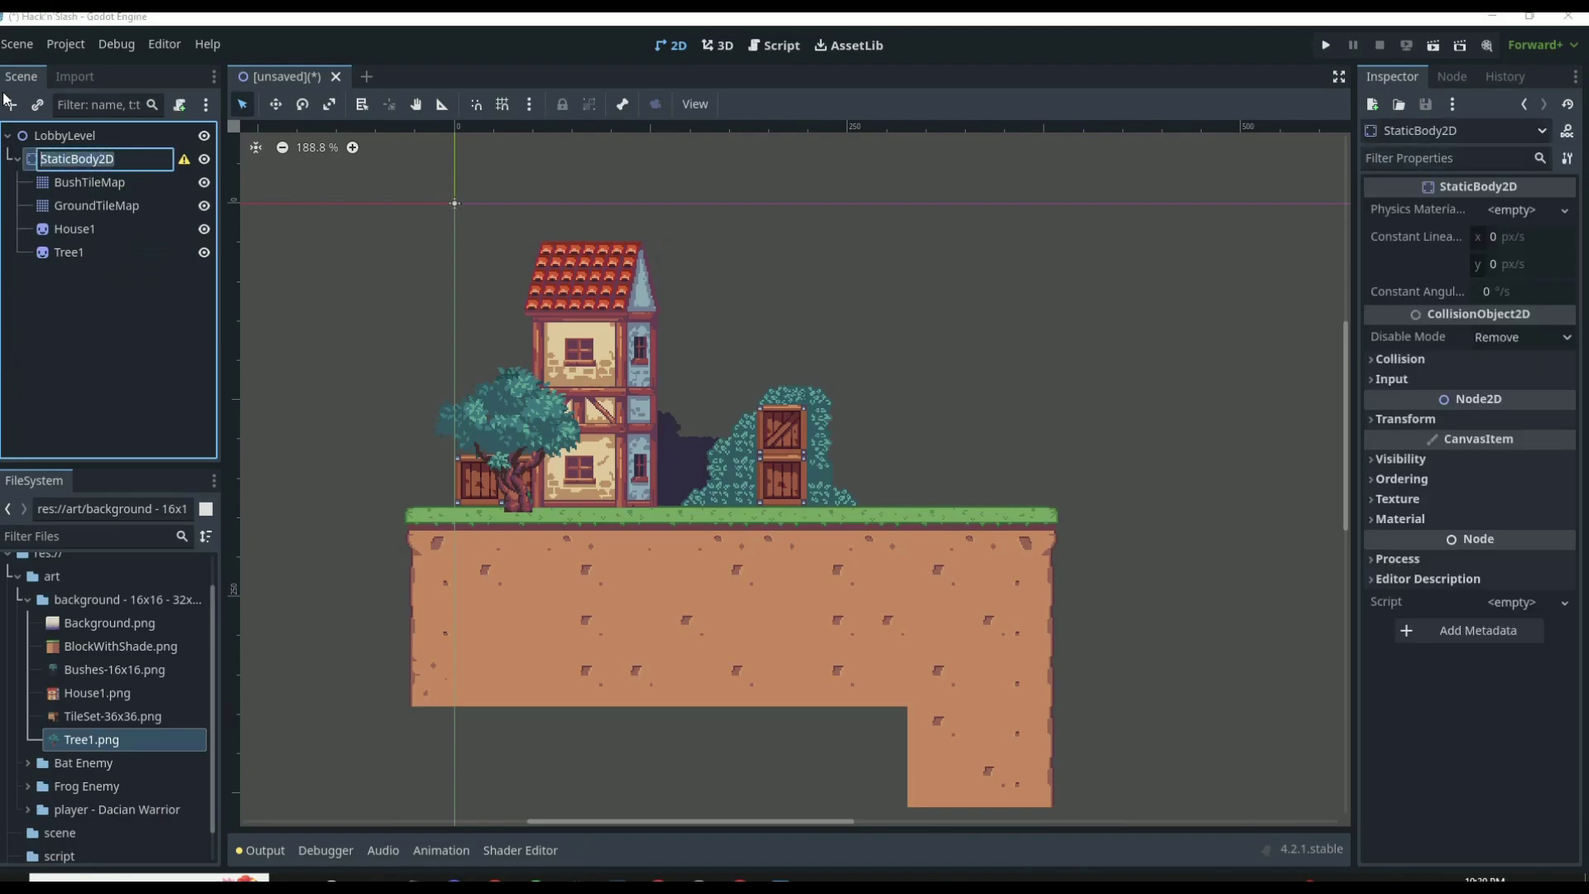
key(BackSpace)
text(Sprites)
key(Return)
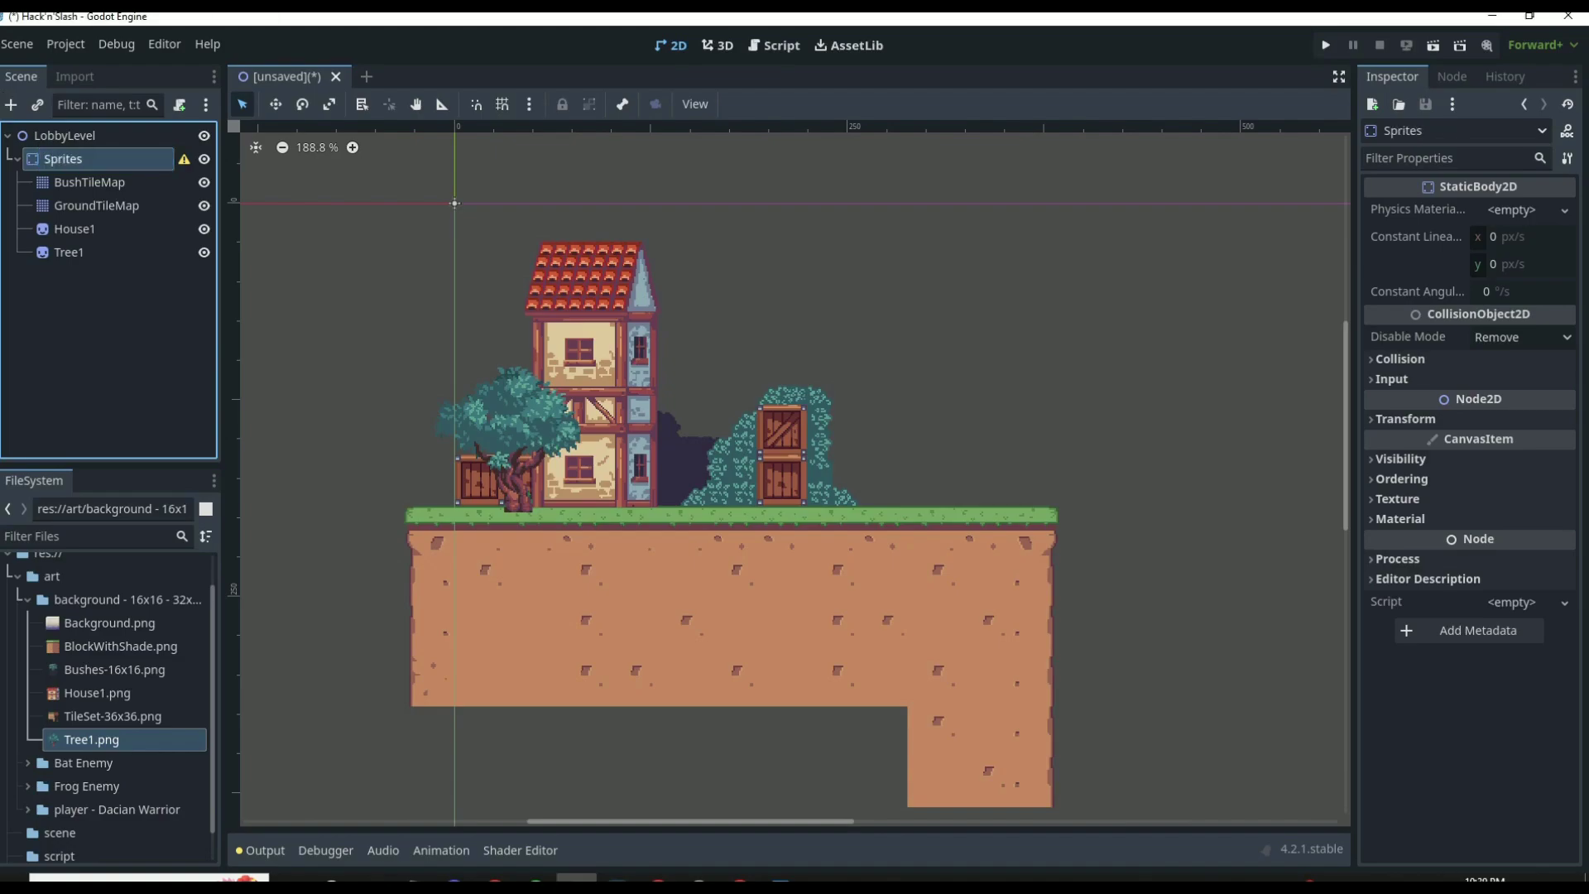
double_click(47, 166)
click(43, 163)
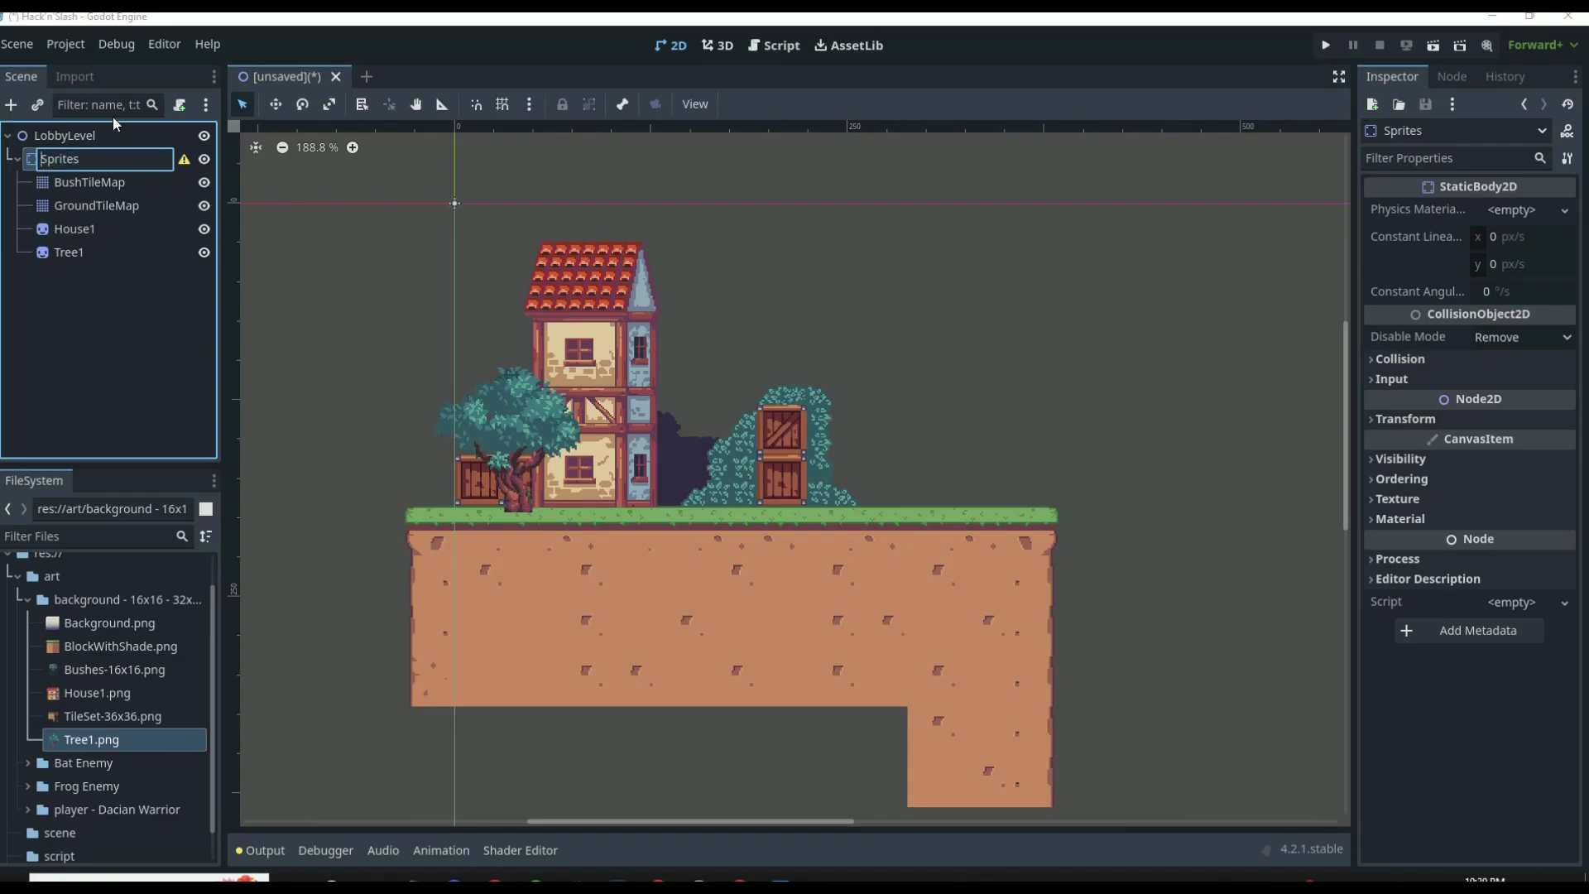
text(Background)
key(Return)
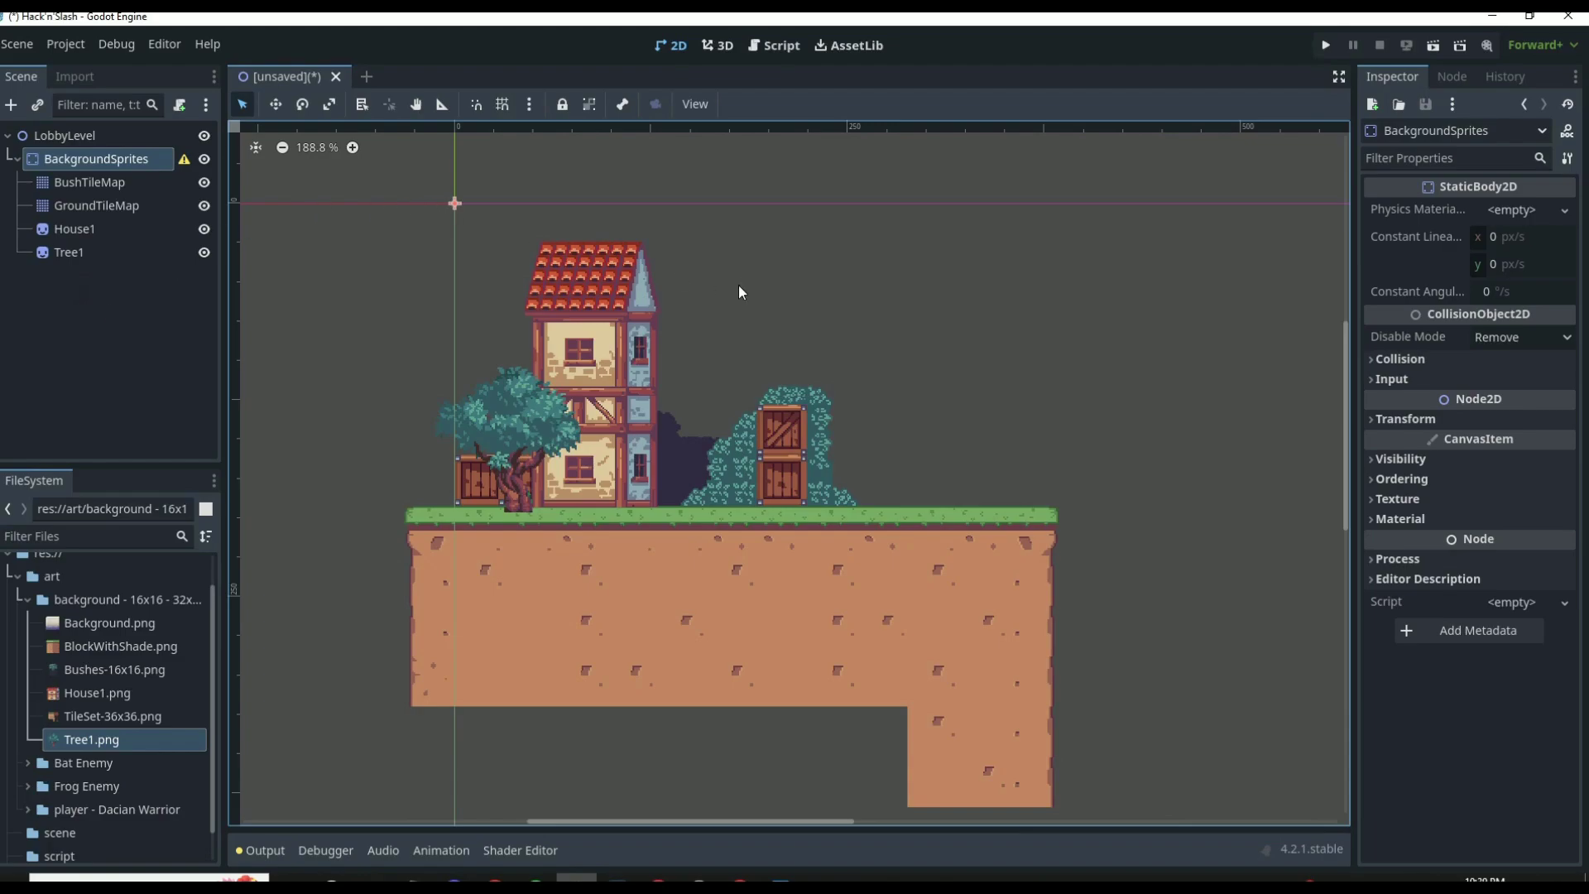
Step: Place Background.png in the level, then reposition and enlarge the sprite
click(13, 105)
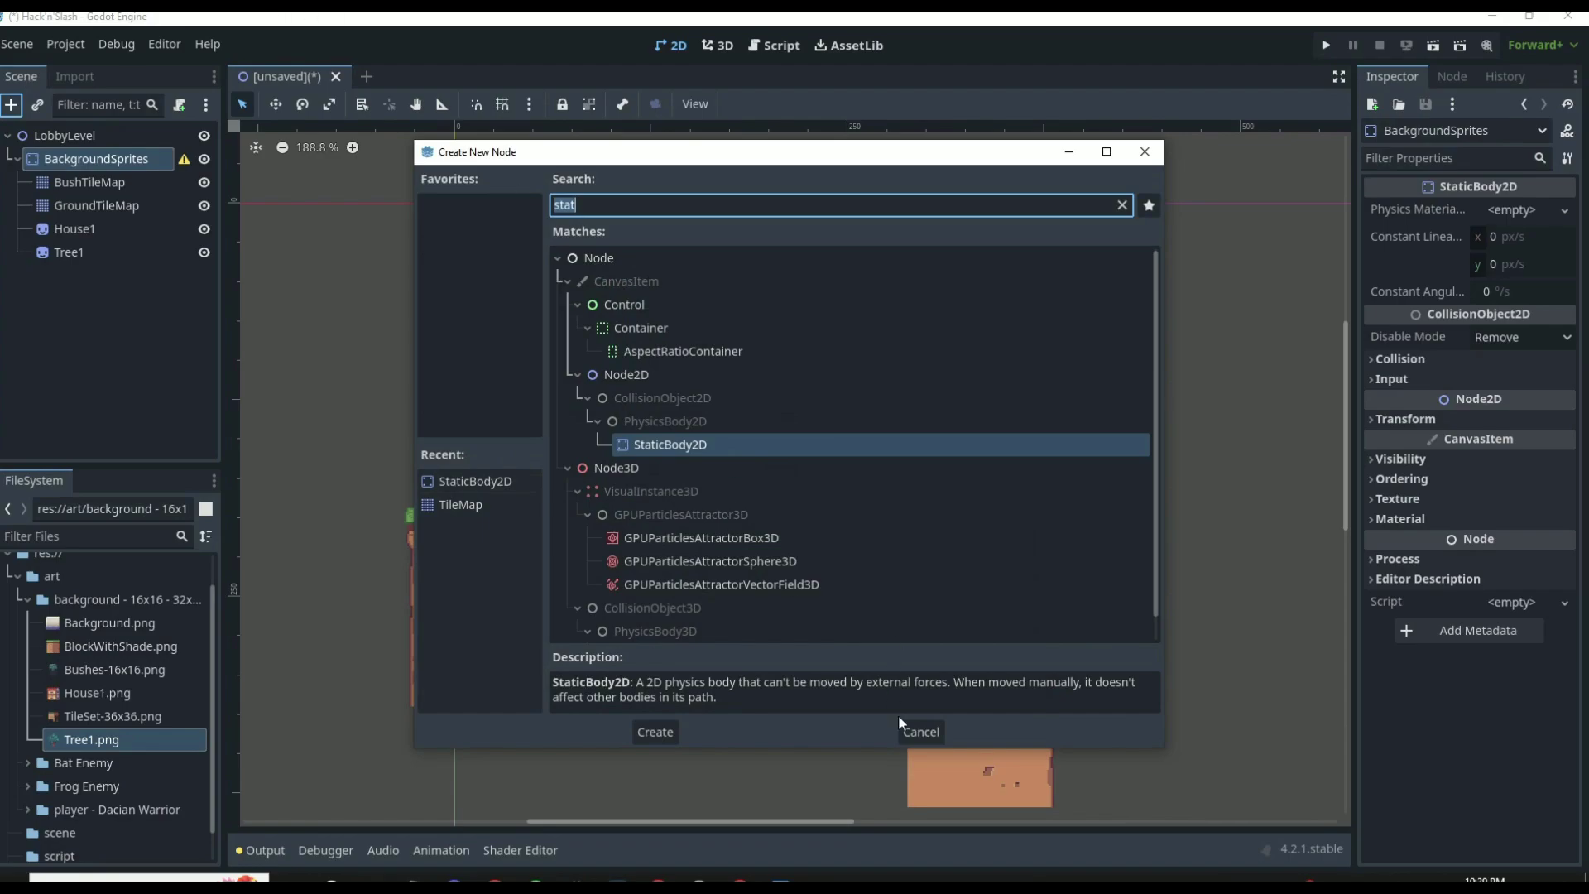
click(919, 730)
click(141, 629)
drag(141, 631, 764, 368)
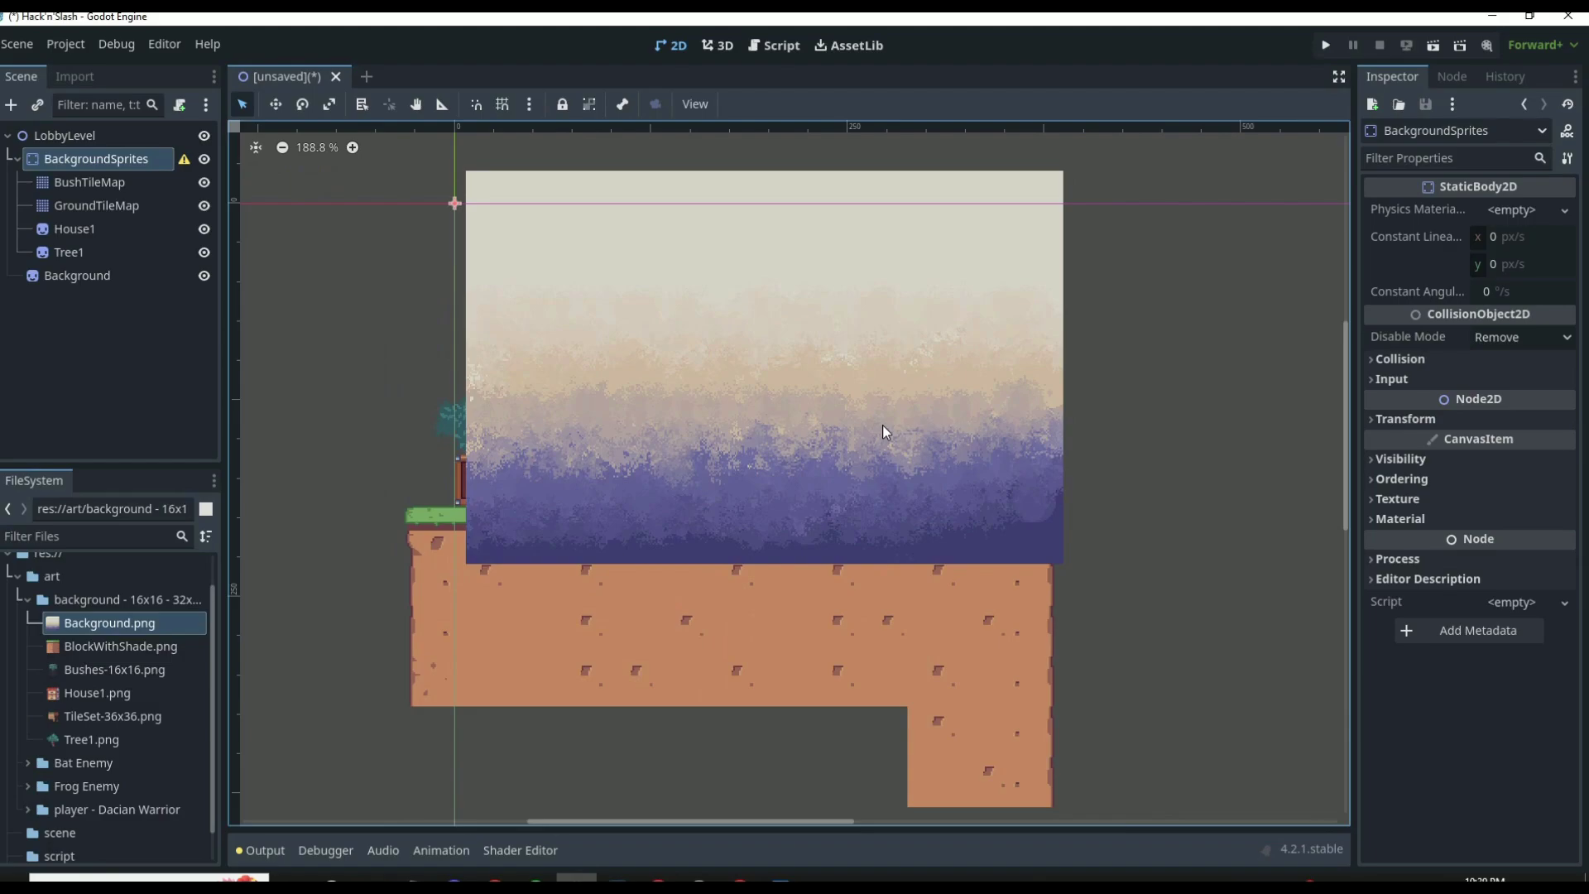
click(898, 317)
drag(890, 340, 821, 416)
scroll(969, 500, down, 5)
drag(916, 539, 924, 497)
drag(1001, 570, 1158, 721)
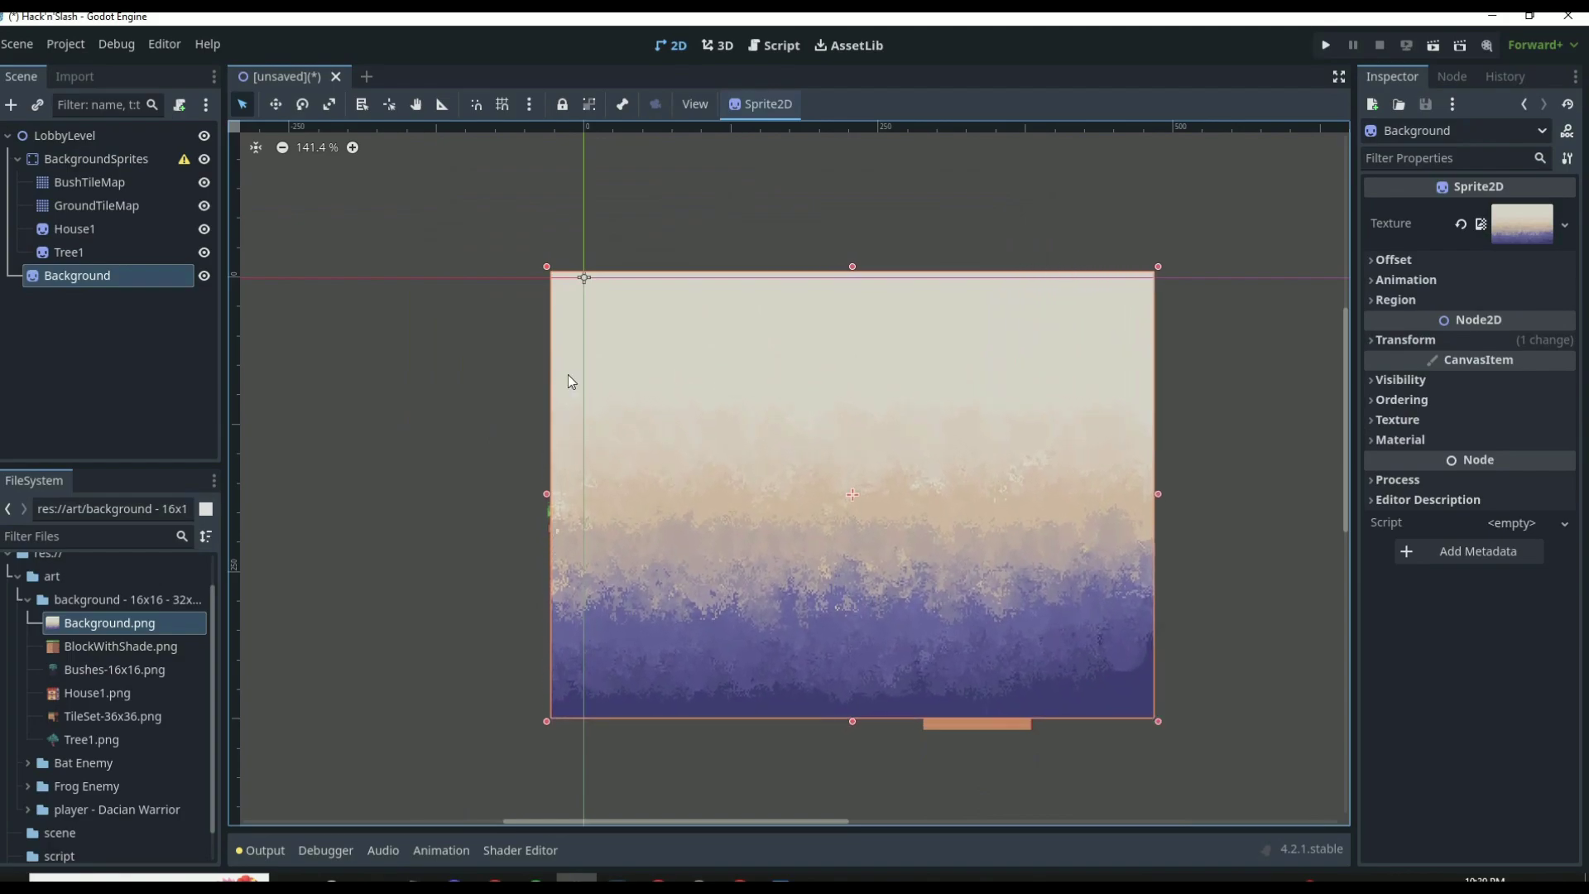
Step: Move Background first under BackgroundSprites so it draws behind, and stretch it over the level
drag(101, 279, 113, 170)
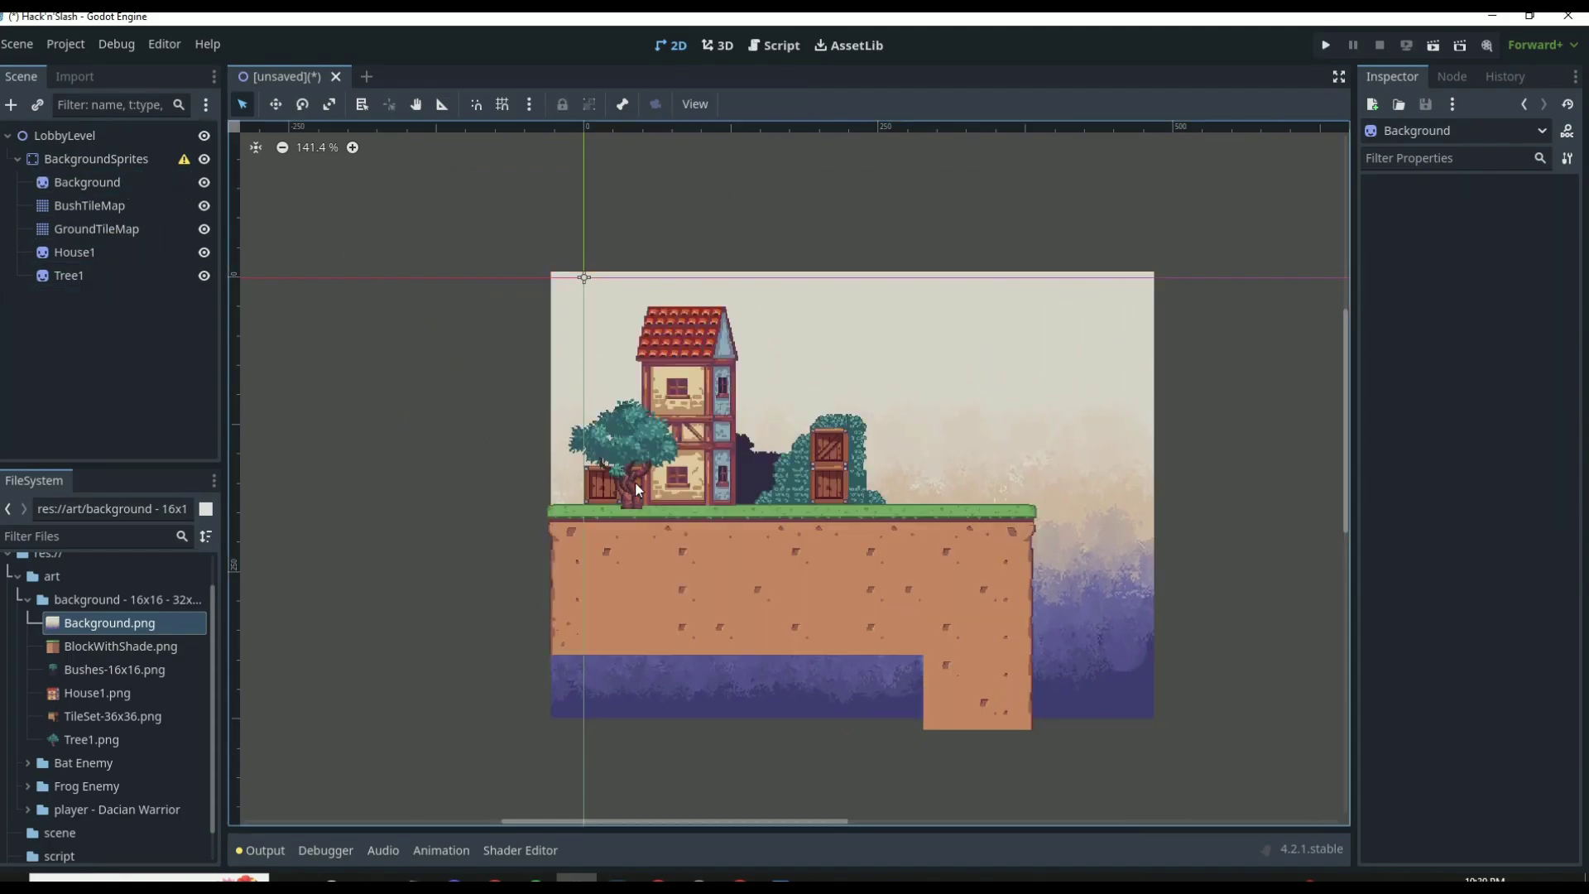
click(1079, 638)
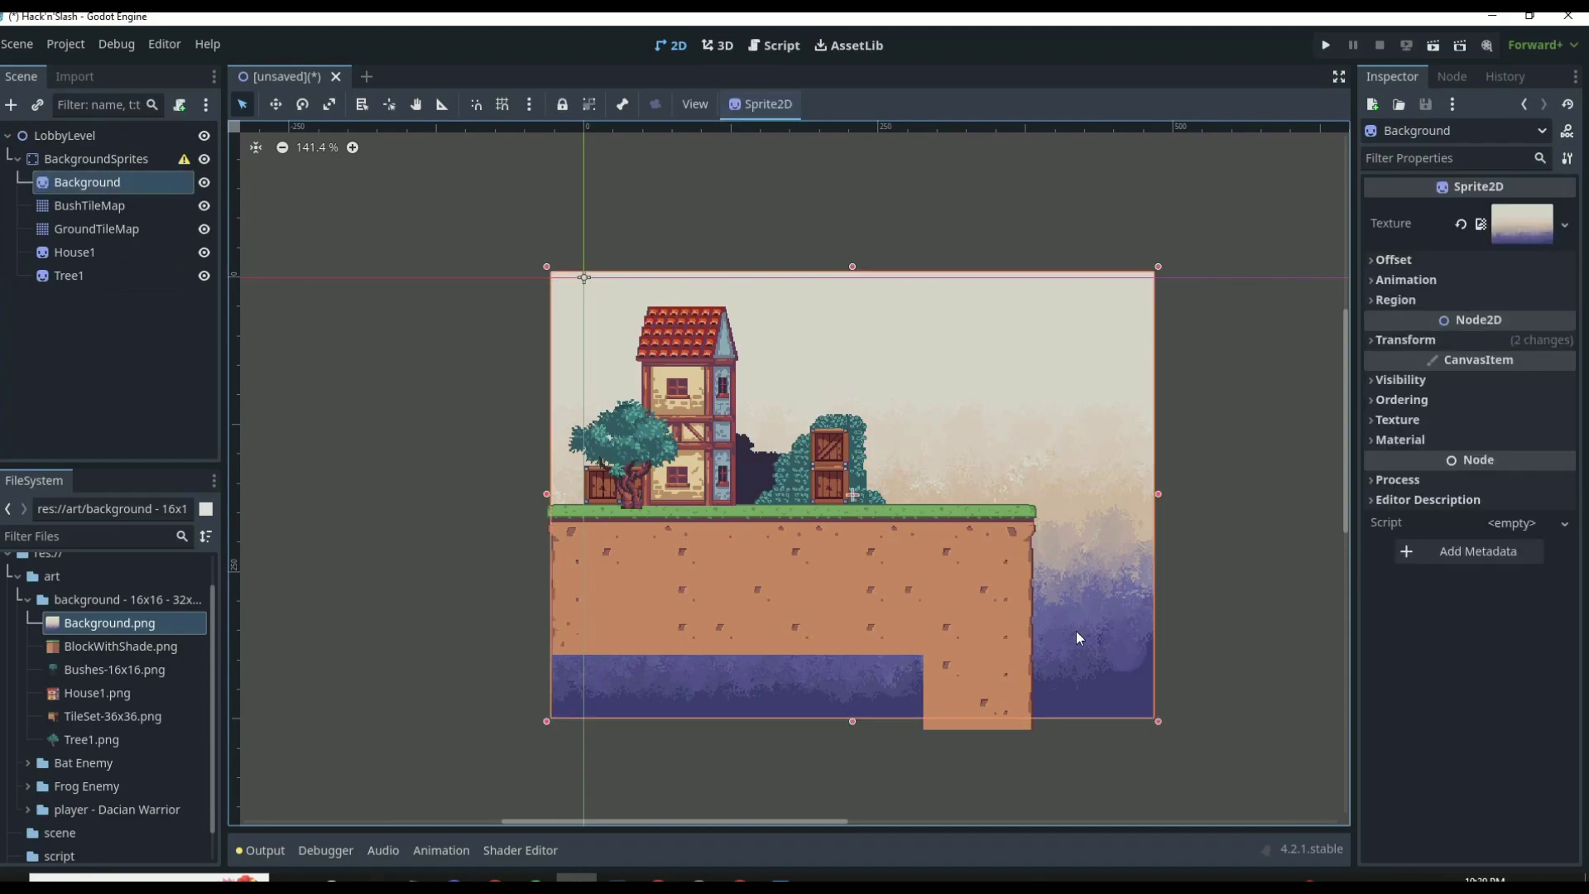
drag(1158, 721, 1197, 758)
click(1241, 652)
scroll(1159, 584, up, 7)
scroll(1134, 546, down, 9)
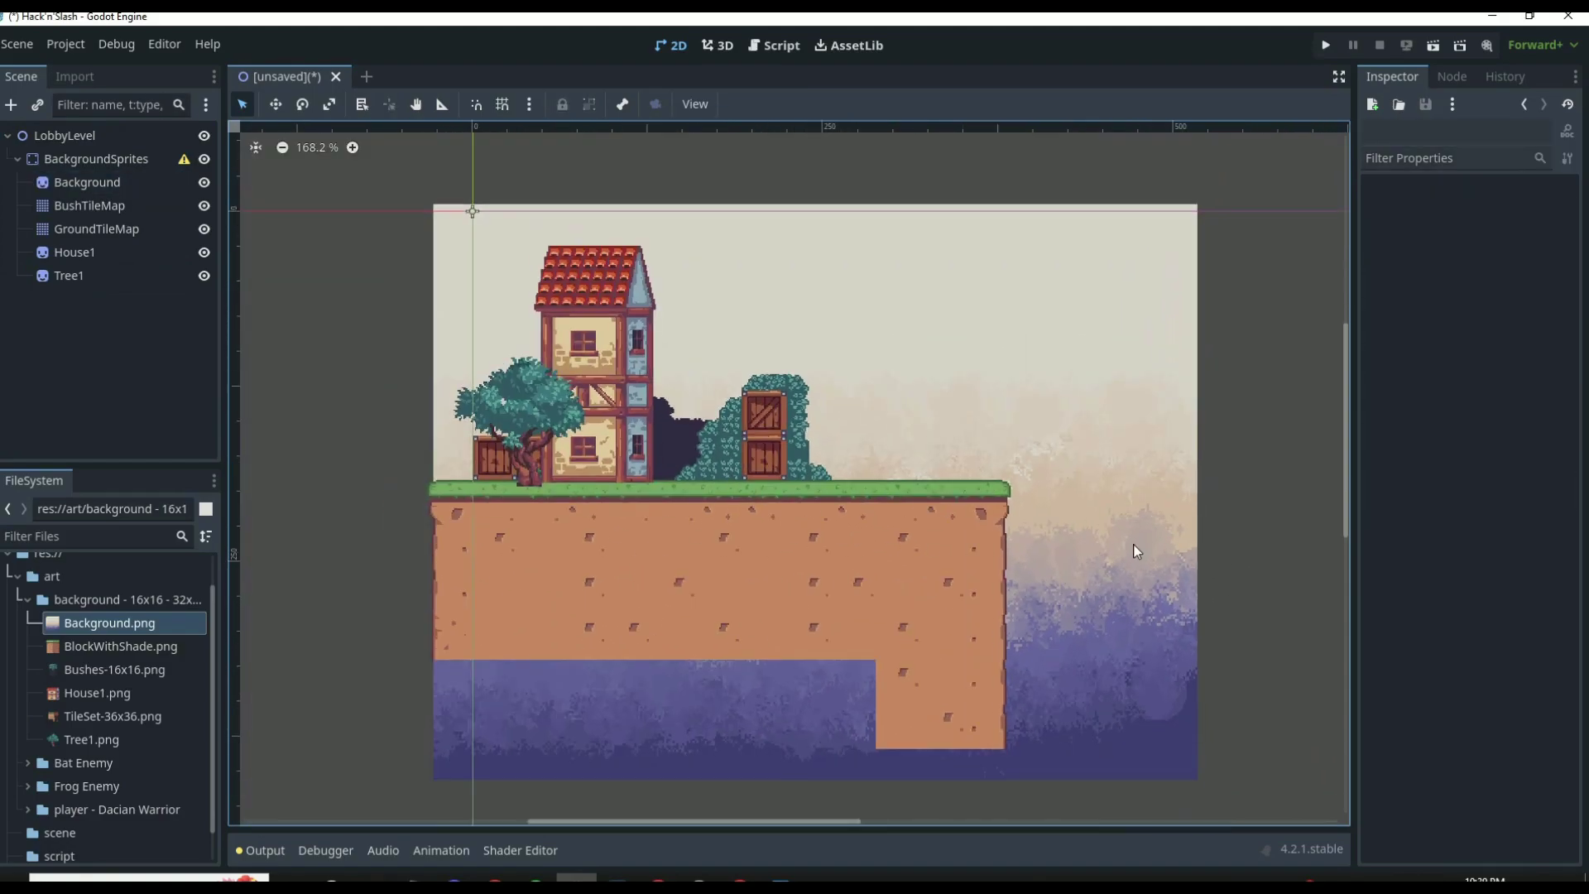
scroll(1297, 450, up, 3)
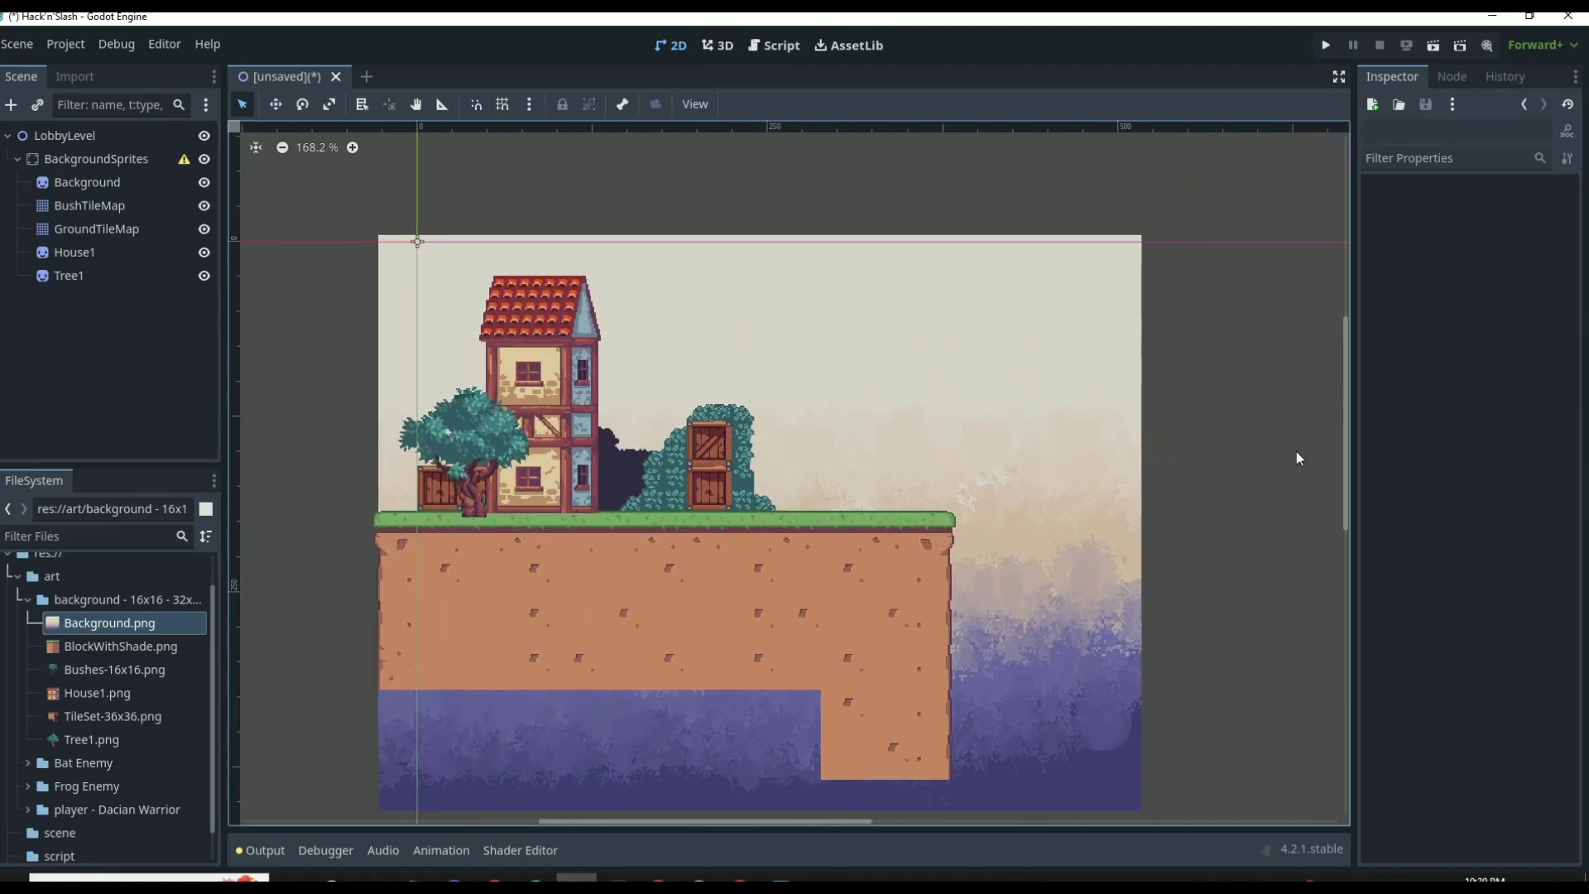
scroll(1296, 451, up, 1)
scroll(763, 387, down, 2)
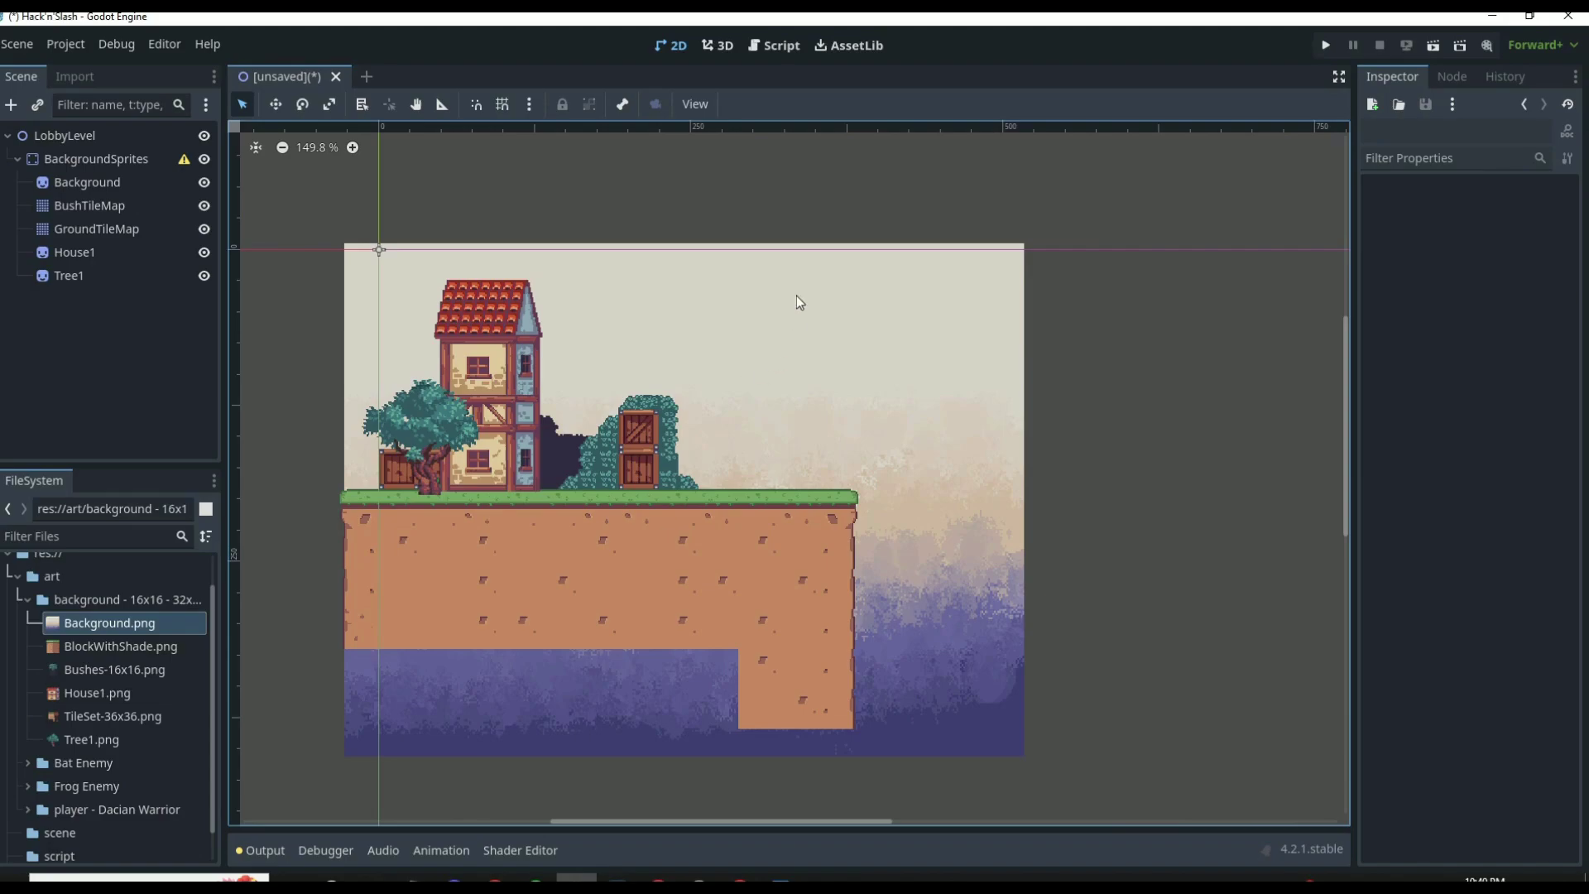
Step: Save the scene as lobby_level.tscn in the scene folder
key(ctrl+s)
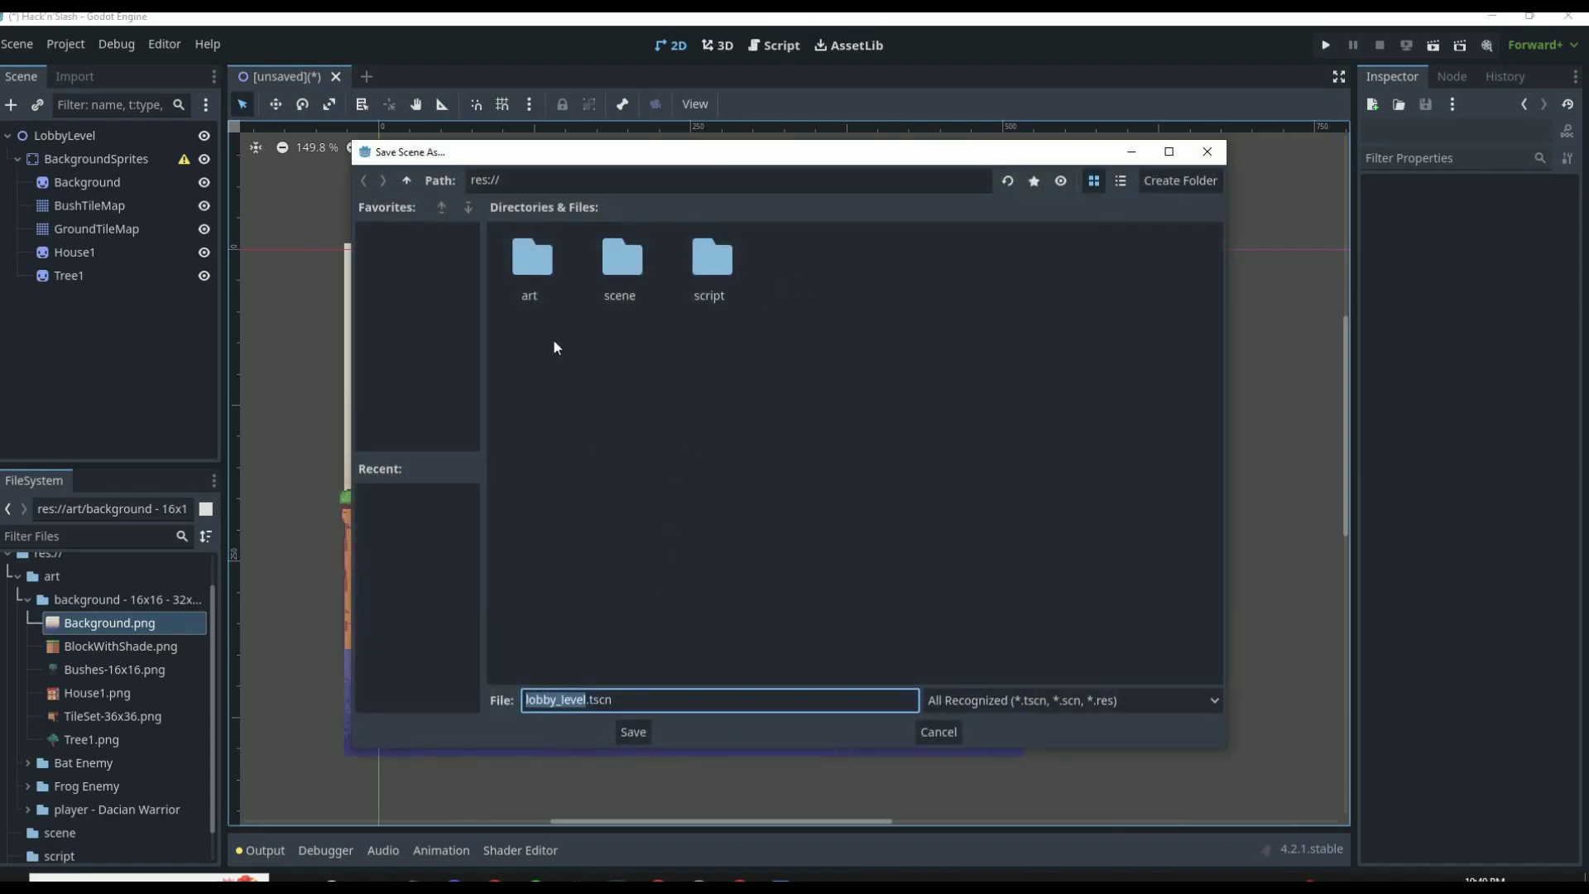
double_click(617, 262)
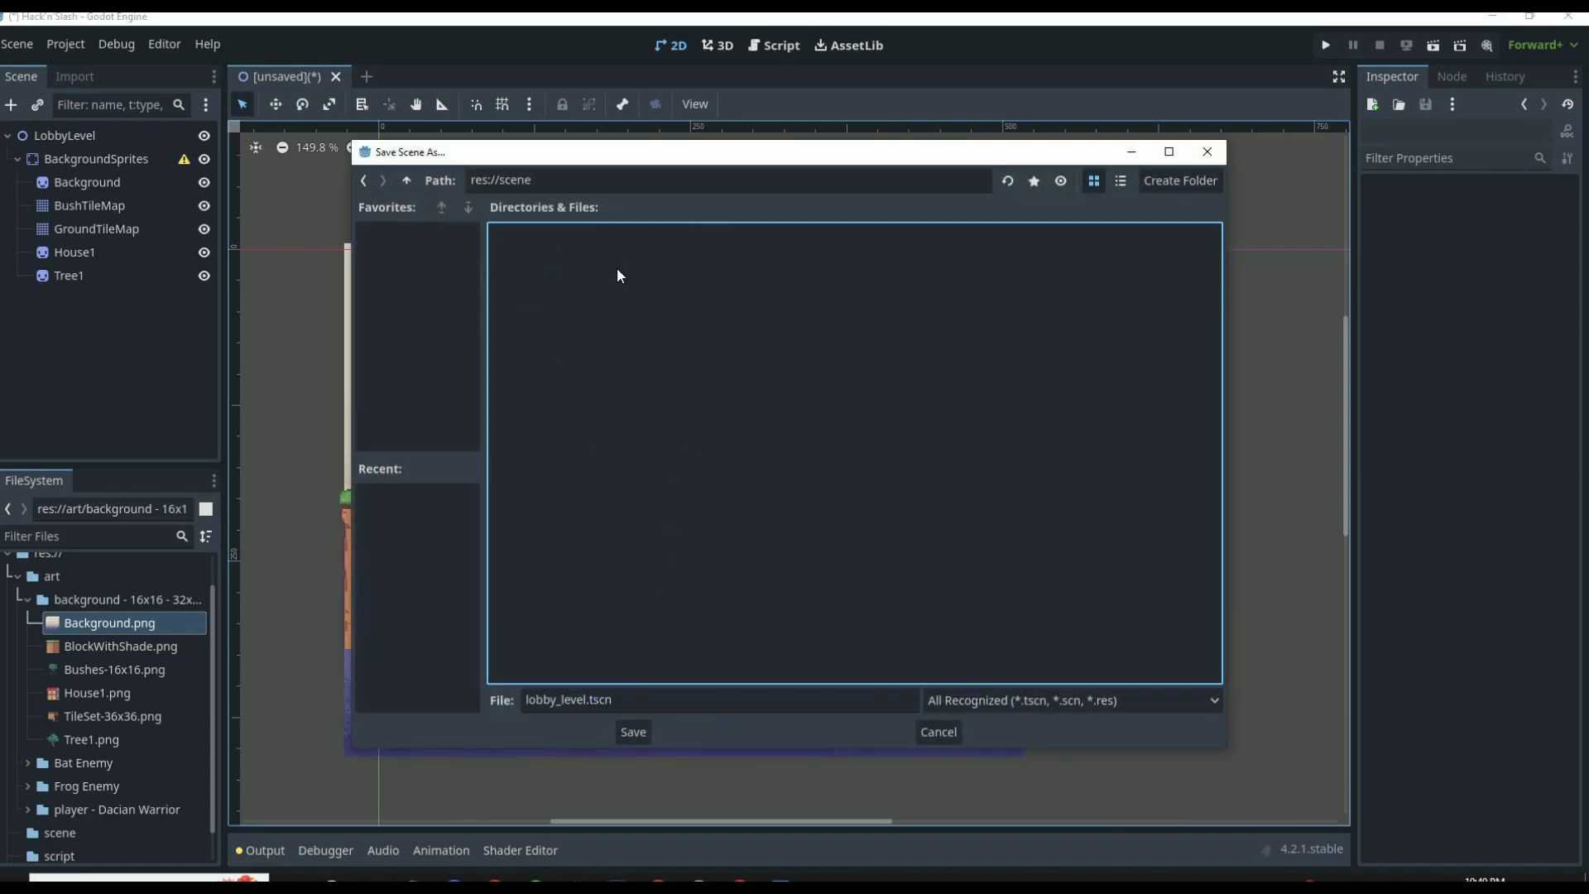
click(634, 732)
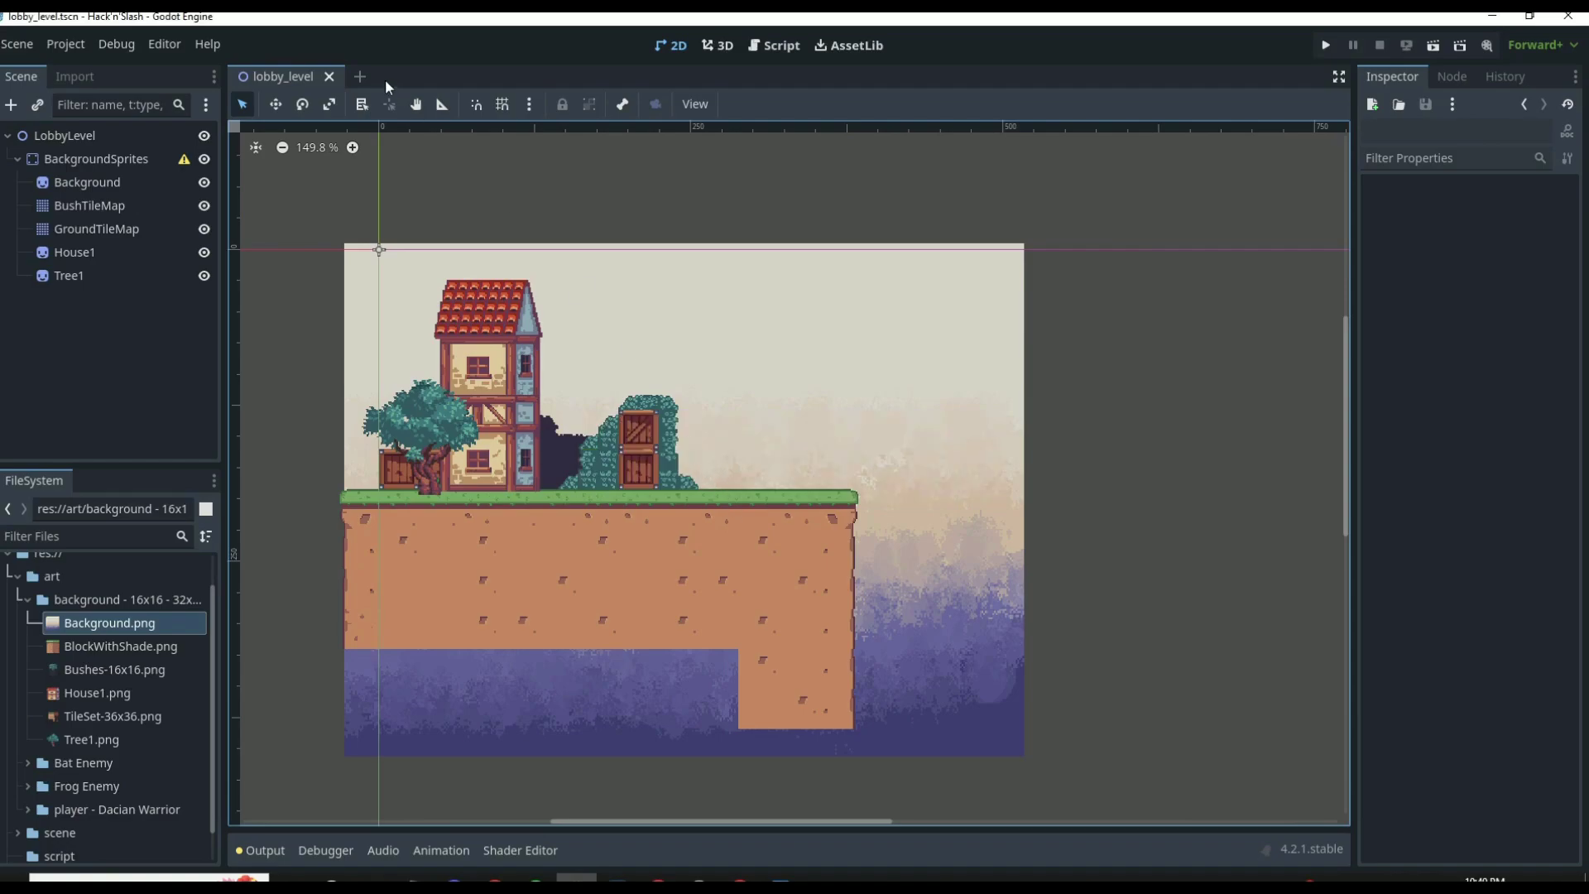
Step: Start a new 2D scene and rename its root node to StageLevel
click(359, 76)
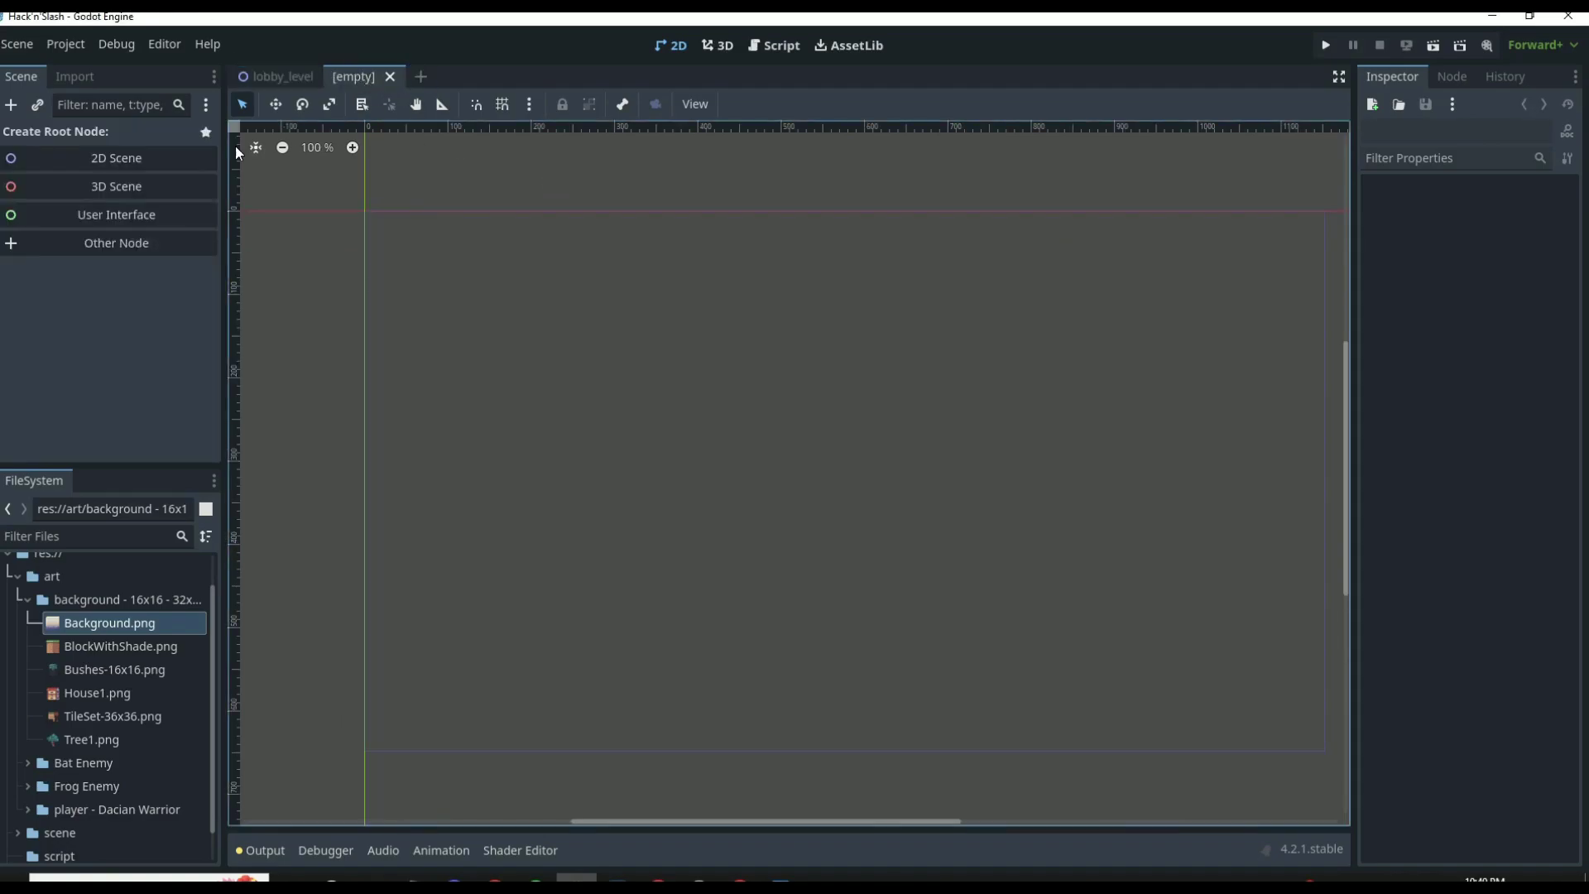
click(154, 163)
double_click(137, 138)
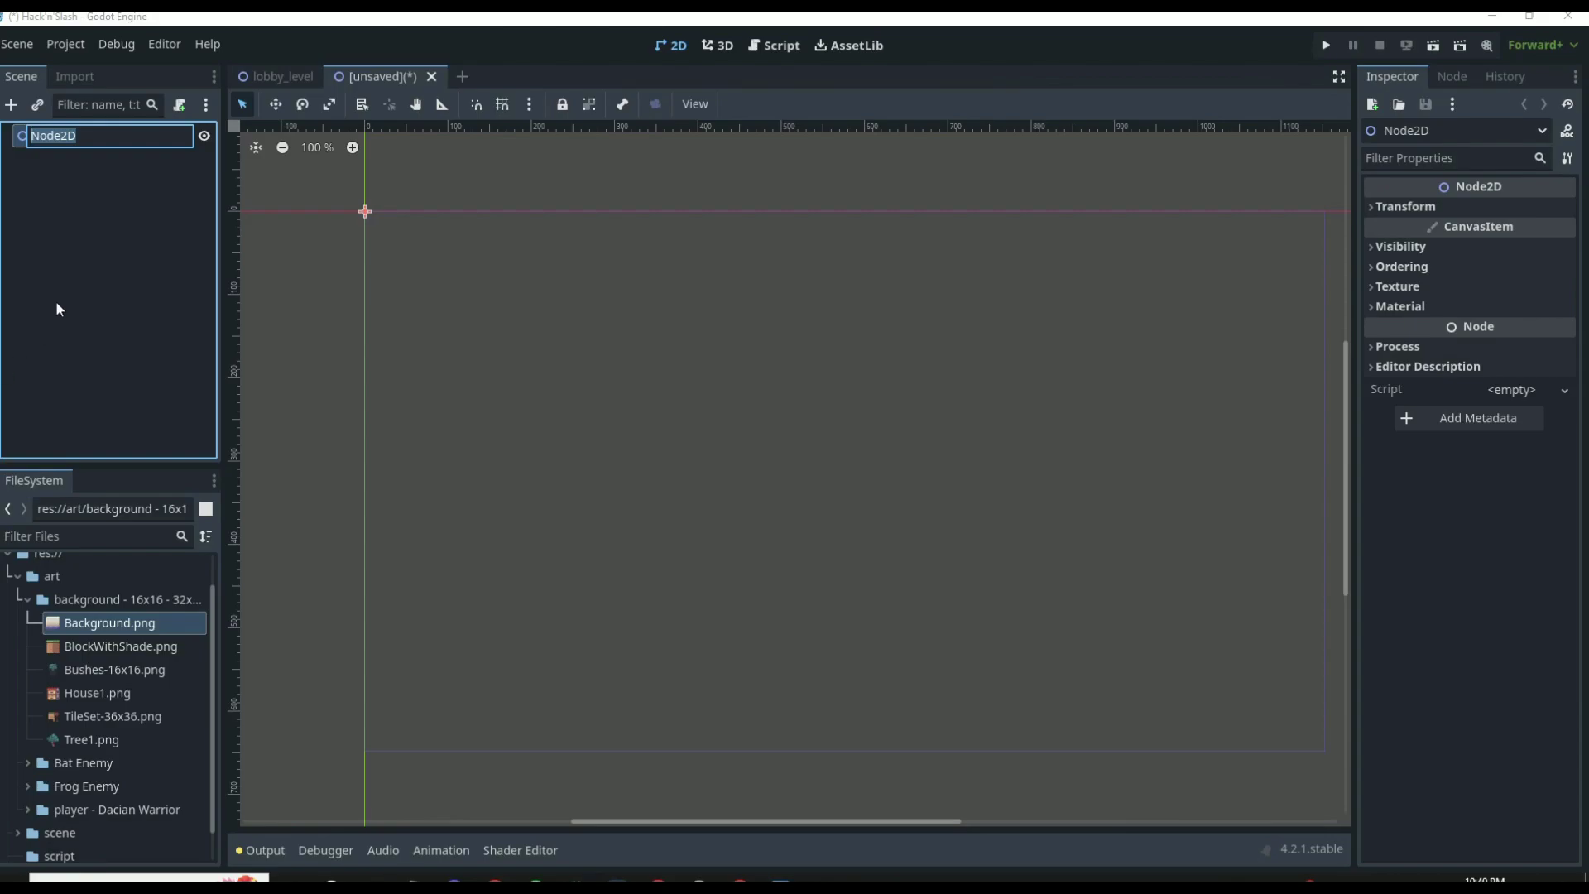
text(StageLevel)
key(Return)
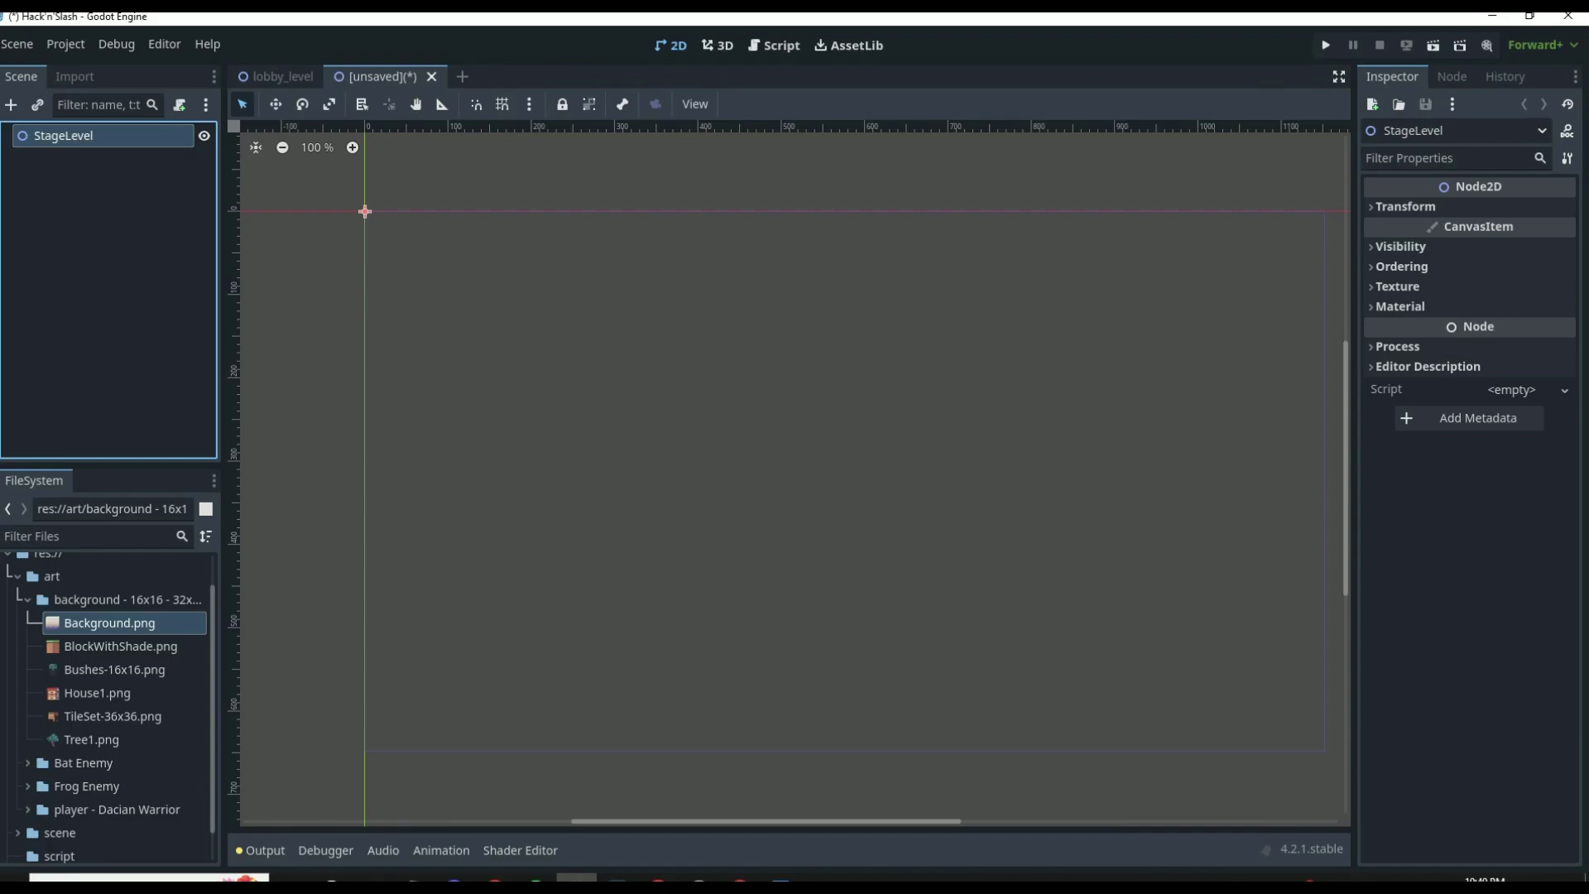
Step: Add a TileMap node under StageLevel
click(11, 104)
text(t)
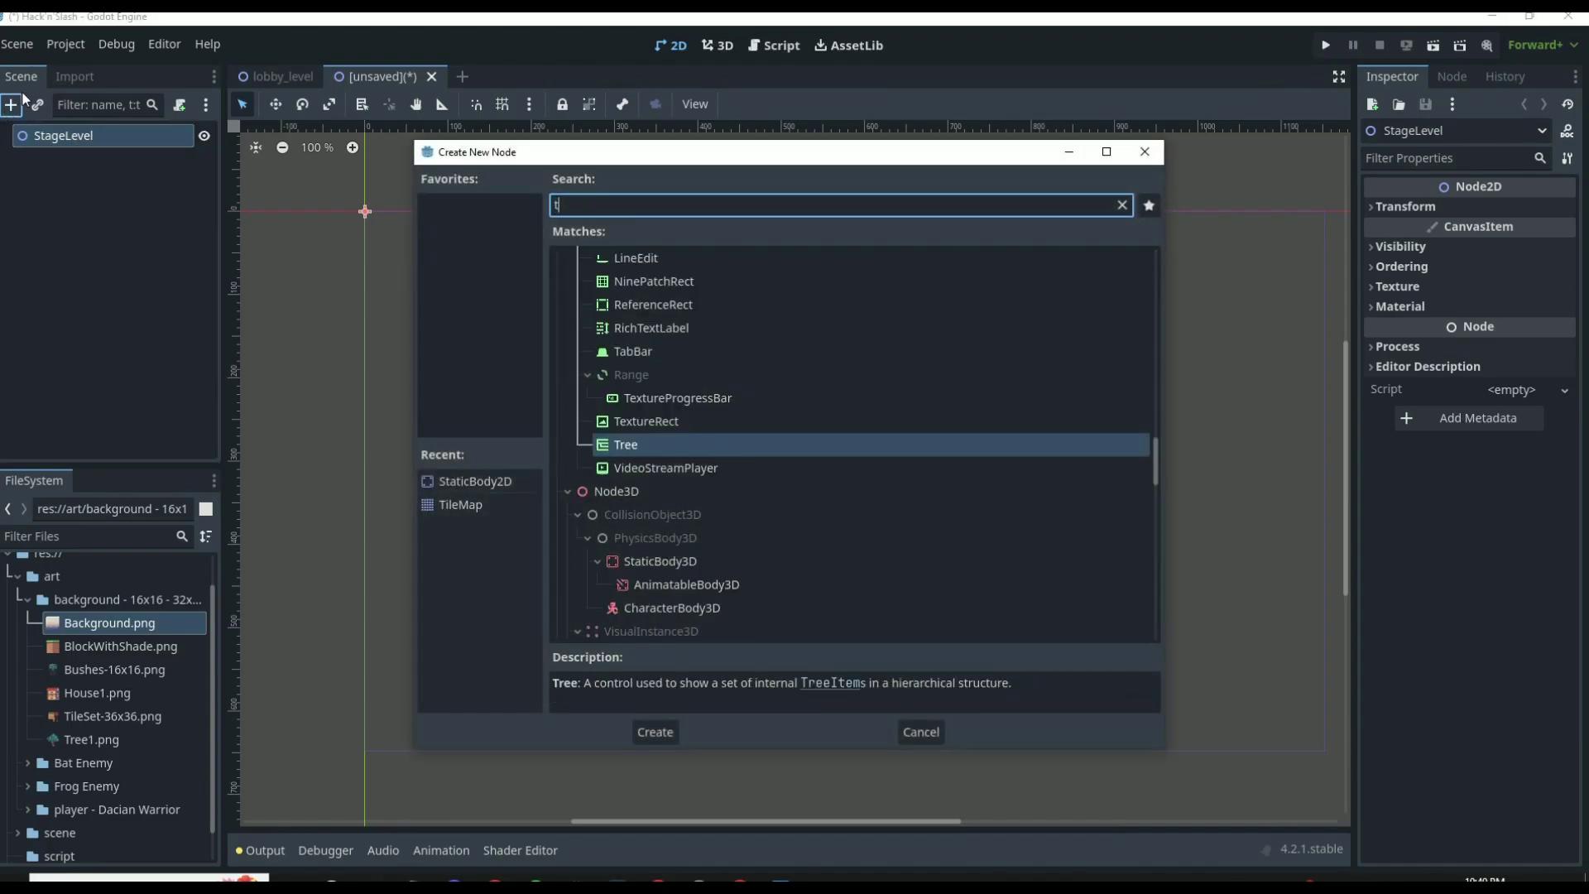
text(ilemap)
key(Return)
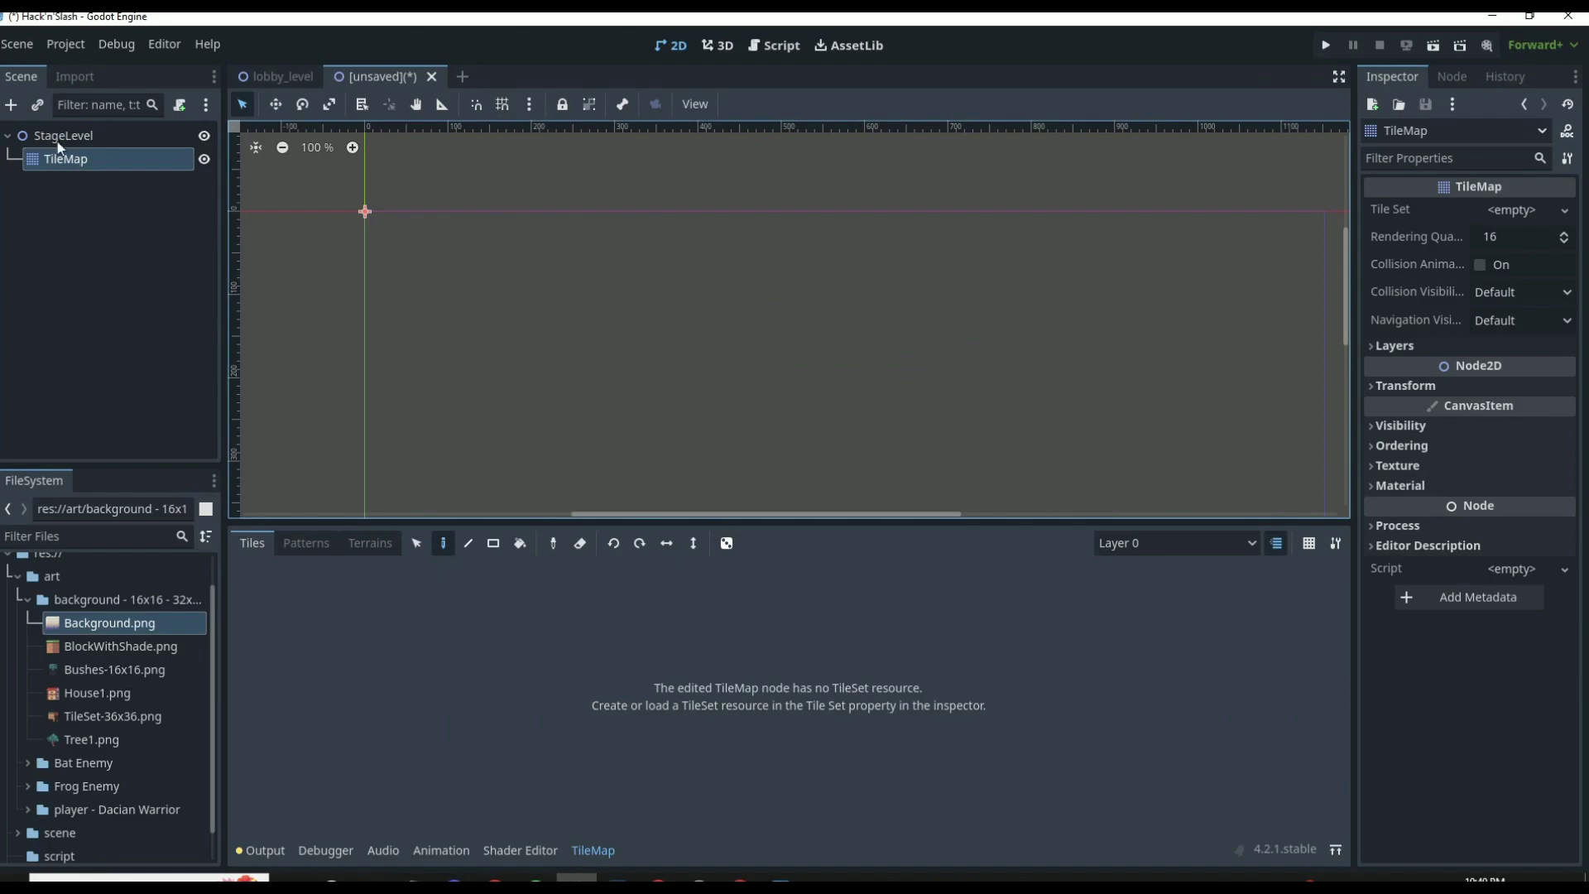
scroll(603, 303, down, 2)
scroll(601, 302, down, 15)
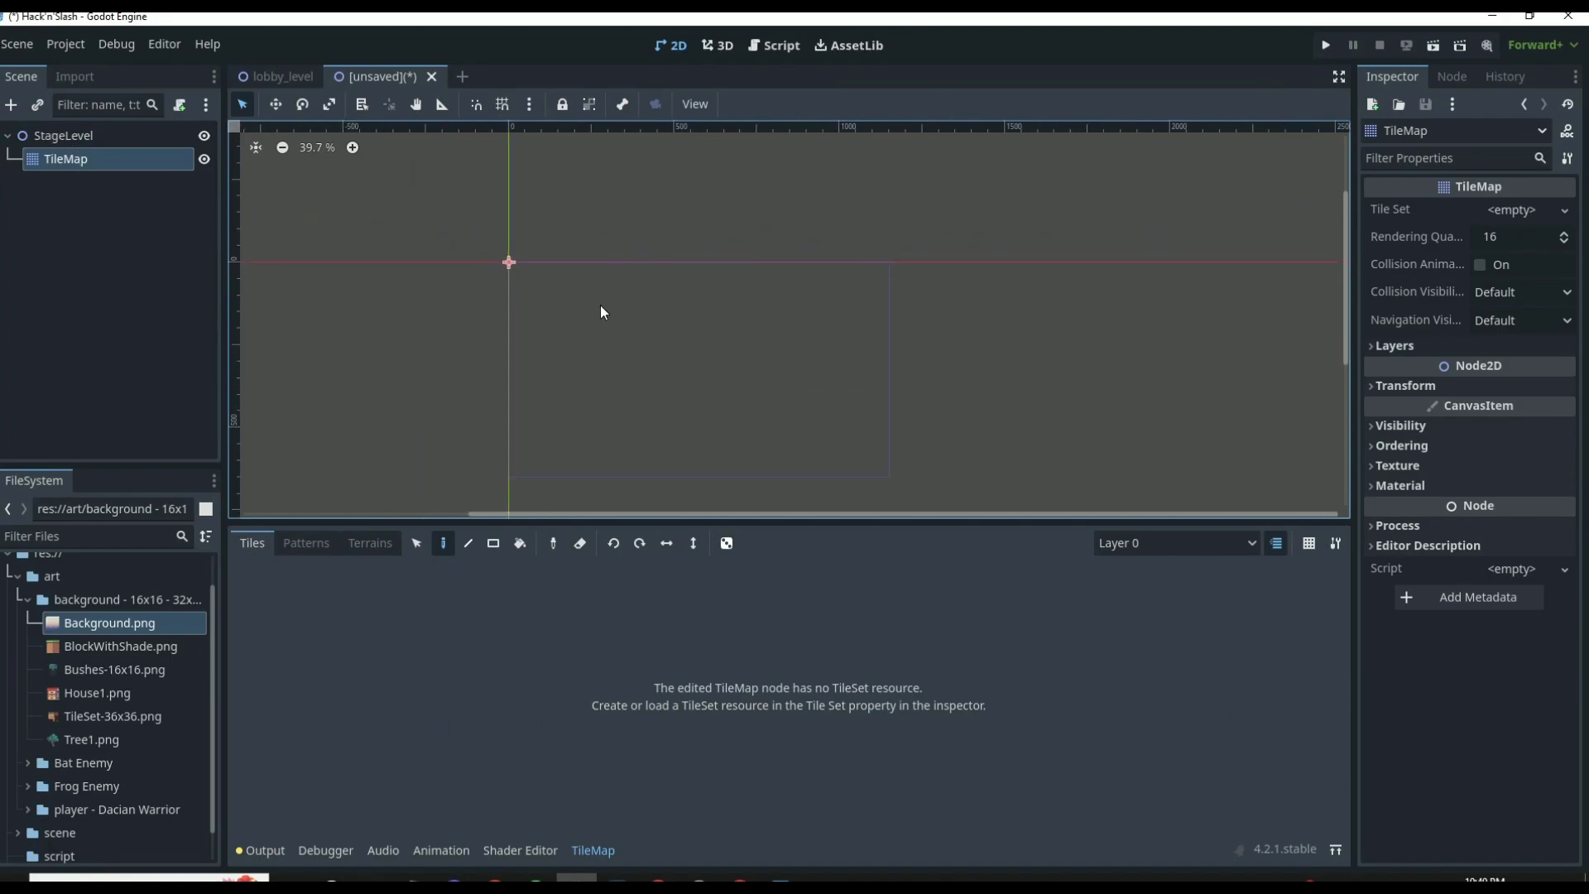
scroll(534, 435, up, 6)
scroll(537, 324, up, 4)
Step: Give the TileMap a new TileSet and a second layer, and bring up the TileSet editor
click(1514, 211)
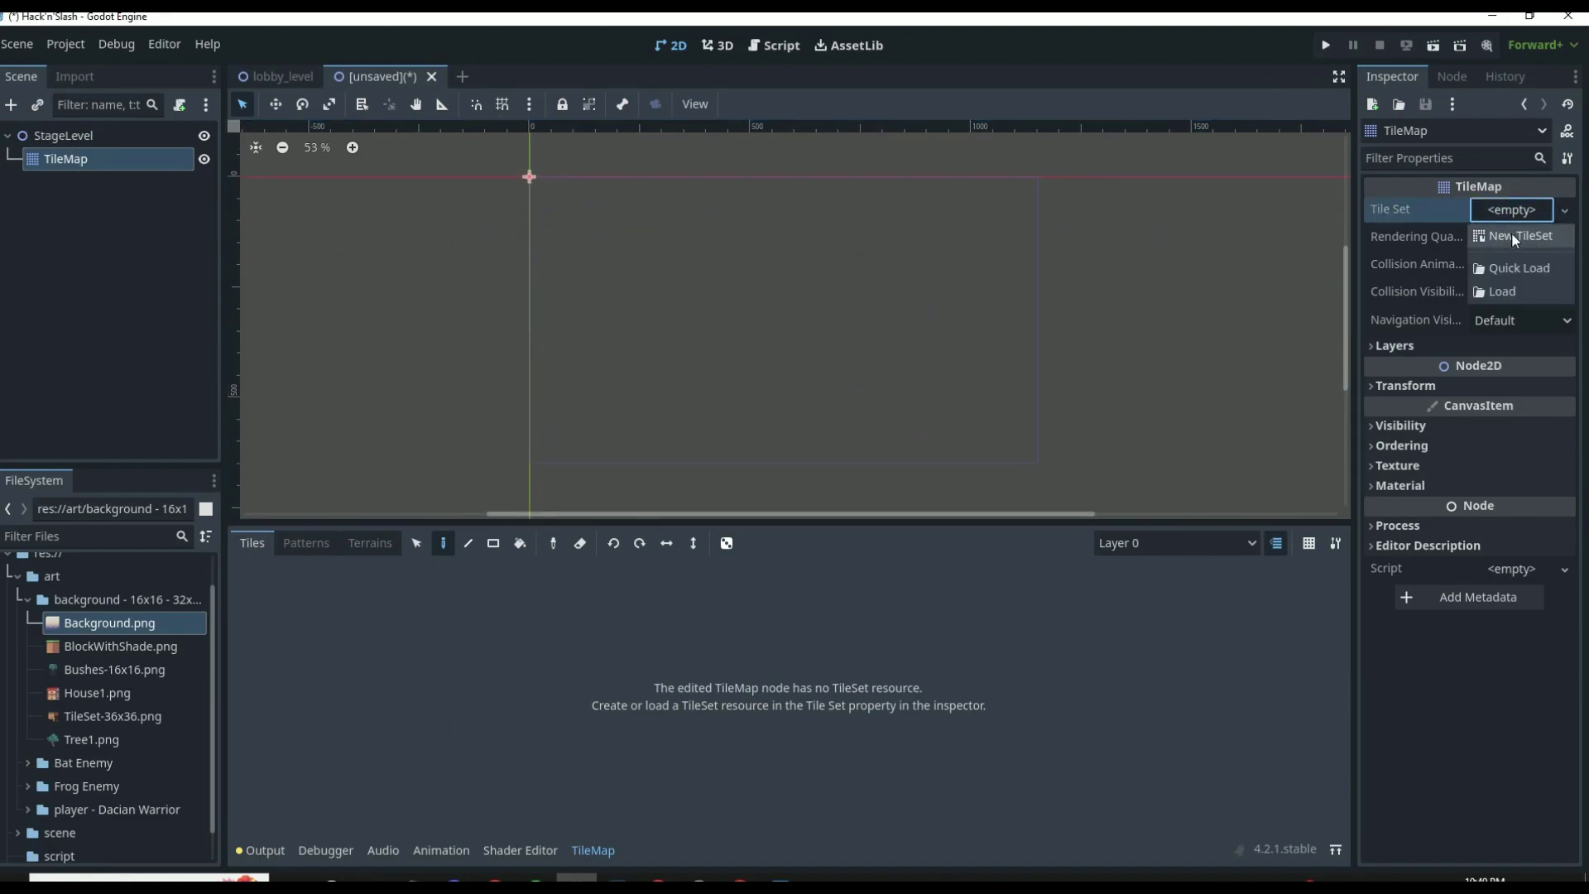
click(1511, 232)
click(1511, 207)
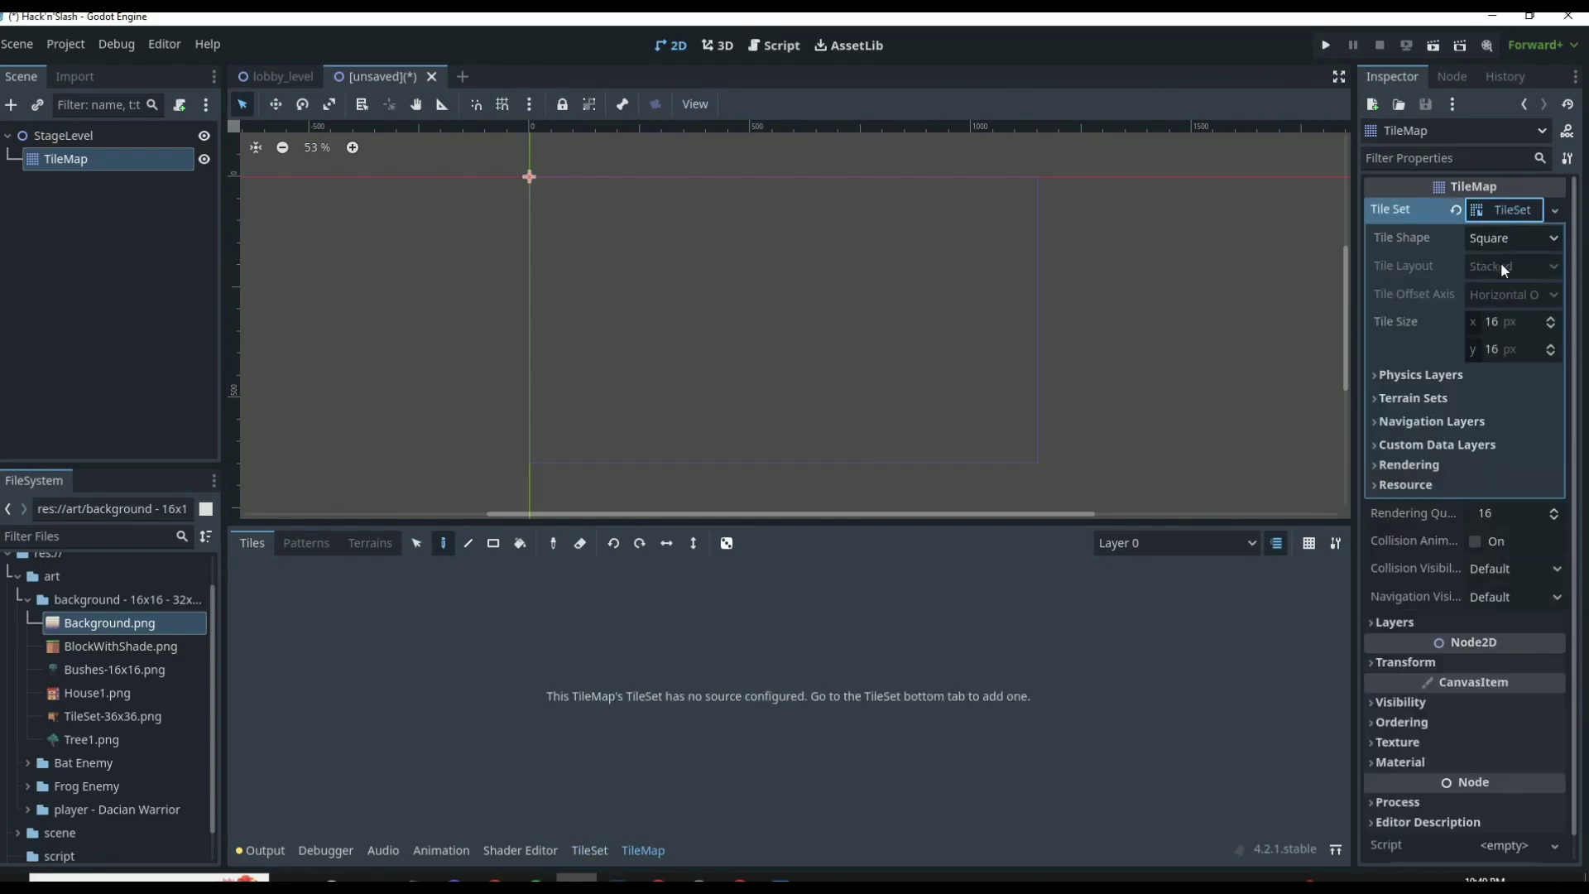
click(1407, 622)
scroll(1457, 679, down, 3)
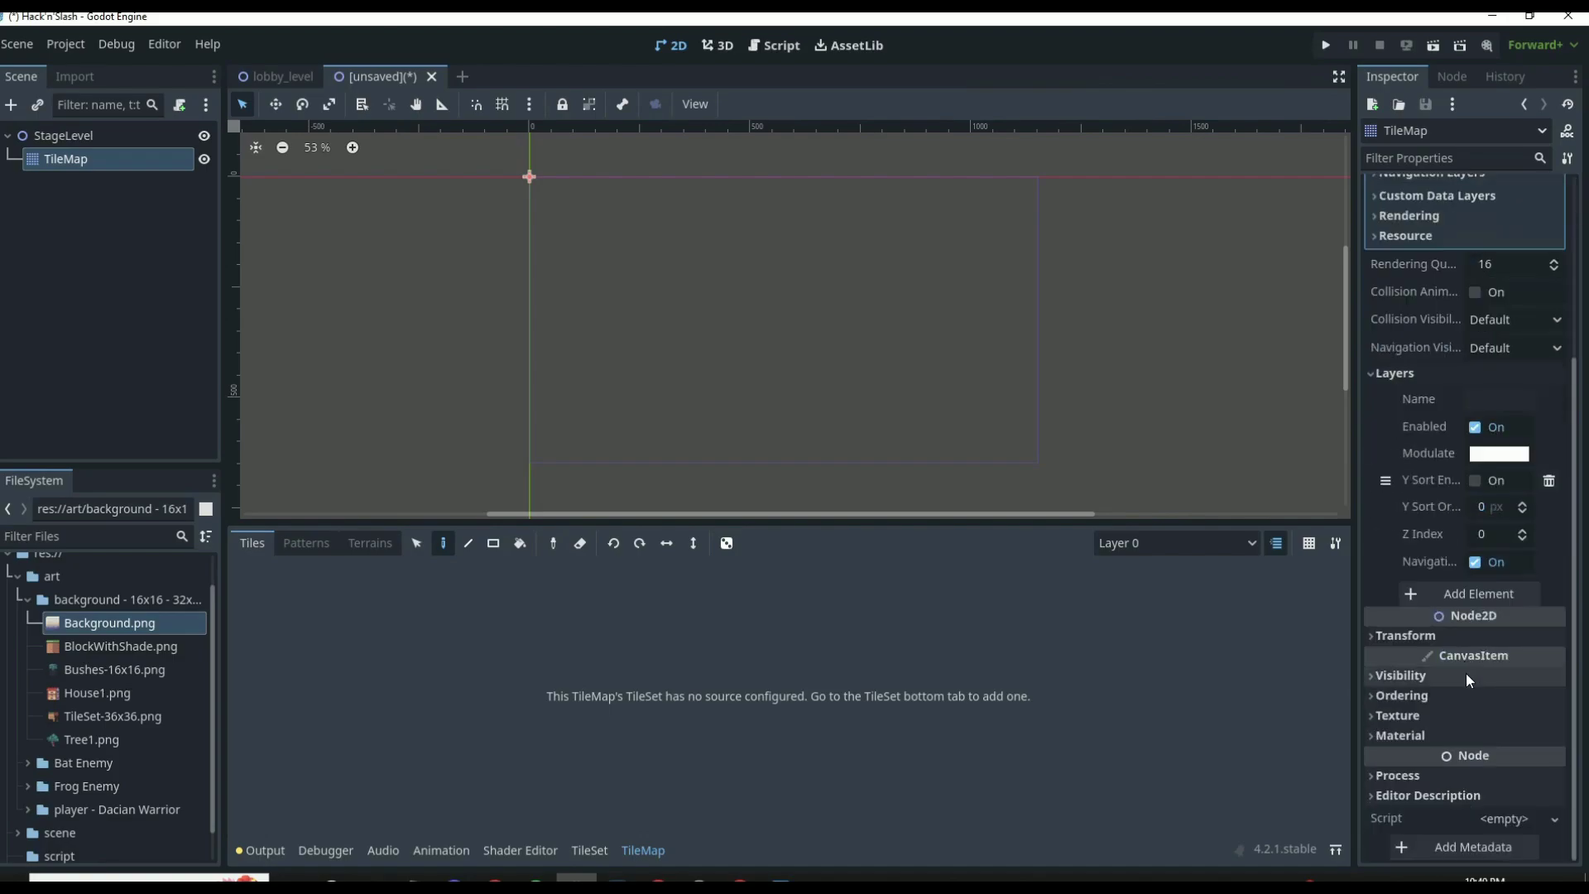
click(1463, 594)
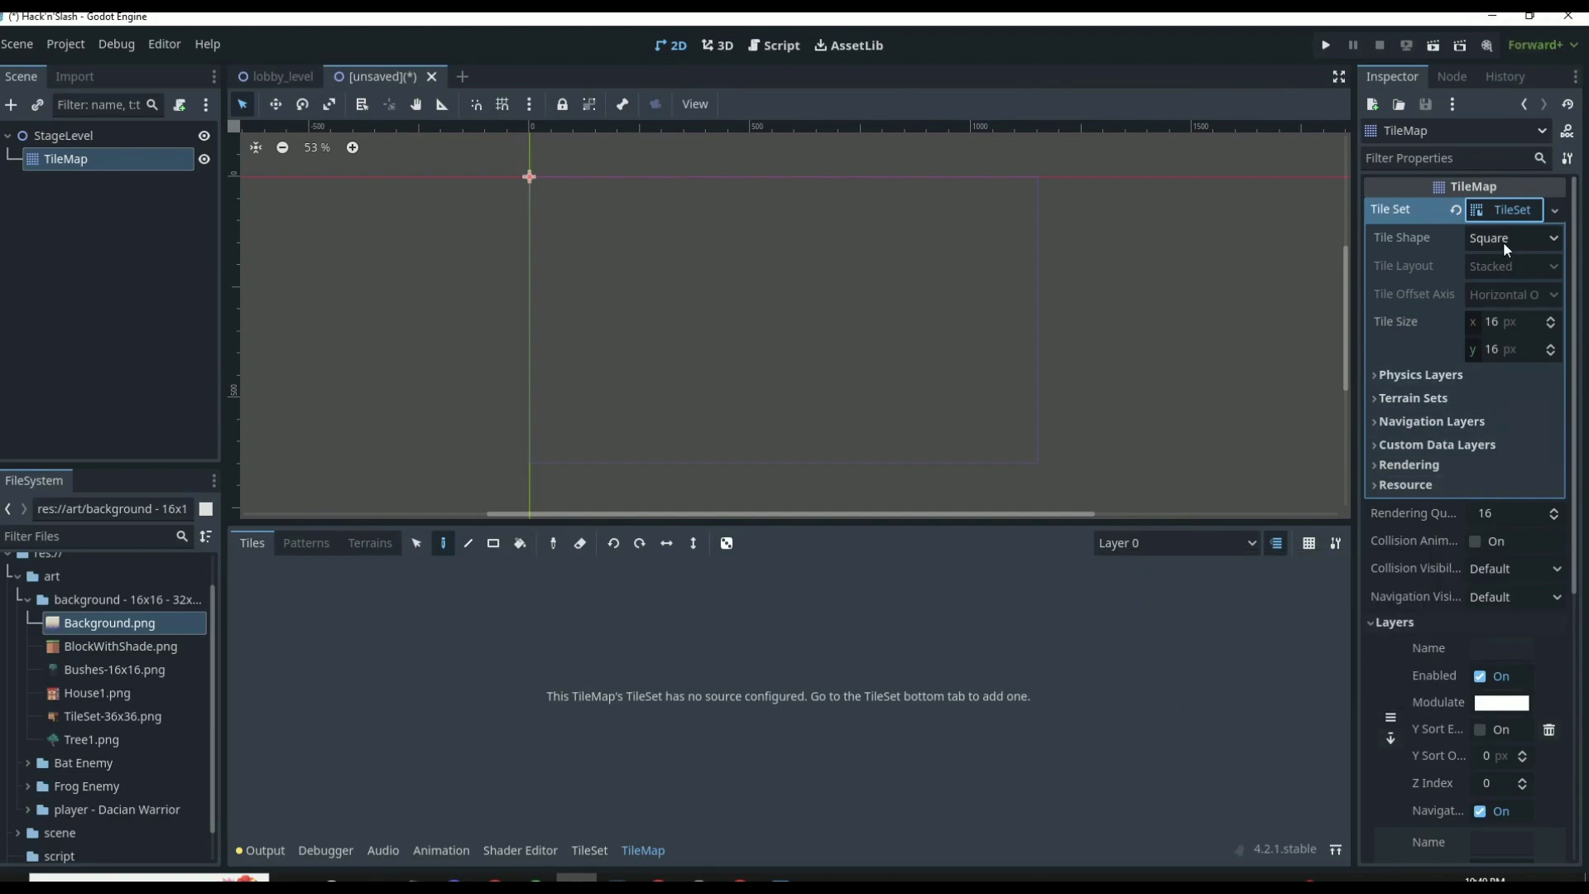
click(1507, 212)
click(1513, 216)
click(589, 851)
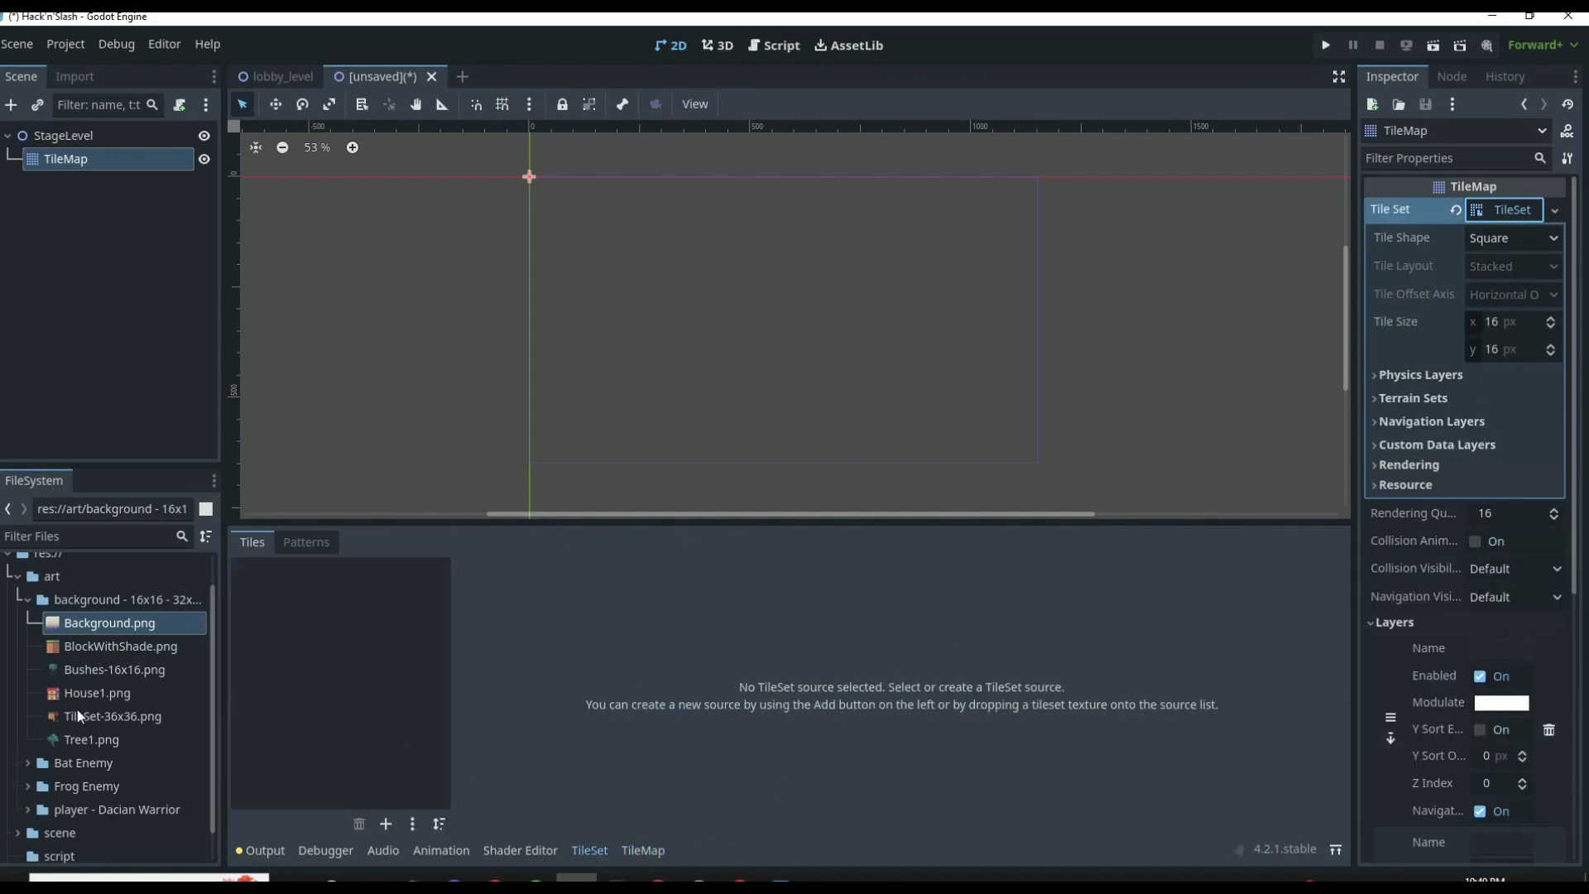
Step: Add TileSet-36x36.png as an auto-tiled atlas source, then remove it again
drag(73, 715, 348, 692)
click(712, 484)
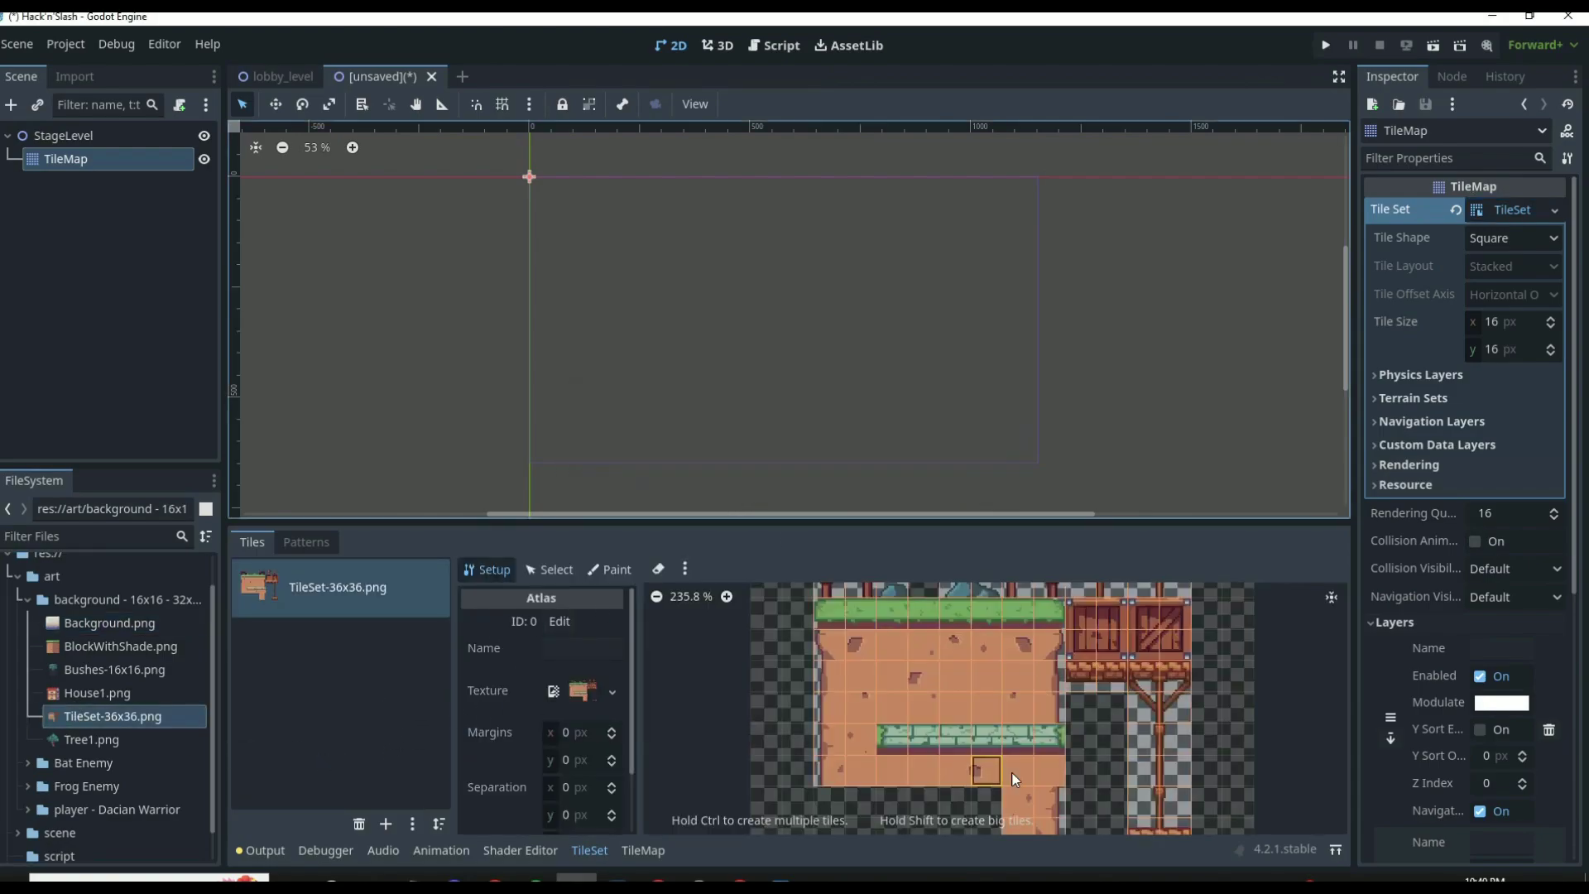
scroll(1065, 722, down, 2)
scroll(1050, 710, up, 2)
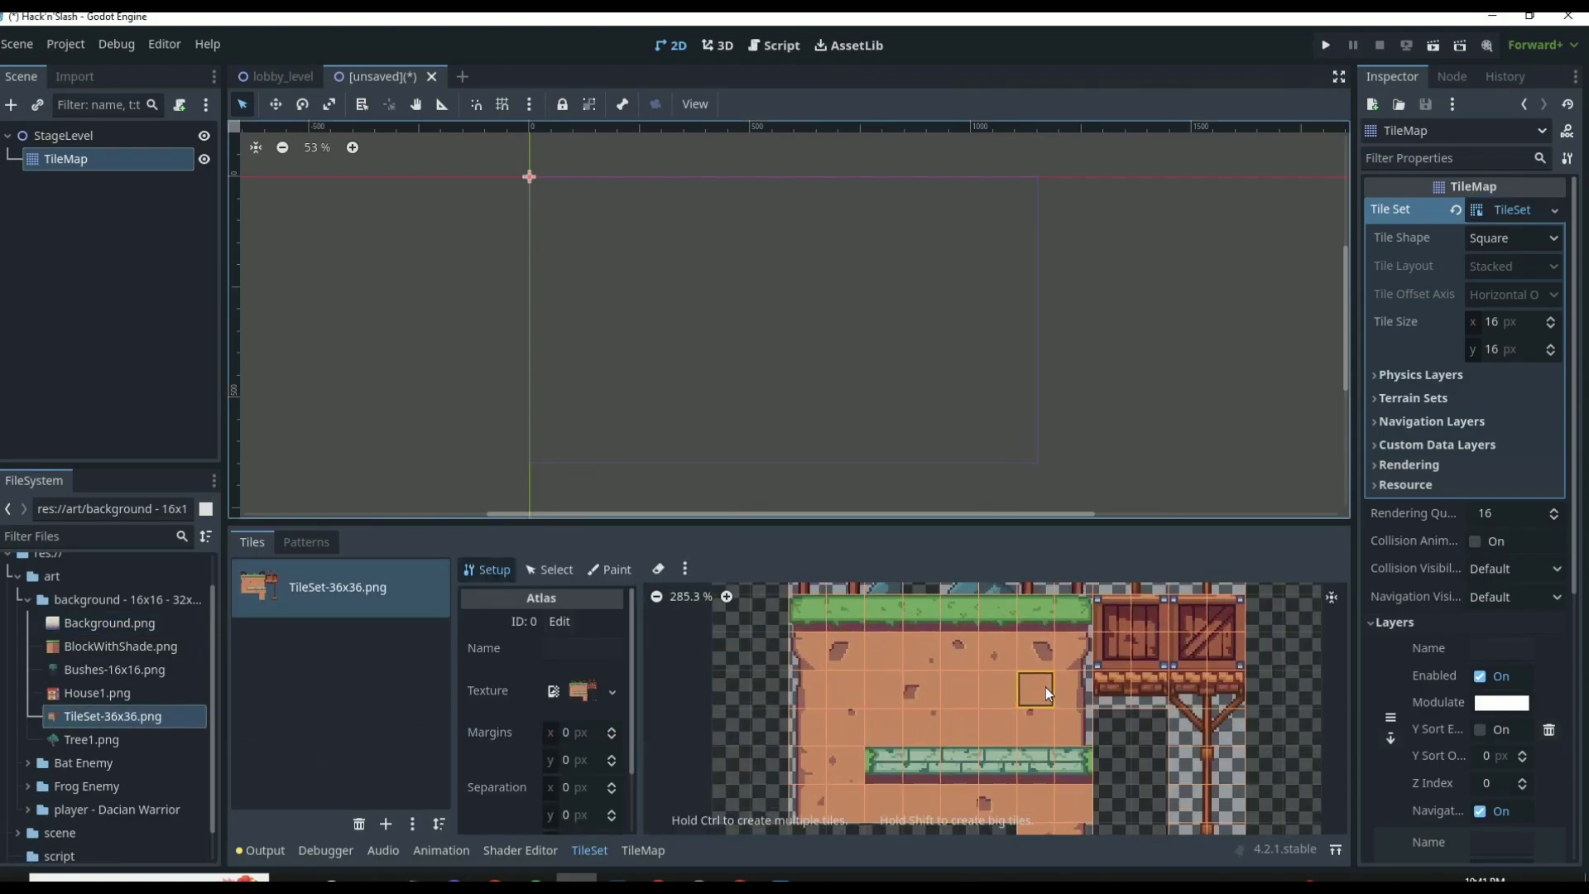
click(359, 824)
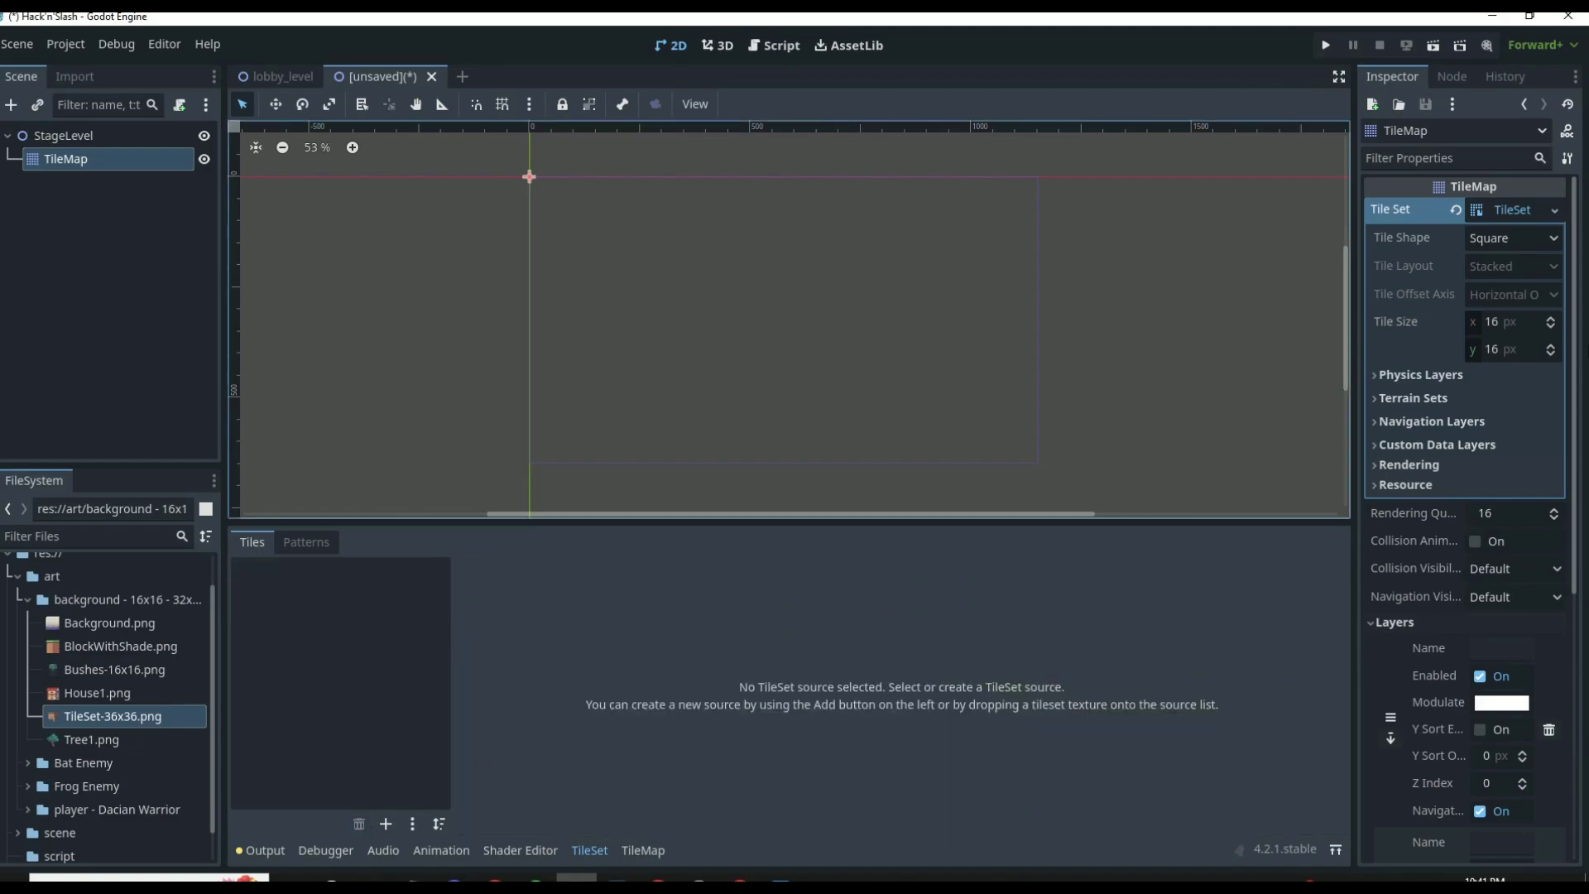
Step: Set the tile size to 32×32 px and re-add TileSet-36x36.png with tiles auto-created
click(1490, 322)
text(32)
key(Return)
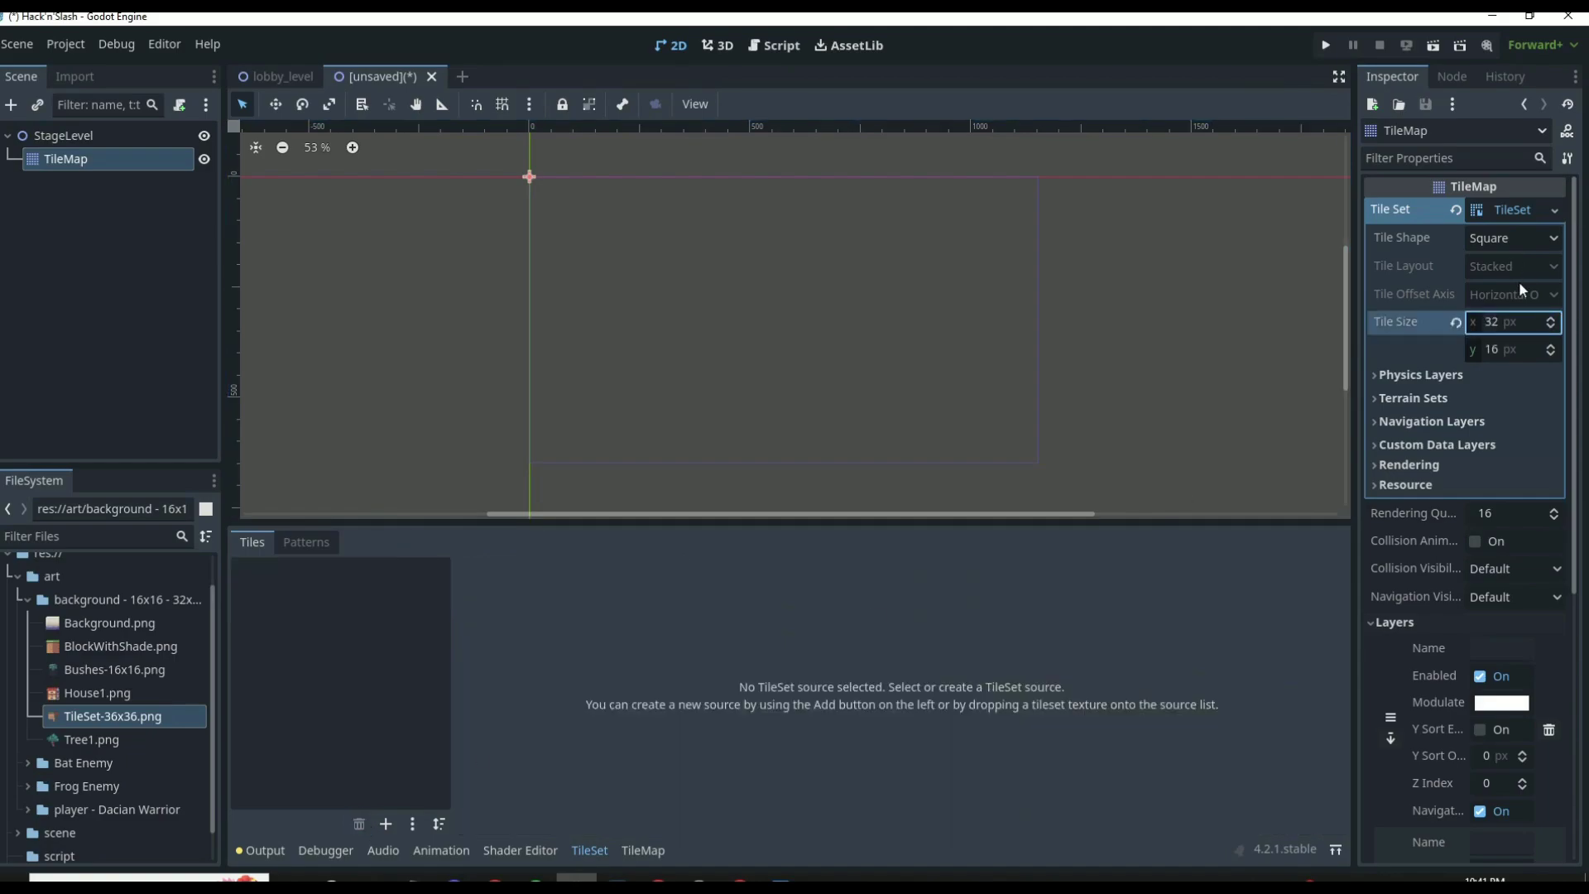
click(1507, 376)
click(1514, 349)
text(32)
key(Return)
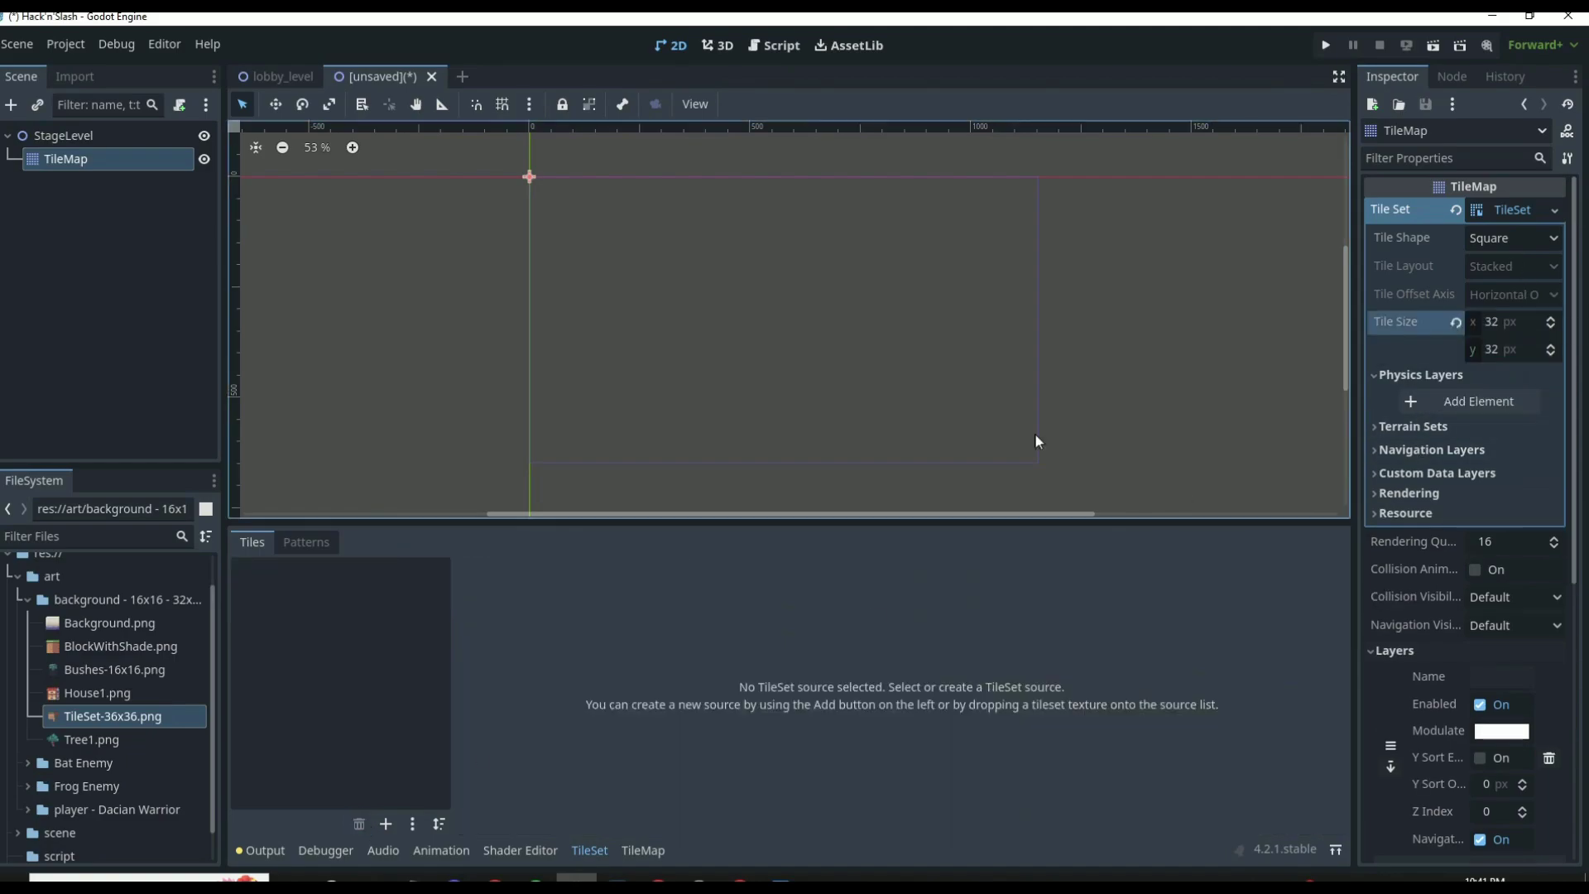
drag(96, 716, 389, 662)
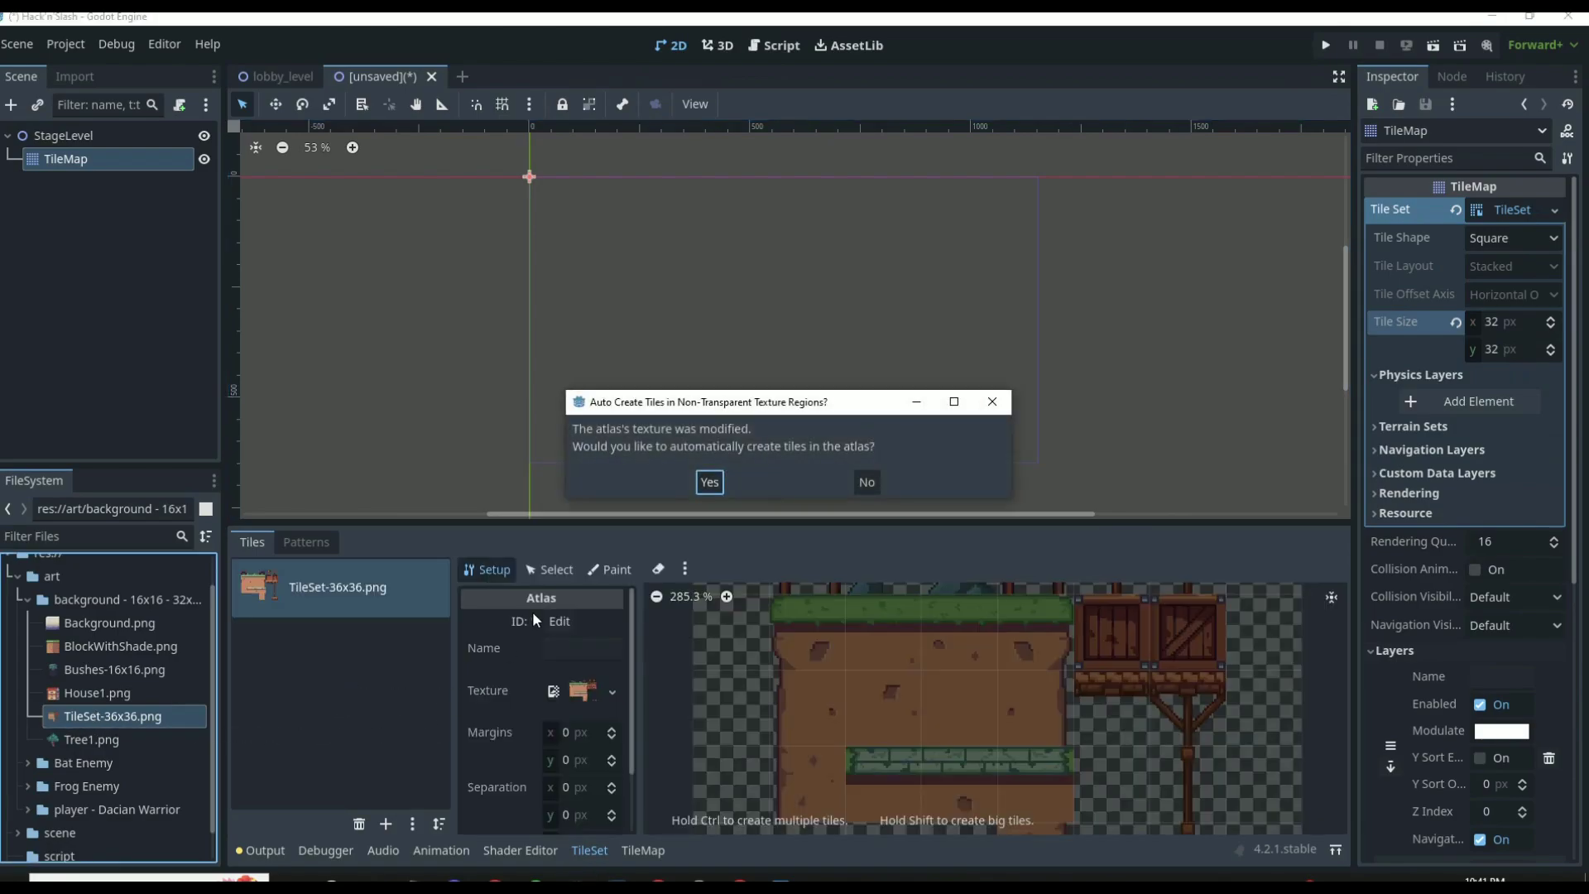
click(706, 483)
scroll(937, 755, down, 7)
scroll(919, 728, up, 2)
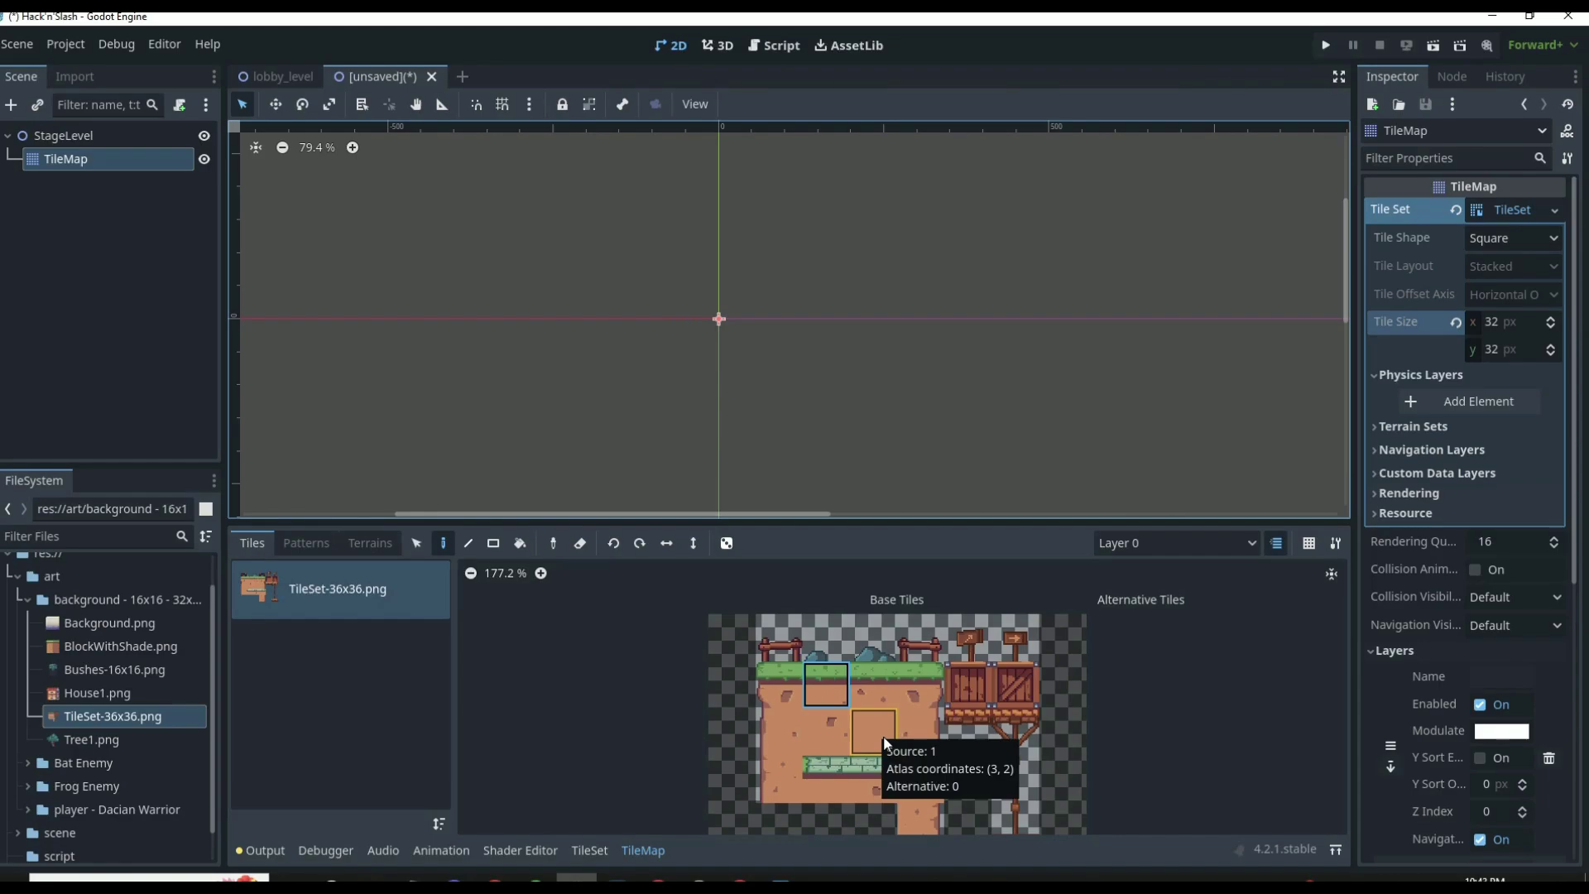
Step: Place the first grass tile at cell (0,-1) and paint a dirt pillar down columns -1 and 0
click(920, 685)
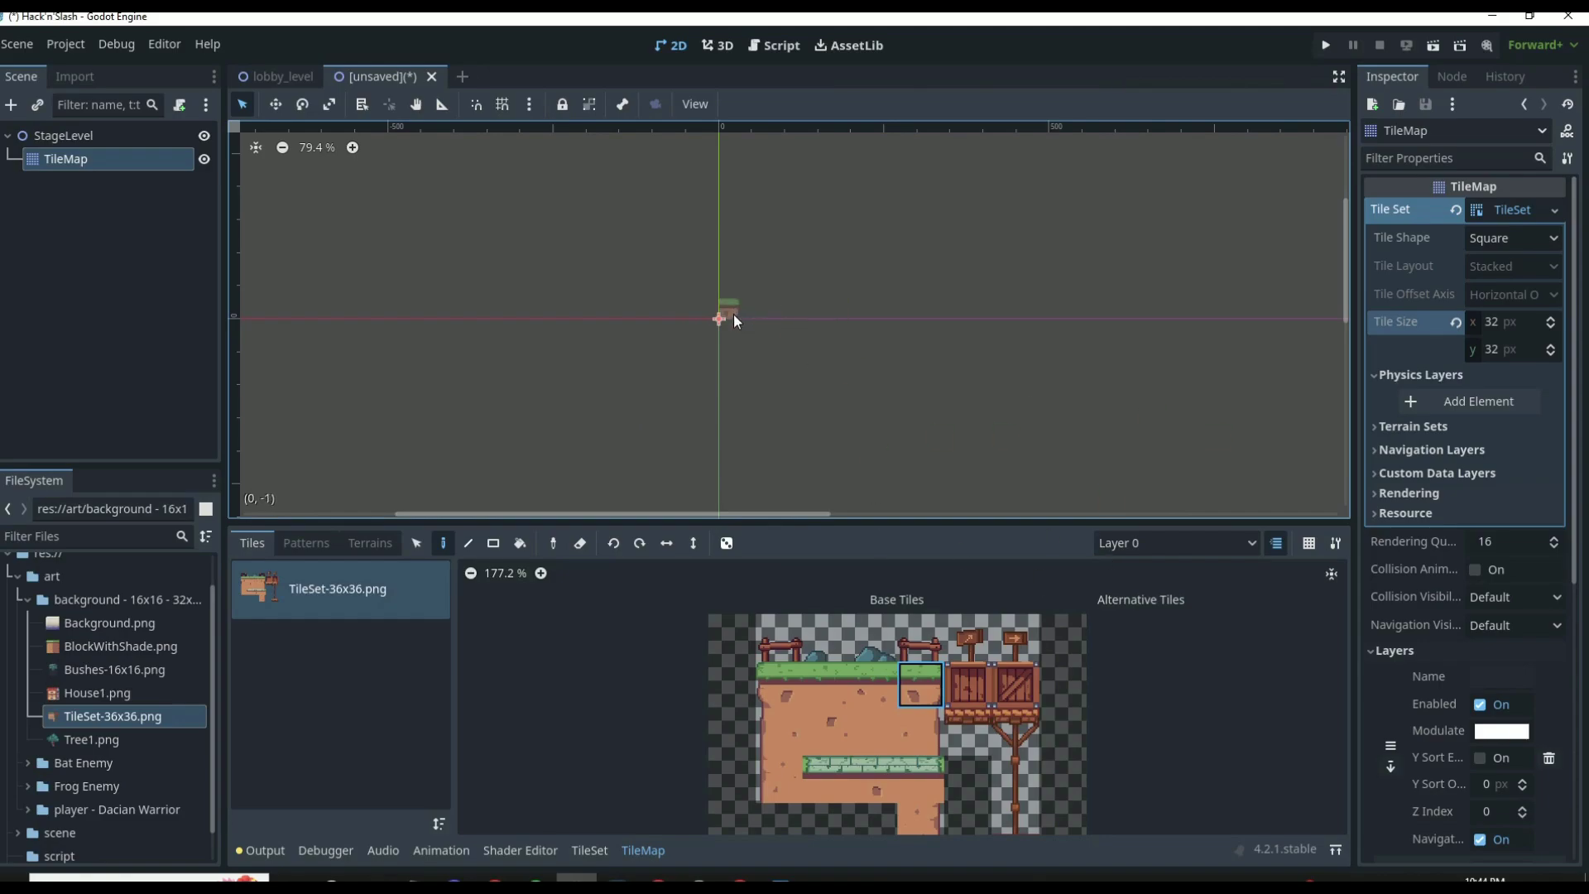
click(734, 322)
scroll(875, 667, up, 5)
click(878, 664)
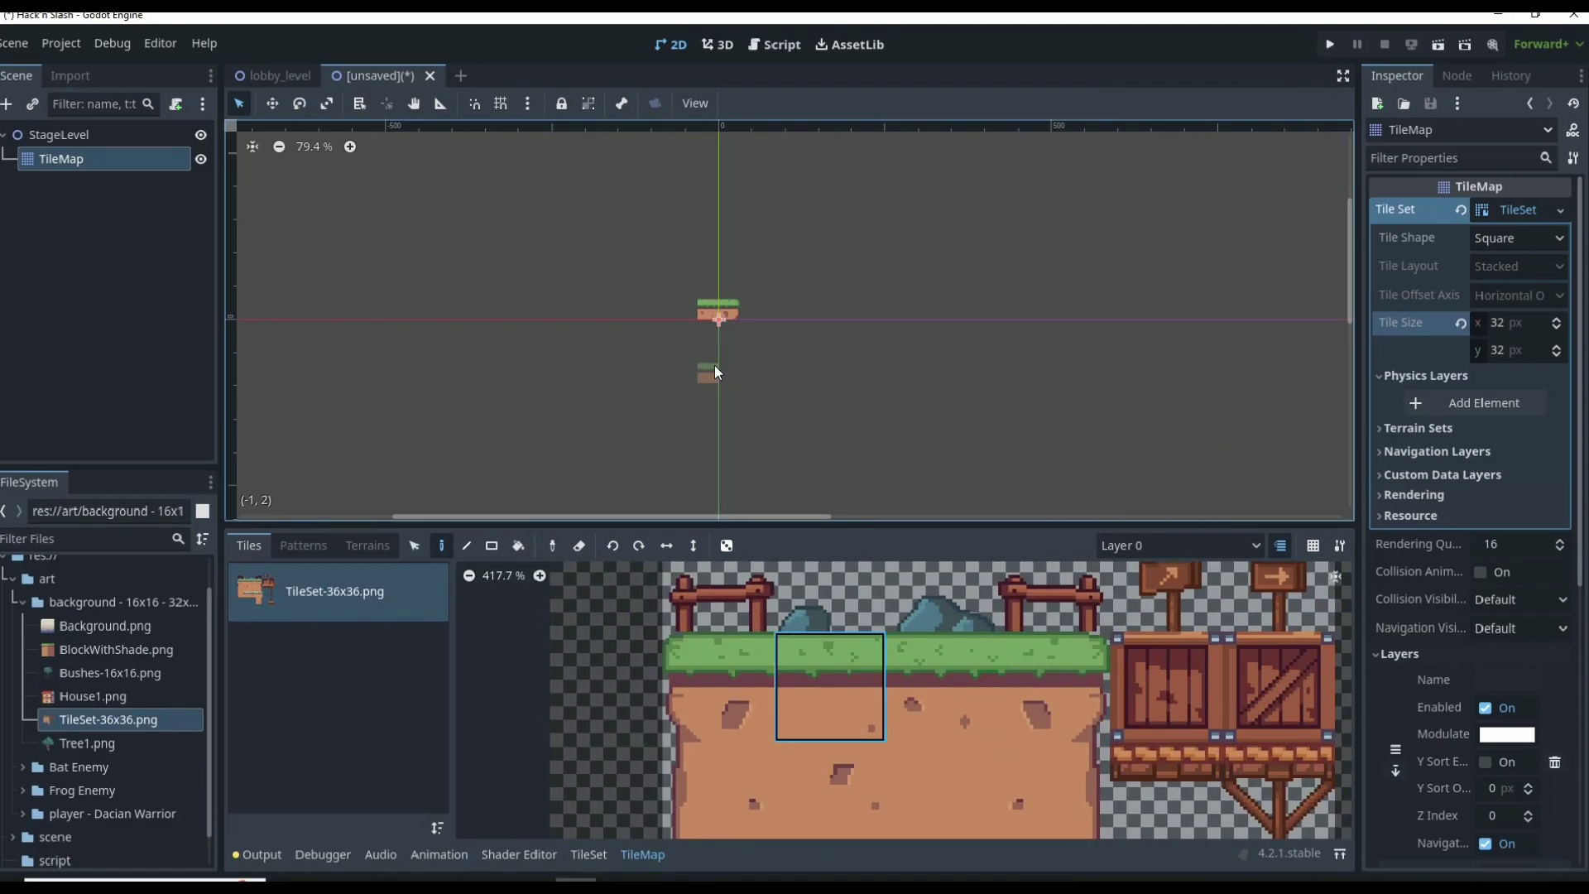
click(831, 792)
drag(708, 329, 707, 414)
click(940, 792)
click(707, 436)
click(708, 372)
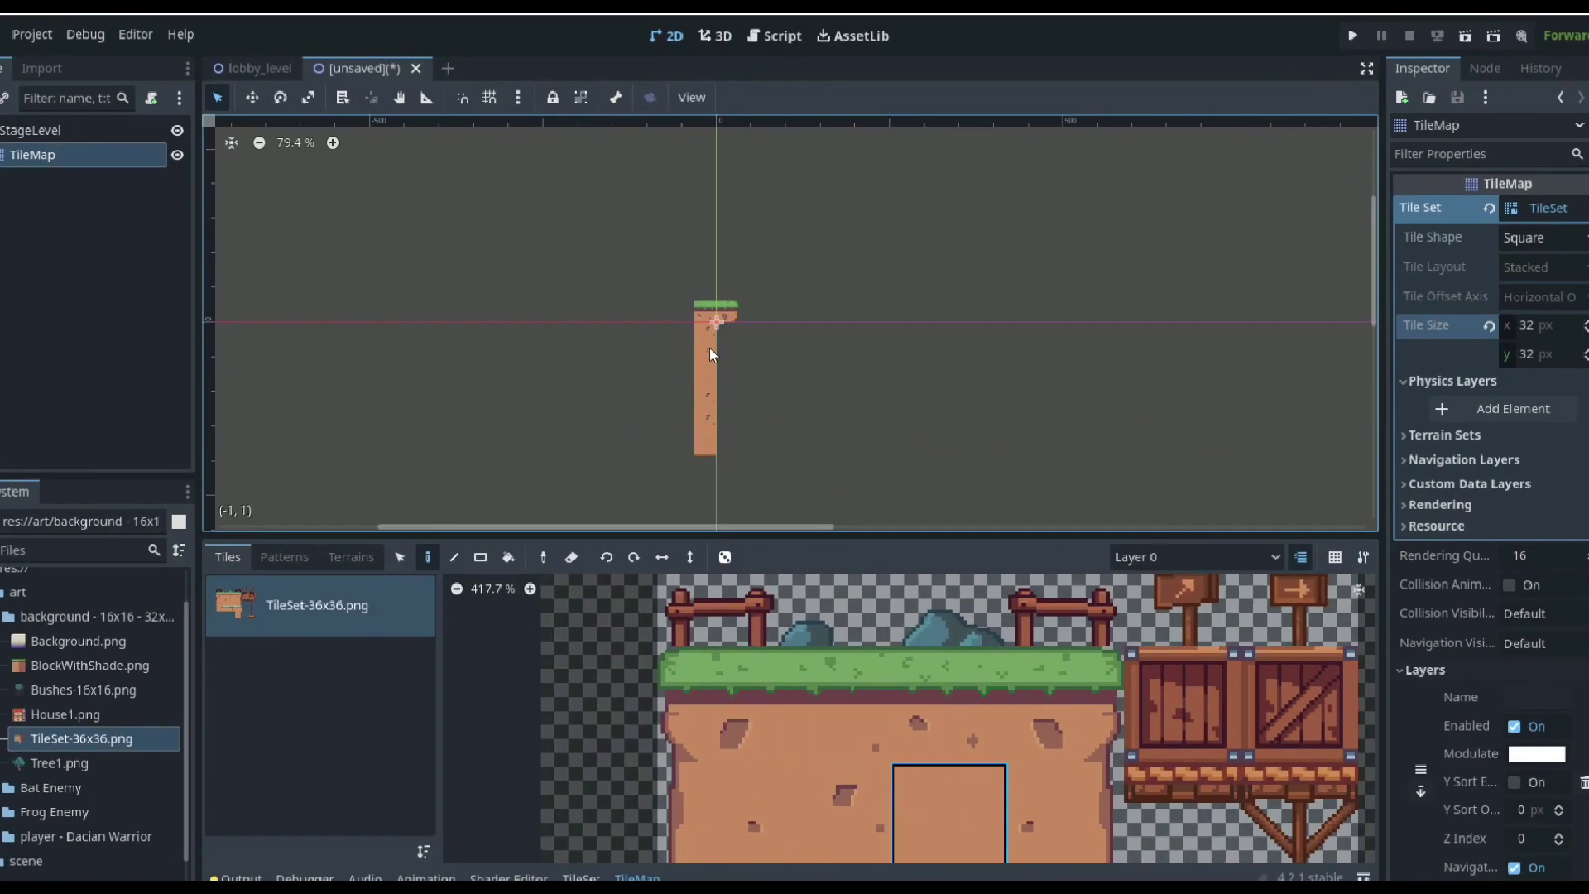
click(835, 816)
click(726, 354)
Step: Paint the grass ground row rightward to cell (14,7), erasing stray tiles and scattering grass variants
click(949, 816)
mouse_move(726, 332)
mouse_down()
mouse_move(727, 443)
mouse_move(1141, 455)
mouse_up()
click(1063, 815)
scroll(786, 414, down, 9)
click(838, 672)
scroll(1140, 454, up, 7)
right_drag(850, 475, 705, 475)
click(956, 724)
click(1076, 455)
click(973, 454)
click(911, 455)
click(850, 455)
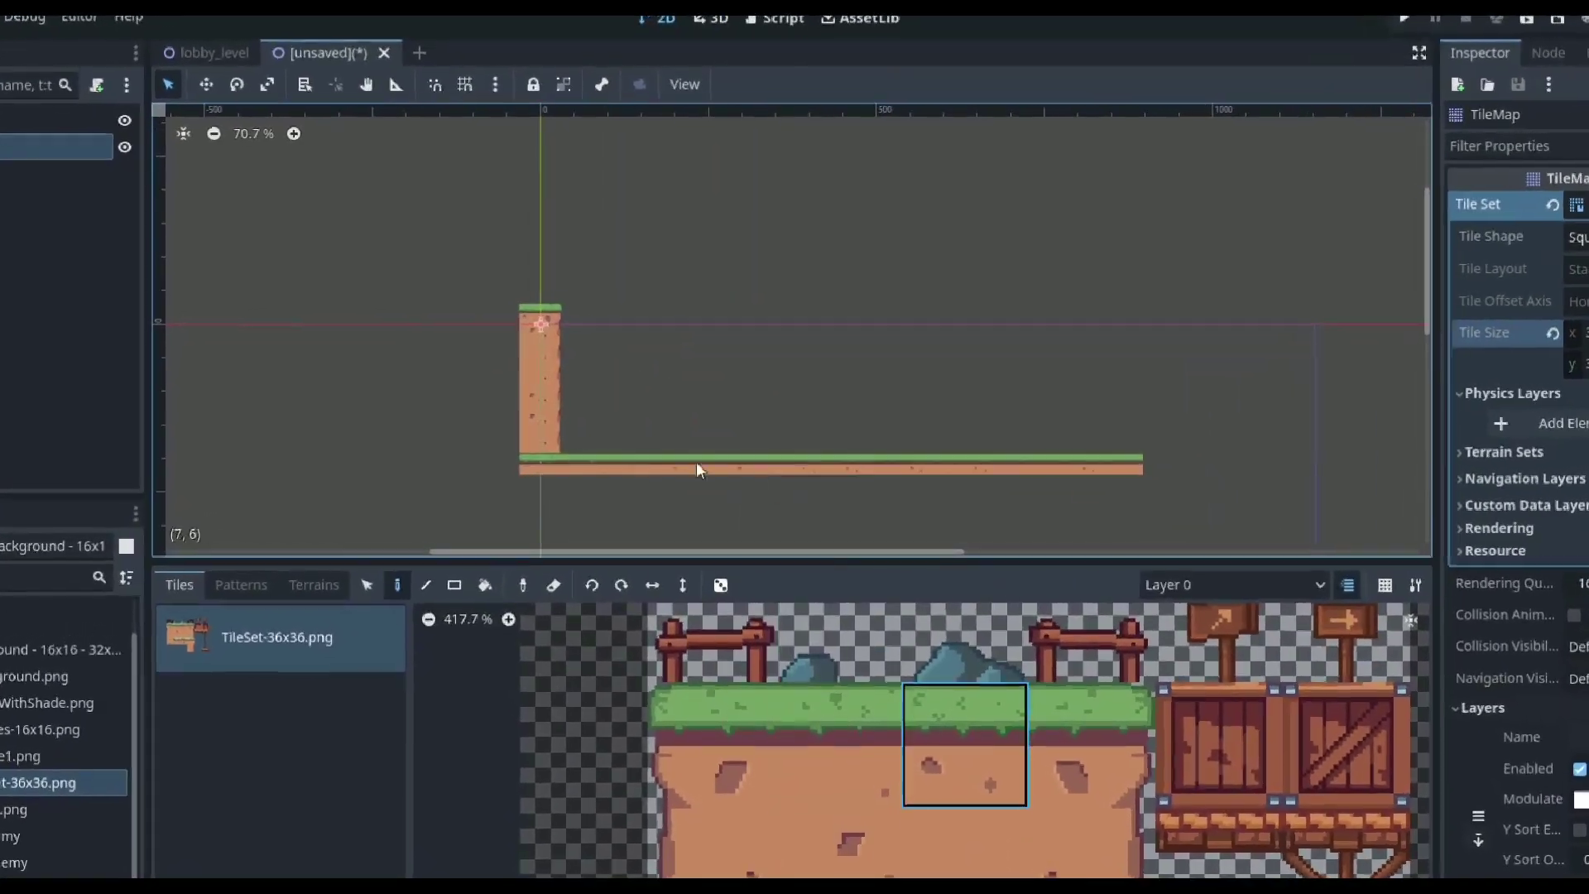
Step: Fill beneath the grass with dirt tiles, making a solid dirt block under the platform
click(841, 843)
drag(529, 486, 550, 486)
click(616, 507)
click(702, 507)
click(831, 507)
click(874, 486)
click(965, 838)
drag(1132, 507, 584, 517)
click(1242, 770)
drag(1149, 451, 1175, 236)
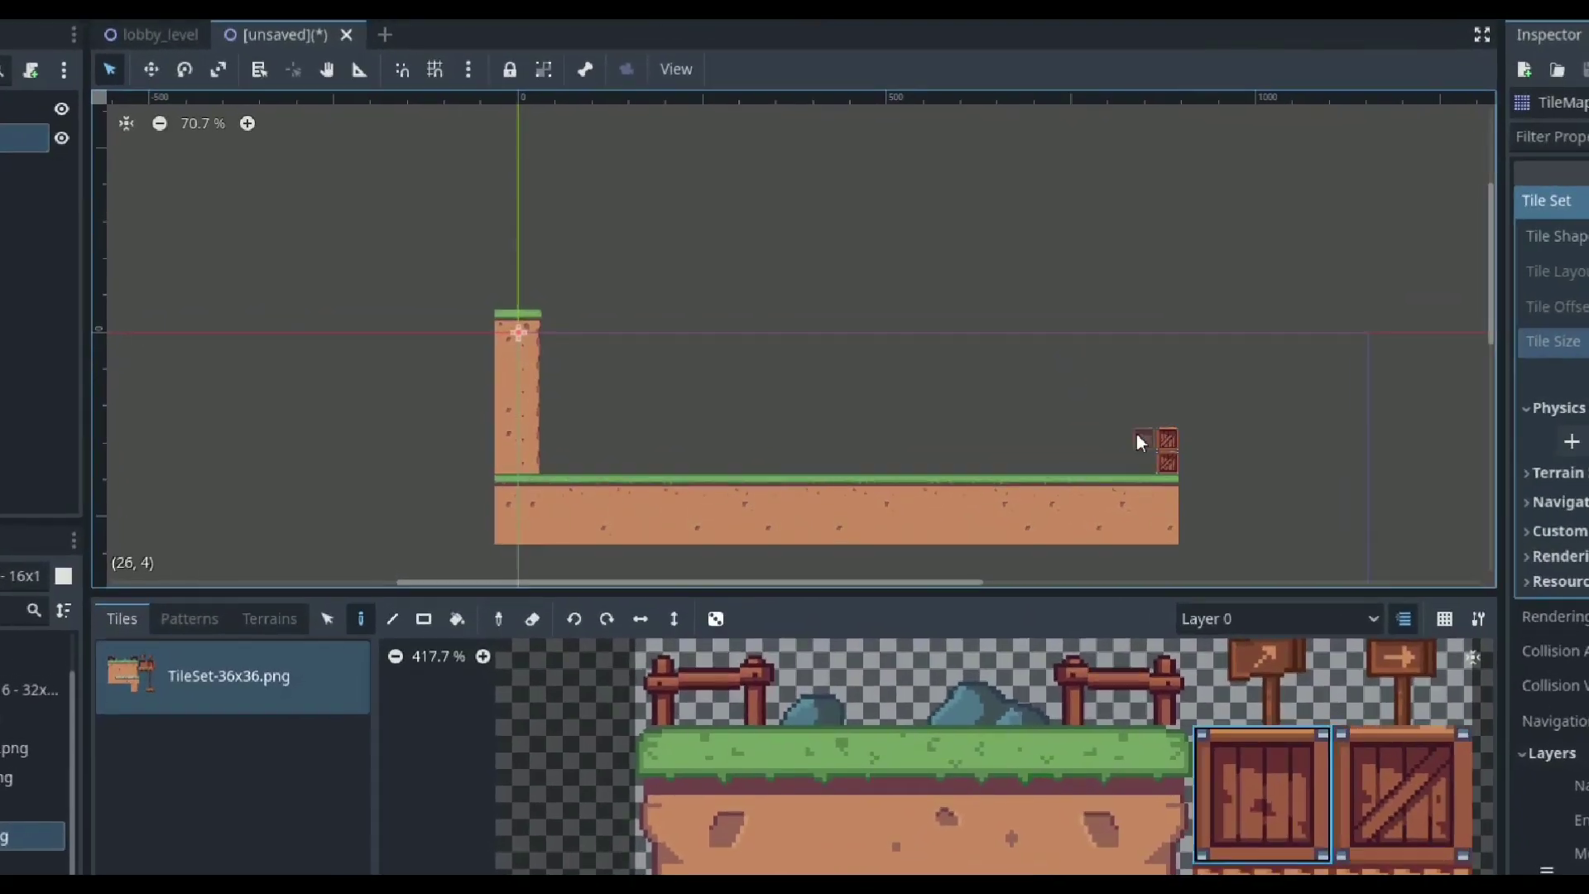
Step: Build the right-end tower from stacked plank crates, a plank base and a tall pole
click(1167, 439)
scroll(1312, 869, down, 17)
click(1324, 872)
click(1170, 413)
scroll(1173, 402, up, 6)
click(1327, 872)
scroll(1093, 365, down, 3)
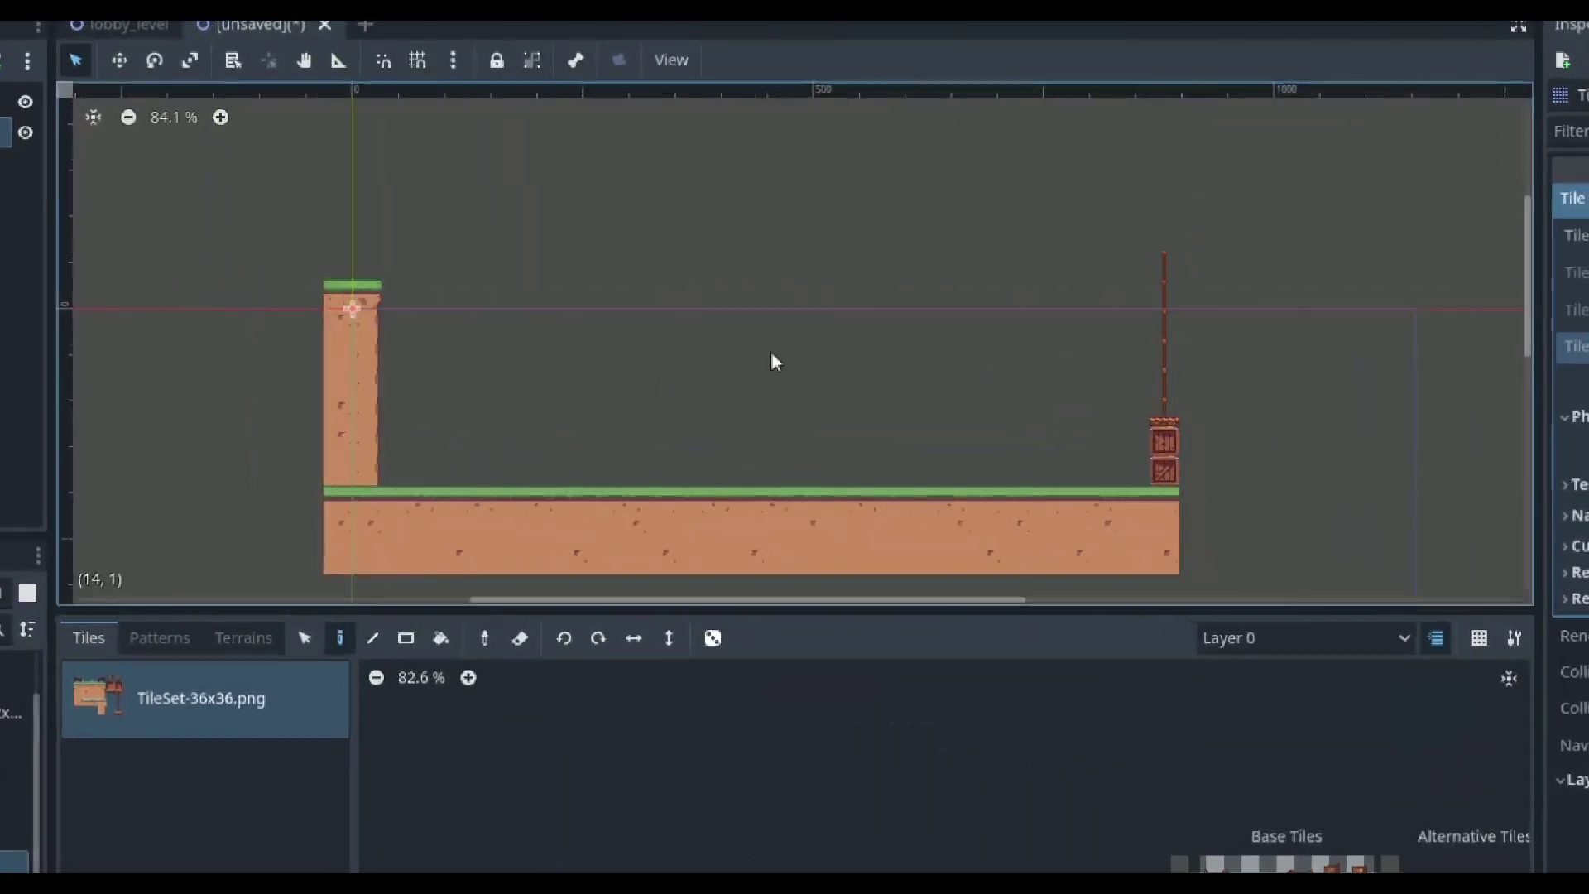
scroll(571, 427, down, 1)
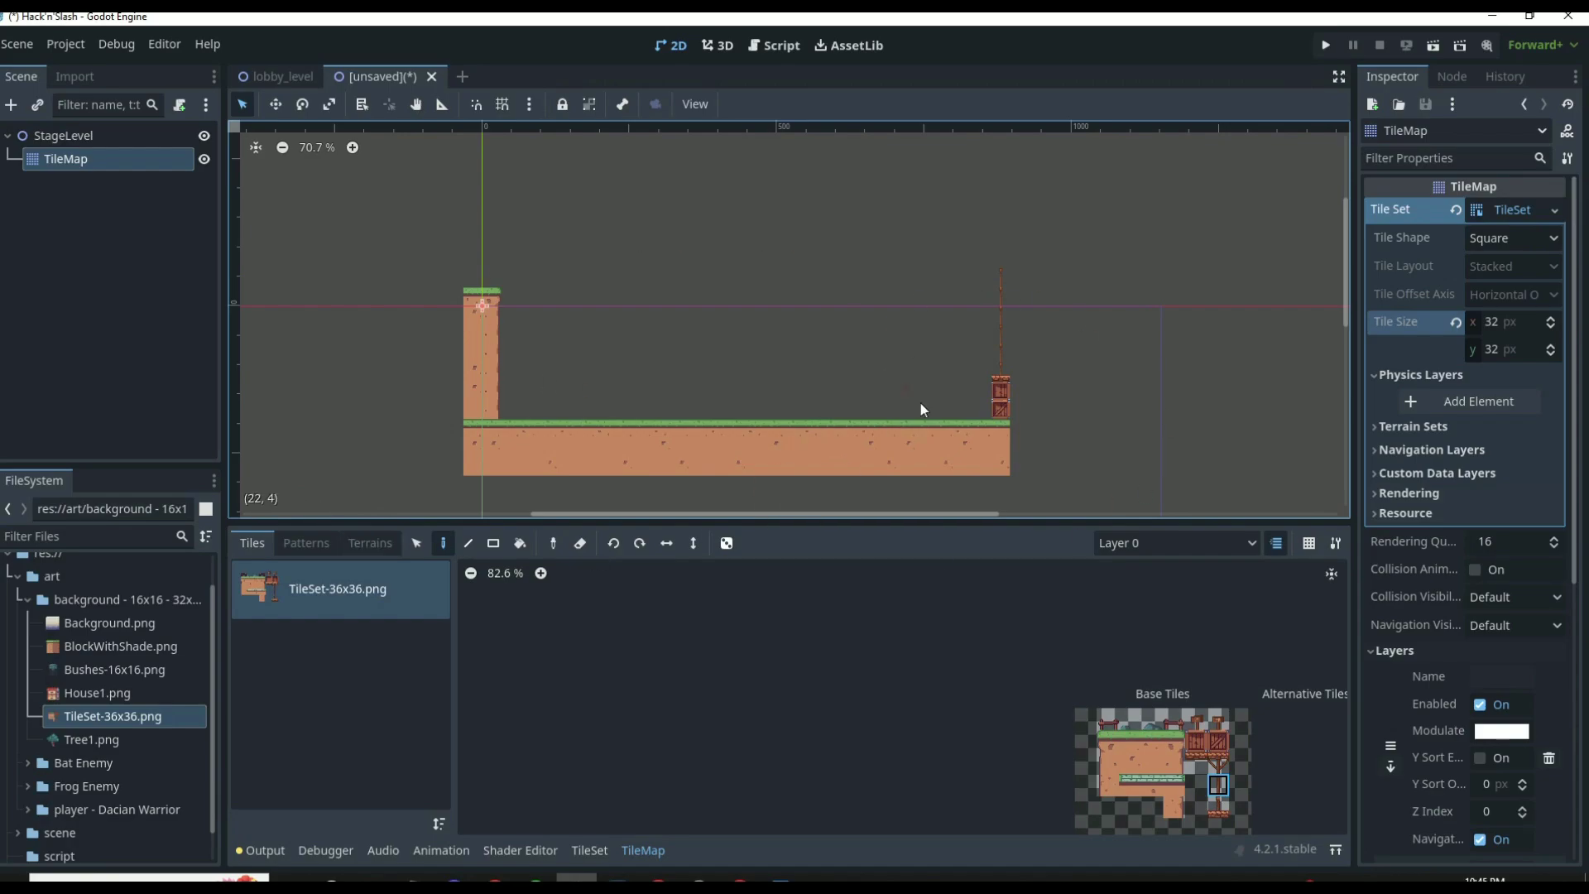
scroll(555, 355, up, 4)
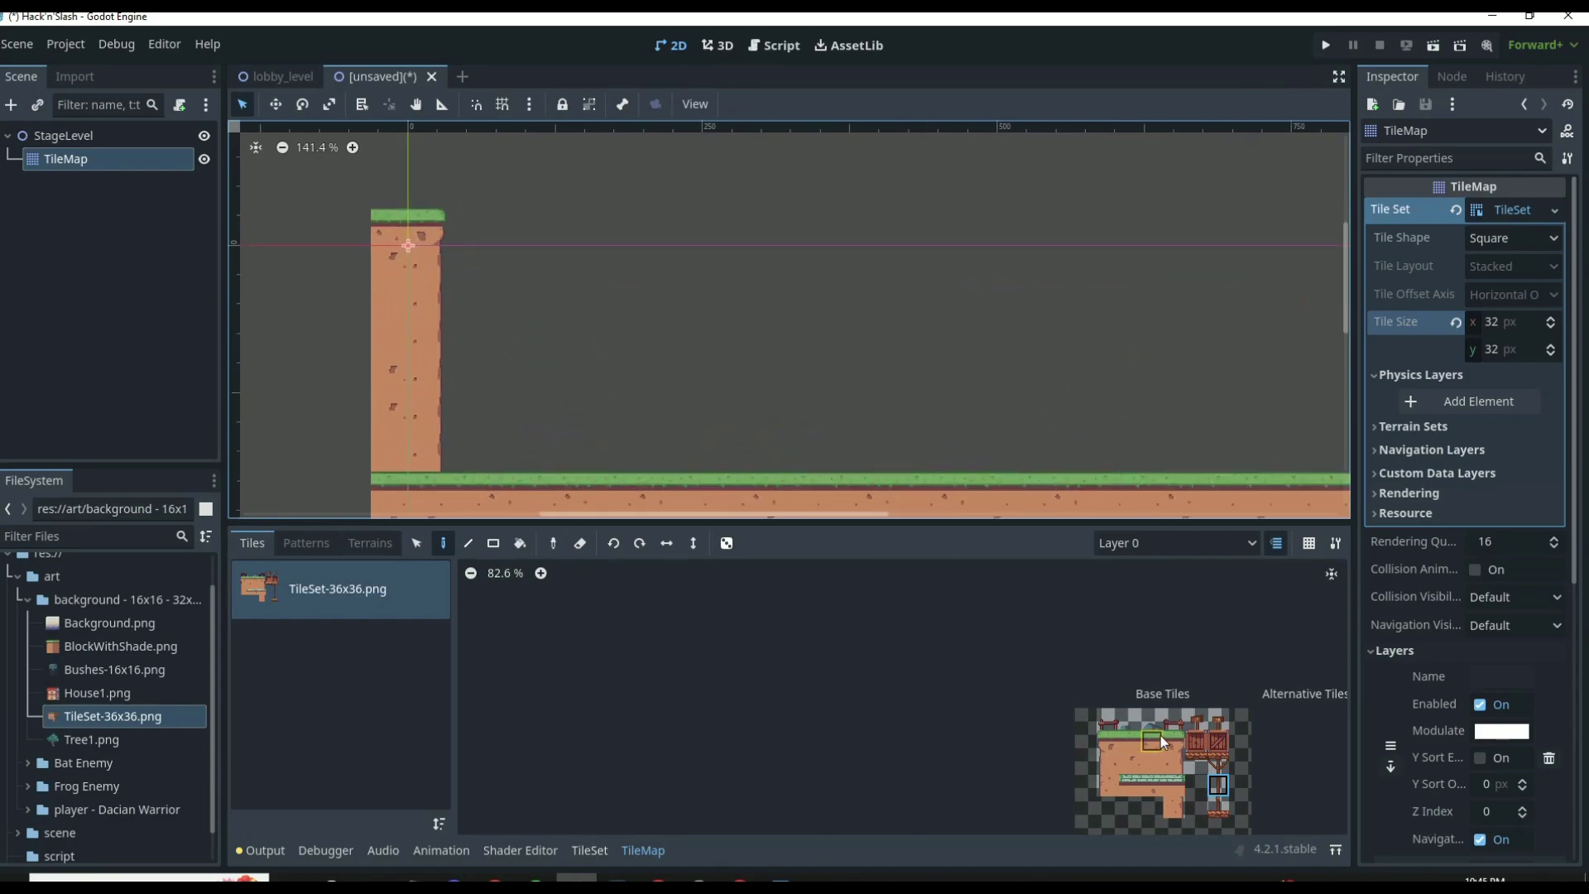
scroll(1161, 735, up, 8)
Step: Select the fence tile and paint fence runs along the ground row
click(1163, 670)
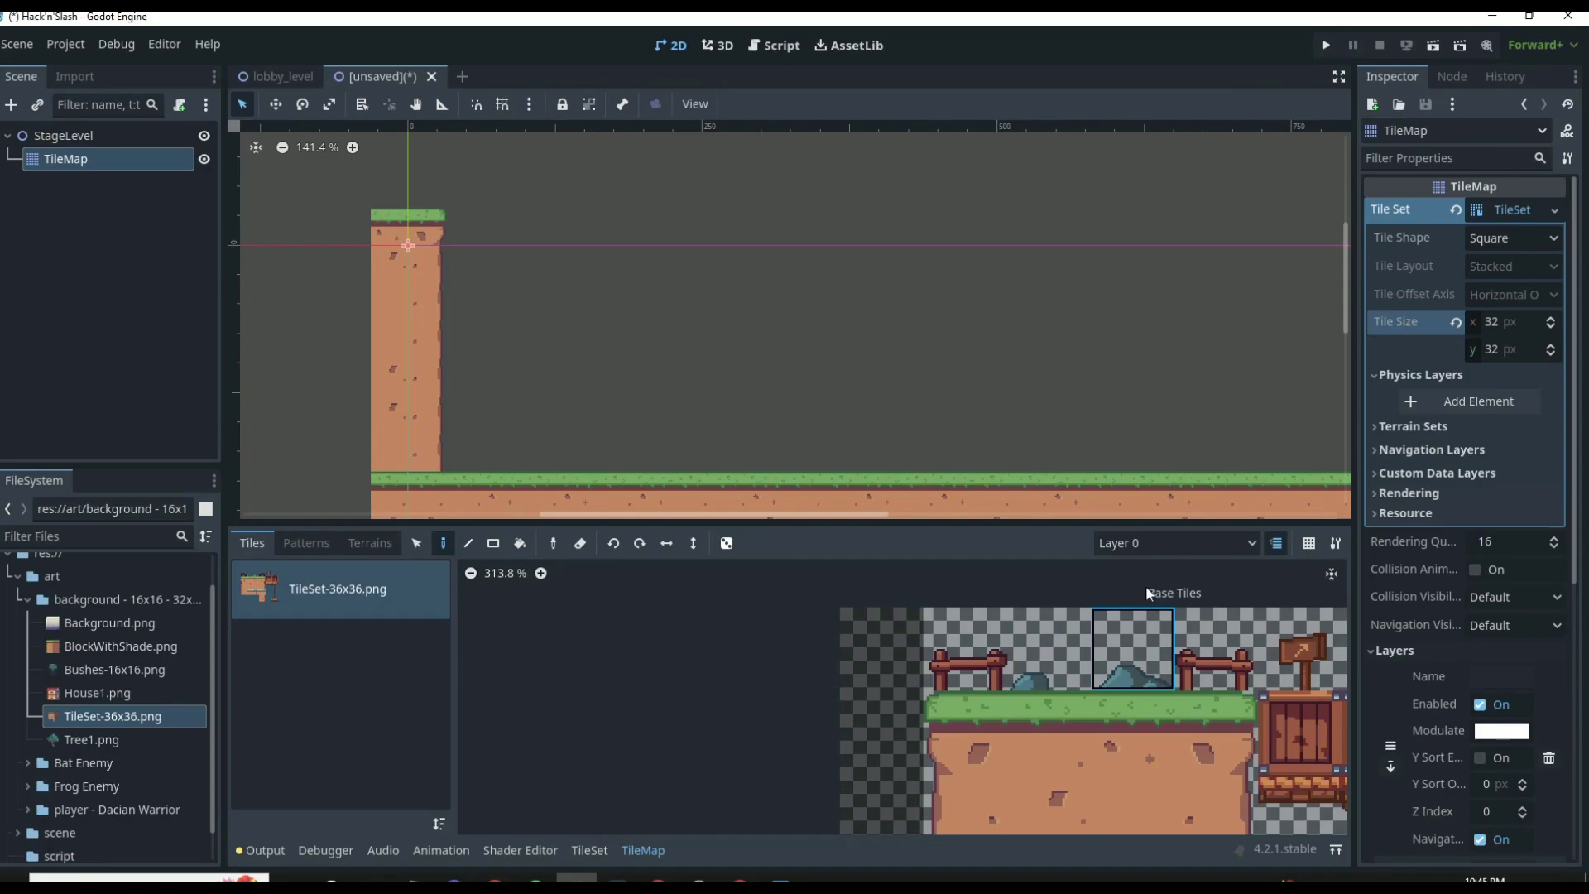
click(1198, 544)
click(1195, 624)
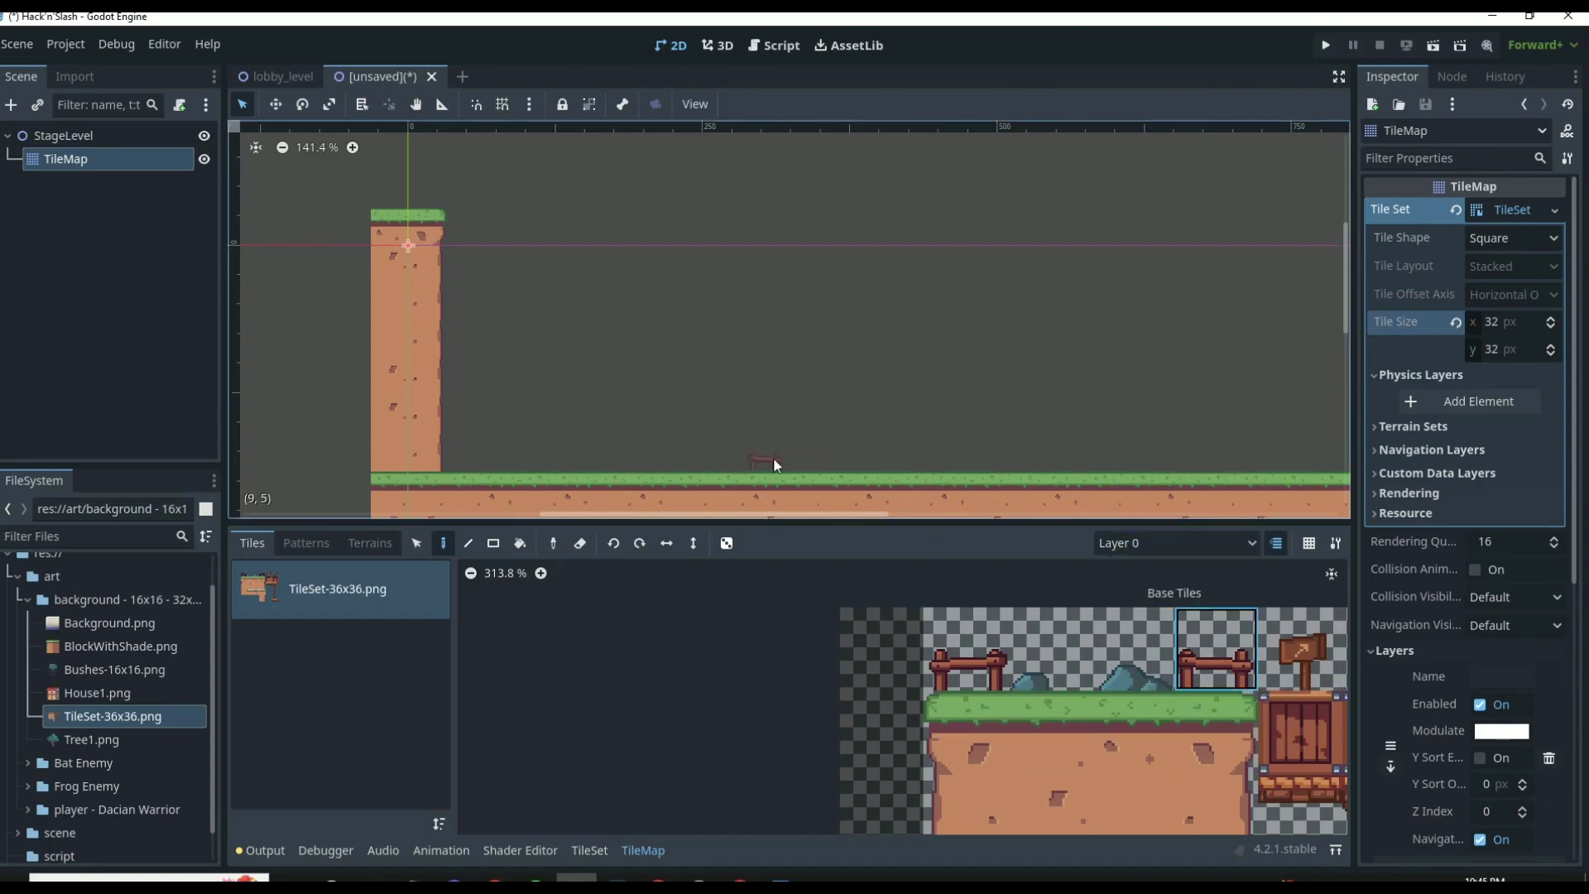
click(464, 461)
click(577, 461)
drag(653, 461, 690, 461)
drag(840, 461, 1066, 461)
drag(1225, 460, 1341, 454)
Step: Fill the fence gaps so the row runs unbroken from the left wall to the tower
scroll(1207, 471, down, 8)
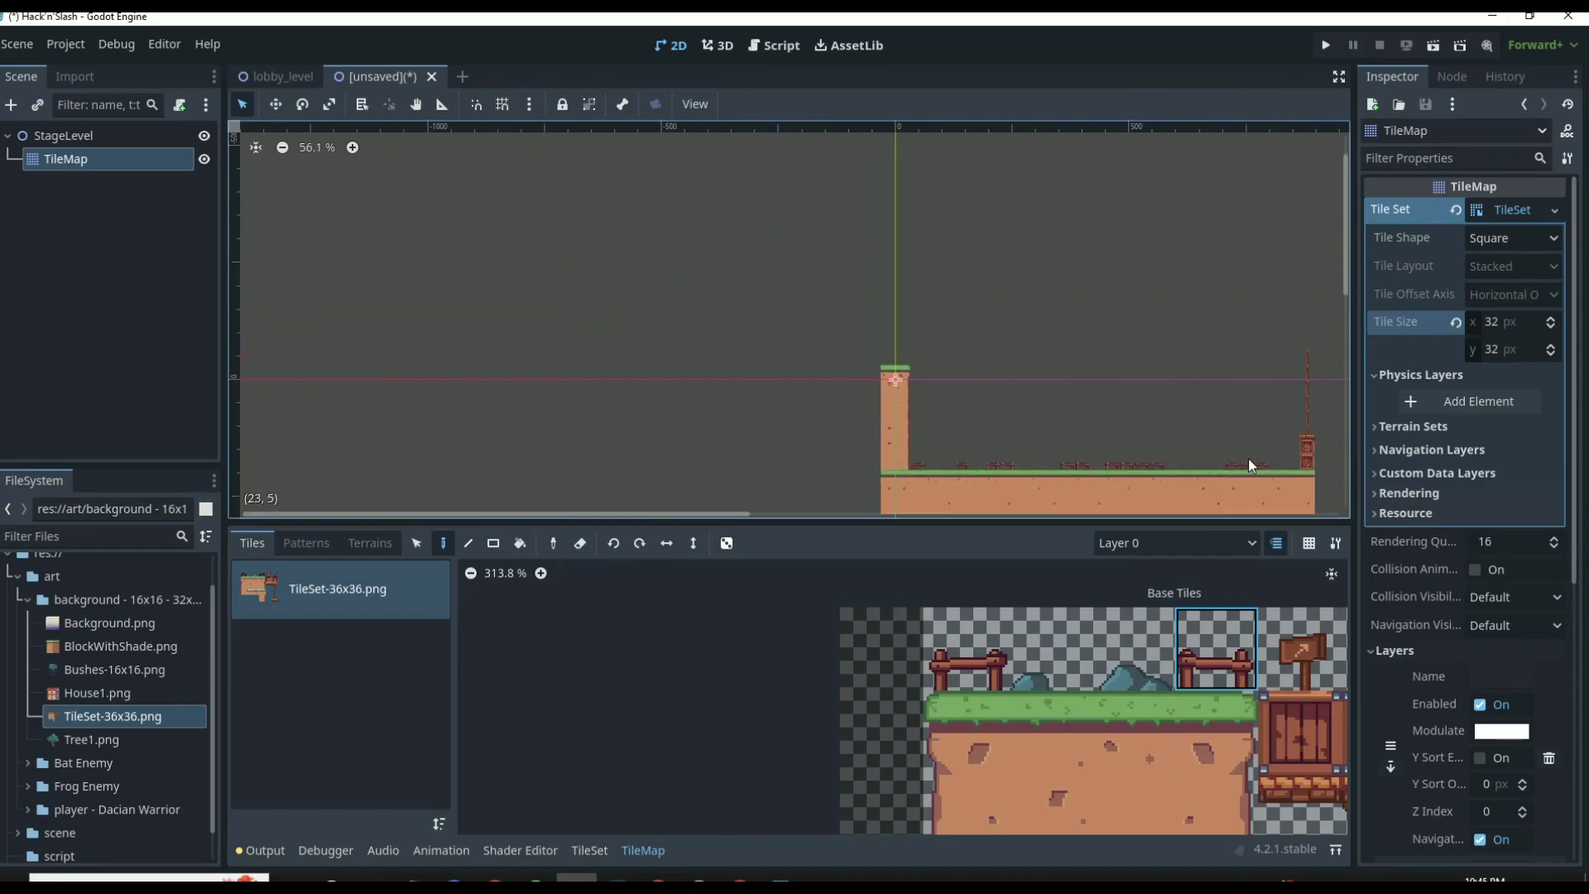
scroll(1275, 463, up, 4)
click(1299, 466)
click(1139, 471)
click(965, 649)
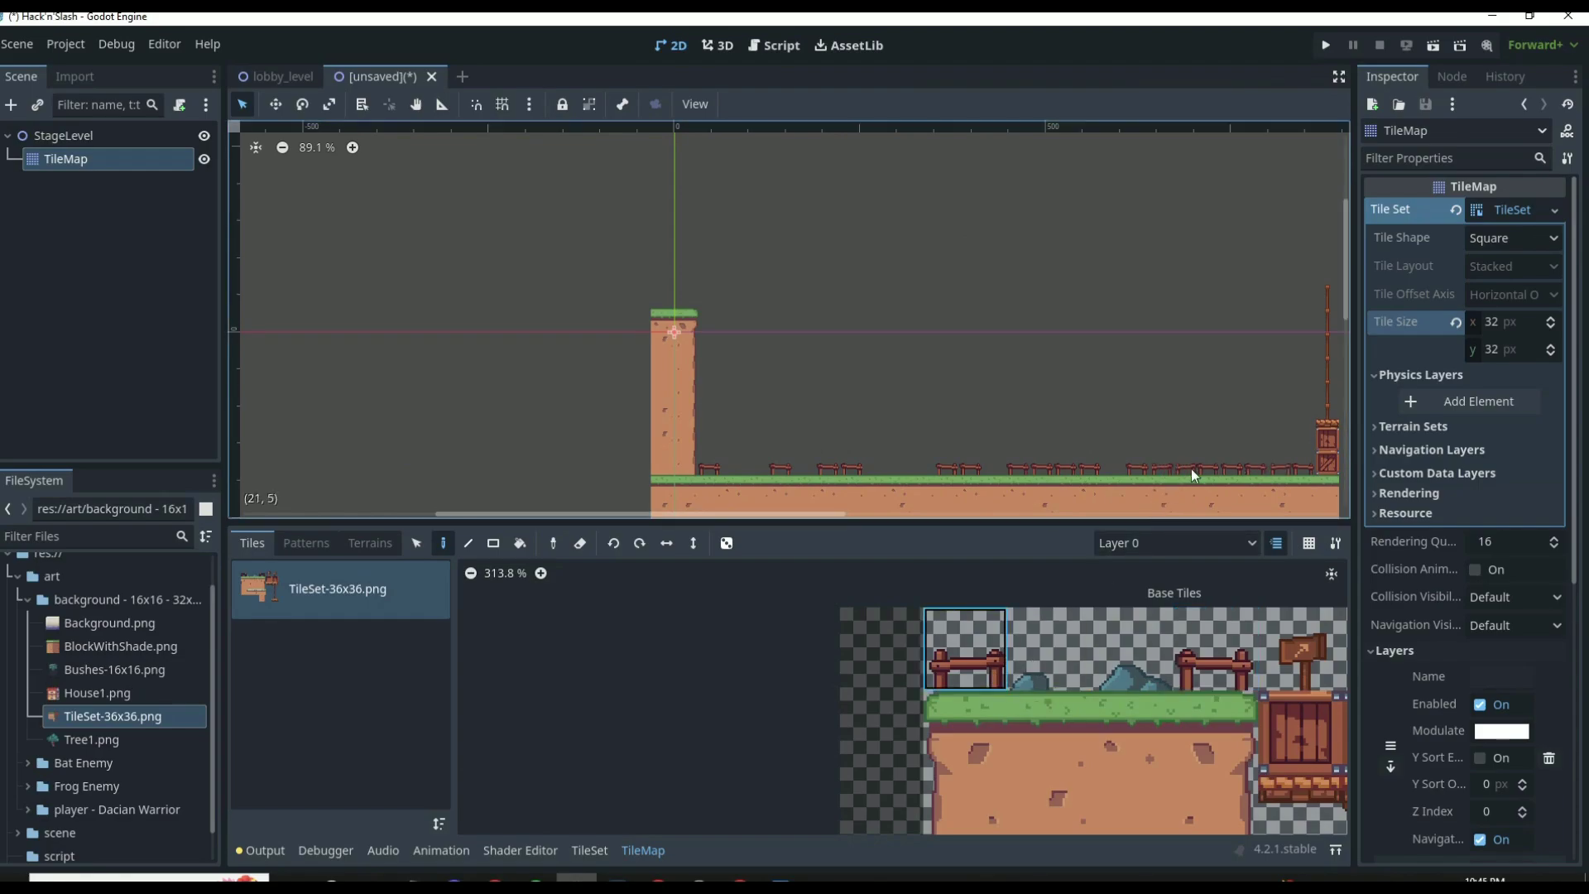
drag(1191, 469, 986, 468)
drag(775, 471, 755, 469)
scroll(1159, 481, up, 2)
Step: Switch painting to Layer 1 and place a rock and a small rock along the fence row
click(1176, 543)
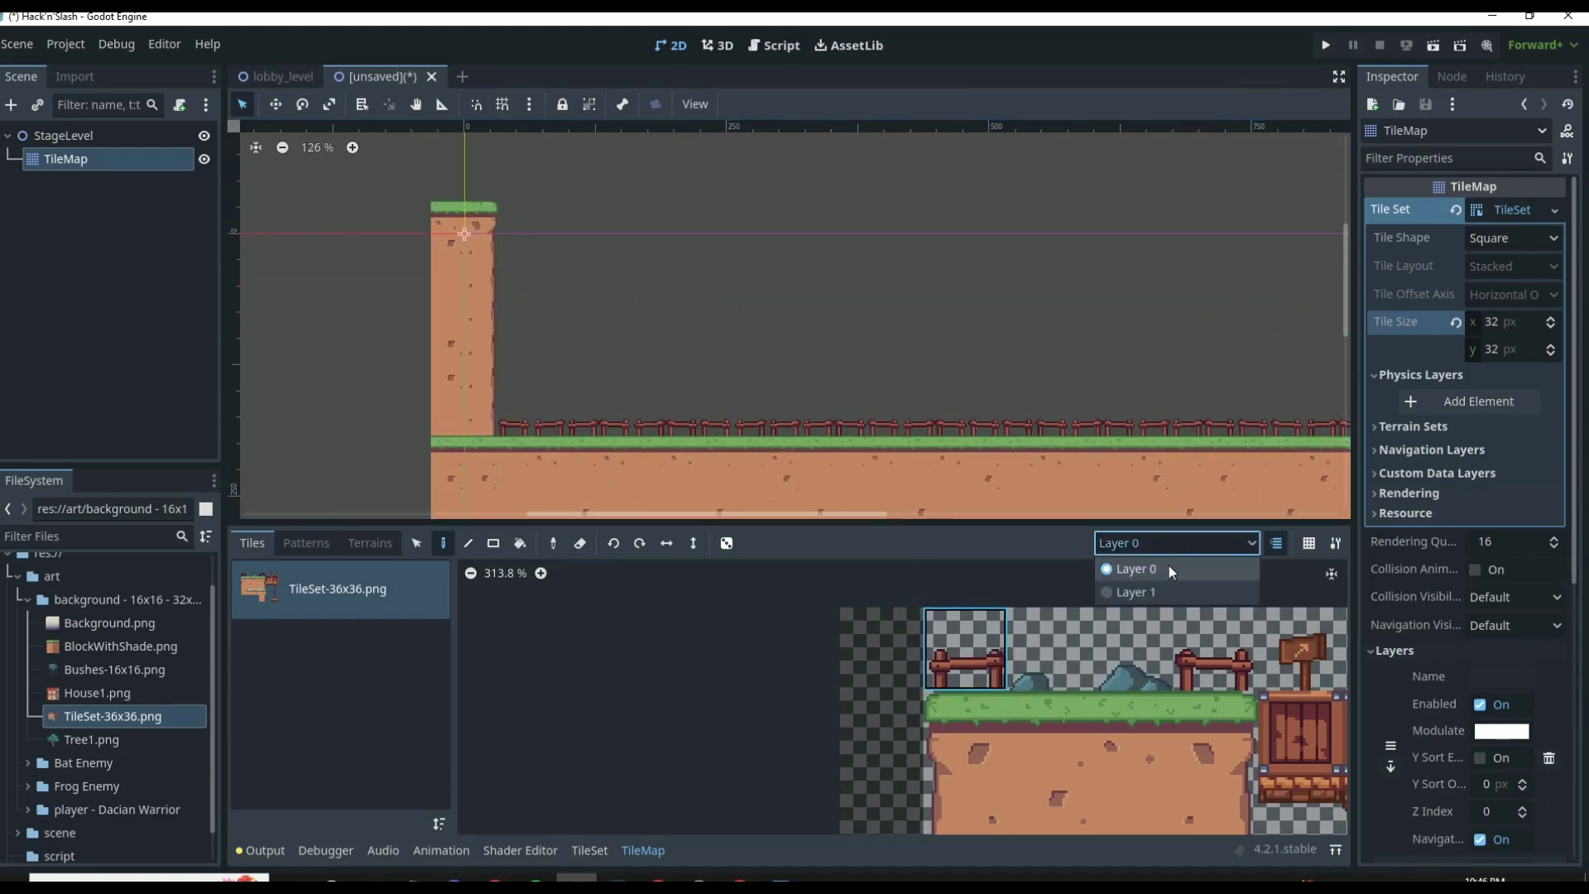
click(1151, 591)
click(1134, 658)
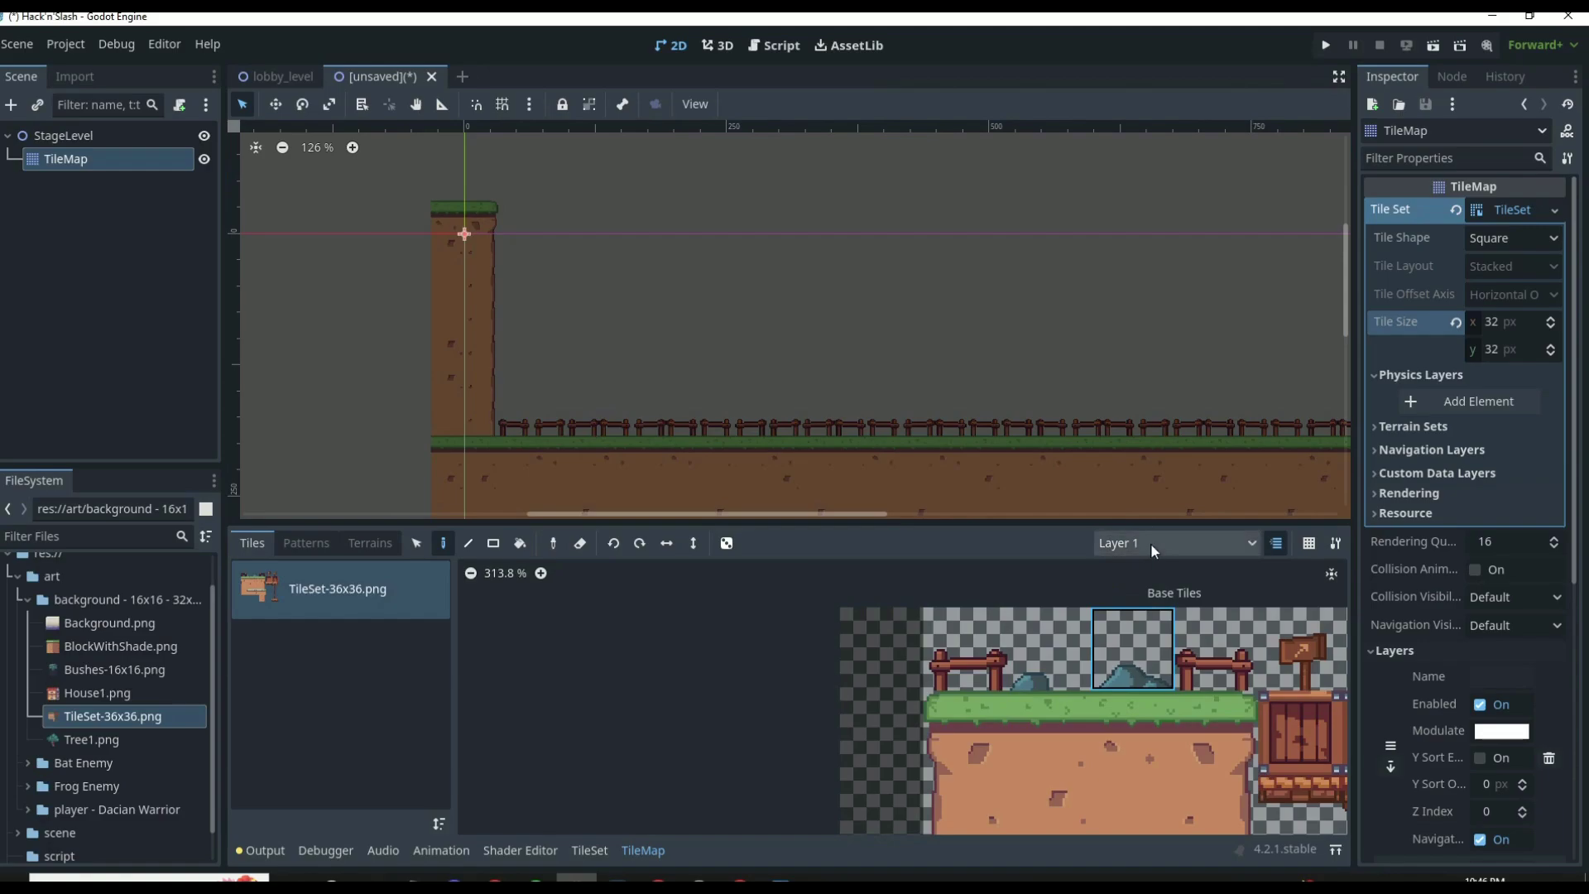
click(651, 424)
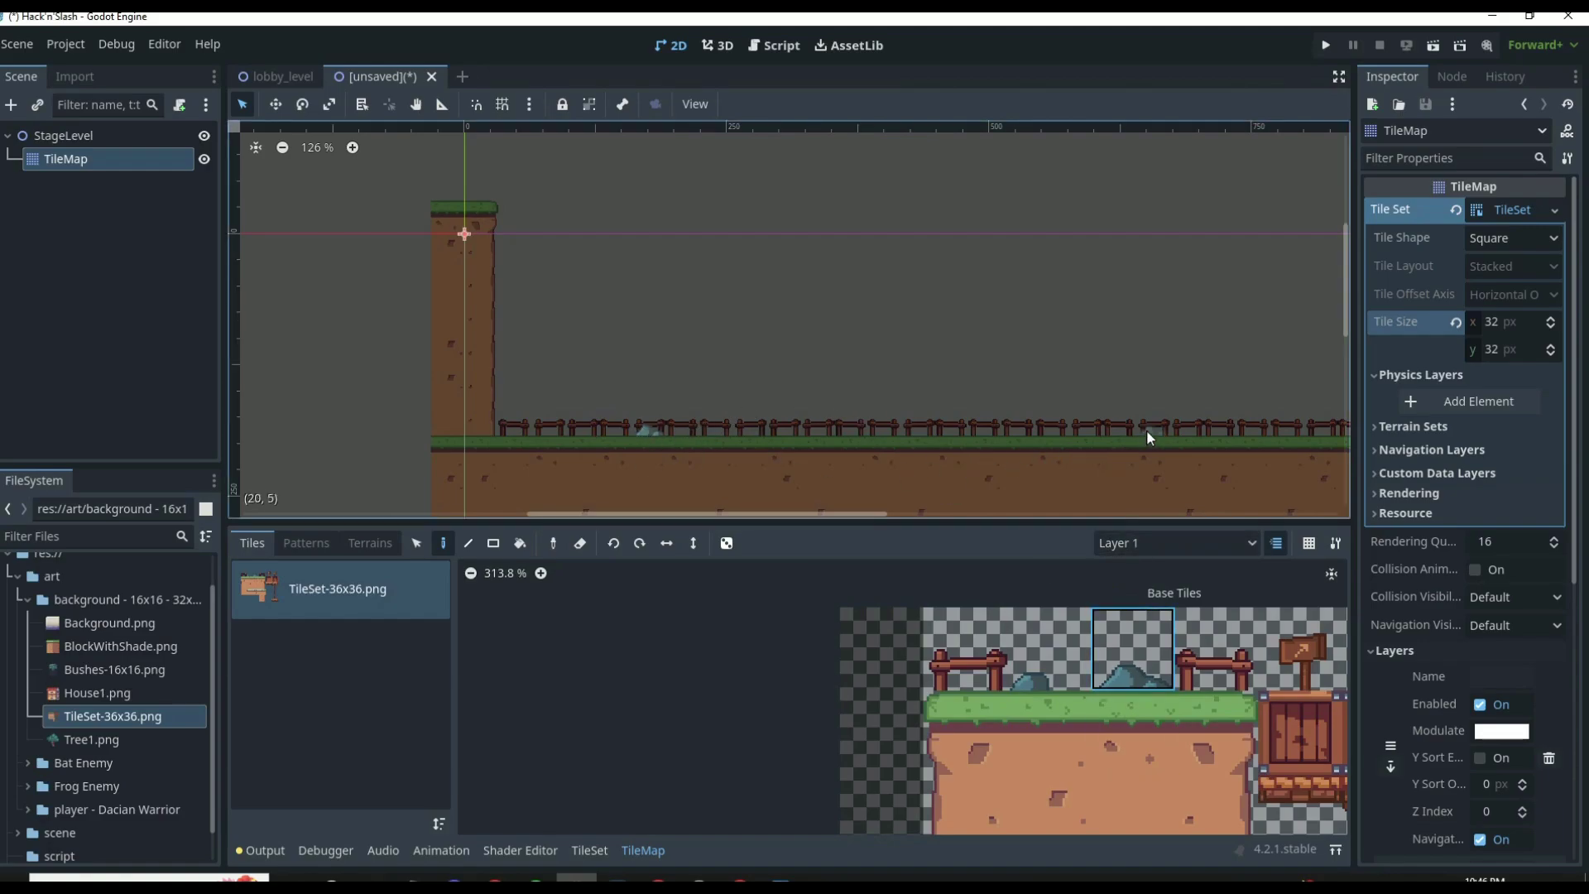
click(1072, 639)
click(1008, 426)
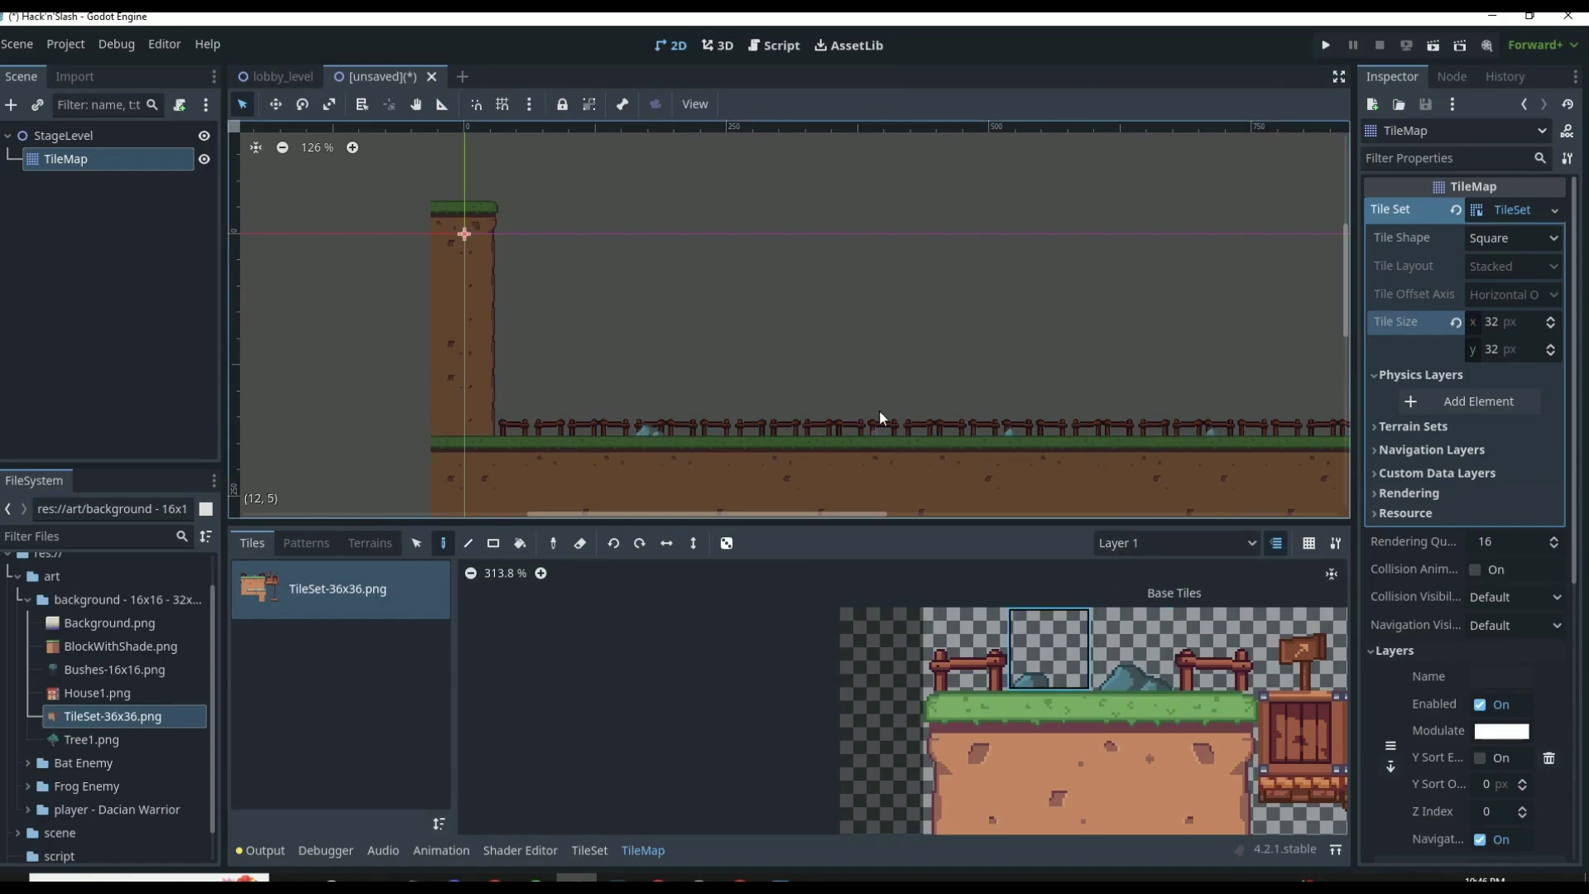
Step: Select the larger rock tile, pan to the ground's right end, and confirm Layer 1 is active
click(1133, 649)
scroll(1297, 405, down, 3)
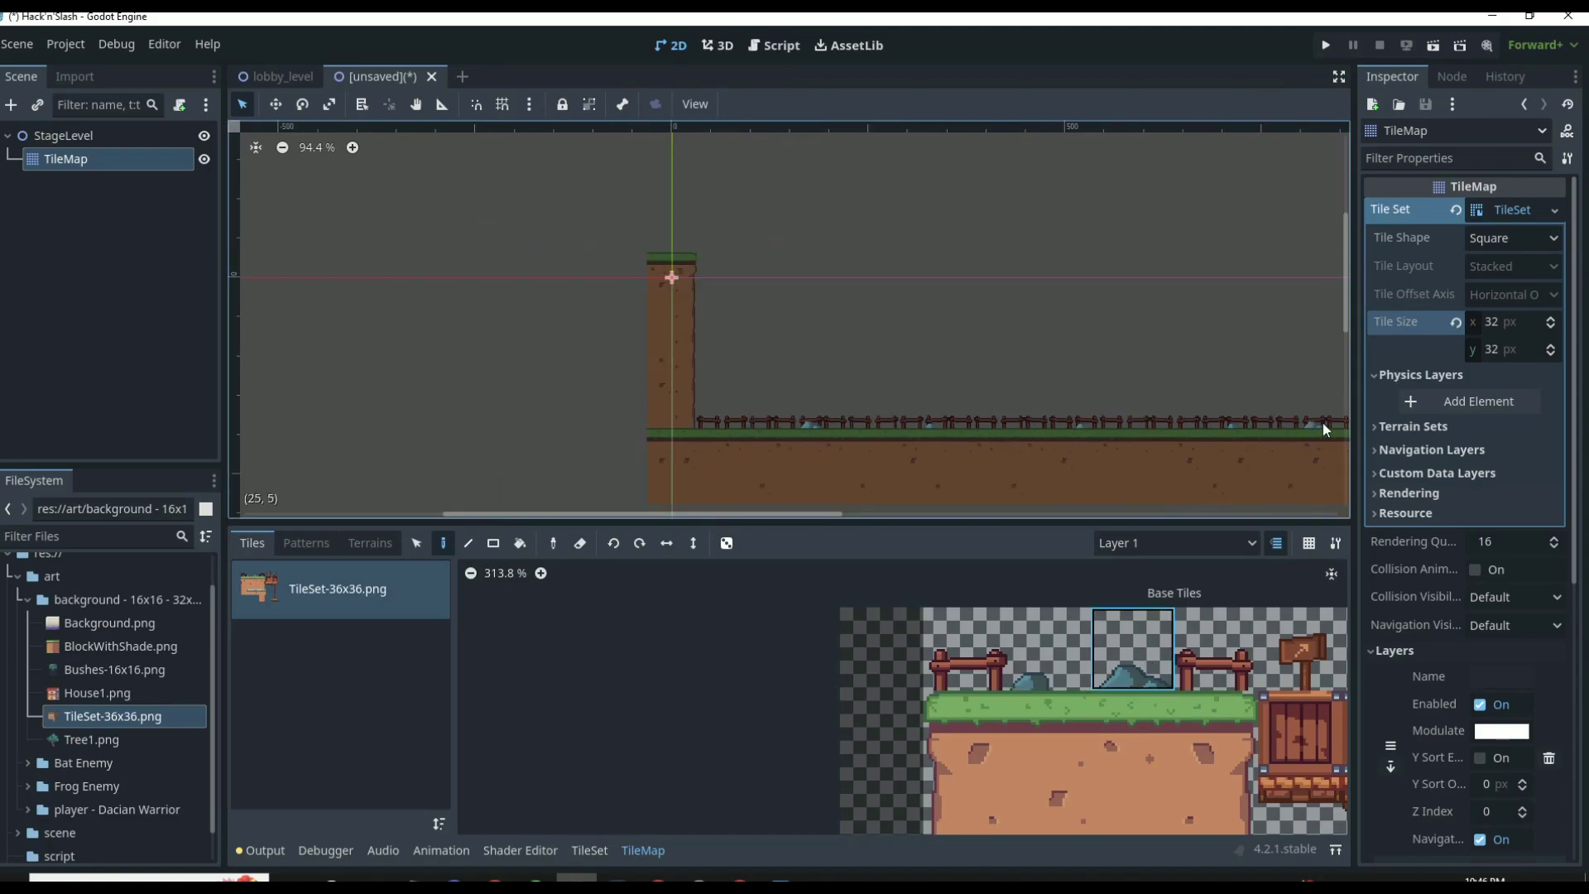
middle_drag(1323, 424, 868, 425)
middle_drag(1168, 405, 784, 403)
scroll(784, 402, down, 13)
scroll(313, 401, up, 11)
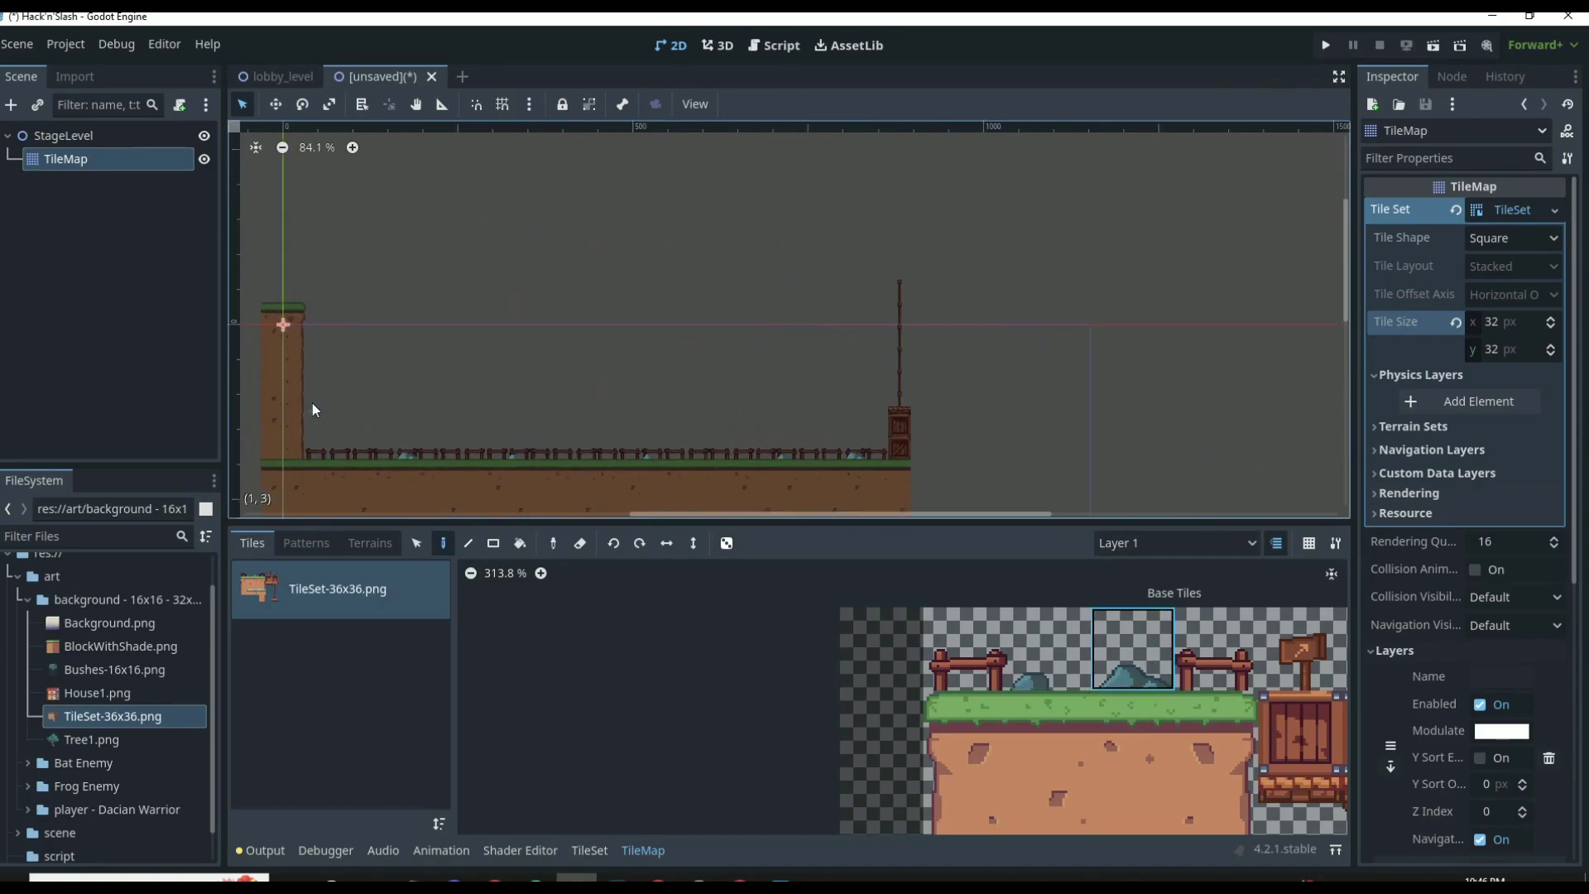
click(1176, 543)
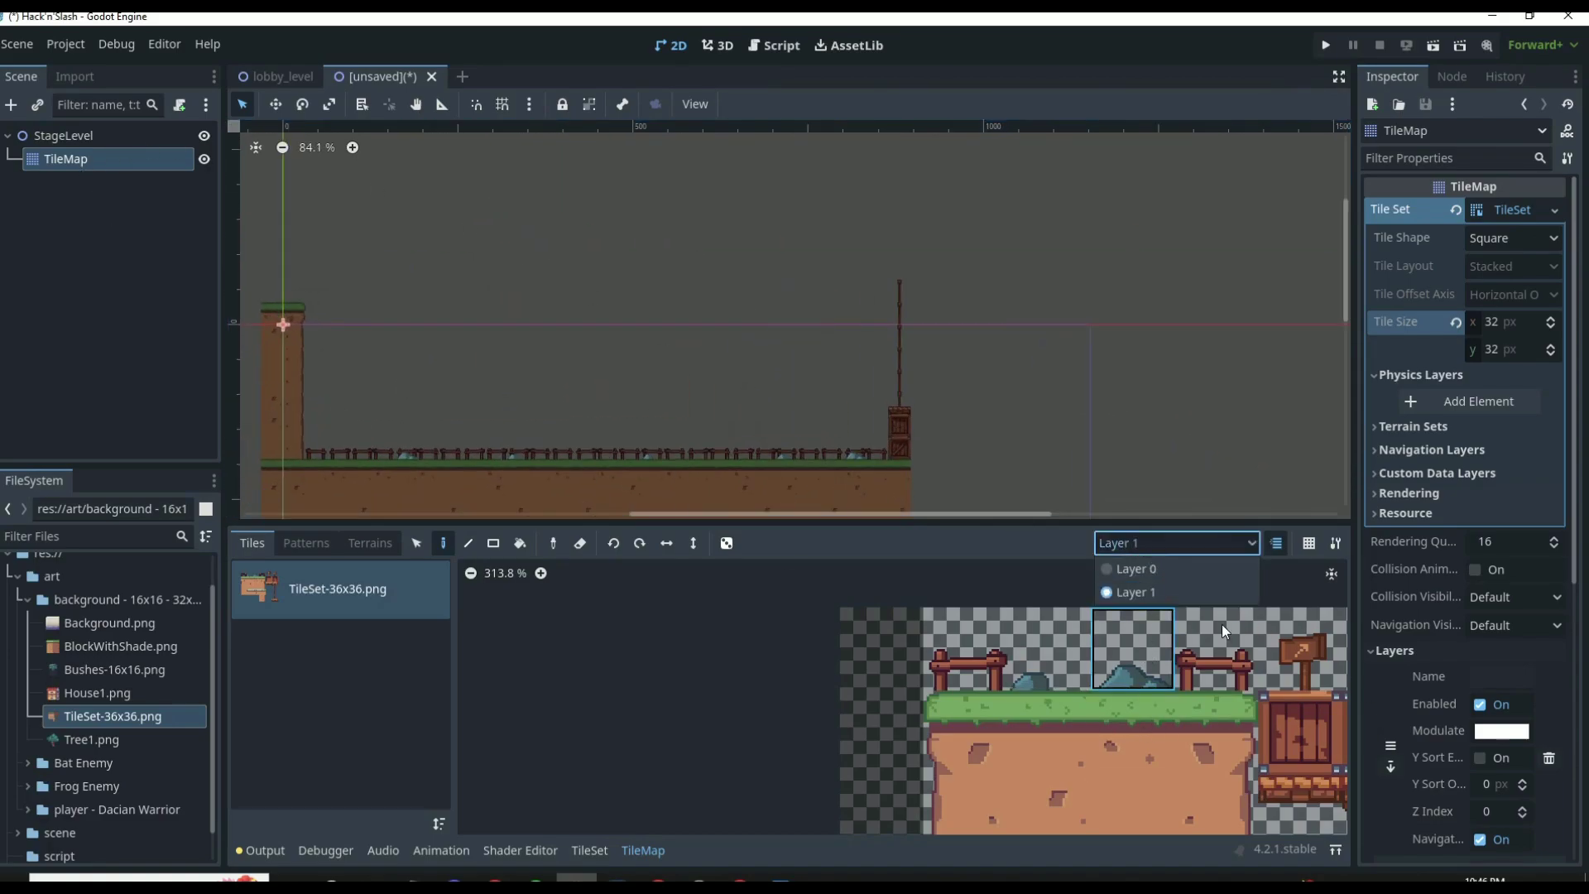
scroll(605, 422, down, 3)
shift+scroll(415, 445, left, 2)
scroll(436, 427, up, 2)
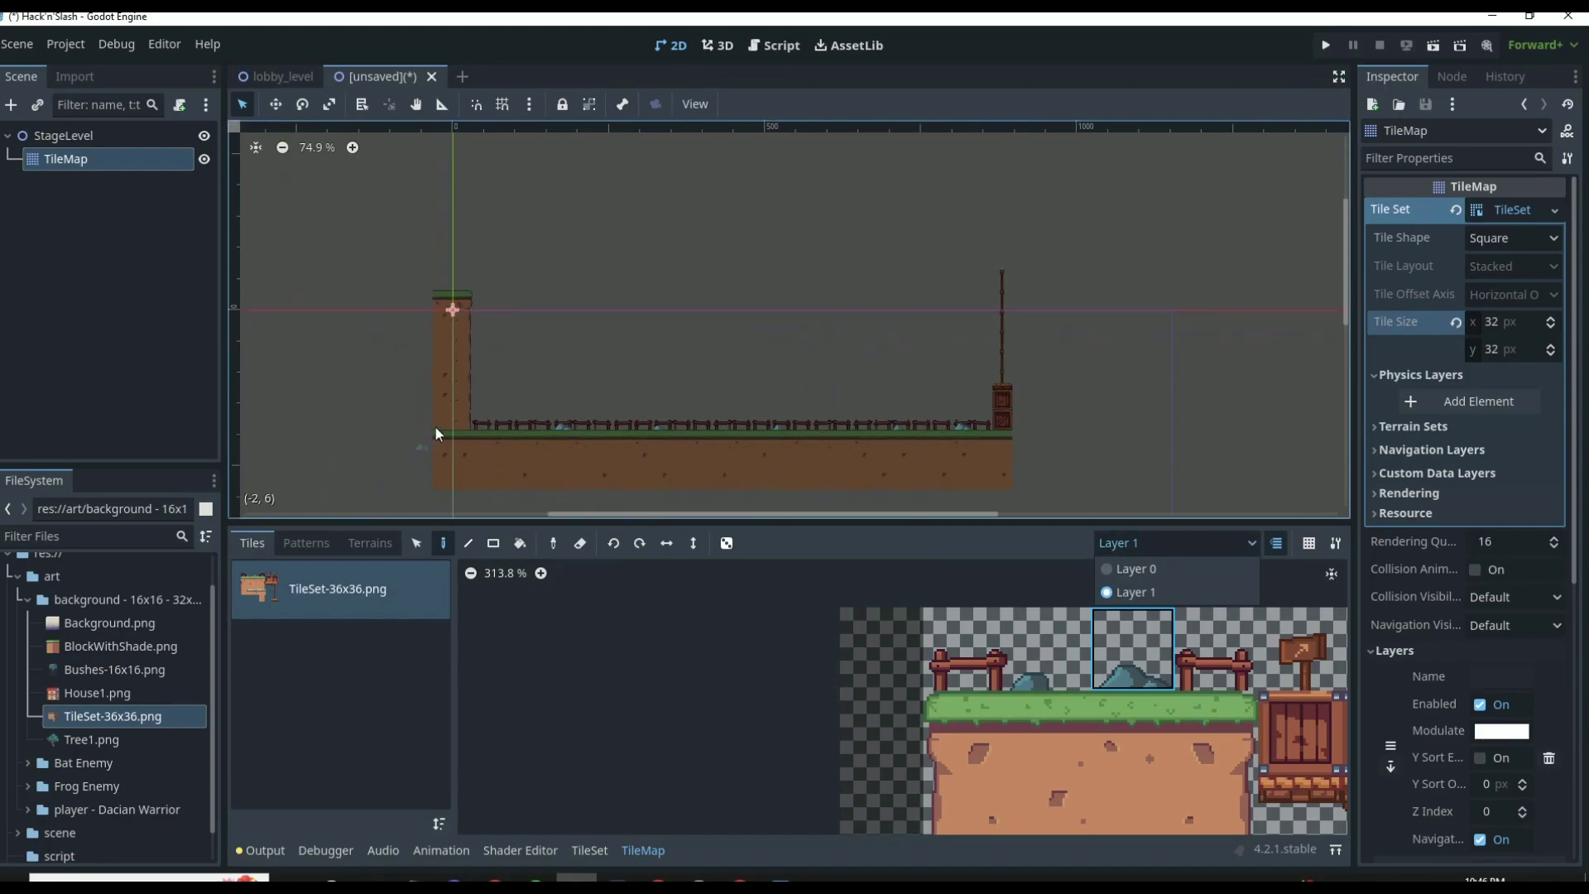
click(92, 277)
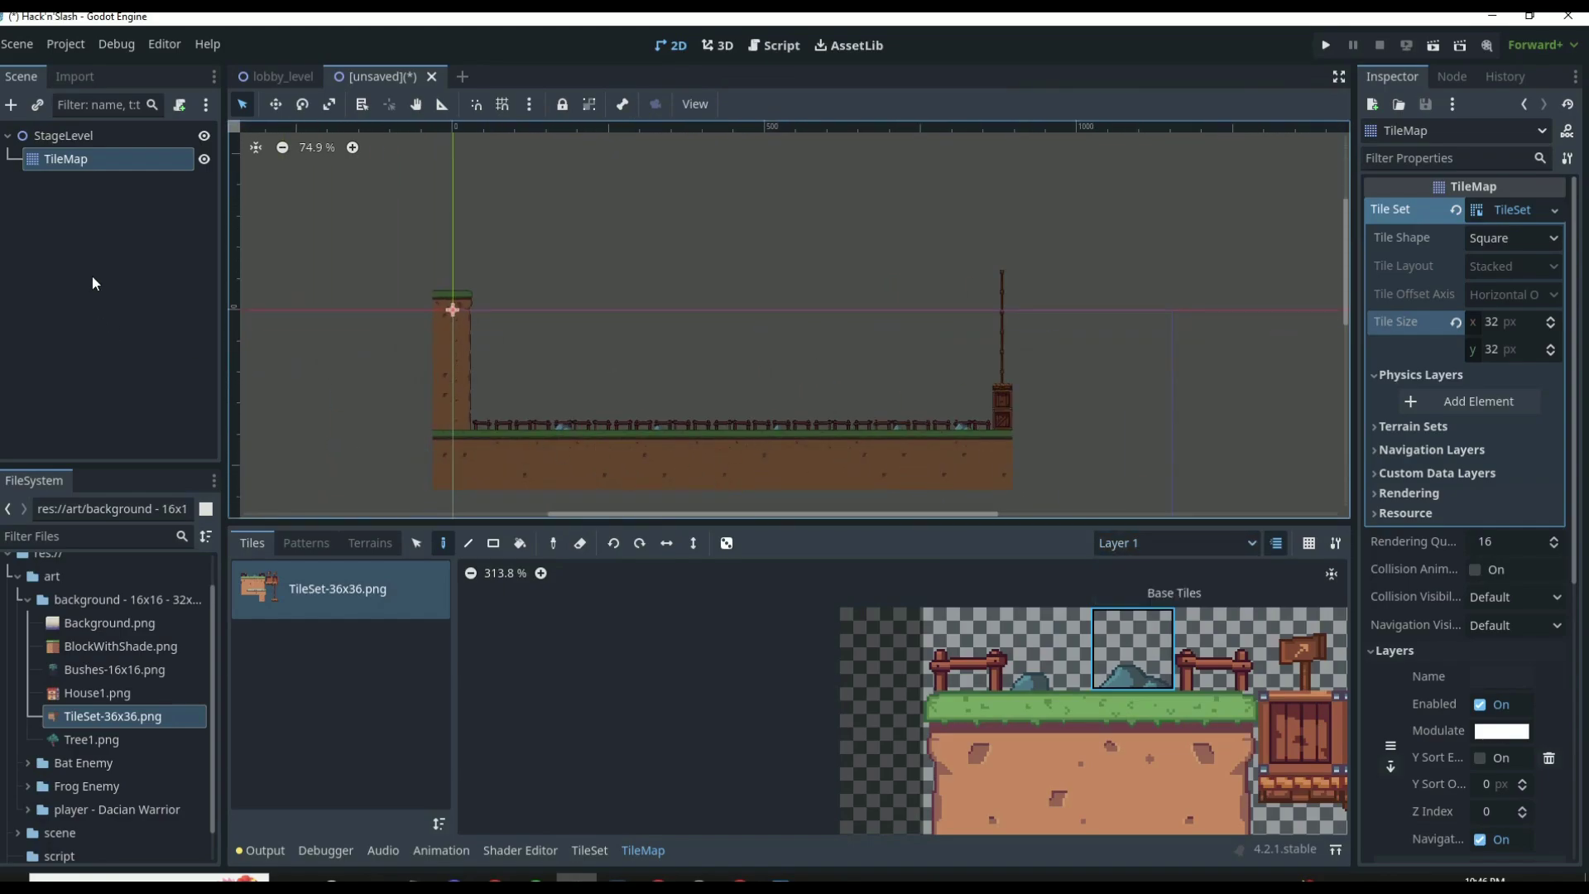
Step: Select the StageLevel root node, cancelling a started 'back' node search
click(91, 136)
scroll(340, 360, up, 5)
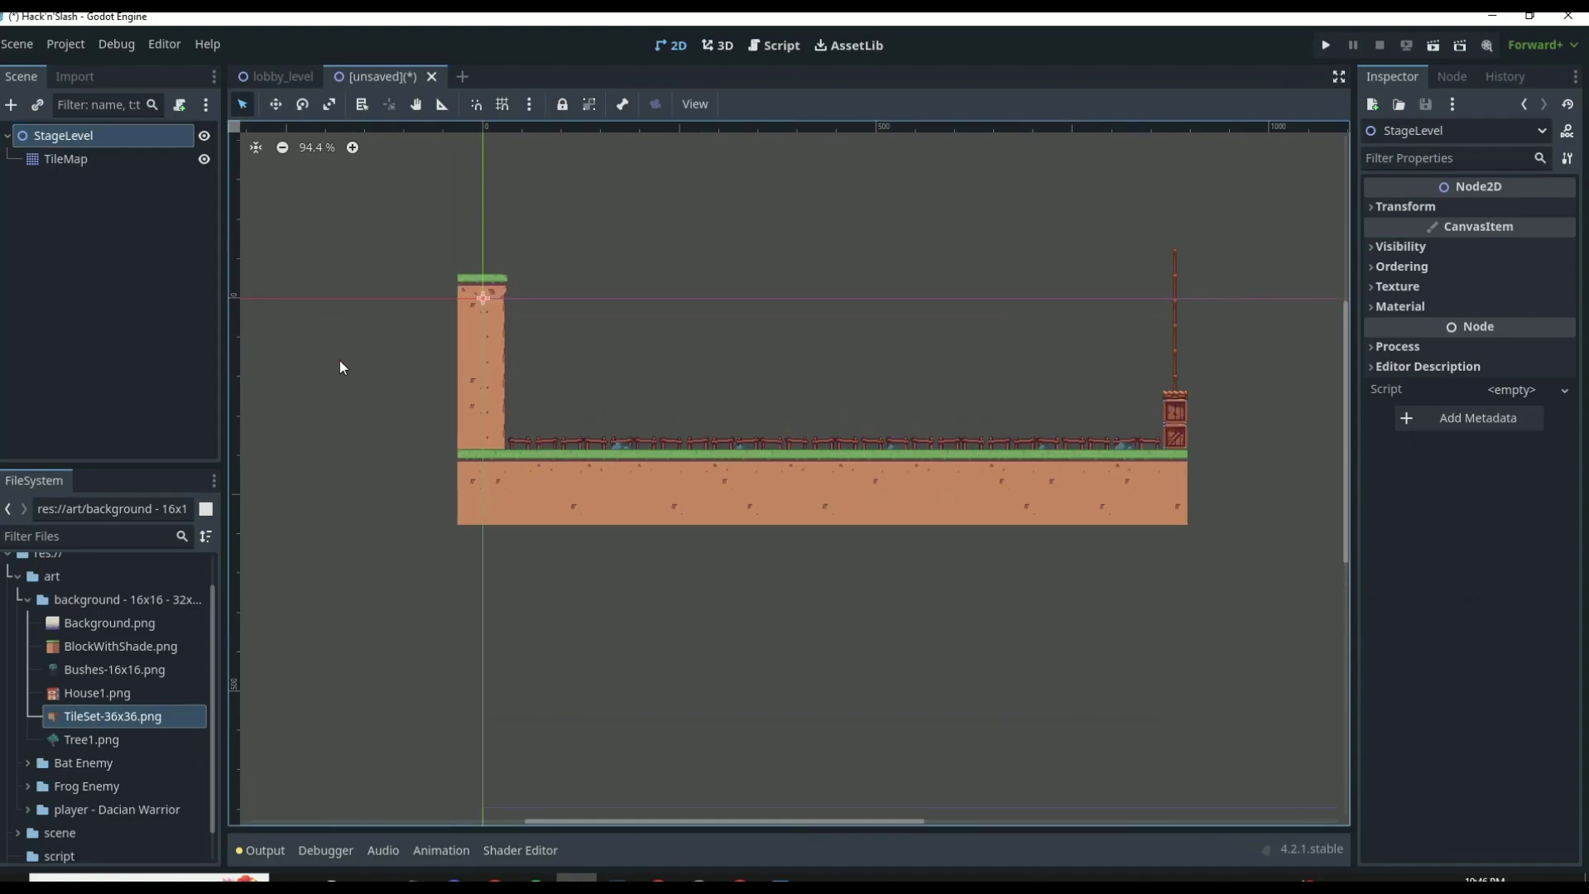
scroll(1239, 510, down, 2)
scroll(1245, 472, up, 3)
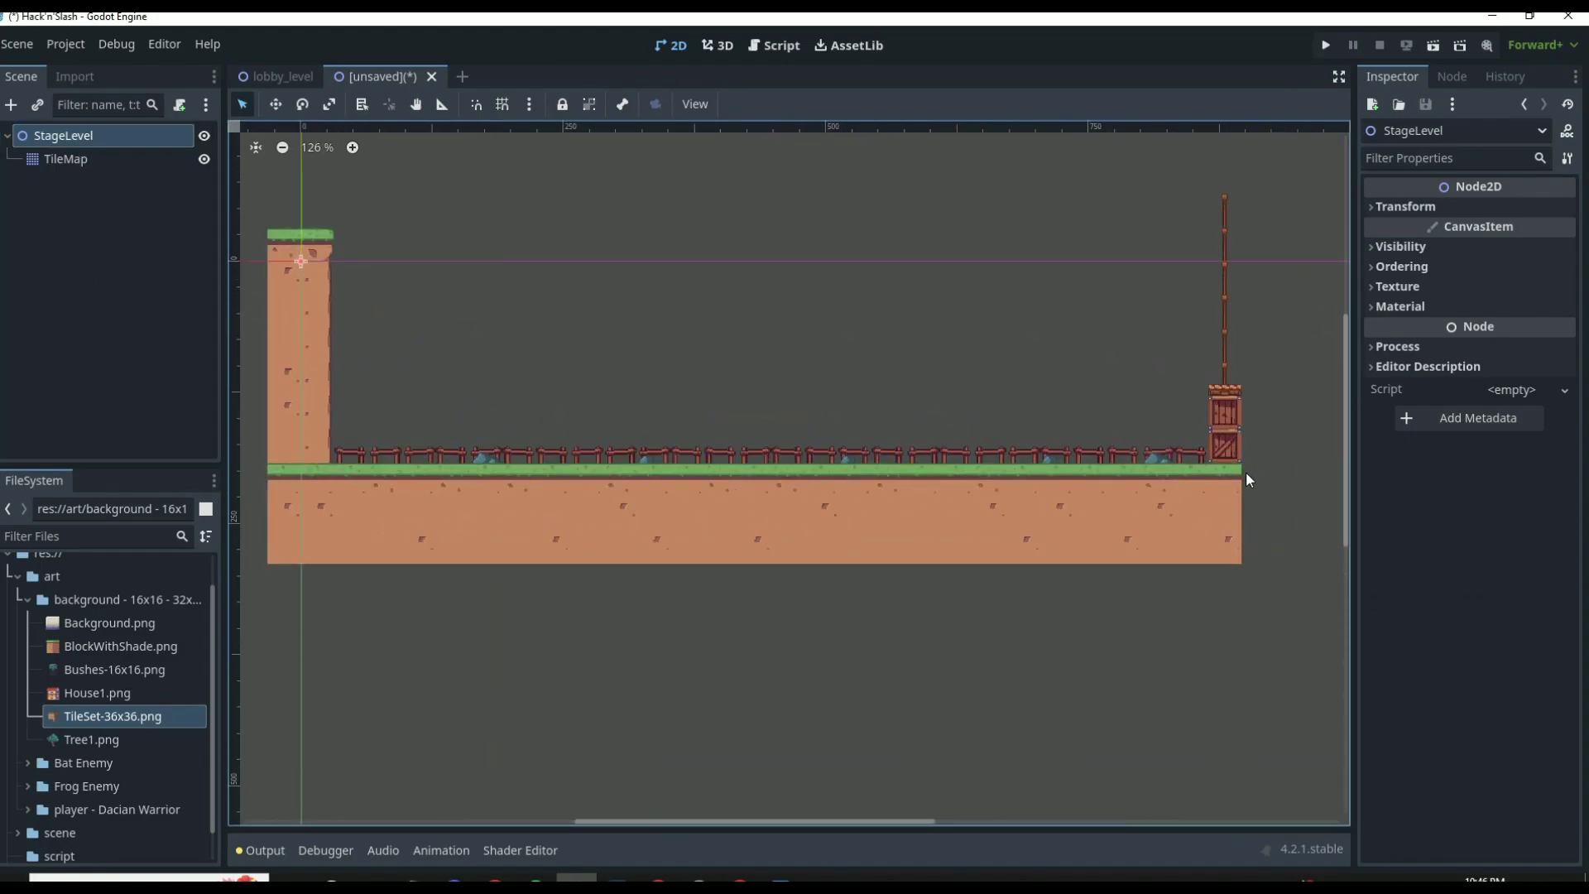
scroll(1076, 524, down, 4)
scroll(1234, 504, up, 2)
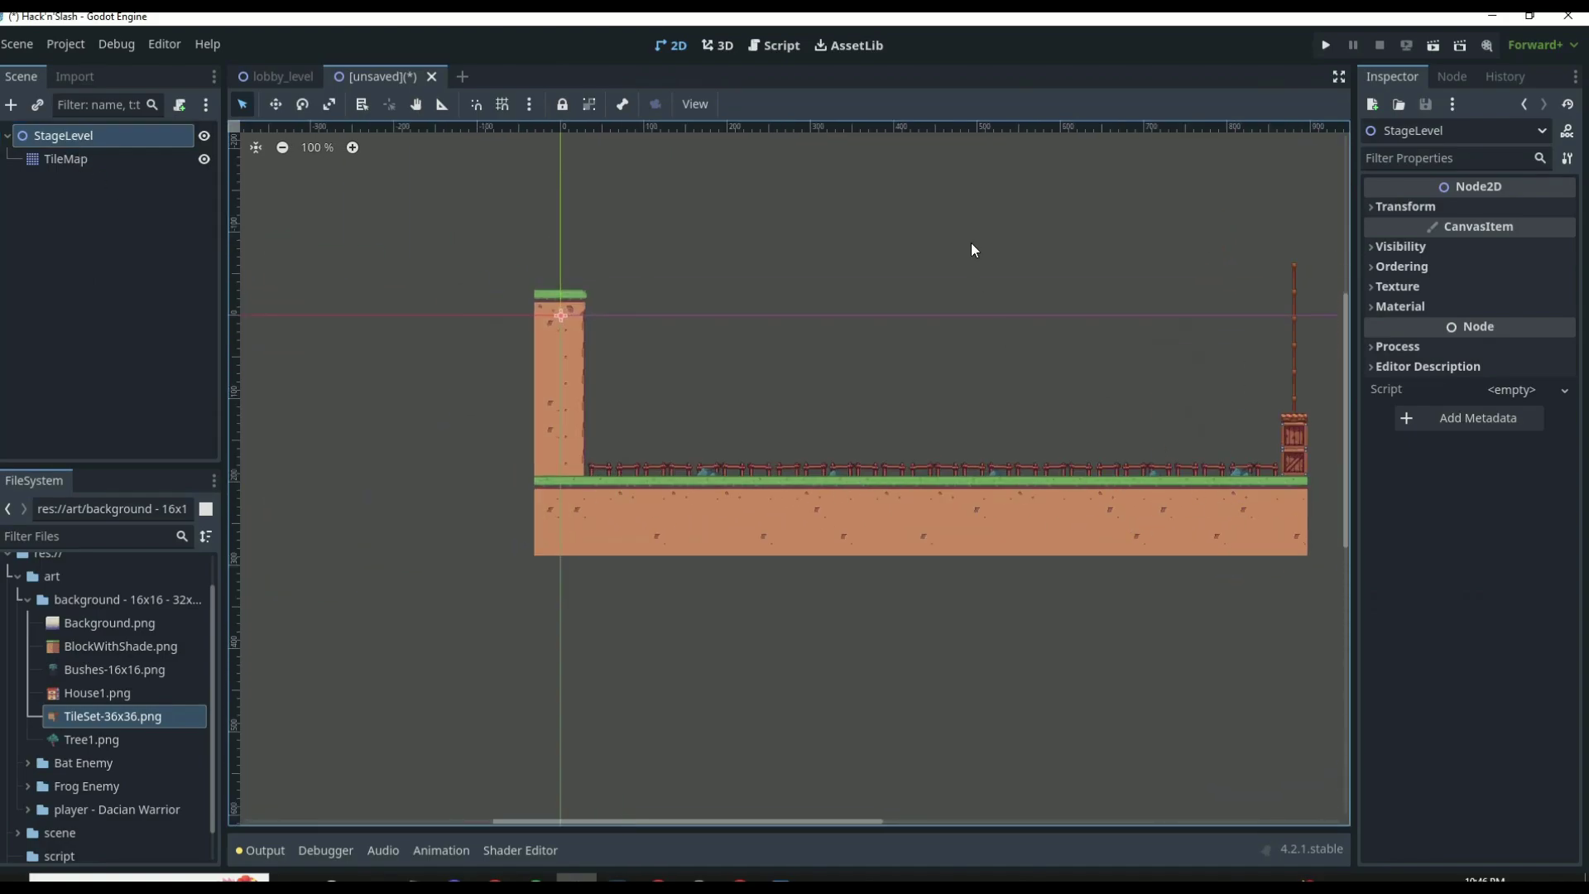
click(13, 114)
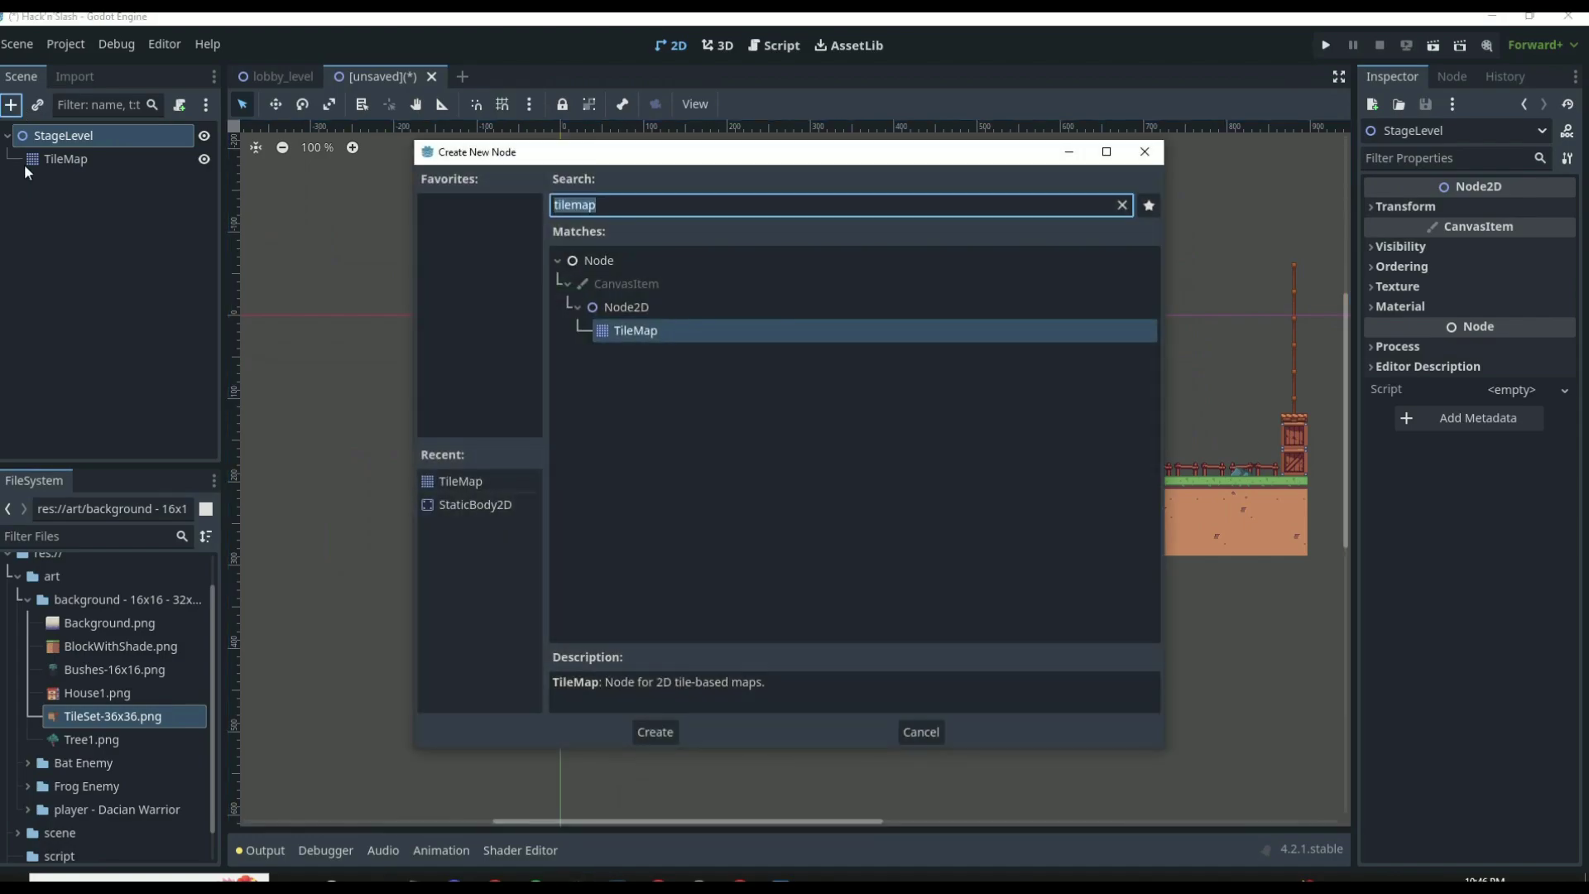
text(back)
key(BackSpace)
key(BackSpace)
key(BackSpace)
key(BackSpace)
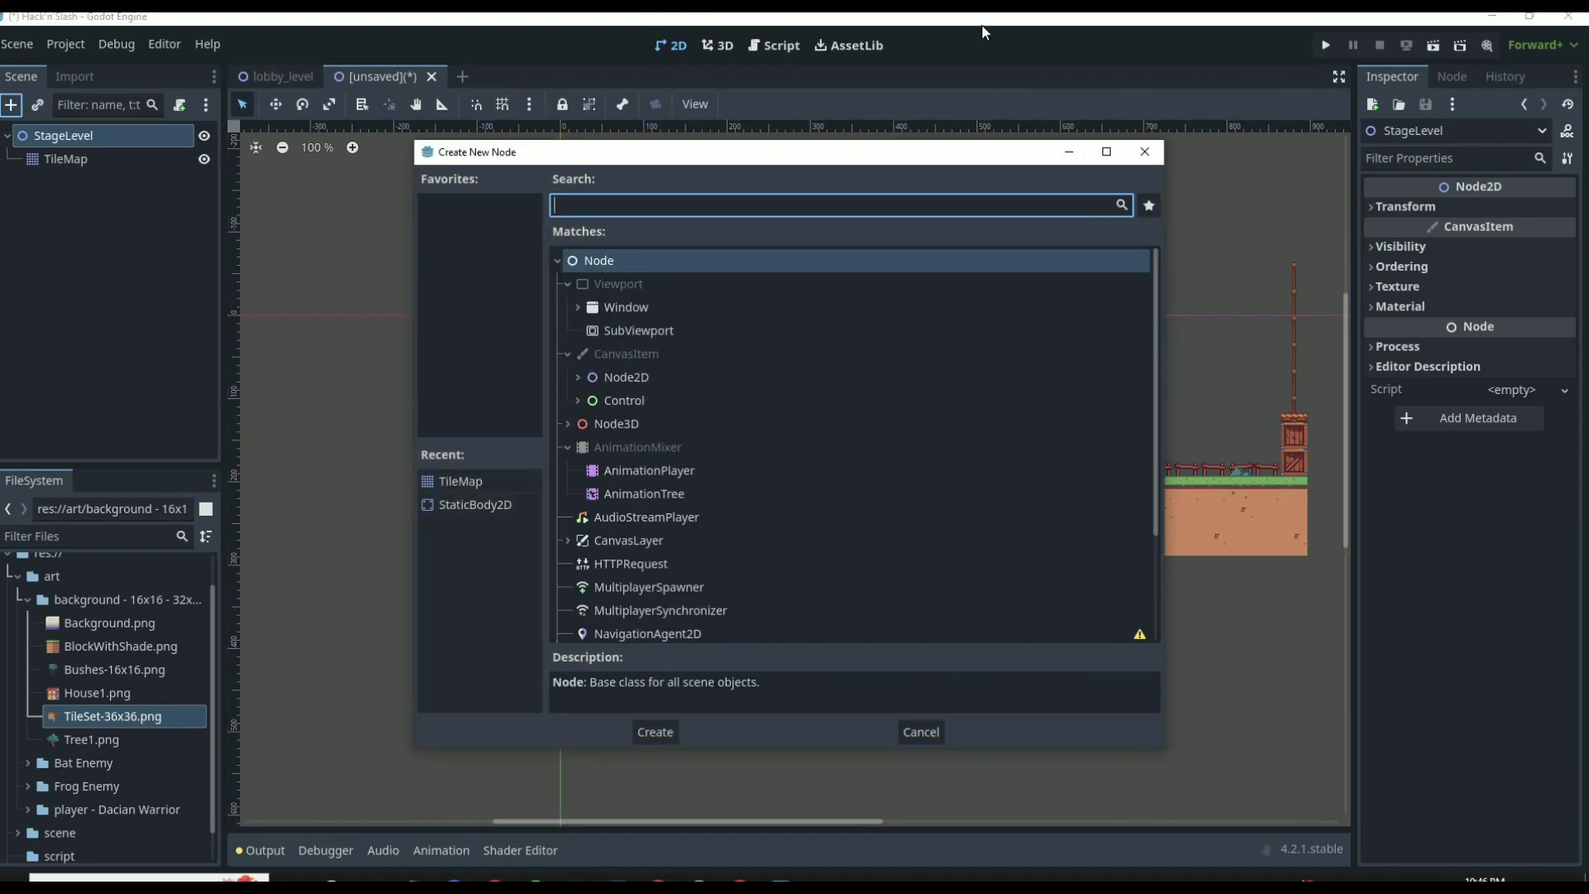
click(1145, 153)
Step: Drop Background.png into the scene as a sprite, enlarge it, and move it upward
drag(72, 624, 705, 405)
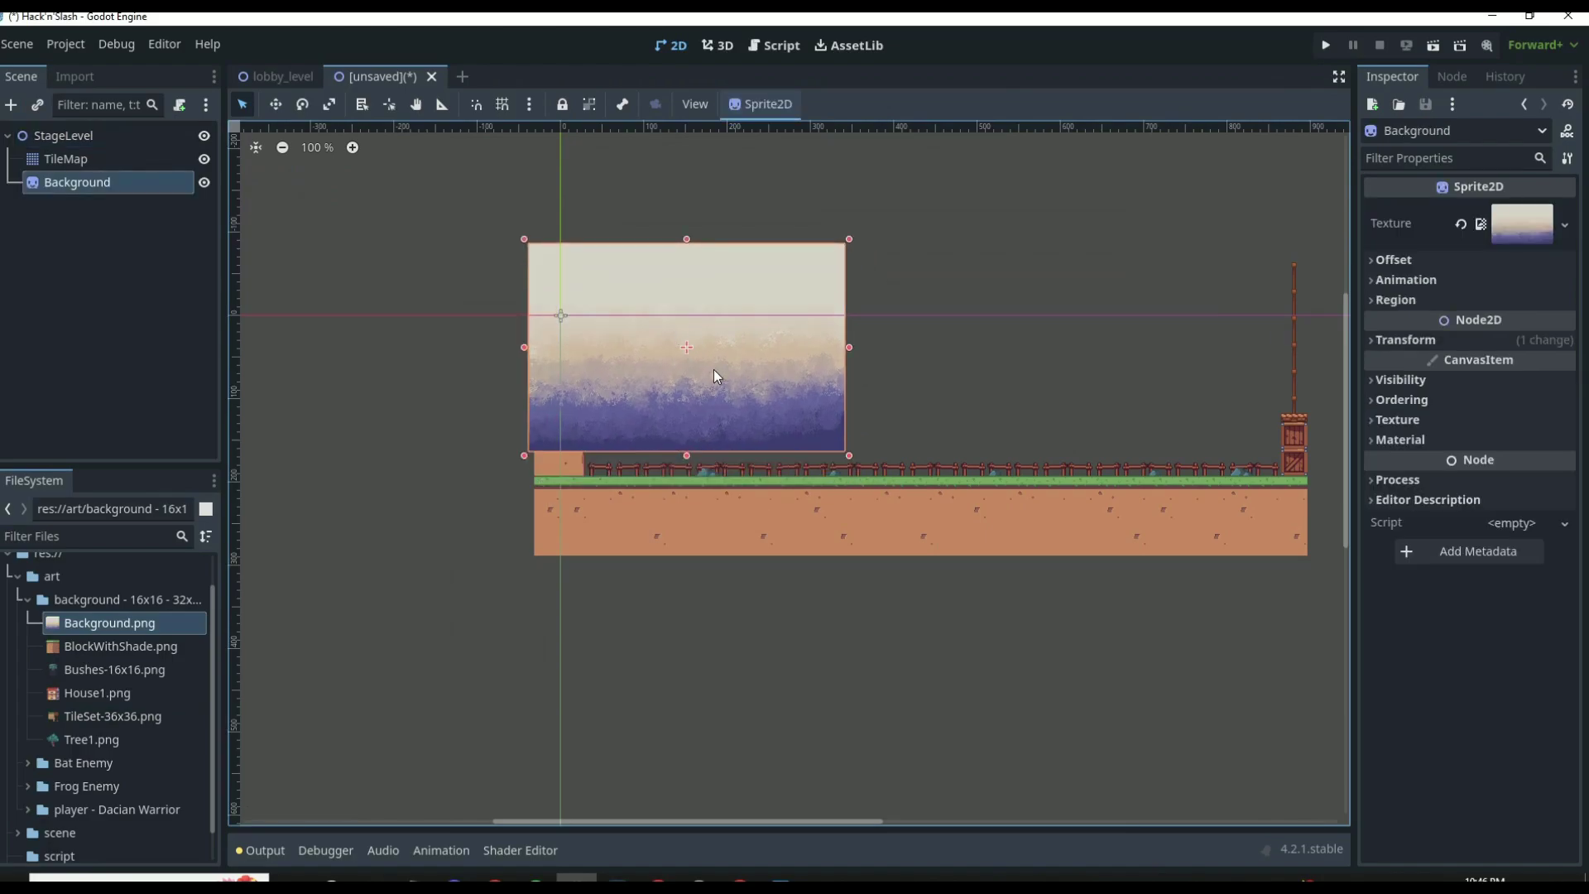
drag(845, 448, 1349, 633)
scroll(930, 610, down, 5)
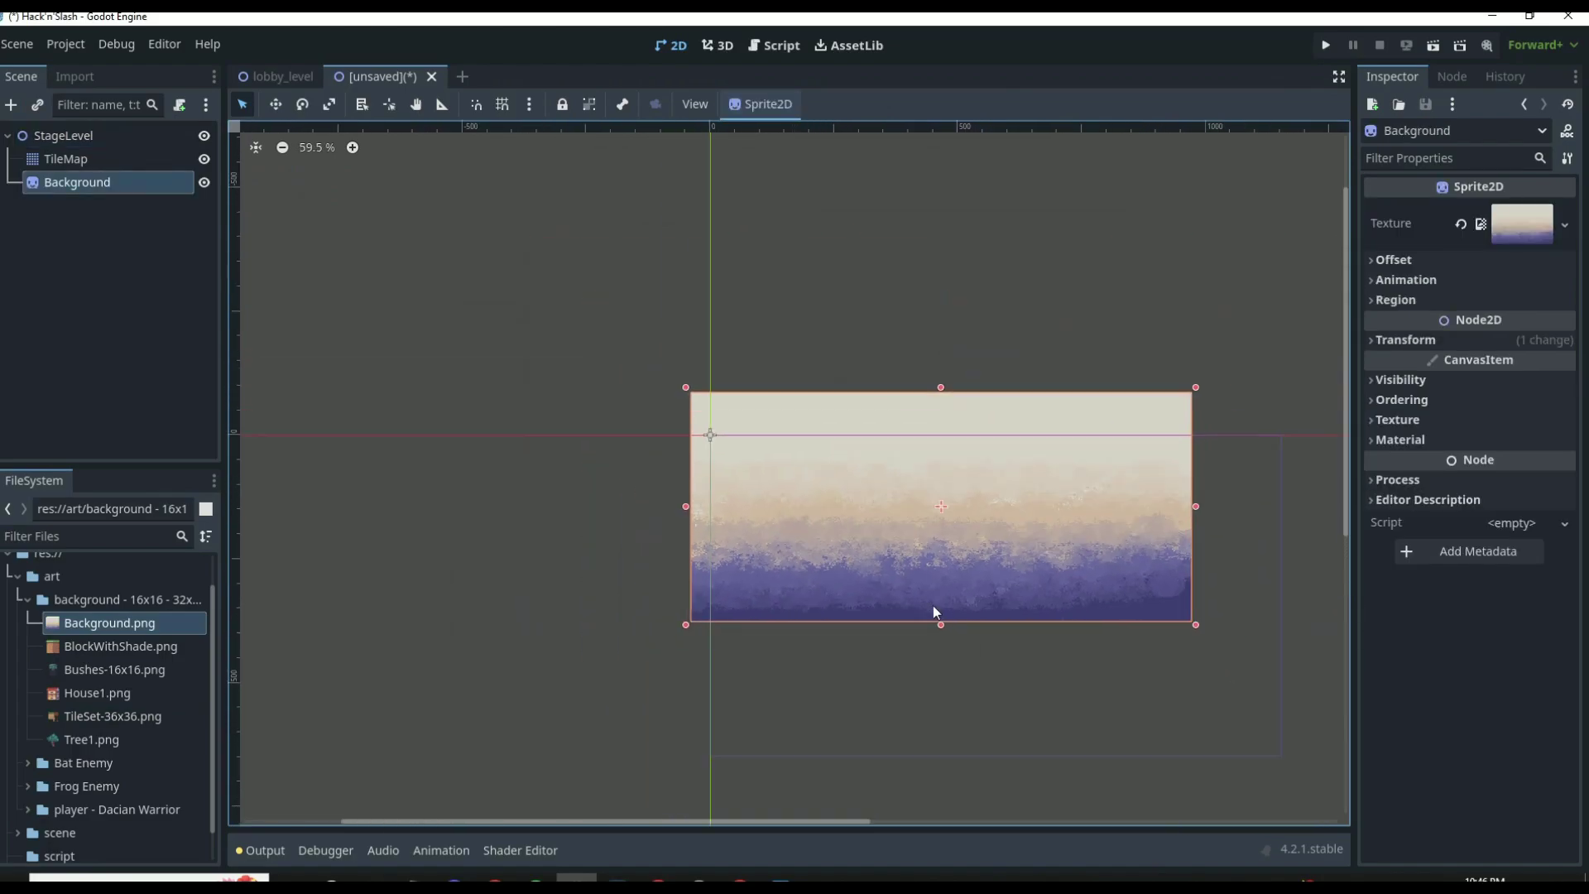
drag(1104, 573, 1094, 537)
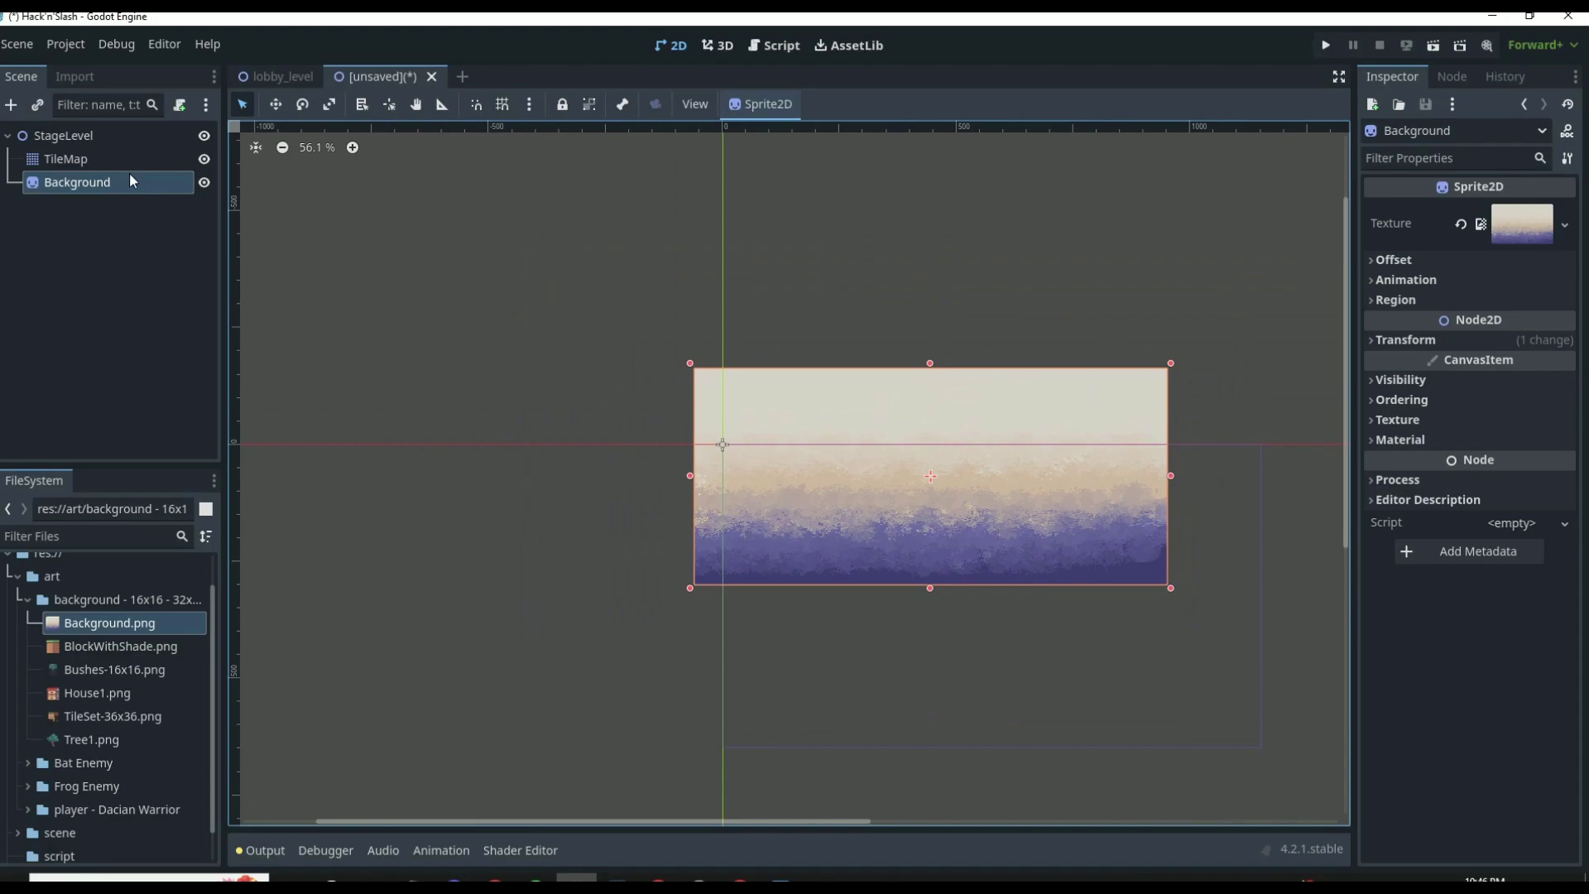
Step: Move Background above TileMap in the tree and shift it to cover the whole level
drag(130, 180, 131, 151)
click(125, 235)
scroll(961, 480, up, 4)
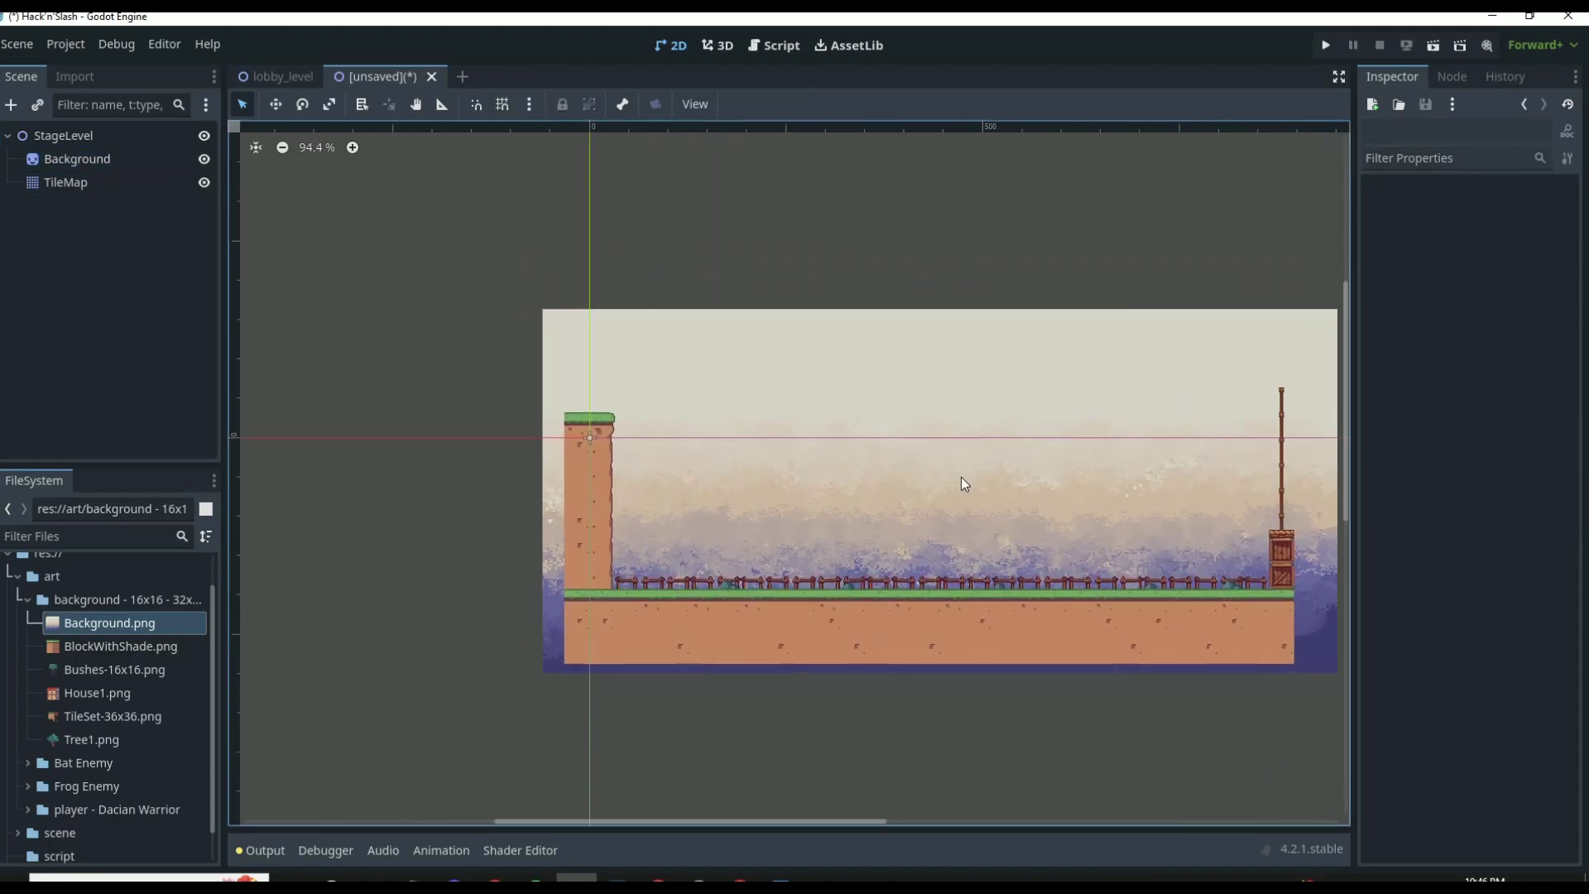
scroll(961, 478, up, 1)
drag(1082, 390, 1055, 340)
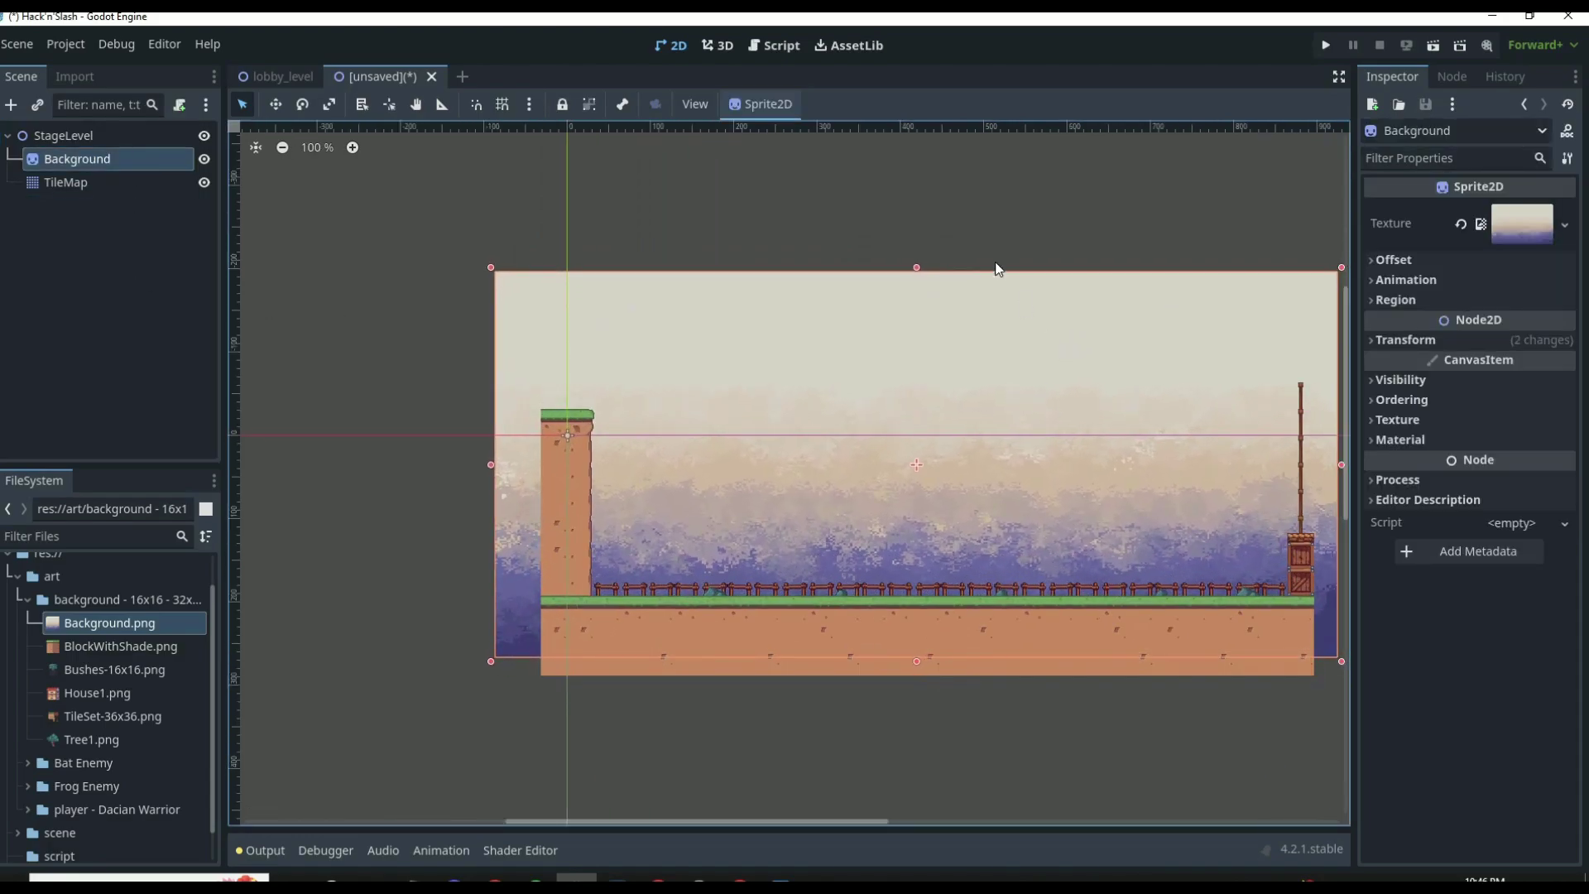
click(996, 262)
scroll(942, 341, down, 6)
scroll(1028, 490, up, 10)
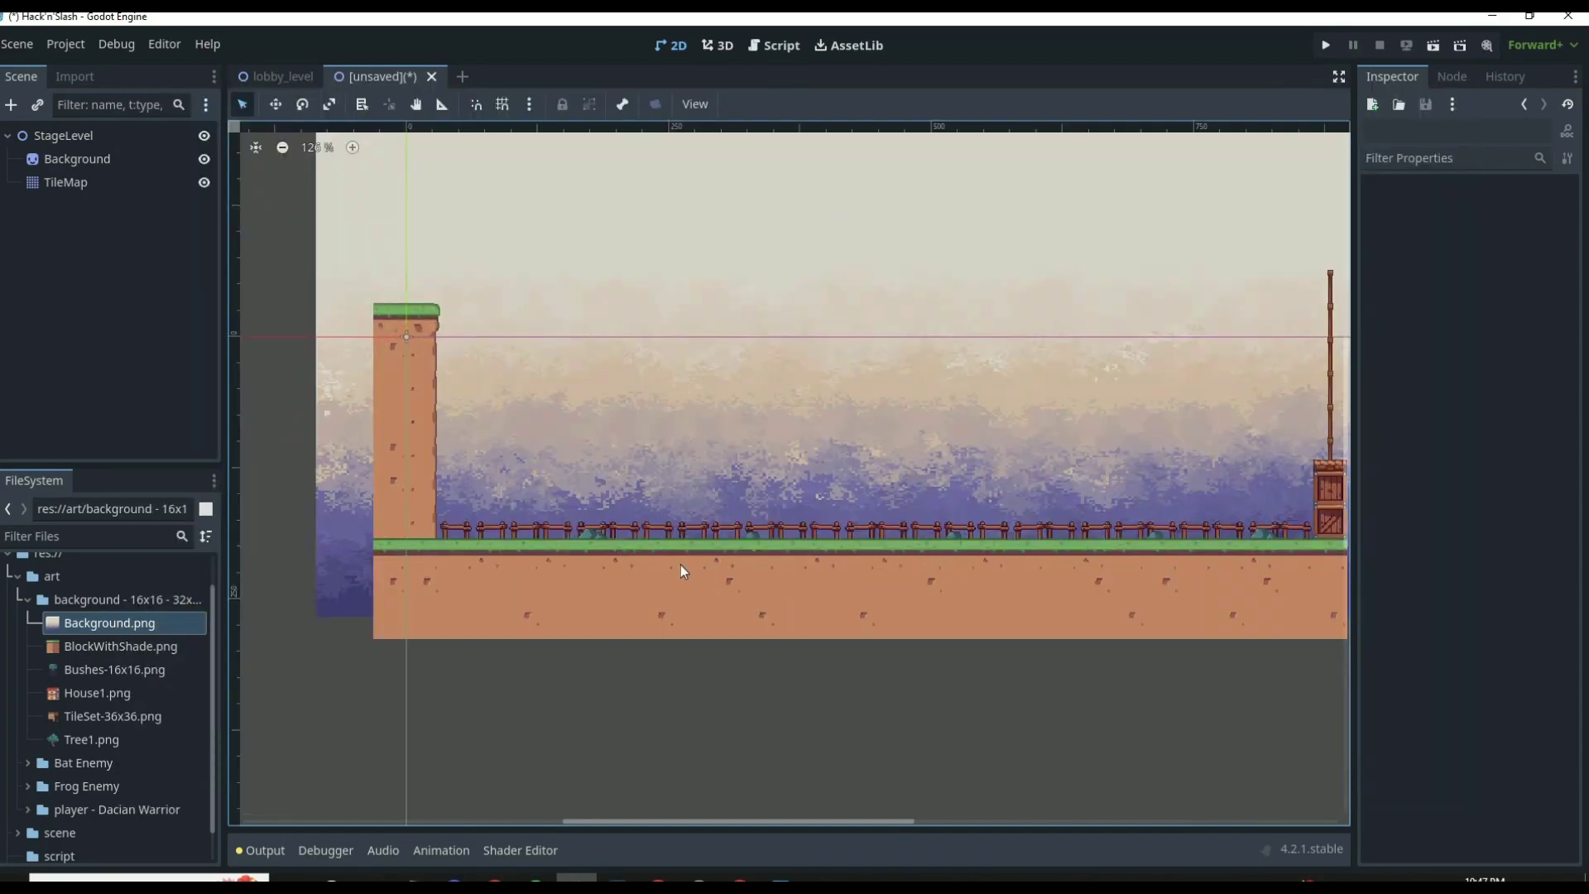
Step: Save as stage_level.tscn and add a StaticBody2D named Collisions under StageLevel
key(ctrl+s)
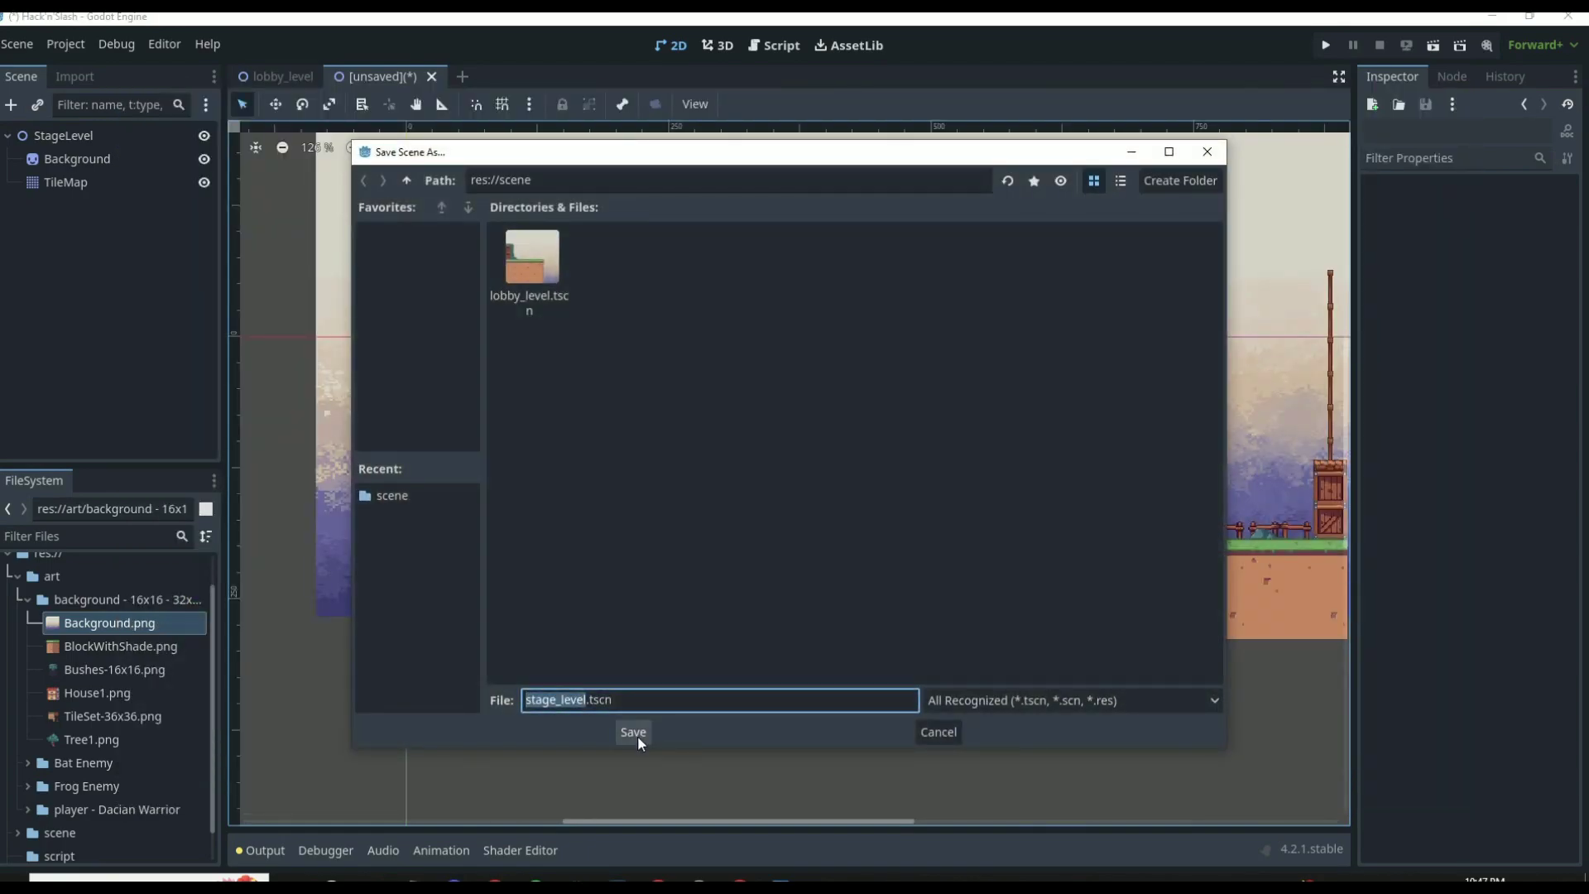
click(638, 735)
click(83, 135)
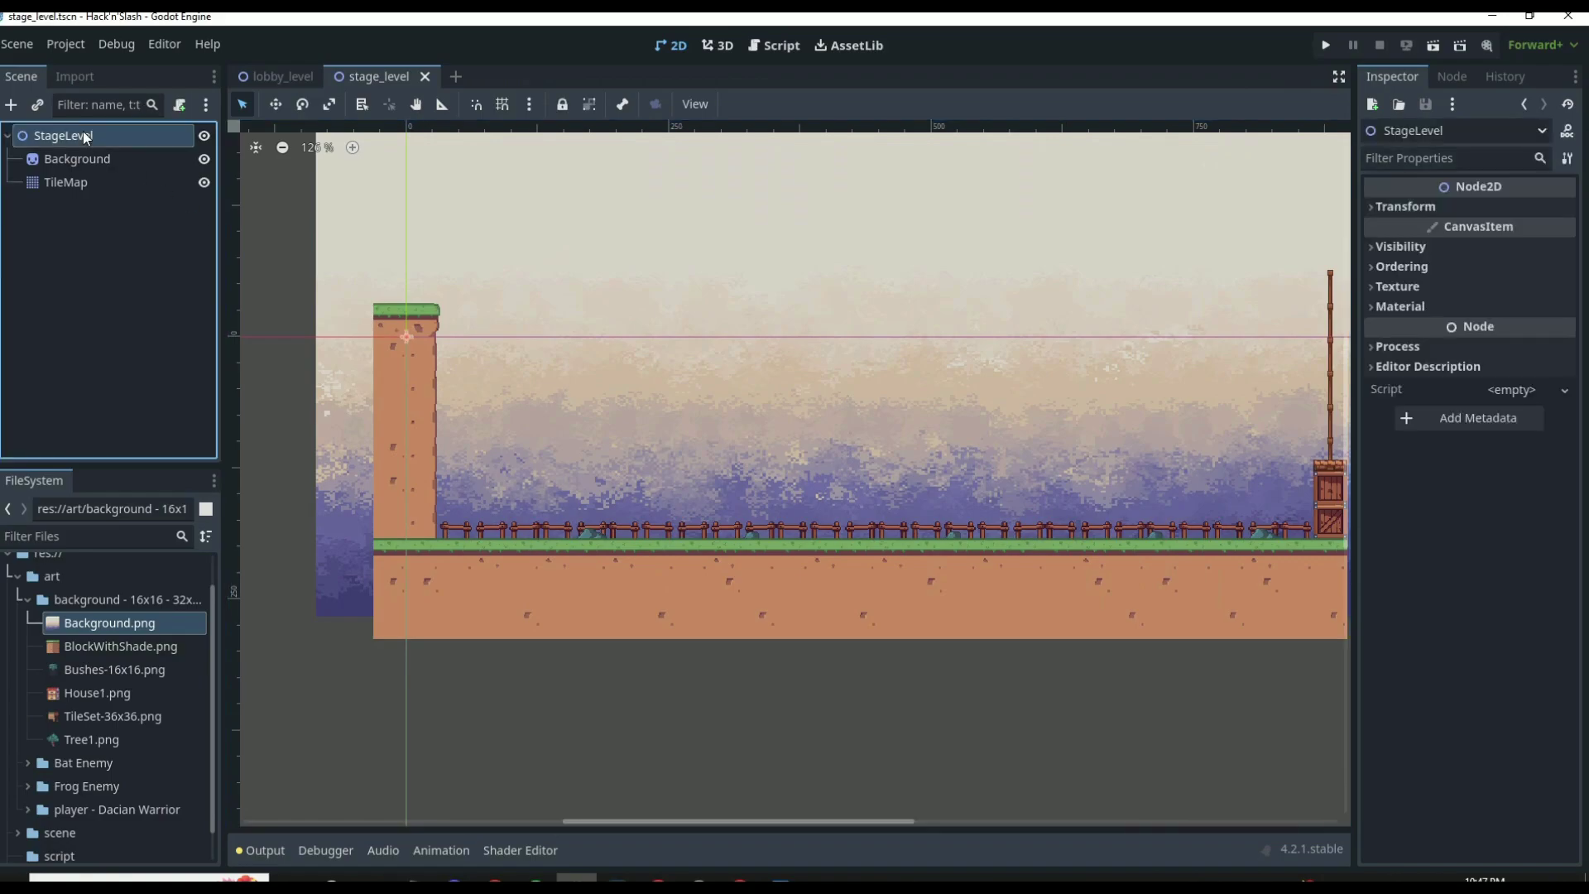
click(12, 105)
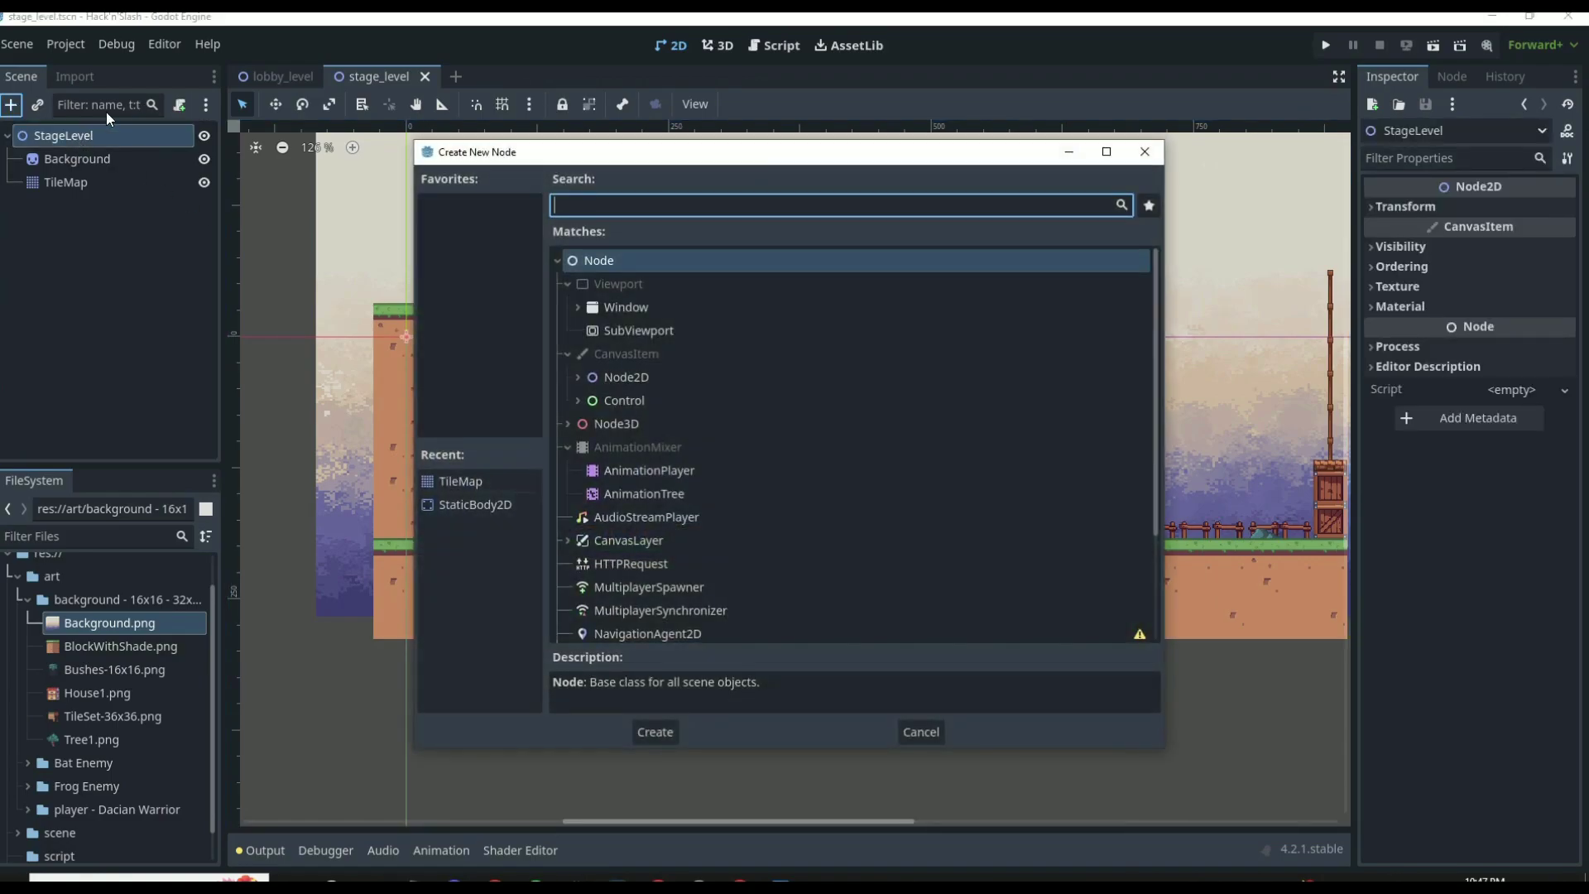
text(stat)
key(Return)
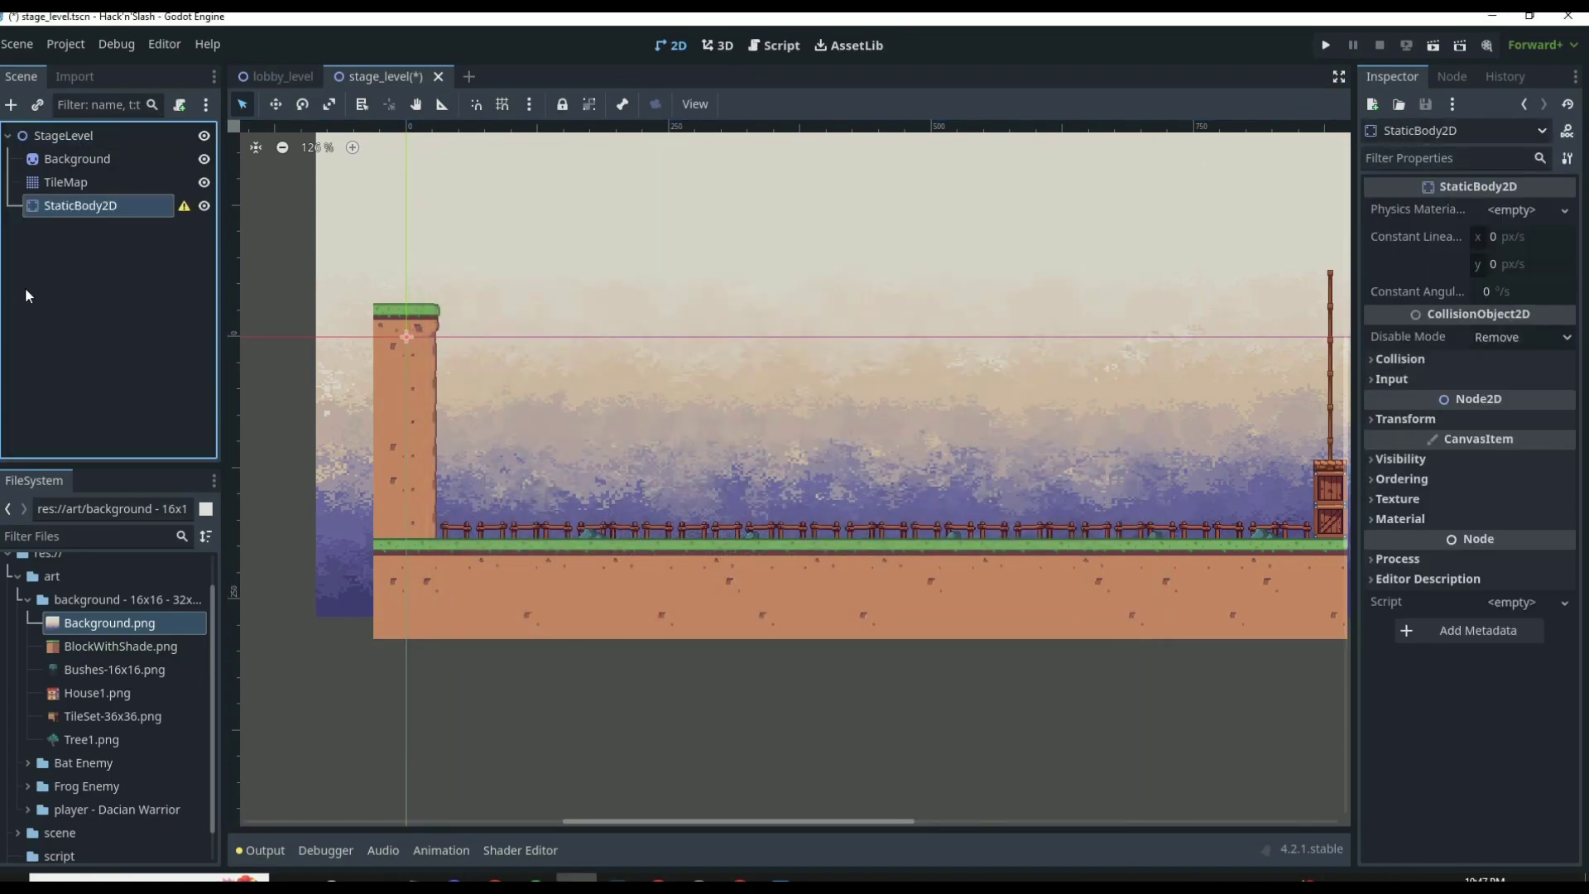
double_click(80, 205)
text(C)
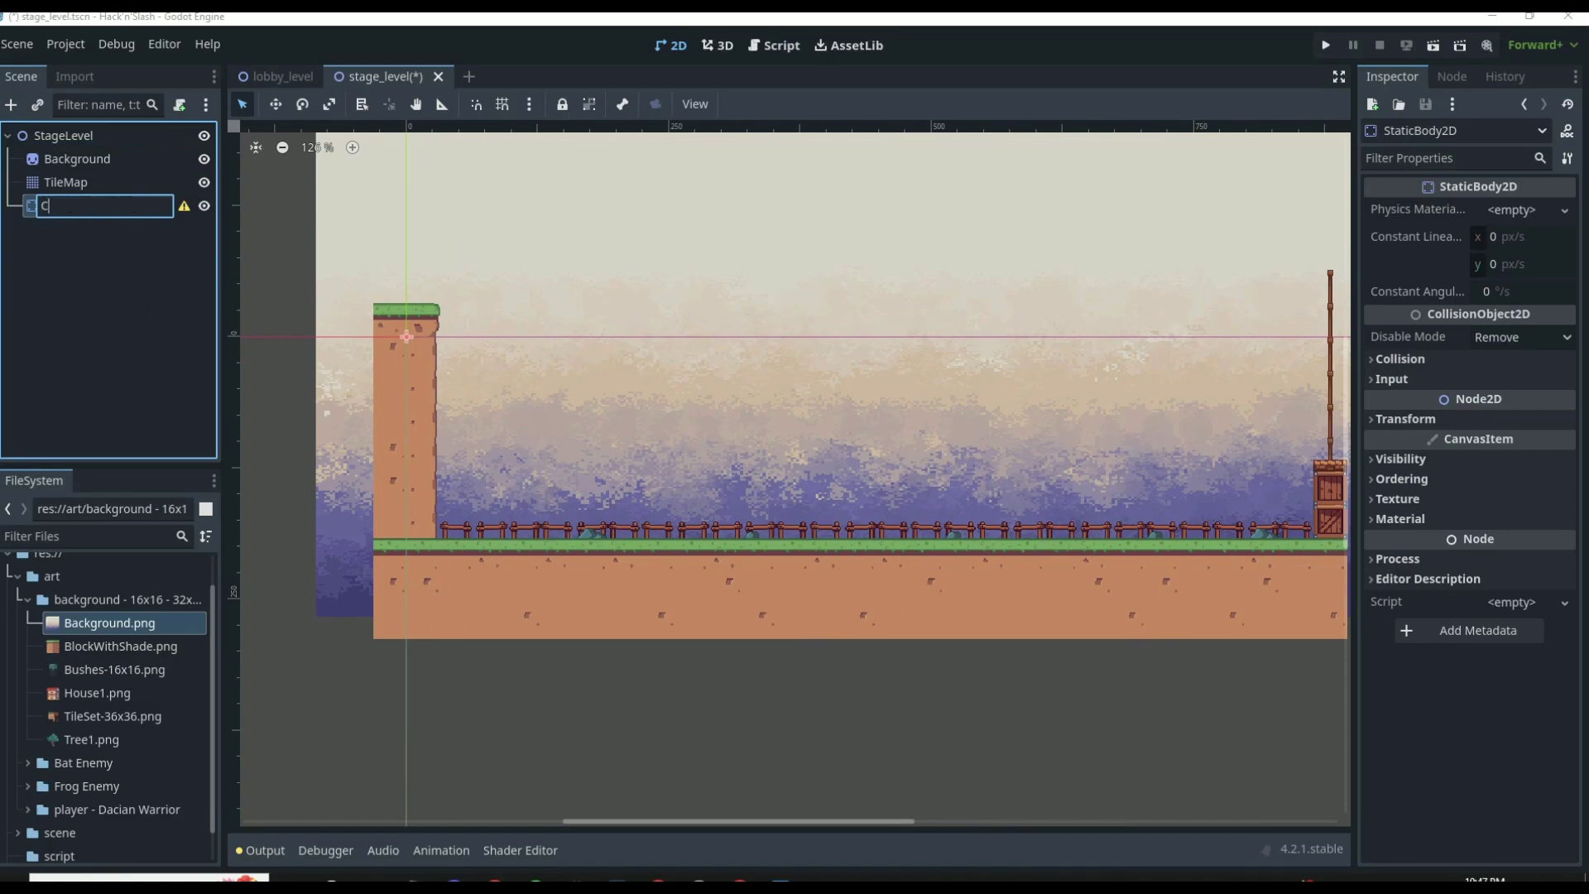
text(ollisions)
key(Return)
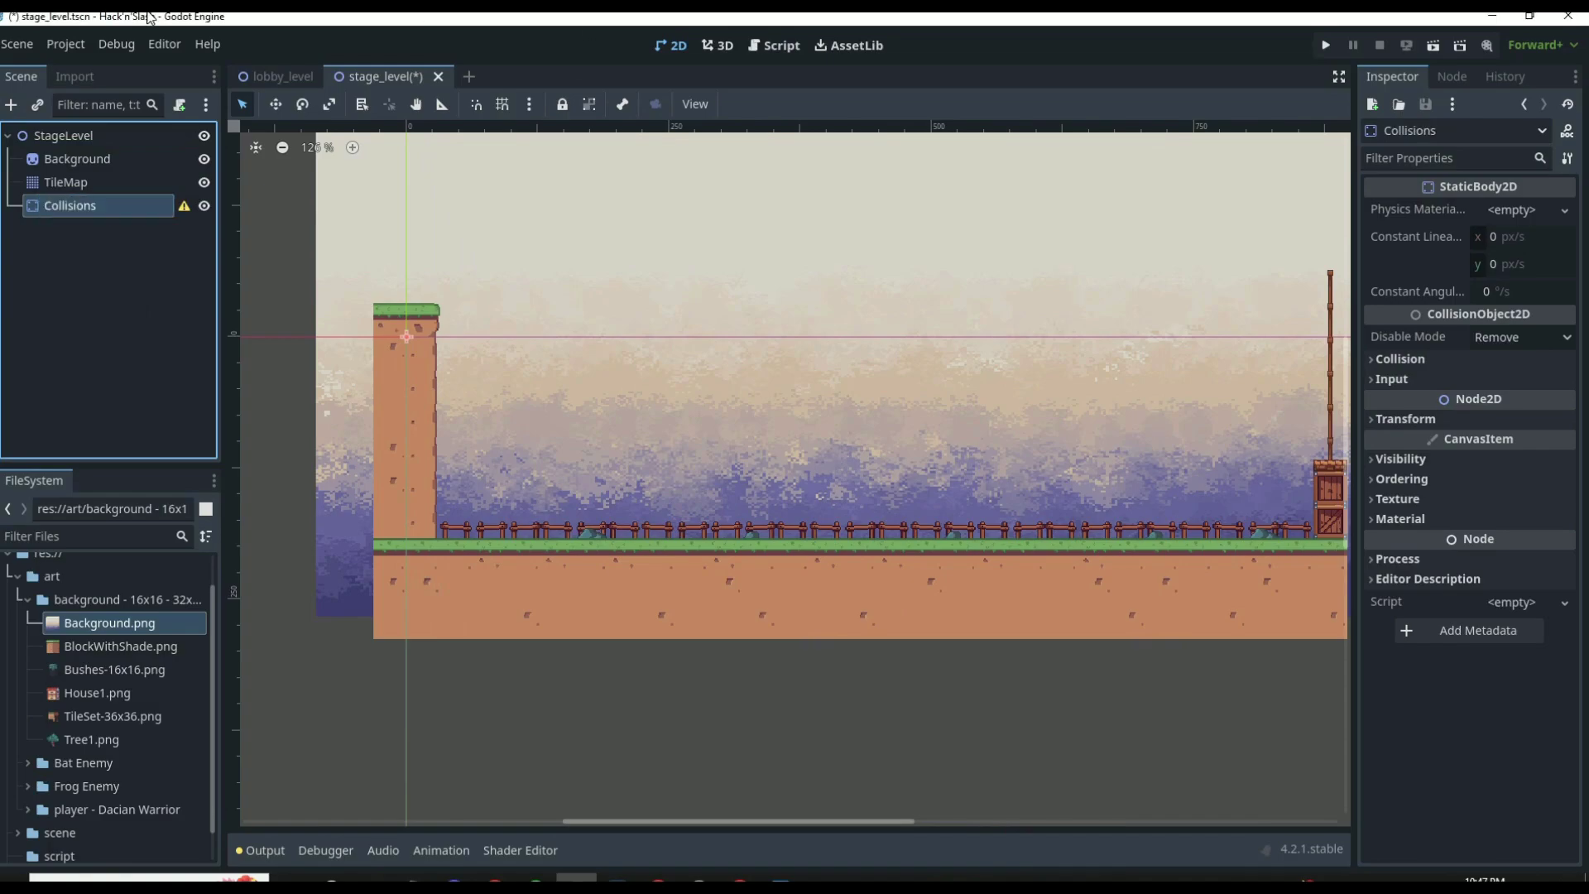
Step: Add a CollisionShape2D child under the Collisions body
click(11, 103)
text(colo)
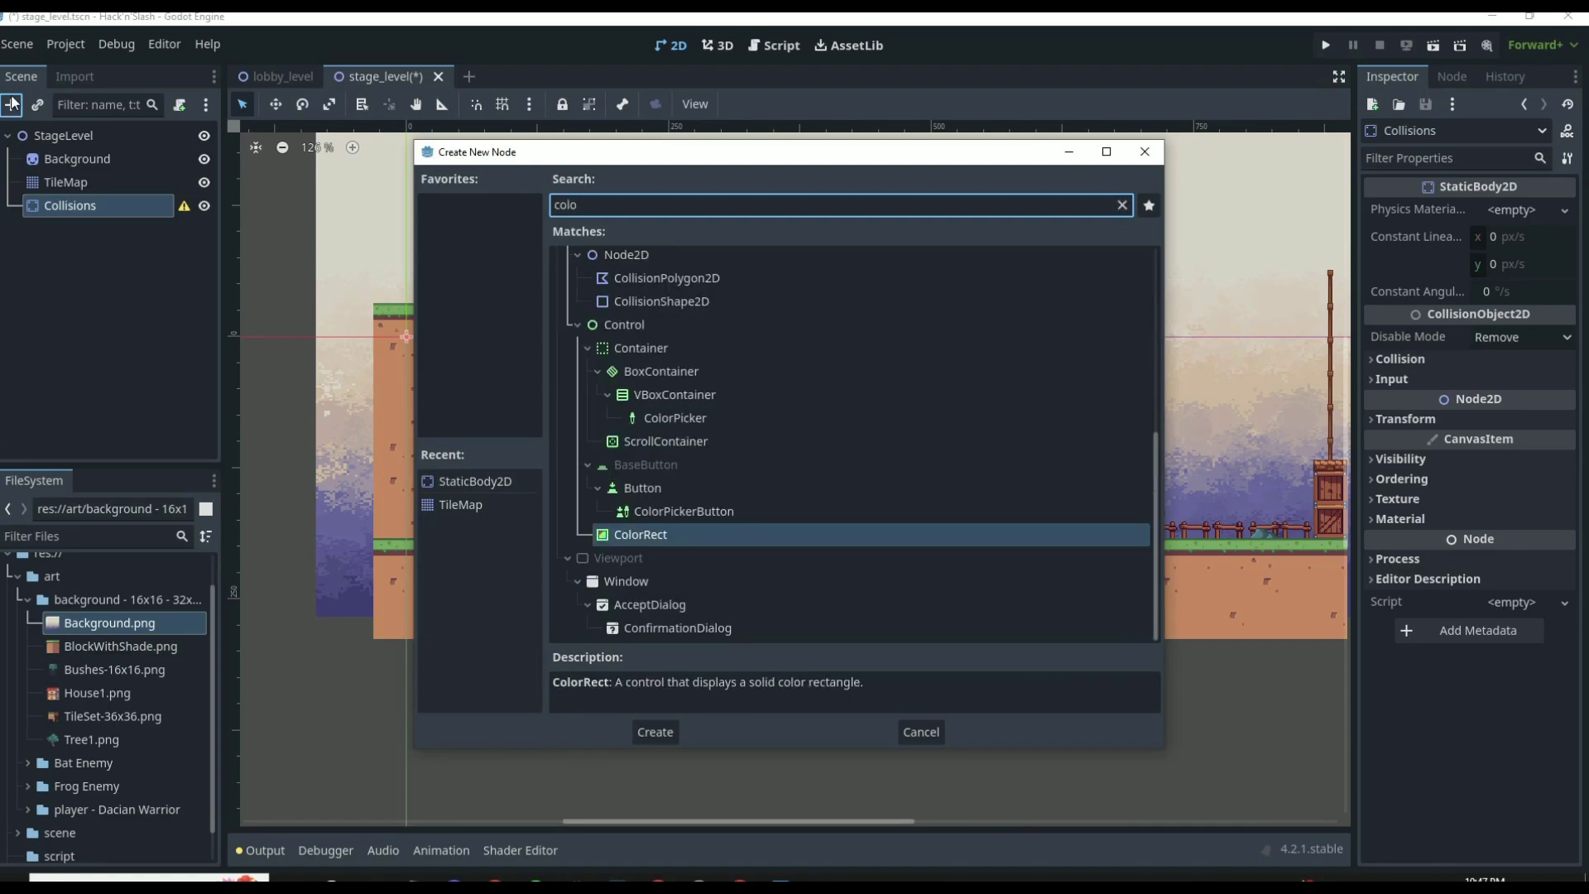
key(BackSpace)
key(BackSpace)
text(lsio)
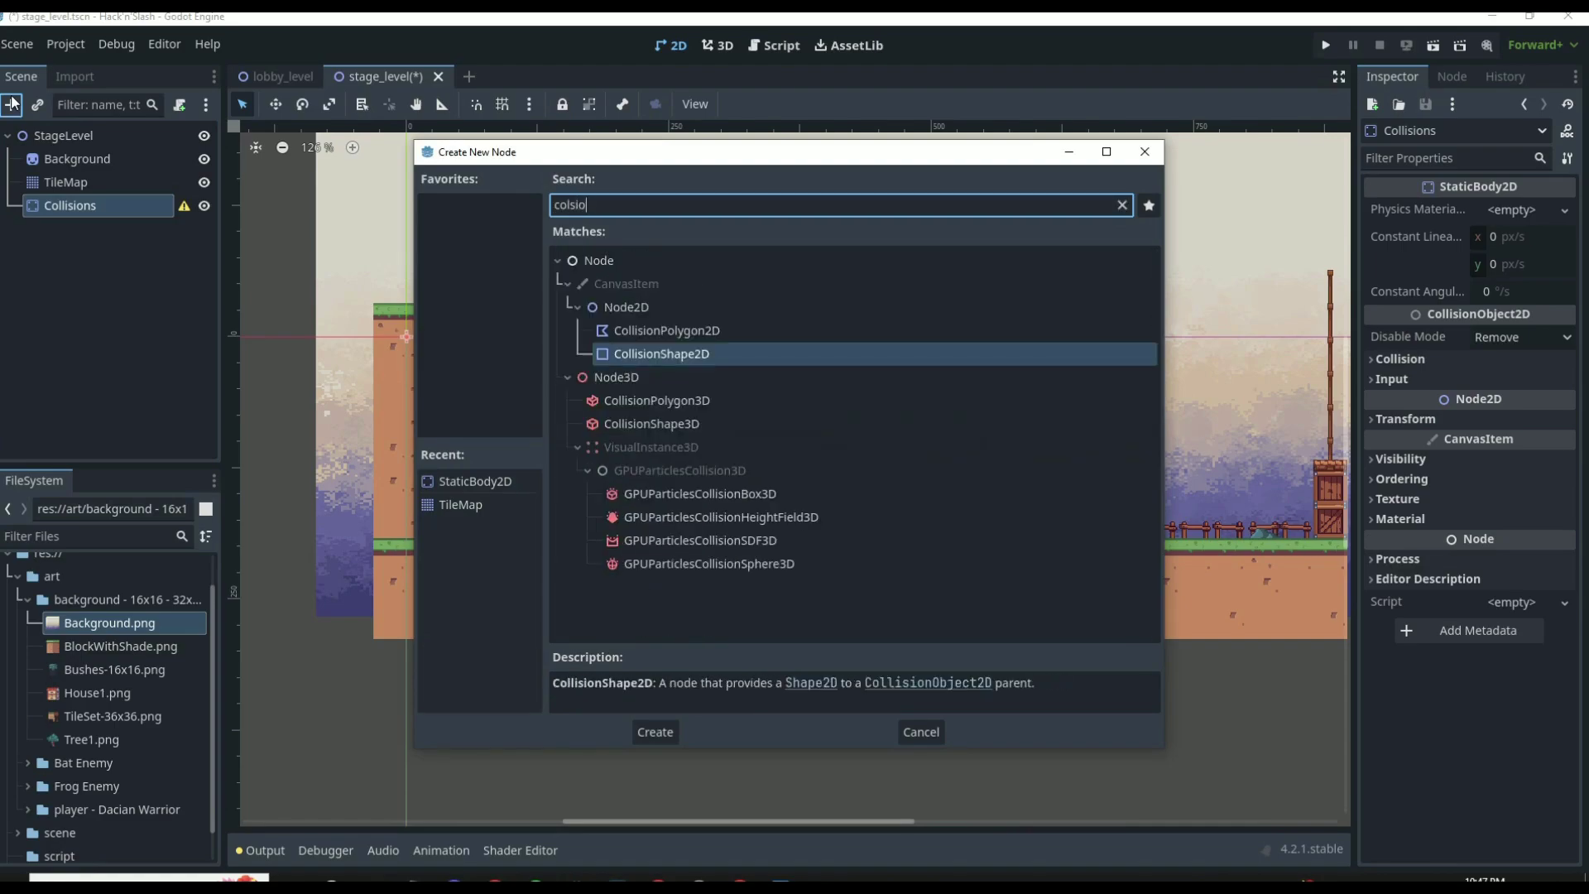
key(Return)
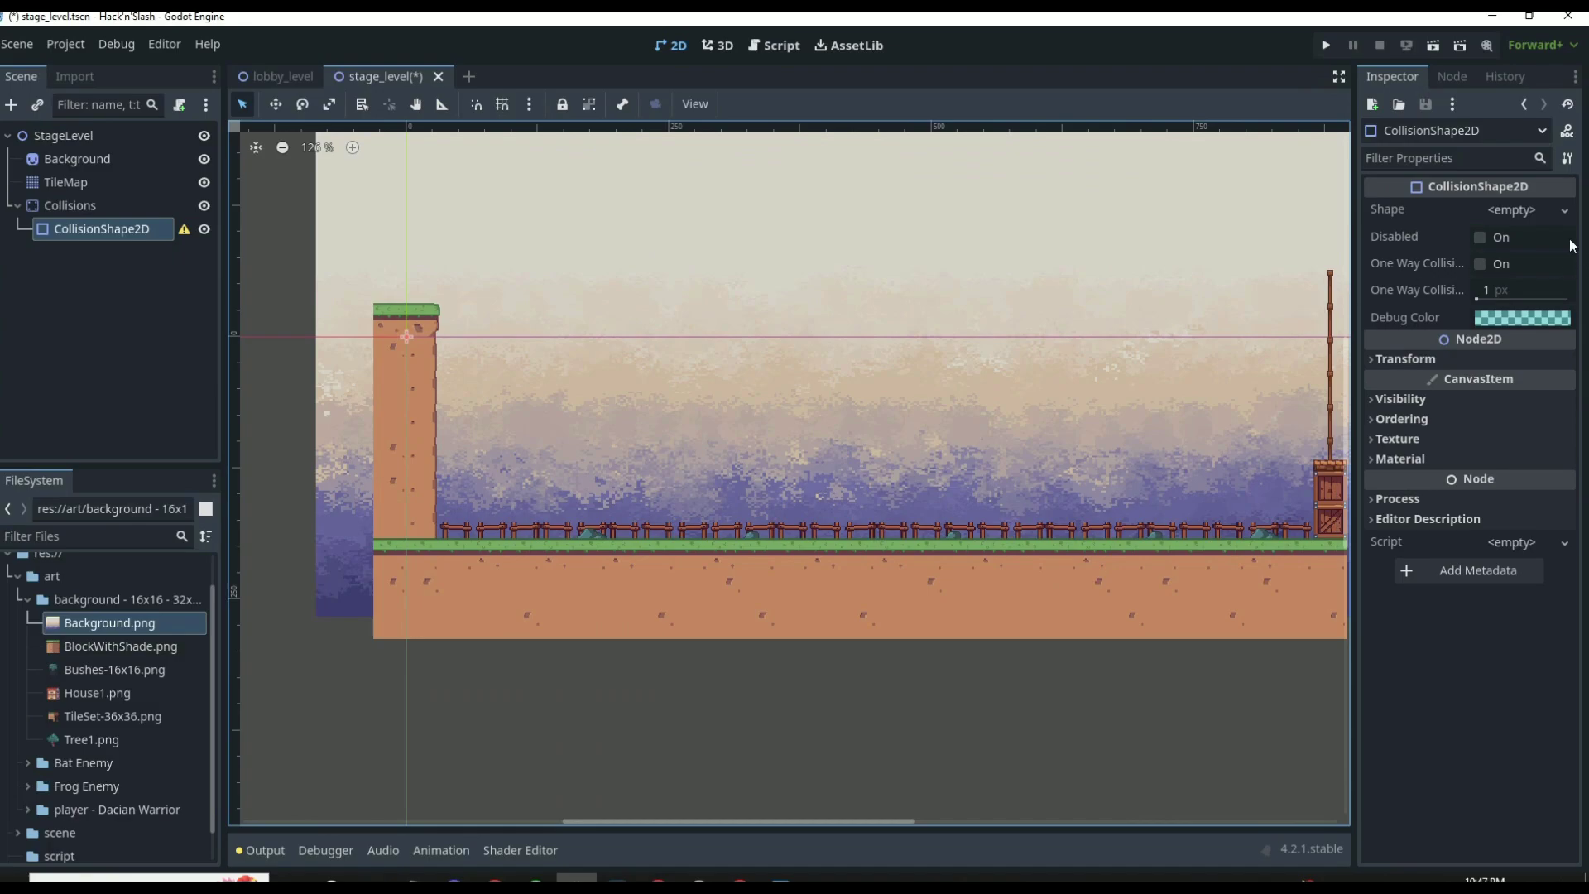
Step: Give the collision shape a new RectangleShape2D, stretched across the level and moved onto the ground
click(1523, 210)
click(1408, 348)
scroll(975, 354, down, 2)
scroll(972, 351, down, 5)
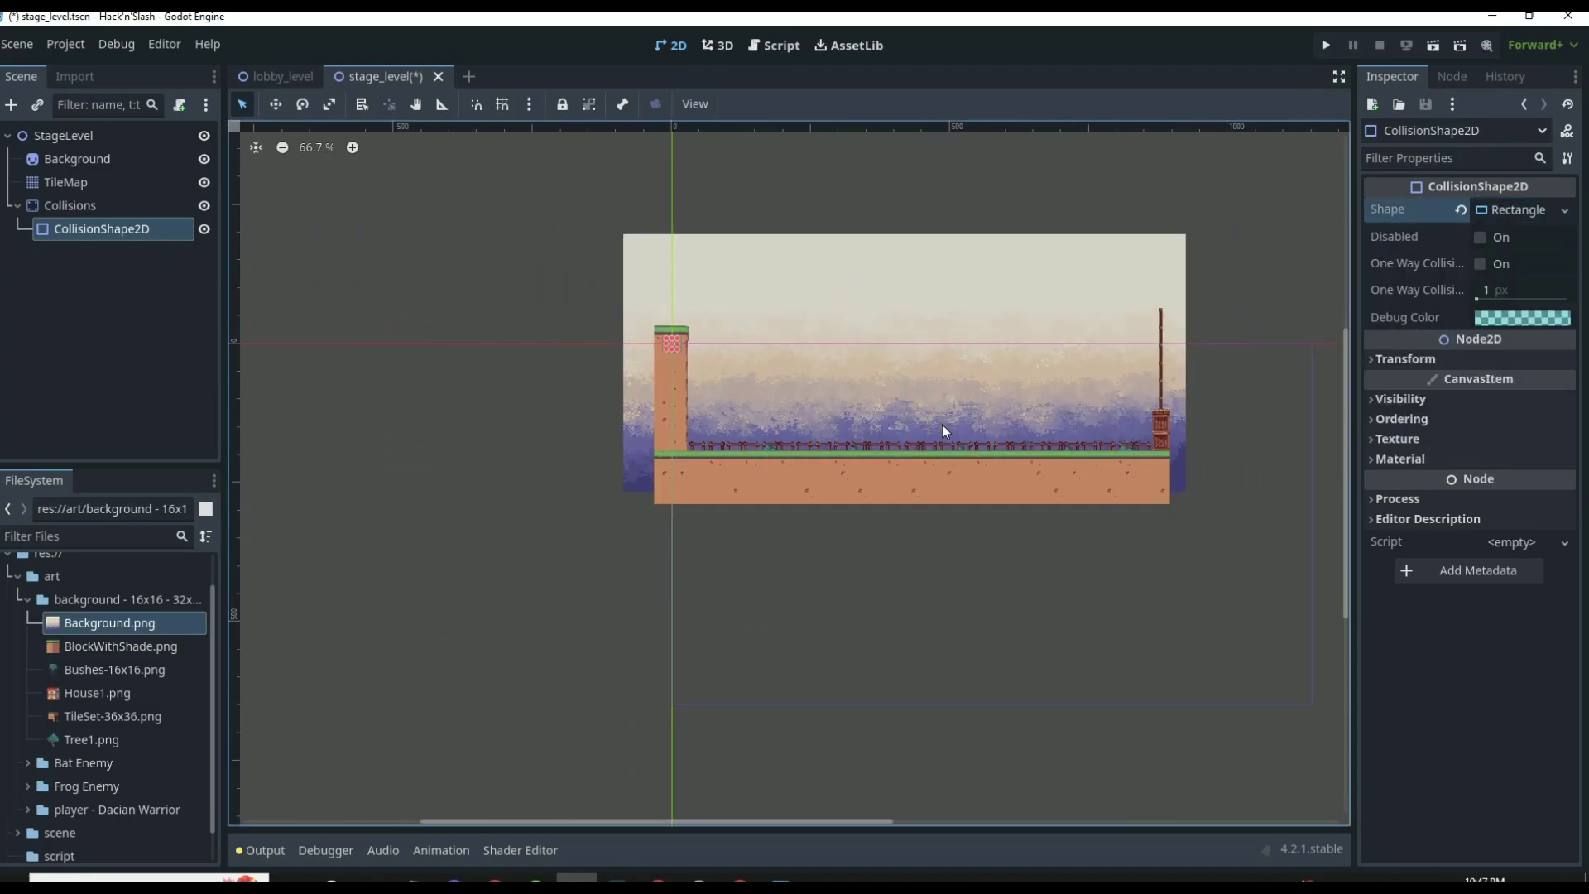
scroll(942, 424, up, 5)
drag(588, 323, 1095, 488)
scroll(849, 548, up, 1)
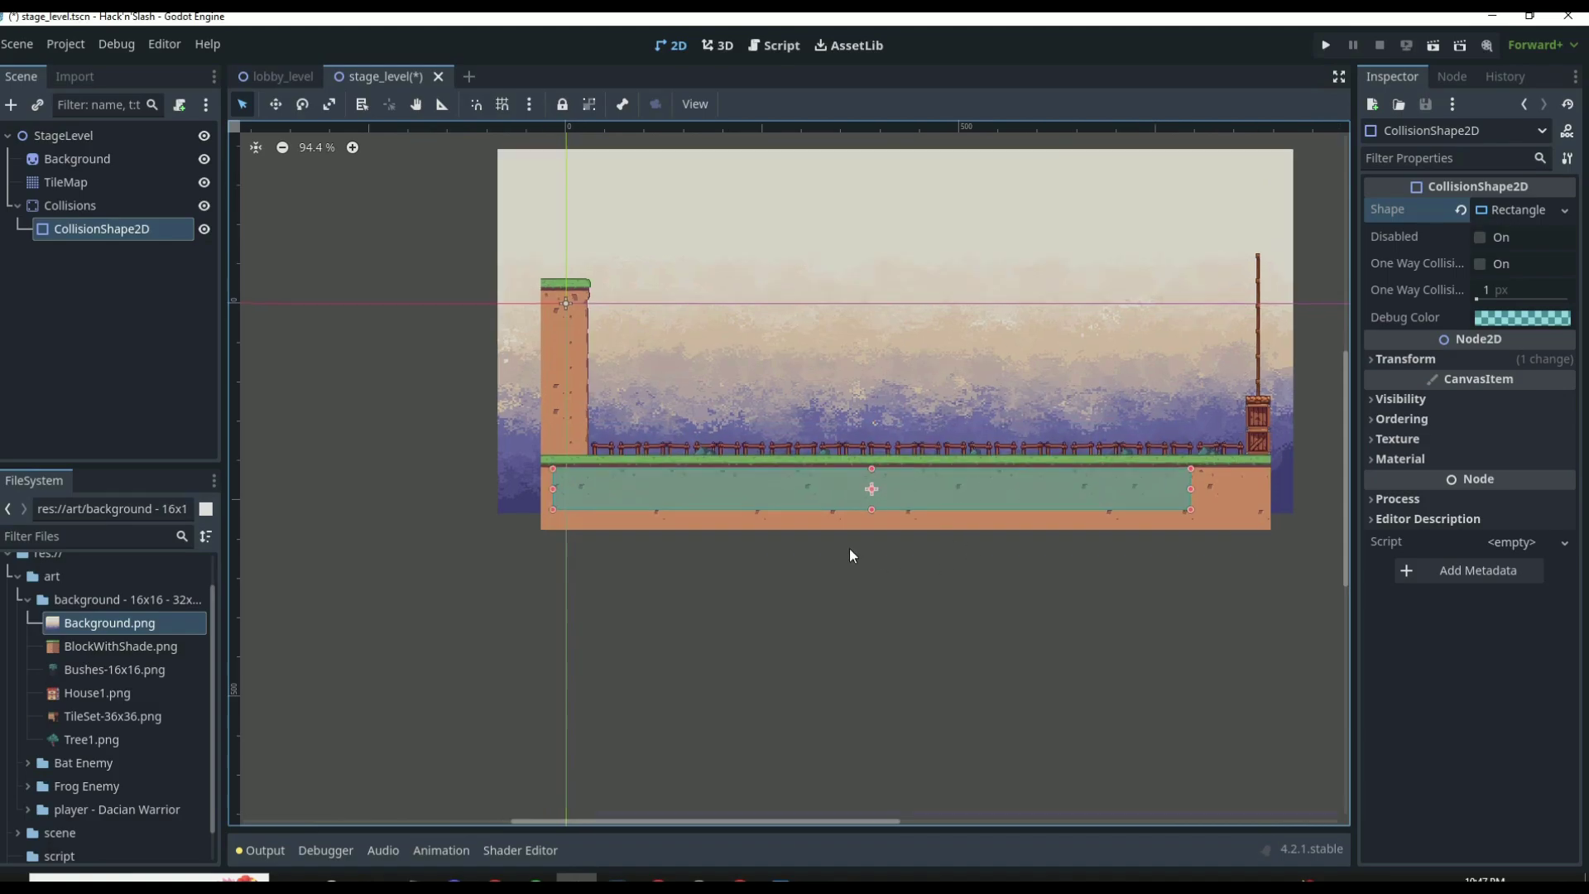
scroll(583, 468, up, 2)
drag(583, 469, 553, 445)
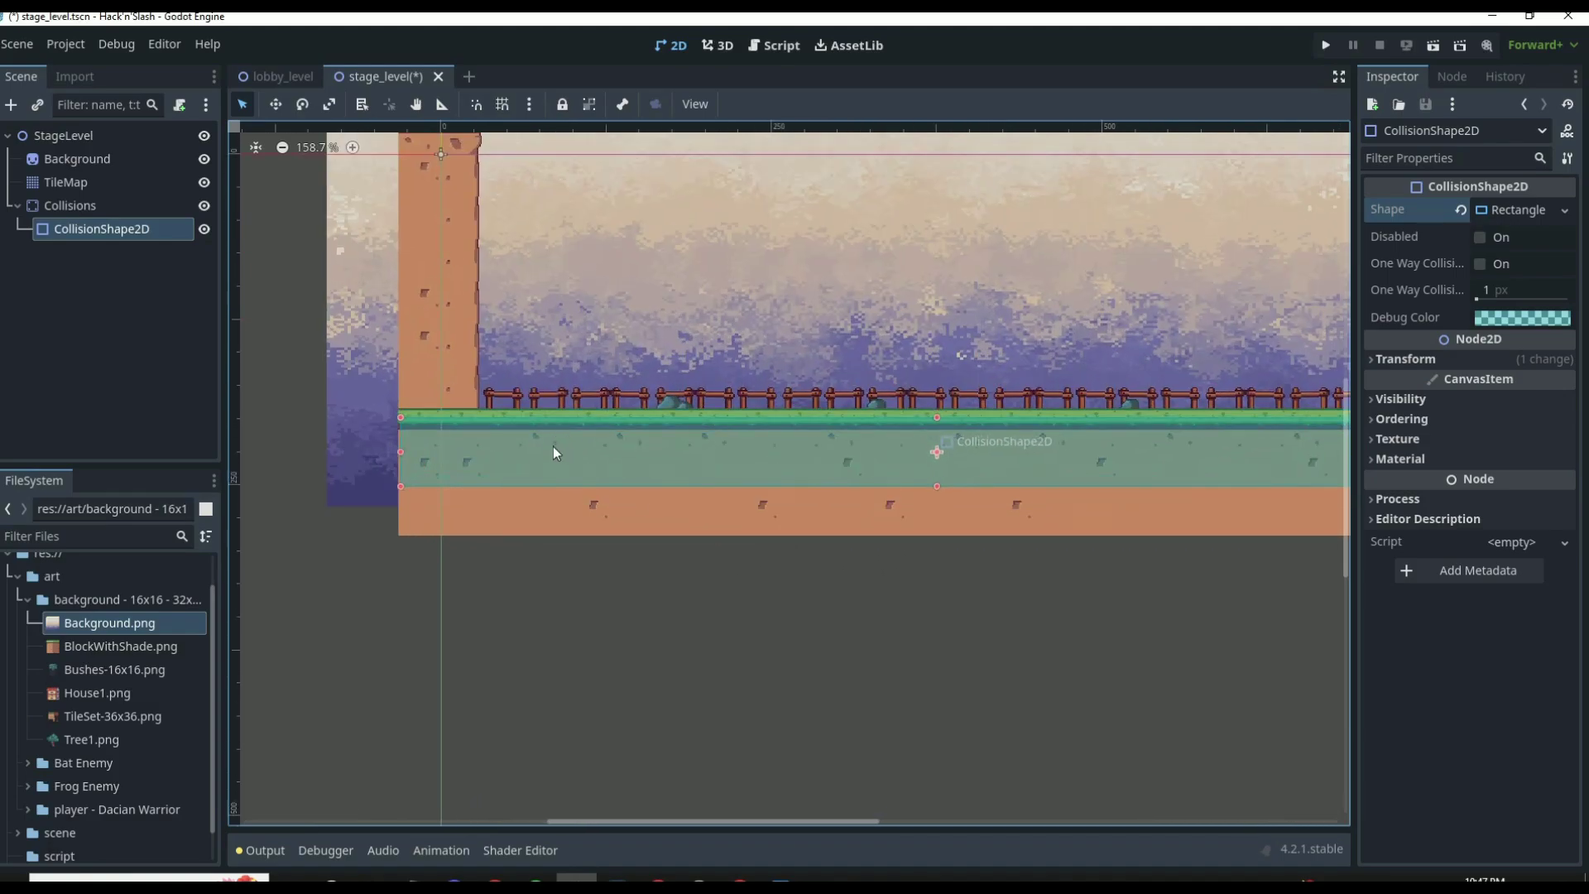
Step: Fine-tune the rectangle, widening it to the crate's edge and extending its bottom over the dirt
scroll(547, 430, up, 7)
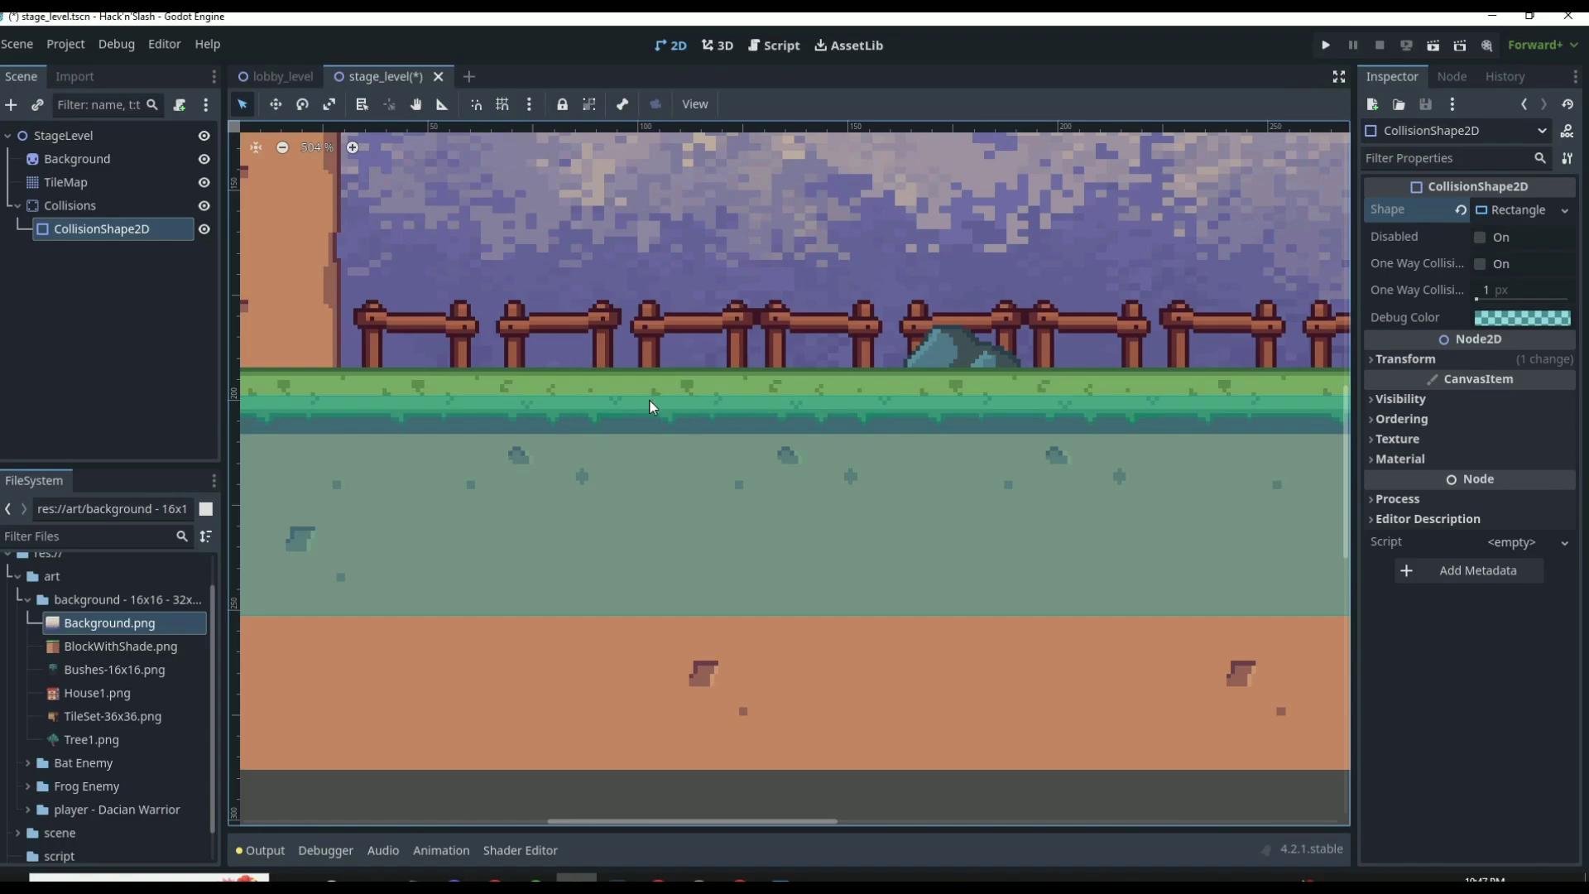
scroll(657, 465, down, 4)
drag(632, 483, 623, 478)
scroll(757, 519, down, 5)
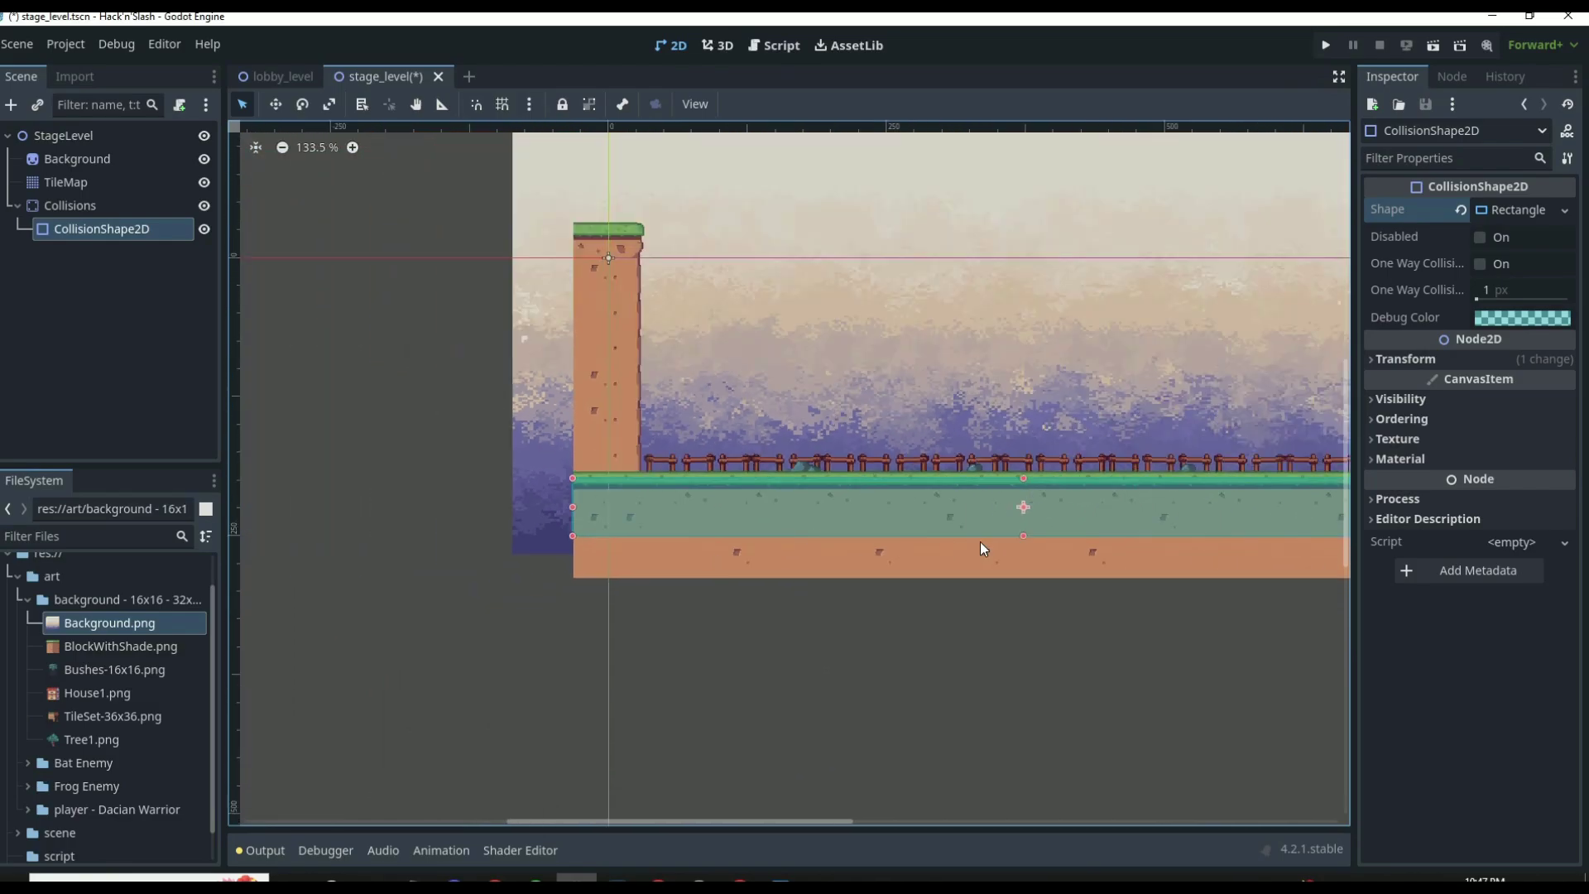
scroll(982, 540, down, 5)
scroll(1184, 523, up, 7)
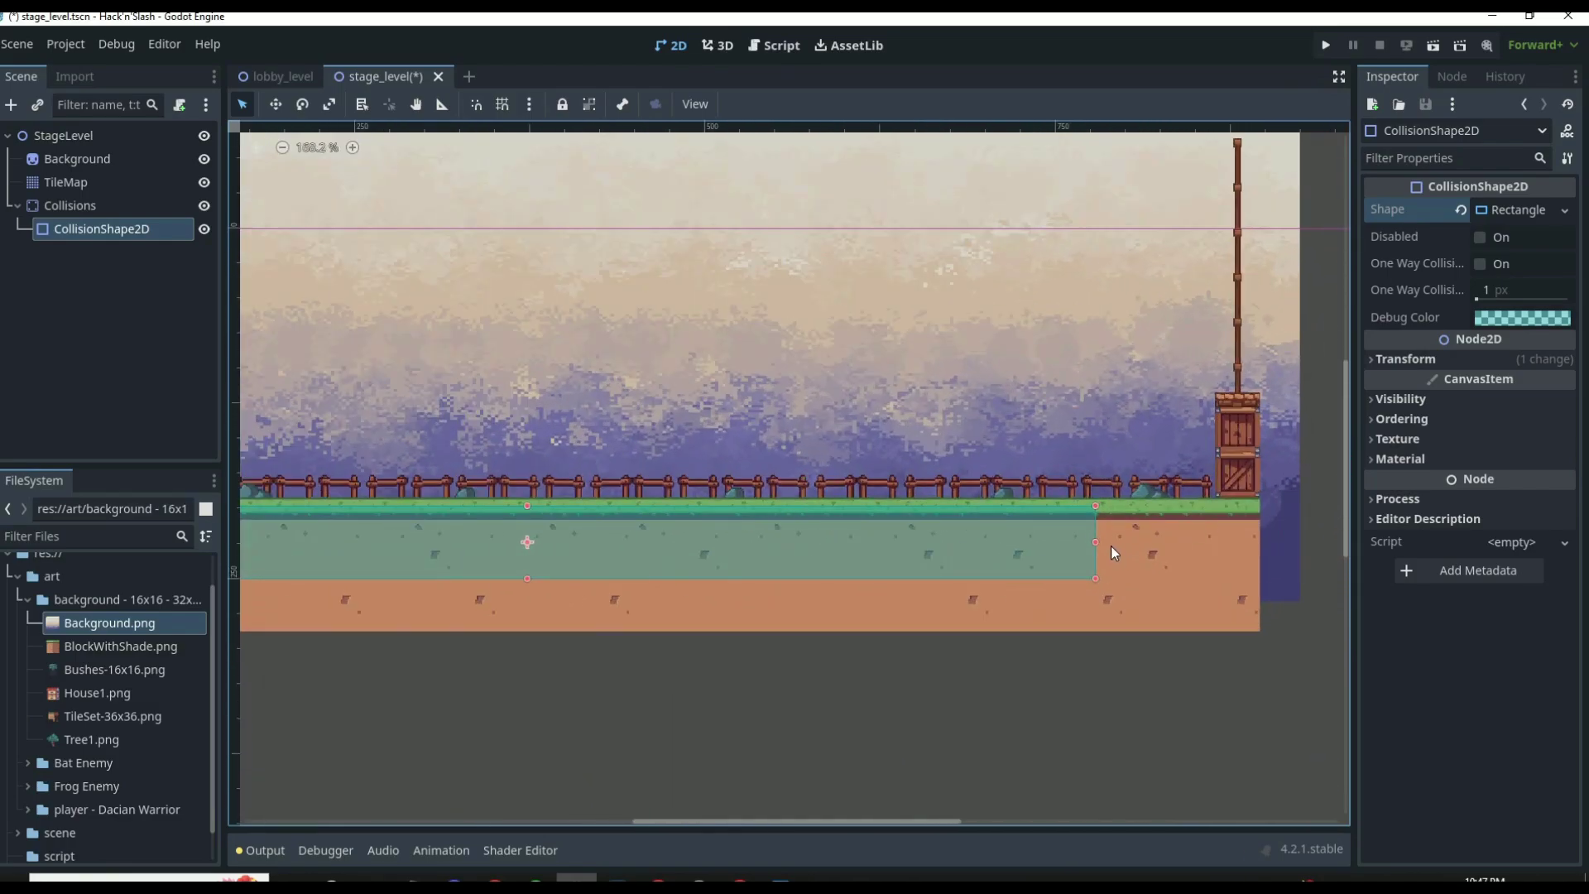
drag(1097, 542, 1258, 565)
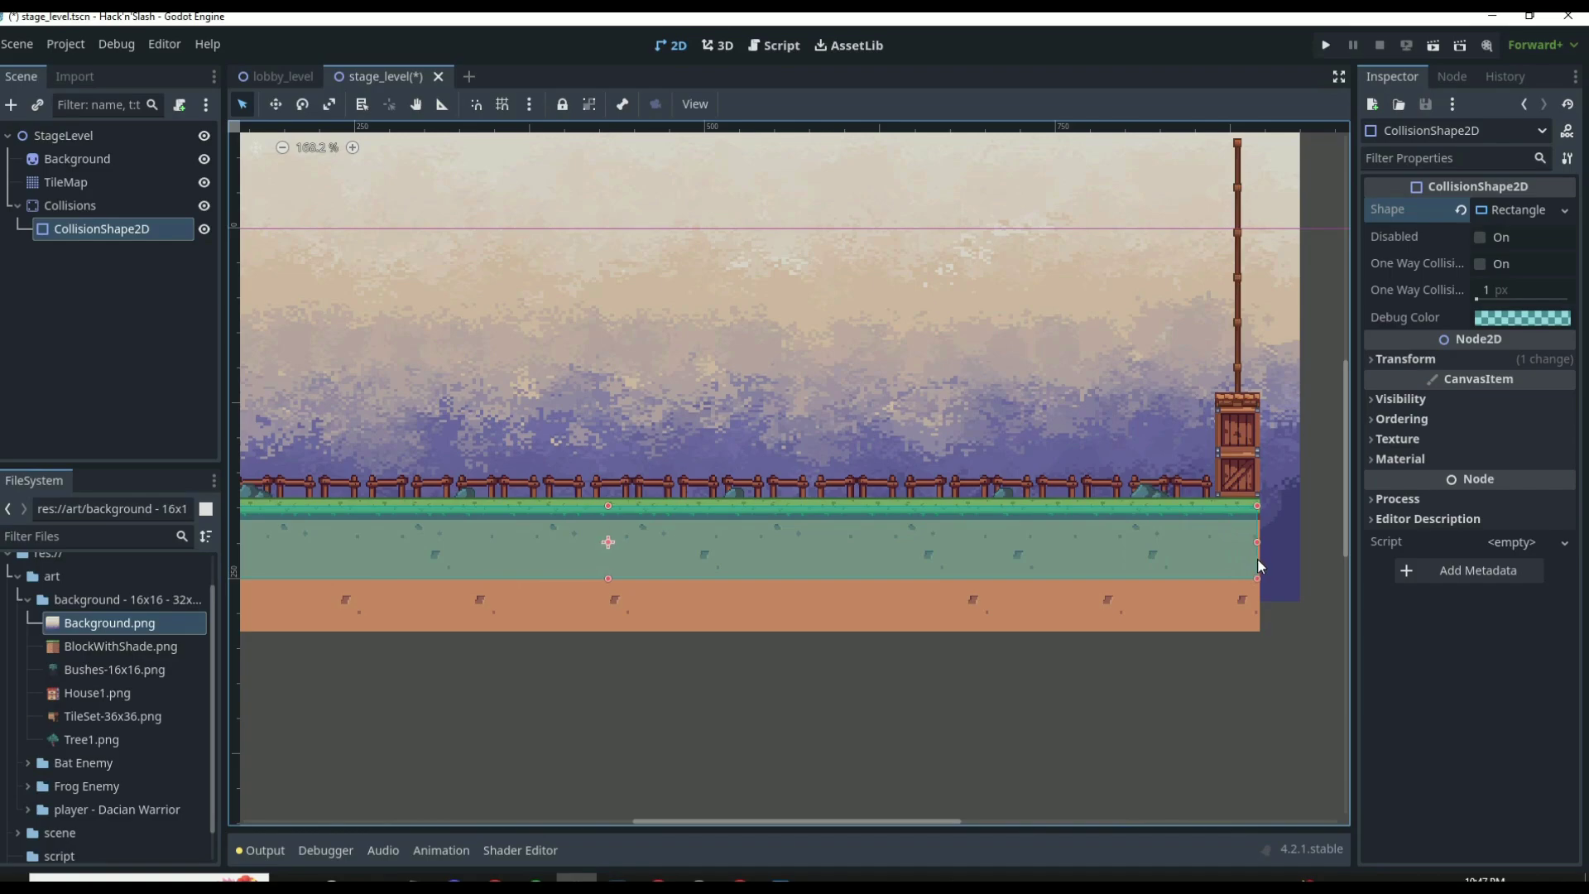
drag(609, 578, 608, 633)
click(662, 679)
scroll(823, 644, down, 3)
scroll(921, 655, down, 3)
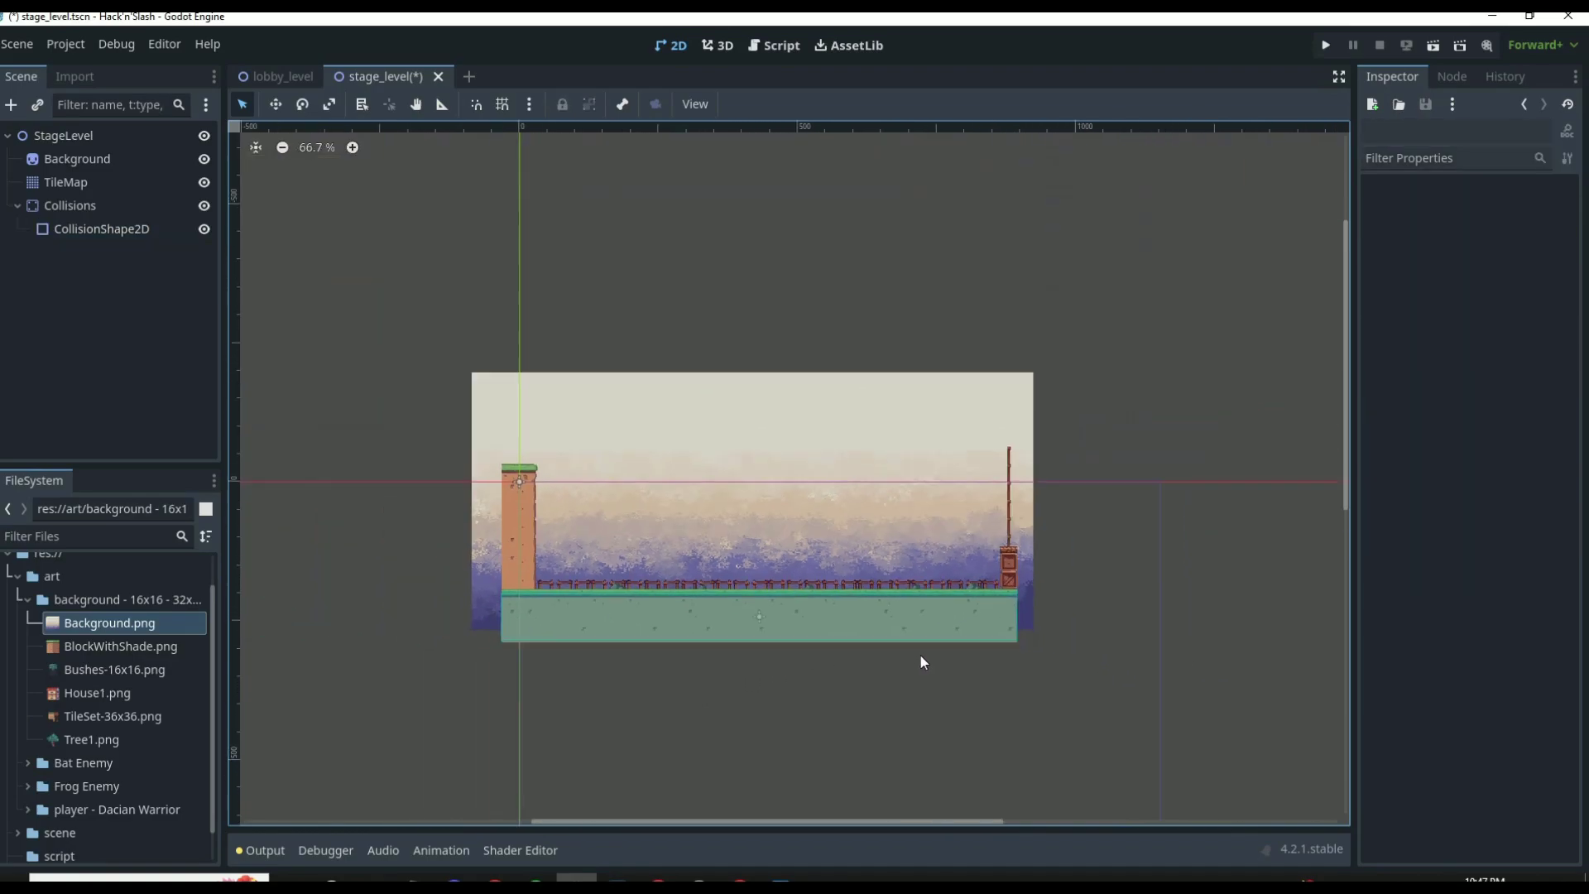
scroll(1001, 613, up, 2)
click(71, 205)
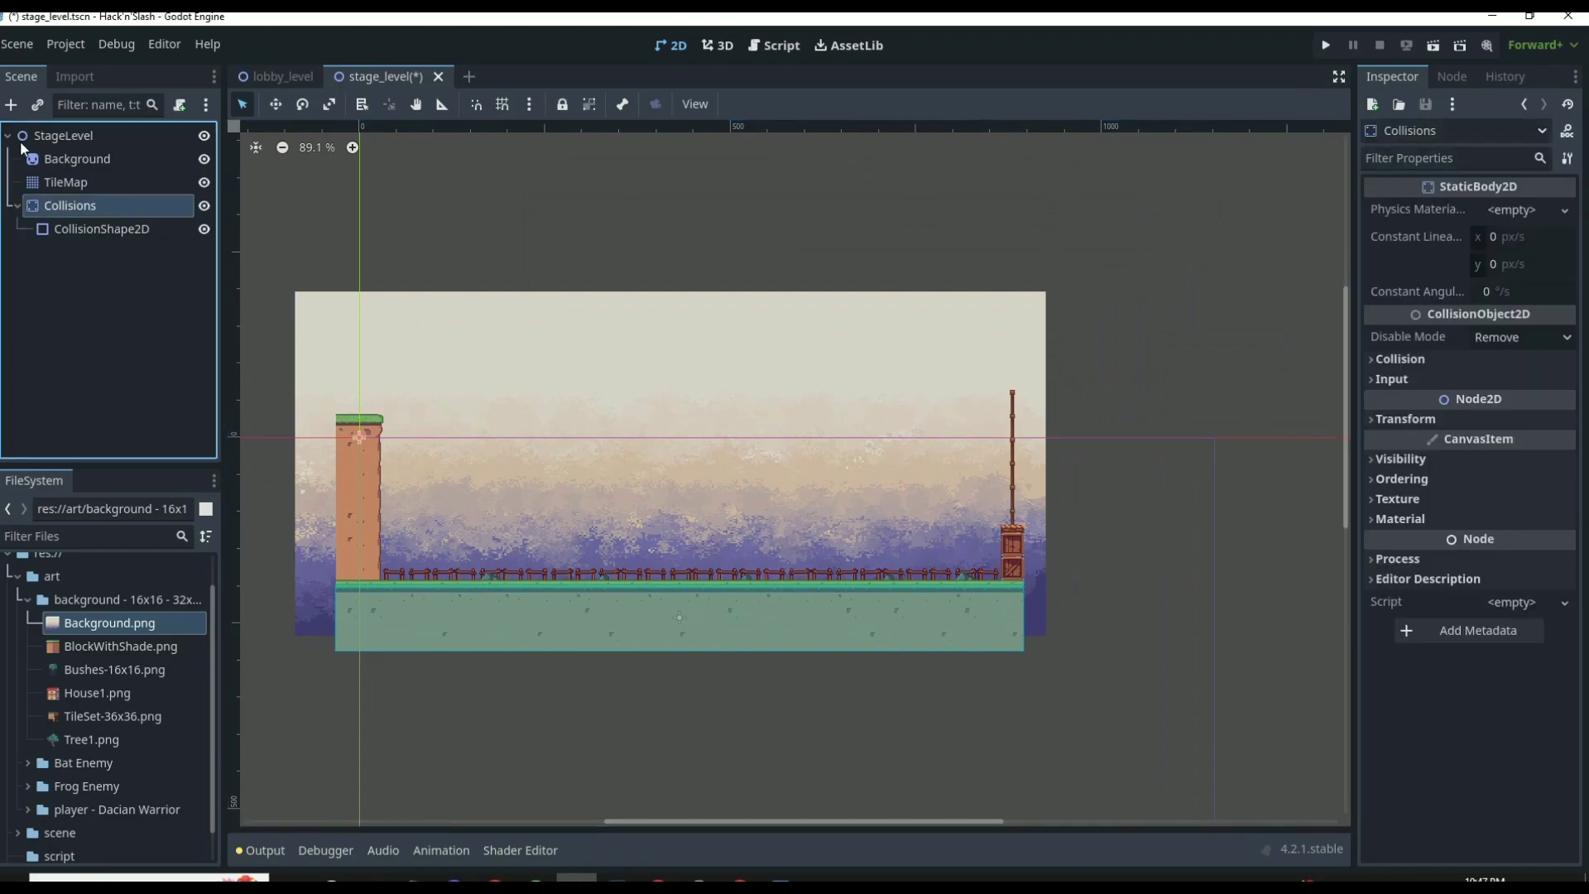
Step: Rename the floor collision shape to GroundCollisionShape2D
click(89, 230)
double_click(41, 232)
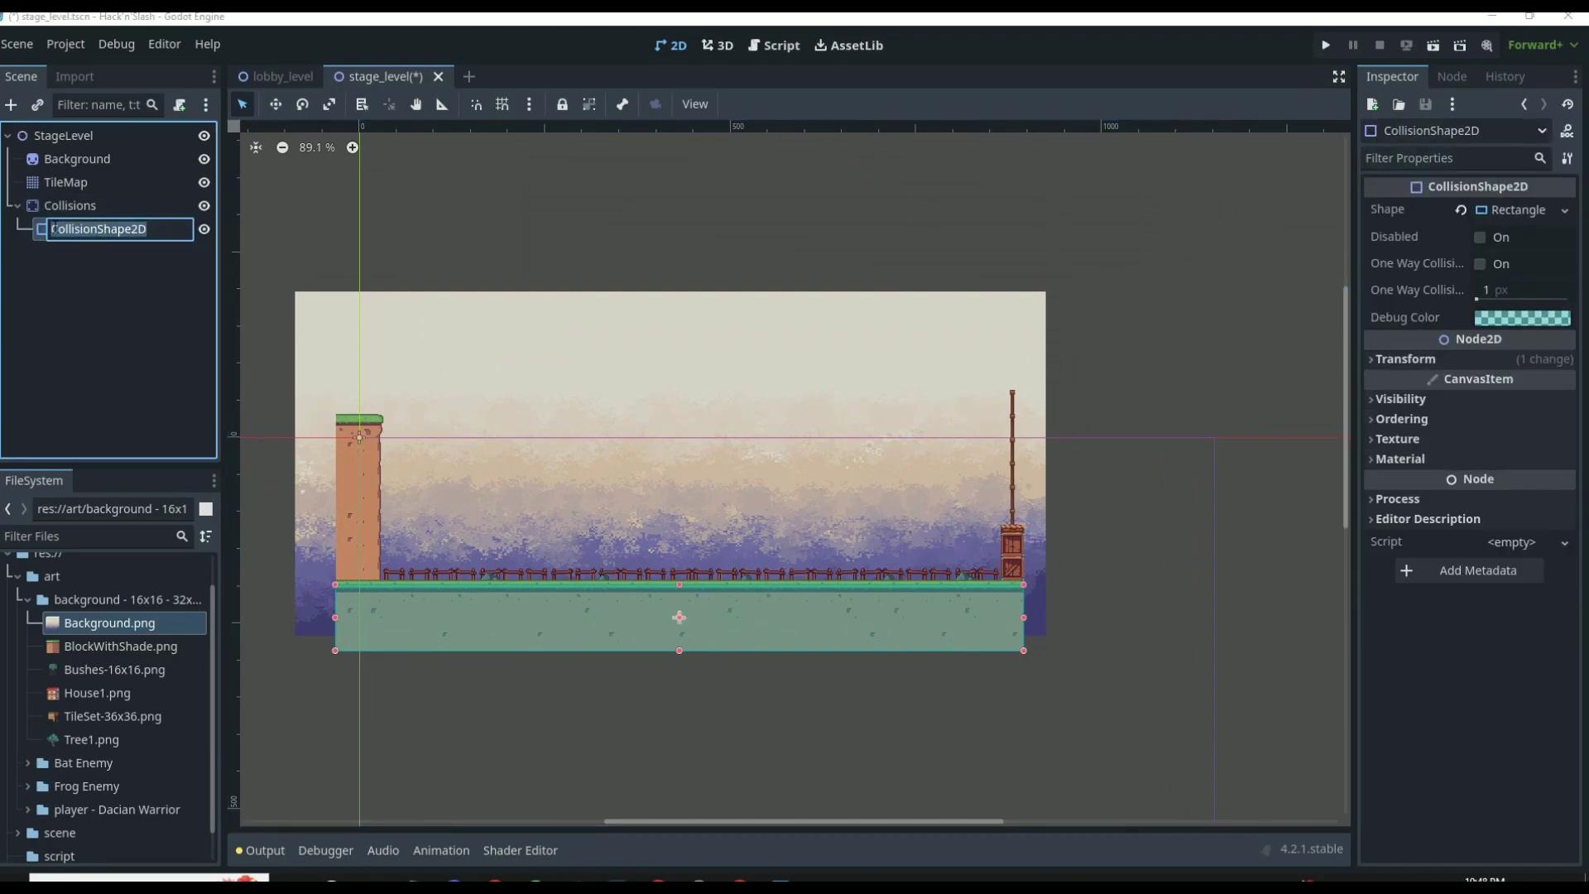
key(Home)
text(Gro)
text(und)
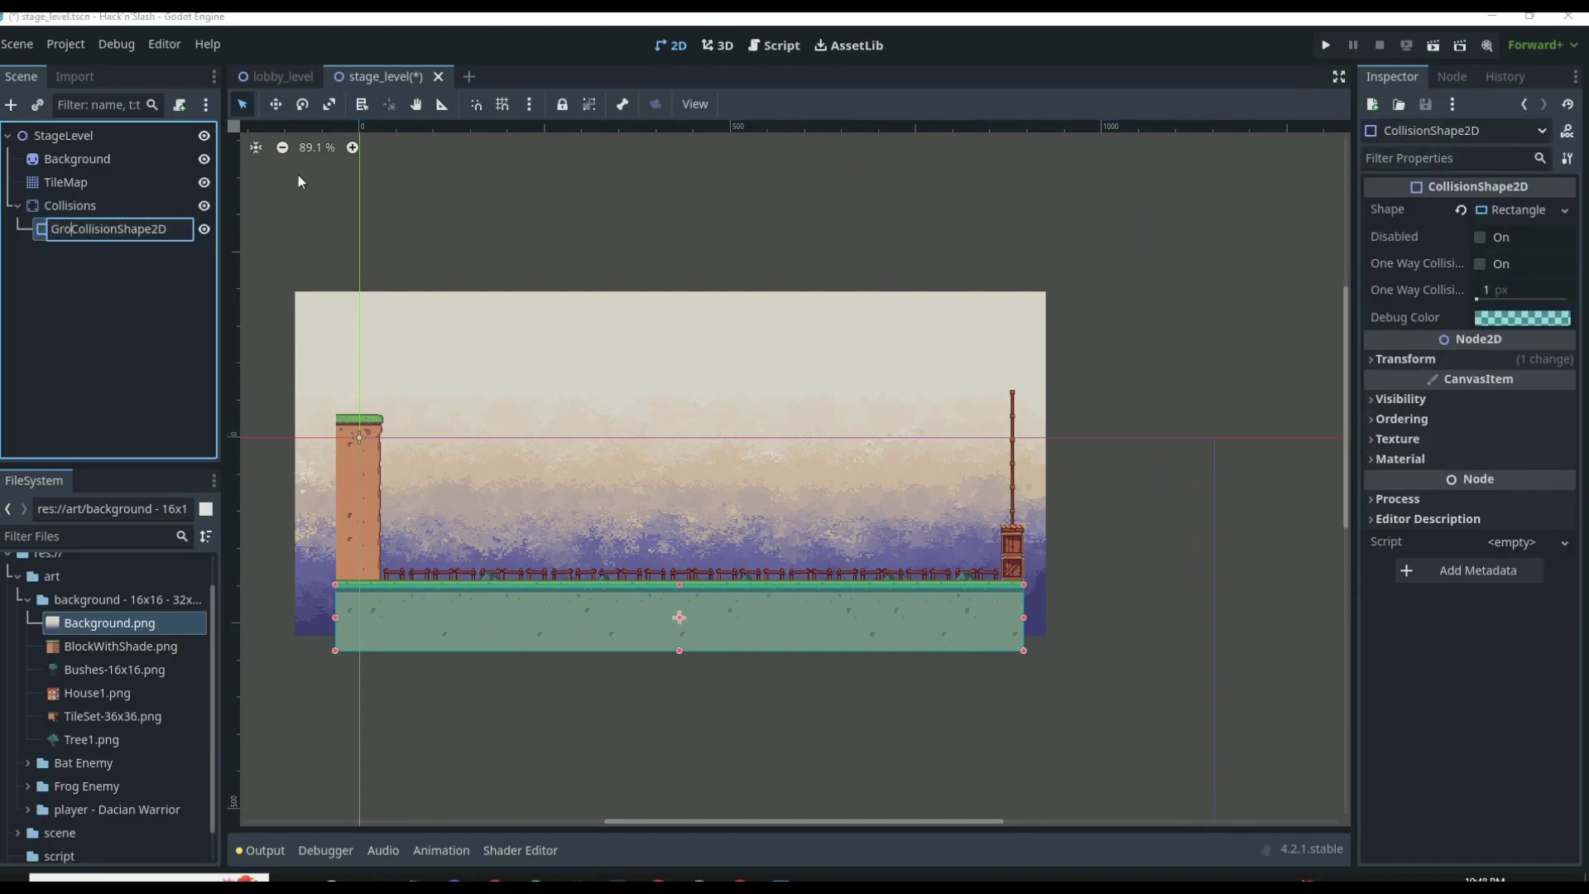
key(Return)
Step: Add a CollisionShape2D with a new RectangleShape2D under Collisions, placed just left of the pillar
click(63, 135)
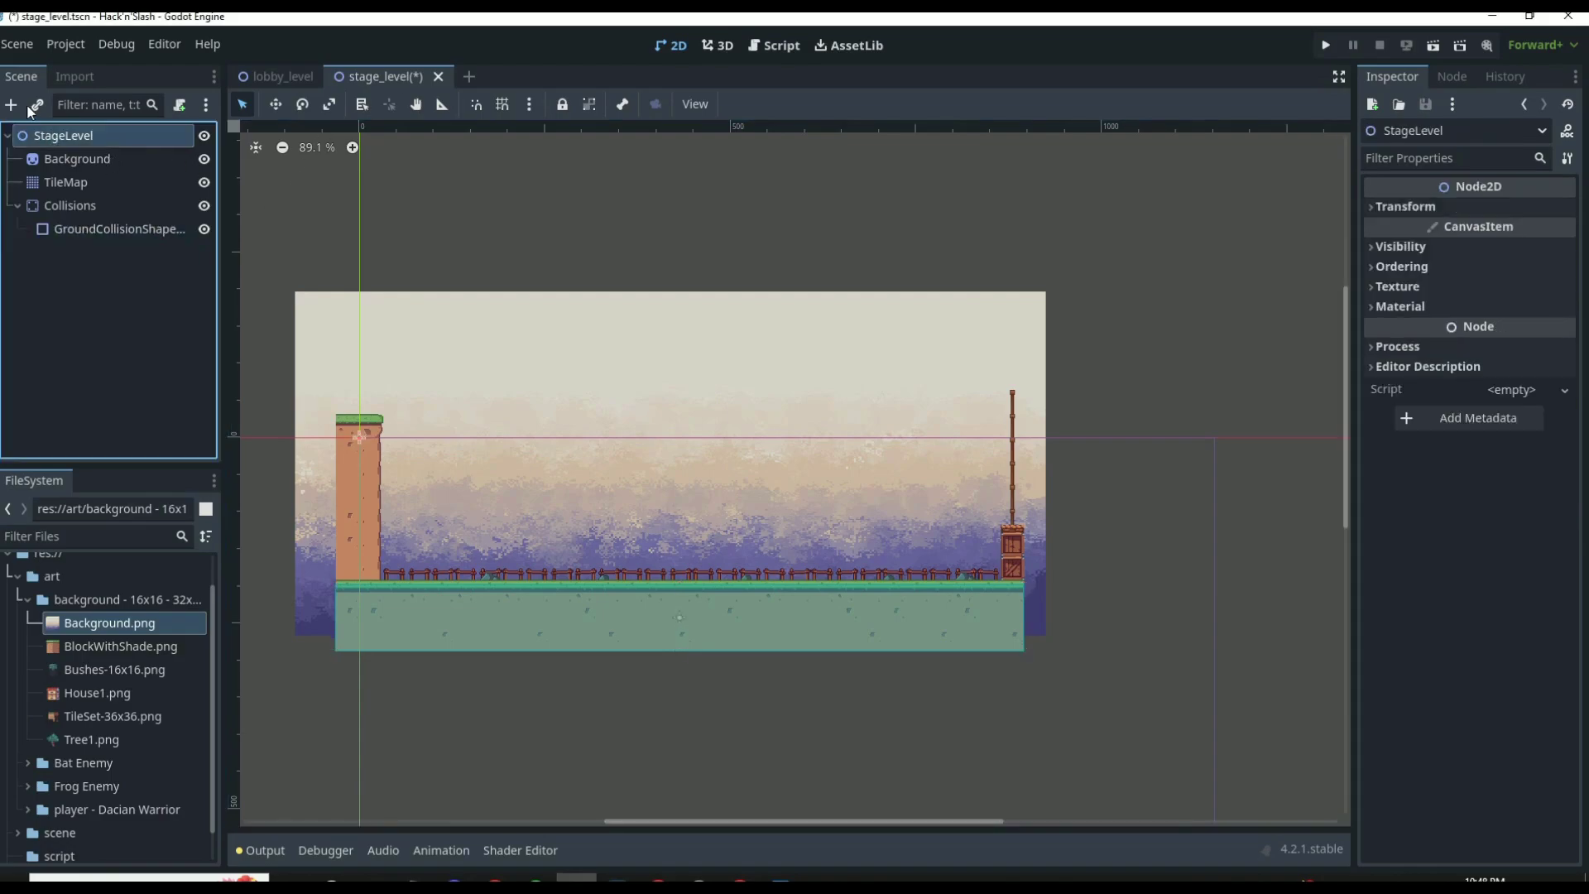
click(70, 205)
click(11, 104)
text(collision)
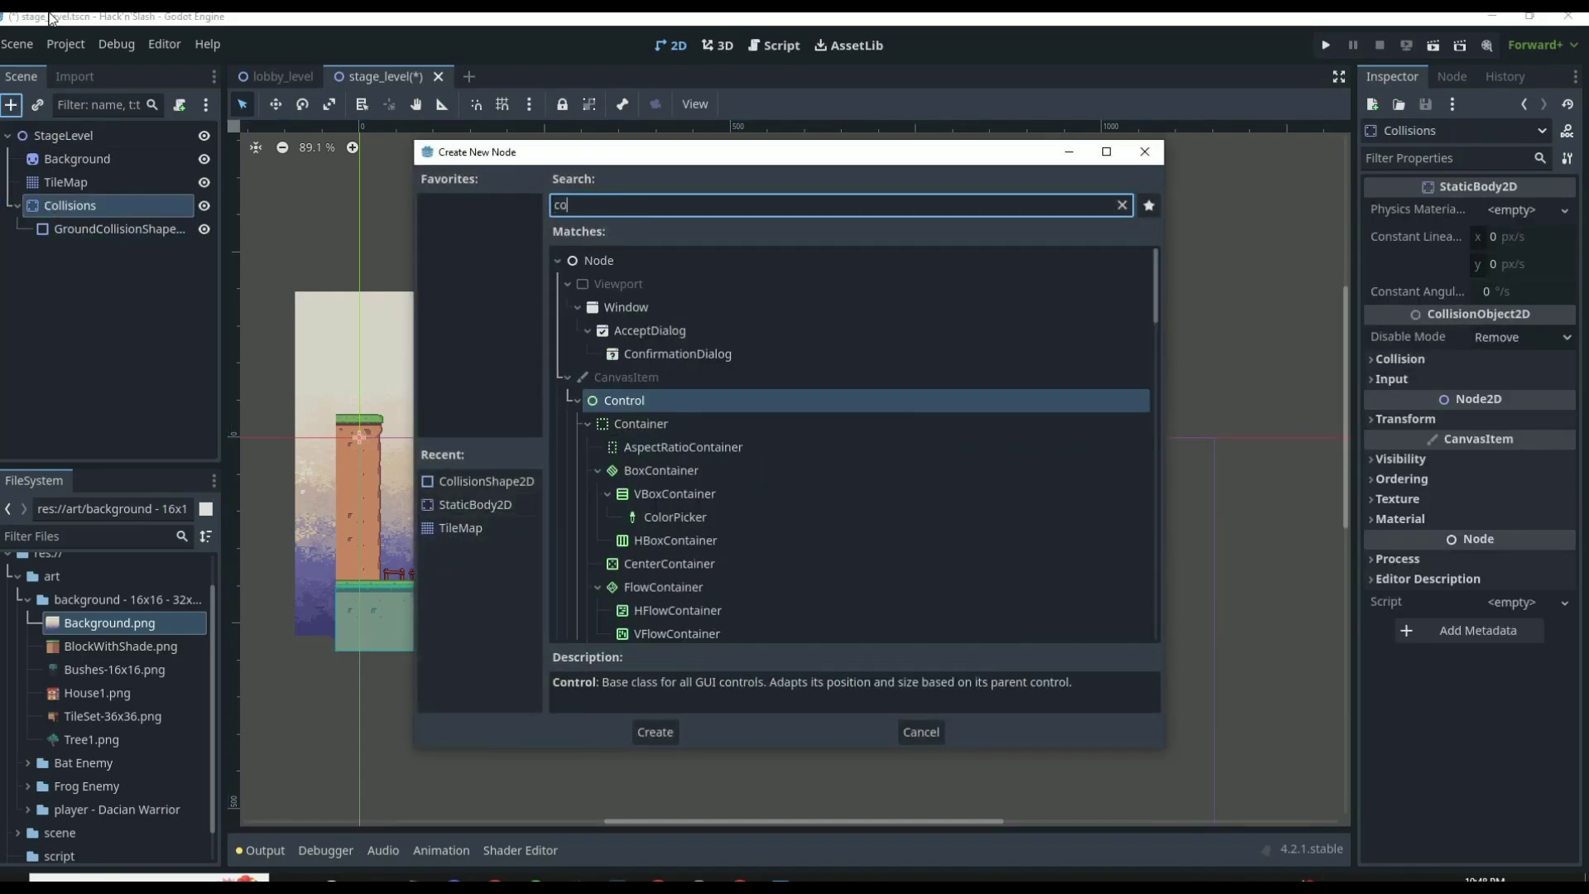
key(Return)
click(1522, 210)
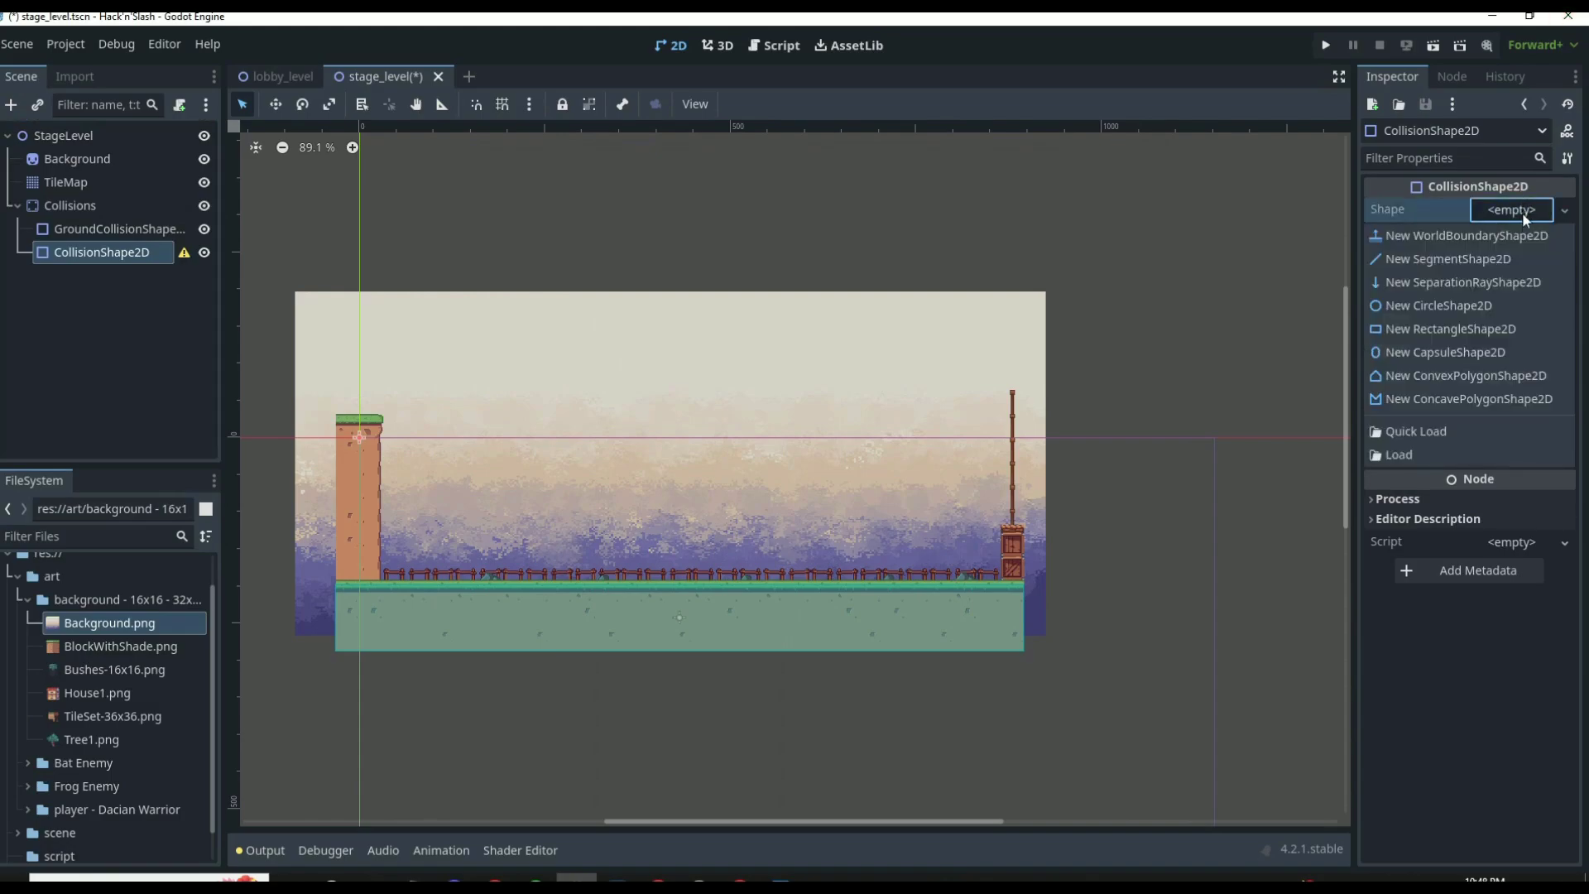
click(1407, 327)
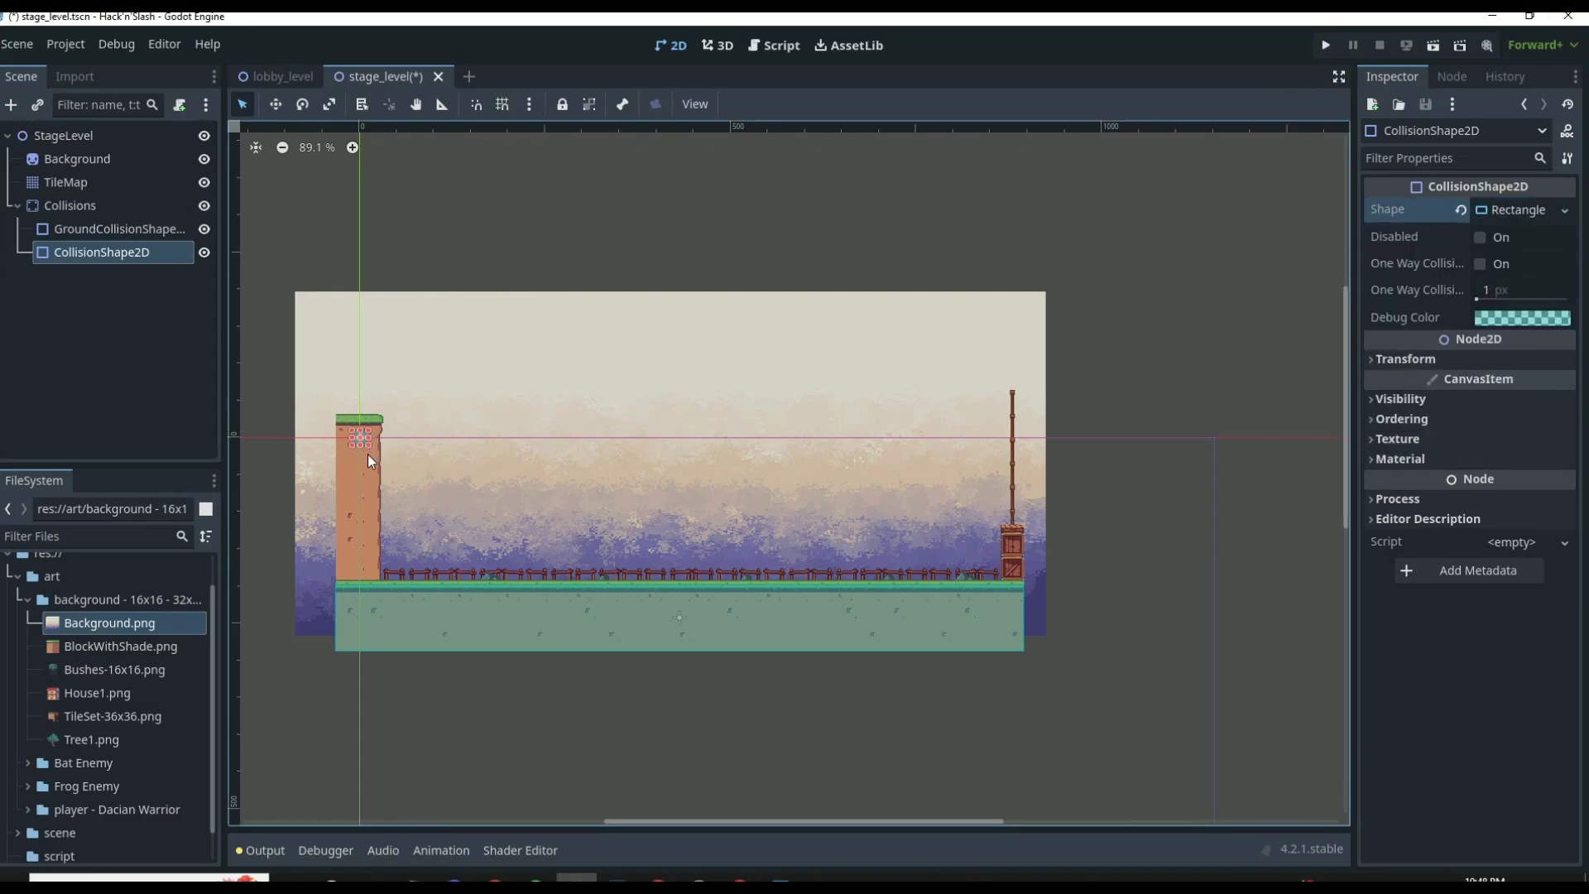
drag(367, 453, 315, 551)
scroll(327, 549, up, 5)
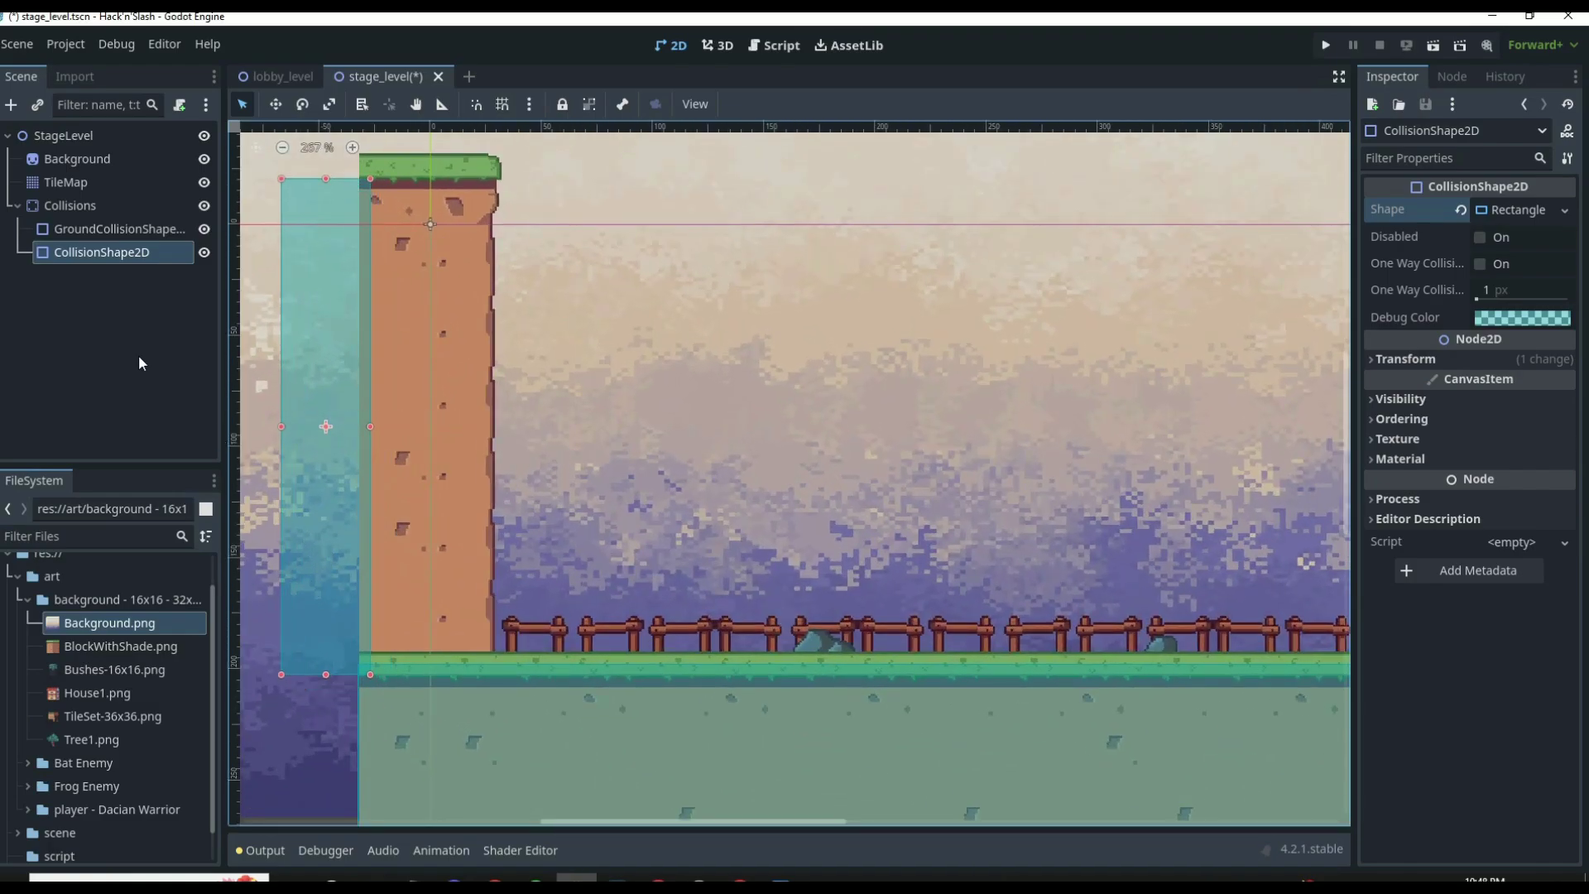
Step: Rename the new shape LeftWallCollisionShape2D
double_click(102, 252)
click(53, 252)
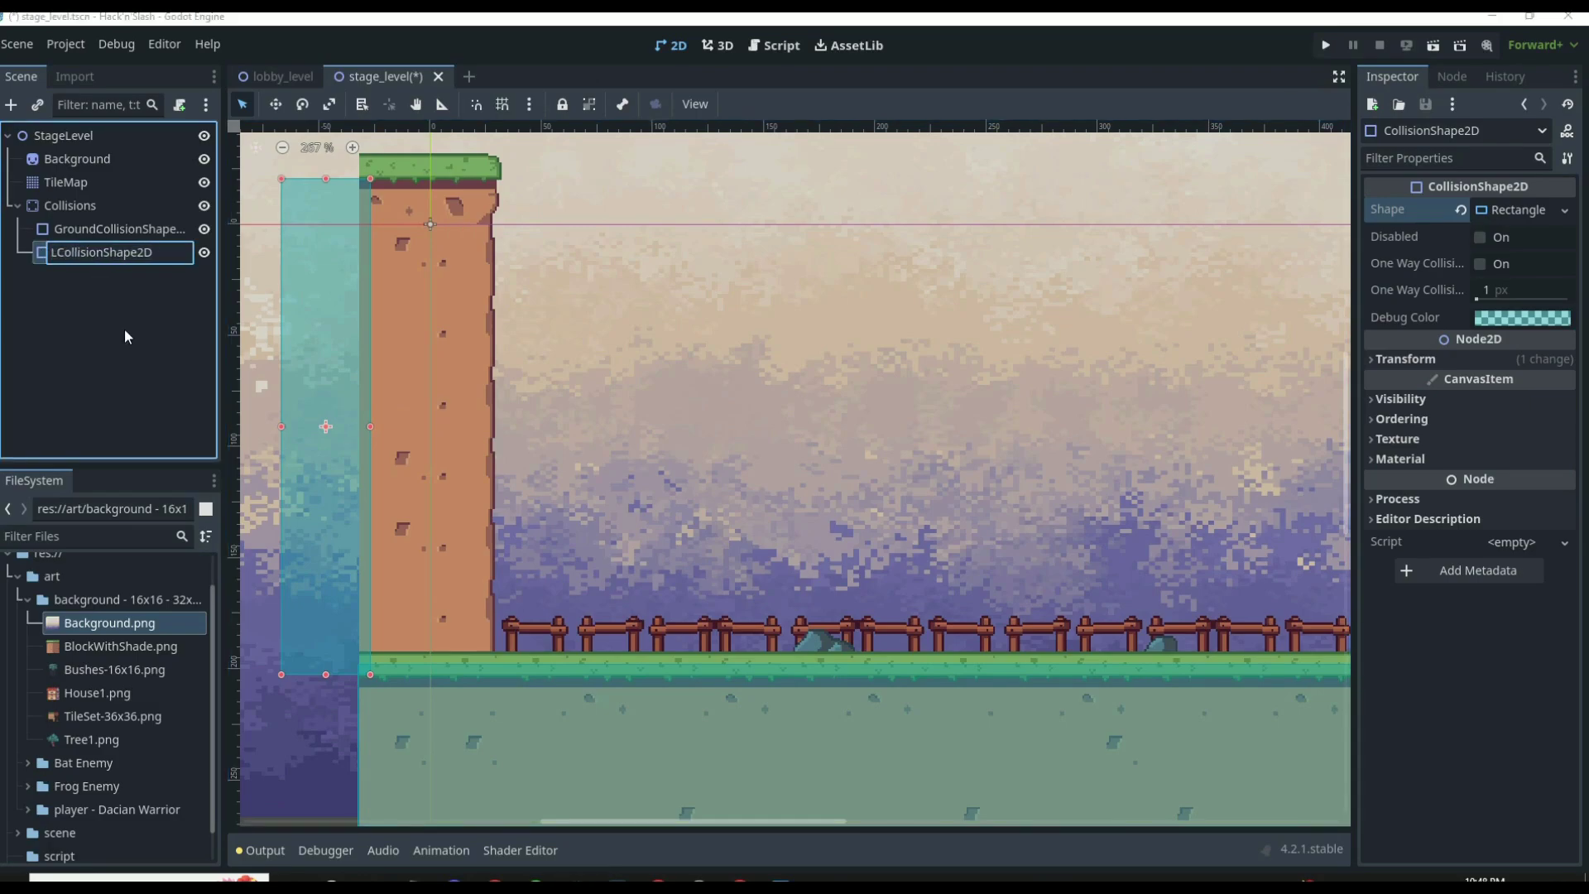
text(LeftWall)
key(Return)
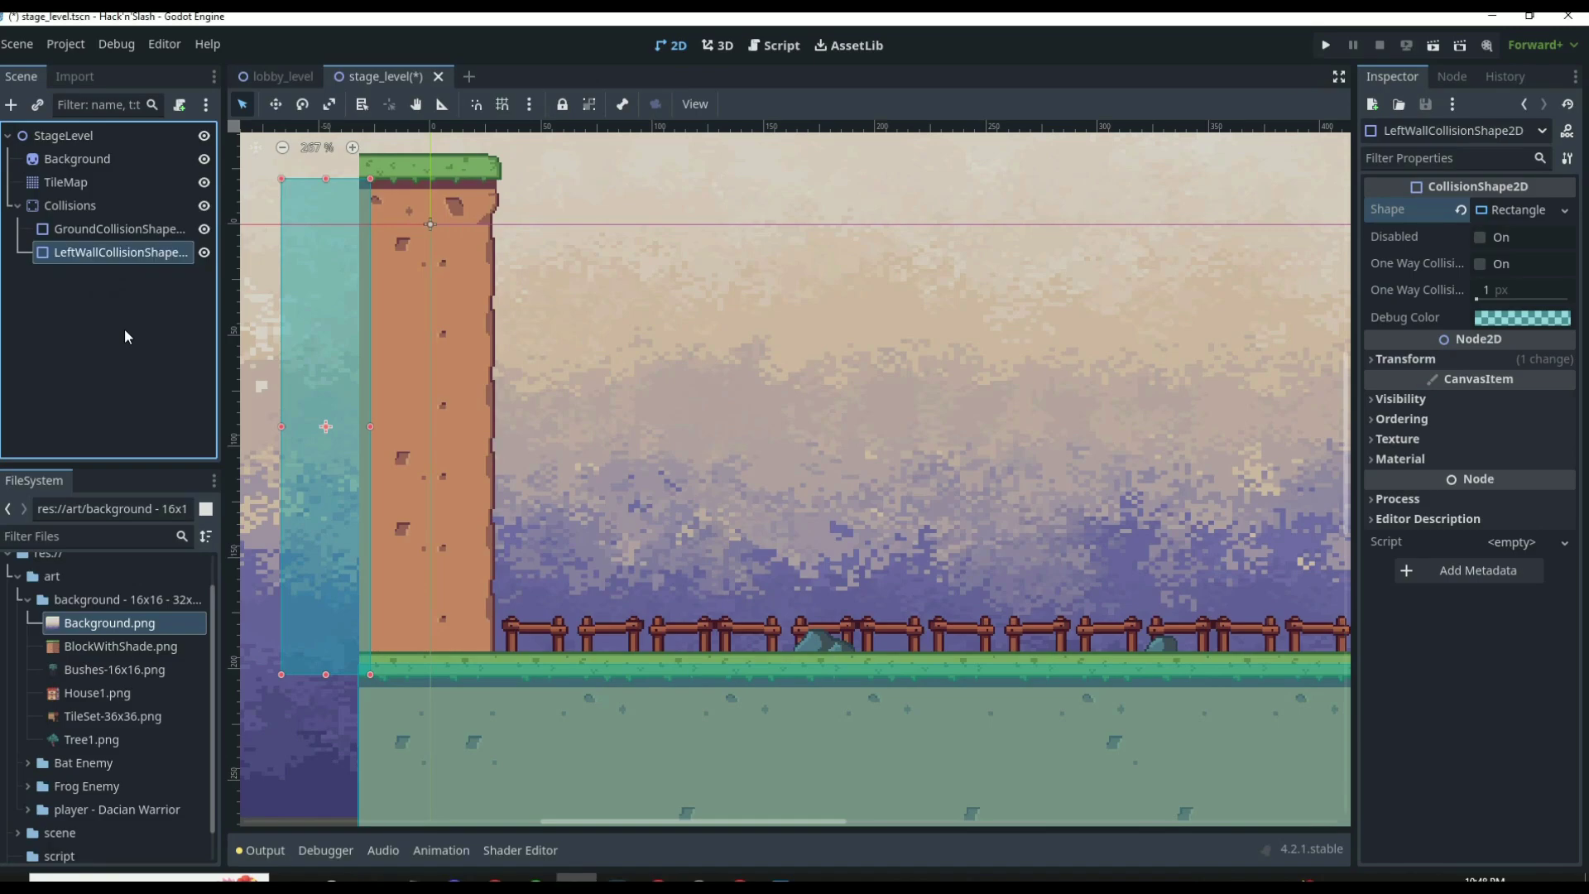
click(81, 206)
click(10, 104)
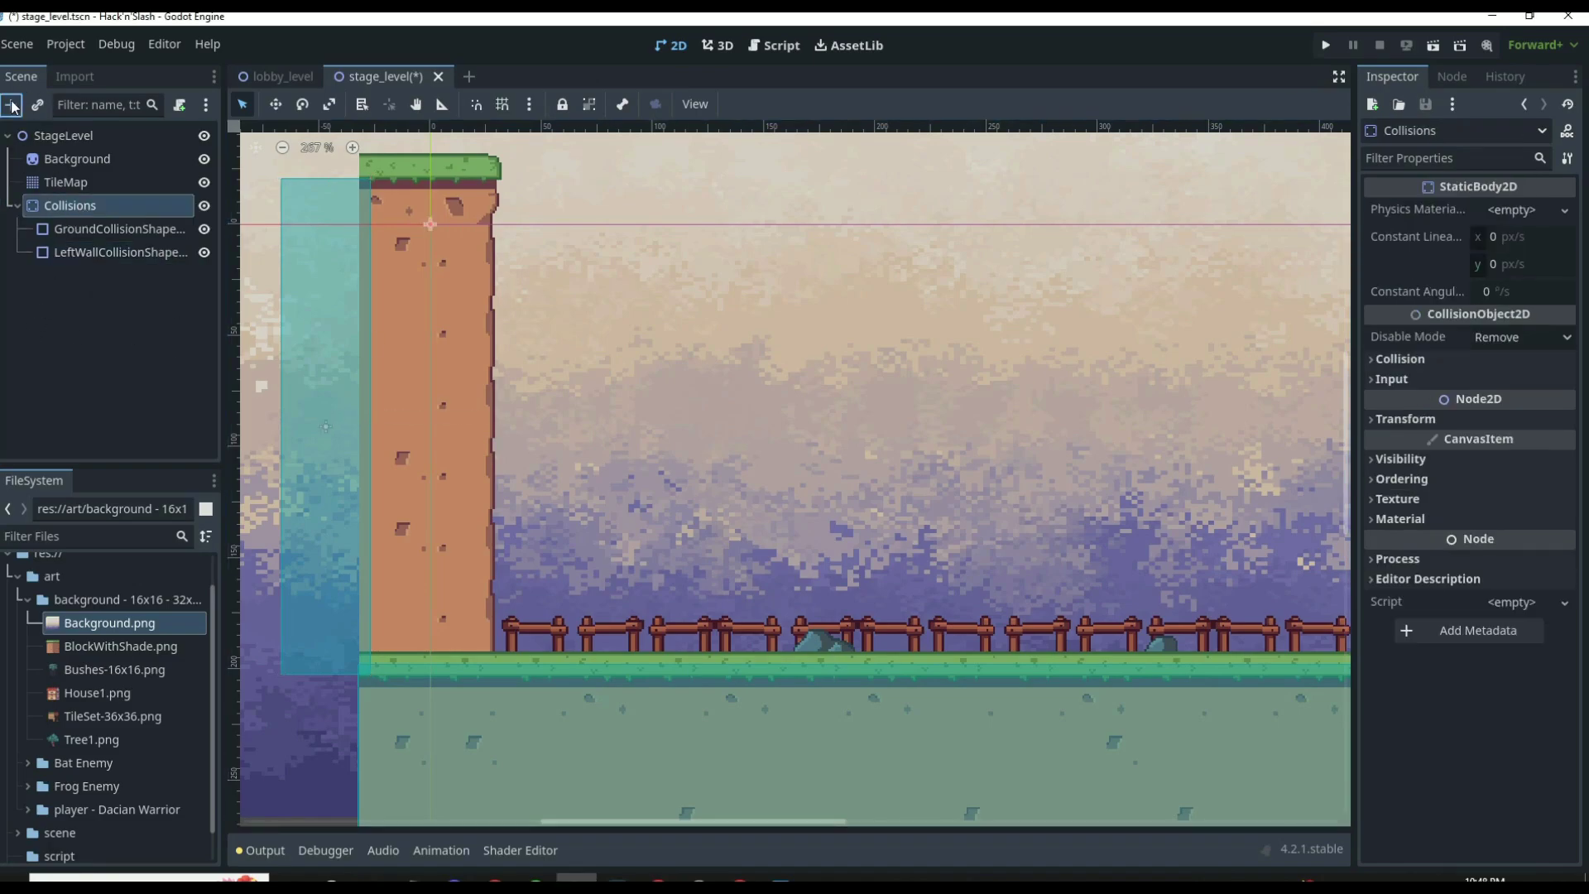
Step: Add another CollisionShape2D under Collisions and give it a new RectangleShape2D
text(coll)
key(Return)
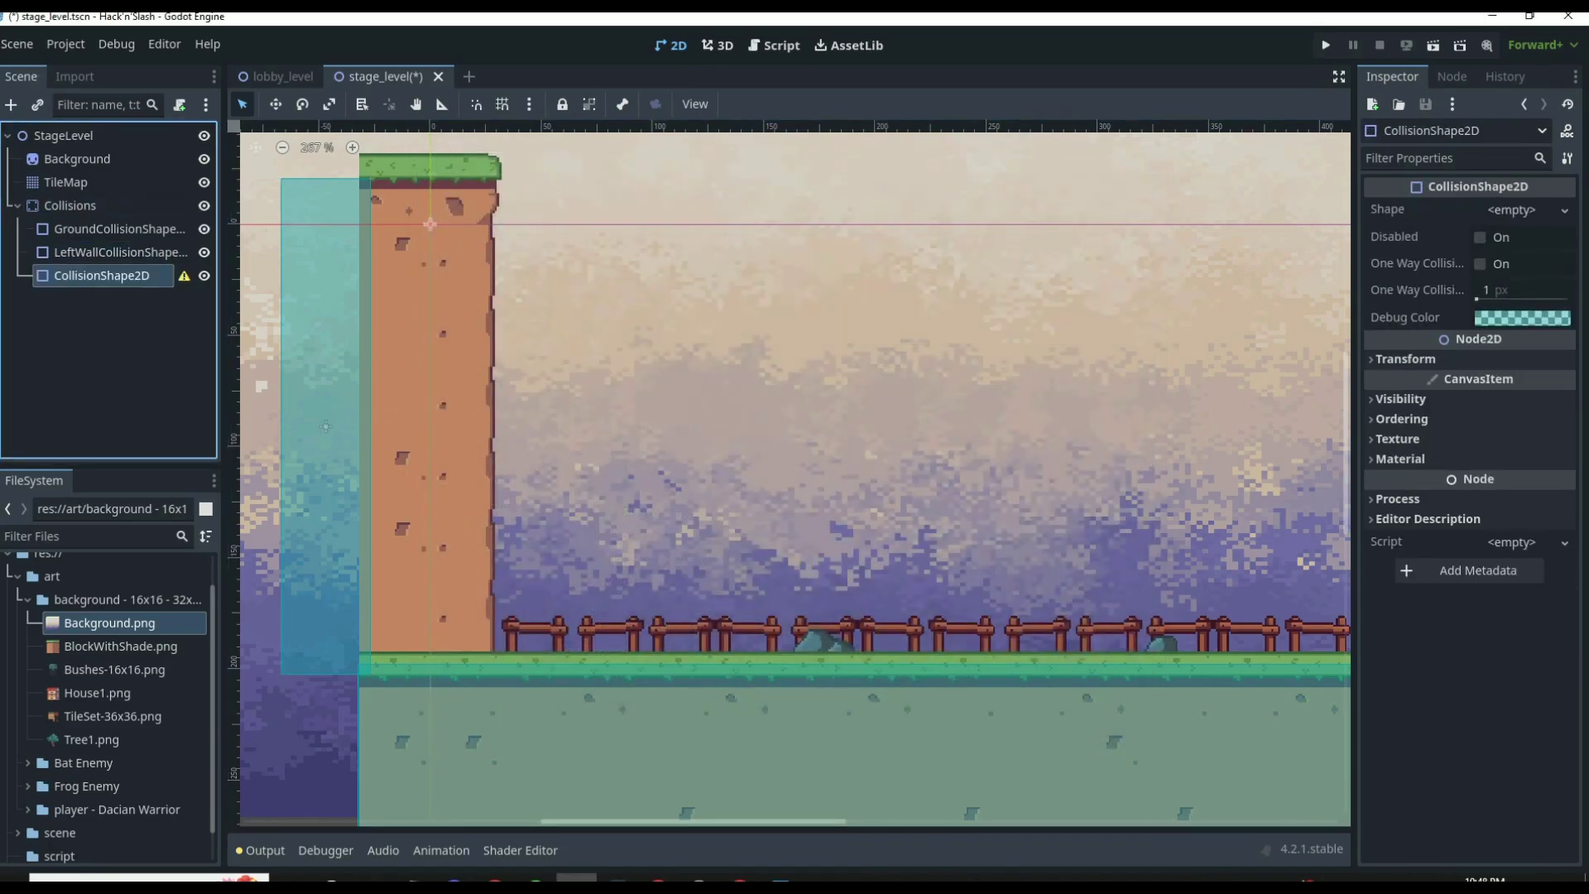
click(1523, 210)
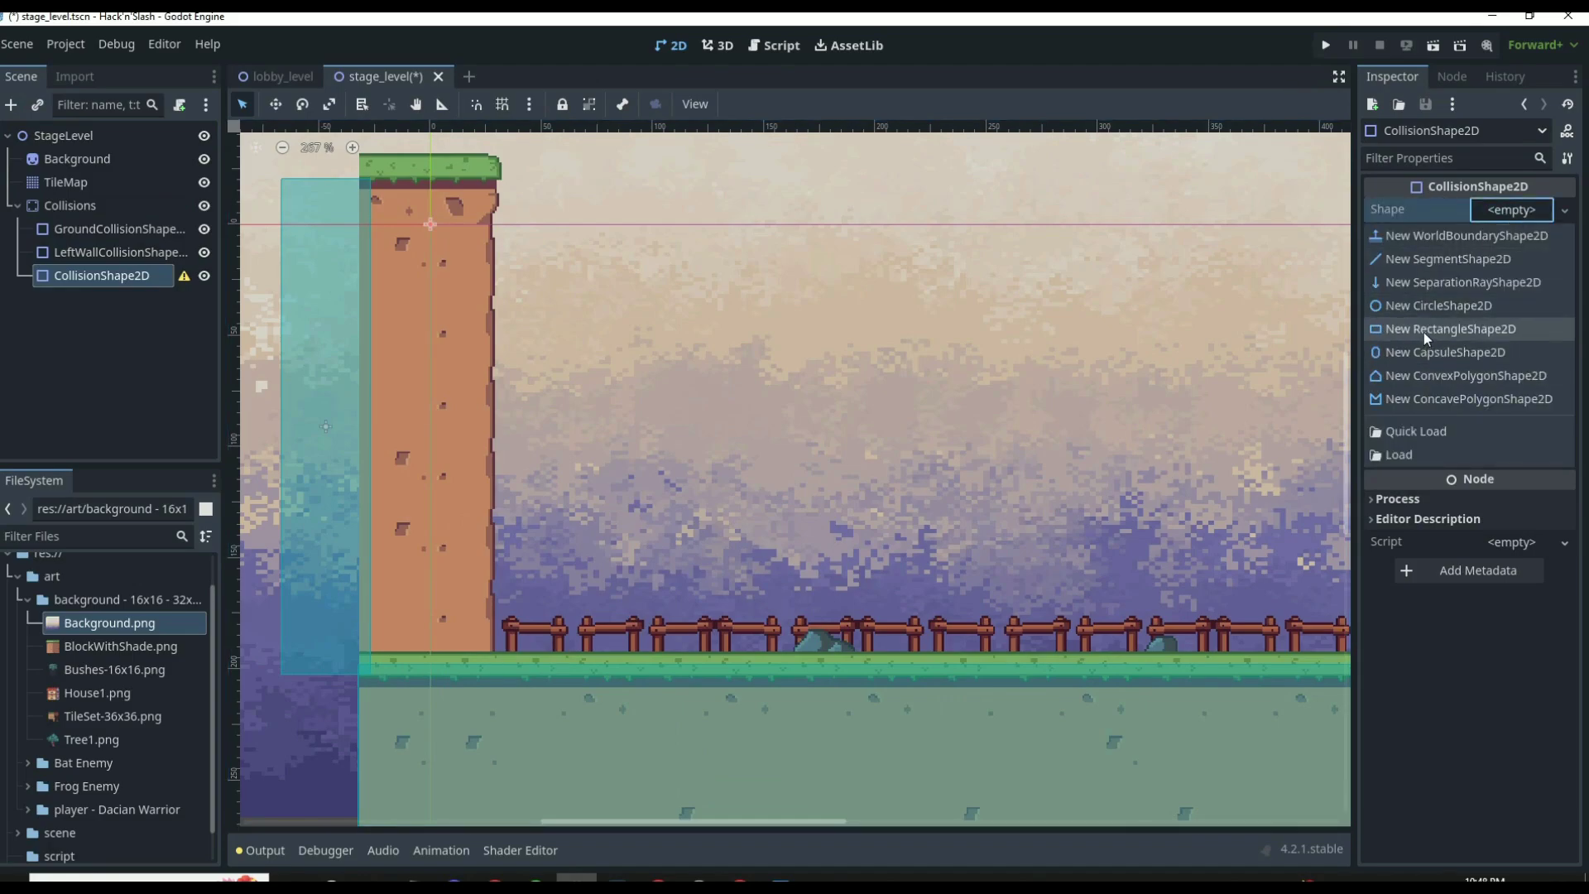
click(1481, 335)
scroll(831, 282, down, 3)
scroll(565, 276, down, 3)
Step: Move the rectangle to the level's right end and shape it into a tall, thin wall
drag(565, 259, 683, 392)
drag(617, 321, 1245, 419)
scroll(1131, 420, down, 8)
scroll(1316, 434, up, 7)
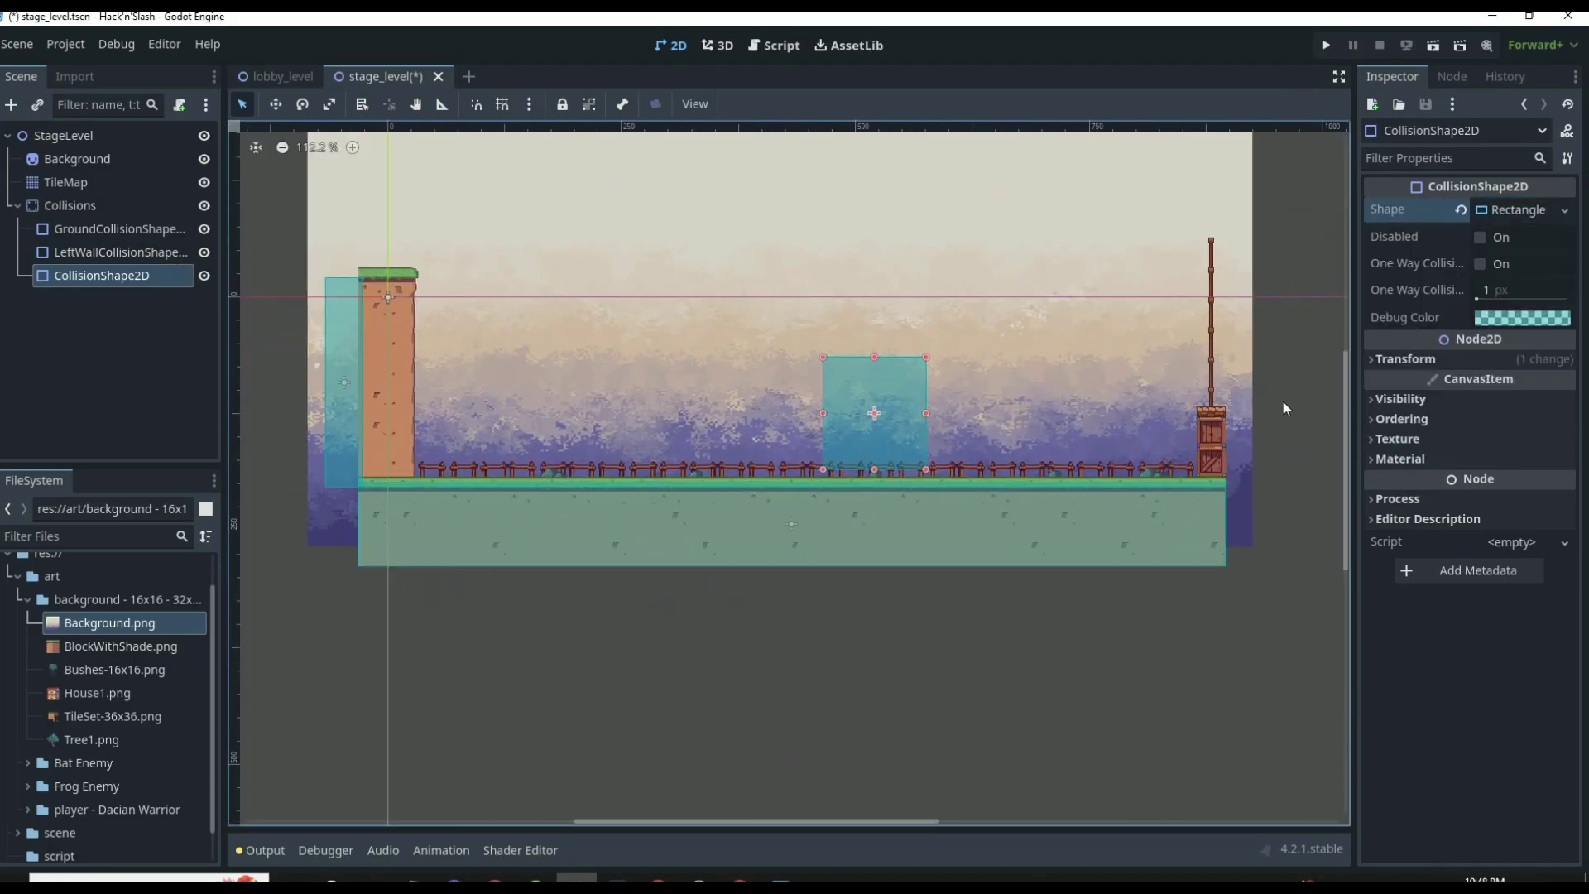
drag(796, 443, 1292, 468)
scroll(1209, 494, up, 5)
scroll(1238, 482, down, 6)
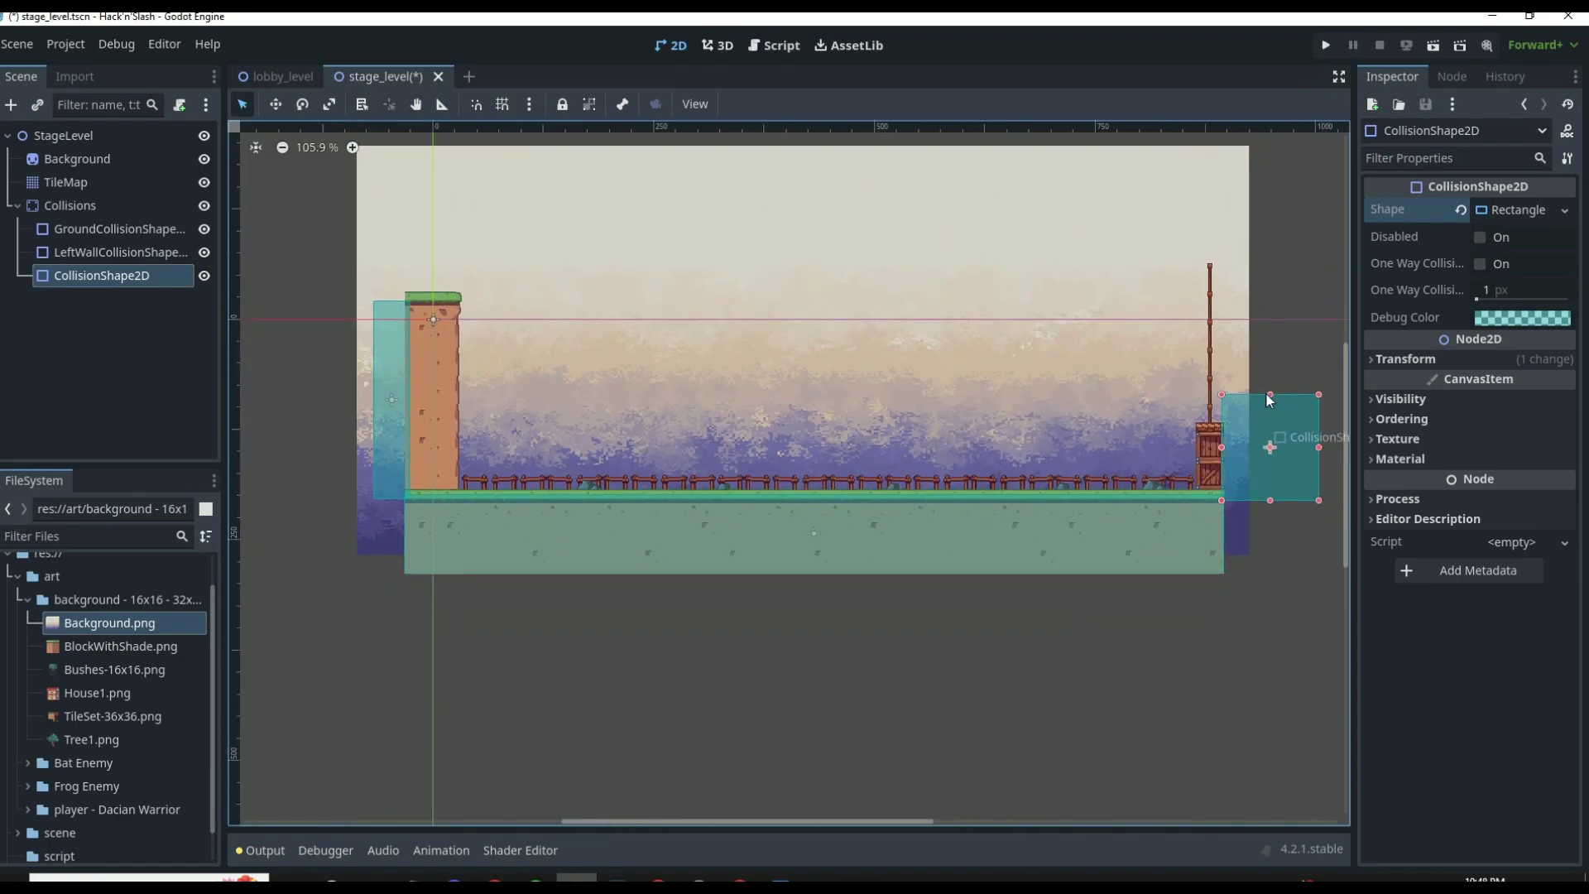
drag(1271, 396, 1260, 283)
drag(1326, 396, 1248, 387)
Step: Rename it RightWallCollisionShape2D and save stage_level.tscn
double_click(115, 278)
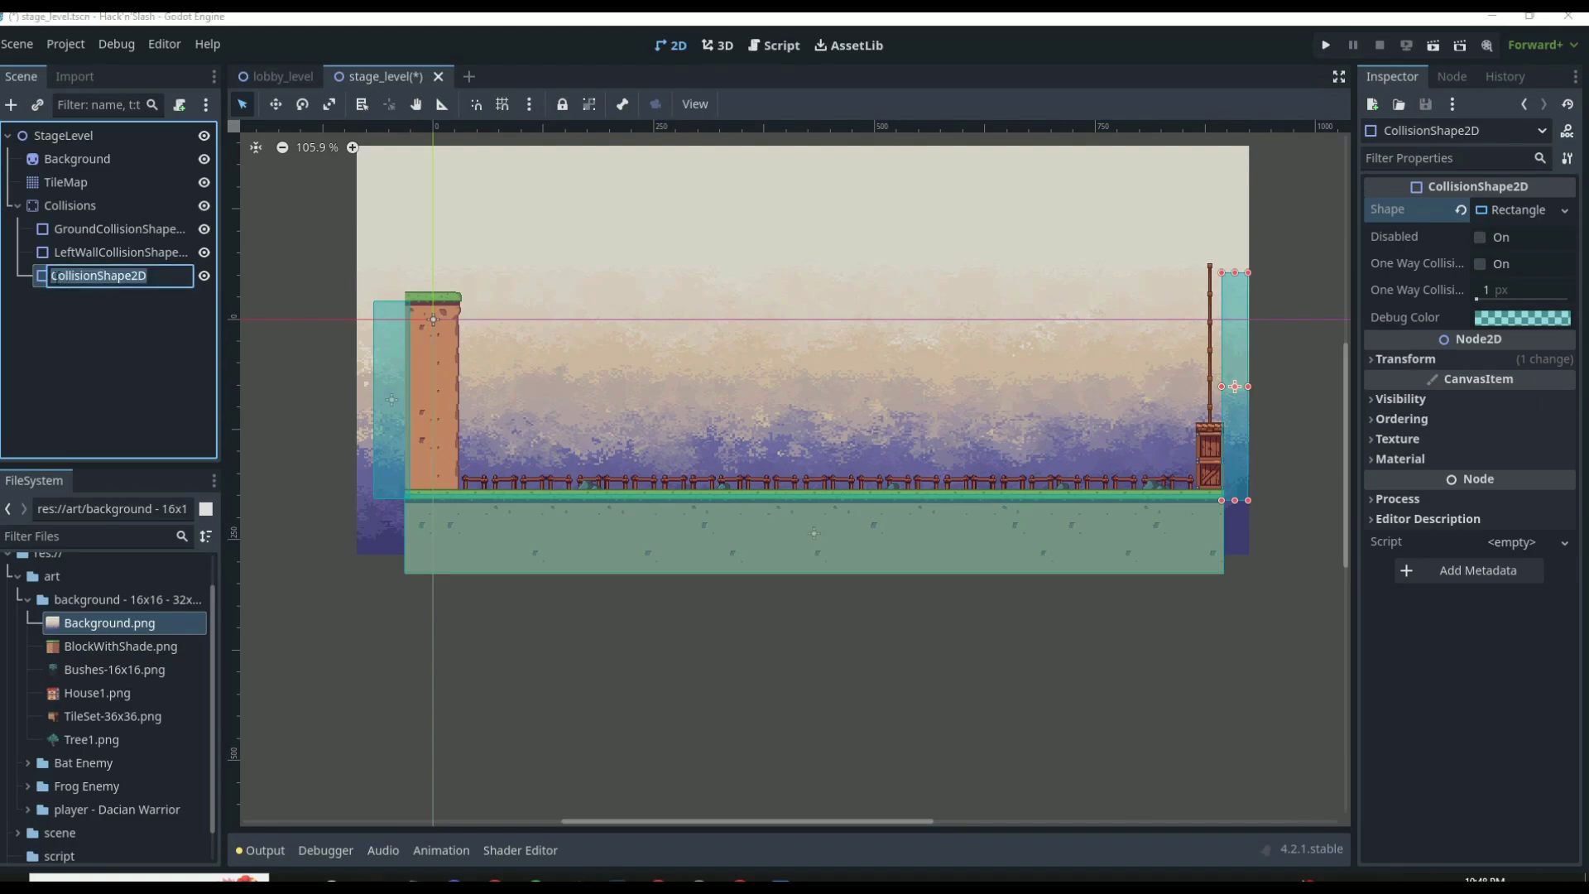
key(Home)
text(RightWall)
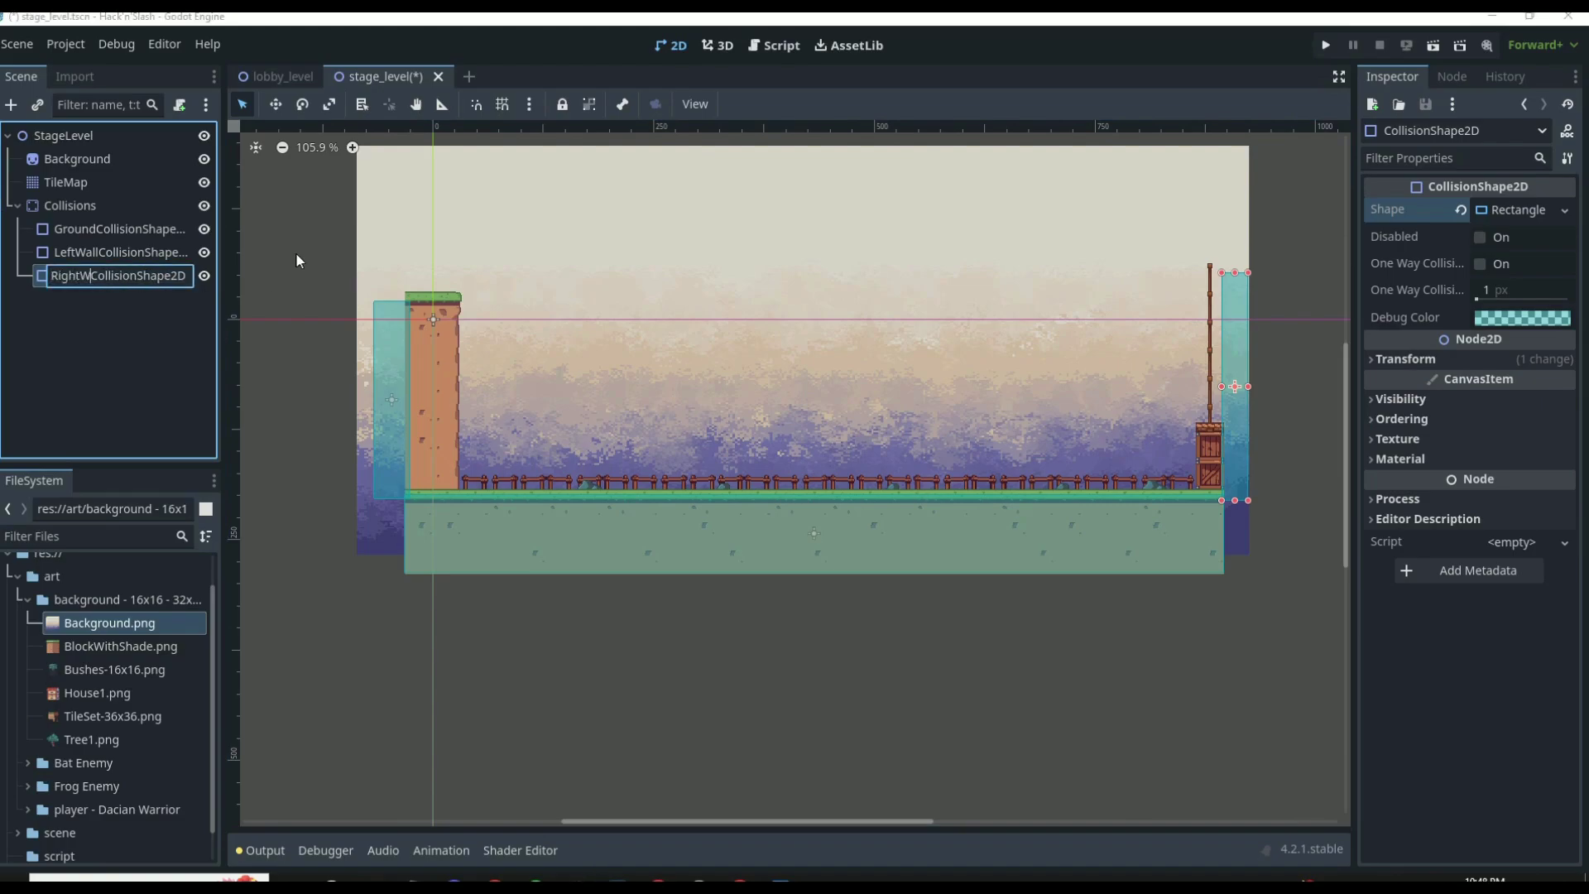
key(Return)
key(ctrl+s)
scroll(965, 546, down, 3)
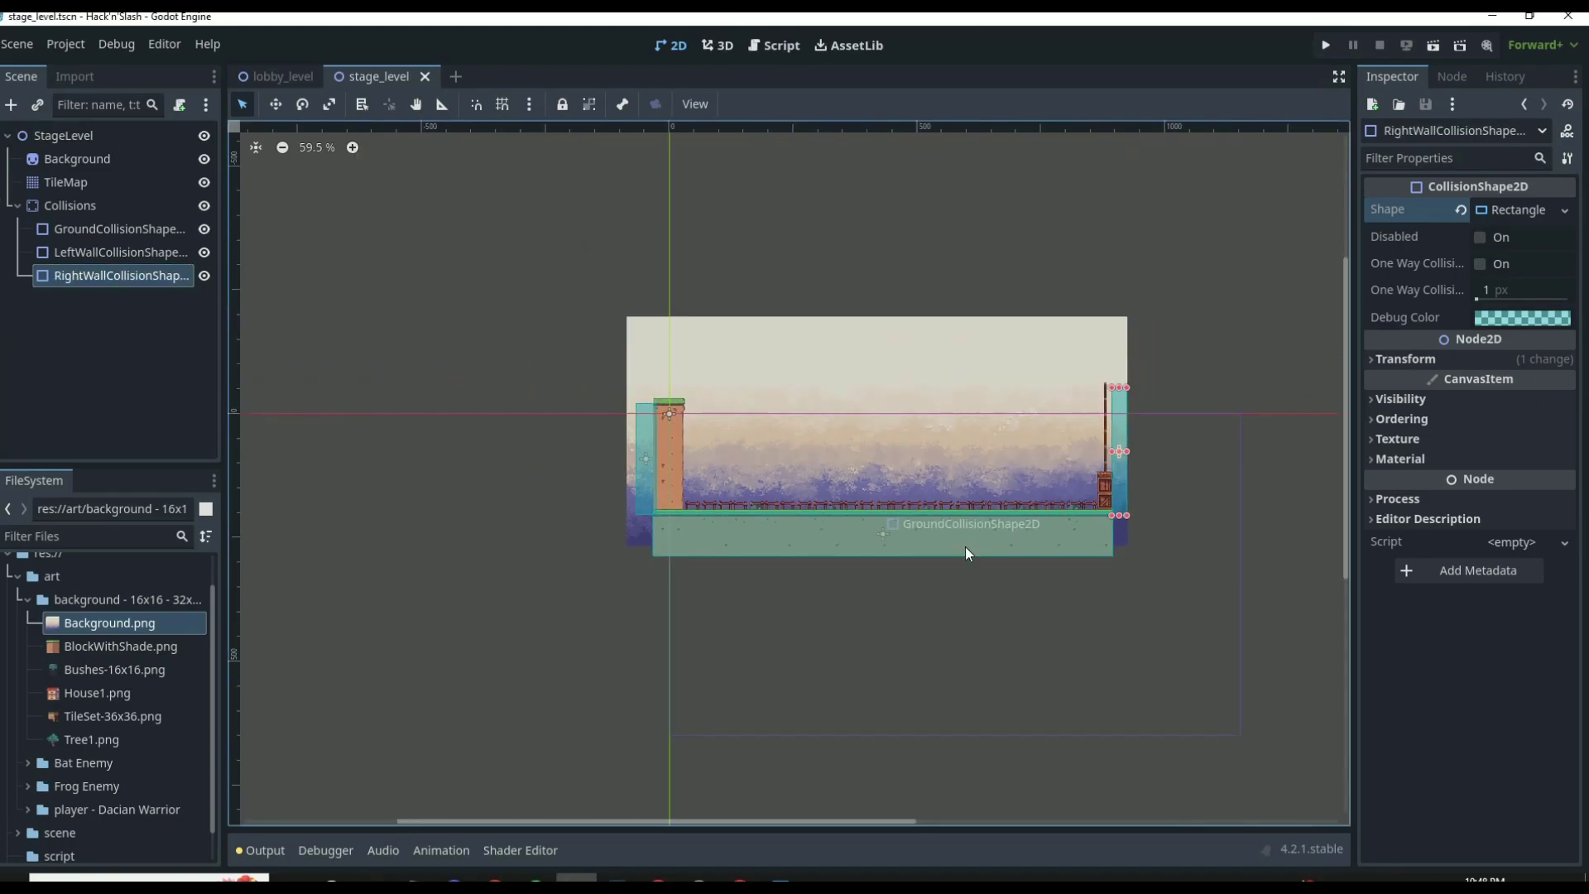
click(921, 572)
scroll(921, 571, up, 3)
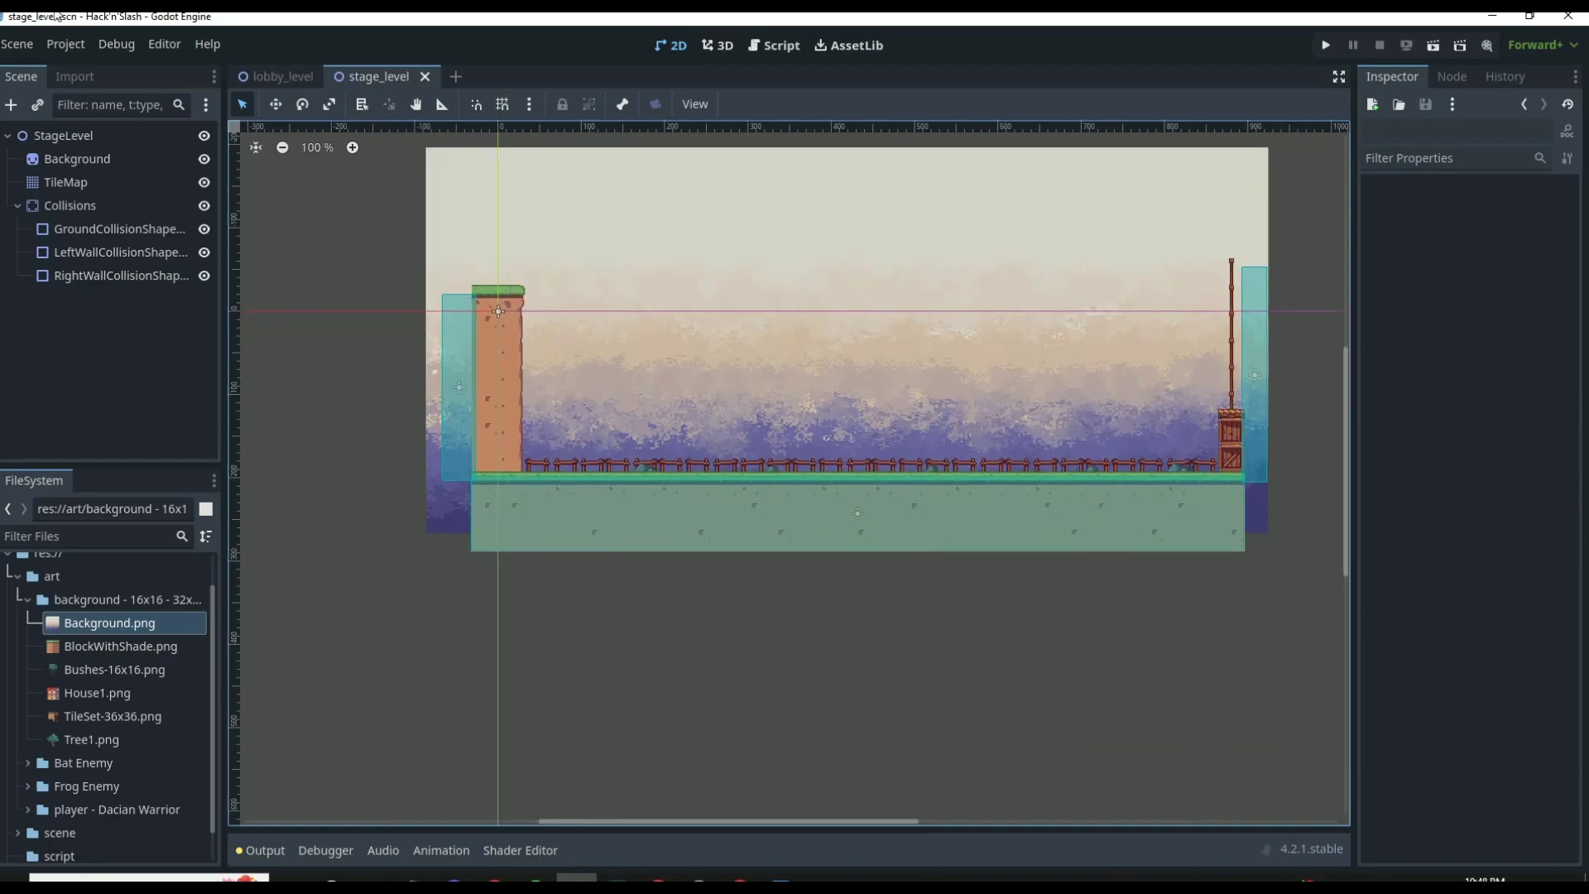
Step: In lobby_level, add a StaticBody2D under LobbyLevel and rename it Collisions
click(278, 76)
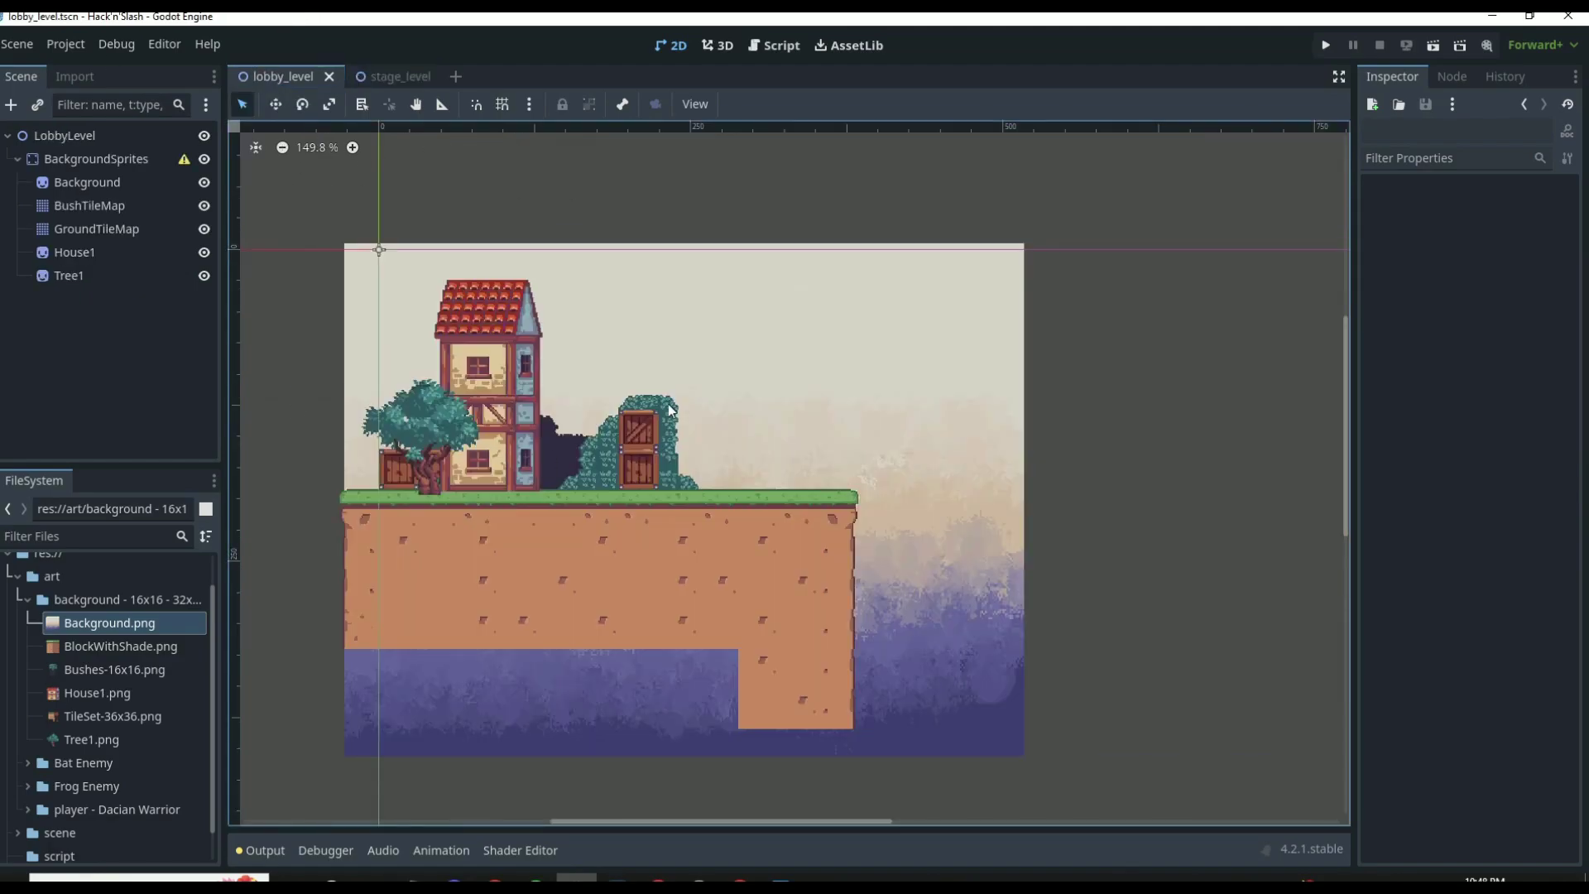
scroll(589, 450, down, 5)
scroll(594, 450, up, 5)
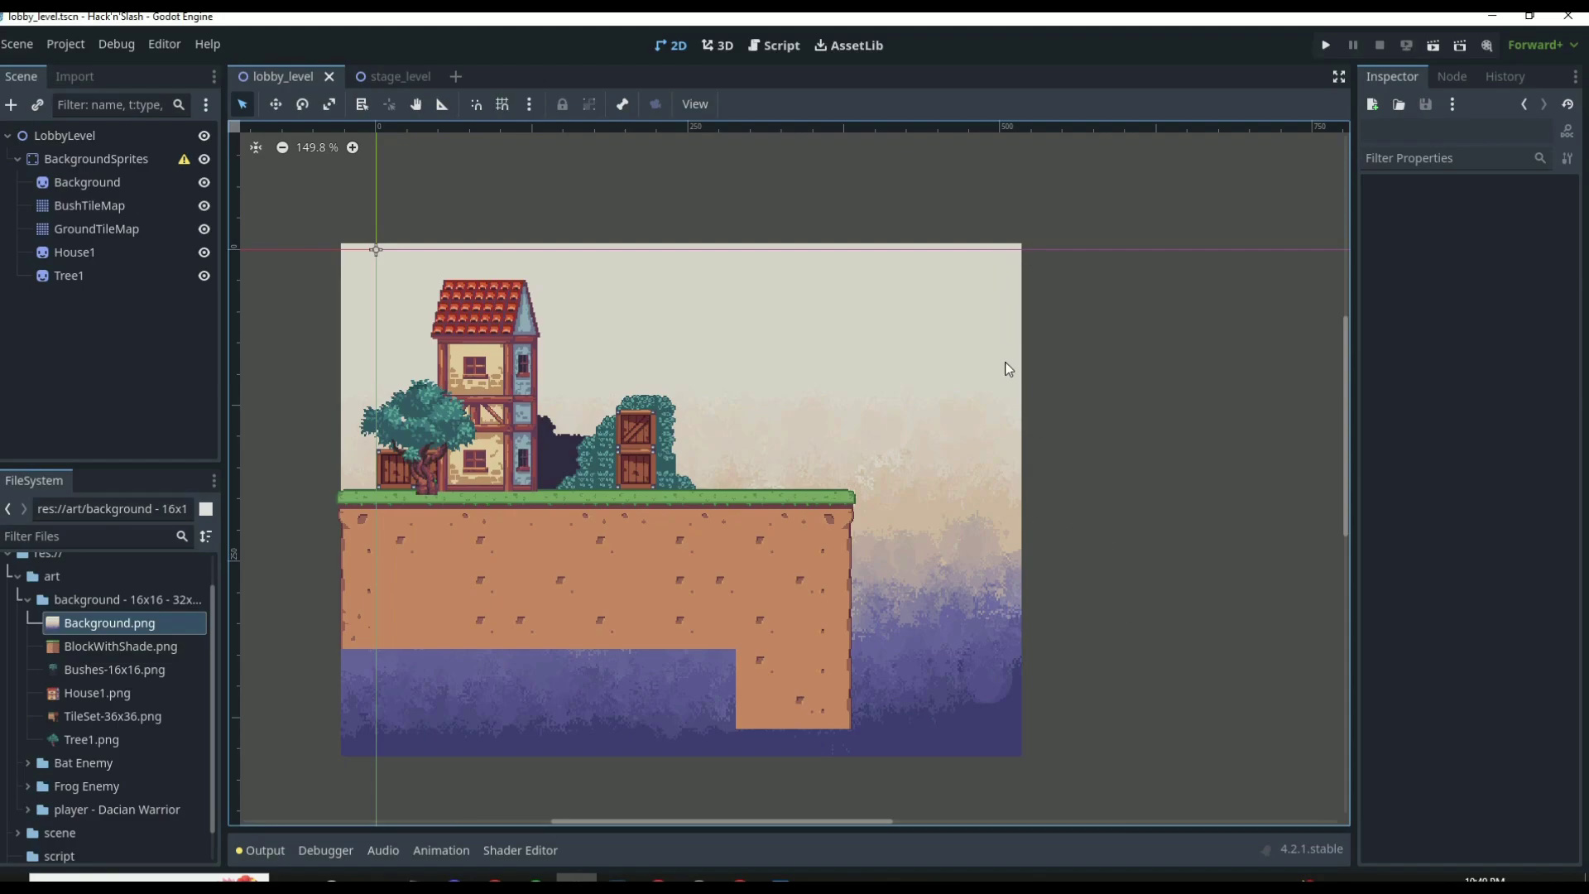
click(81, 138)
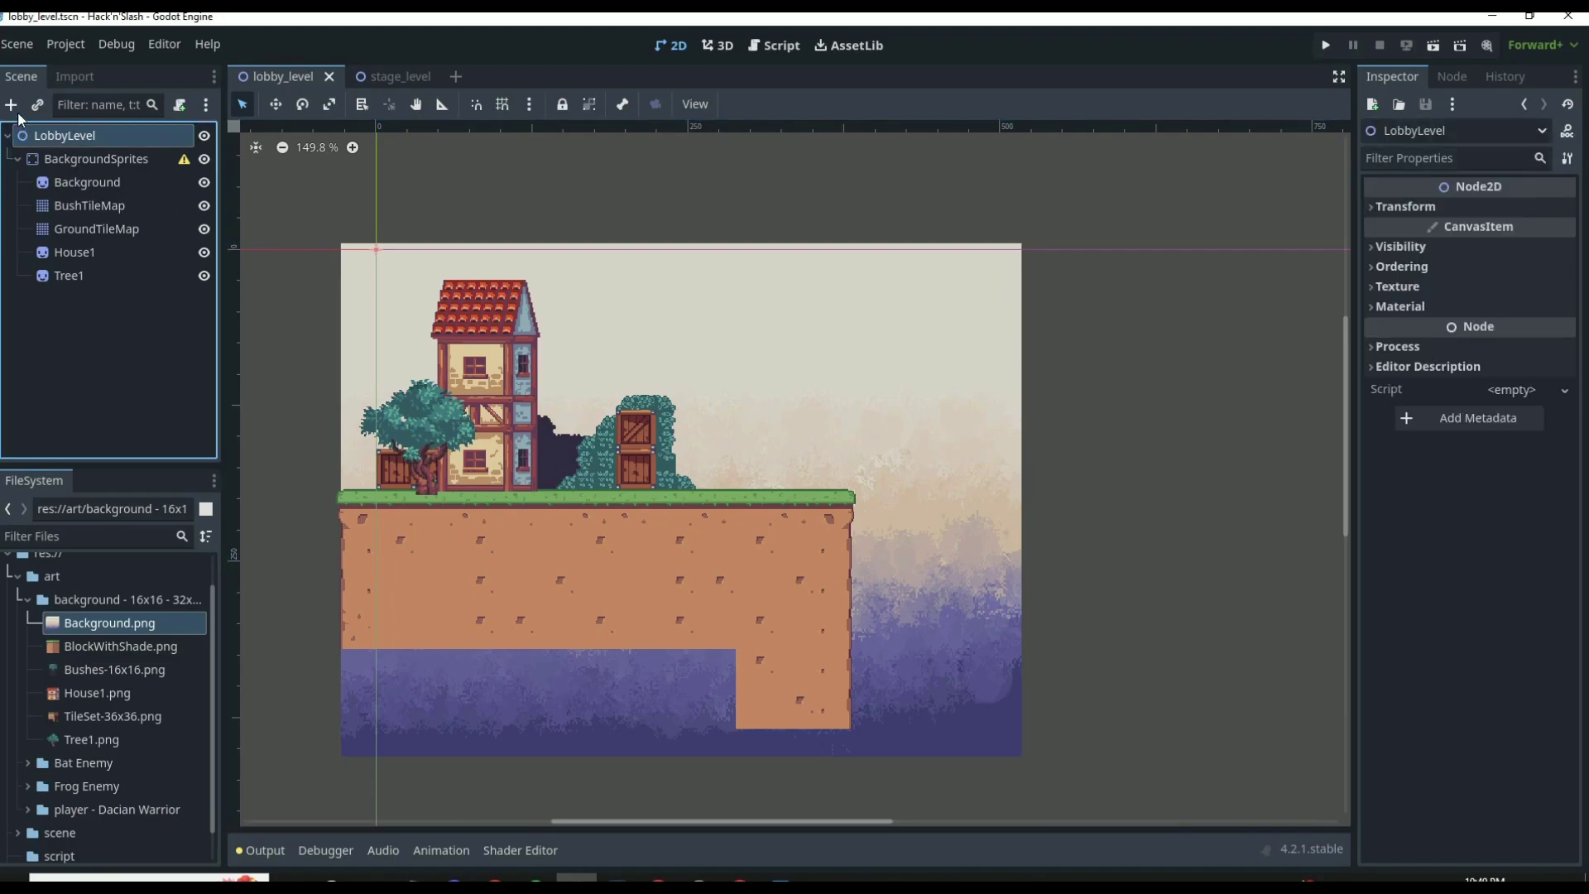
click(12, 104)
text(static)
key(Return)
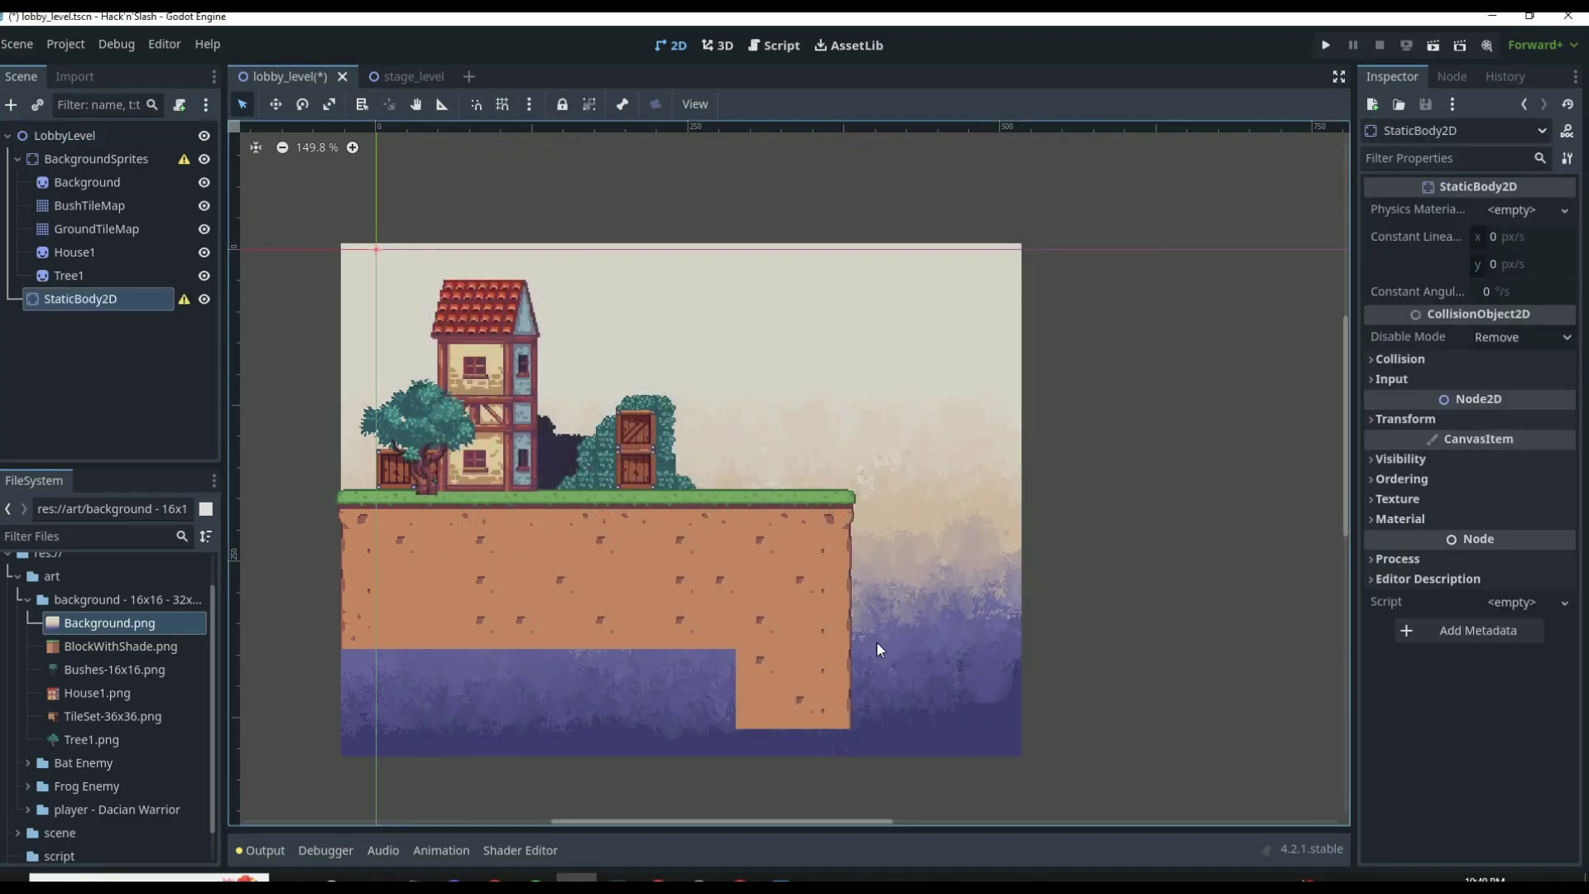
double_click(128, 302)
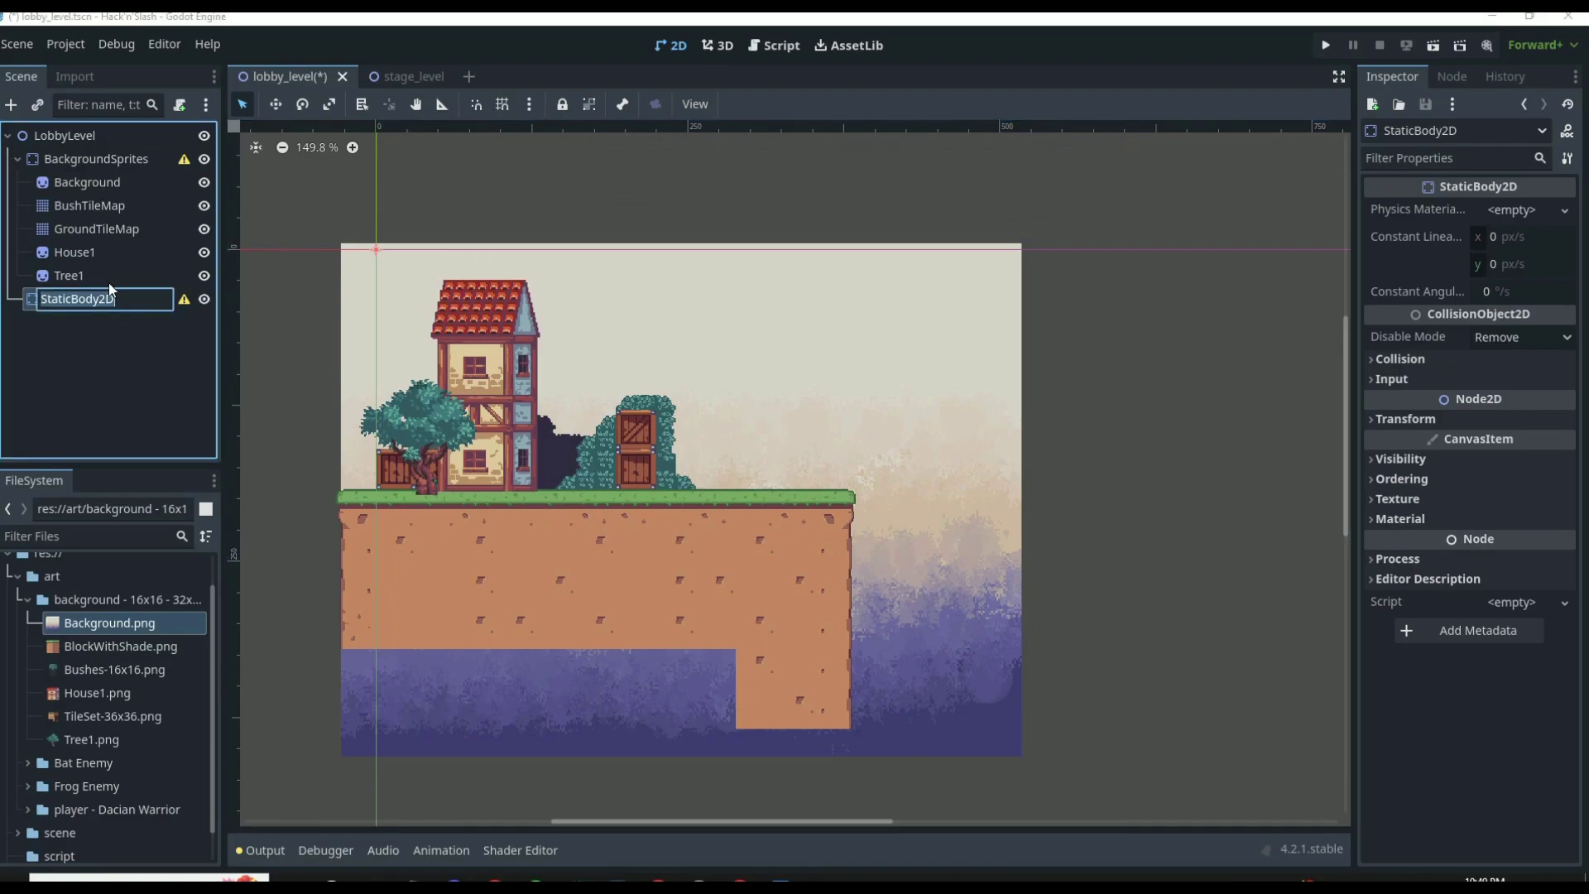
text(Collisions)
key(Return)
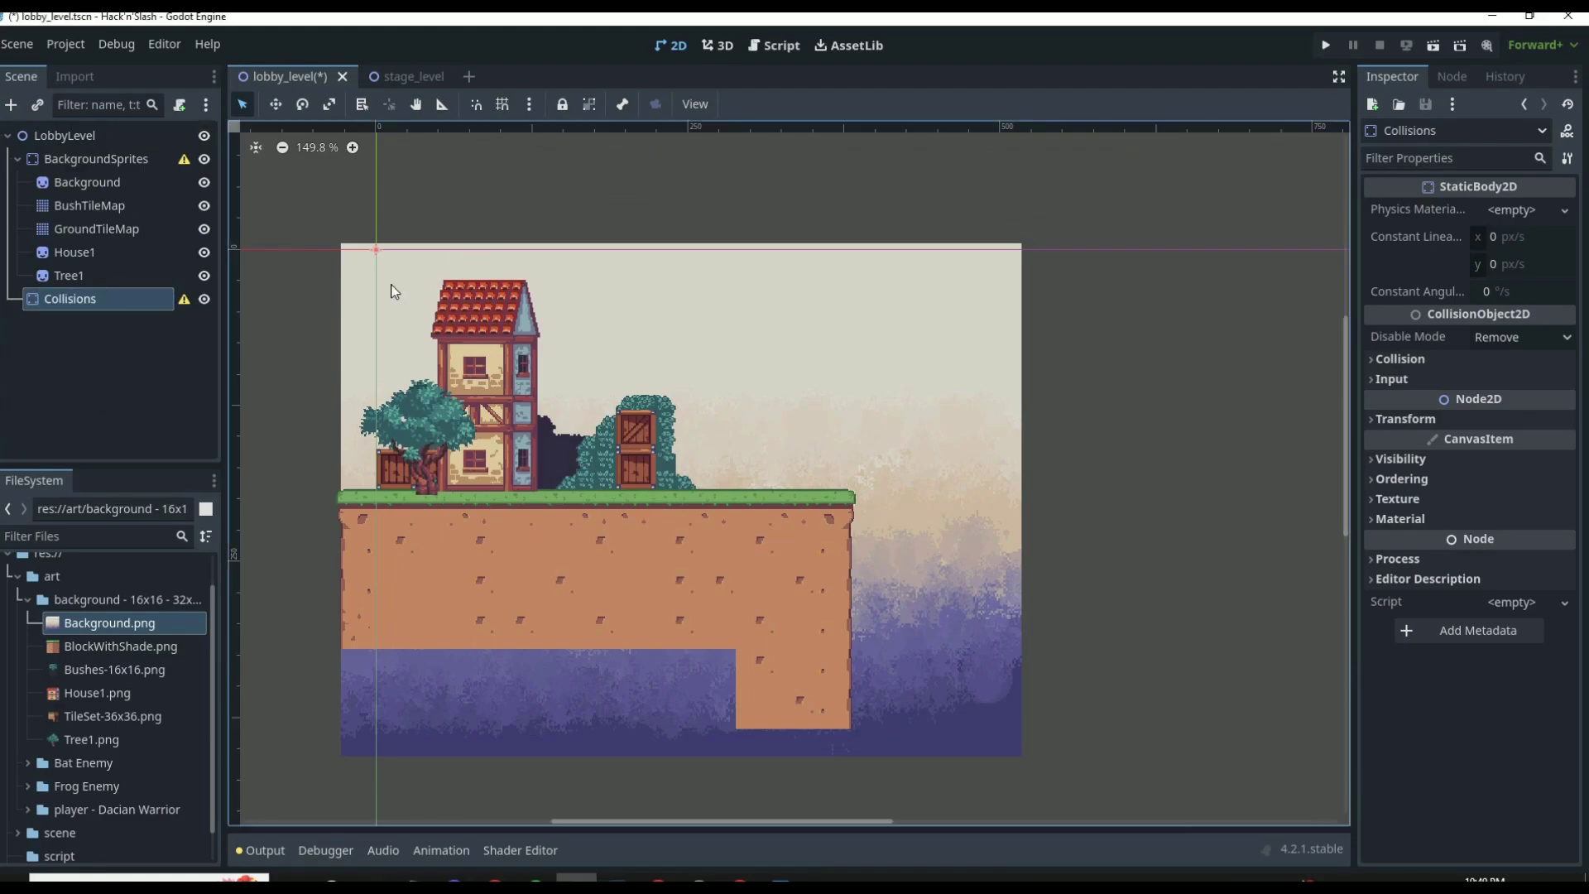
Step: Add a CollisionShape2D child under Collisions, then delete it again
scroll(393, 290, down, 1)
click(11, 104)
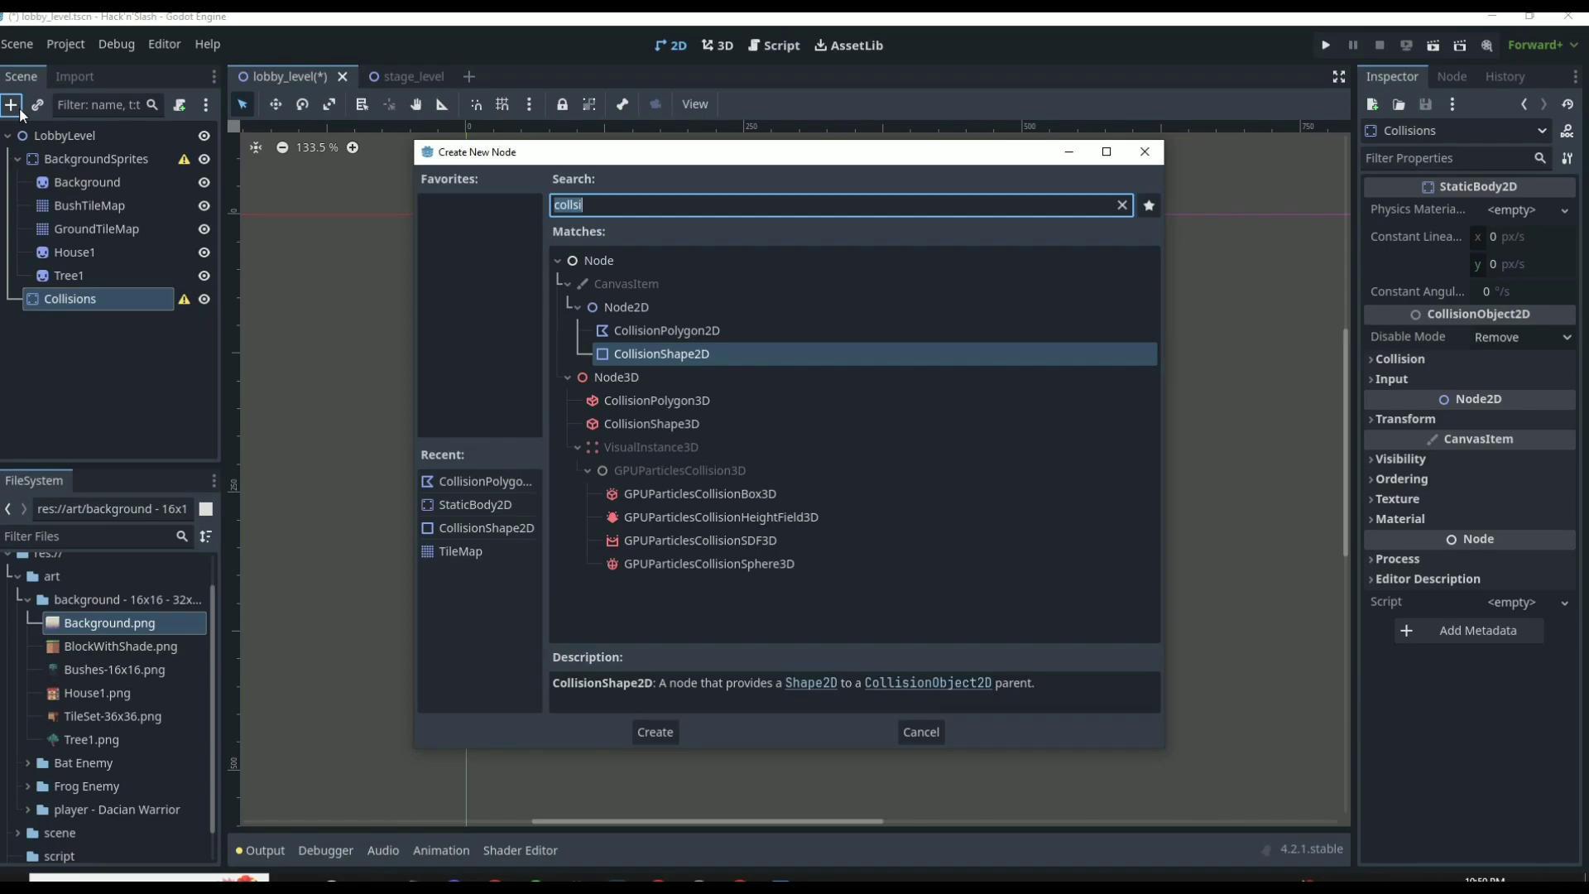
key(Return)
click(98, 323)
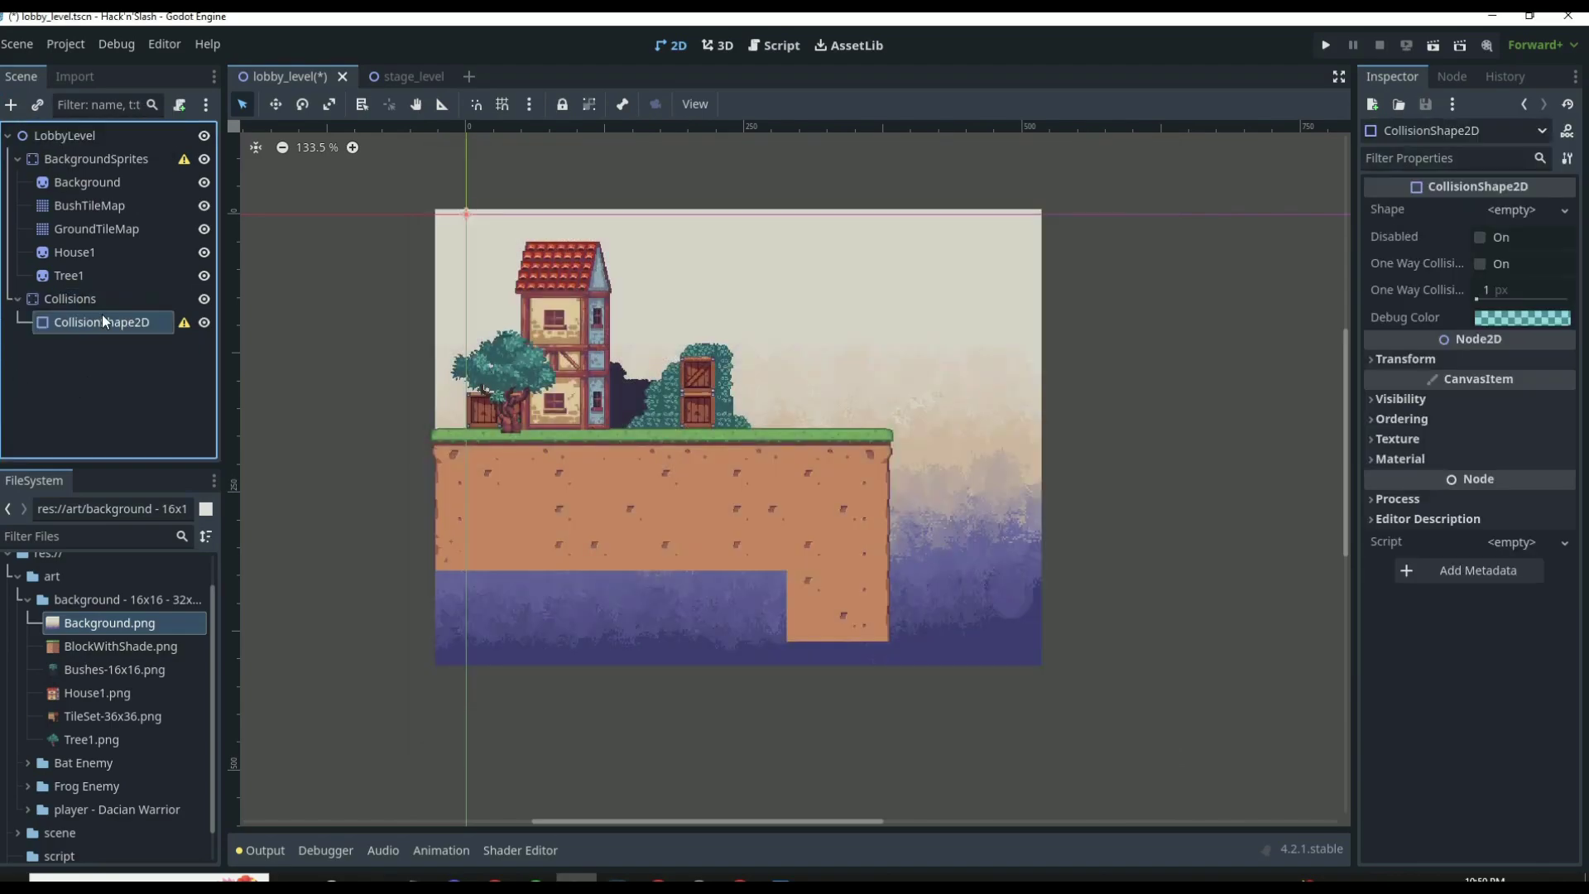
key(Delete)
click(761, 470)
click(111, 298)
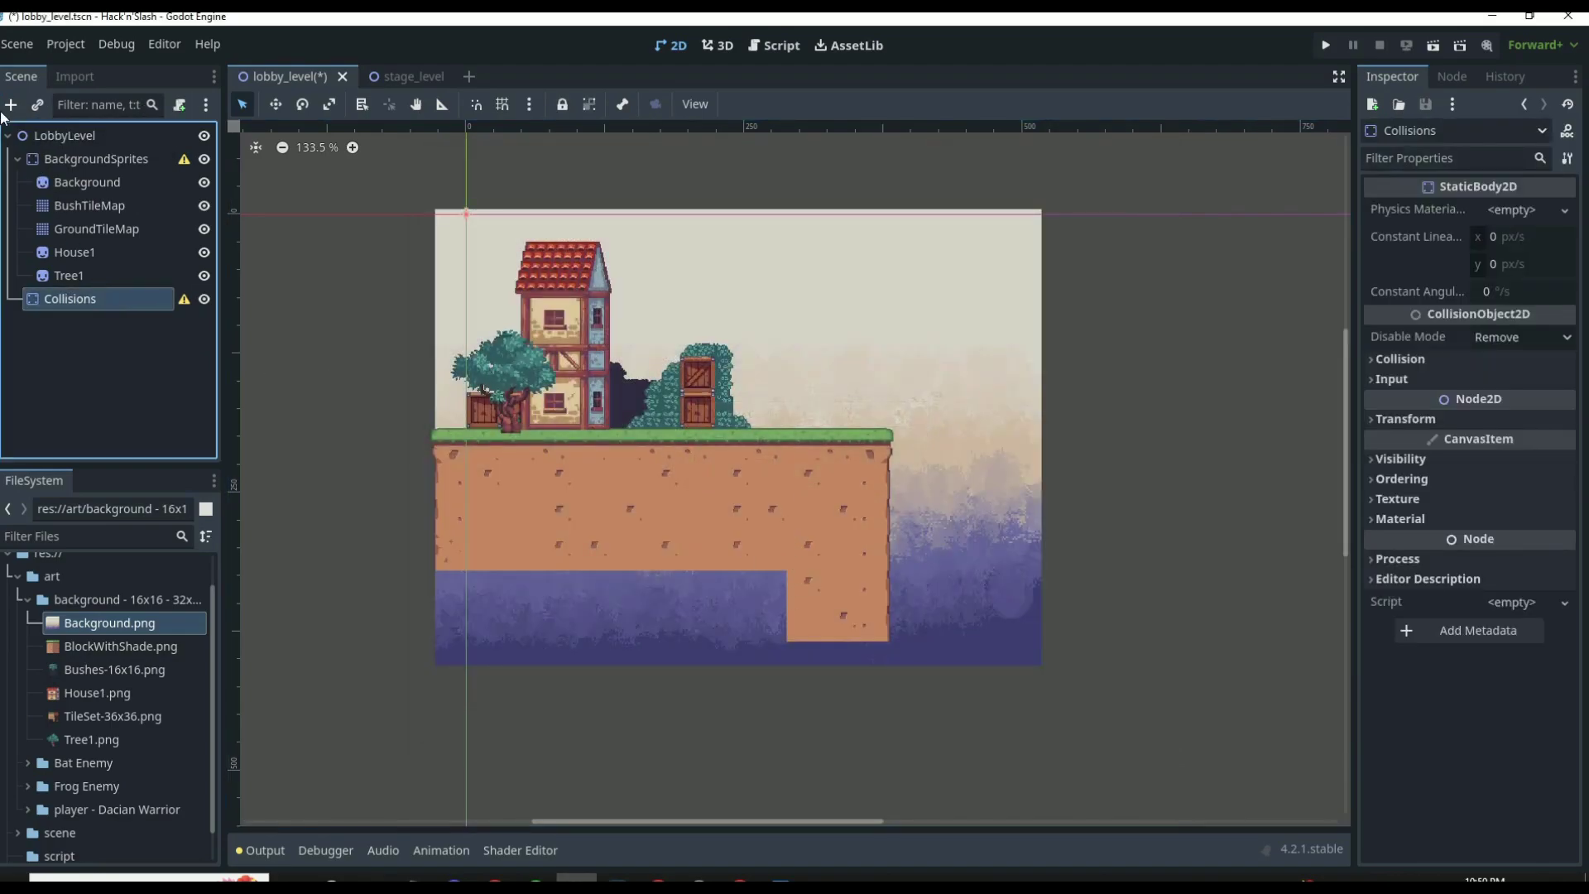
click(11, 104)
Step: Add a CollisionPolygon2D under Collisions and place points on the grass, cliff edge and lower right
double_click(676, 329)
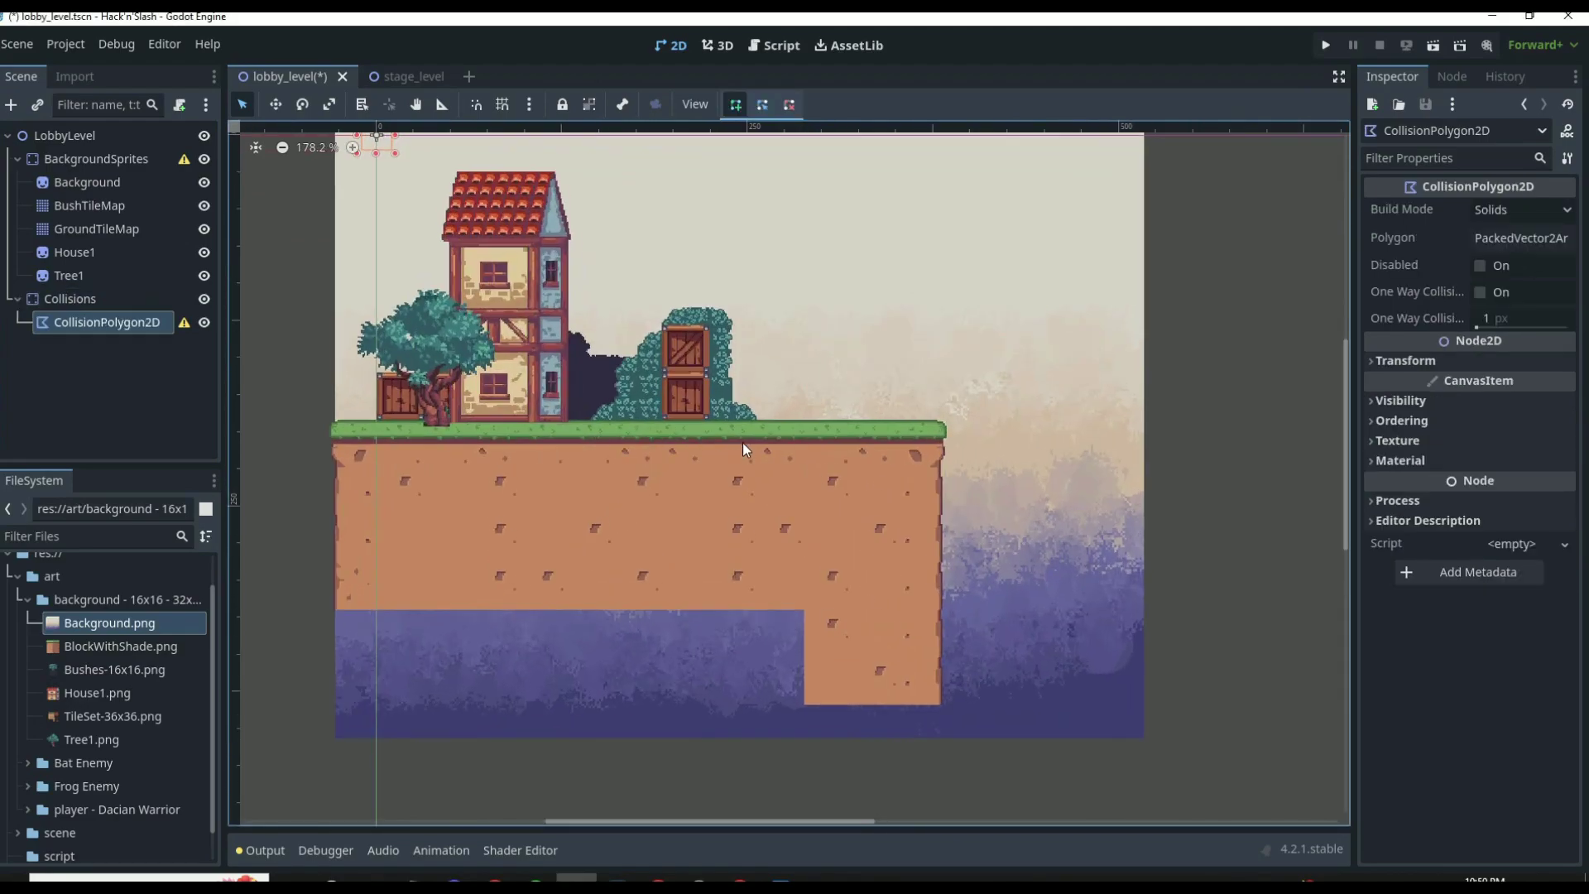
scroll(1034, 435, up, 10)
scroll(1030, 443, up, 3)
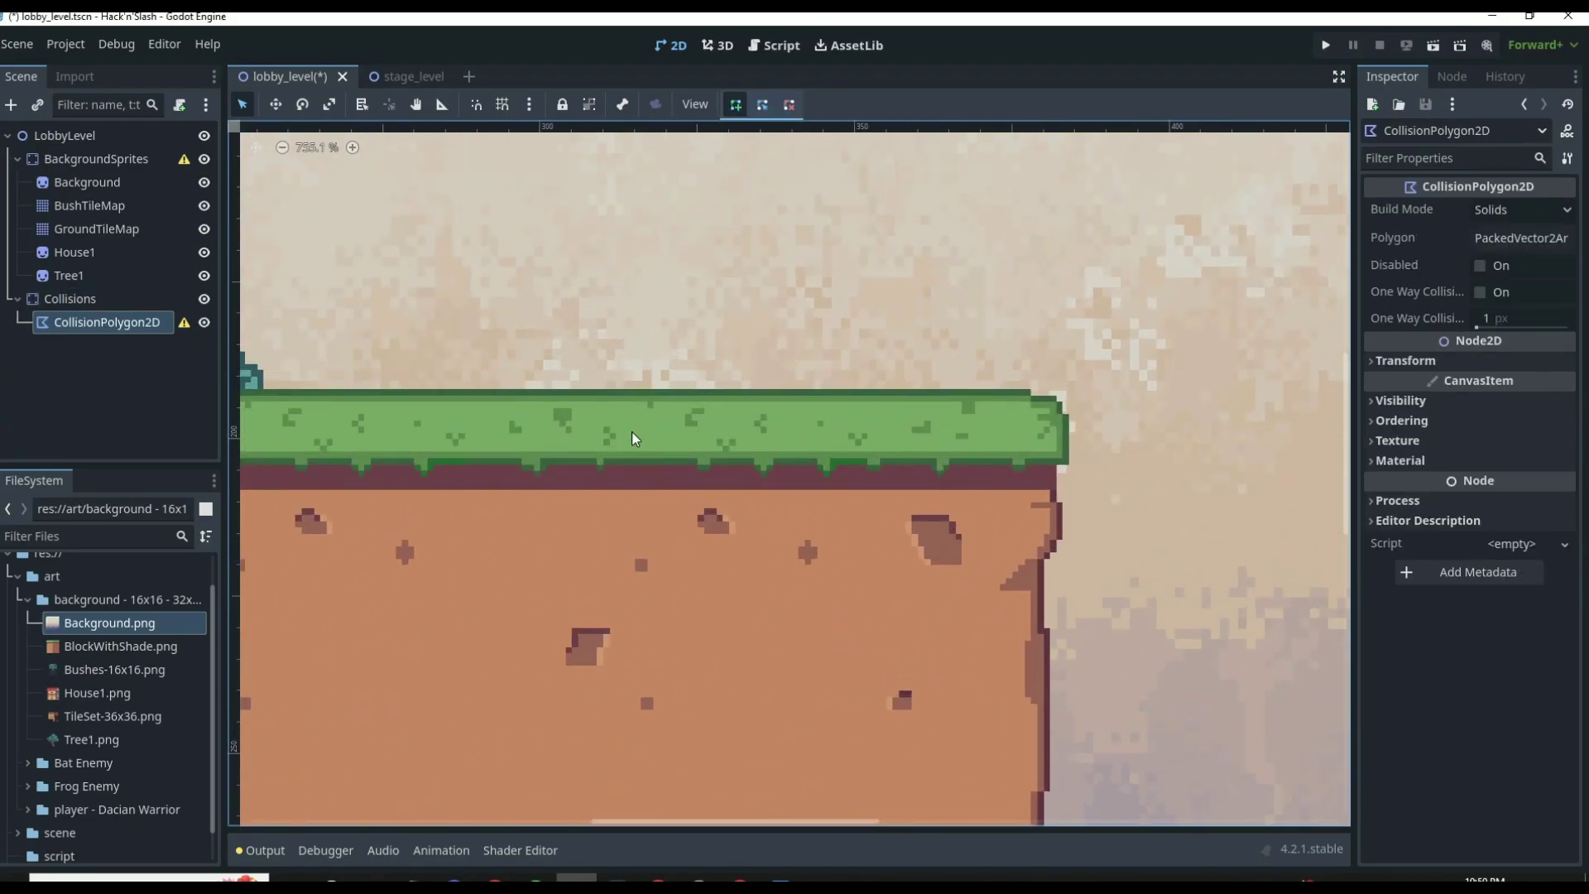
click(691, 422)
click(1042, 613)
scroll(1041, 612, down, 8)
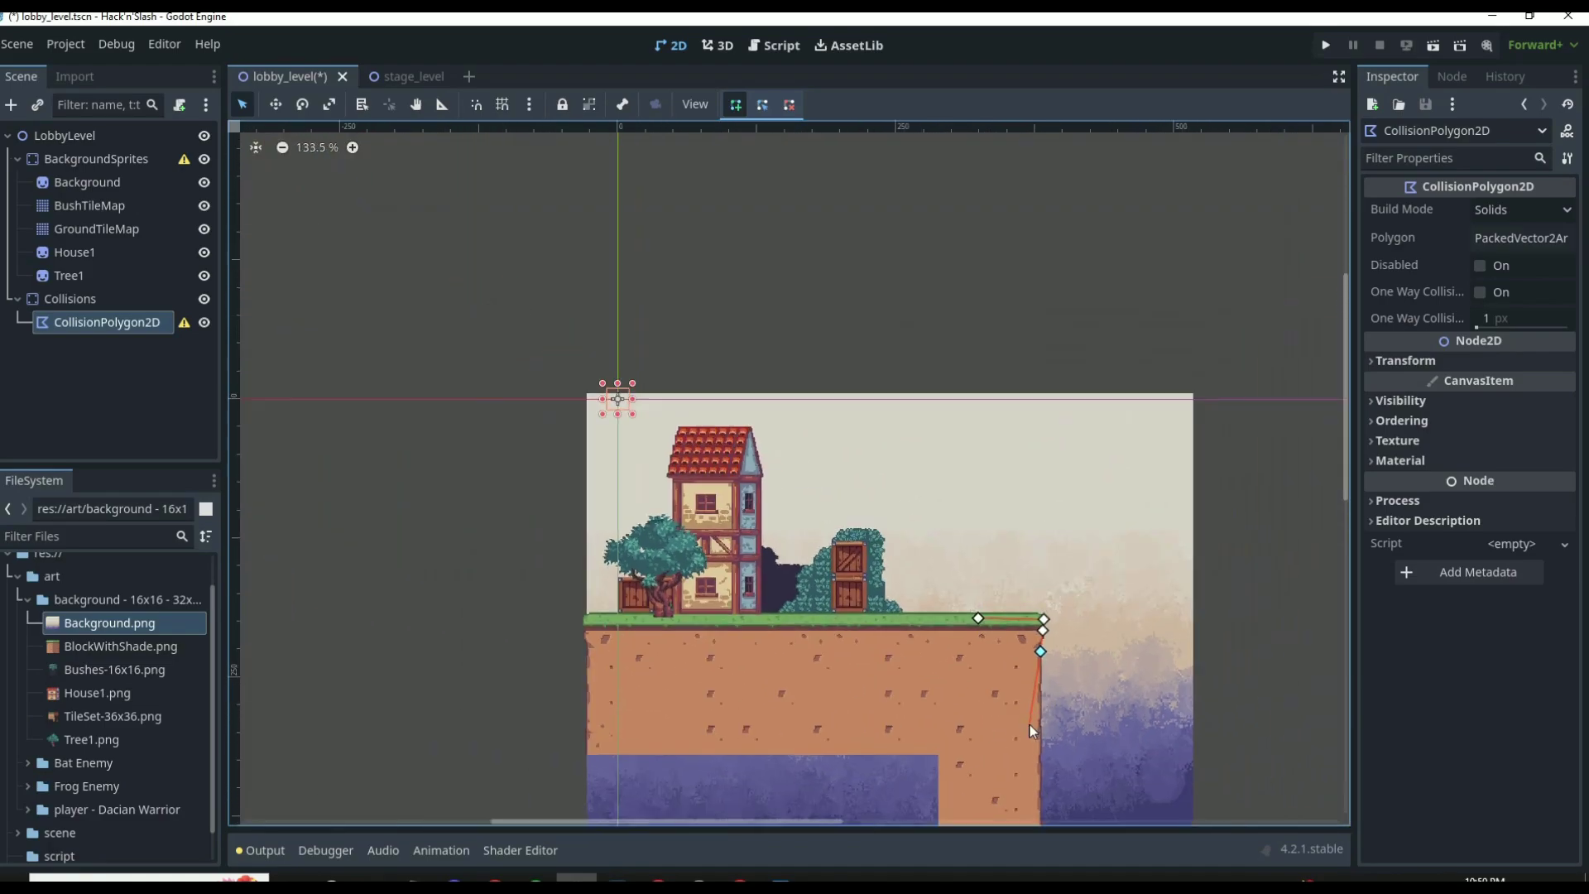
scroll(1041, 753, down, 3)
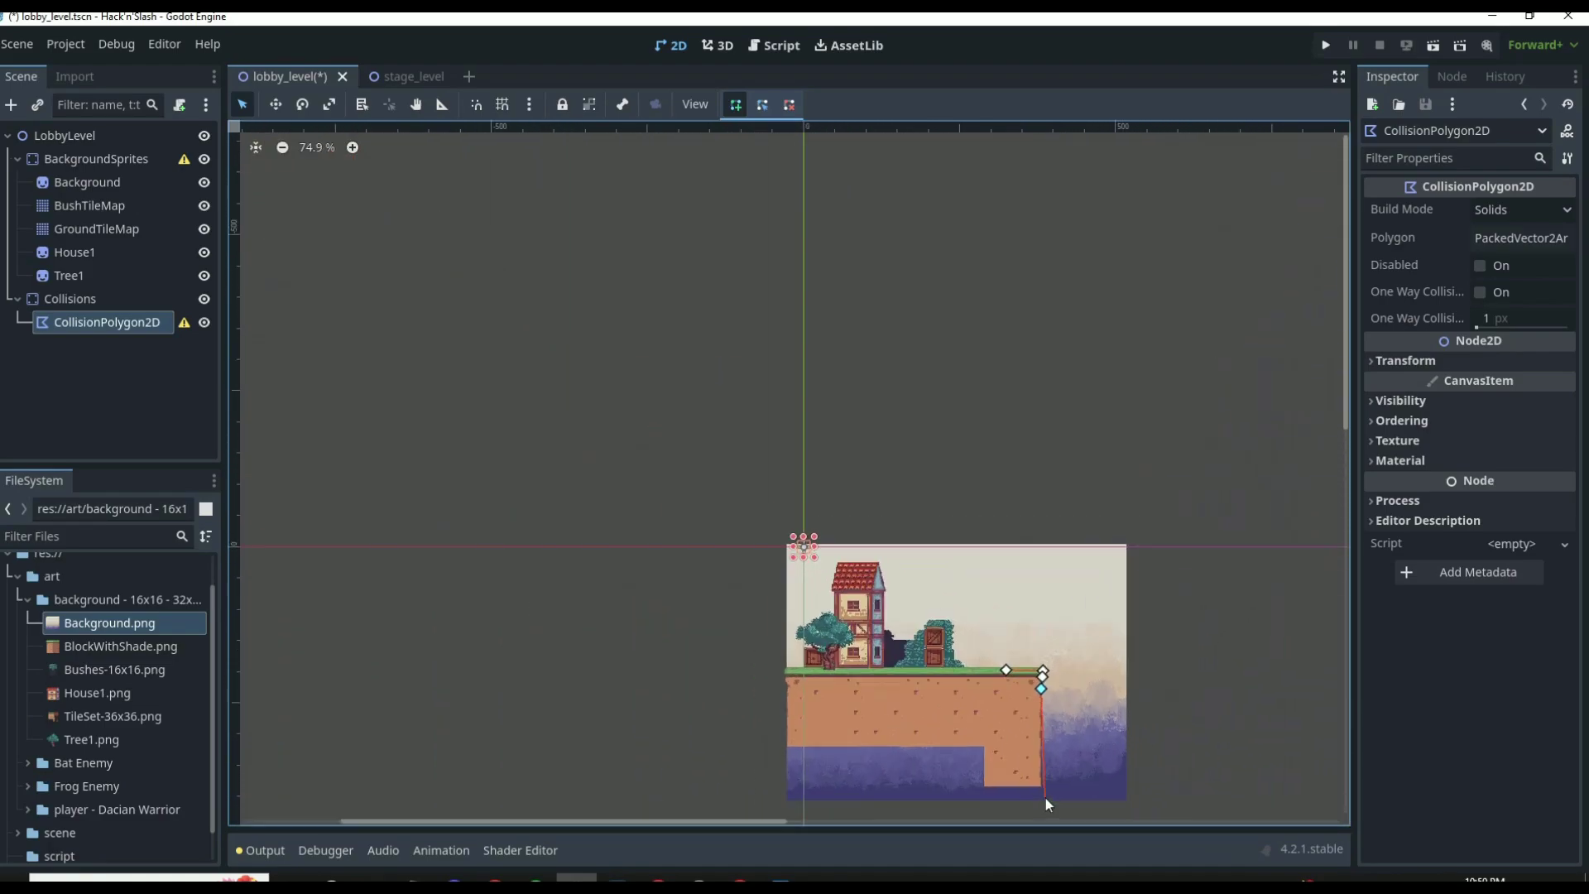
scroll(1045, 798, up, 5)
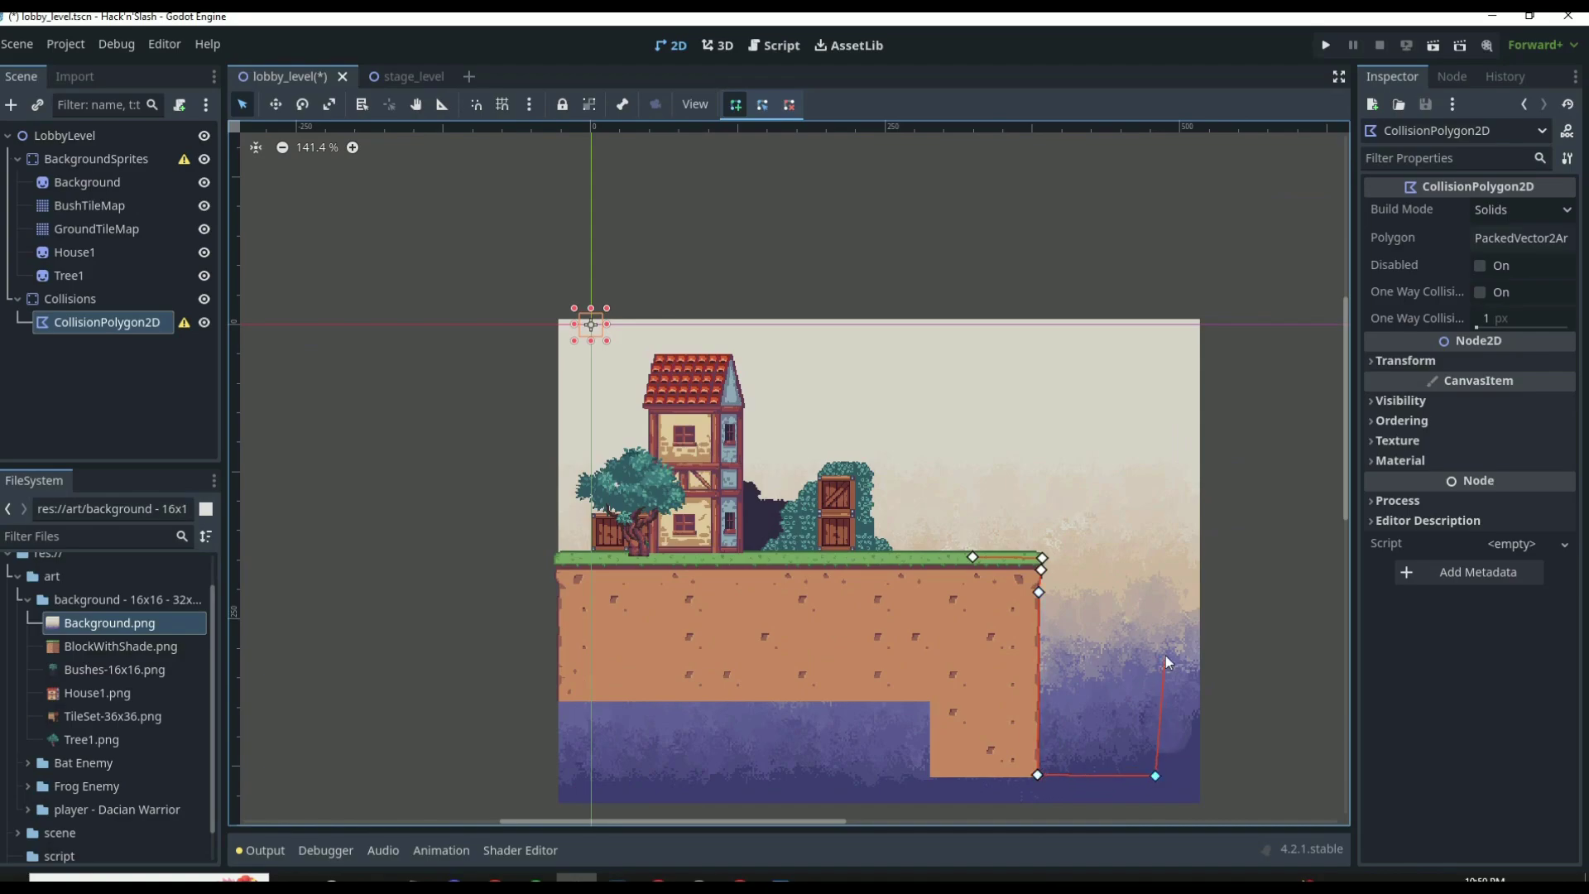
click(1172, 761)
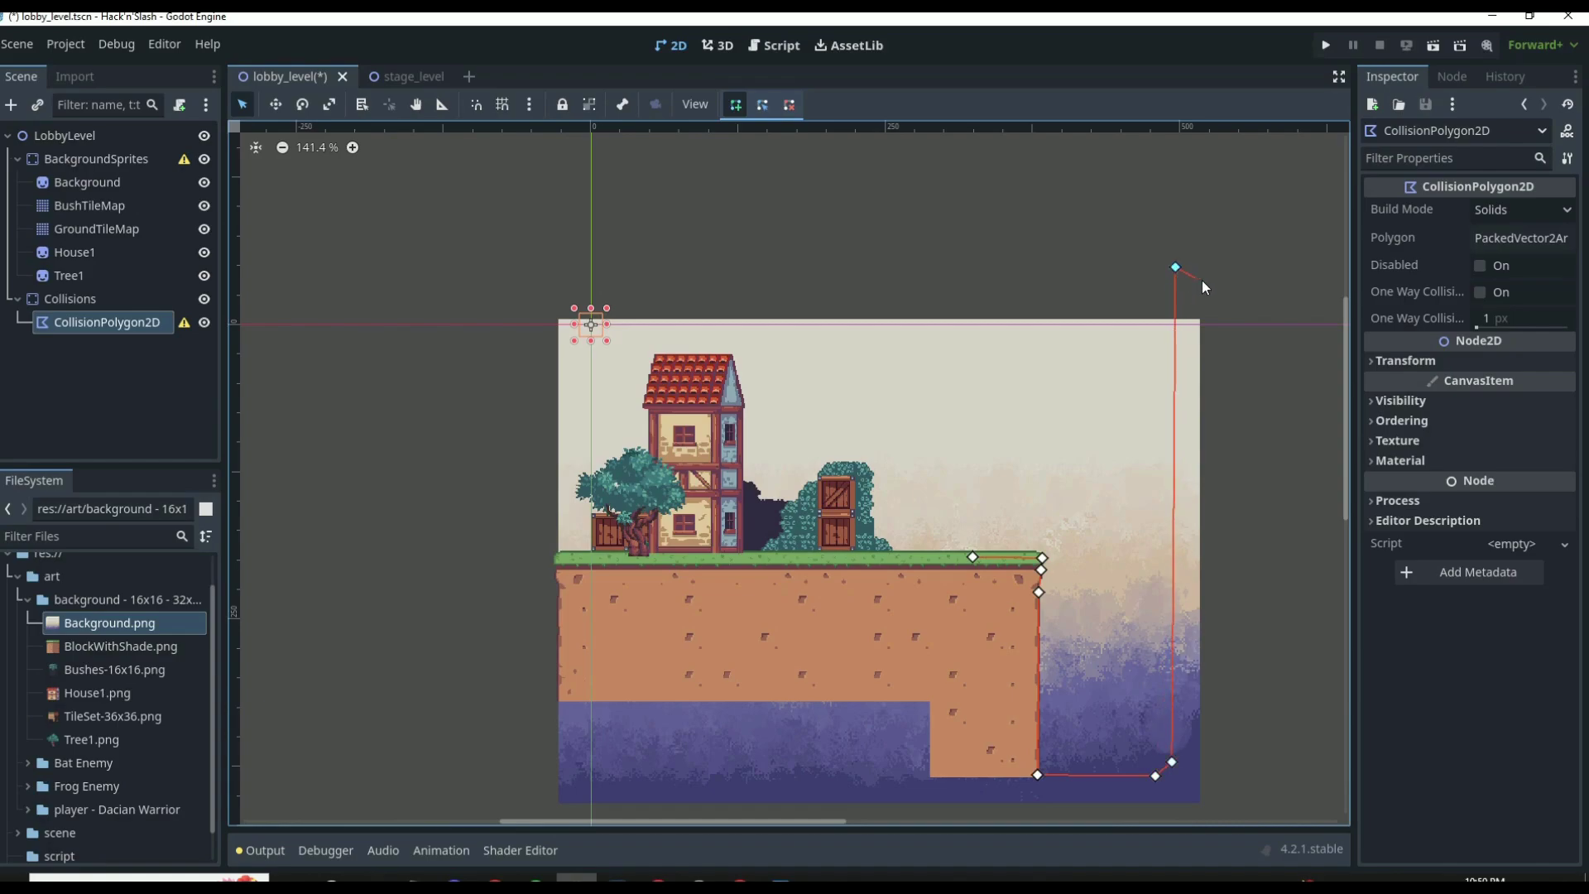
Step: Trace the right wall, bottom edge and left wall, closing the polygon on its first point
click(1225, 286)
click(1220, 804)
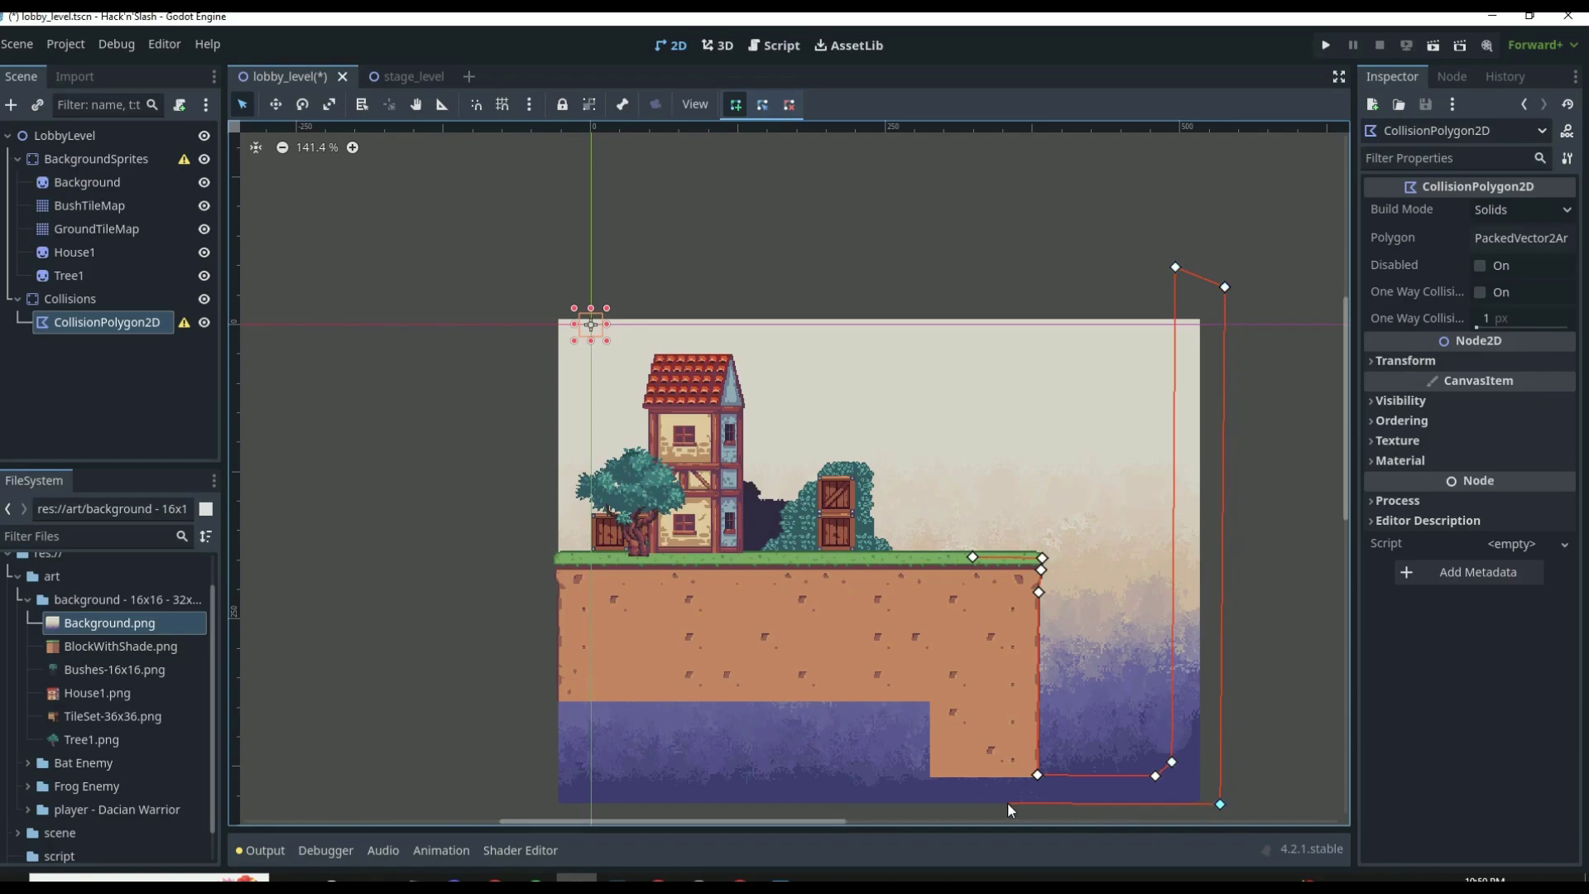
click(474, 806)
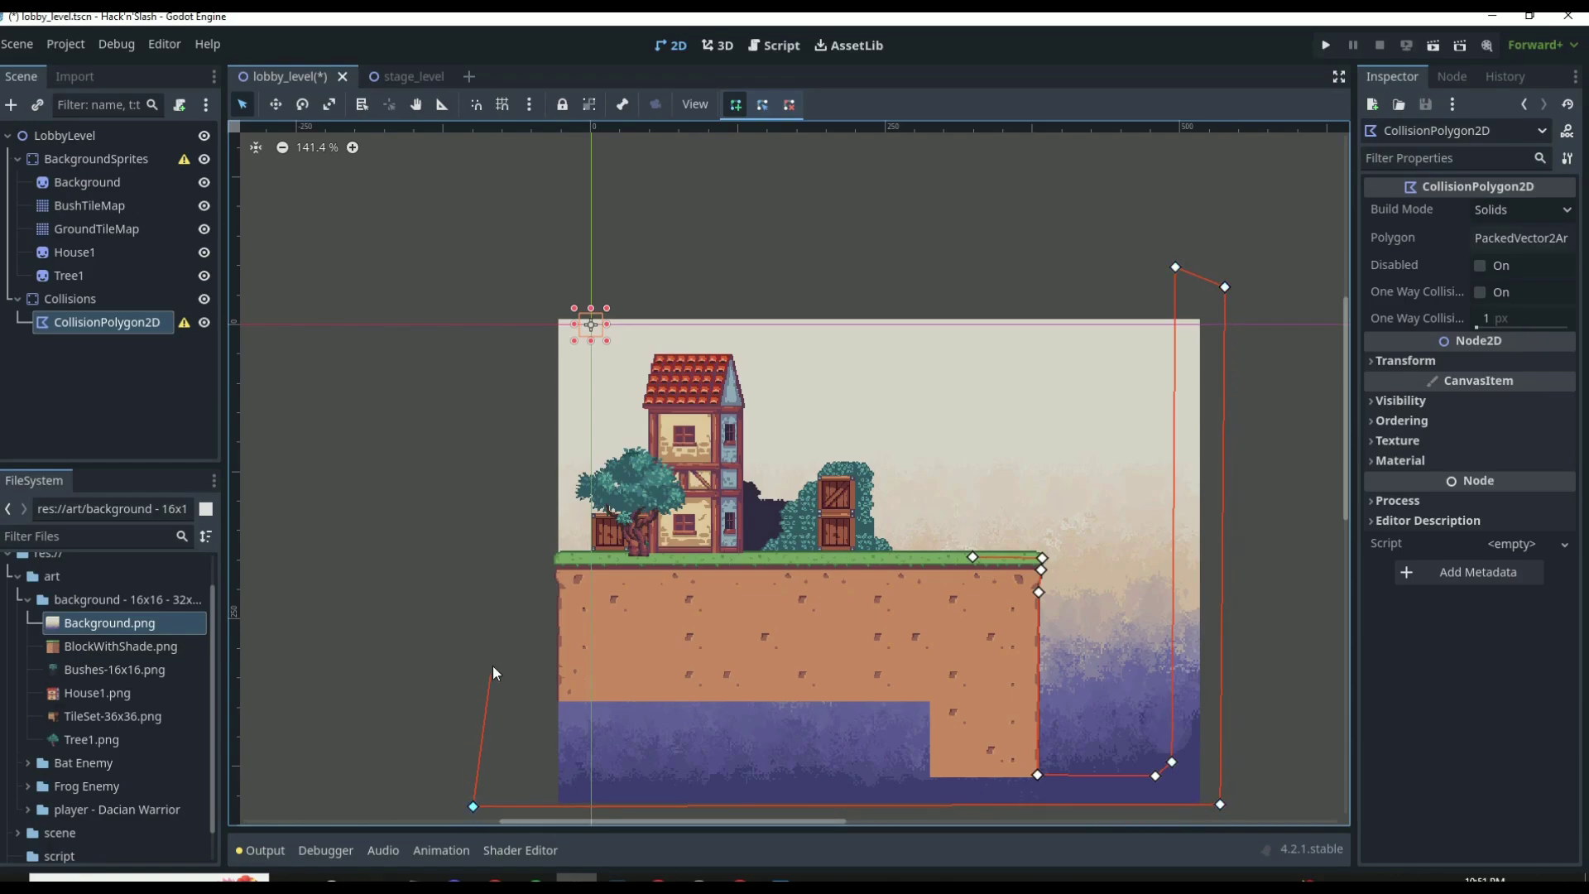
scroll(500, 561, up, 5)
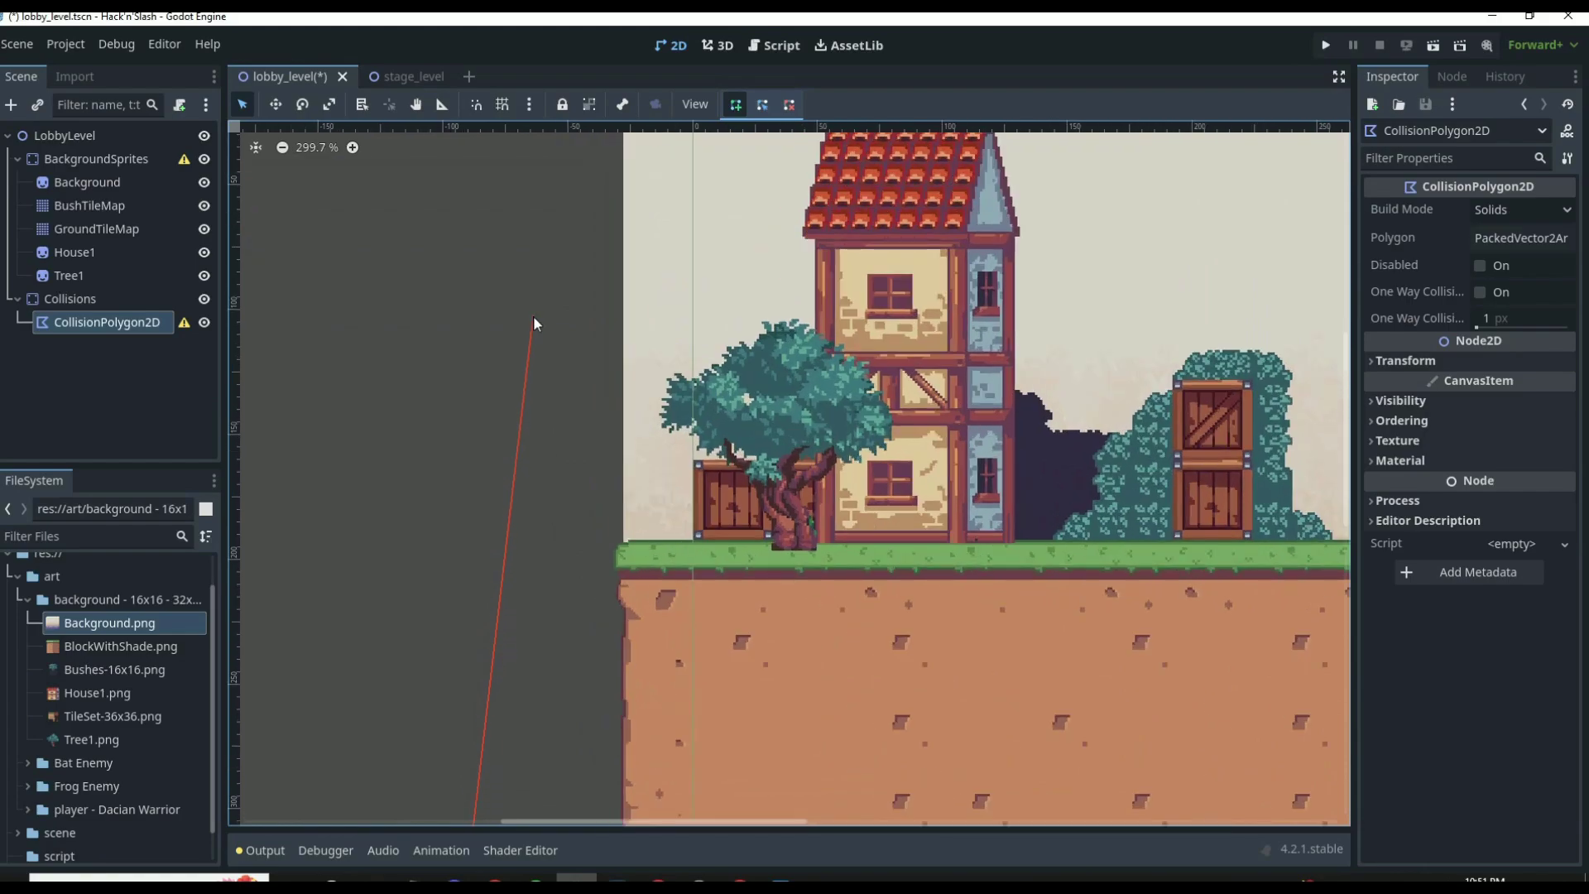
scroll(533, 316, down, 6)
click(530, 177)
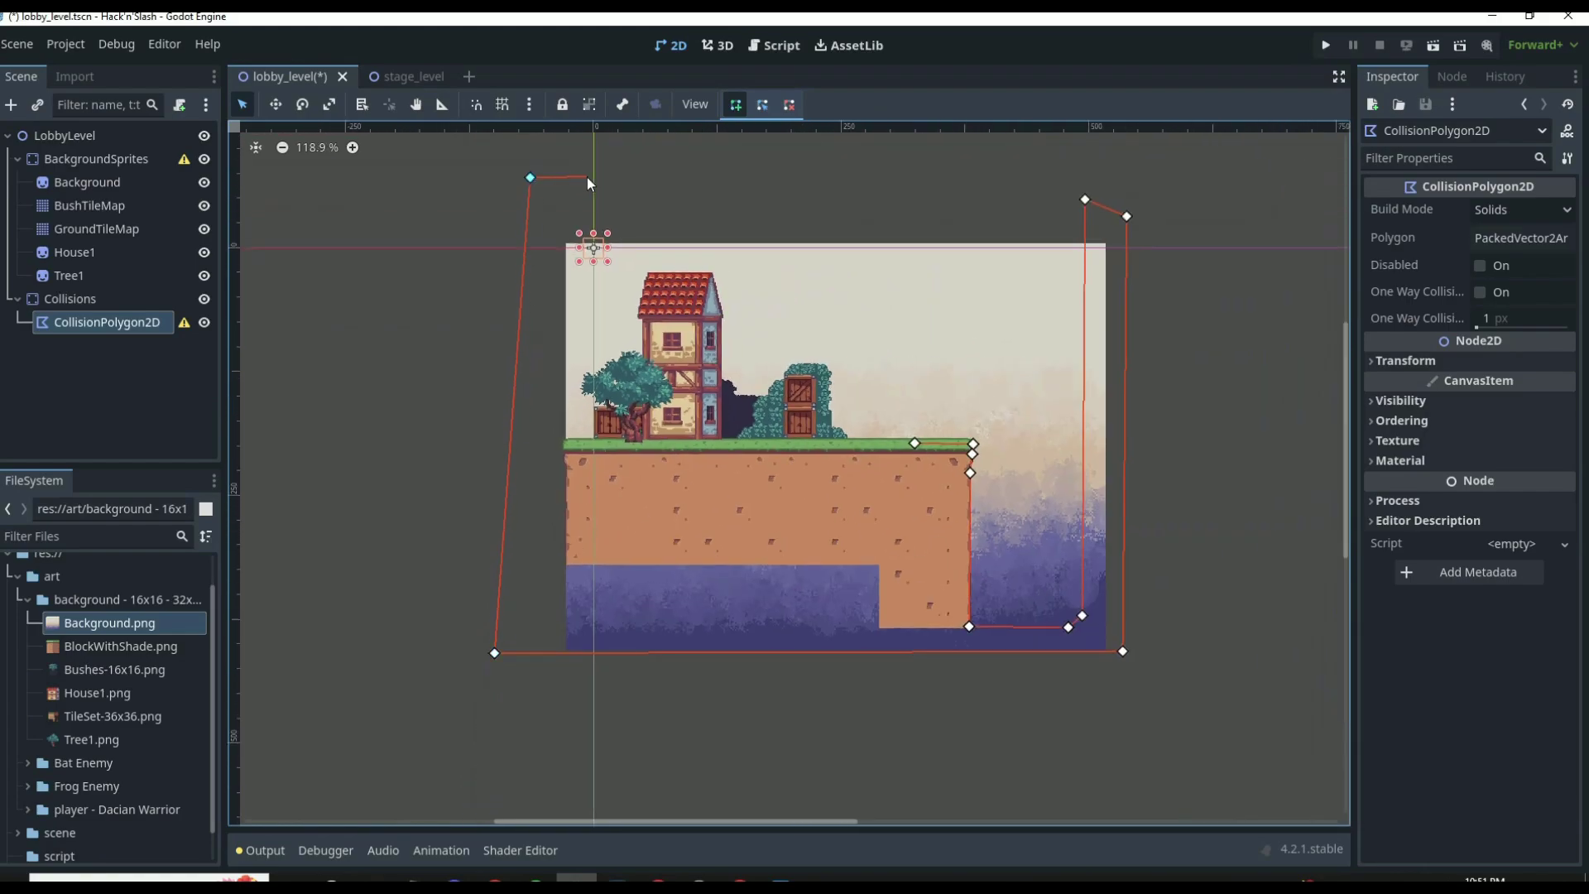
click(586, 175)
scroll(581, 424, up, 4)
scroll(574, 415, up, 1)
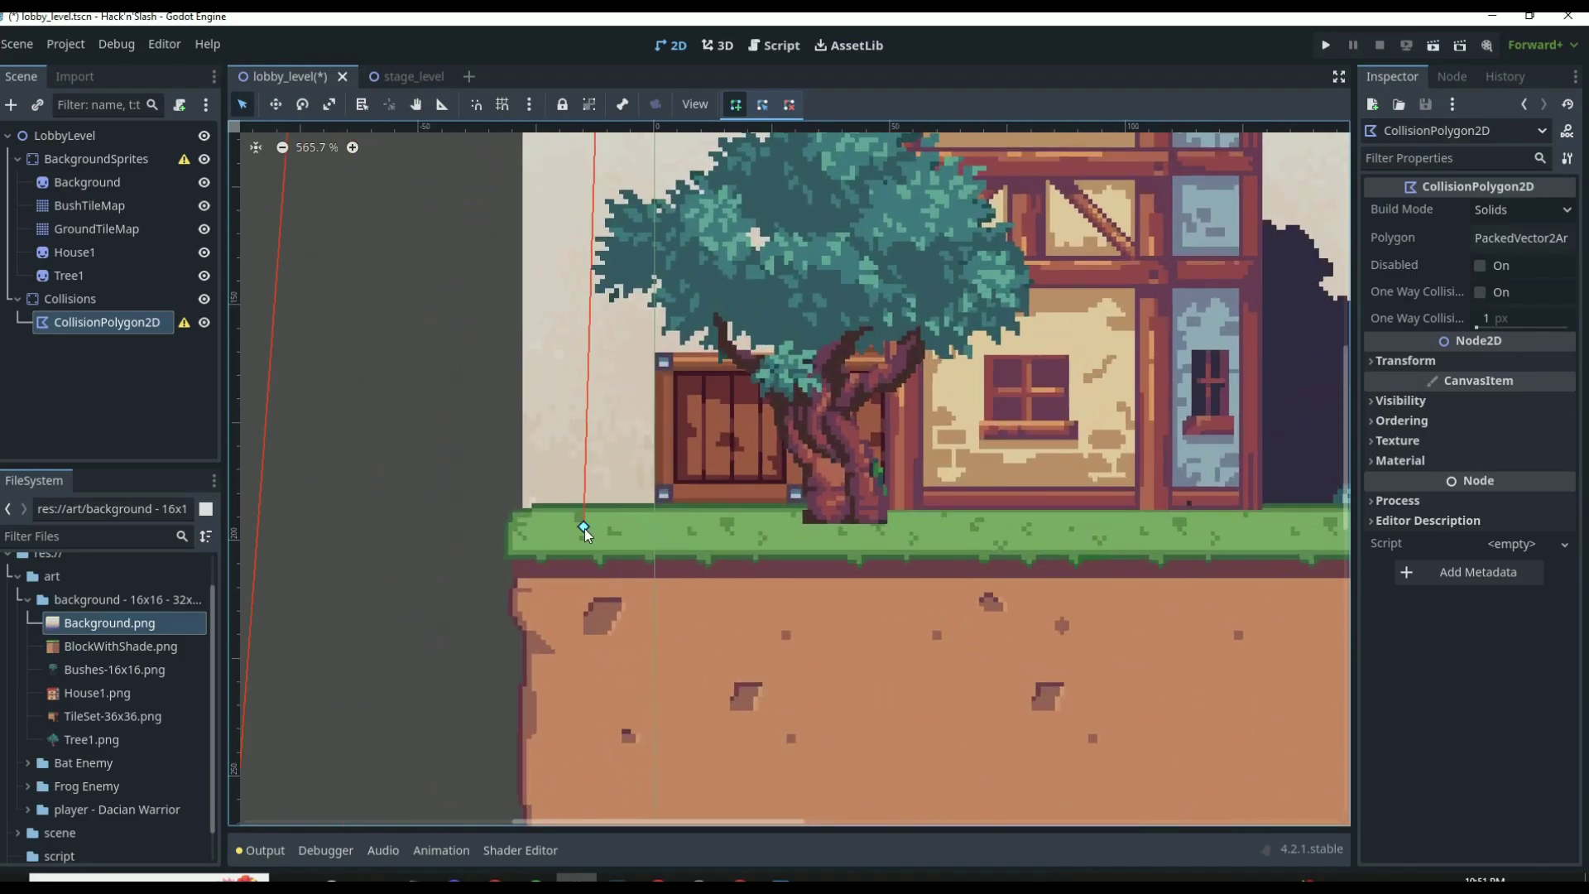
click(584, 528)
scroll(950, 549, down, 7)
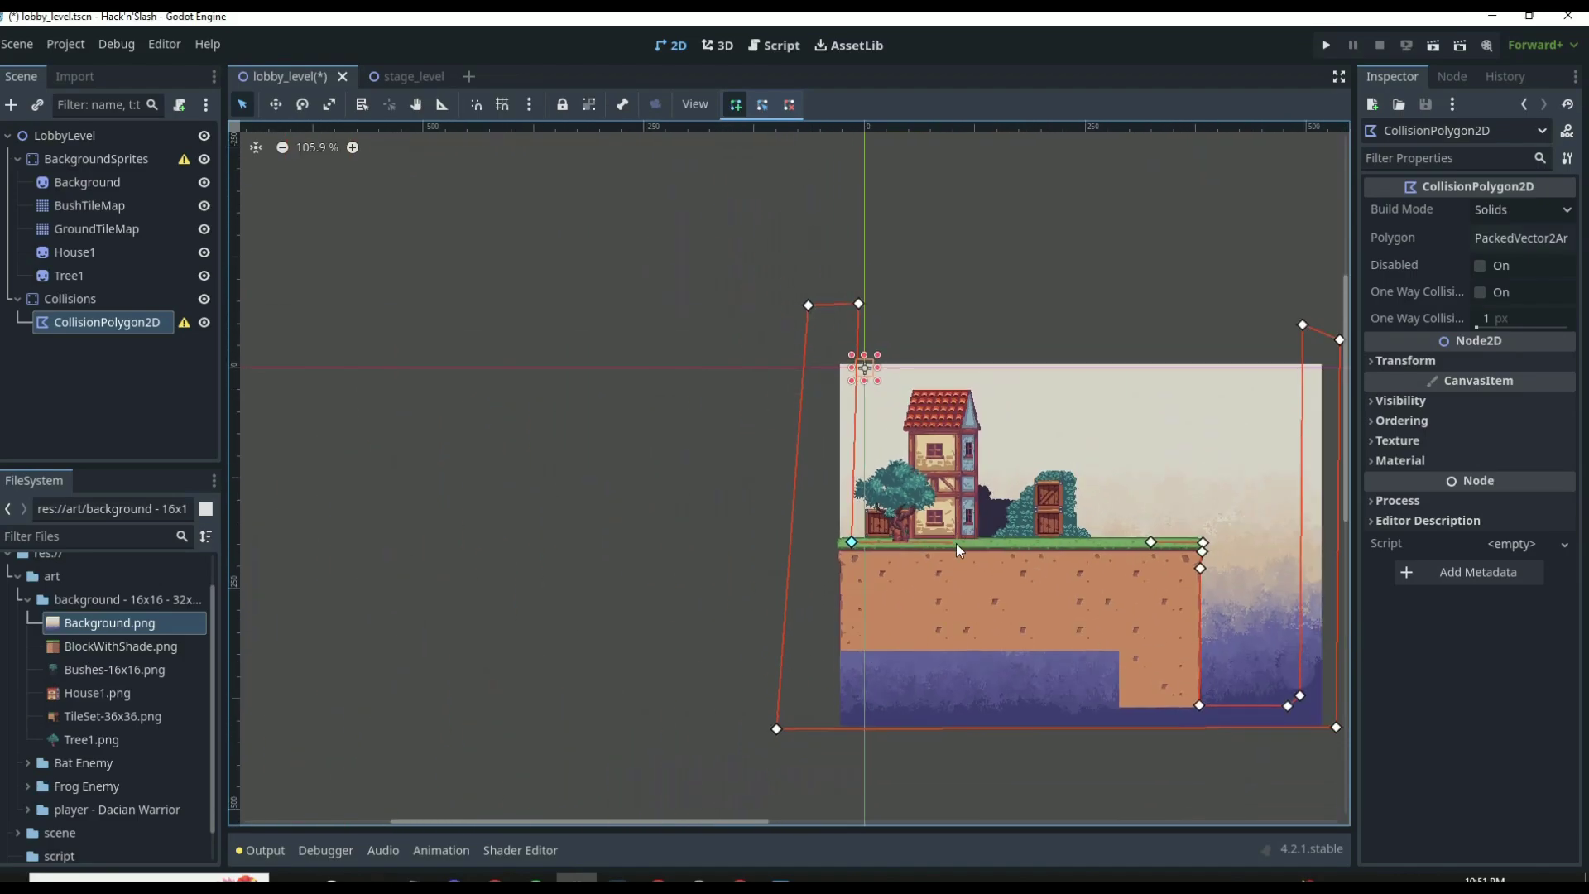
click(1150, 543)
scroll(1104, 596, down, 3)
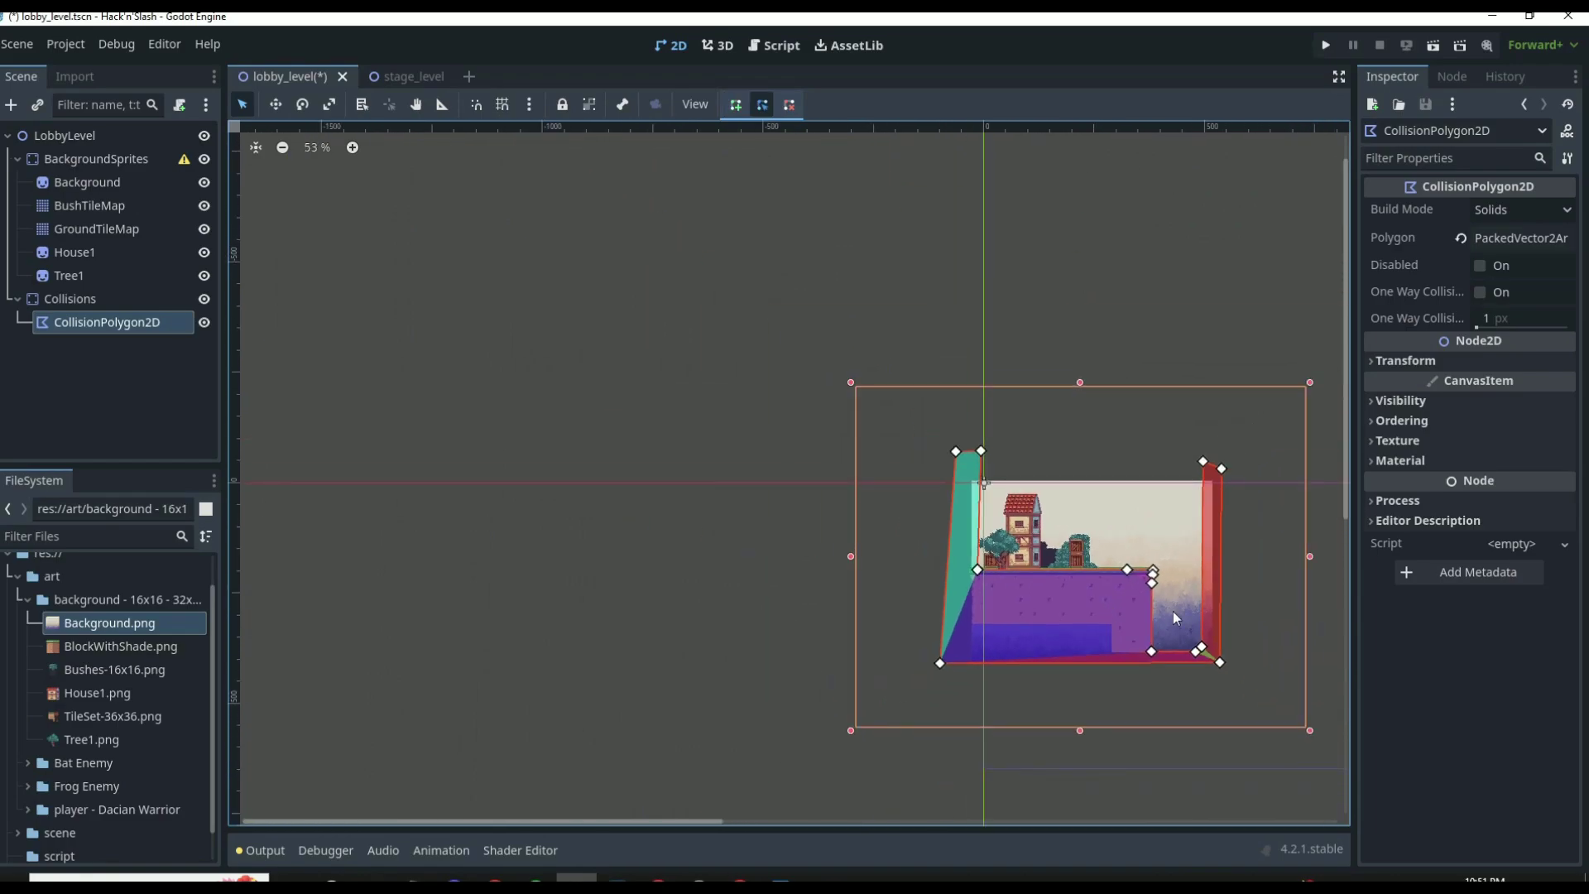
Step: Deselect the polygon to check its filled collision area, then save lobby_level.tscn
click(1219, 303)
scroll(1190, 612, up, 4)
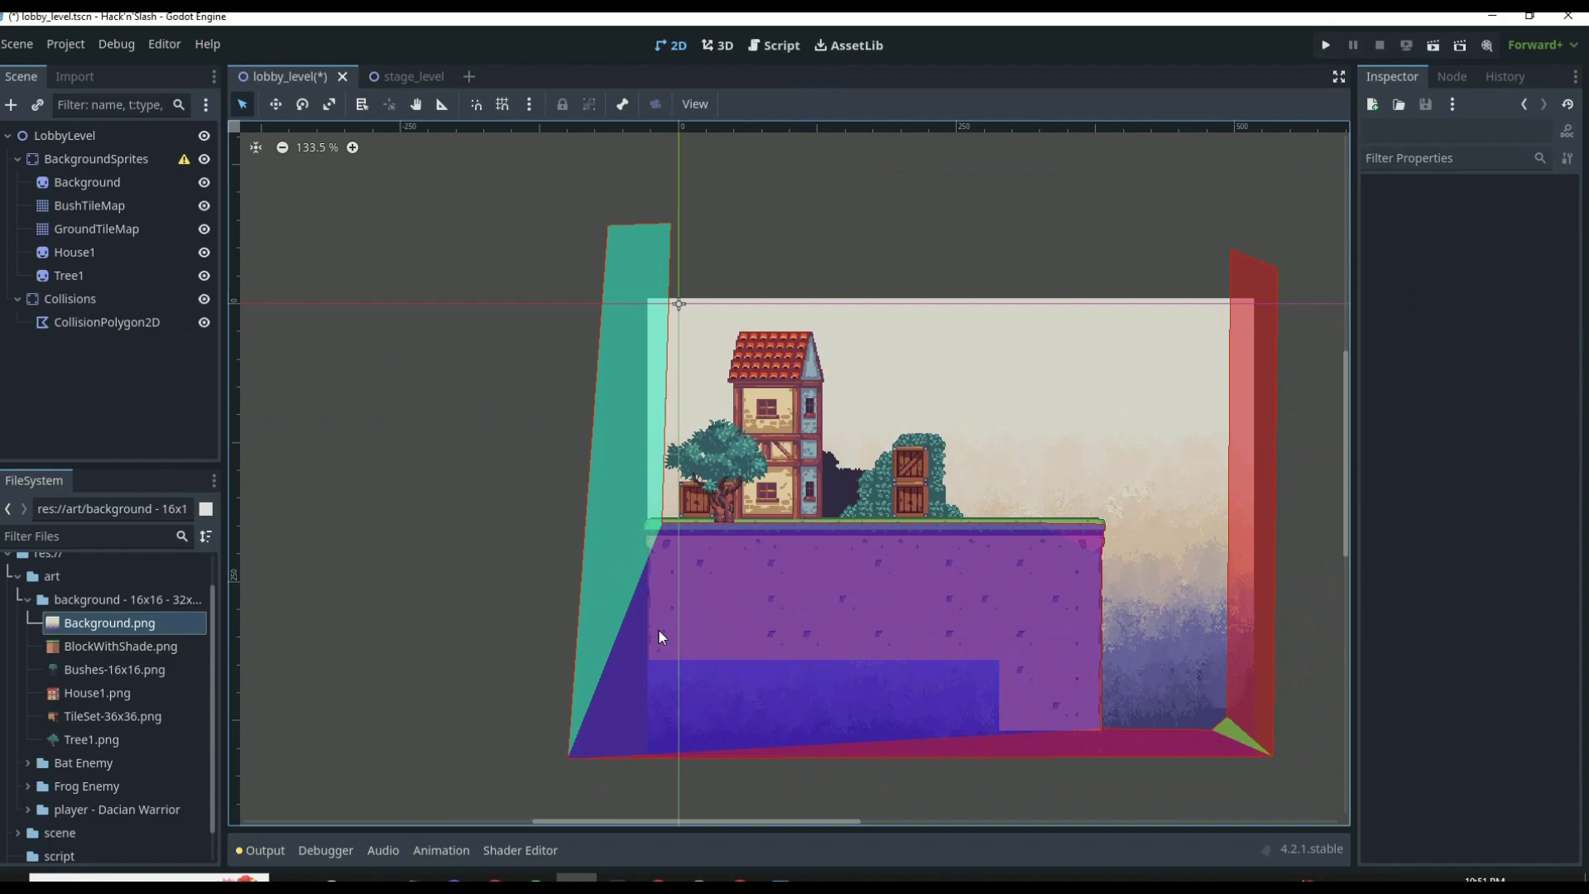
scroll(784, 563, up, 6)
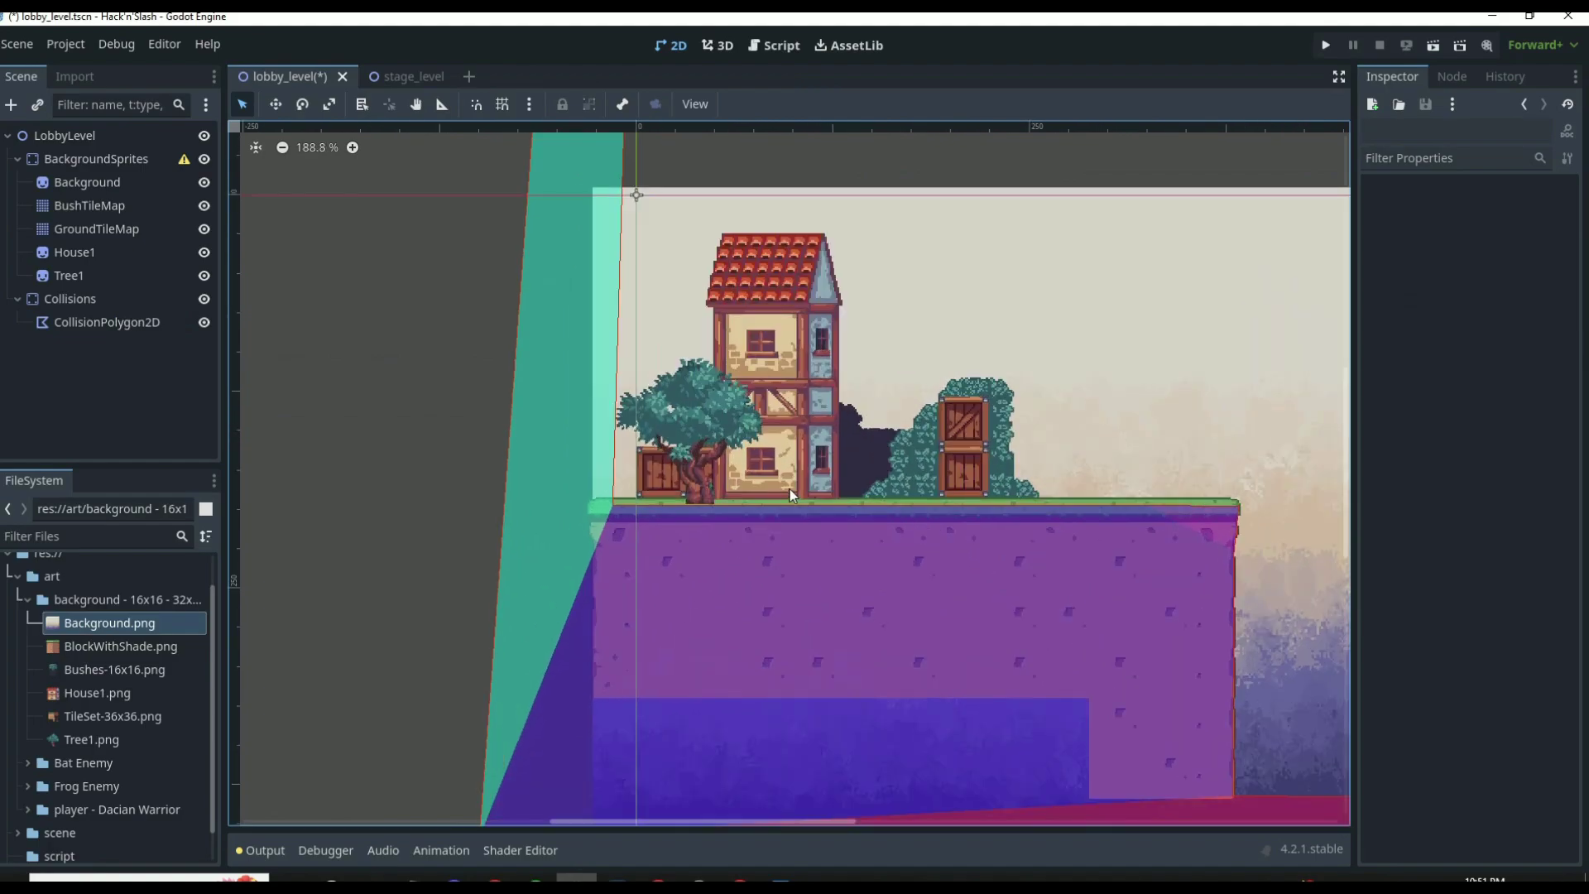
scroll(985, 518, down, 5)
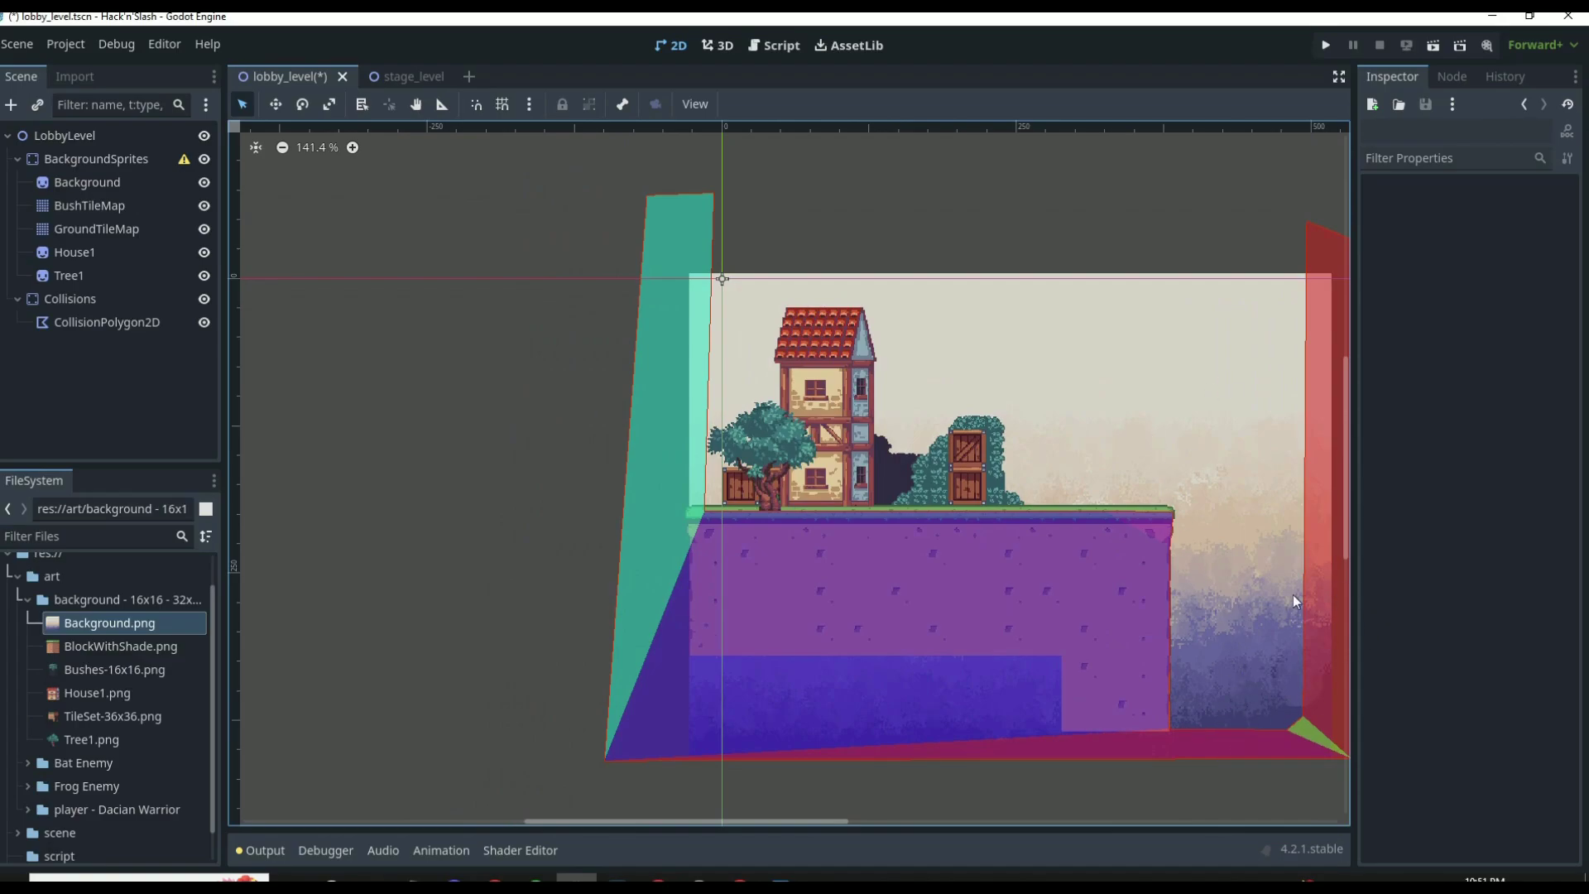
scroll(1295, 654, up, 5)
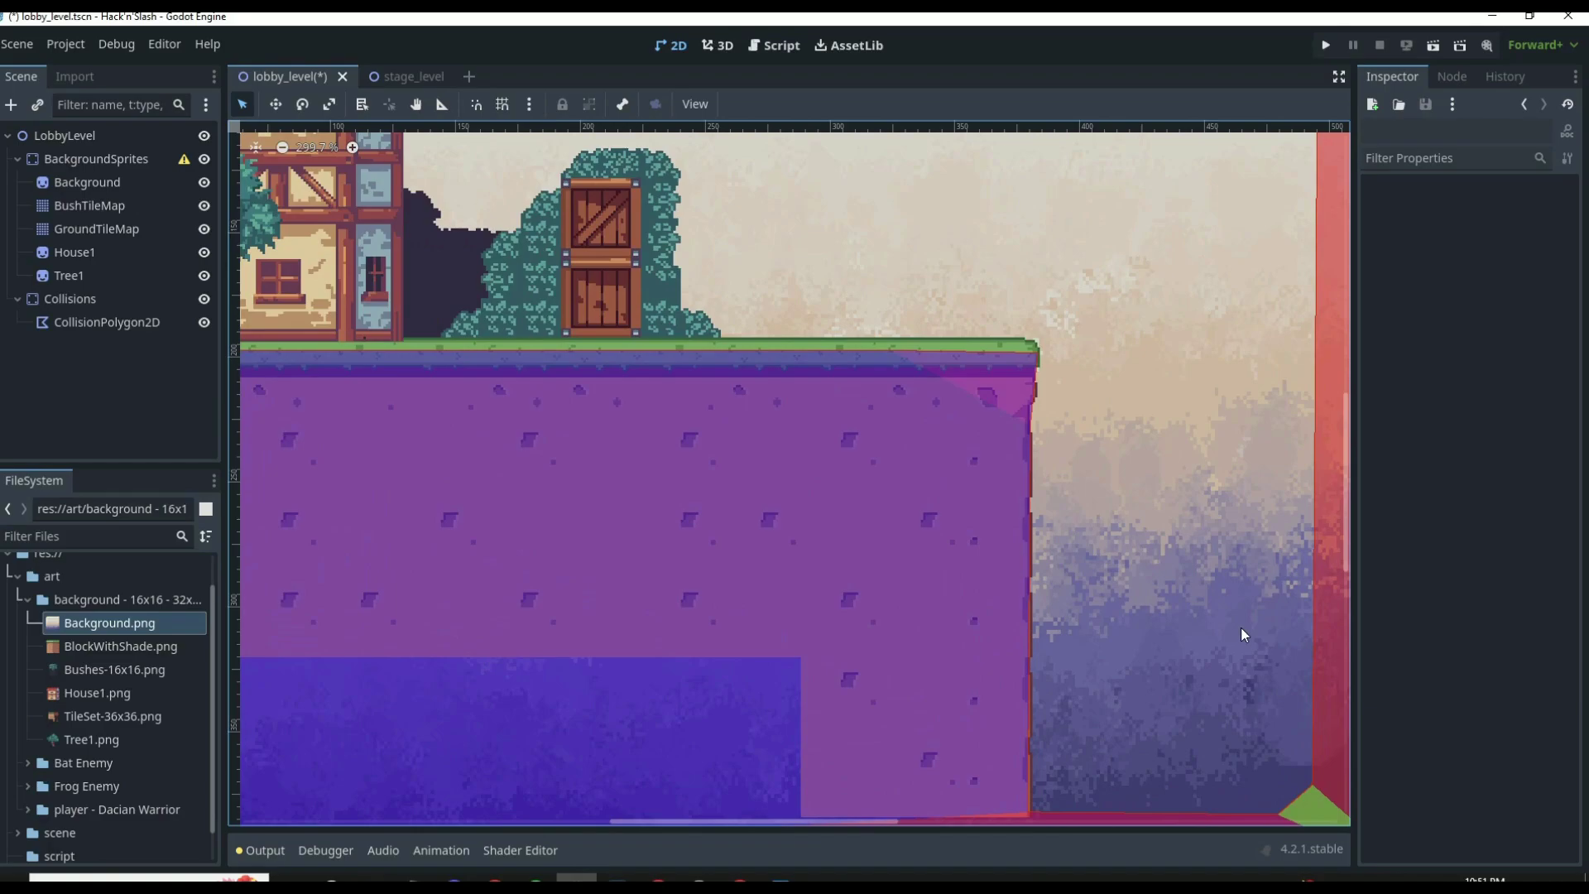
scroll(654, 405, down, 4)
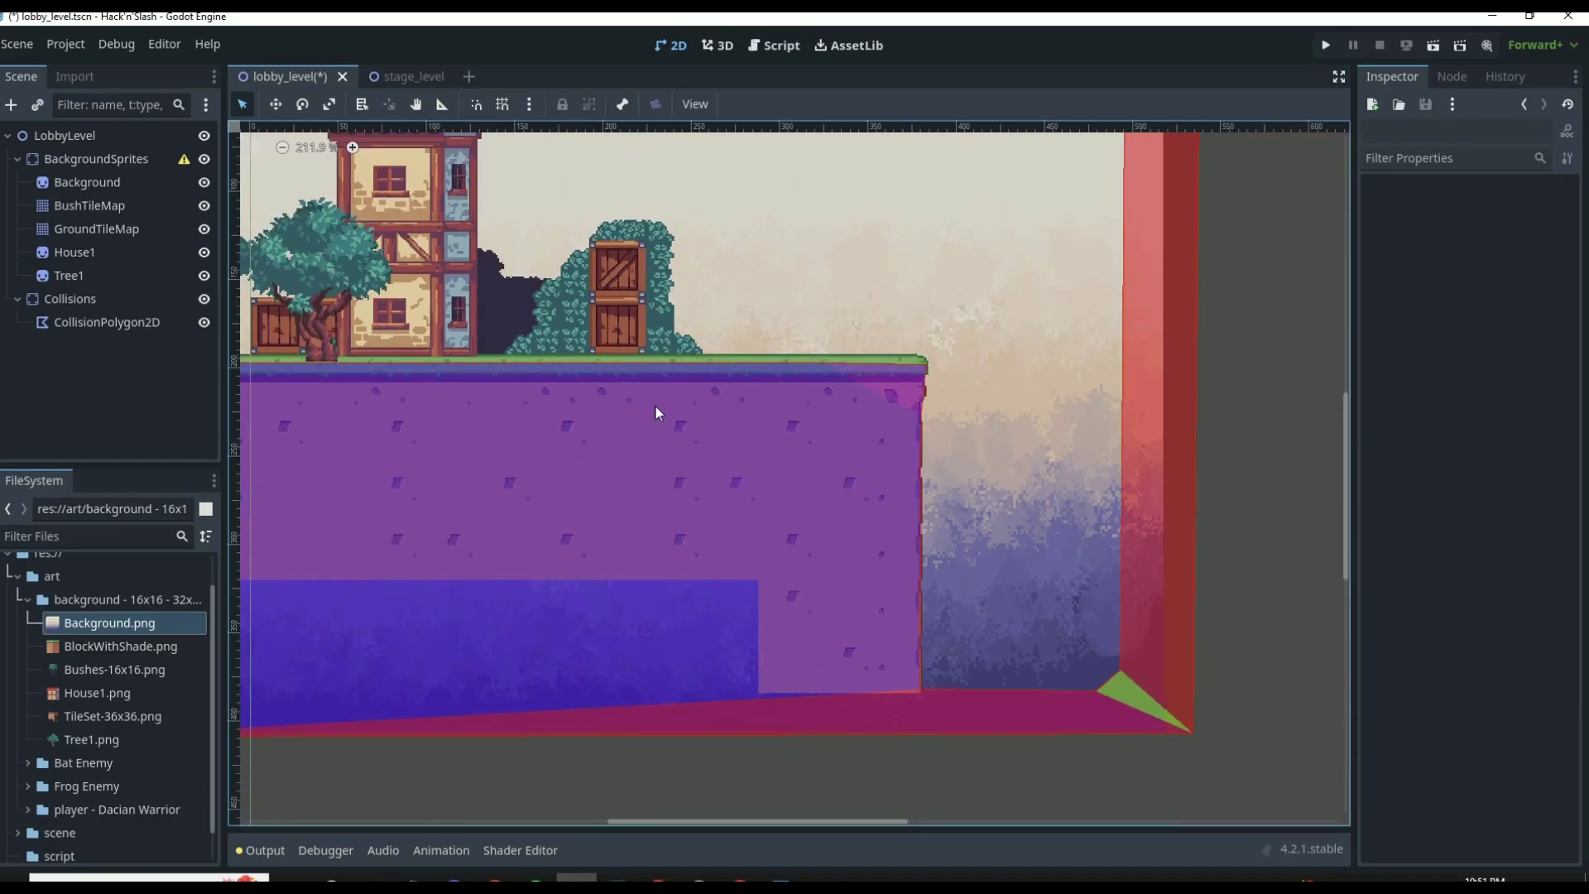
scroll(939, 485, down, 4)
key(ctrl+s)
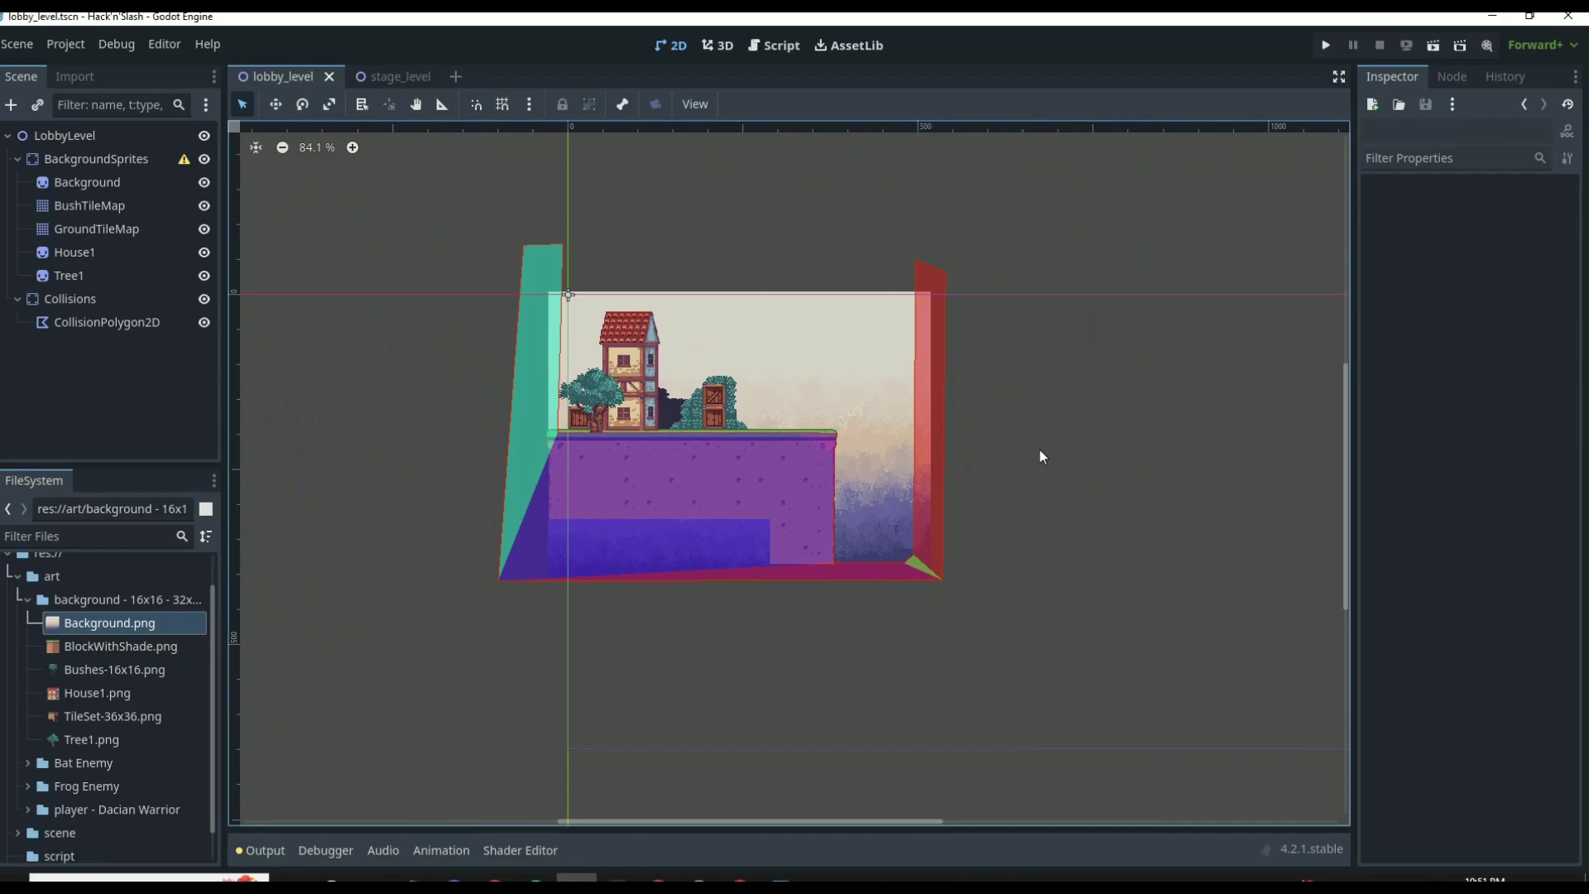
Step: Test-run the lobby level, then the stage_level scene, closing each game window
key(F5)
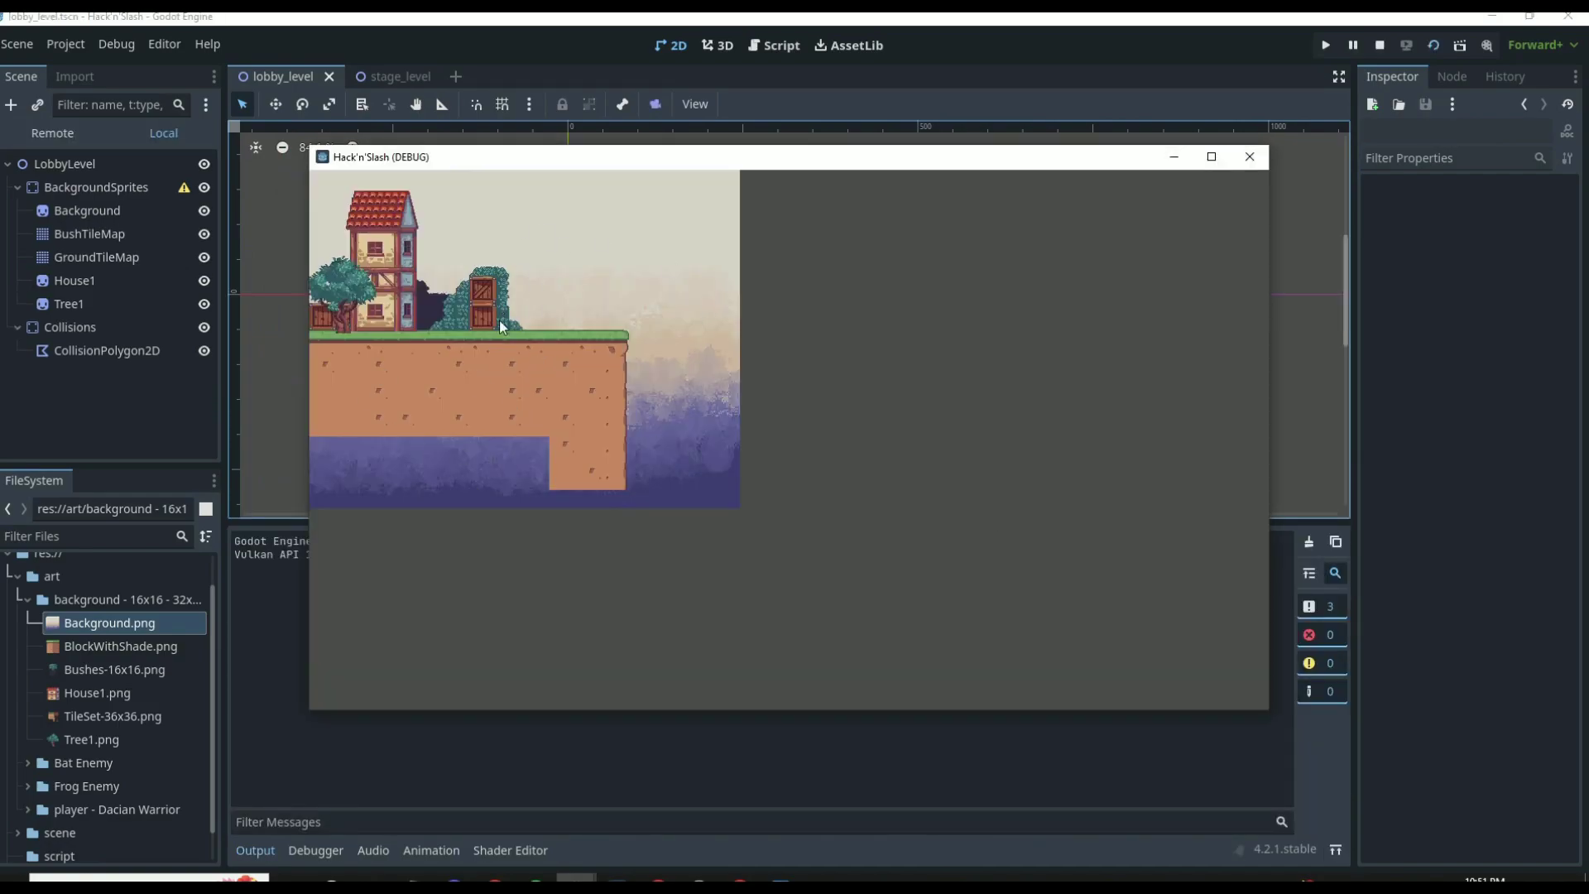
click(1250, 156)
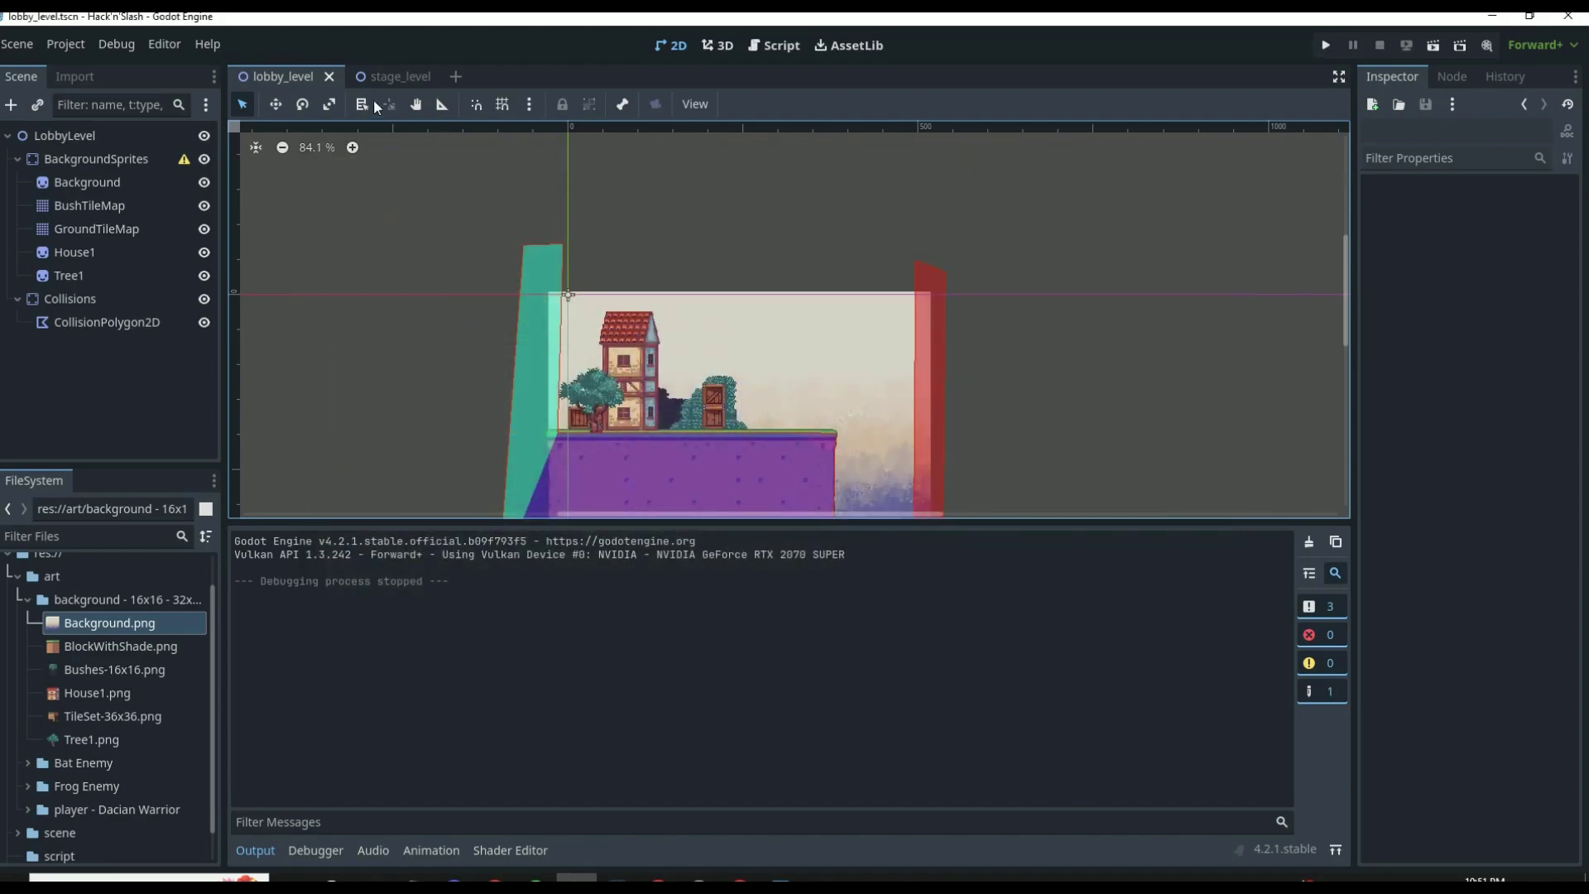
click(382, 72)
key(F6)
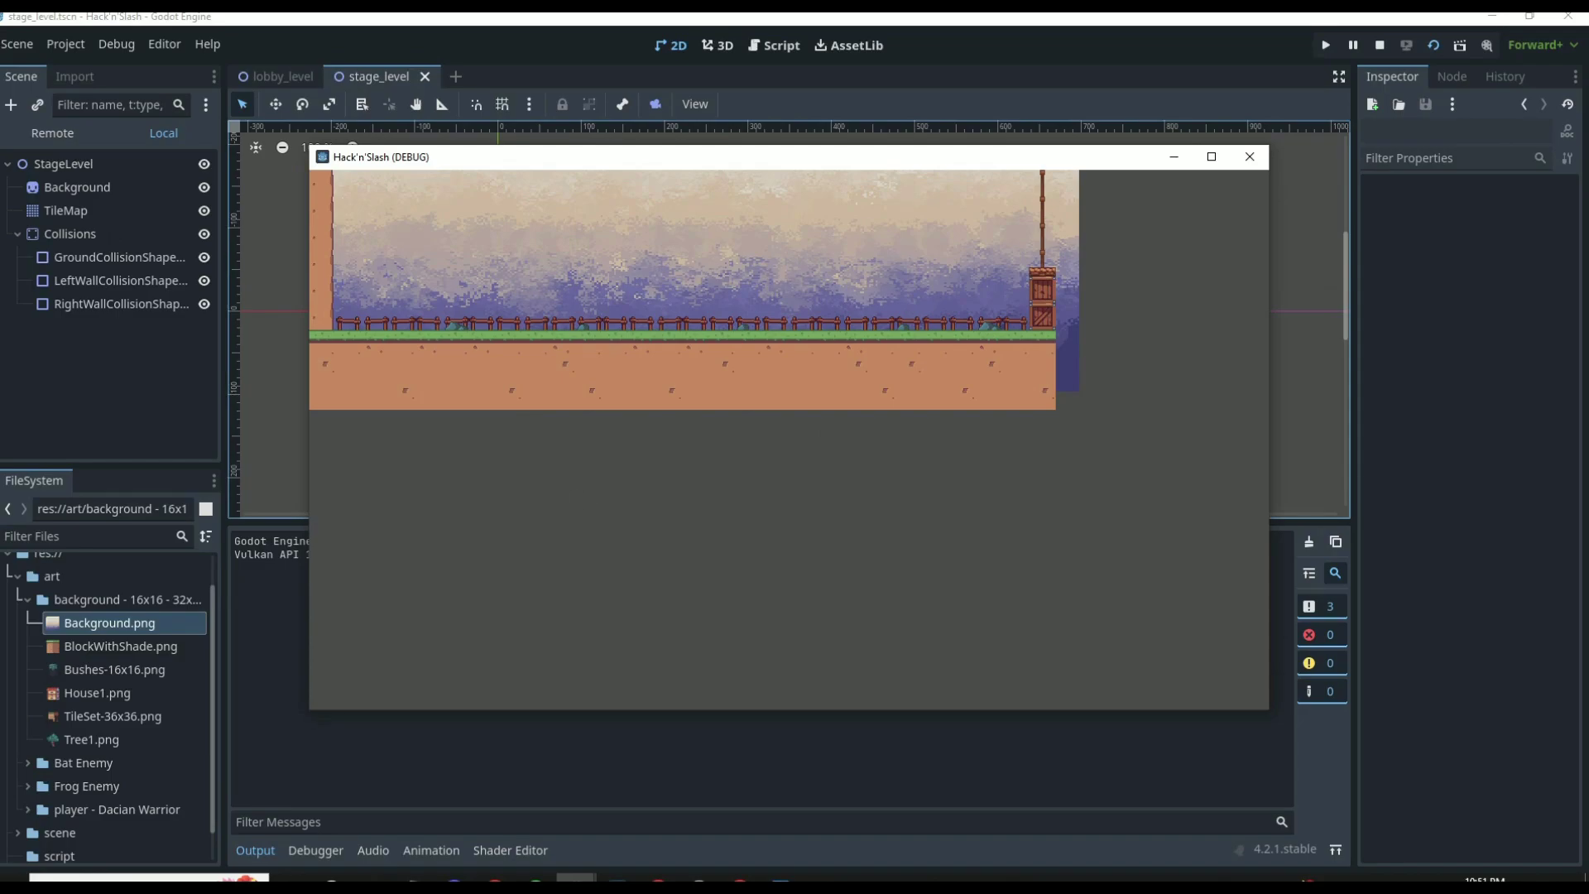
click(1241, 153)
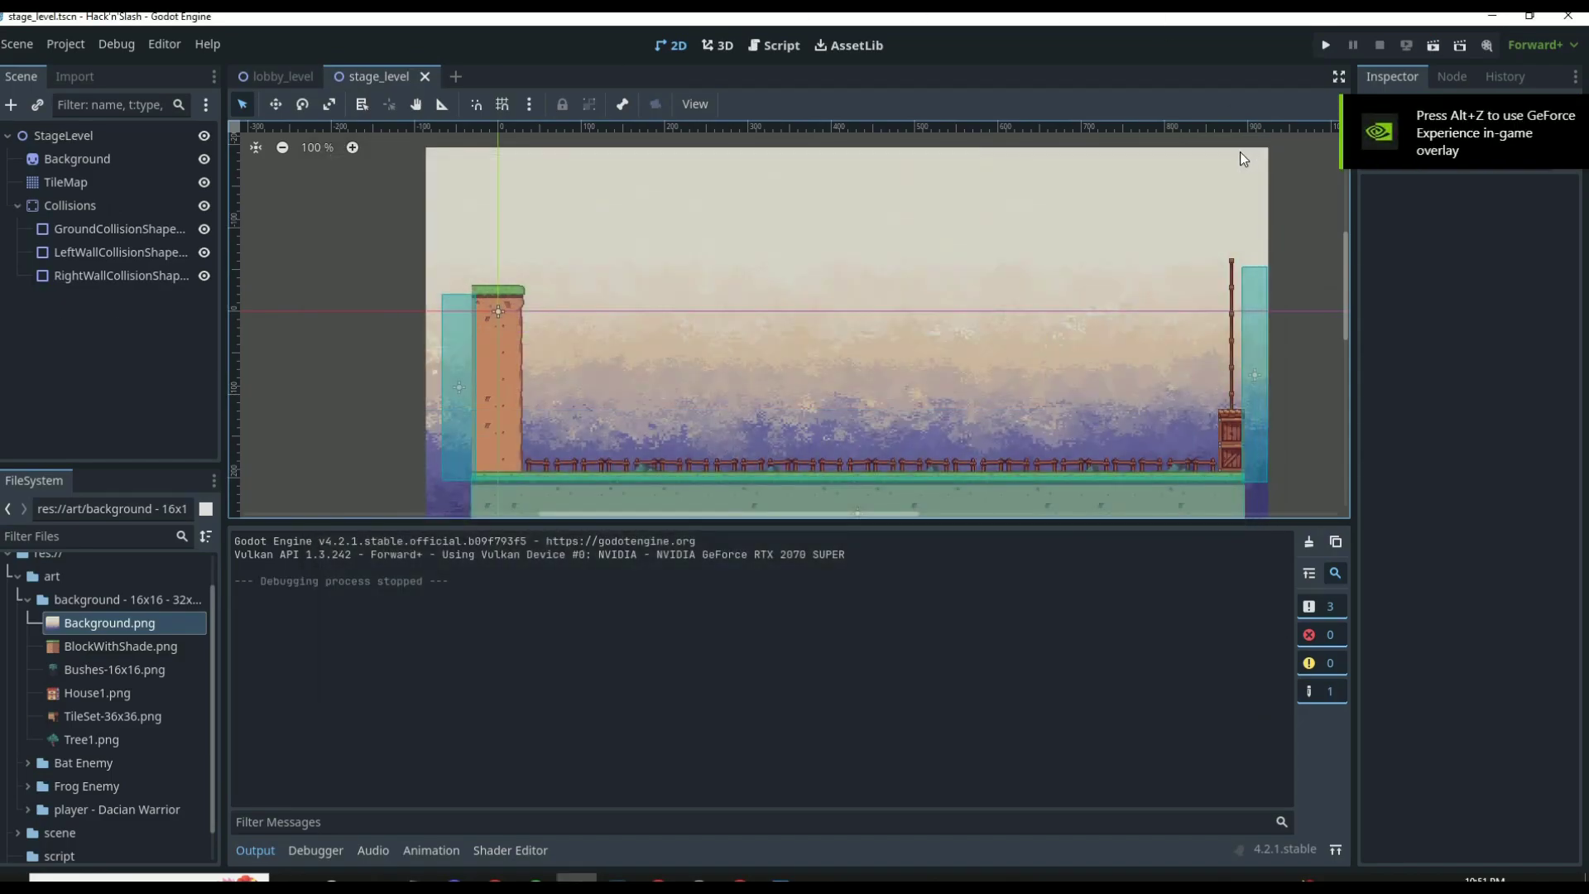